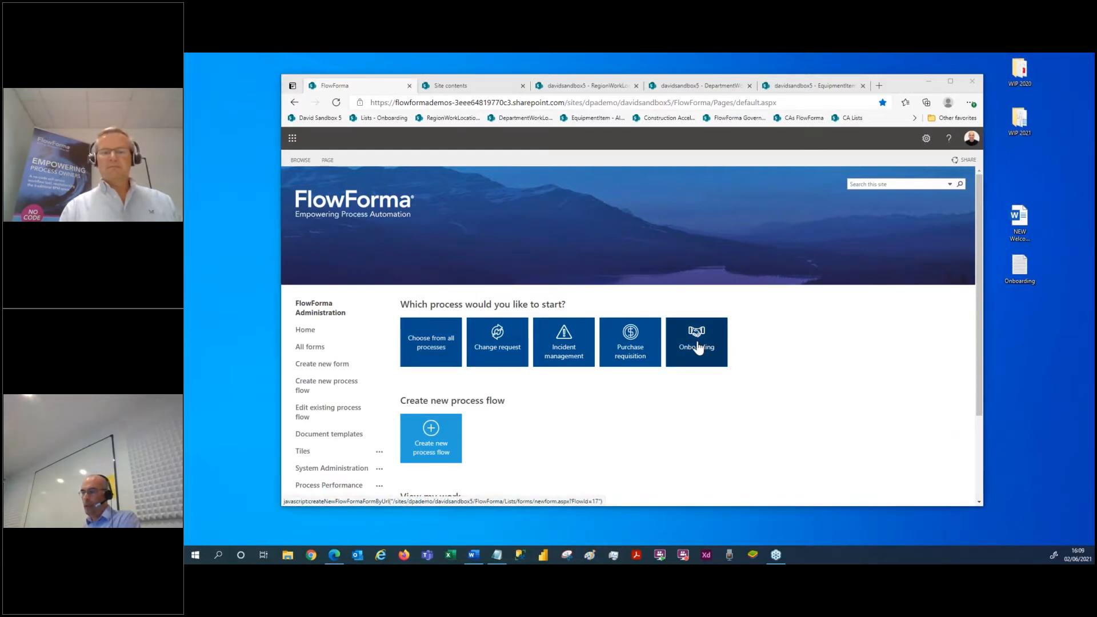
Step: Start a new Onboarding process and bring up its New Hire Details form
{"action": "left_click", "coordinate": [700, 346]}
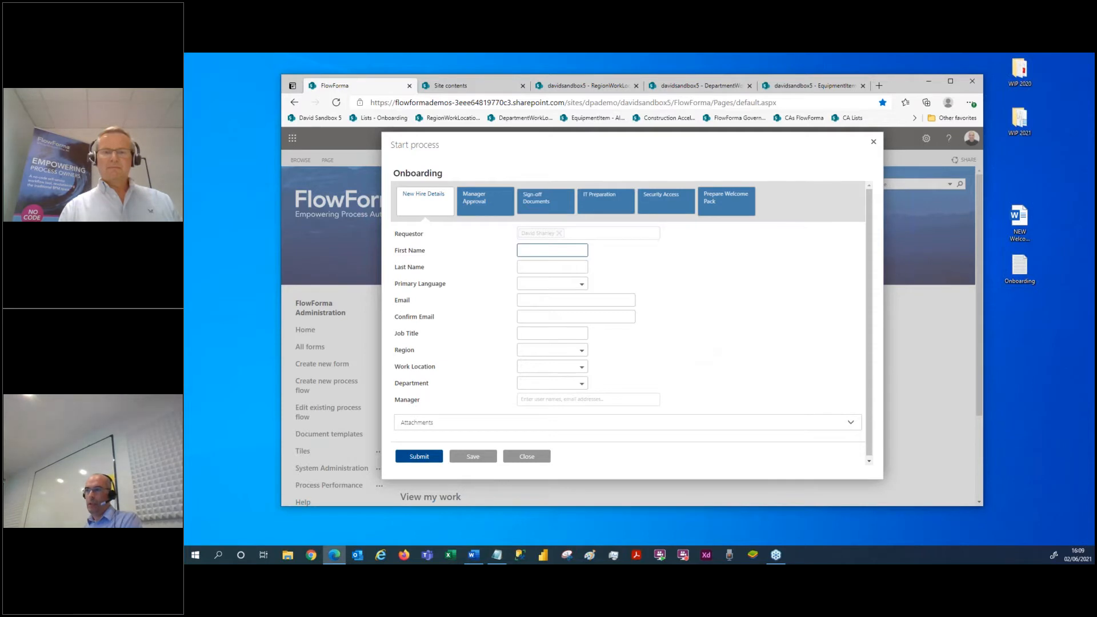
{"action": "double_click", "coordinate": [443, 169]}
{"action": "left_click", "coordinate": [443, 169]}
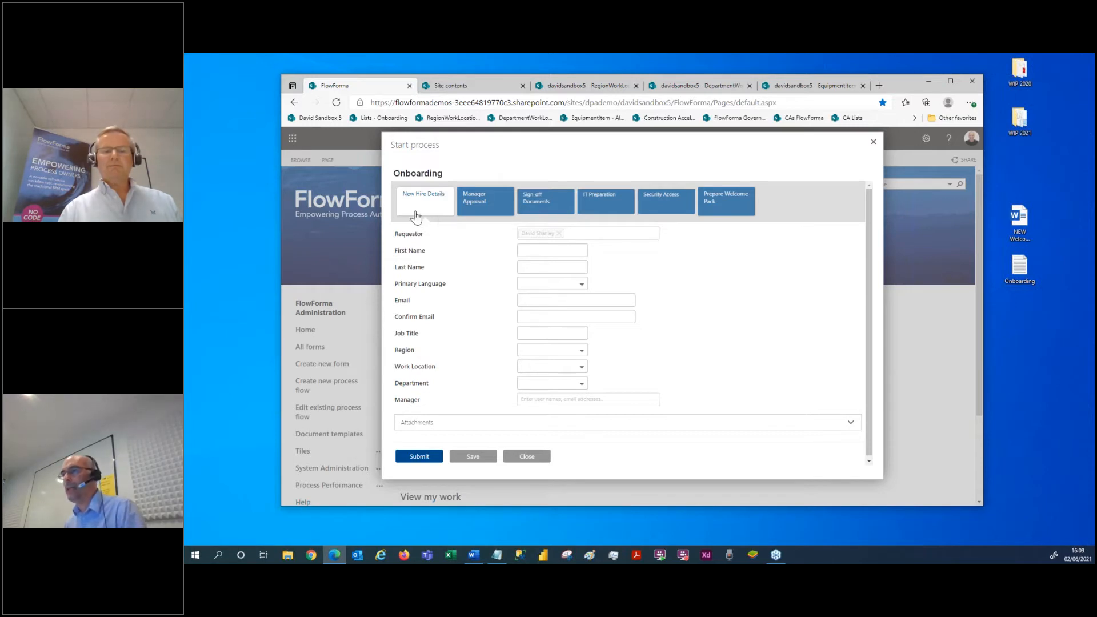
{"action": "double_click", "coordinate": [412, 232]}
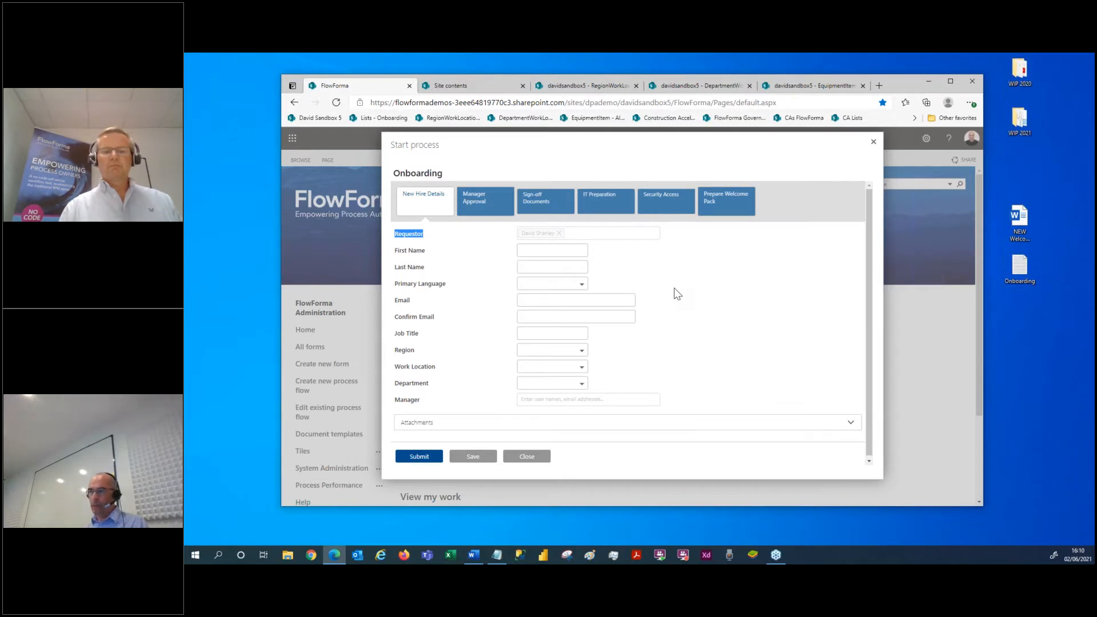
Step: Enter the new hire's first name and last name in the onboarding form
{"action": "left_click", "coordinate": [528, 250]}
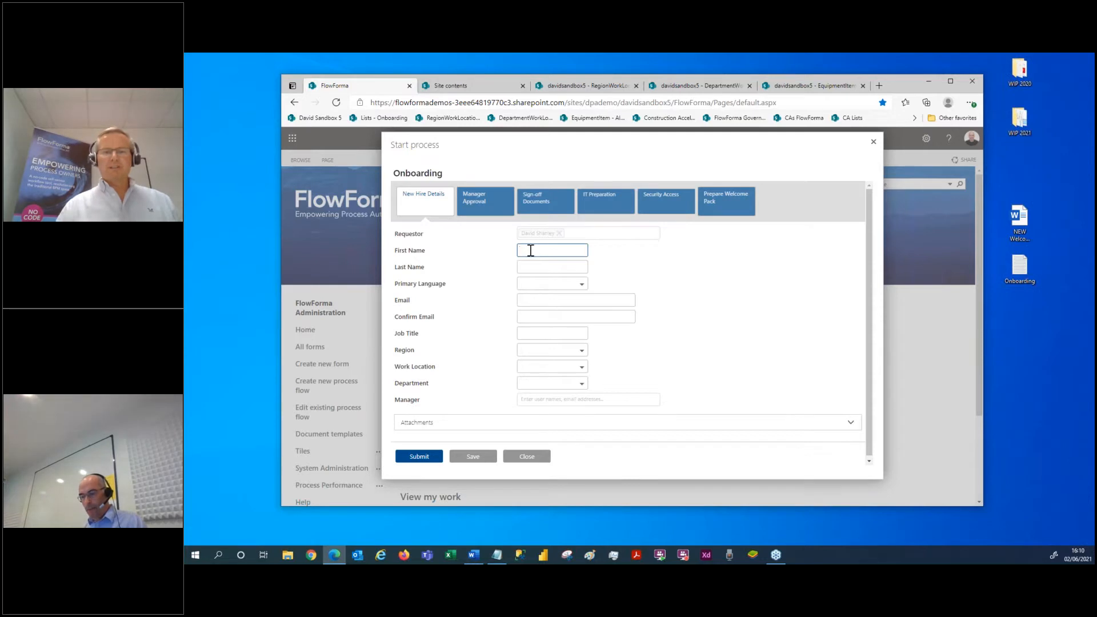
{"action": "type", "text": "John"}
{"action": "left_click", "coordinate": [536, 266]}
{"action": "type", "text": "Smith"}
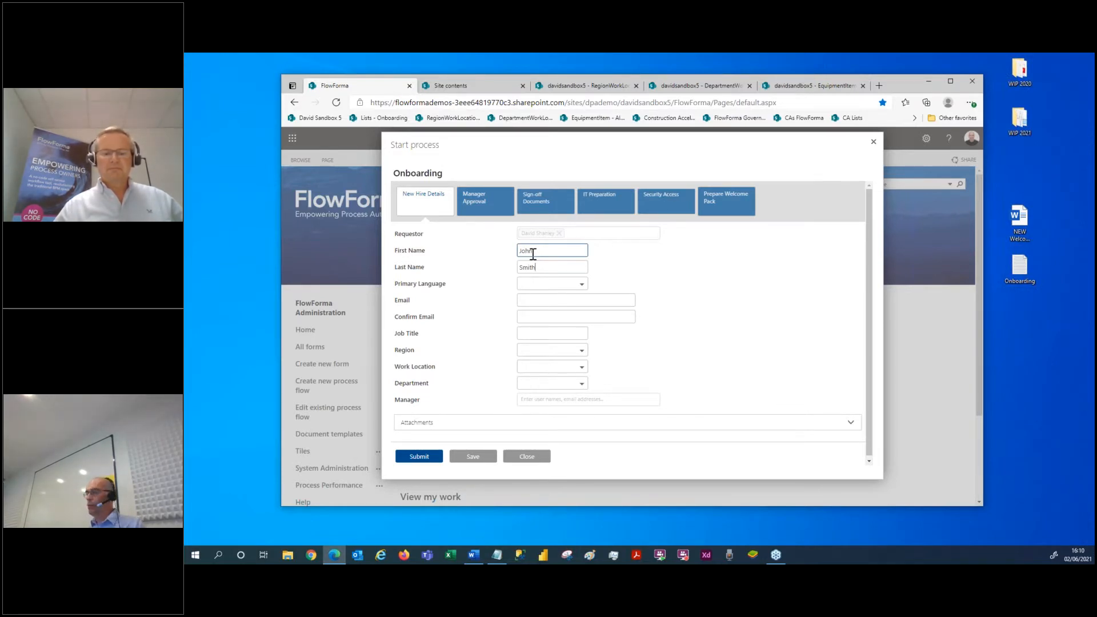
Step: Set the new hire's primary language to Other and specify it as Irish
{"action": "left_click", "coordinate": [547, 287]}
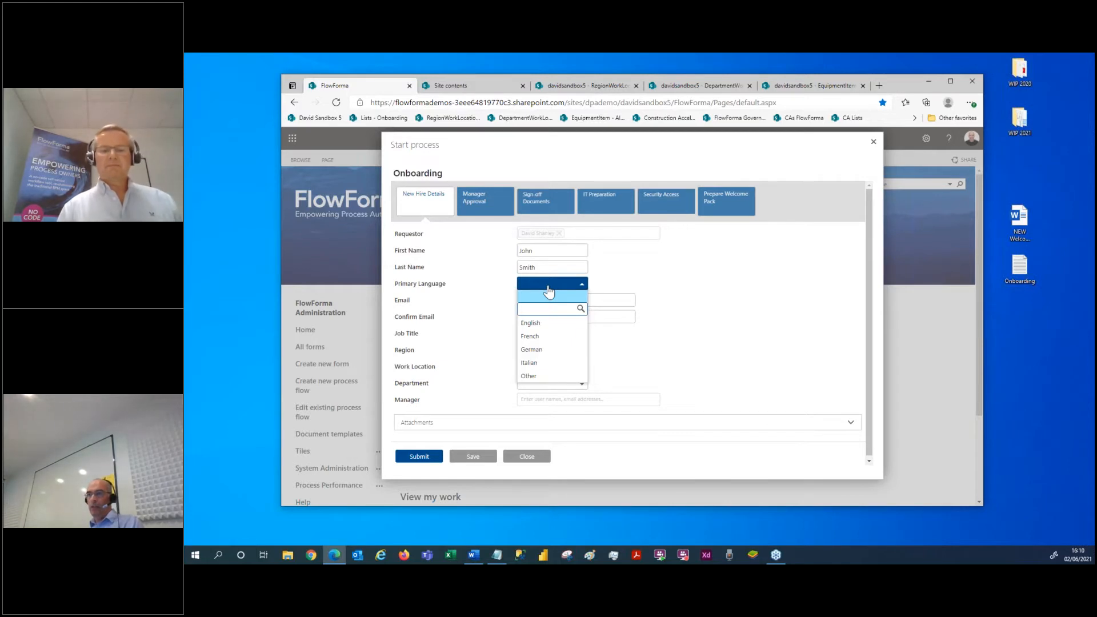
{"action": "left_click", "coordinate": [530, 377]}
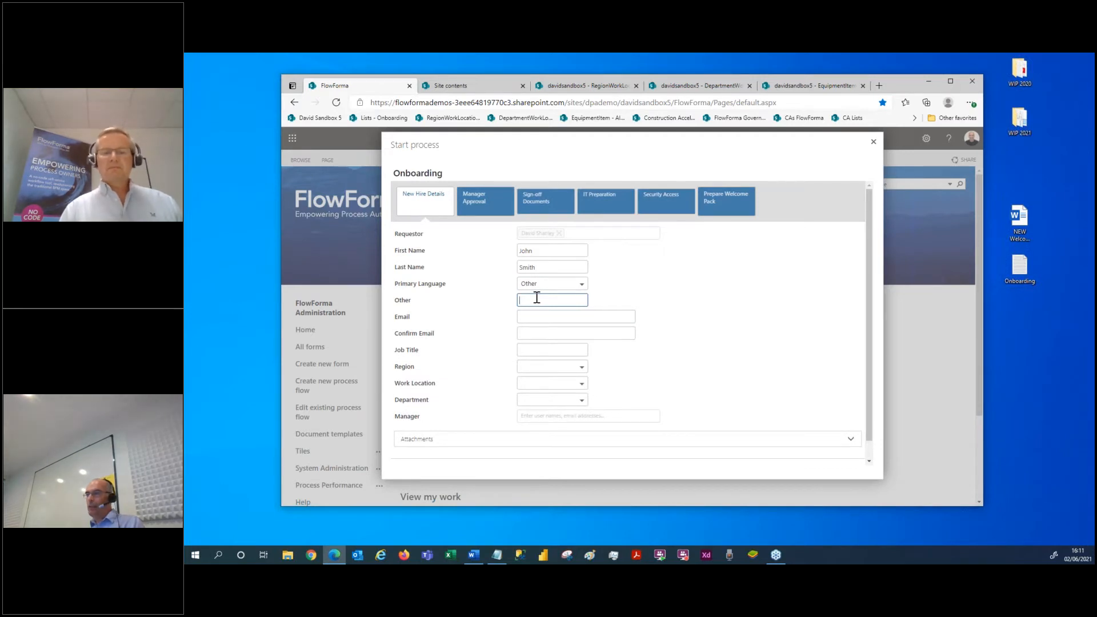
{"action": "double_click", "coordinate": [443, 285]}
{"action": "triple_click", "coordinate": [444, 285]}
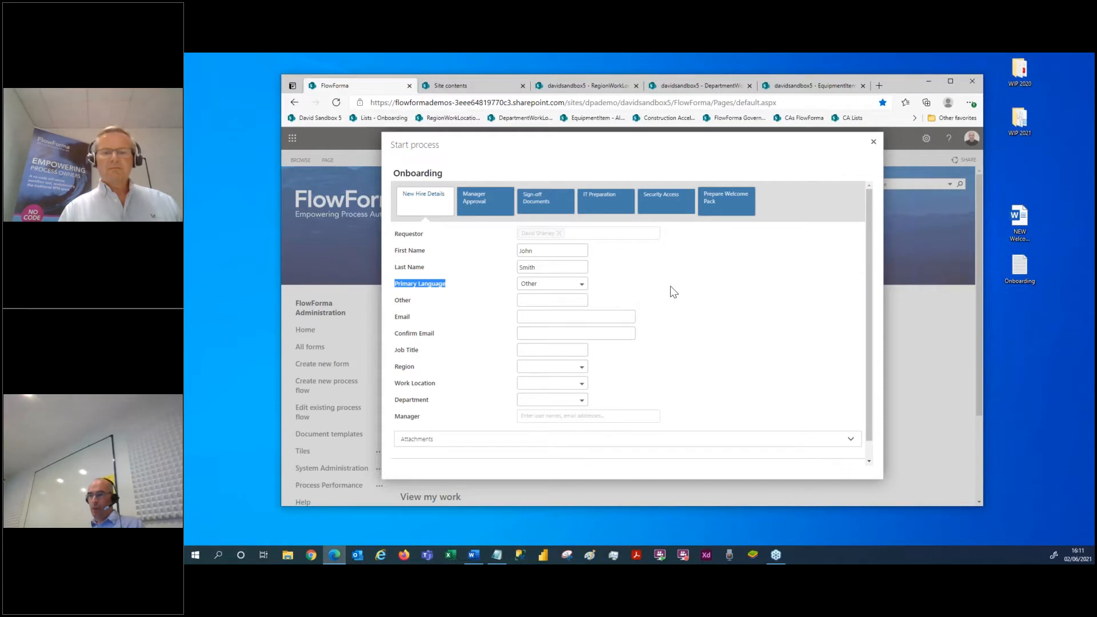
{"action": "left_click", "coordinate": [574, 289]}
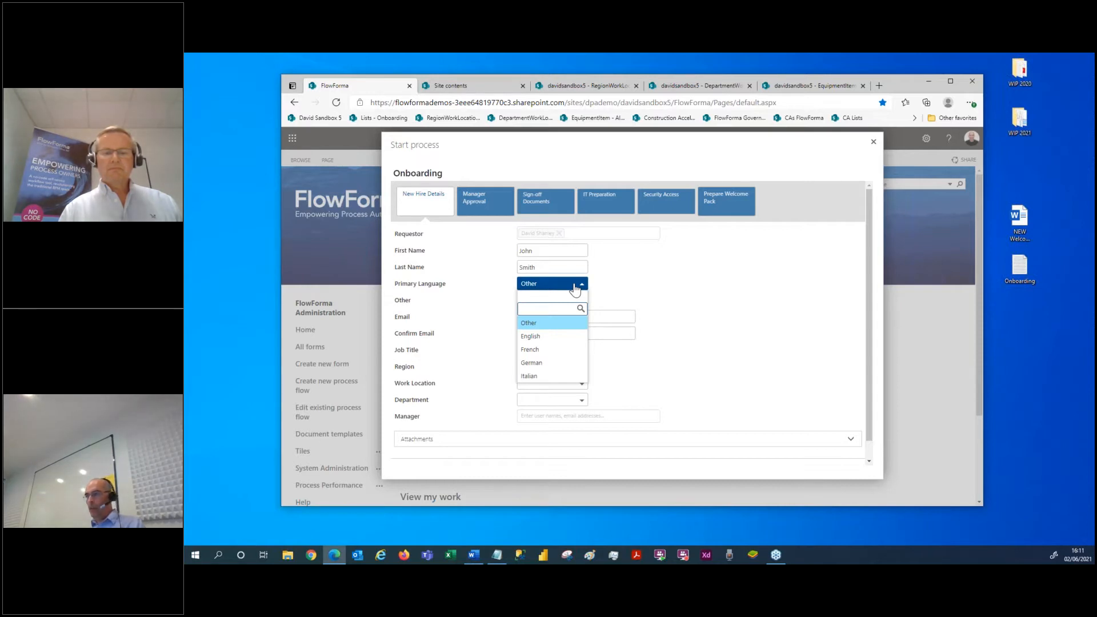
{"action": "left_click", "coordinate": [628, 287]}
{"action": "triple_click", "coordinate": [442, 284]}
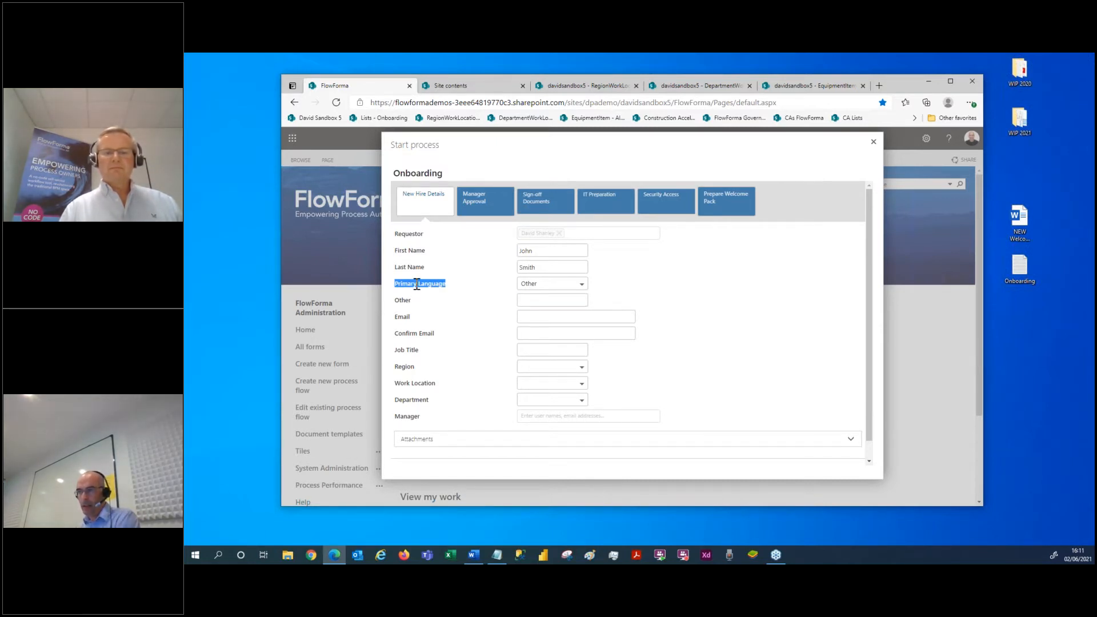
{"action": "left_click", "coordinate": [519, 300]}
{"action": "type", "text": "Irish"}
Step: Enter e as the email and the non-matching ee as its confirmation, and try to submit the form
{"action": "left_click", "coordinate": [526, 315]}
{"action": "left_click", "coordinate": [526, 328]}
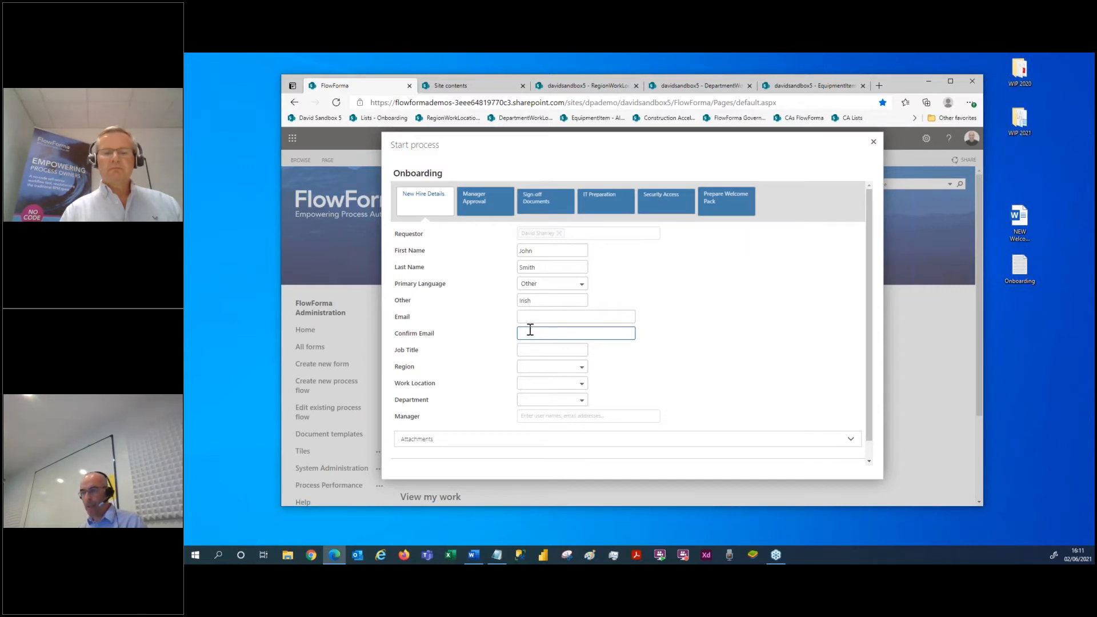
{"action": "type", "text": "ee"}
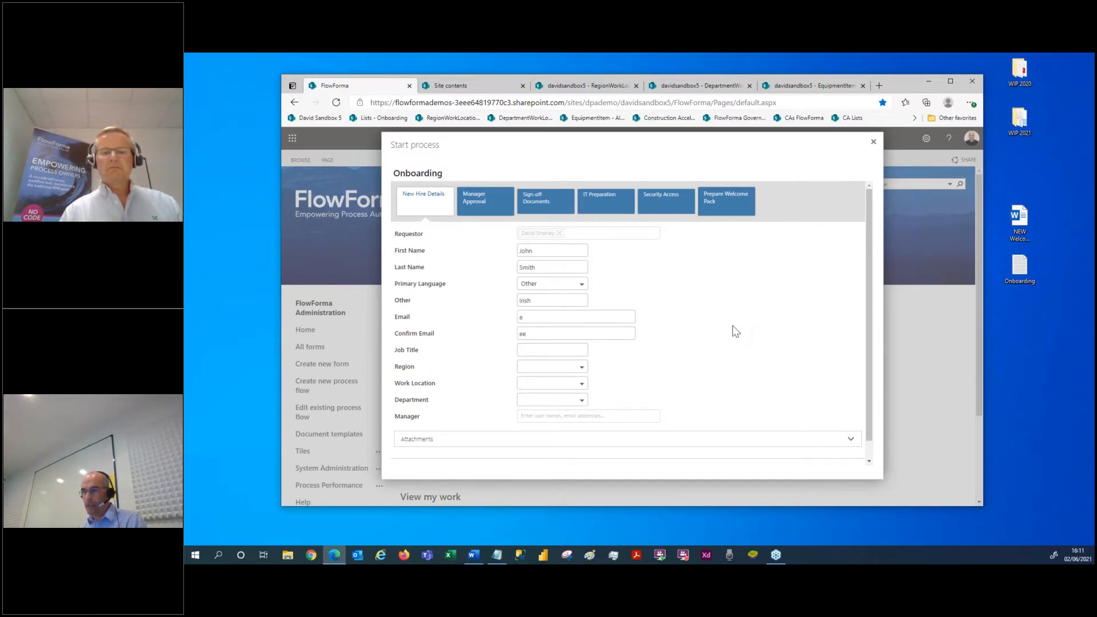
{"action": "scroll", "coordinate": [452, 352], "scroll_direction": "down", "scroll_amount": 1}
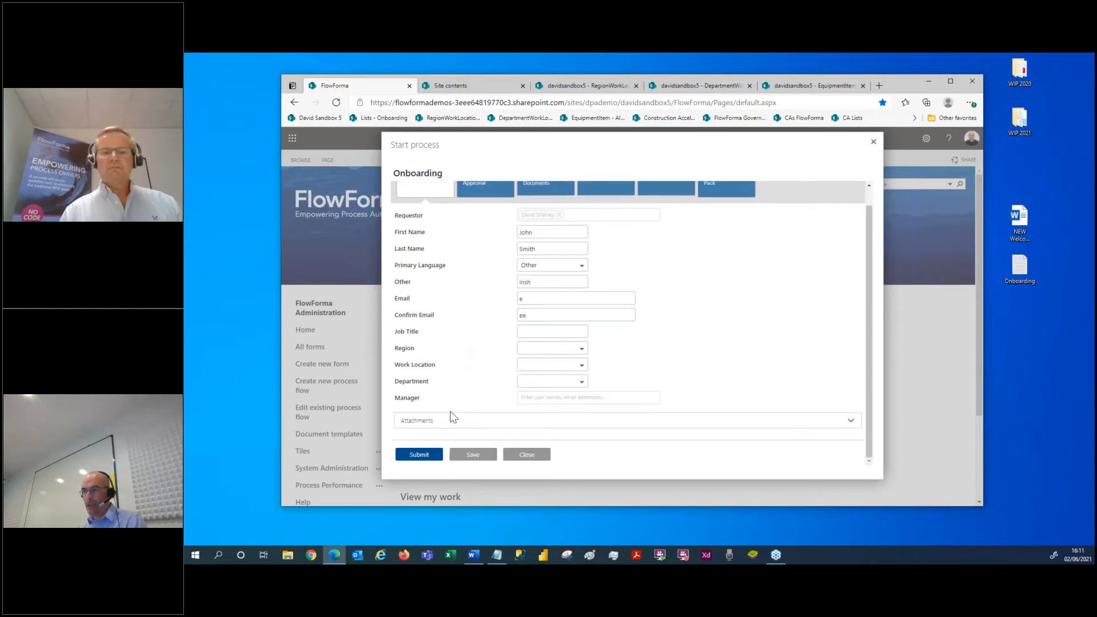
{"action": "left_click", "coordinate": [419, 454]}
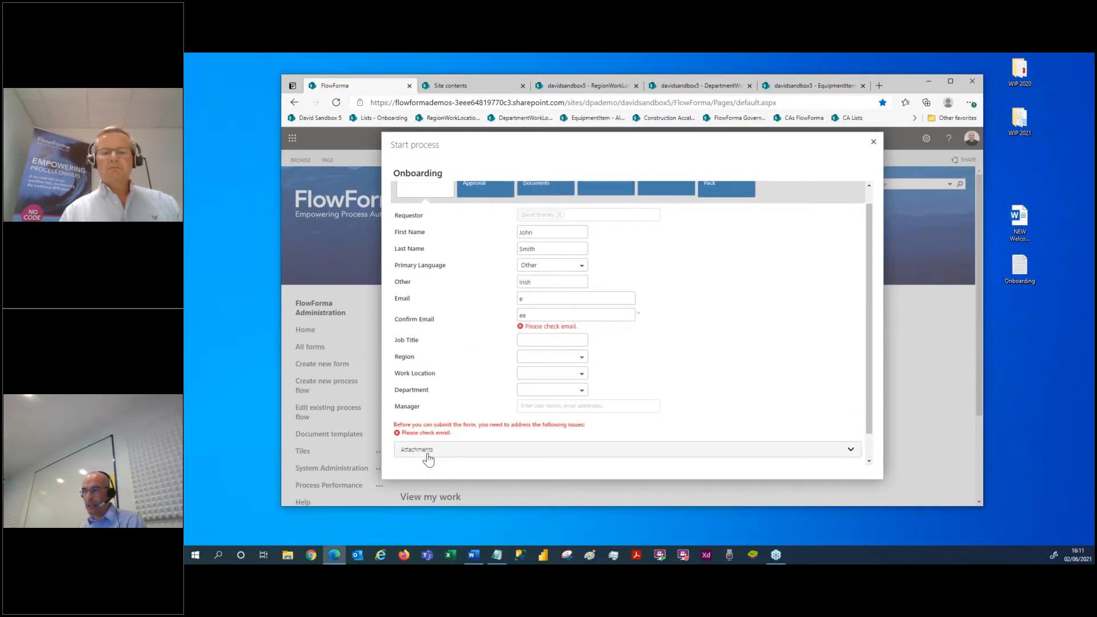
Step: Correct the email entry to ee so that it matches the confirmation
{"action": "triple_click", "coordinate": [431, 317]}
{"action": "left_click", "coordinate": [544, 297]}
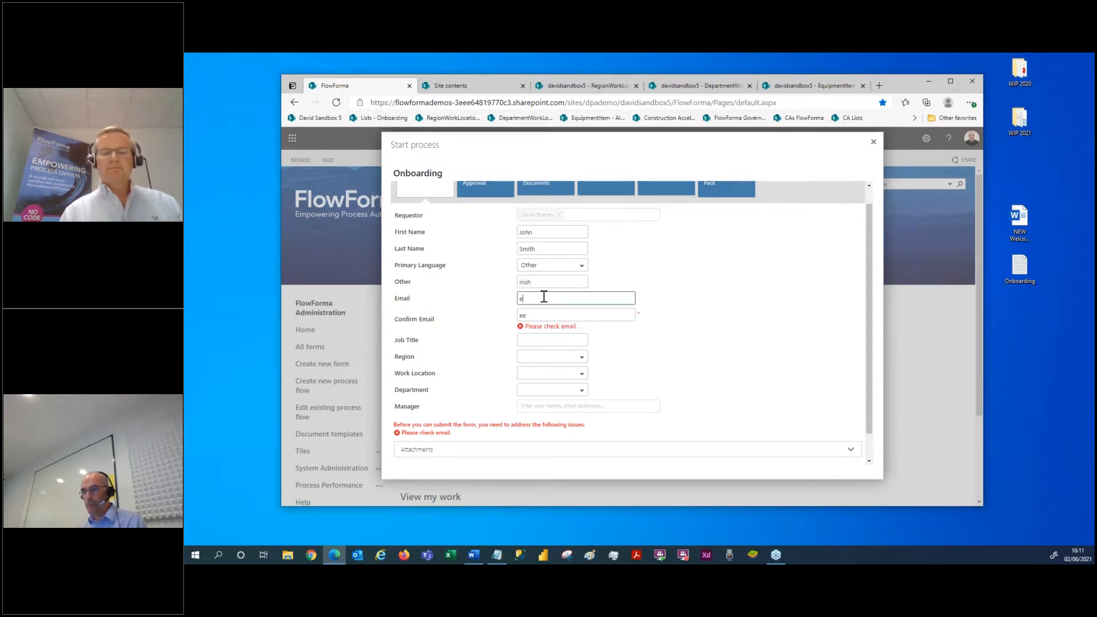
{"action": "type", "text": "e"}
{"action": "left_click", "coordinate": [739, 331]}
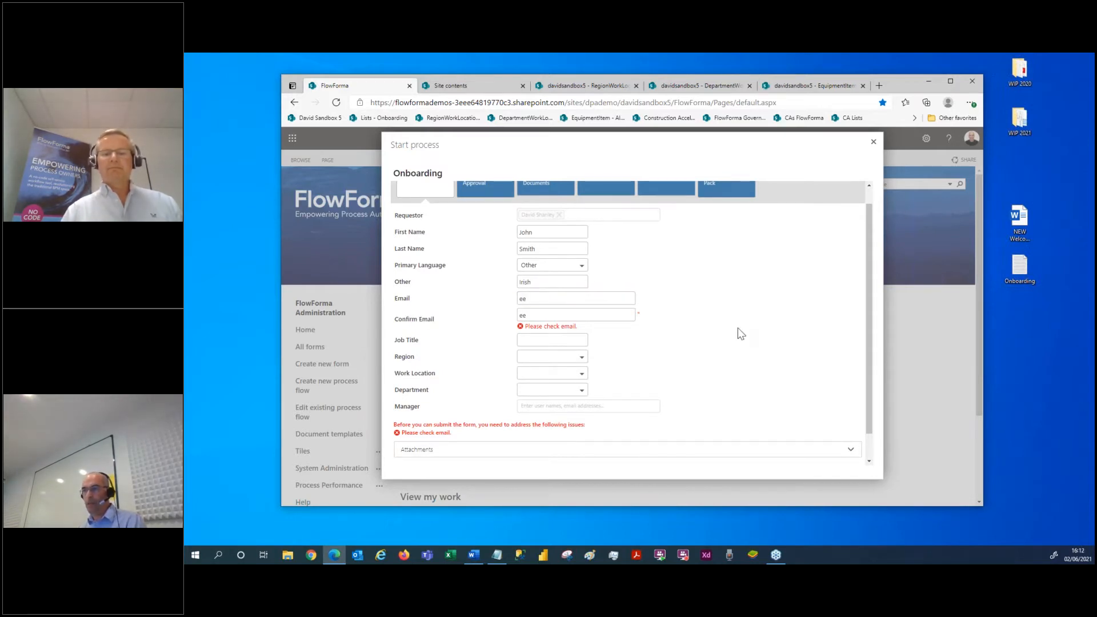
Step: Set the new hire's job title to Analyst
{"action": "scroll", "coordinate": [461, 378], "scroll_direction": "down", "scroll_amount": 1}
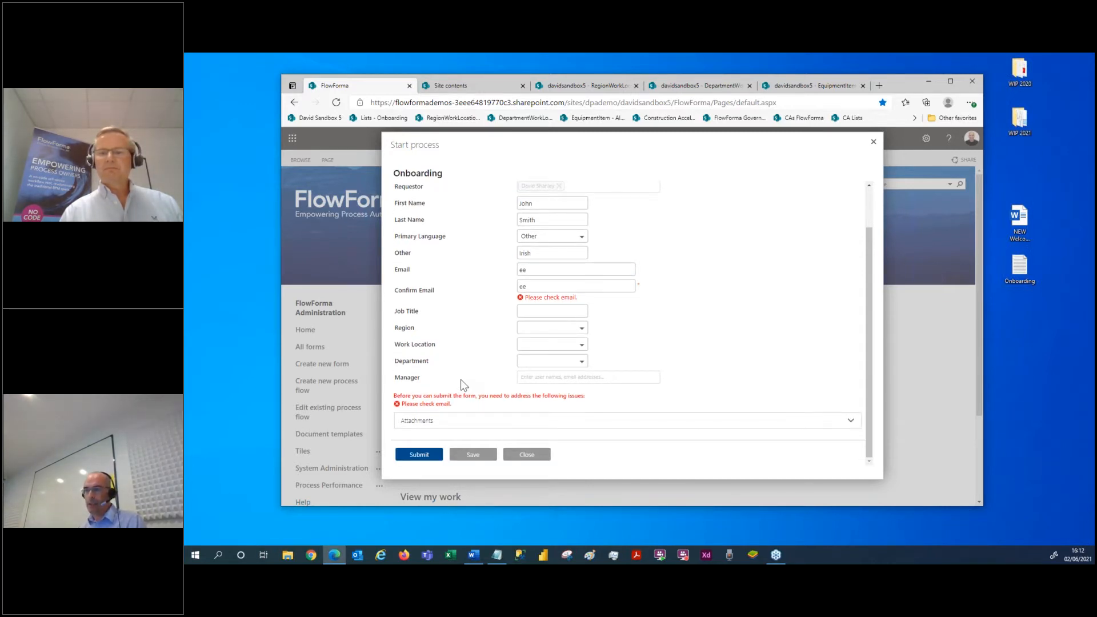
{"action": "left_click", "coordinate": [537, 311]}
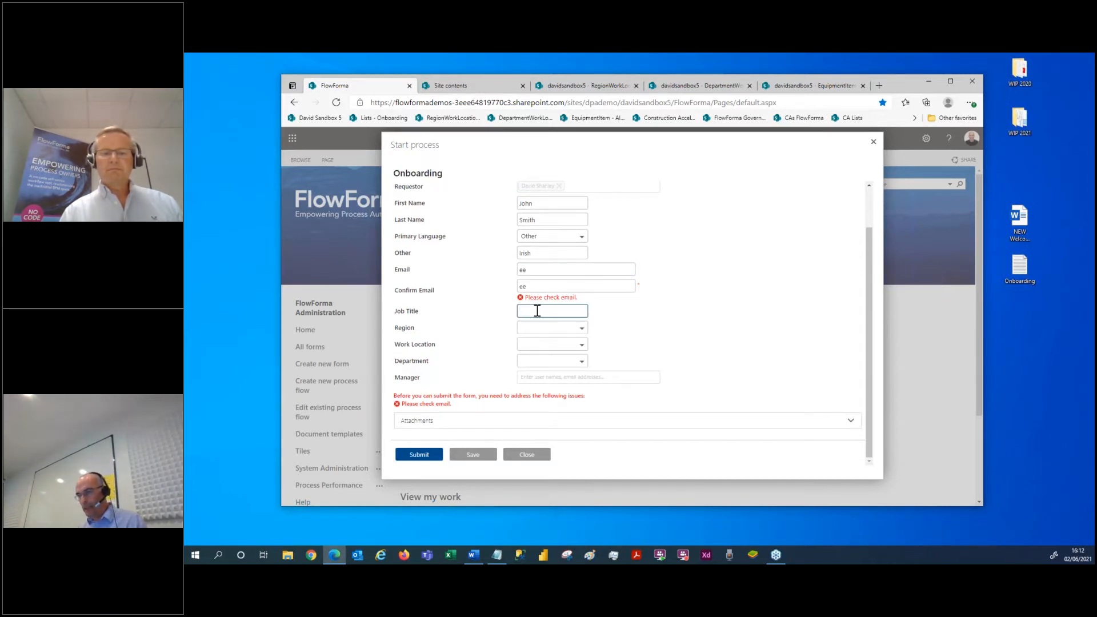
{"action": "type", "text": "A"}
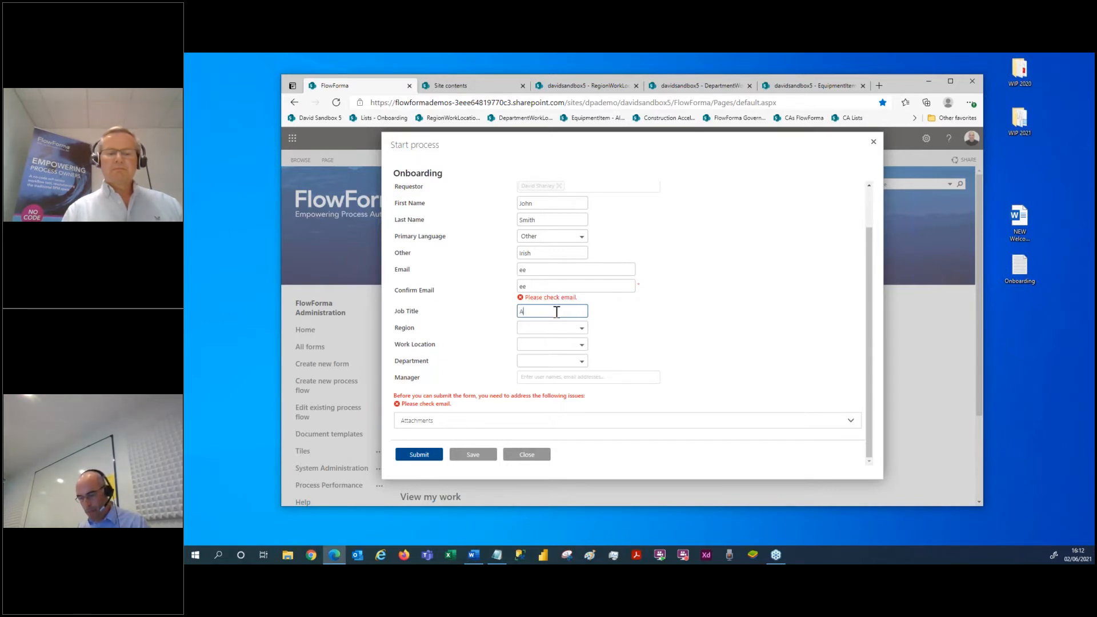
{"action": "type", "text": "nalyst"}
Step: Set the new hire's region to EMEA and the work location to Dublin
{"action": "left_click", "coordinate": [574, 330]}
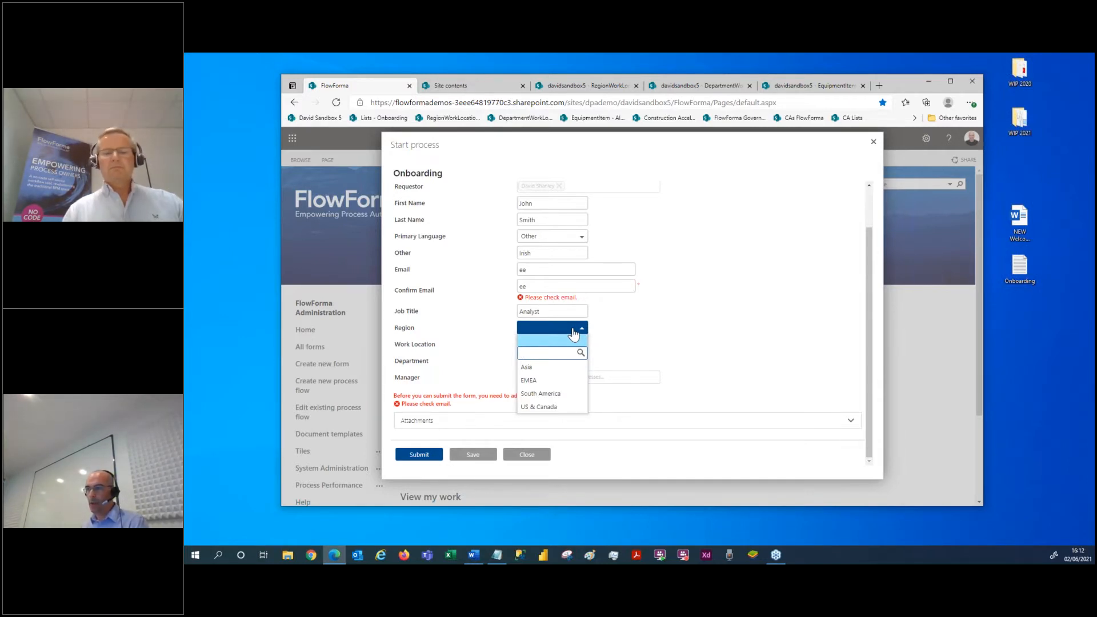
{"action": "left_click", "coordinate": [536, 381]}
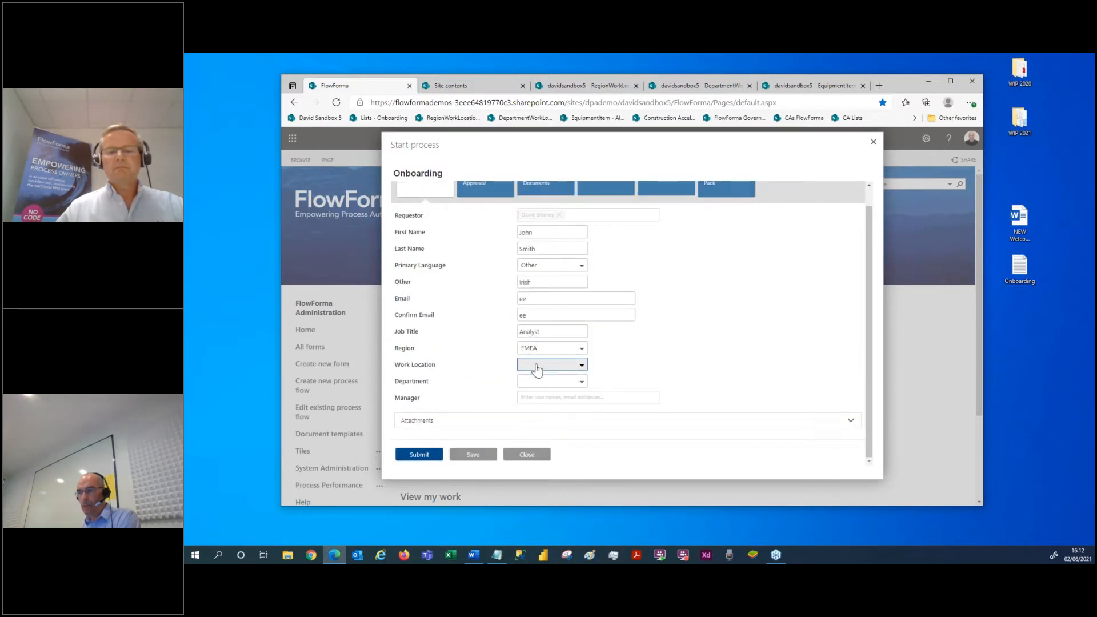
{"action": "left_click", "coordinate": [537, 370]}
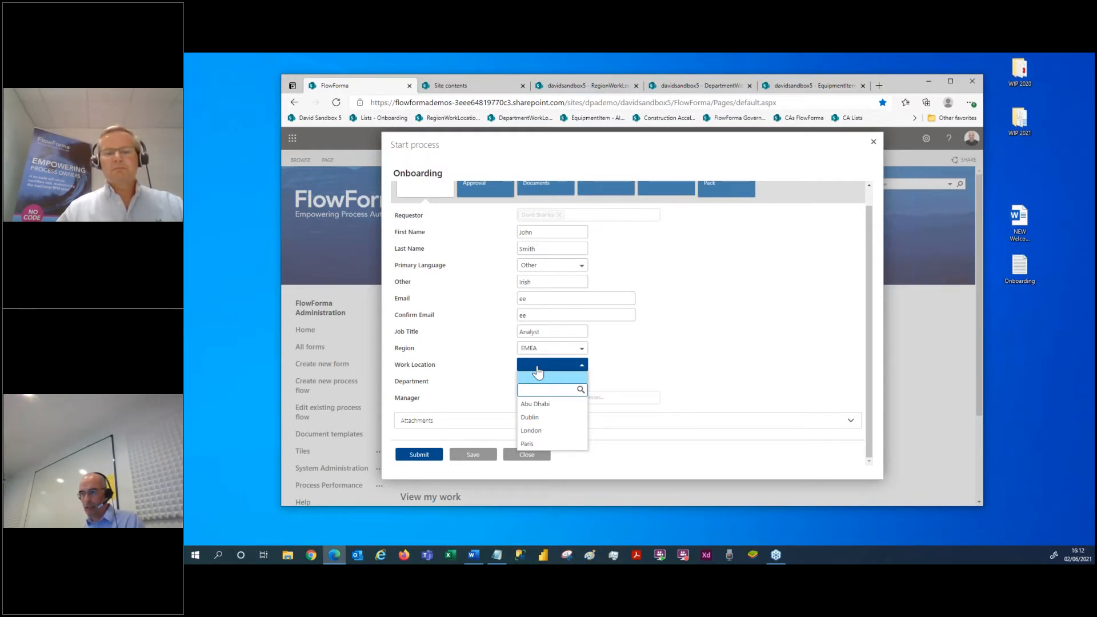
{"action": "left_click", "coordinate": [533, 417]}
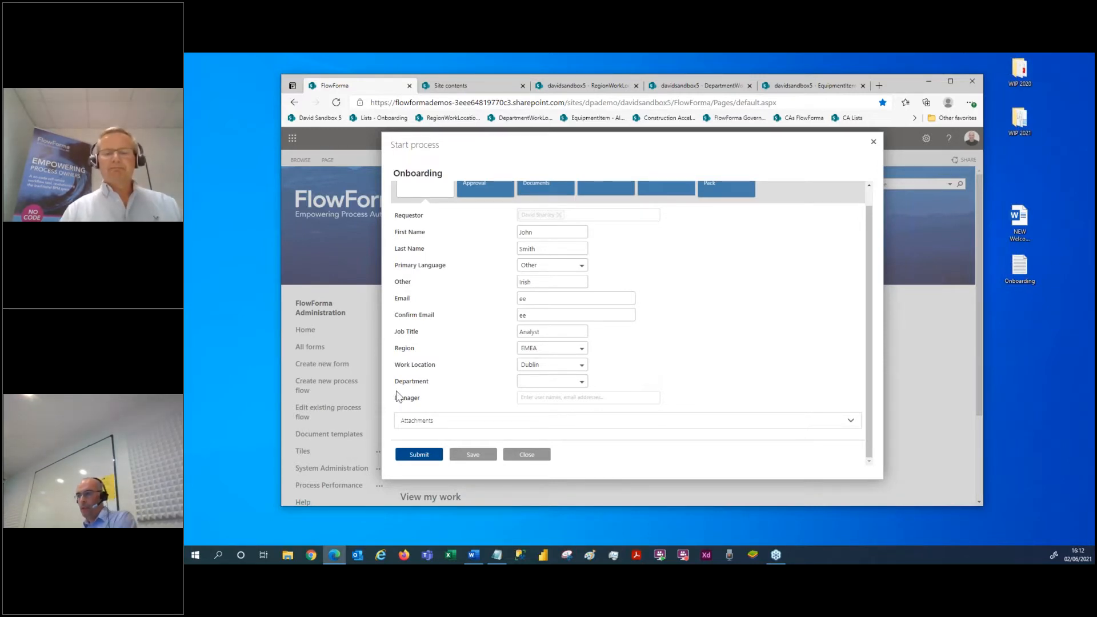
Step: Change the region to US & Canada and check which work locations are offered for it
{"action": "left_click", "coordinate": [545, 349]}
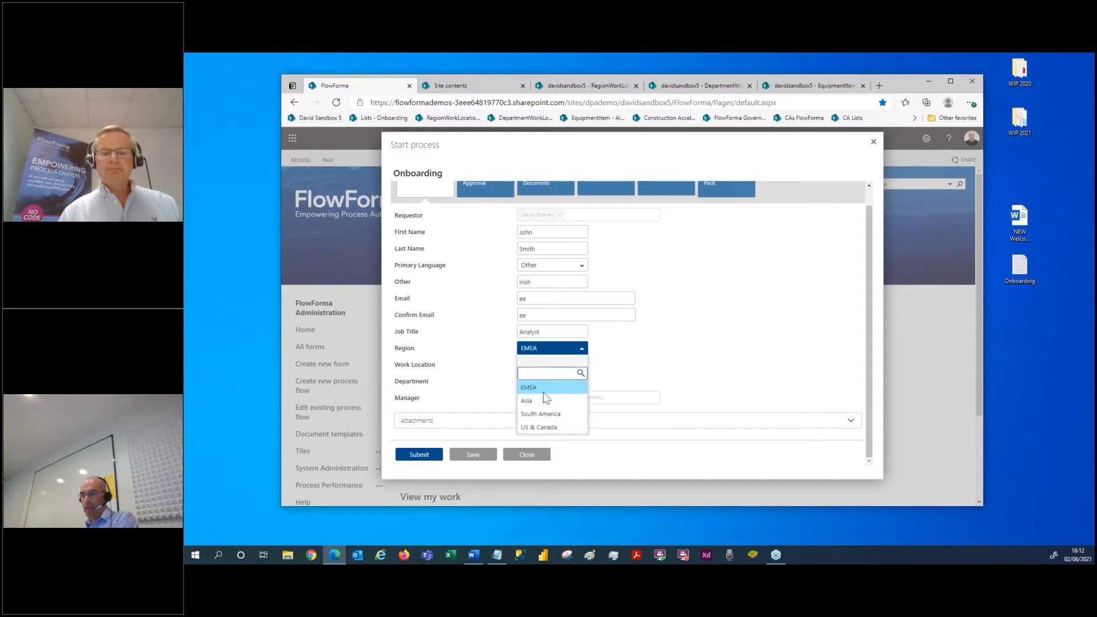
{"action": "left_click", "coordinate": [543, 427]}
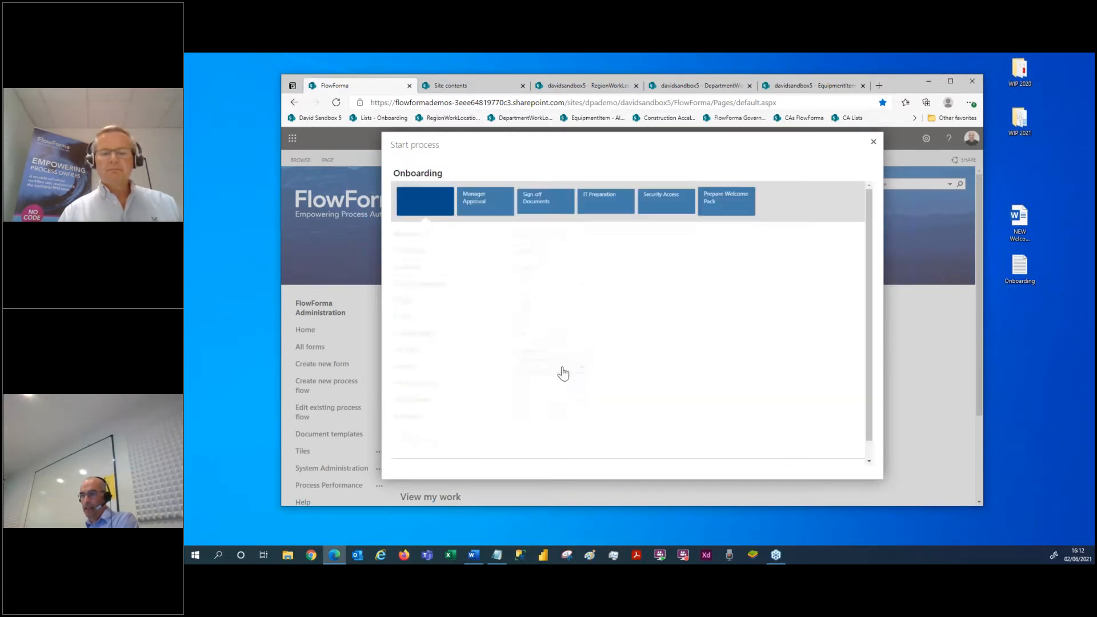
{"action": "left_click", "coordinate": [566, 368]}
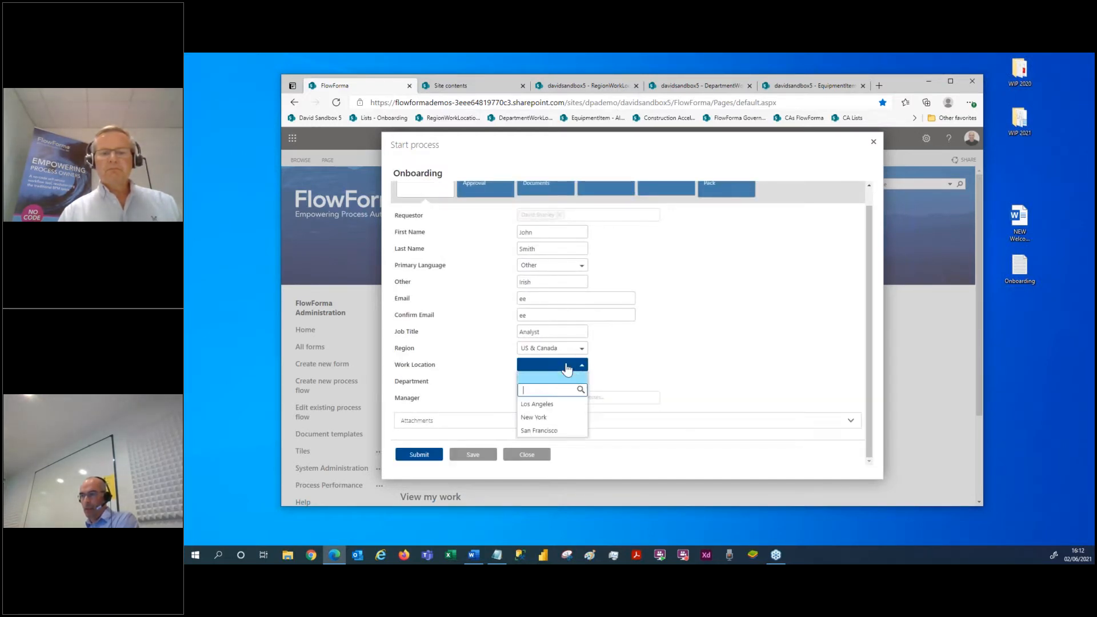
{"action": "left_click", "coordinate": [607, 357]}
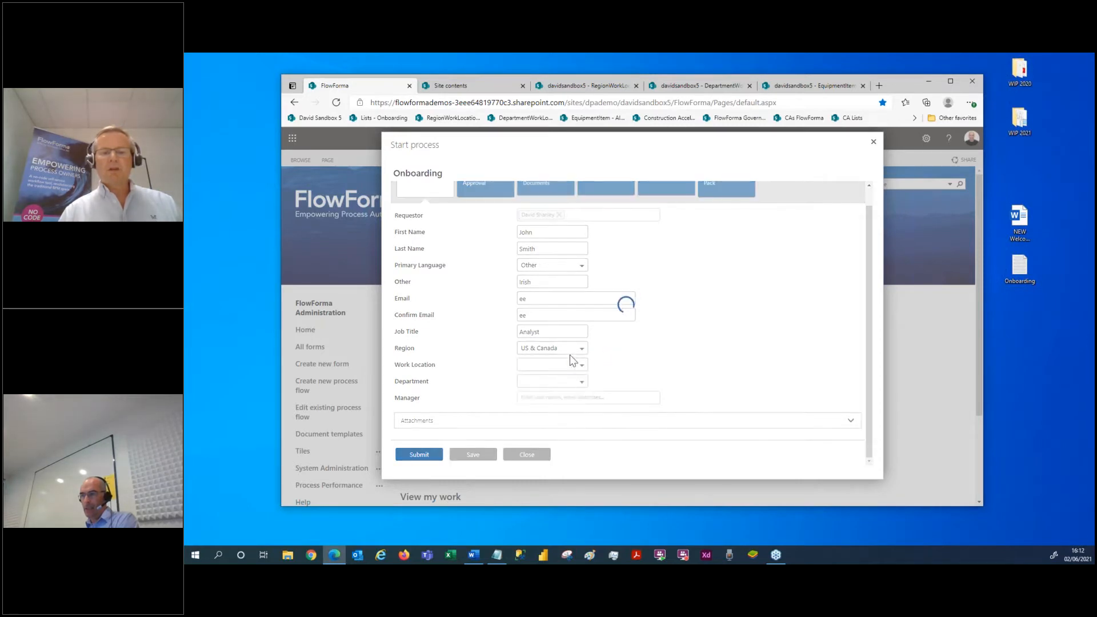
Step: Switch the region back to EMEA and choose Dublin as the work location again
{"action": "left_click", "coordinate": [577, 351]}
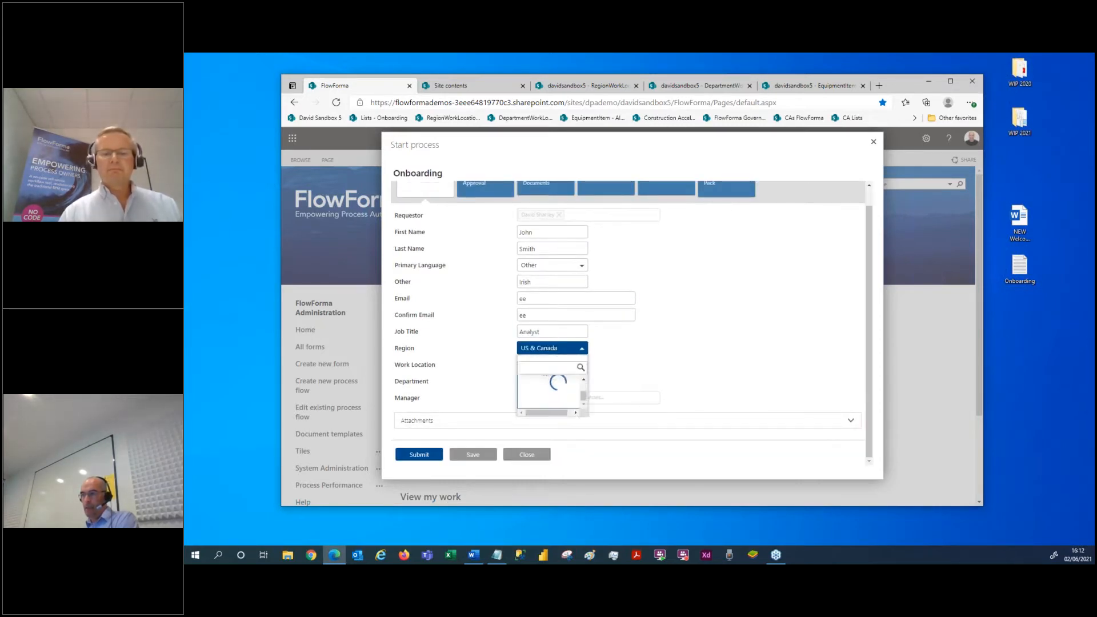
{"action": "left_click", "coordinate": [576, 413]}
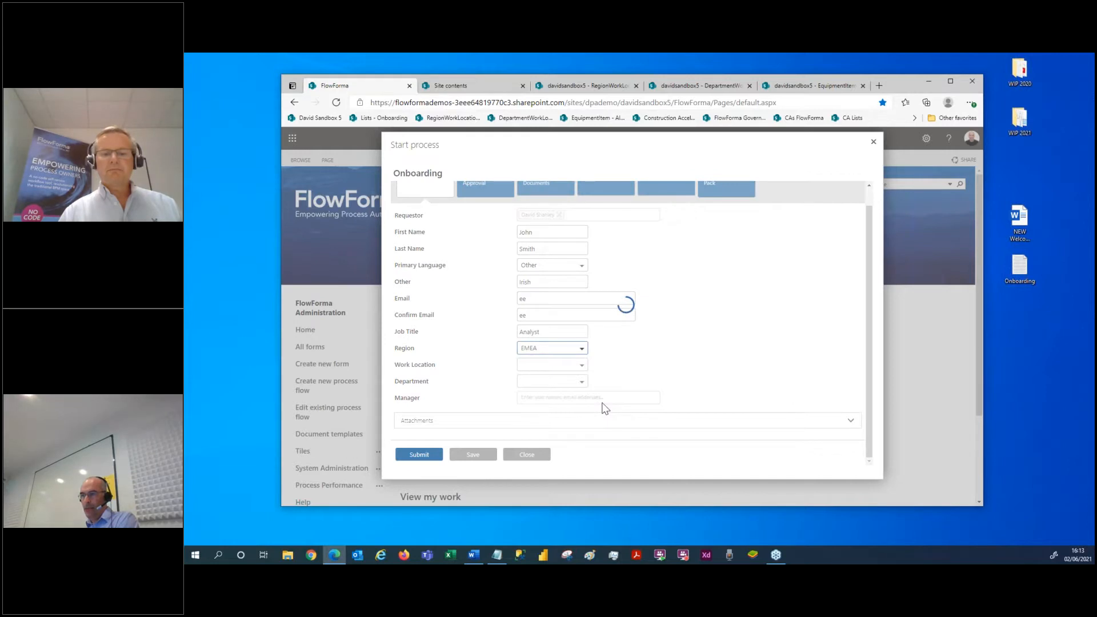
{"action": "left_click", "coordinate": [567, 370]}
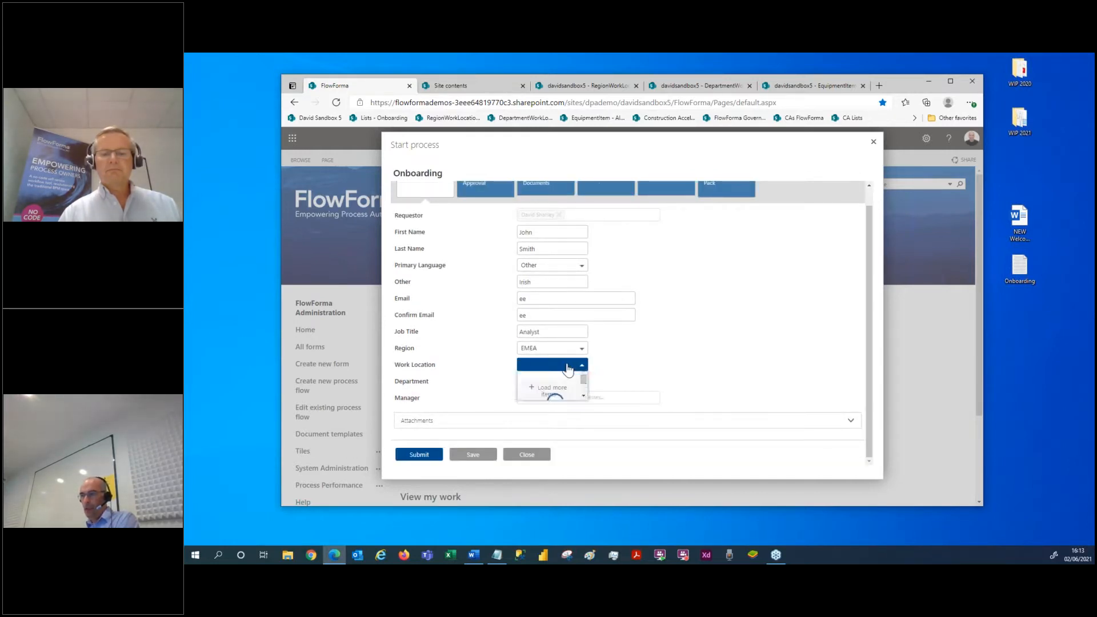
{"action": "left_click", "coordinate": [544, 418]}
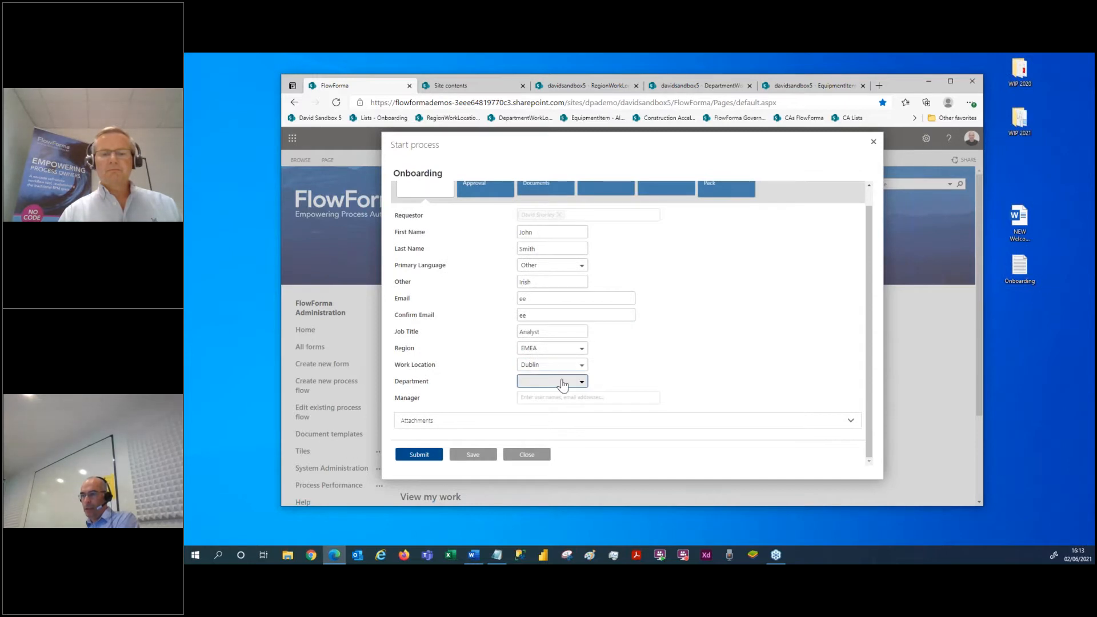
Step: Look over the department choices, and check the manager for Dublin HR in the DepartmentWorkLocationManager SharePoint list
{"action": "left_click", "coordinate": [563, 383]}
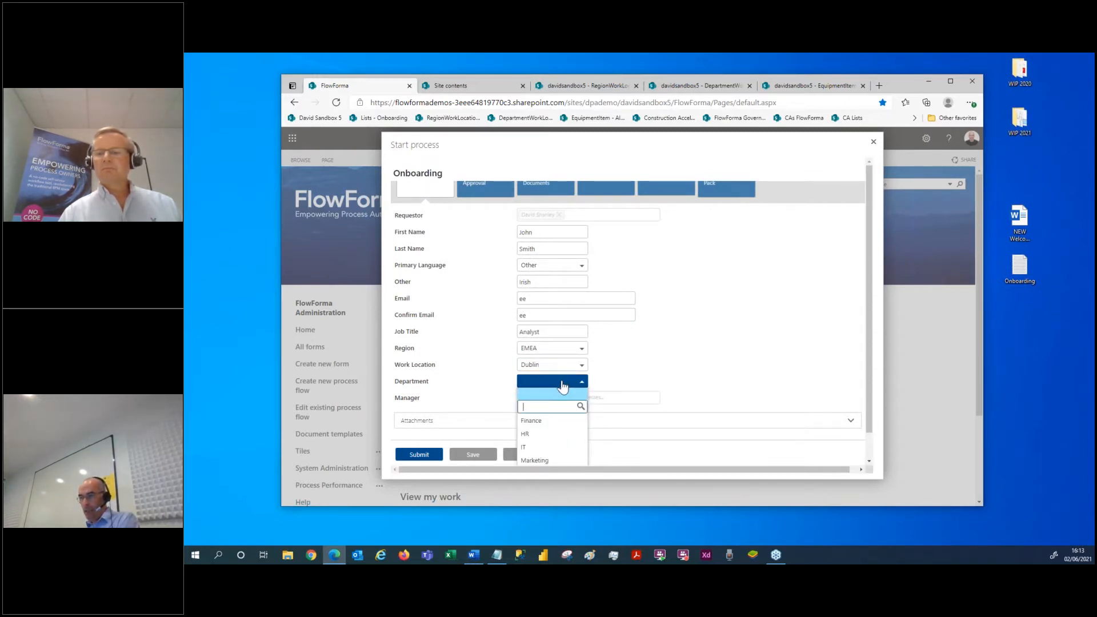
{"action": "left_click", "coordinate": [685, 359]}
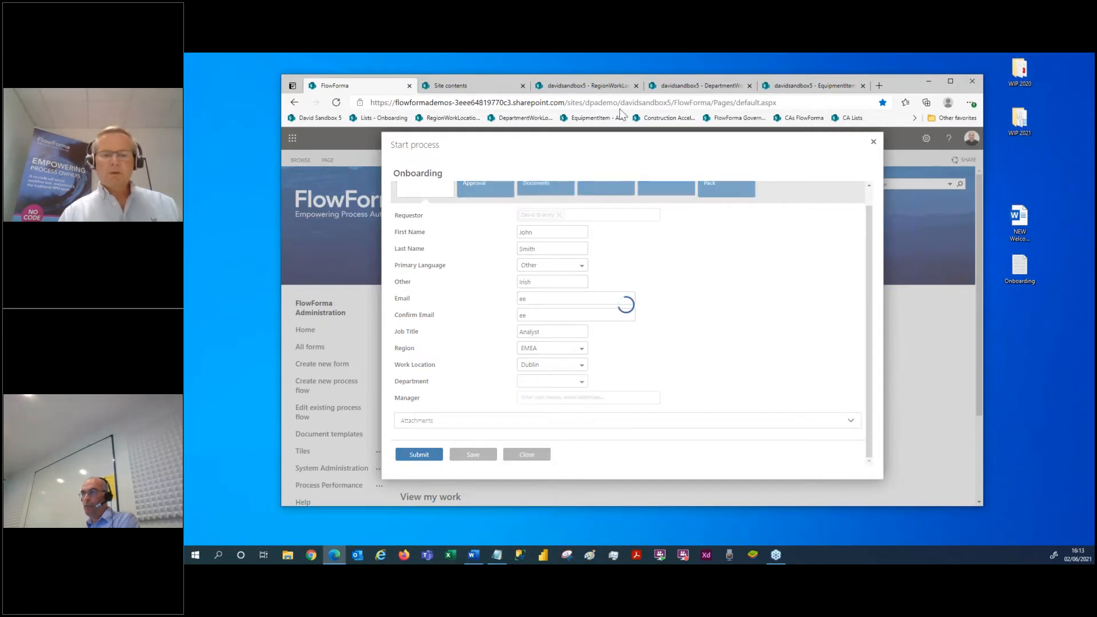
{"action": "left_click", "coordinate": [681, 85]}
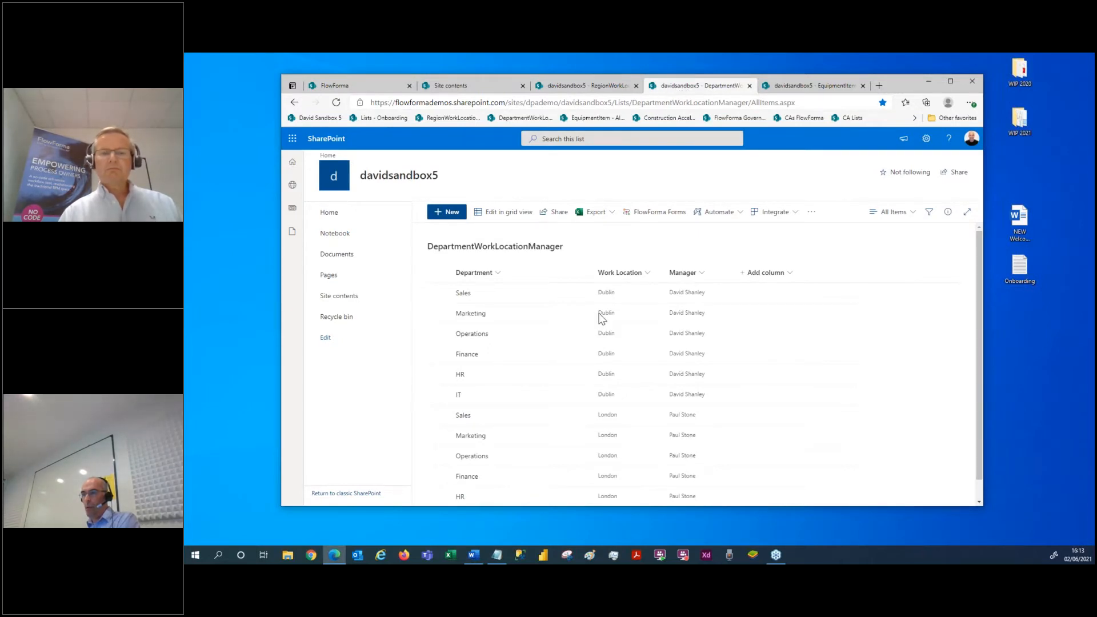
{"action": "left_click", "coordinate": [632, 377]}
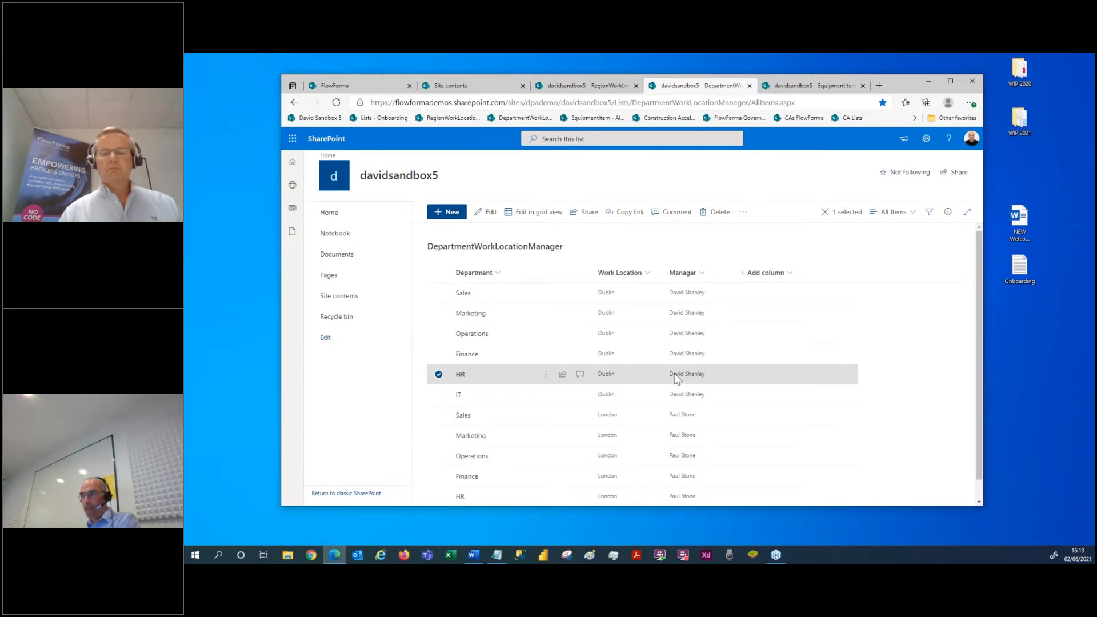
Step: Return to the FlowForma onboarding form and set the new hire's department to HR
{"action": "left_click", "coordinate": [375, 85]}
{"action": "left_click", "coordinate": [556, 384]}
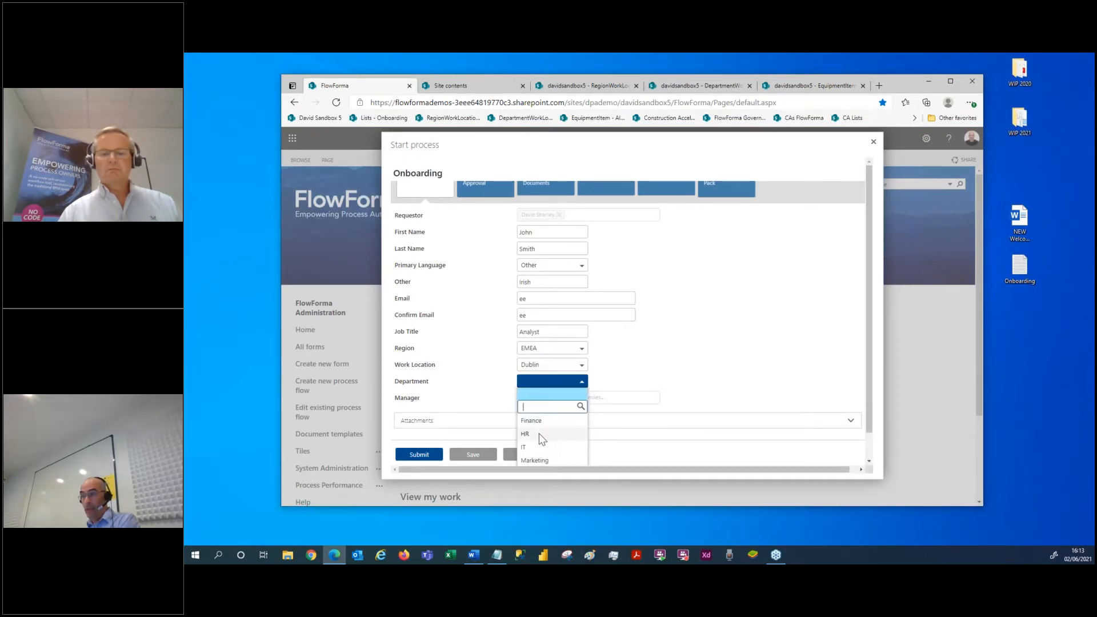
{"action": "left_click", "coordinate": [539, 434]}
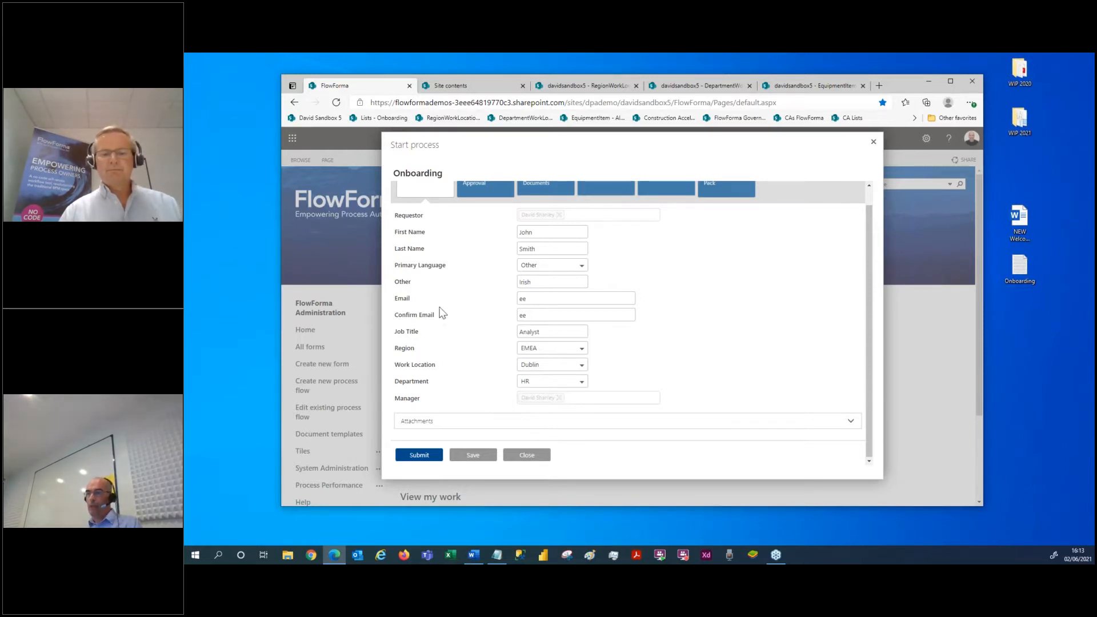
Step: Review the completed New Hire Details fields, from primary language to manager, and submit the form
{"action": "triple_click", "coordinate": [432, 268]}
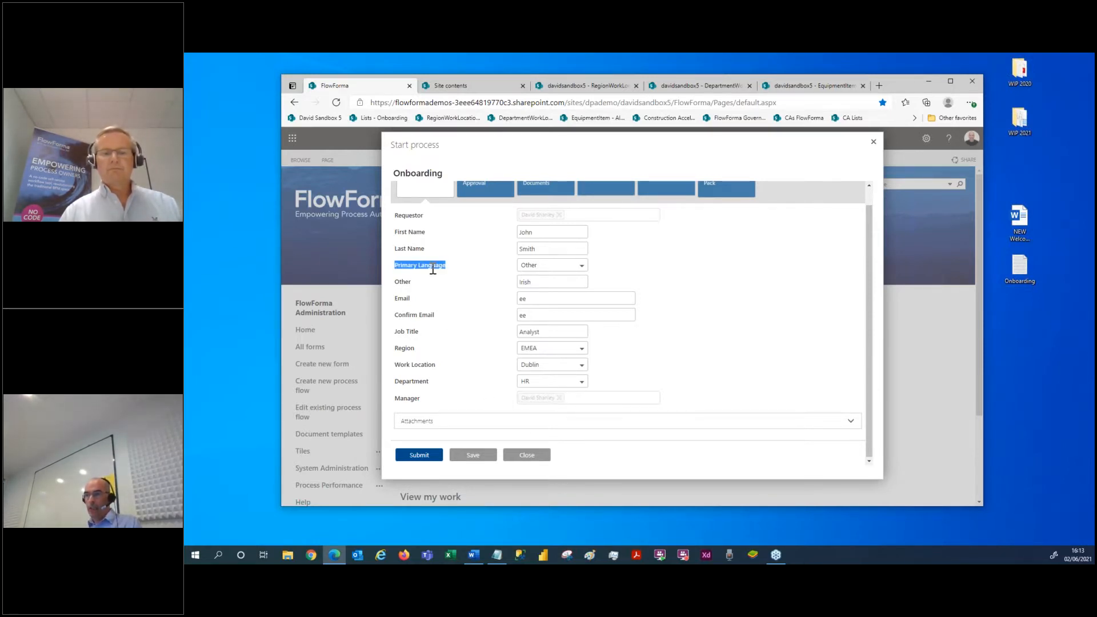
{"action": "triple_click", "coordinate": [426, 315]}
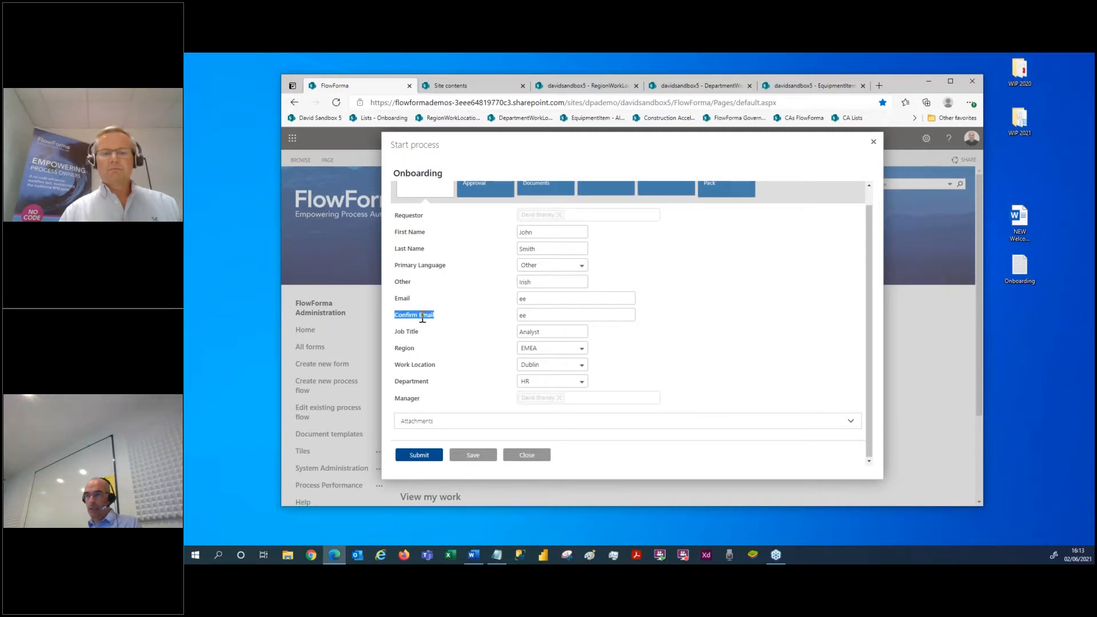
{"action": "triple_click", "coordinate": [415, 381]}
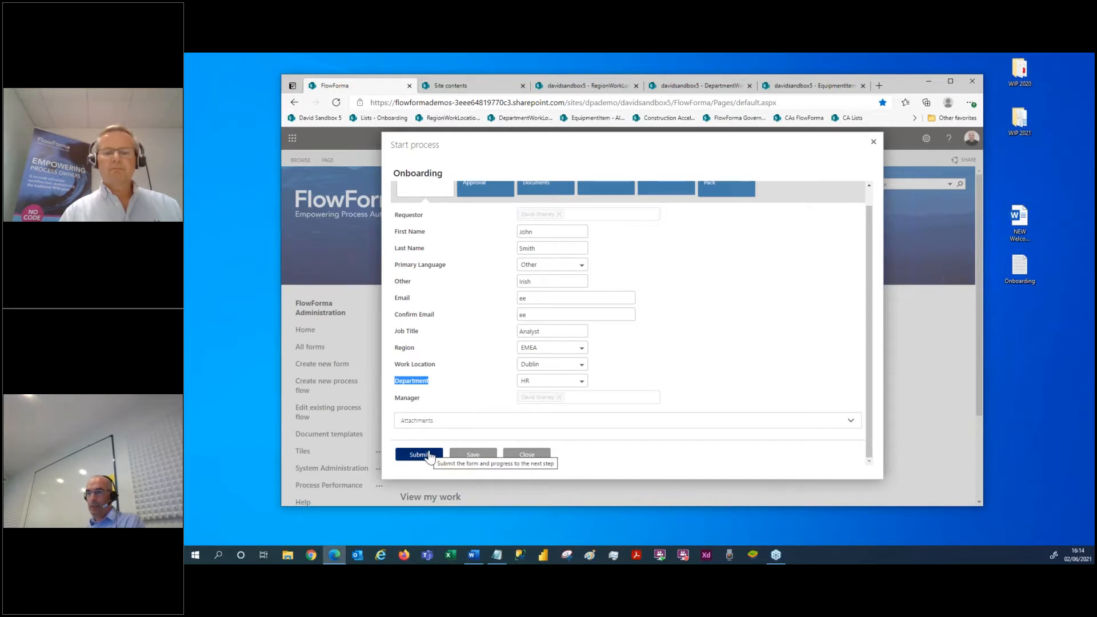
{"action": "double_click", "coordinate": [409, 398]}
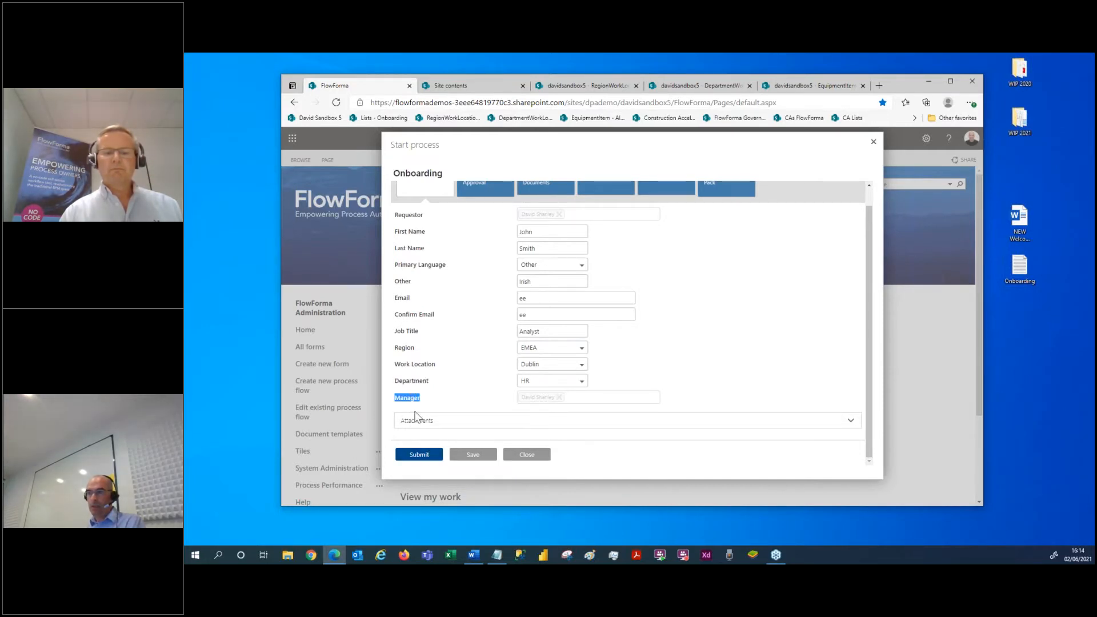
{"action": "scroll", "coordinate": [447, 400], "scroll_direction": "up", "scroll_amount": 1}
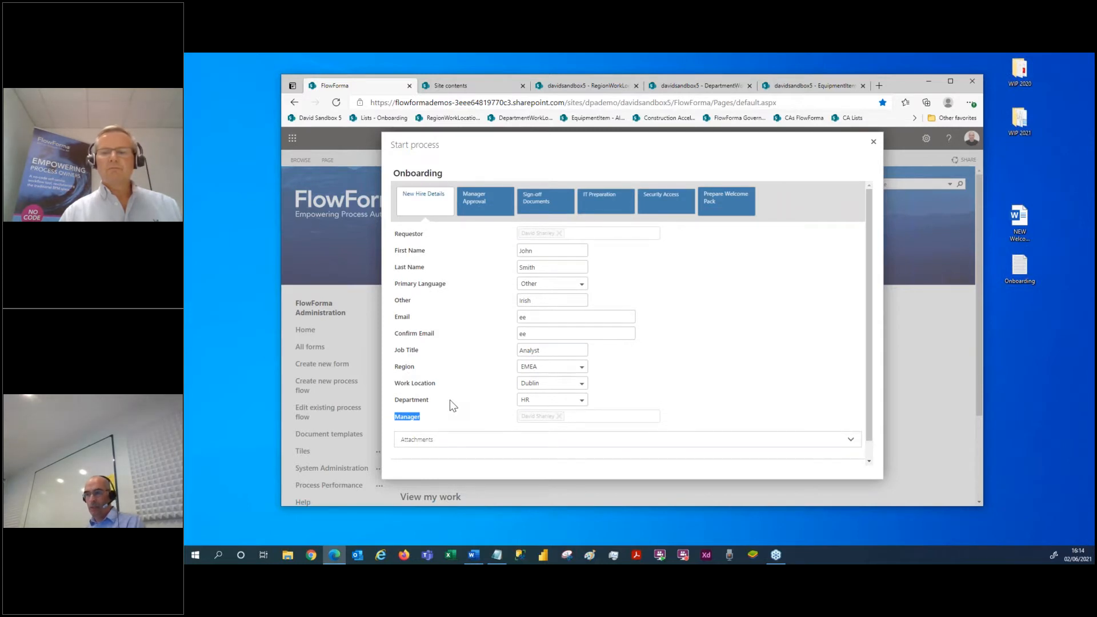
{"action": "scroll", "coordinate": [451, 405], "scroll_direction": "down", "scroll_amount": 1}
{"action": "left_click", "coordinate": [419, 454]}
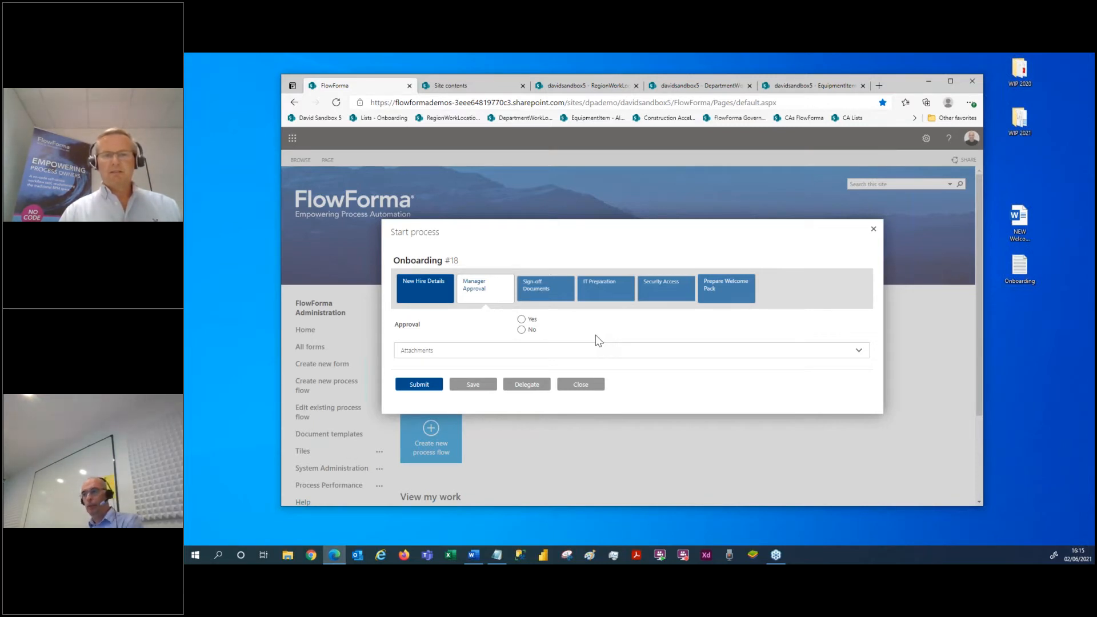
Step: Check the submitted New Hire Details, and submit the Manager Approval step as No with the comment "no"
{"action": "left_click", "coordinate": [421, 293]}
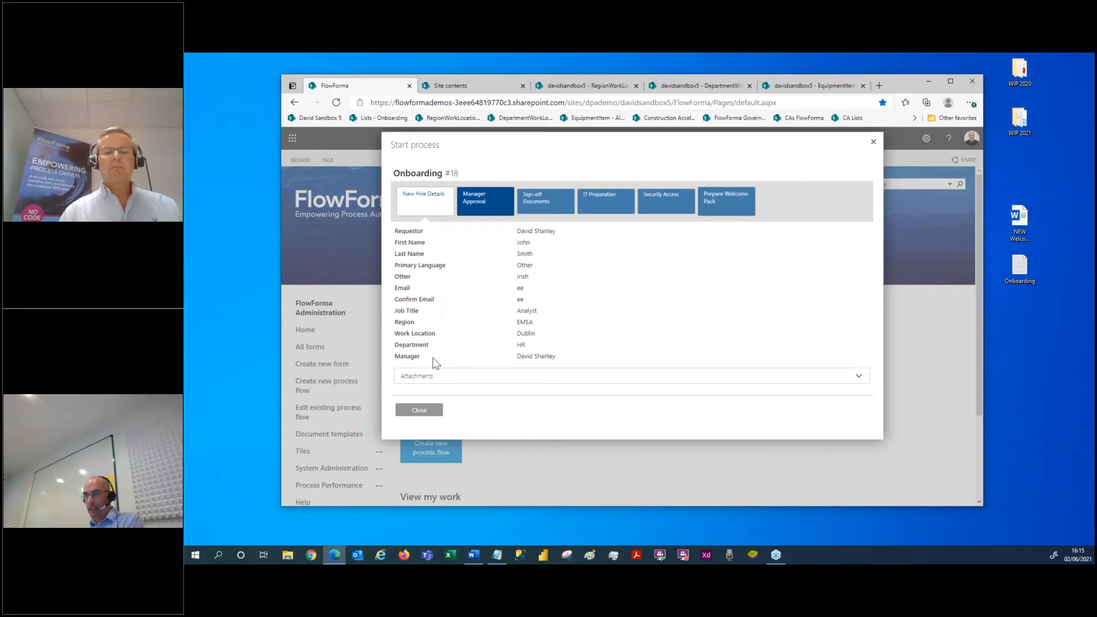
{"action": "left_click", "coordinate": [481, 203]}
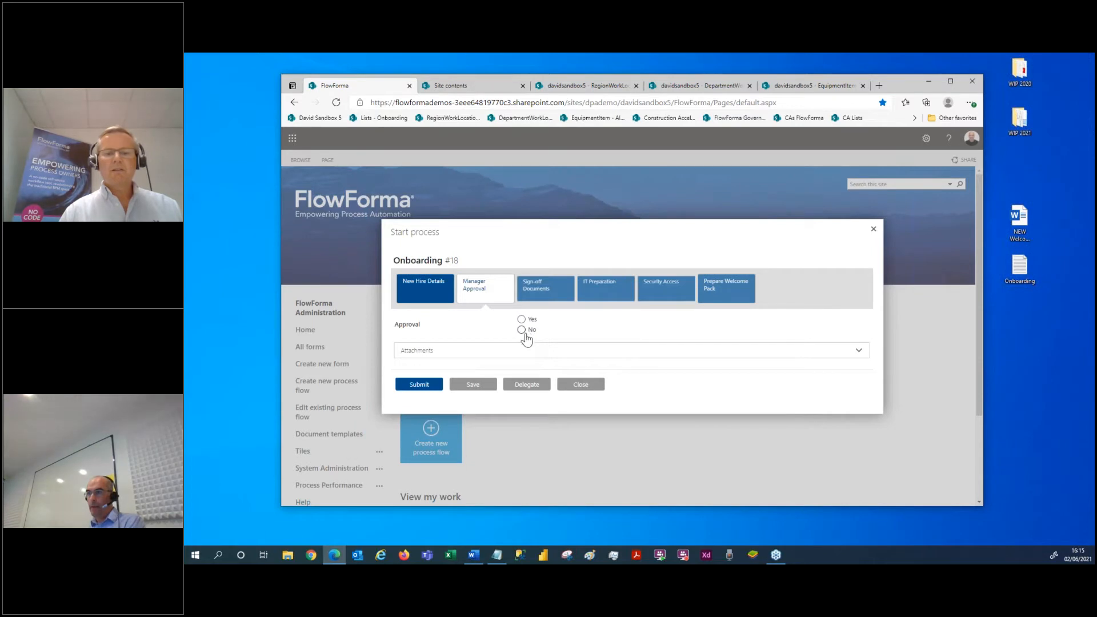
{"action": "left_click", "coordinate": [521, 329]}
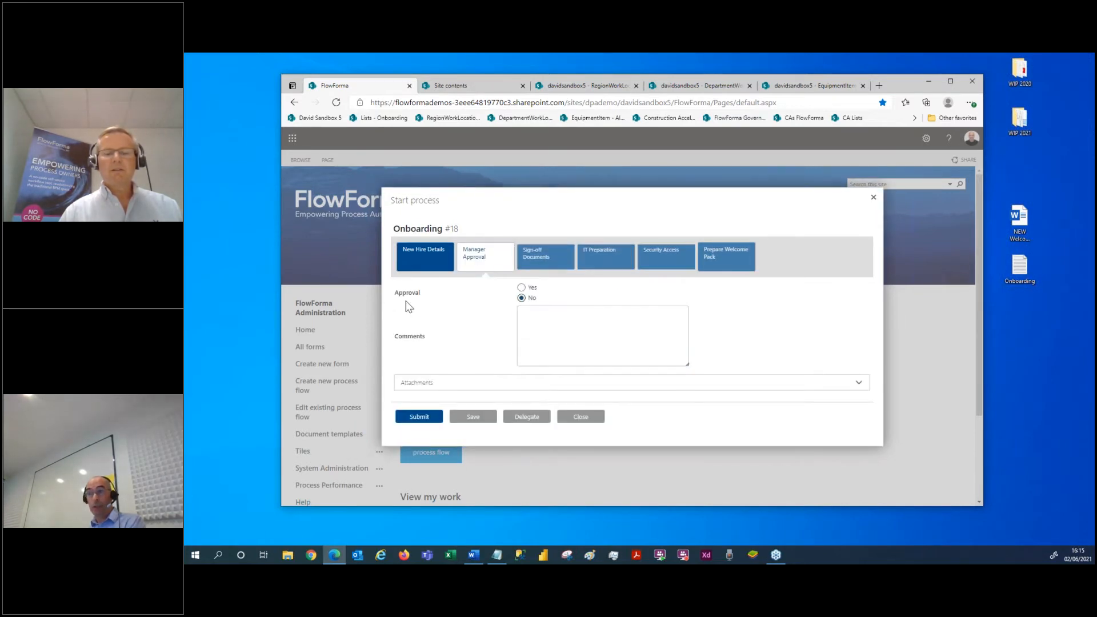
{"action": "double_click", "coordinate": [411, 292]}
{"action": "left_click", "coordinate": [540, 327]}
{"action": "type", "text": "no"}
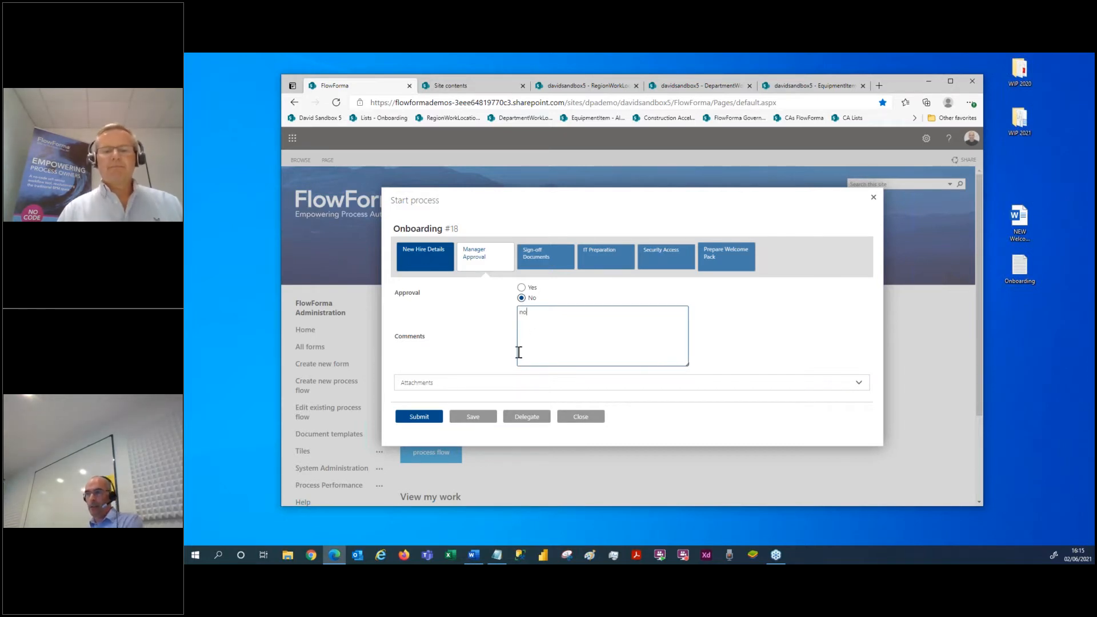
{"action": "left_click", "coordinate": [492, 344]}
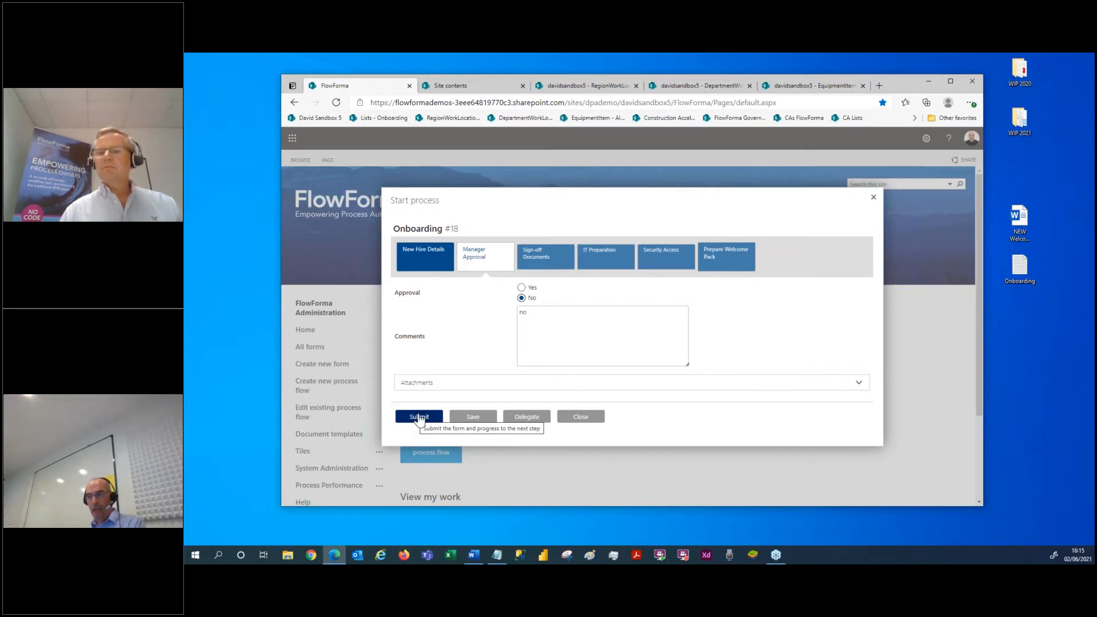
{"action": "left_click", "coordinate": [419, 416]}
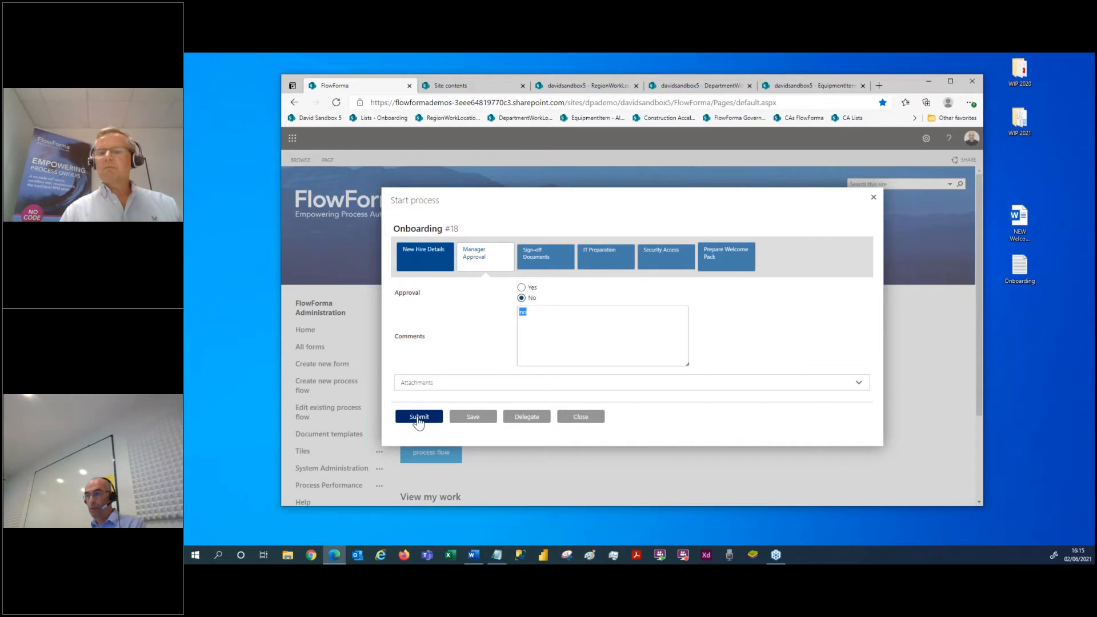
{"action": "left_click", "coordinate": [419, 419]}
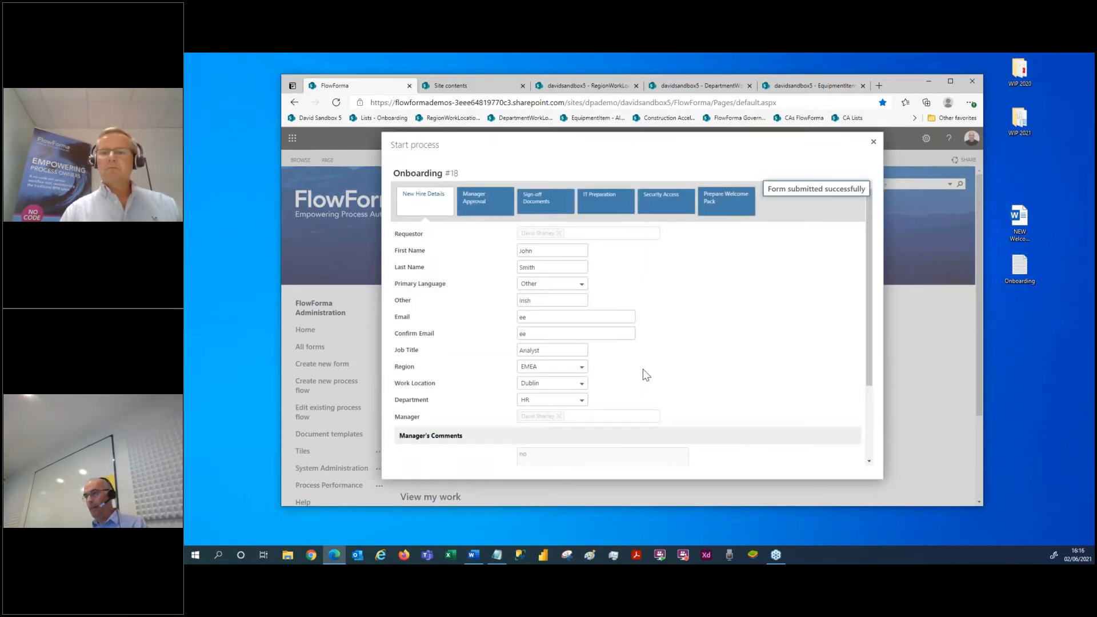
Step: Read the manager's comments, and resubmit the New Hire Details form with Email and Confirm Email set to "eee"
{"action": "scroll", "coordinate": [642, 369], "scroll_direction": "down", "scroll_amount": 3}
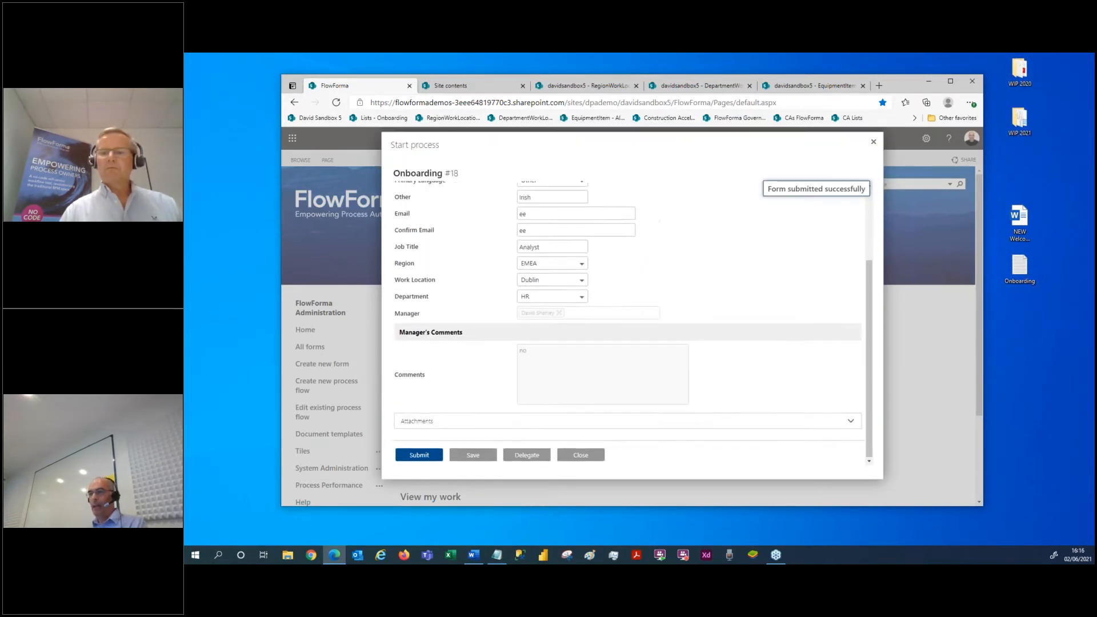
{"action": "triple_click", "coordinate": [437, 334]}
{"action": "left_click", "coordinate": [441, 362]}
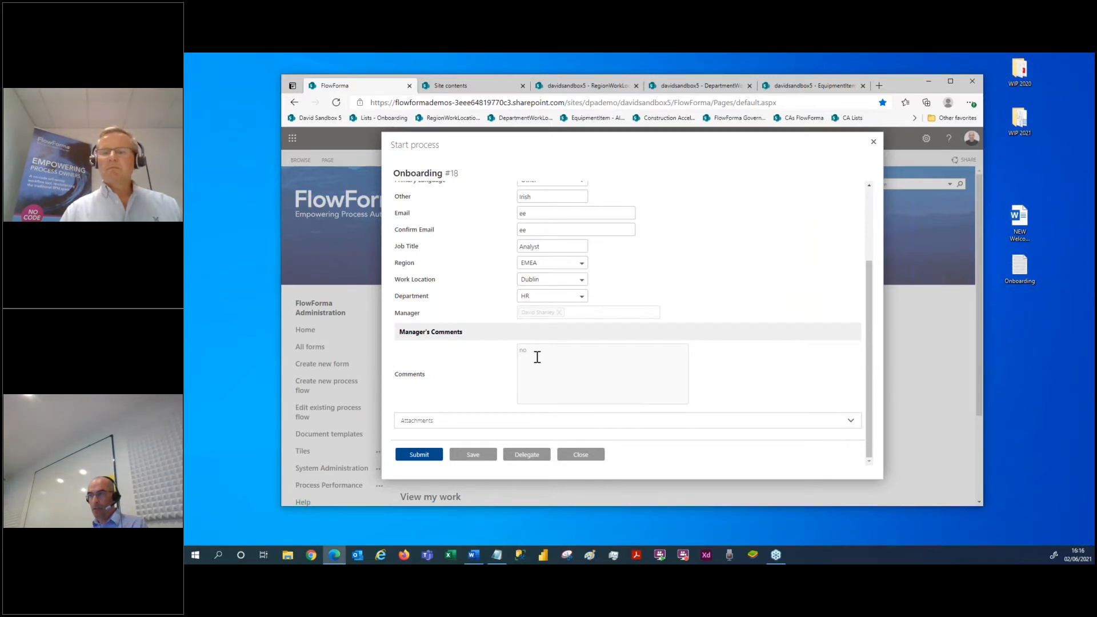
{"action": "left_click", "coordinate": [533, 214]}
{"action": "type", "text": "e"}
{"action": "left_click", "coordinate": [534, 228]}
{"action": "type", "text": "eee"}
{"action": "left_click", "coordinate": [680, 261]}
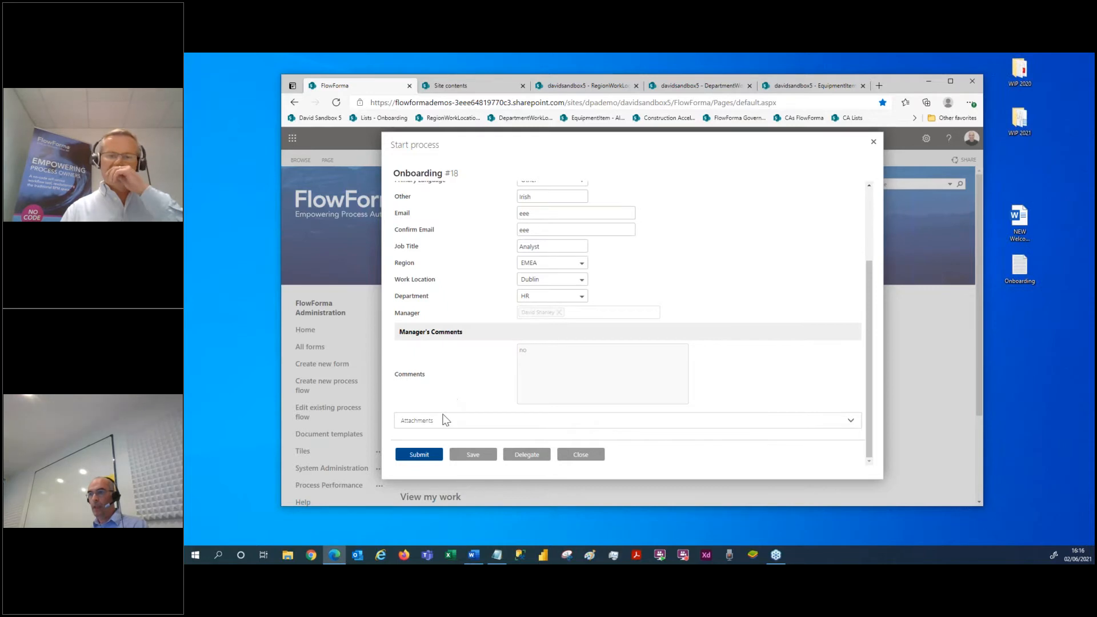
{"action": "left_click", "coordinate": [420, 457]}
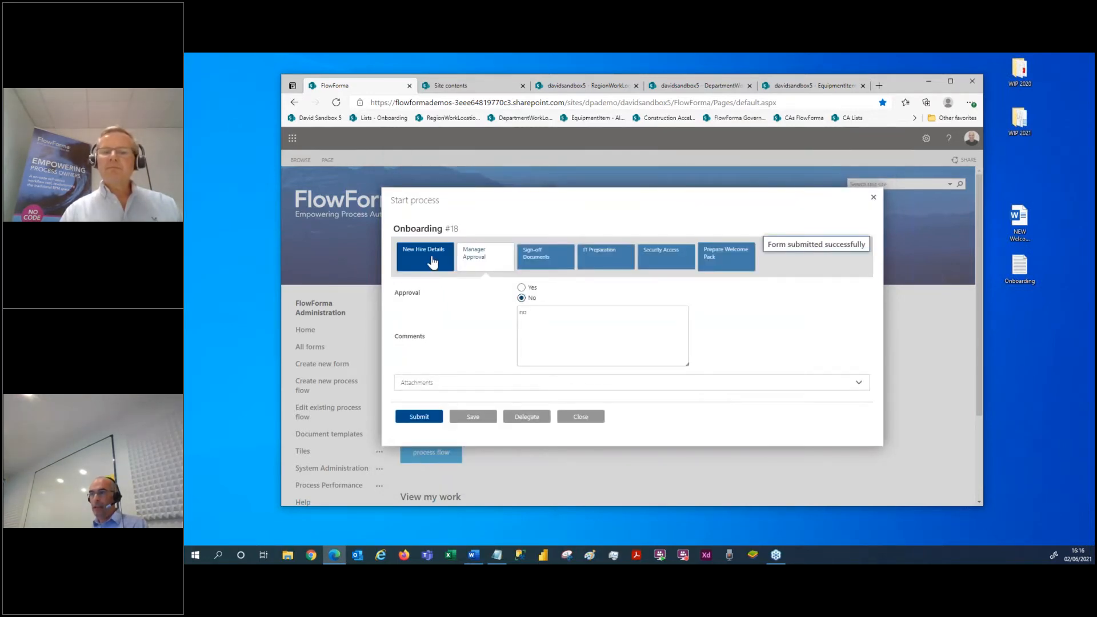
Step: Check the resubmitted New Hire Details, and submit the Manager Approval step with approval set to Yes
{"action": "left_click", "coordinate": [432, 261]}
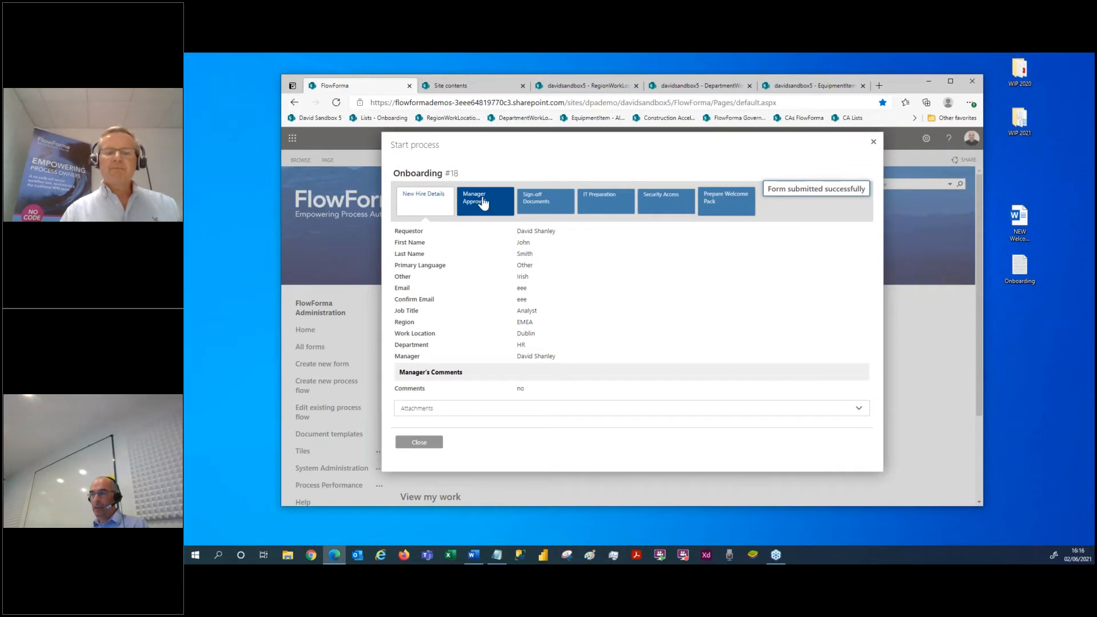
{"action": "left_click", "coordinate": [482, 203]}
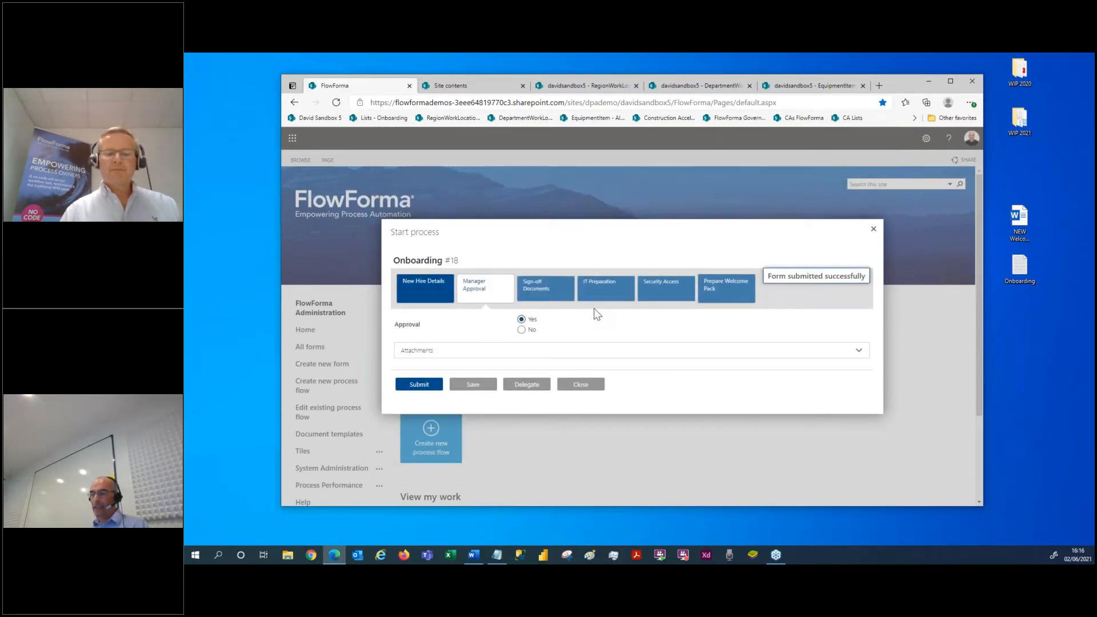
{"action": "left_click", "coordinate": [417, 388]}
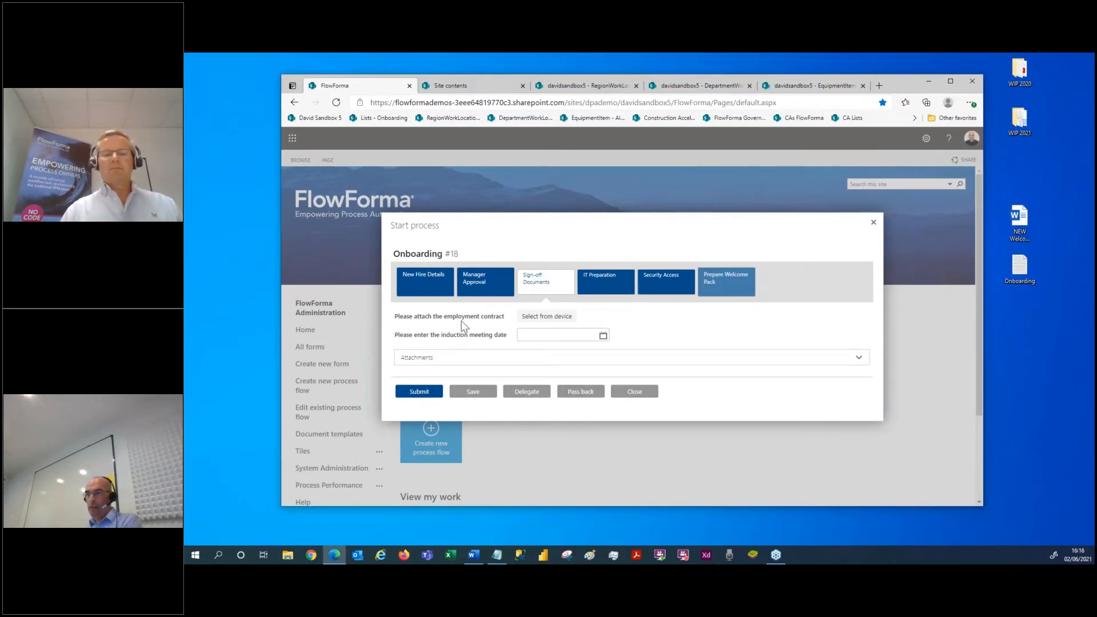
Step: Attach NEW Welcome Pack.docx as the employment contract and set the induction meeting date to 24/06/2021
{"action": "left_click", "coordinate": [543, 318]}
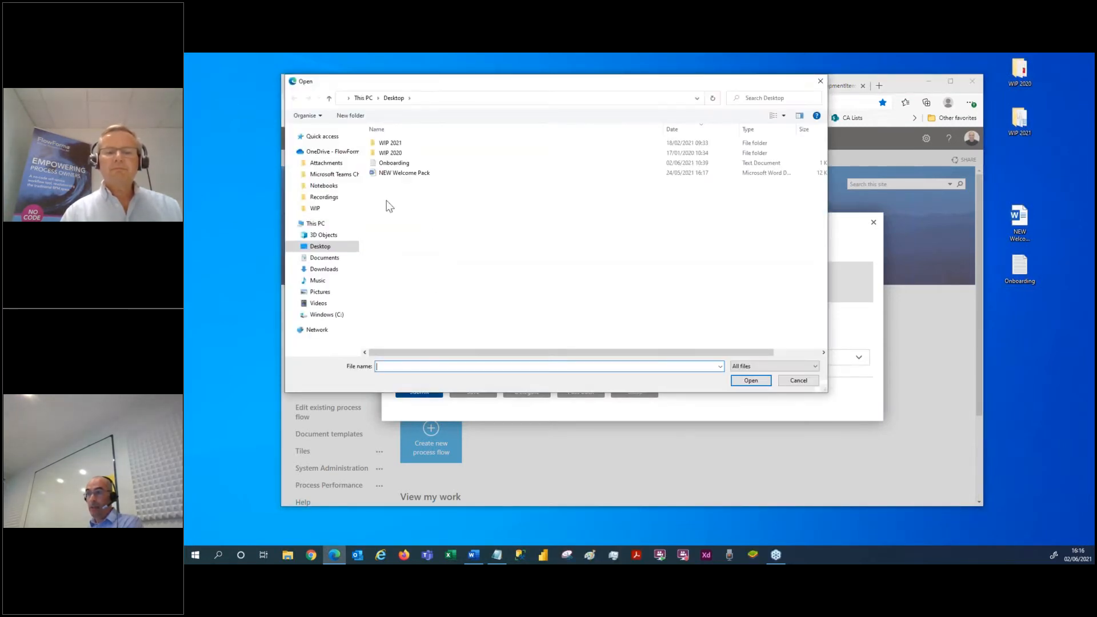
{"action": "left_click", "coordinate": [409, 175]}
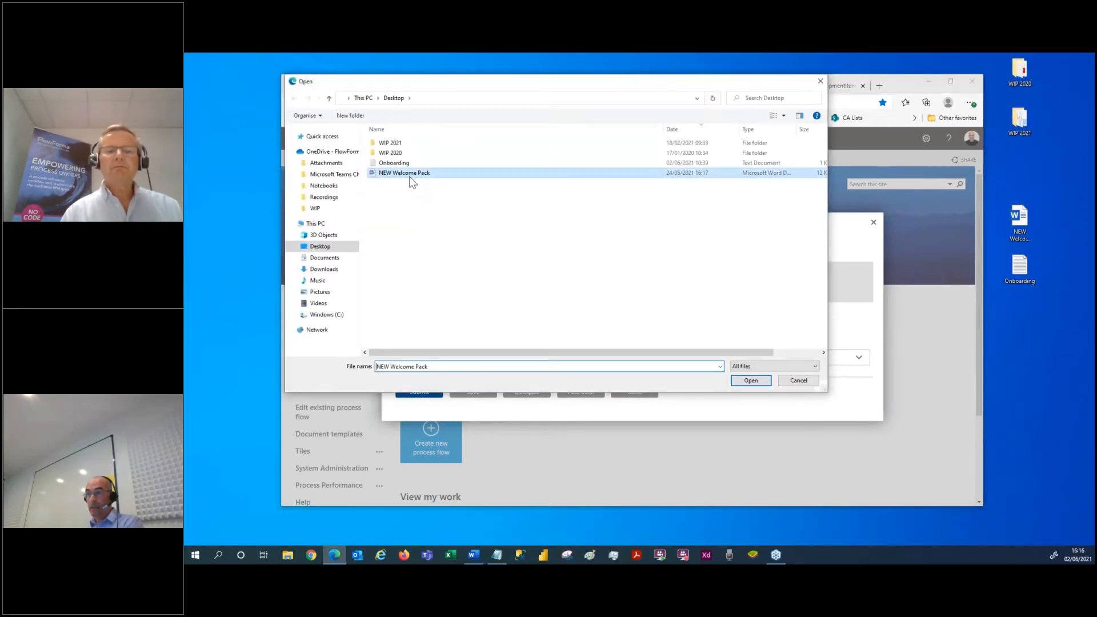
{"action": "left_click", "coordinate": [756, 381]}
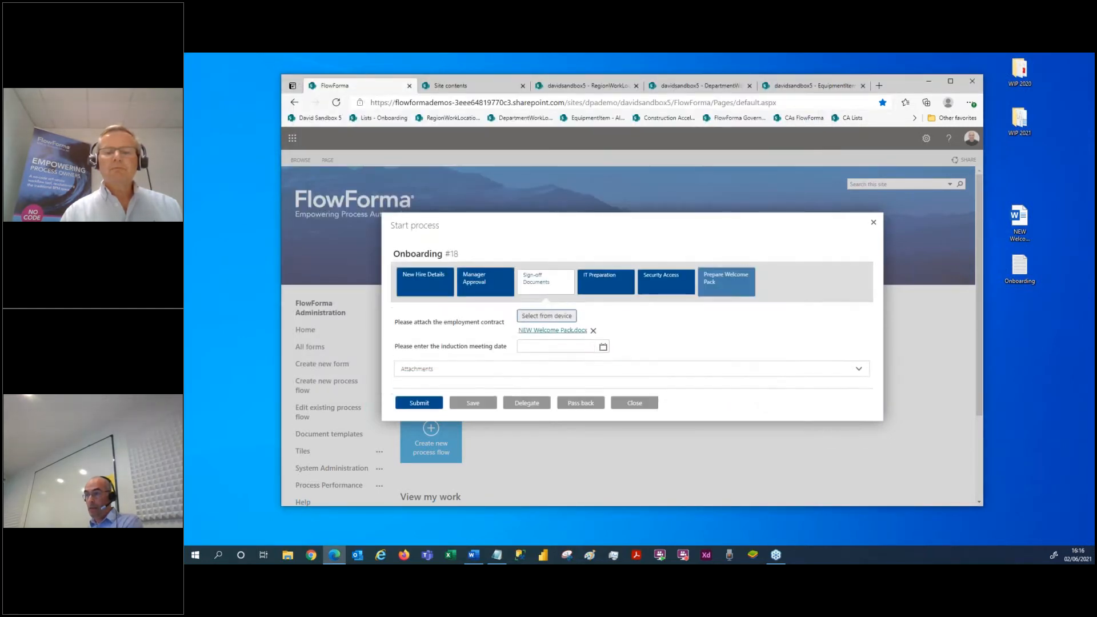
{"action": "left_click", "coordinate": [603, 342]}
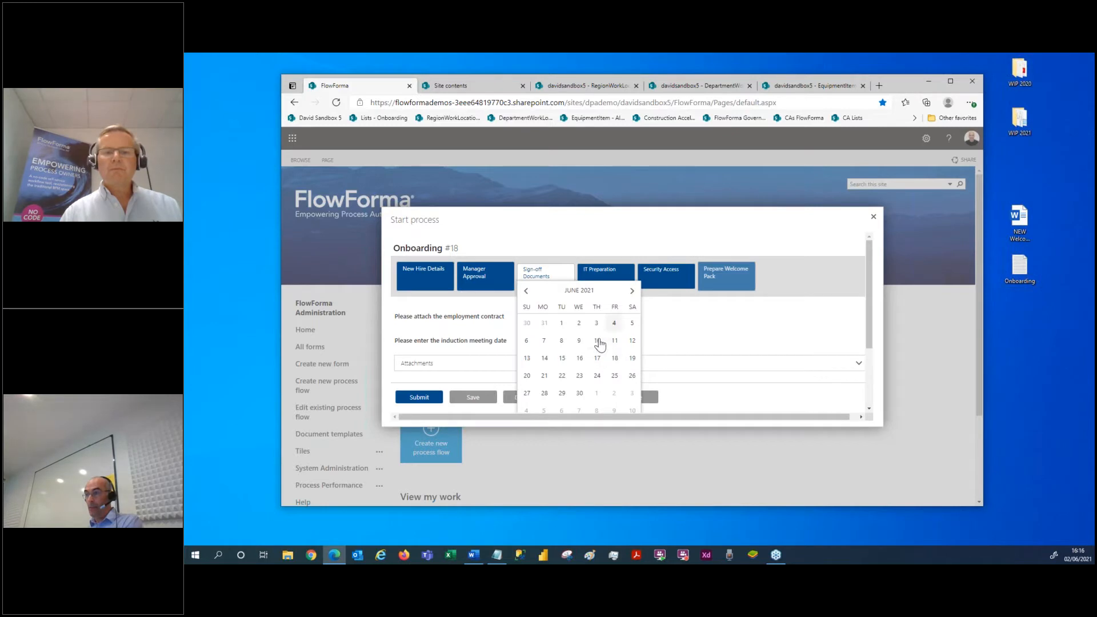
{"action": "left_click", "coordinate": [595, 379]}
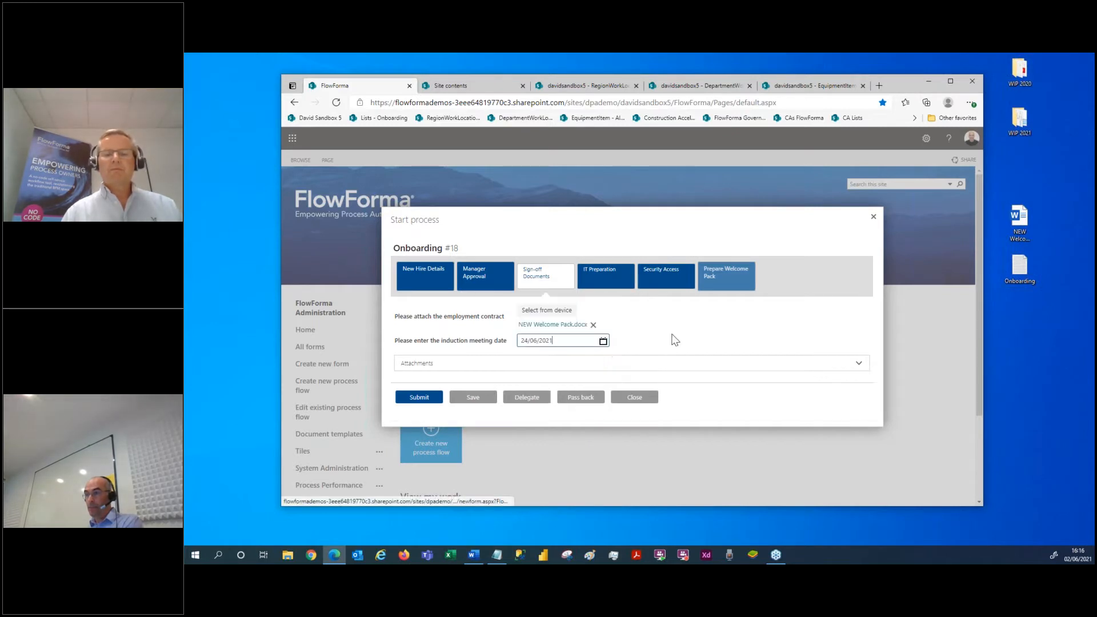
Step: In the IT Preparation step, enter "nu" as the new user name and set the account activation date to 17/06/2021
{"action": "left_click", "coordinate": [599, 284]}
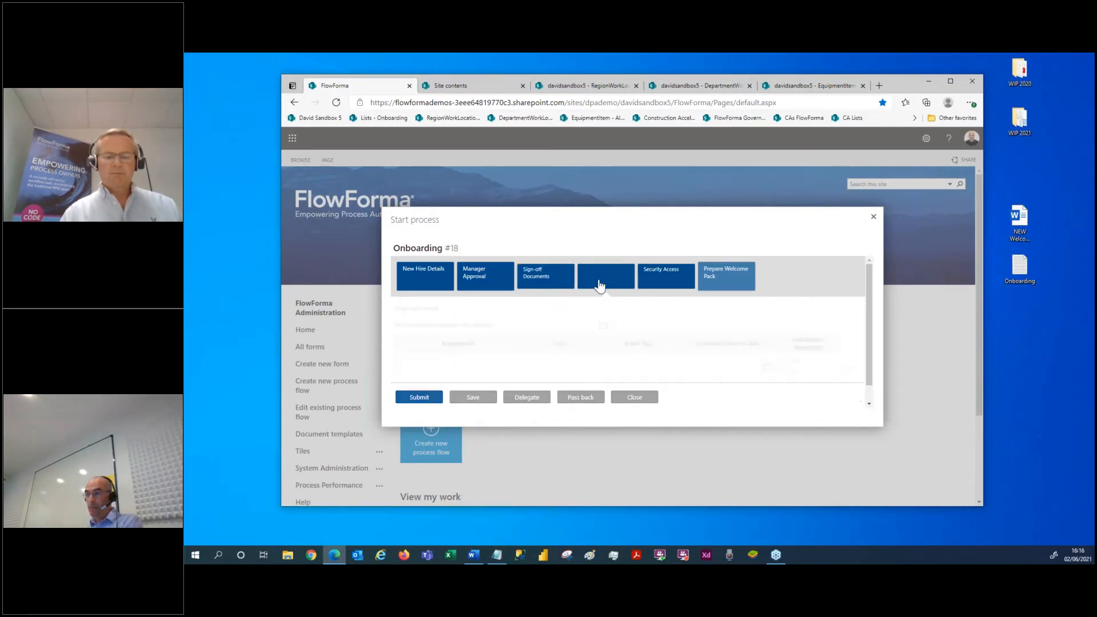
{"action": "left_click", "coordinate": [529, 281]}
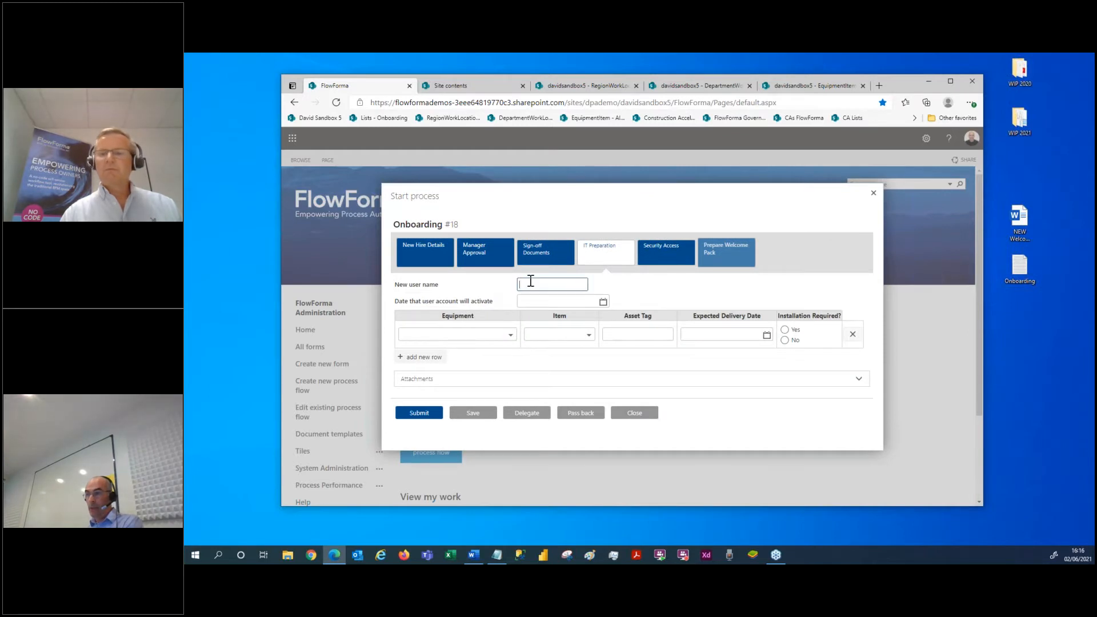
{"action": "type", "text": "nu"}
{"action": "key", "text": "Tab"}
{"action": "left_click", "coordinate": [603, 302]}
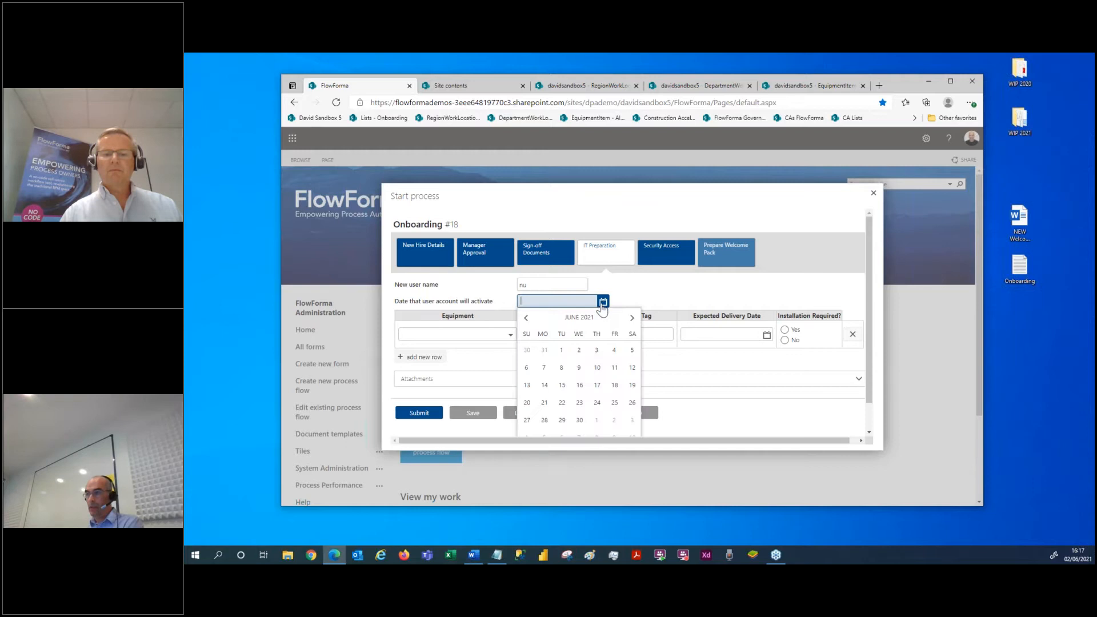
{"action": "left_click", "coordinate": [596, 384]}
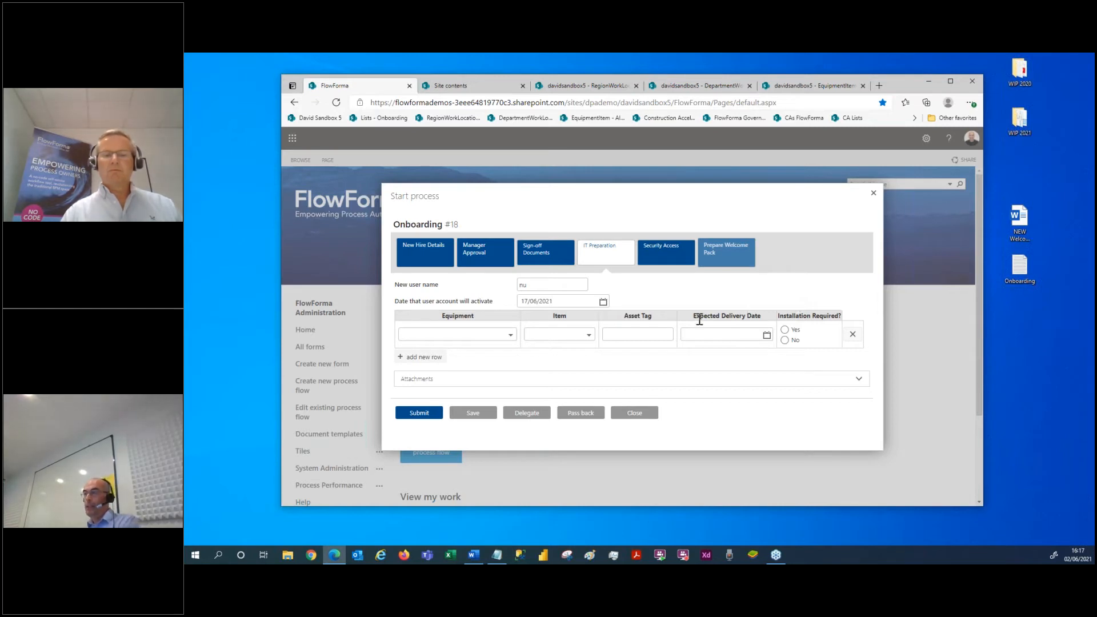
Step: Add a second row to the equipment table and remove it again
{"action": "left_click", "coordinate": [434, 358]}
{"action": "left_click", "coordinate": [850, 370]}
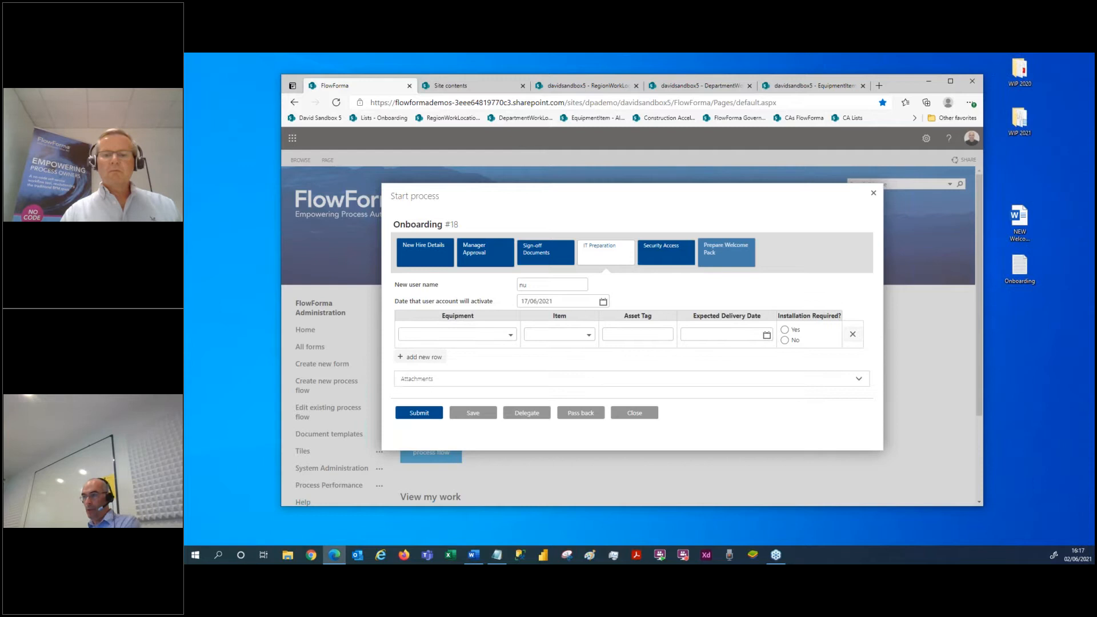
Step: Set the equipment row's category to Computer Accessories and compare its item choices with the EquipmentItem list
{"action": "left_click", "coordinate": [479, 334]}
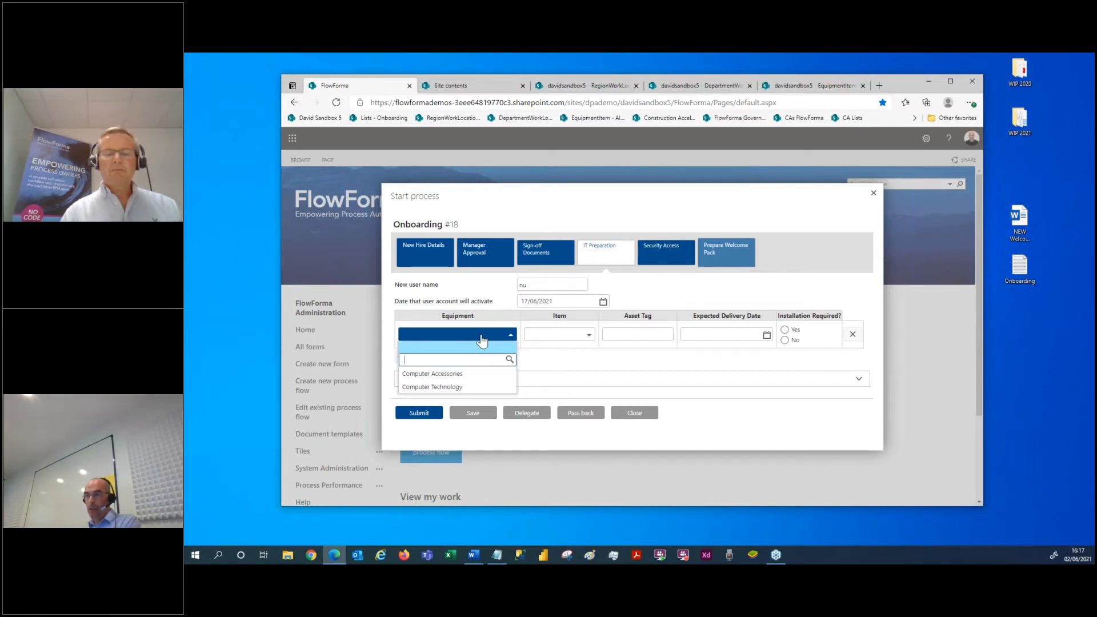
{"action": "left_click", "coordinate": [470, 377]}
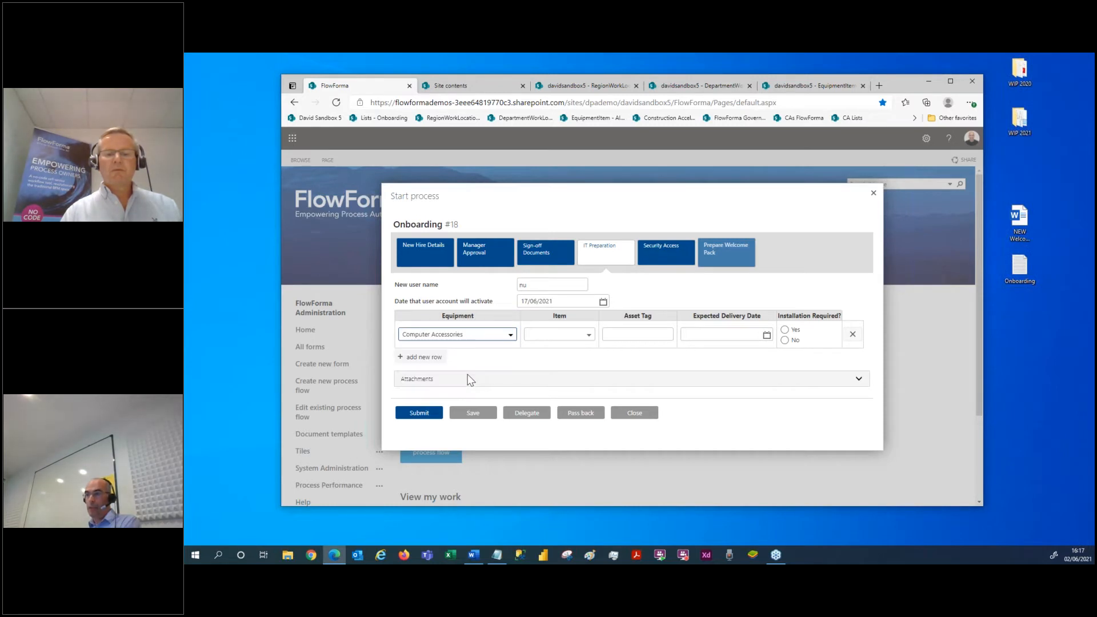
{"action": "left_click", "coordinate": [559, 337]}
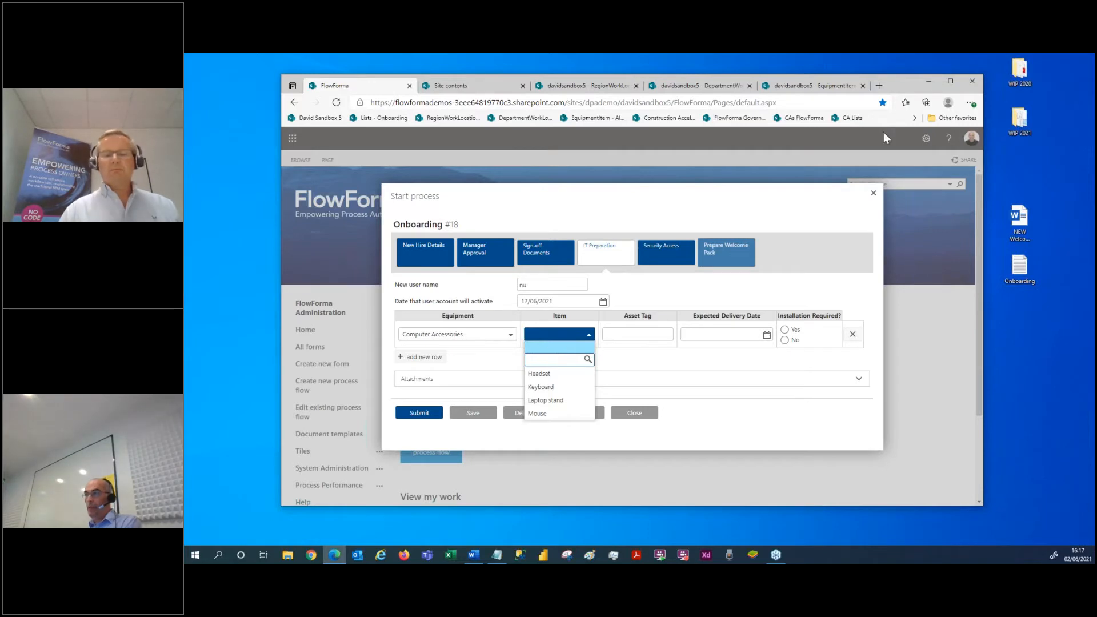
{"action": "left_click", "coordinate": [824, 86]}
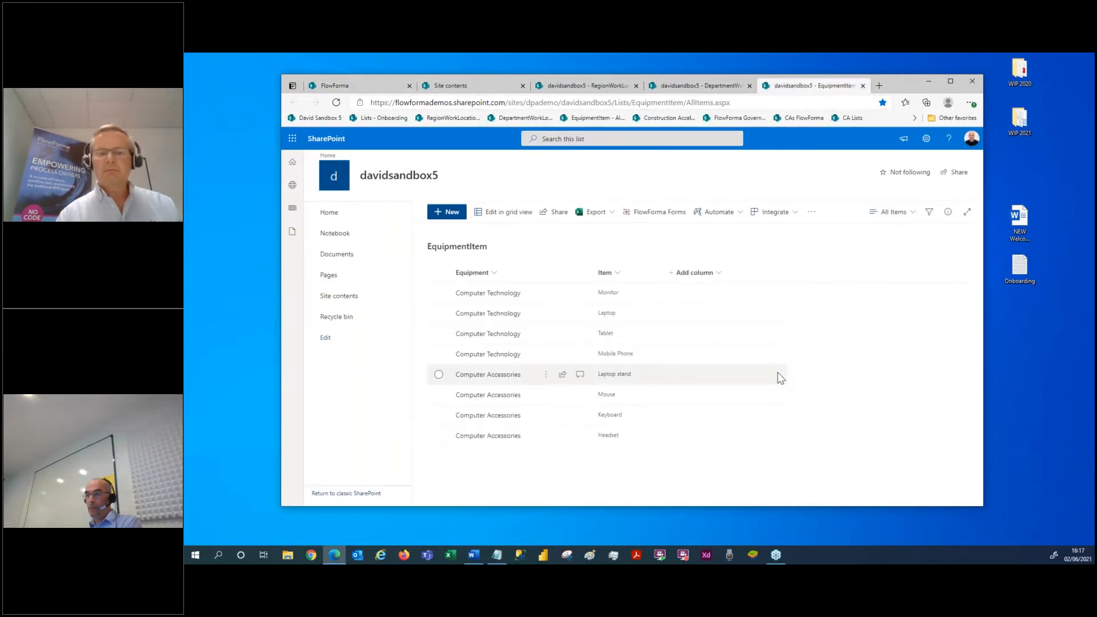
{"action": "left_click", "coordinate": [346, 86]}
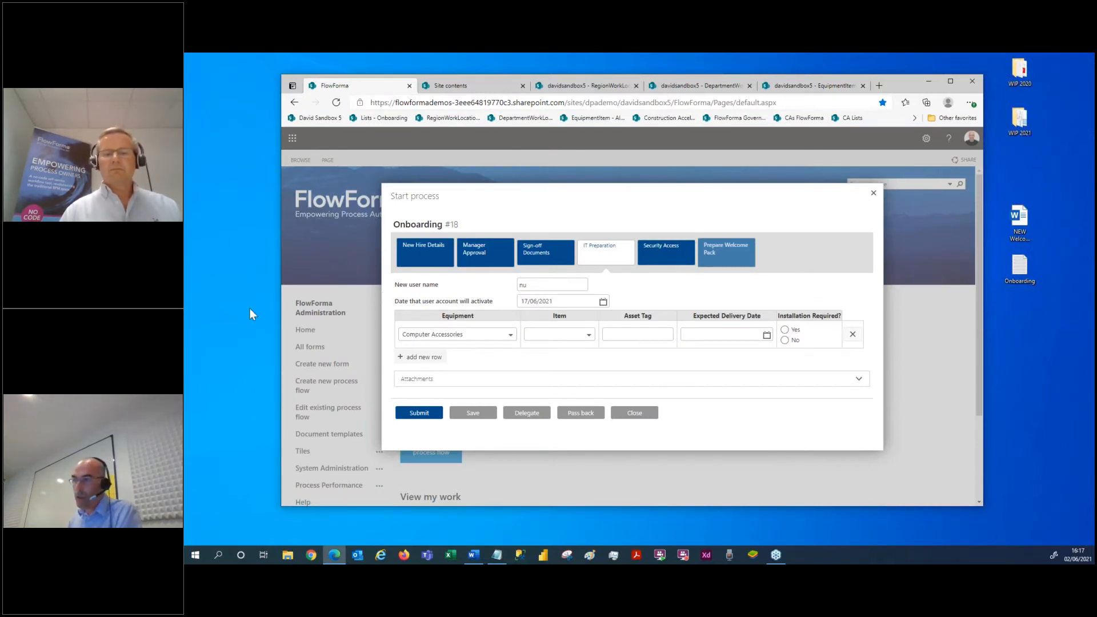
Step: Complete the Computer Accessories row with item Headset, asset tag 123, expected delivery date 17/06/2021 and installation required Yes
{"action": "left_click", "coordinate": [556, 342]}
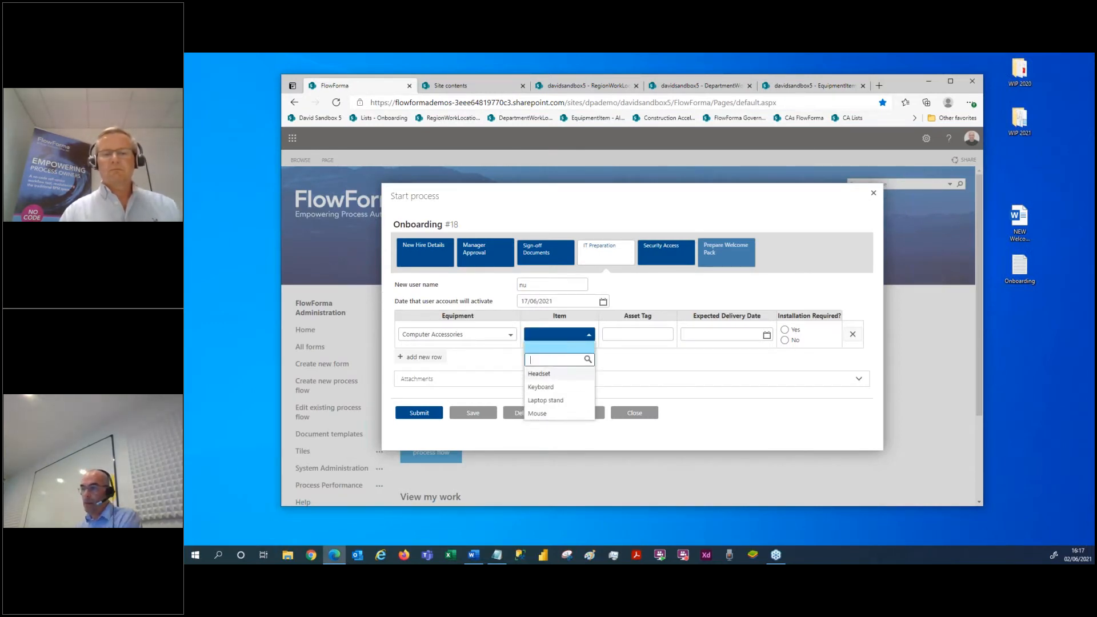
{"action": "left_click", "coordinate": [547, 375]}
{"action": "left_click", "coordinate": [647, 336]}
{"action": "type", "text": "123"}
{"action": "left_click", "coordinate": [710, 336]}
{"action": "left_click", "coordinate": [766, 334]}
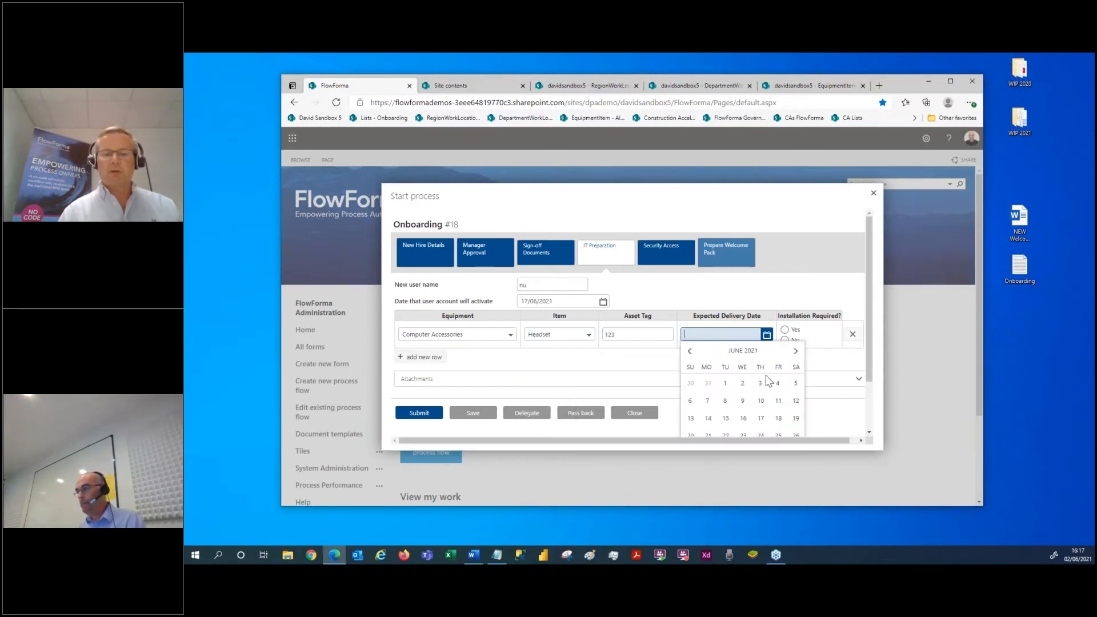
{"action": "left_click", "coordinate": [763, 412]}
{"action": "left_click", "coordinate": [784, 330]}
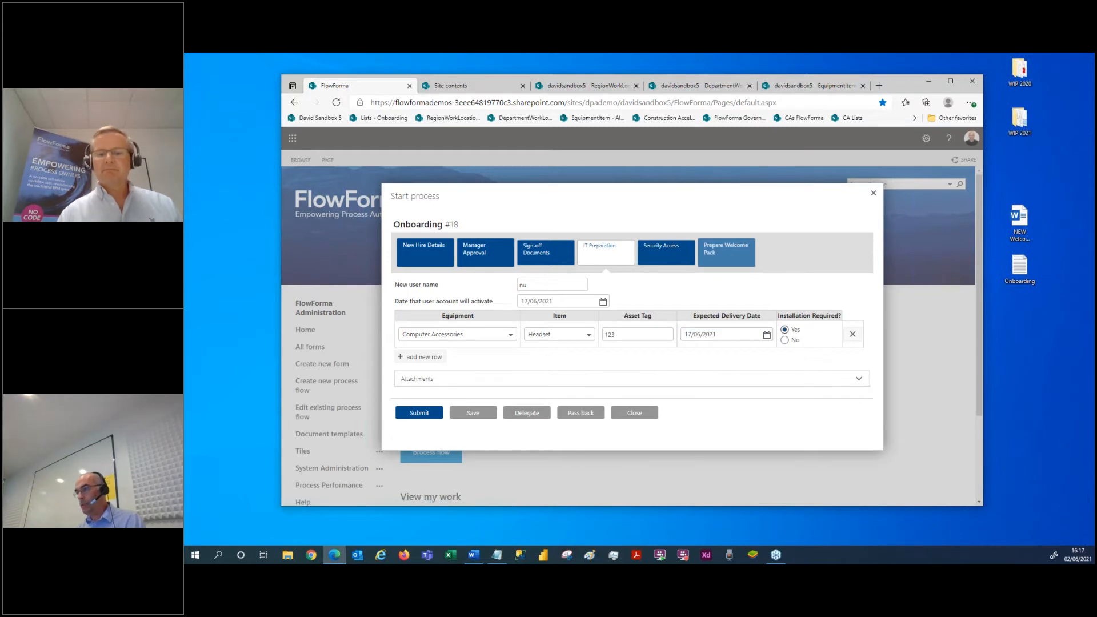
Step: Add a second equipment row with Computer Technology as the equipment and Mobile Phone as the item
{"action": "left_click", "coordinate": [425, 361]}
{"action": "left_click", "coordinate": [456, 371]}
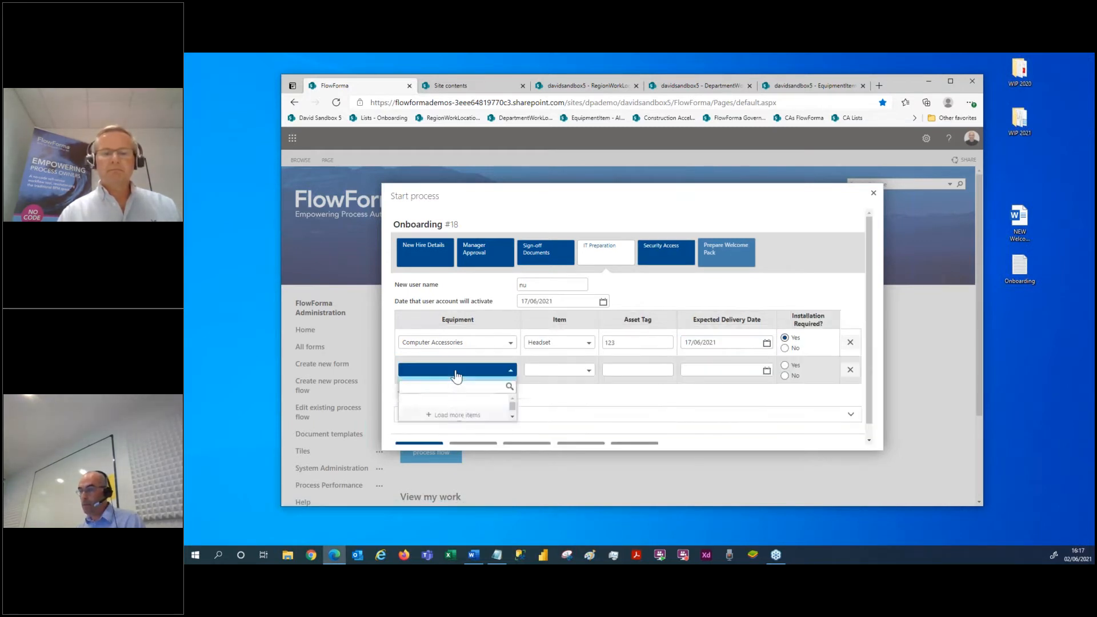
{"action": "left_click", "coordinate": [457, 424]}
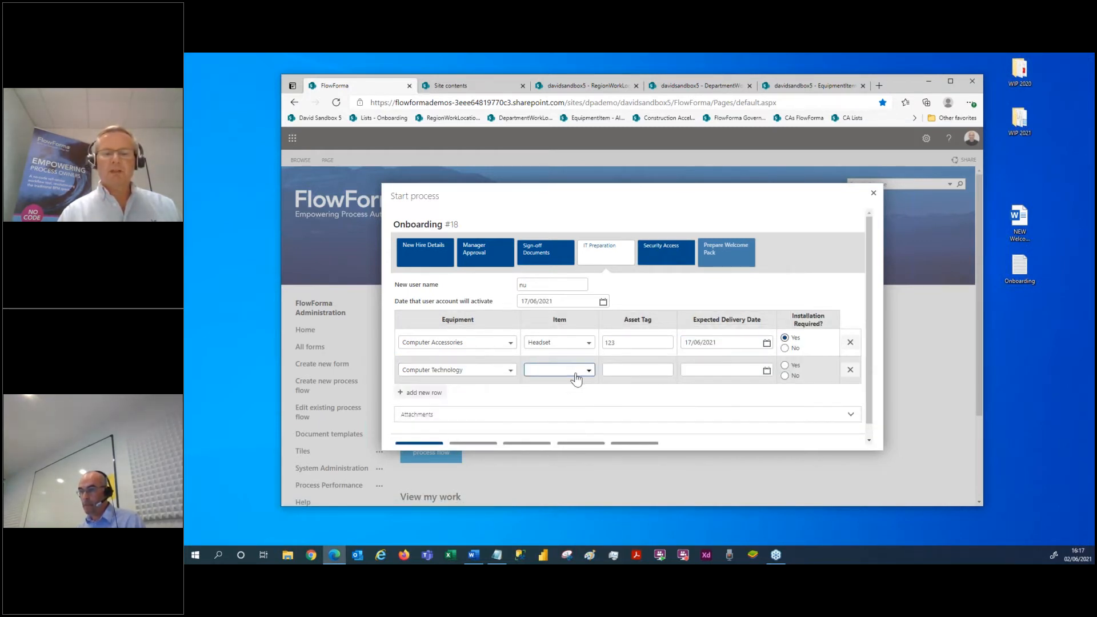
{"action": "left_click", "coordinate": [557, 370]}
{"action": "left_click", "coordinate": [548, 423]}
Step: Give the Mobile Phone row asset tag 321, expected delivery date 18/06/2021 and installation required No
{"action": "left_click", "coordinate": [617, 371]}
{"action": "type", "text": "321"}
{"action": "left_click", "coordinate": [702, 370]}
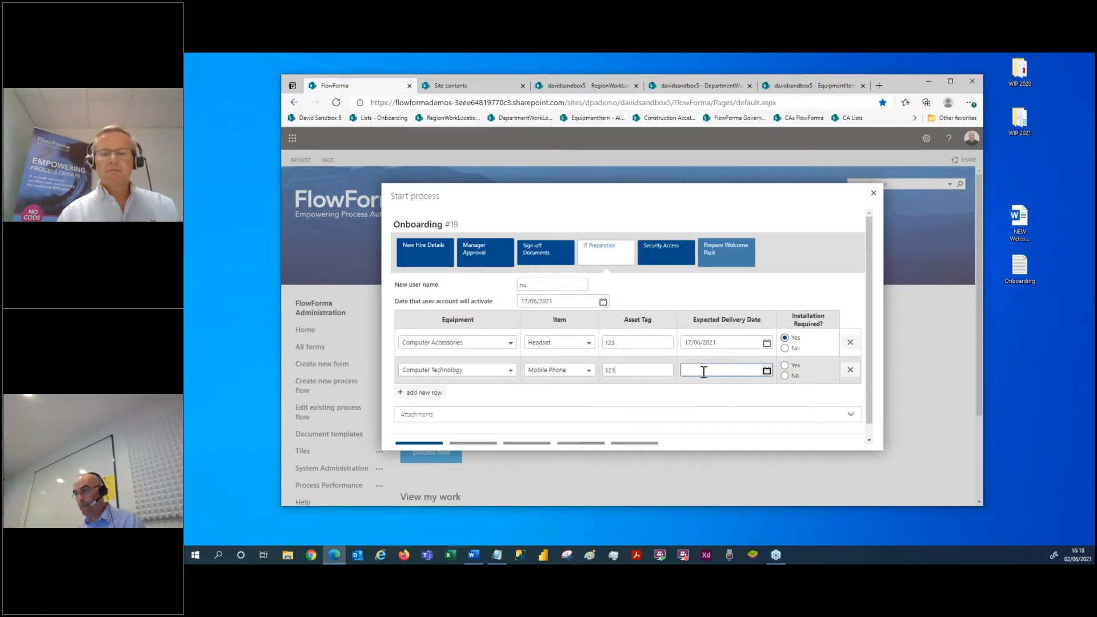
{"action": "left_click", "coordinate": [767, 370]}
{"action": "scroll", "coordinate": [753, 403], "scroll_direction": "down", "scroll_amount": 1}
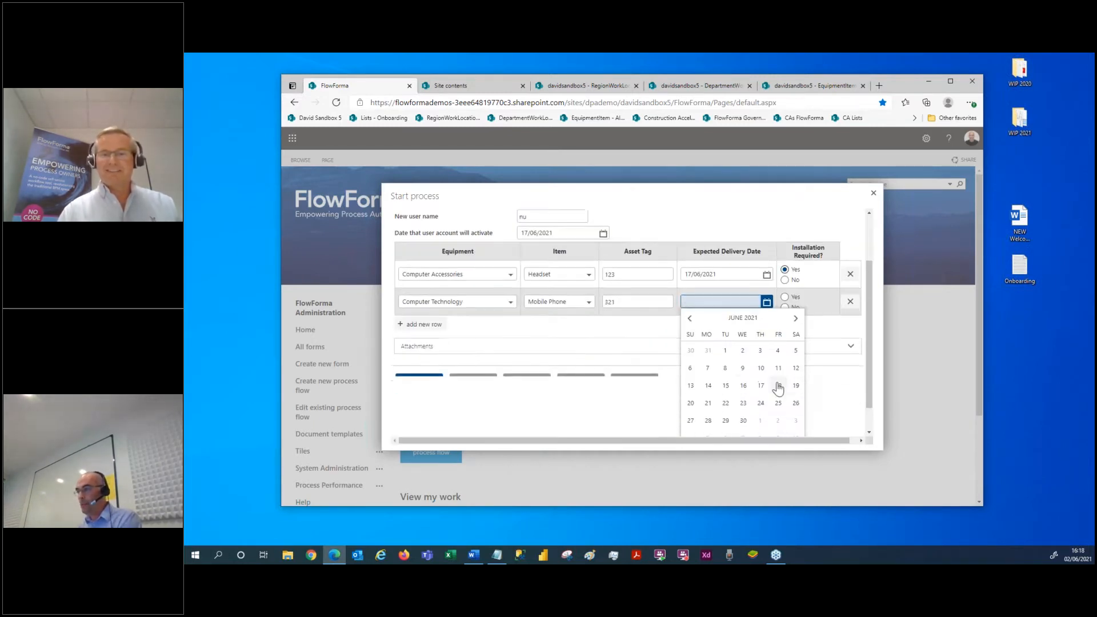
{"action": "left_click", "coordinate": [778, 394]}
{"action": "left_click", "coordinate": [784, 375]}
{"action": "scroll", "coordinate": [560, 389], "scroll_direction": "down", "scroll_amount": 1}
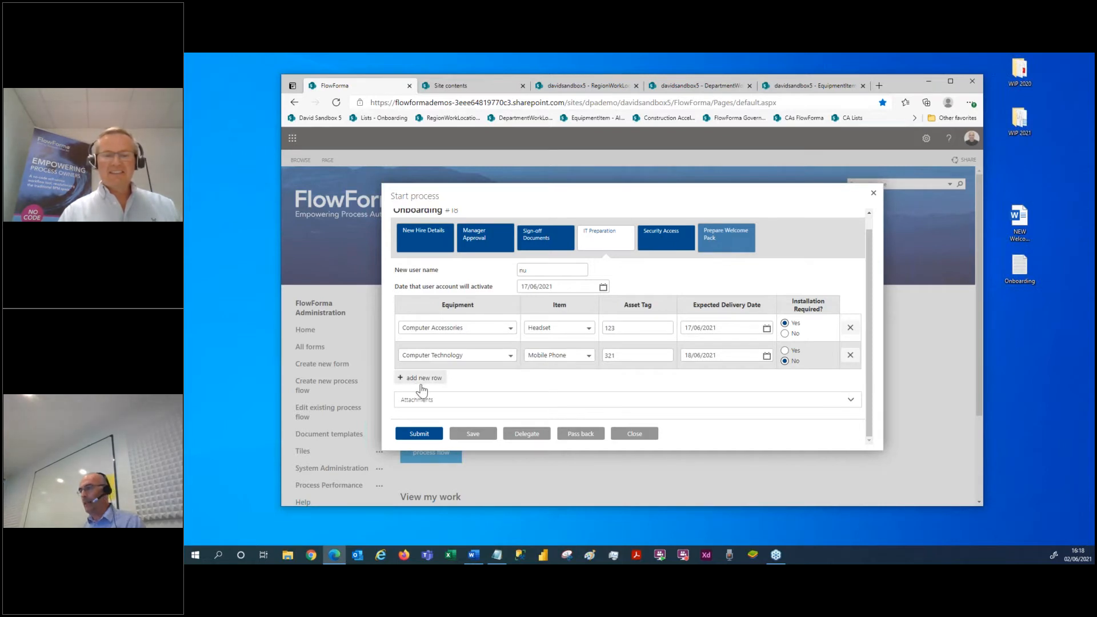
Step: In the Security Access step, grant access to Main Door, IT Services, Security Office, Floor 1, Floor 2 and Basement
{"action": "left_click", "coordinate": [650, 250]}
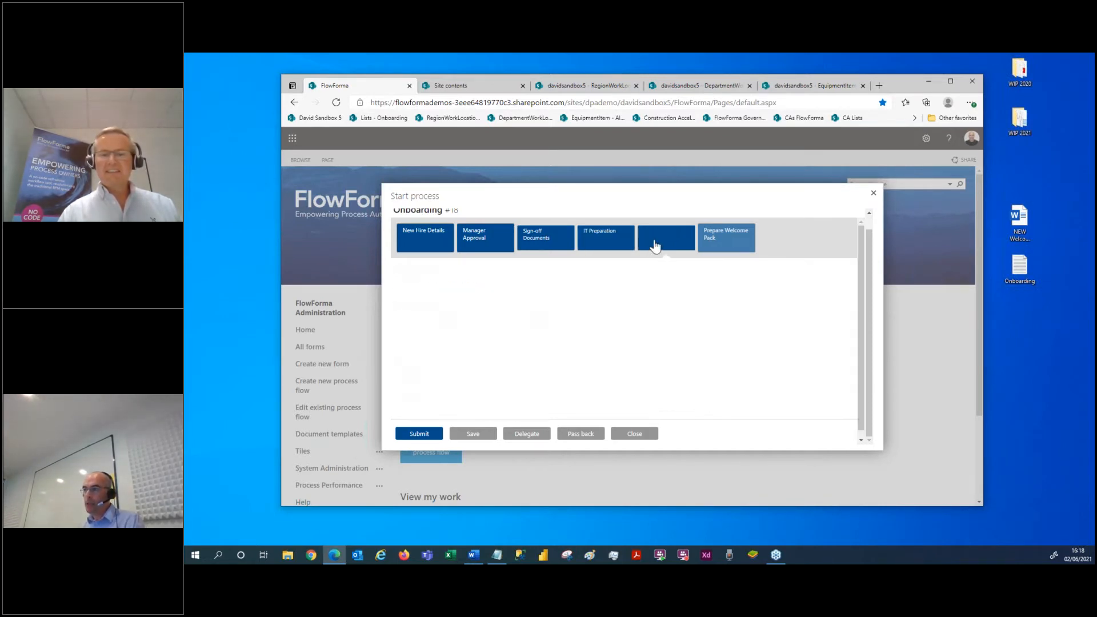
{"action": "scroll", "coordinate": [603, 317], "scroll_direction": "down", "scroll_amount": 1}
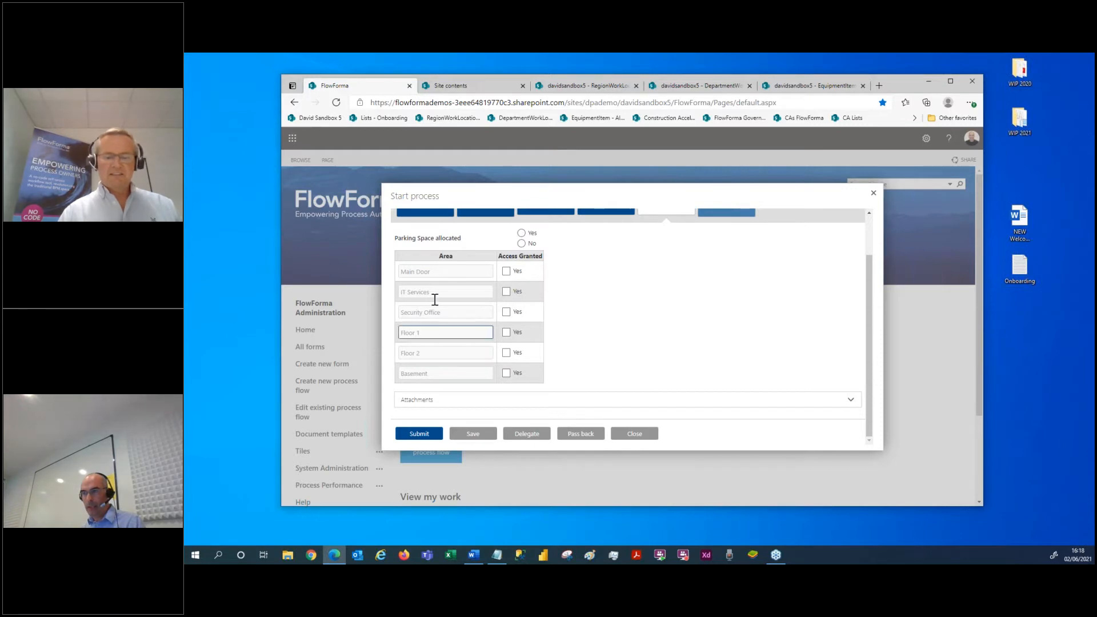
{"action": "left_click", "coordinate": [432, 358]}
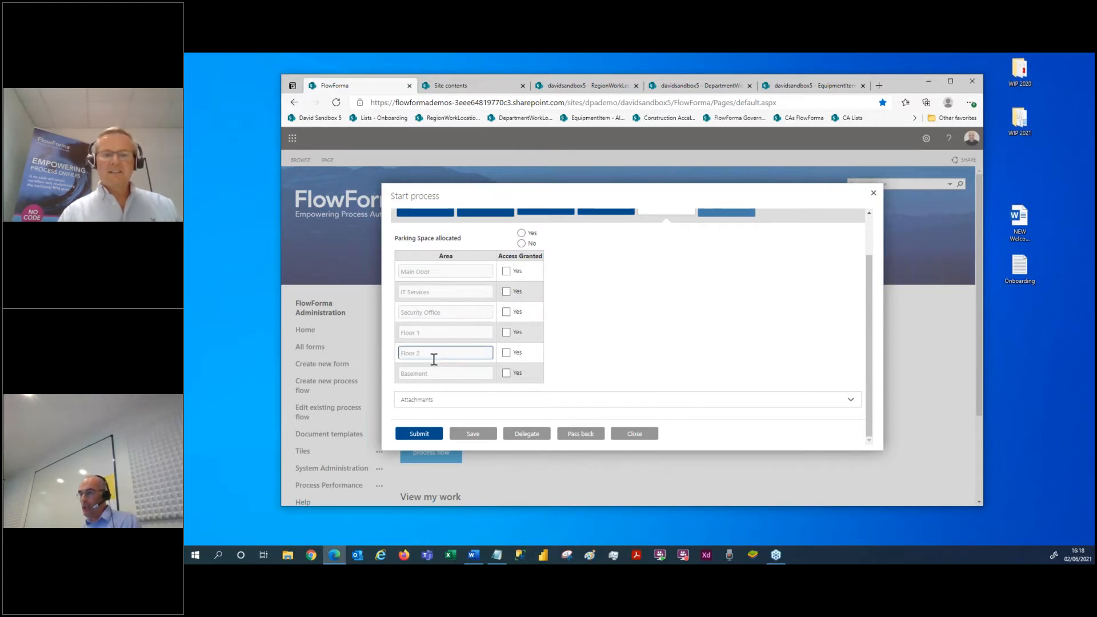
{"action": "left_click", "coordinate": [505, 271]}
{"action": "left_click", "coordinate": [505, 291]}
{"action": "left_click", "coordinate": [505, 312]}
{"action": "left_click", "coordinate": [505, 332]}
{"action": "left_click", "coordinate": [505, 353]}
{"action": "left_click", "coordinate": [505, 373]}
Step: Set Parking Space allocated to Yes and submit the Security Access step
{"action": "left_click", "coordinate": [521, 233]}
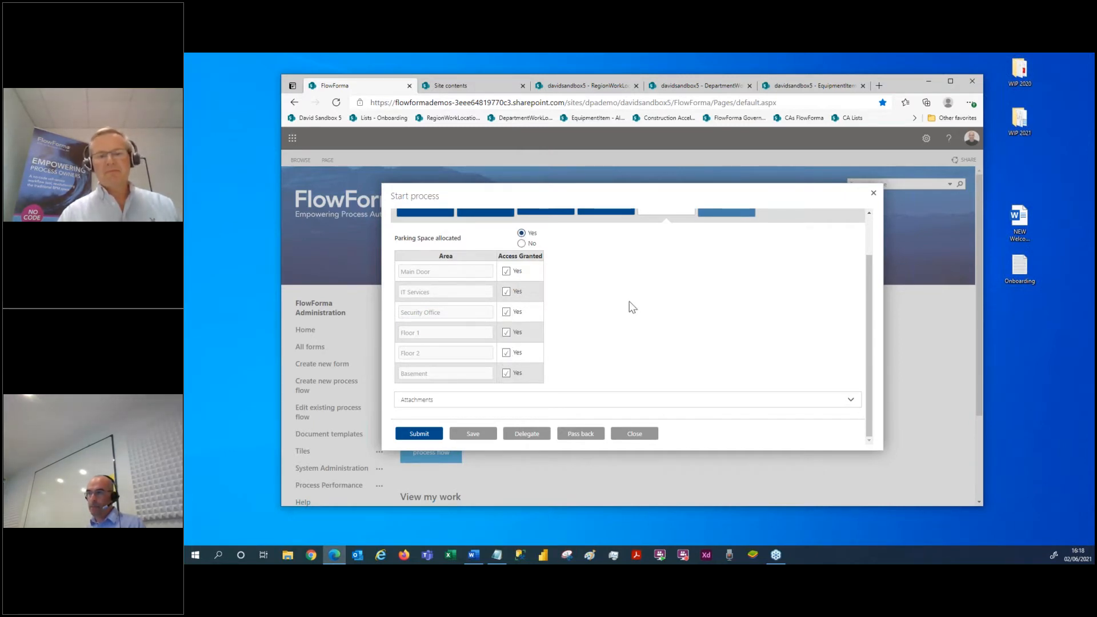
{"action": "scroll", "coordinate": [622, 313], "scroll_direction": "up", "scroll_amount": 1}
{"action": "scroll", "coordinate": [622, 313], "scroll_direction": "down", "scroll_amount": 1}
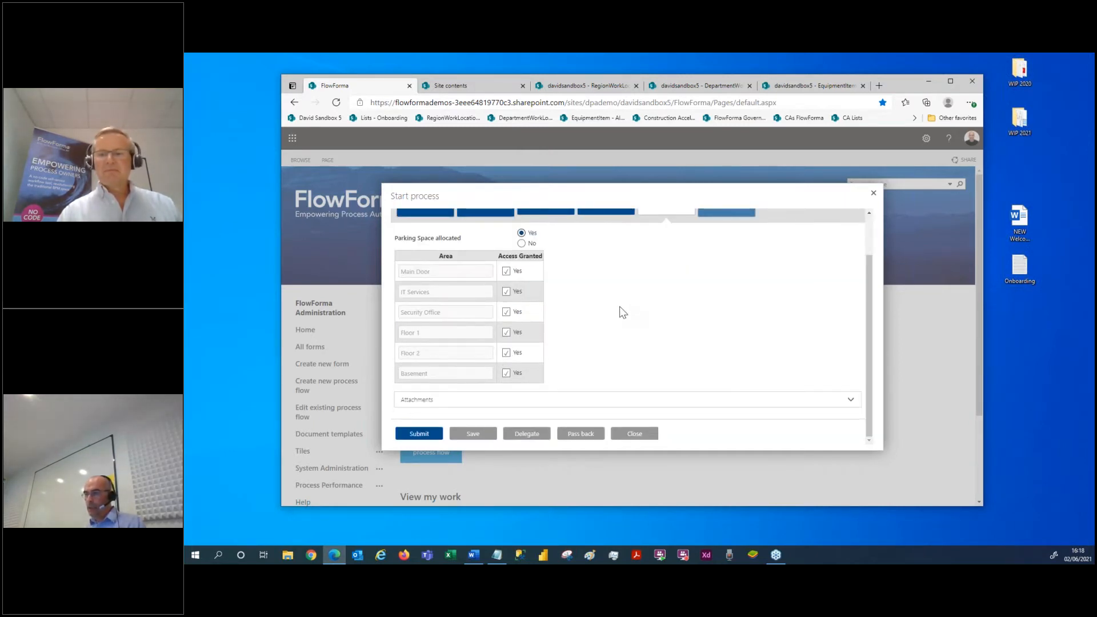
{"action": "left_click", "coordinate": [421, 436]}
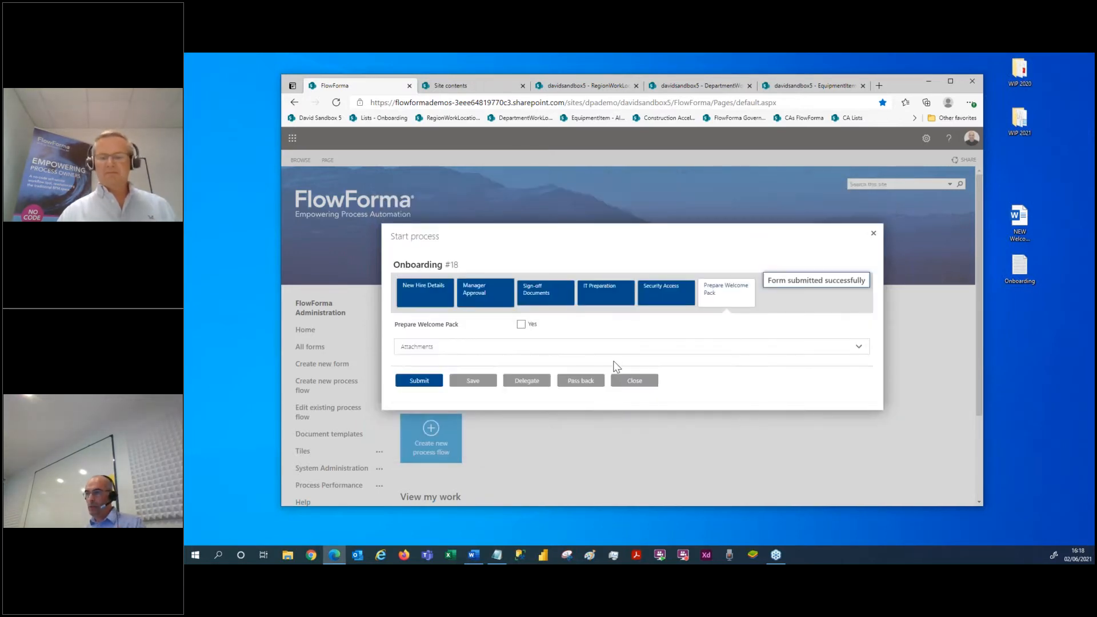
Step: Submit the Prepare Welcome Pack step with Yes ticked, and check the greeting in the generated Welcome Pack document
{"action": "left_click", "coordinate": [521, 324]}
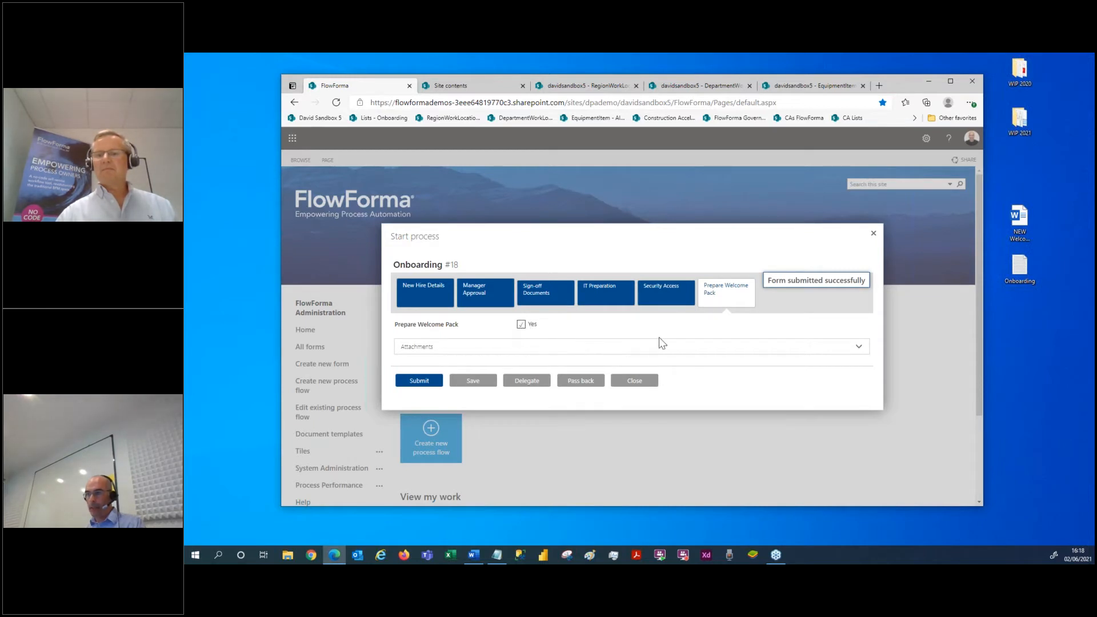
{"action": "left_click", "coordinate": [425, 382]}
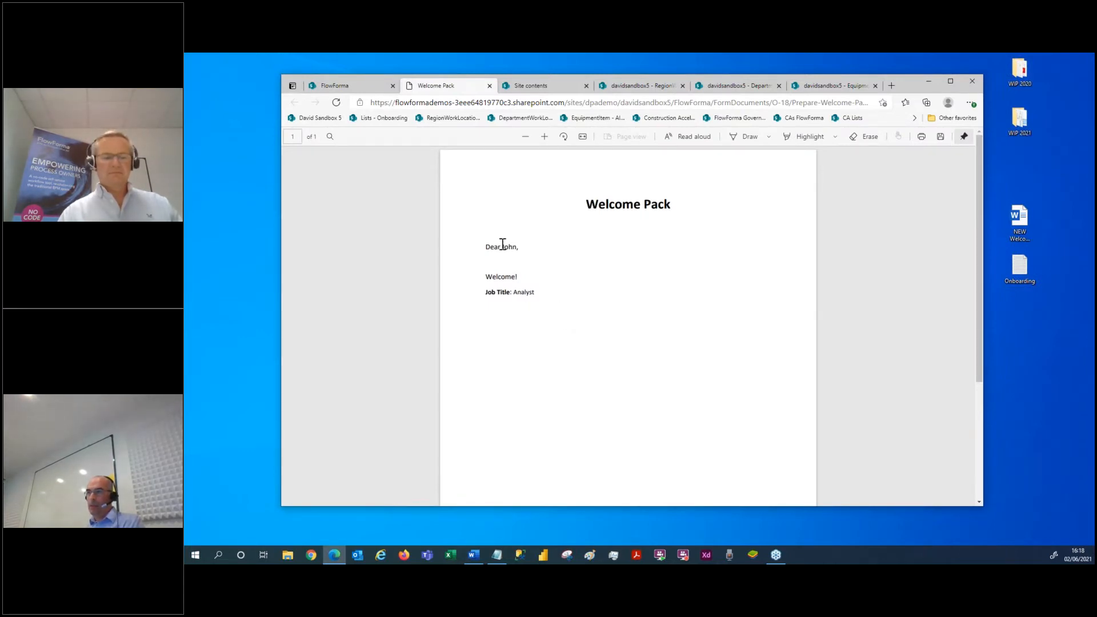
{"action": "left_click_drag", "start_coordinate": [502, 247], "coordinate": [516, 246]}
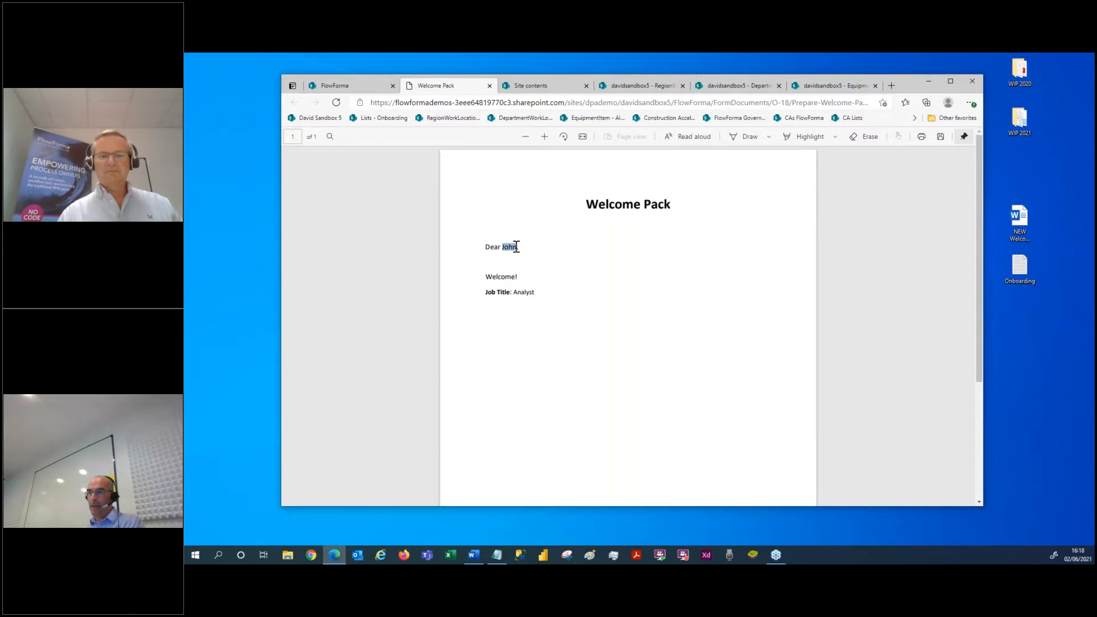
{"action": "left_click", "coordinate": [590, 308]}
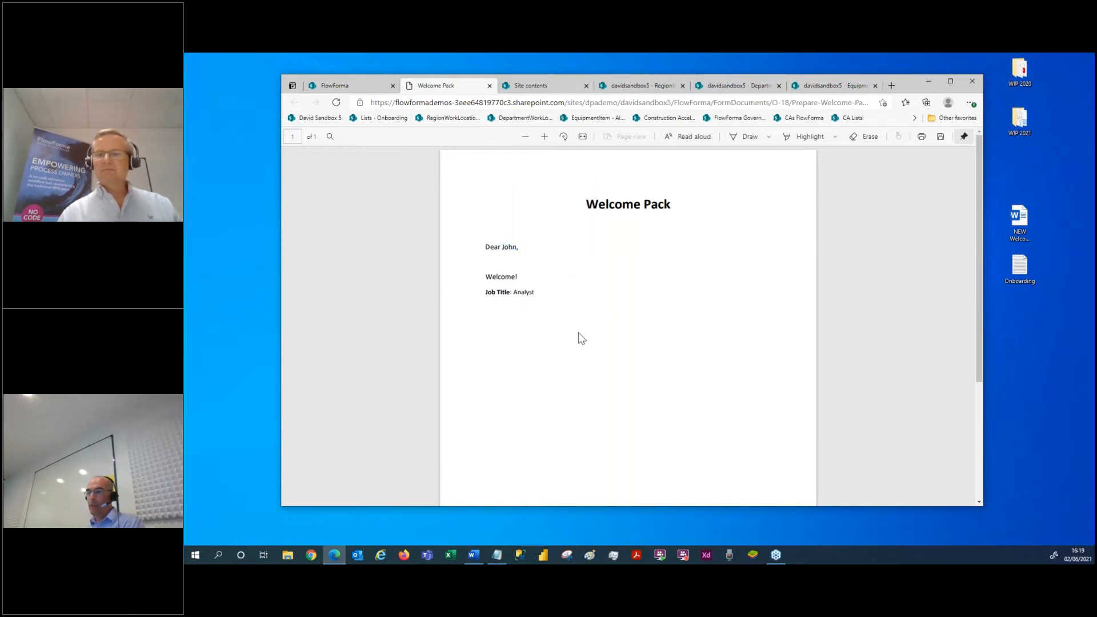
Step: Switch to the Welcome Pack template in Word and insert the Email Title and Email Answer fields on a new line below the Department line
{"action": "left_click", "coordinate": [474, 555]}
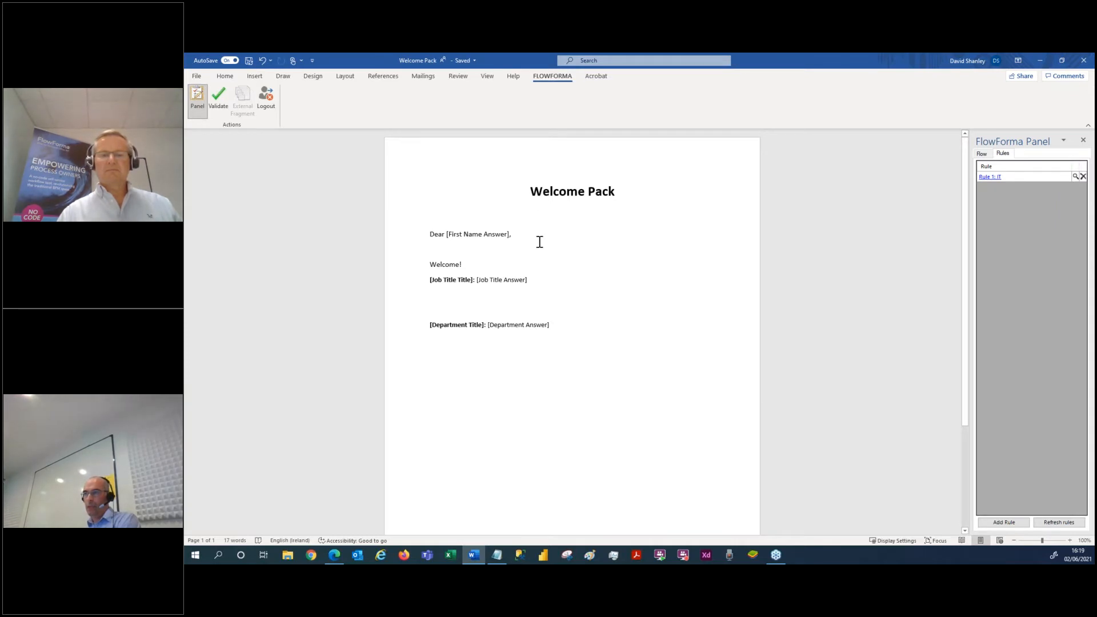
{"action": "left_click", "coordinate": [558, 328]}
{"action": "key", "text": "Return"}
{"action": "key", "text": "Return"}
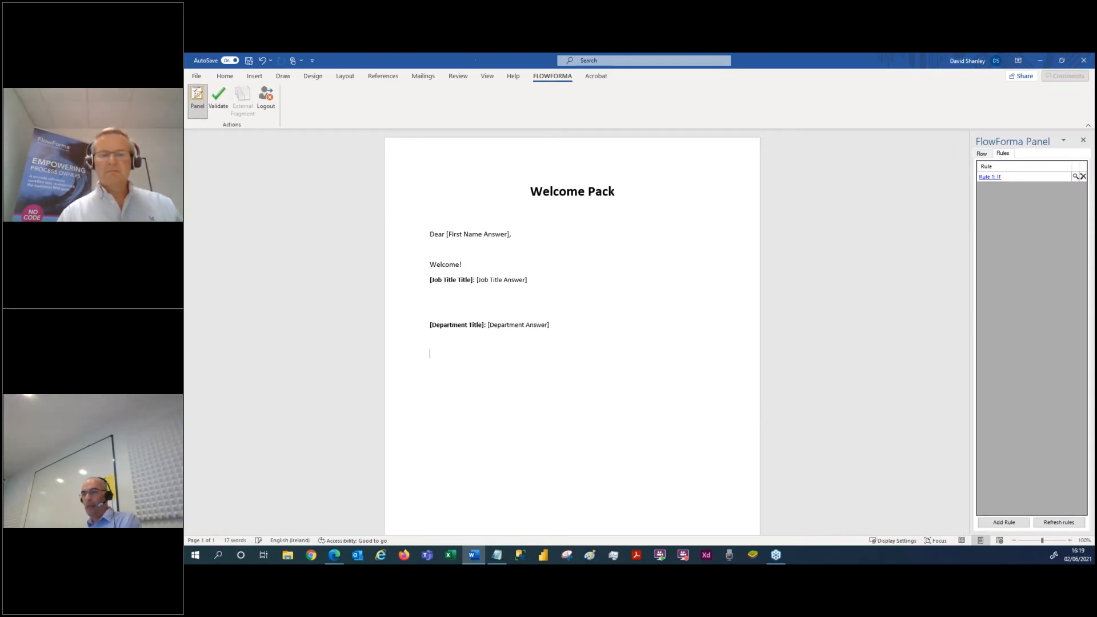
{"action": "left_click", "coordinate": [981, 154]}
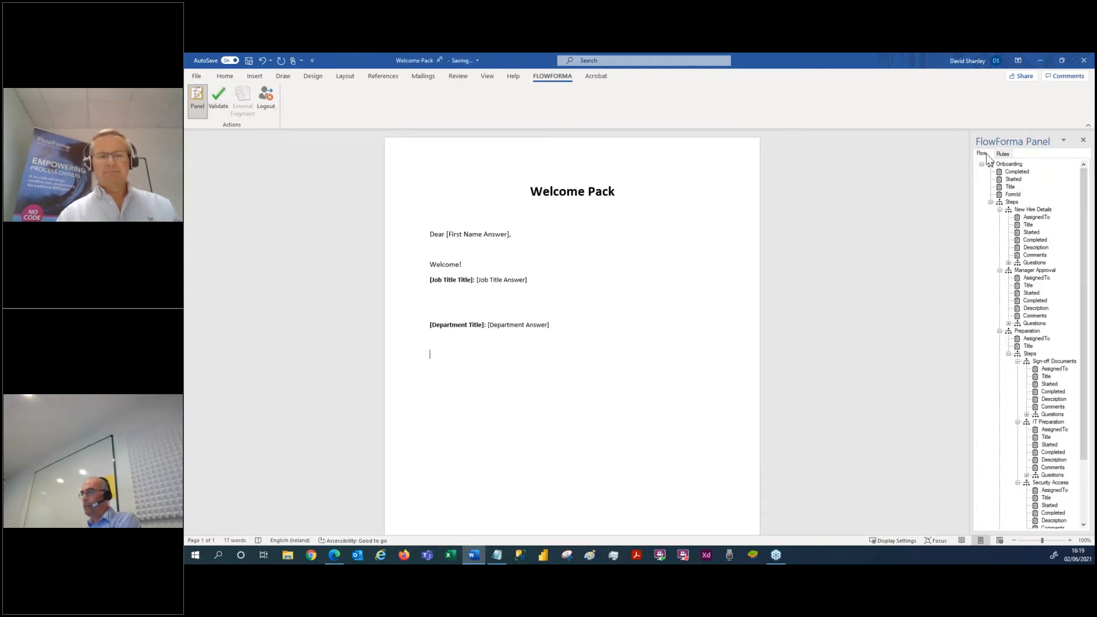
{"action": "left_click", "coordinate": [1008, 262]}
{"action": "left_click", "coordinate": [1016, 309]}
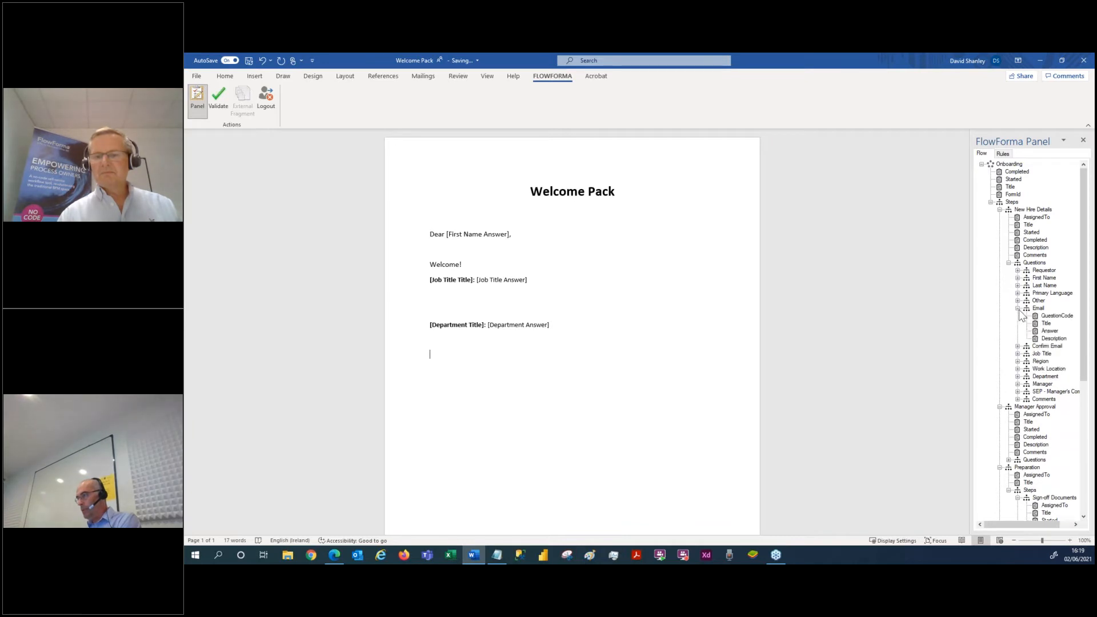
{"action": "left_click_drag", "start_coordinate": [1037, 327], "coordinate": [482, 358]}
{"action": "left_click_drag", "start_coordinate": [1049, 330], "coordinate": [632, 363]}
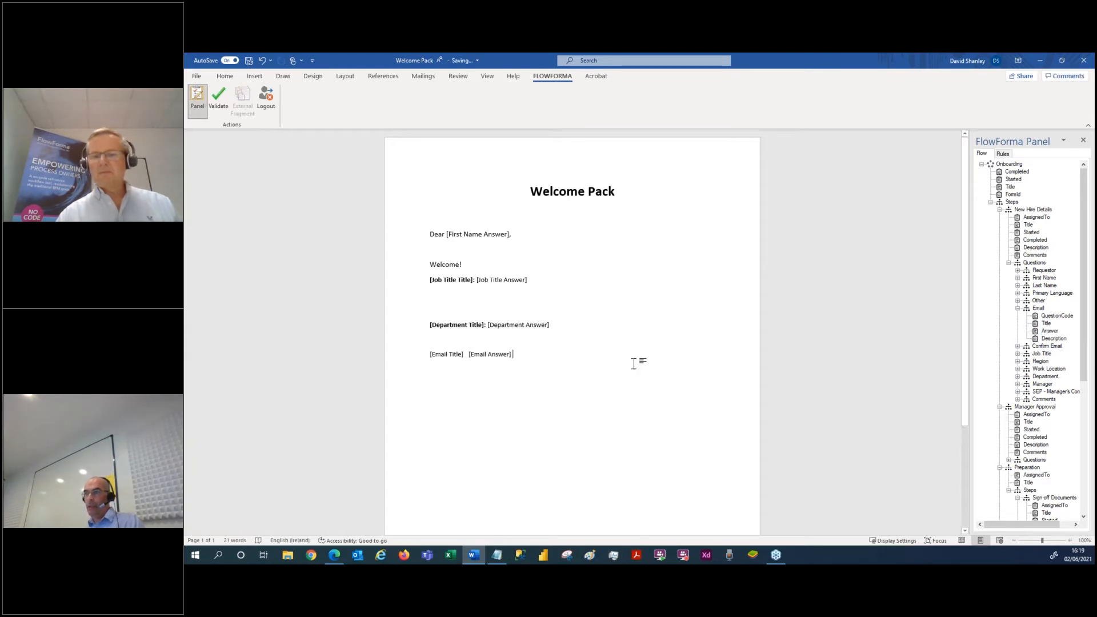
Step: Examine the display condition of the IT rule that controls the Department section, leaving it unedited
{"action": "left_click", "coordinate": [478, 311]}
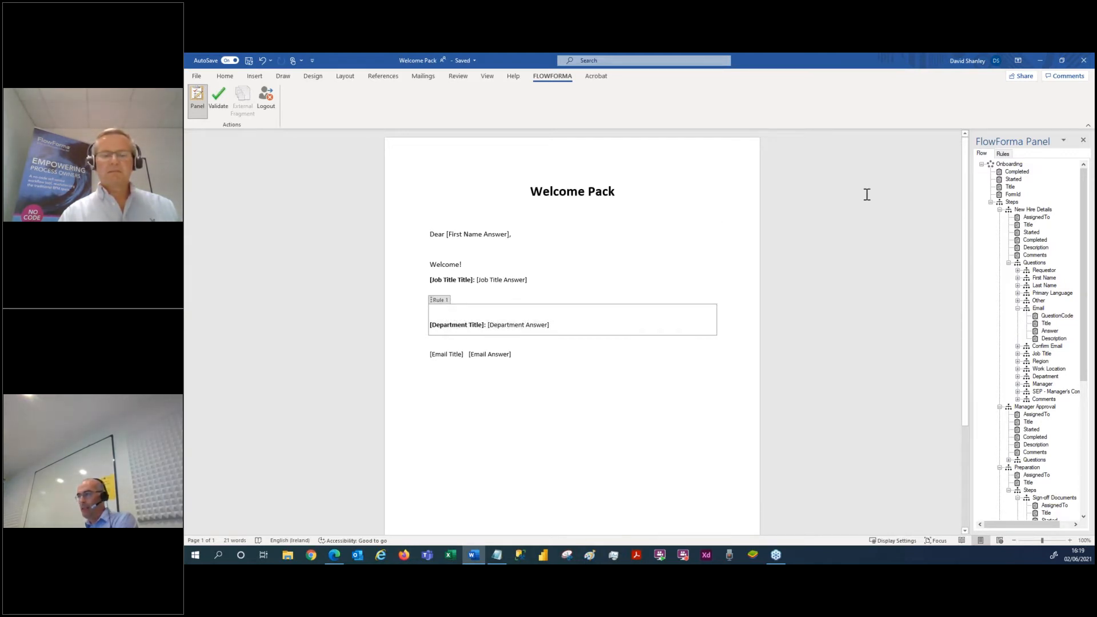
{"action": "left_click", "coordinate": [1002, 154]}
{"action": "left_click", "coordinate": [996, 177]}
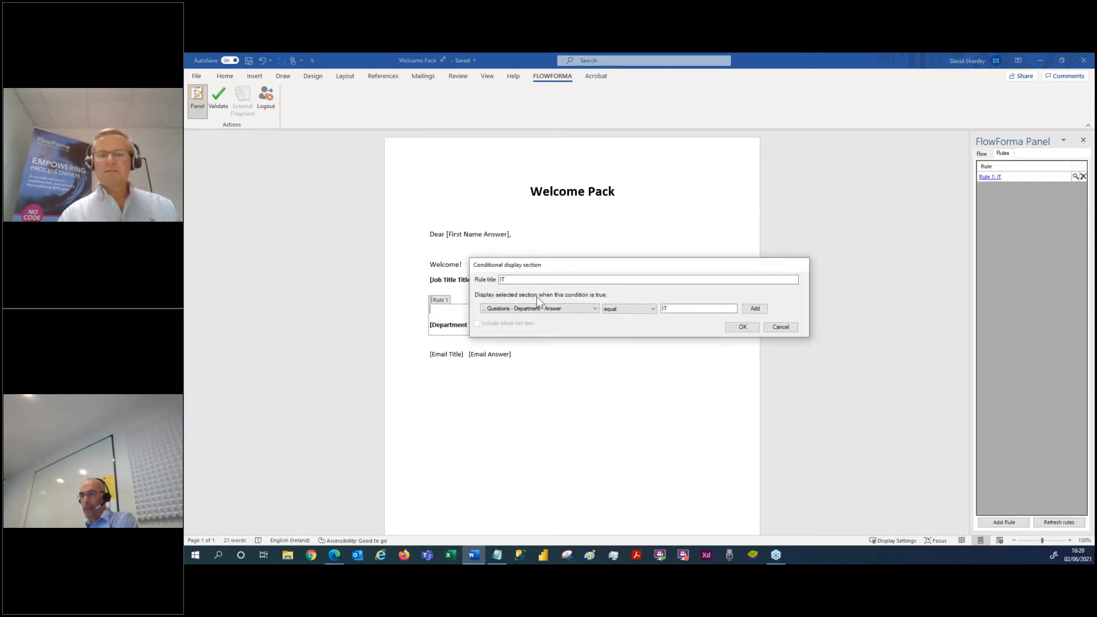
{"action": "left_click", "coordinate": [595, 308]}
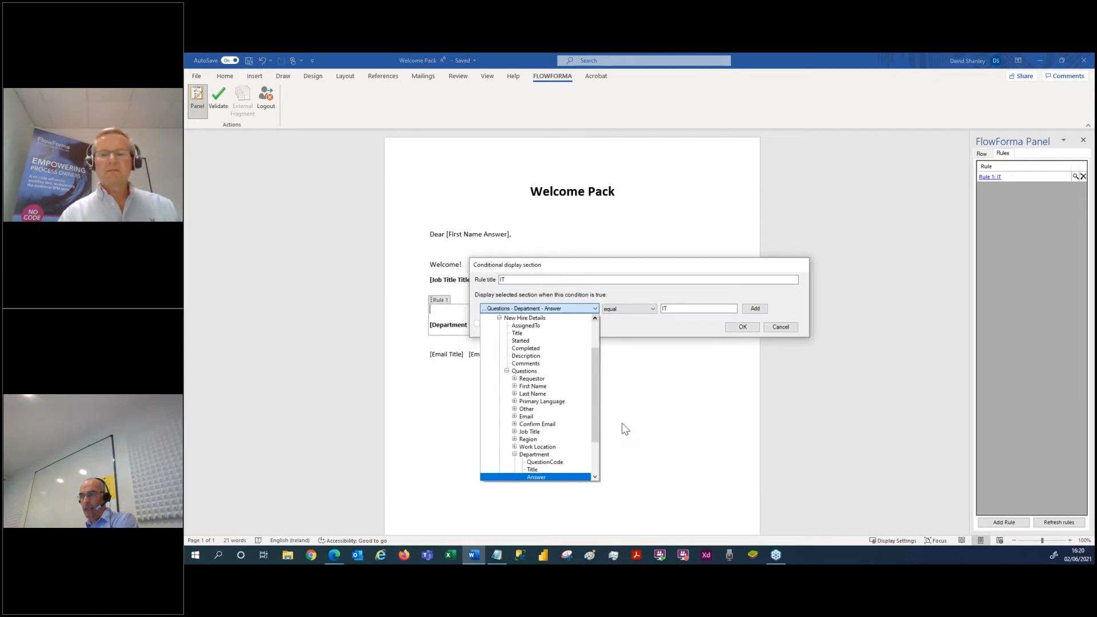
{"action": "left_click", "coordinate": [666, 331]}
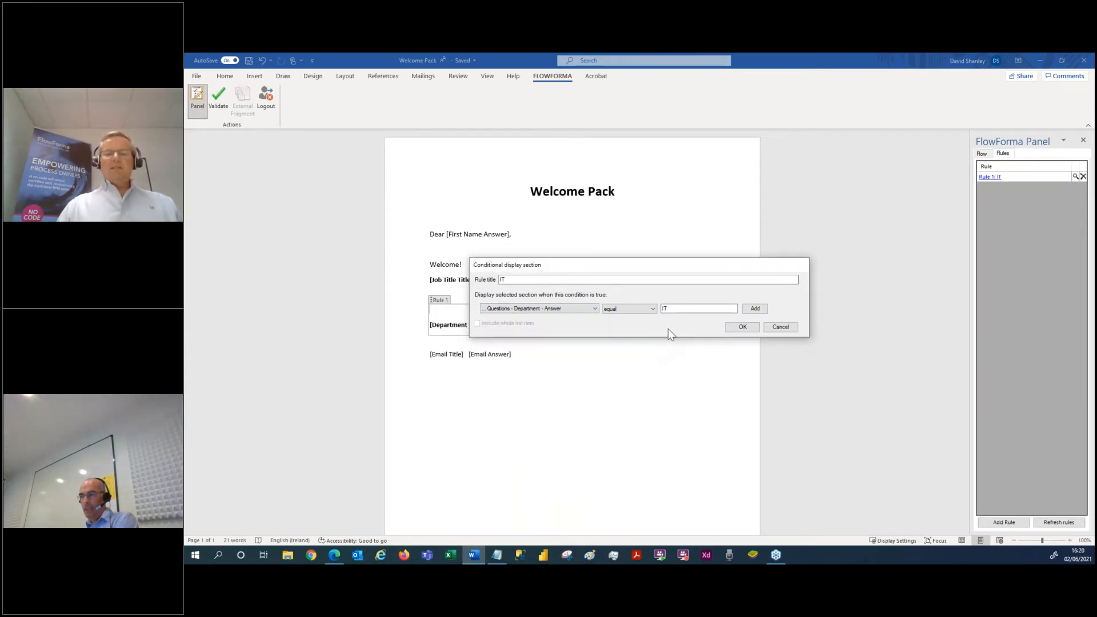
{"action": "left_click", "coordinate": [782, 327]}
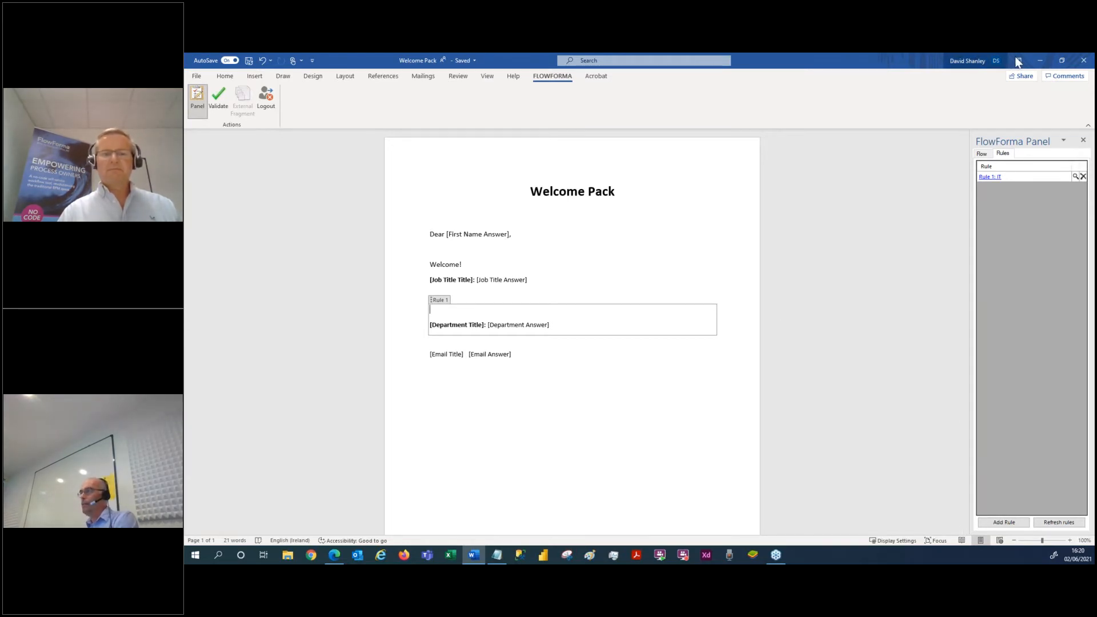
Step: Return to the browser and close the generated Welcome Pack document
{"action": "left_click", "coordinate": [1041, 61]}
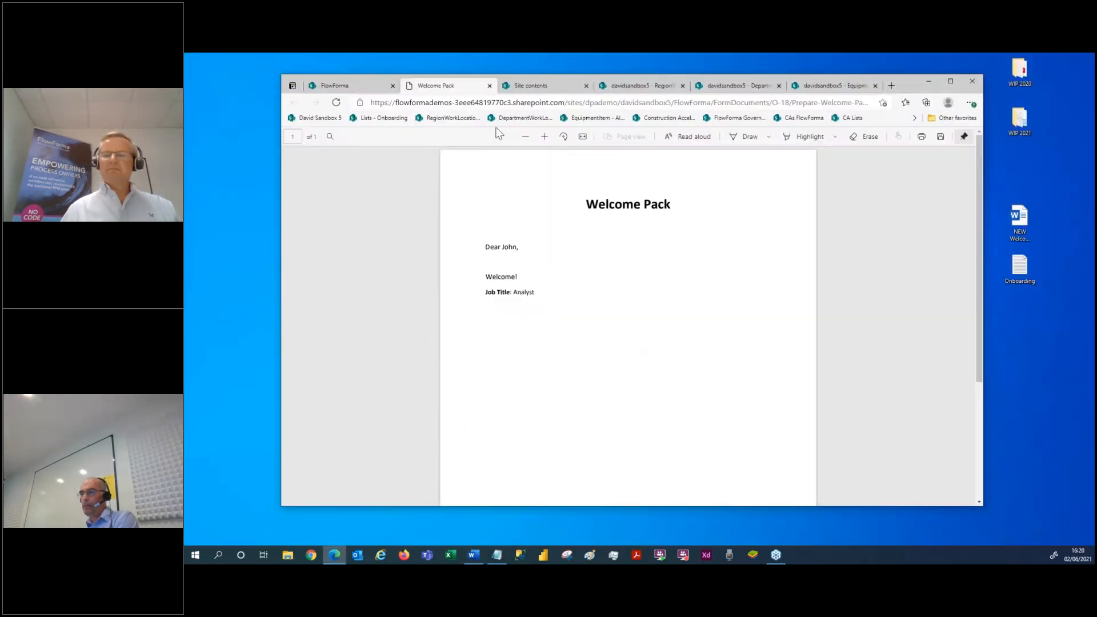
{"action": "left_click", "coordinate": [488, 86]}
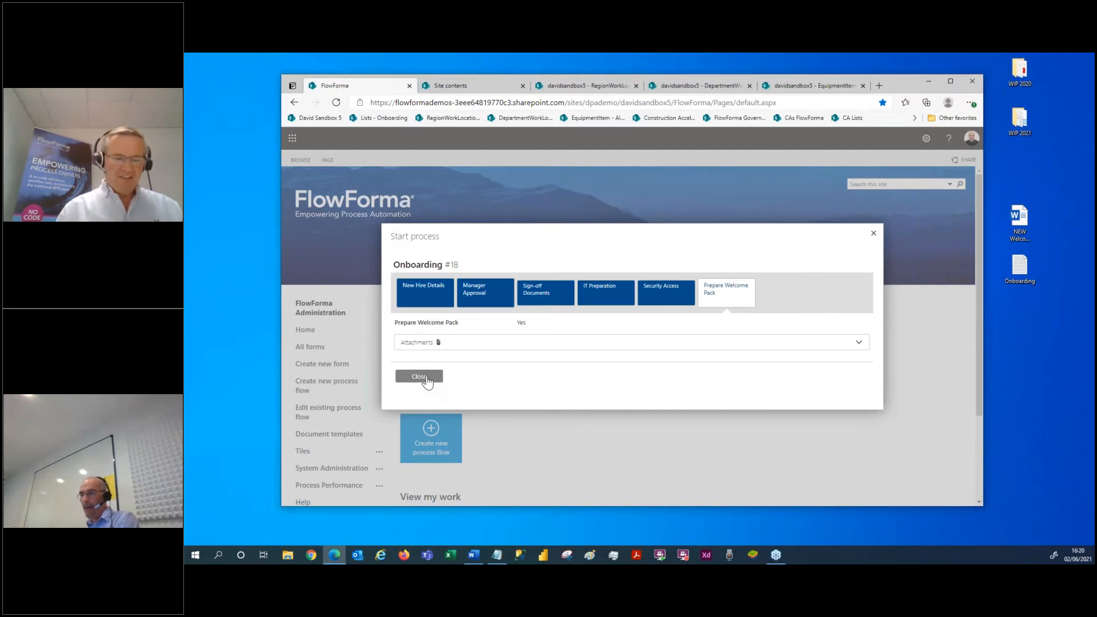
Step: Close the completed onboarding form and create a new process flow titled NEW Onboarding with the form prefix NO-
{"action": "left_click", "coordinate": [424, 378]}
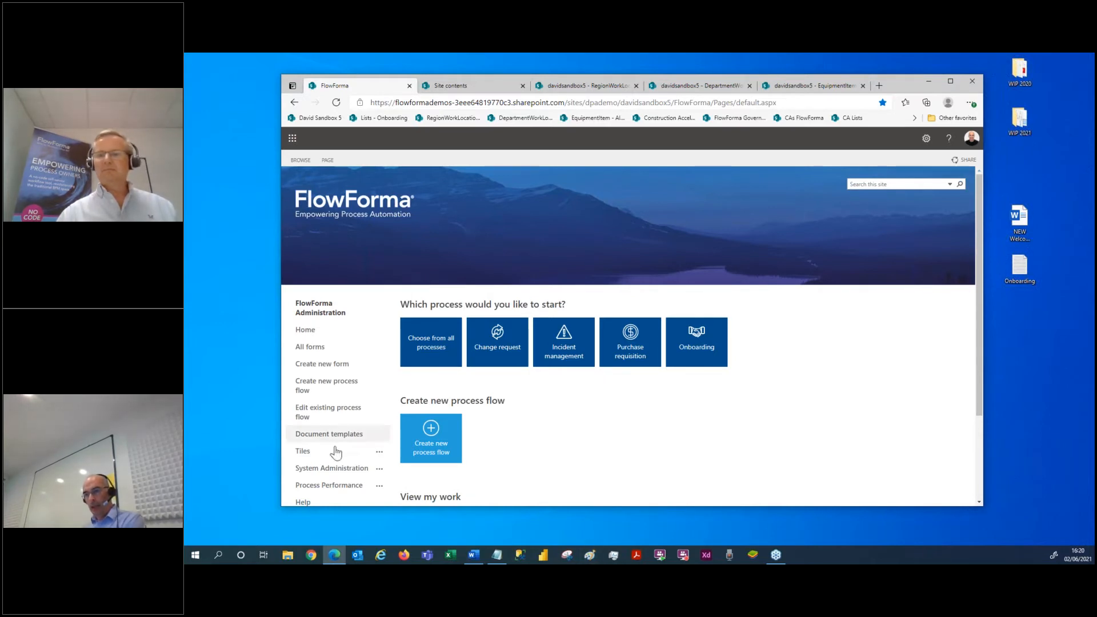
{"action": "left_click", "coordinate": [314, 387]}
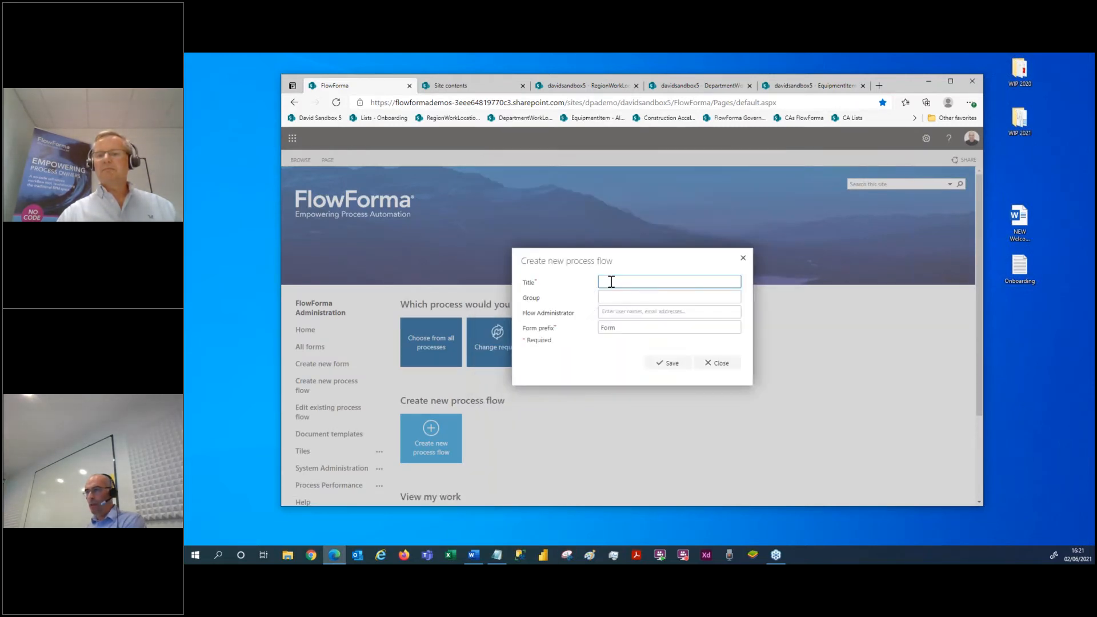
{"action": "type", "text": "H"}
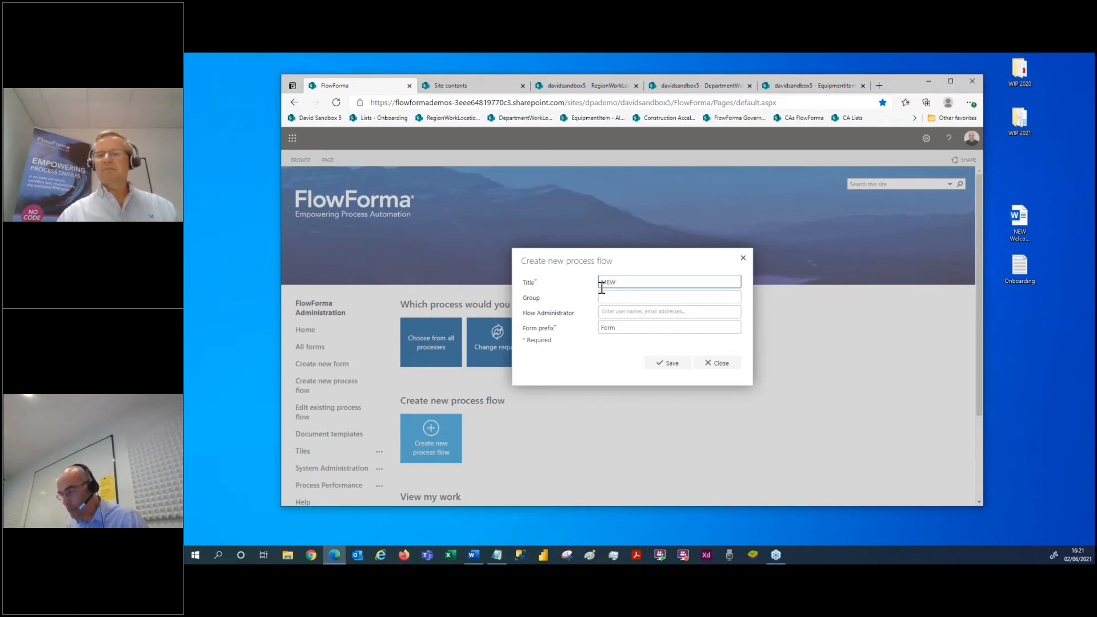
{"action": "left_click_drag", "start_coordinate": [608, 282], "coordinate": [598, 283]}
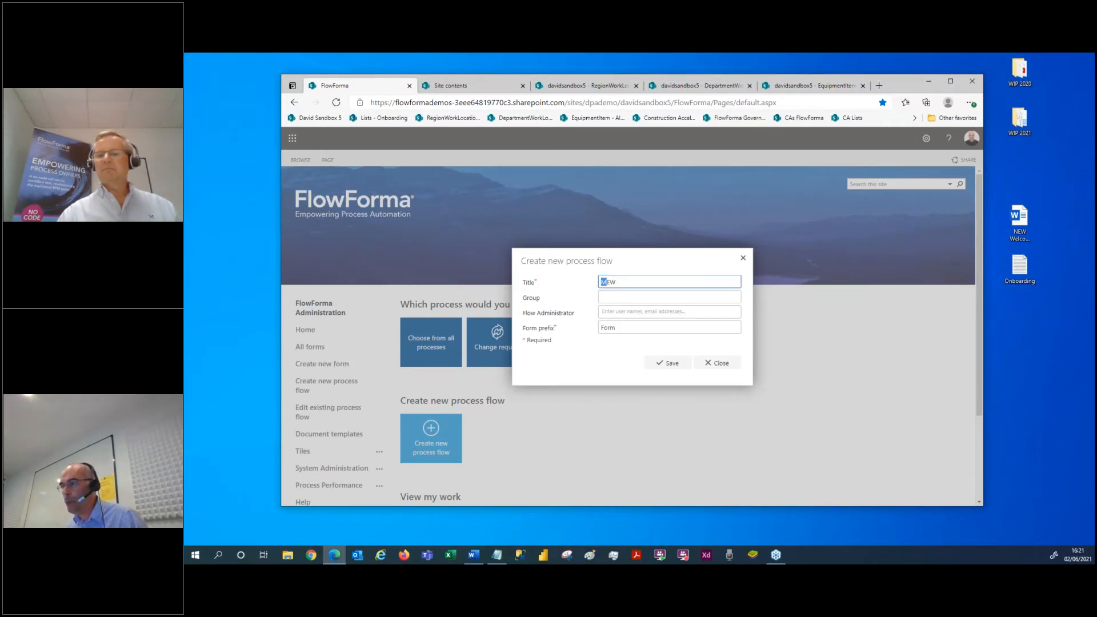
{"action": "type", "text": "N"}
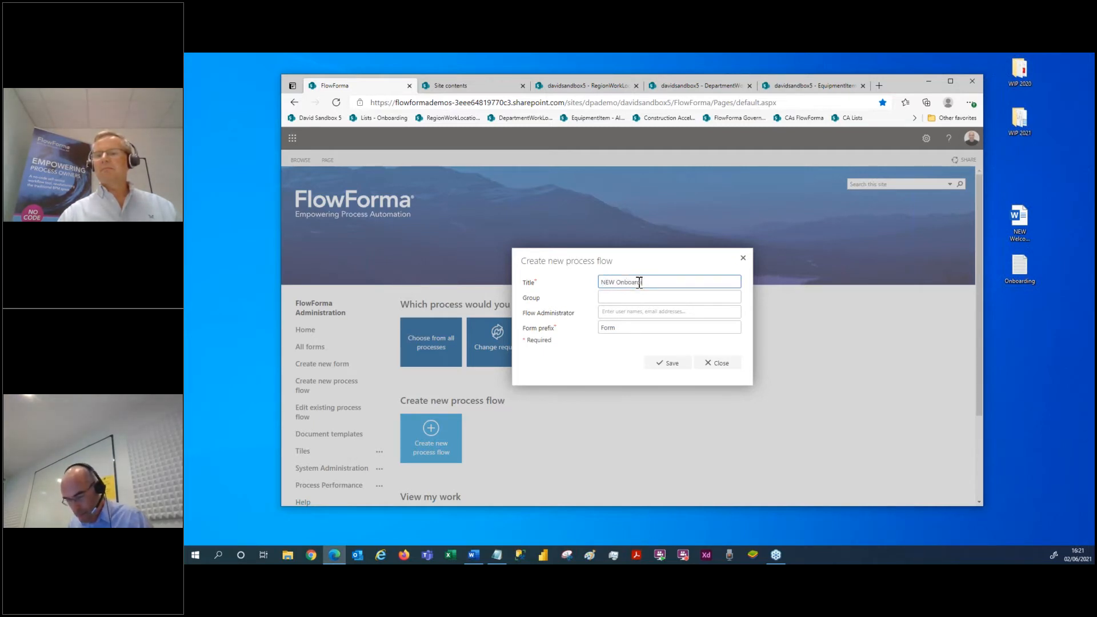
{"action": "double_click", "coordinate": [606, 328]}
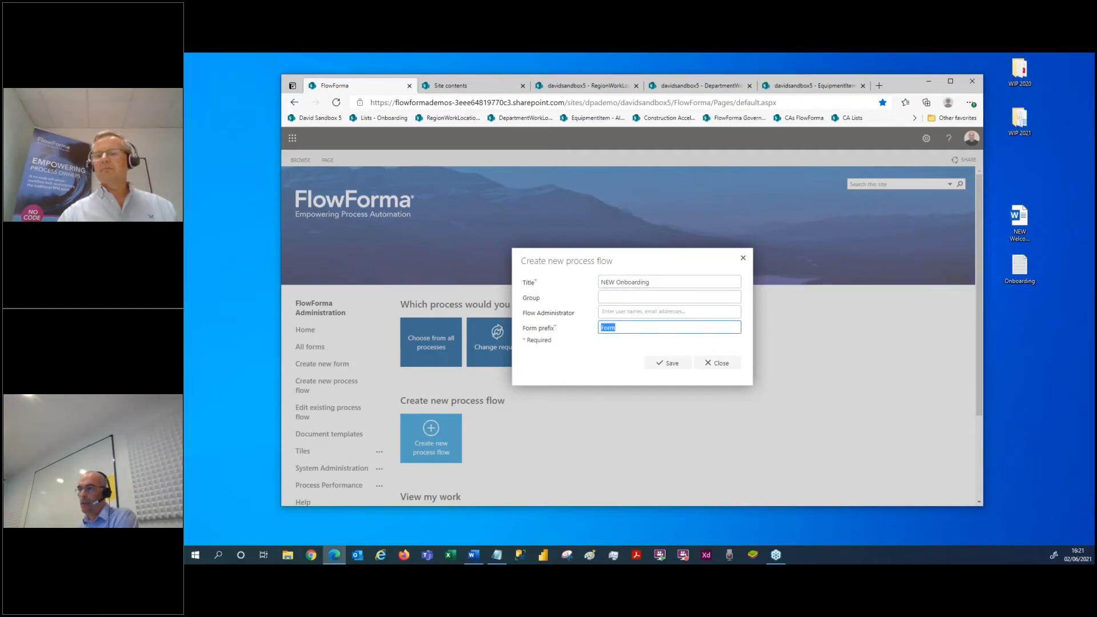
{"action": "type", "text": "NO-"}
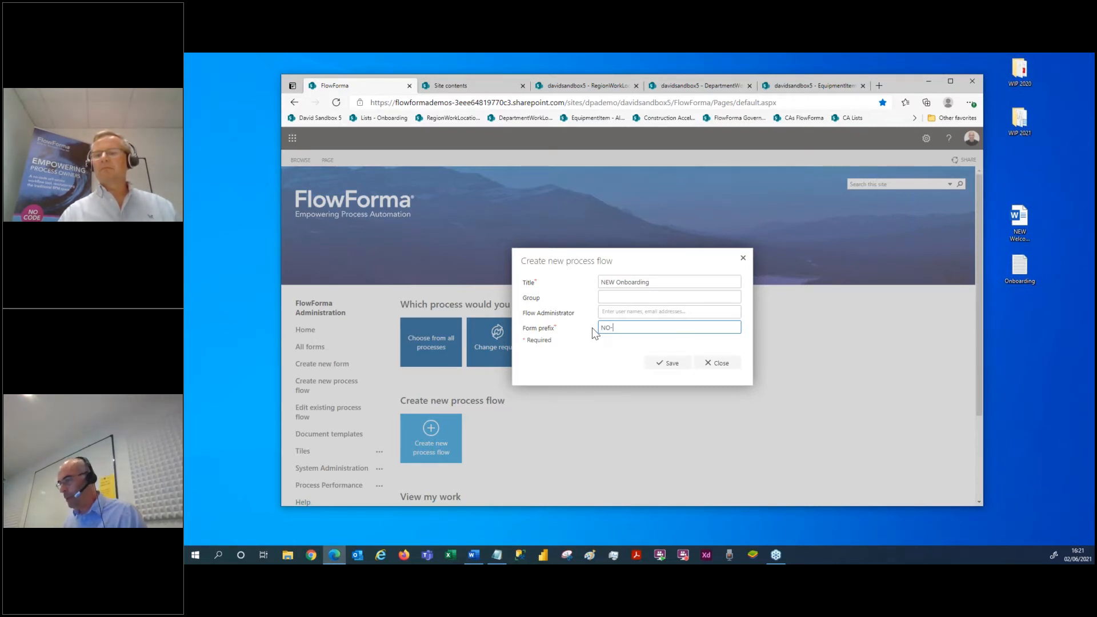
{"action": "left_click", "coordinate": [669, 364]}
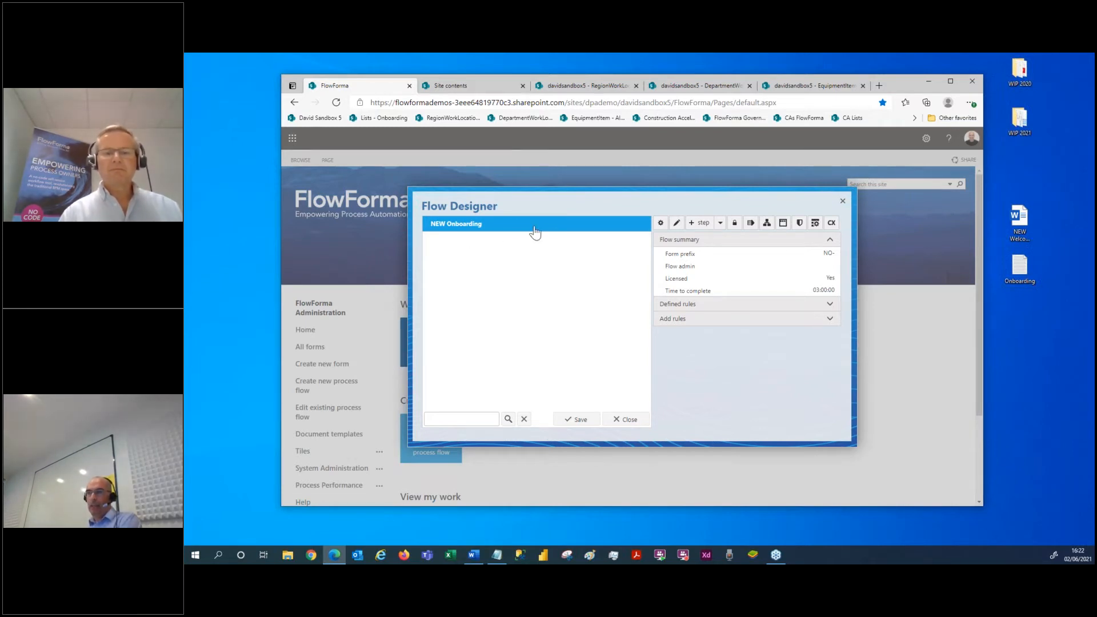
Step: Add a New Hire Details step to the flow, assigned to the form creator, with comments and the CC list disabled
{"action": "left_click", "coordinate": [700, 225]}
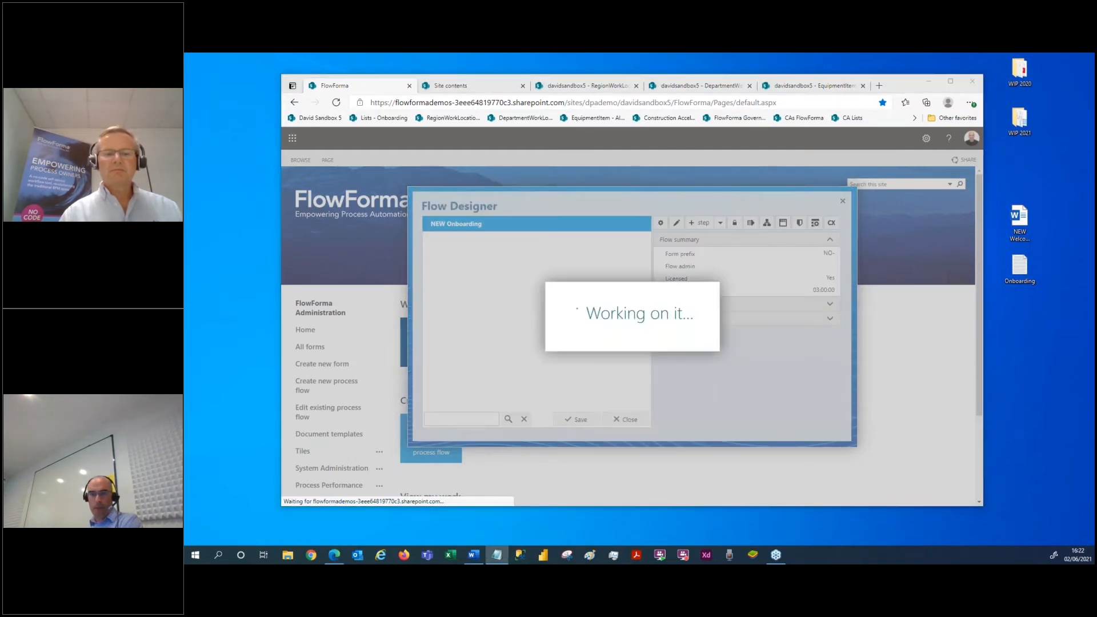
{"action": "left_click", "coordinate": [579, 233]}
{"action": "type", "text": "New Hire Details"}
{"action": "left_click", "coordinate": [568, 346]}
{"action": "left_click", "coordinate": [569, 409]}
{"action": "left_click", "coordinate": [568, 424]}
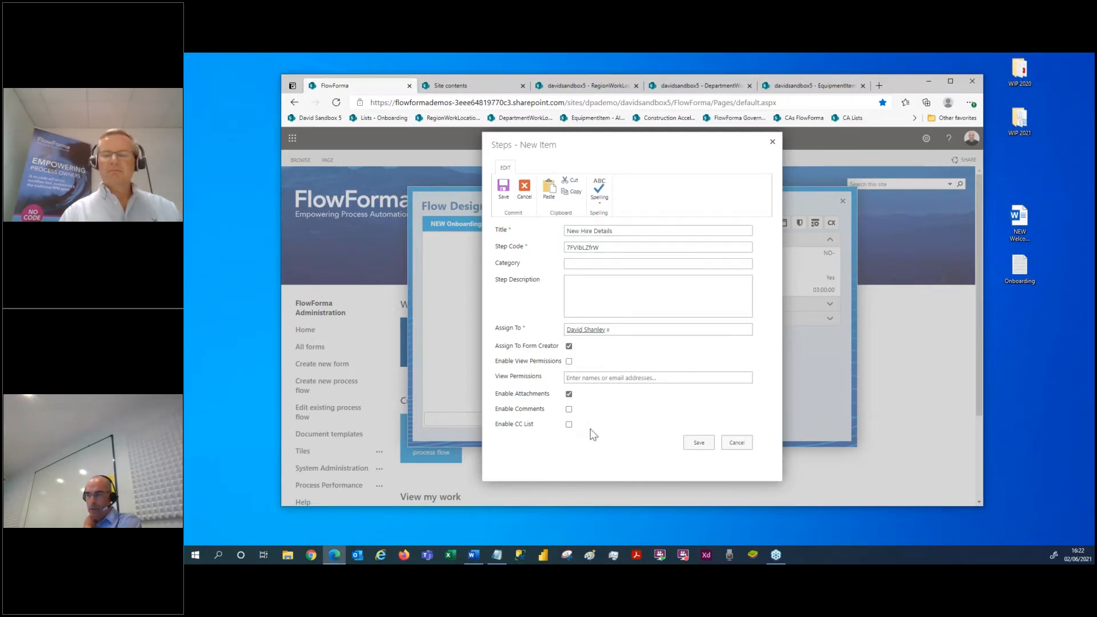
{"action": "left_click", "coordinate": [700, 444]}
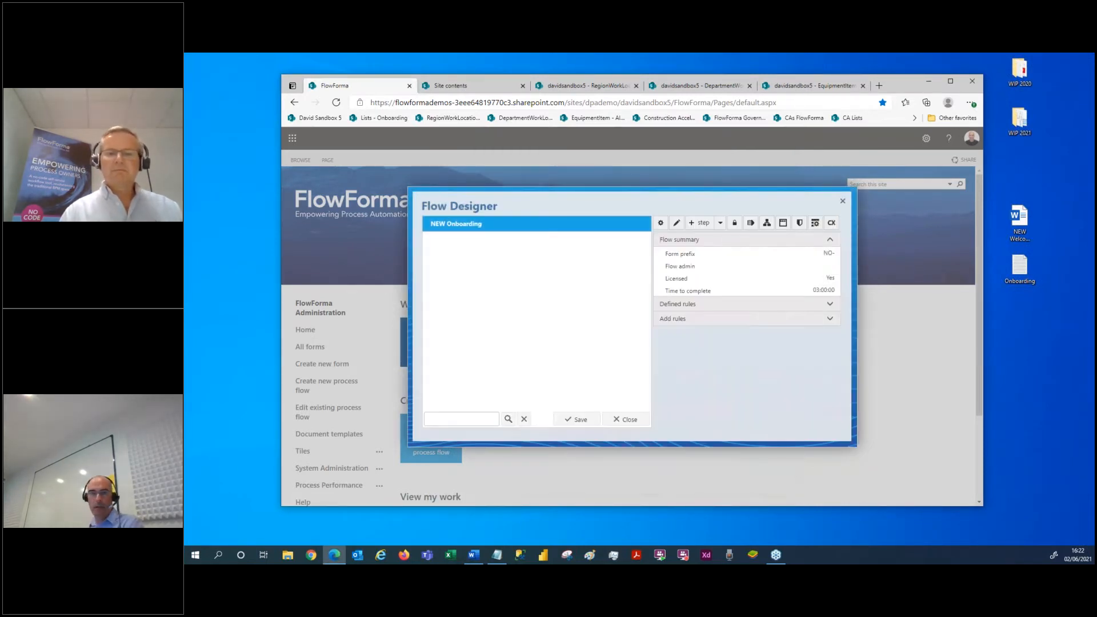
Step: Add a Manager Approval step to the flow, assigned to the form creator, with comments and the CC list disabled
{"action": "key", "text": "alt+Tab"}
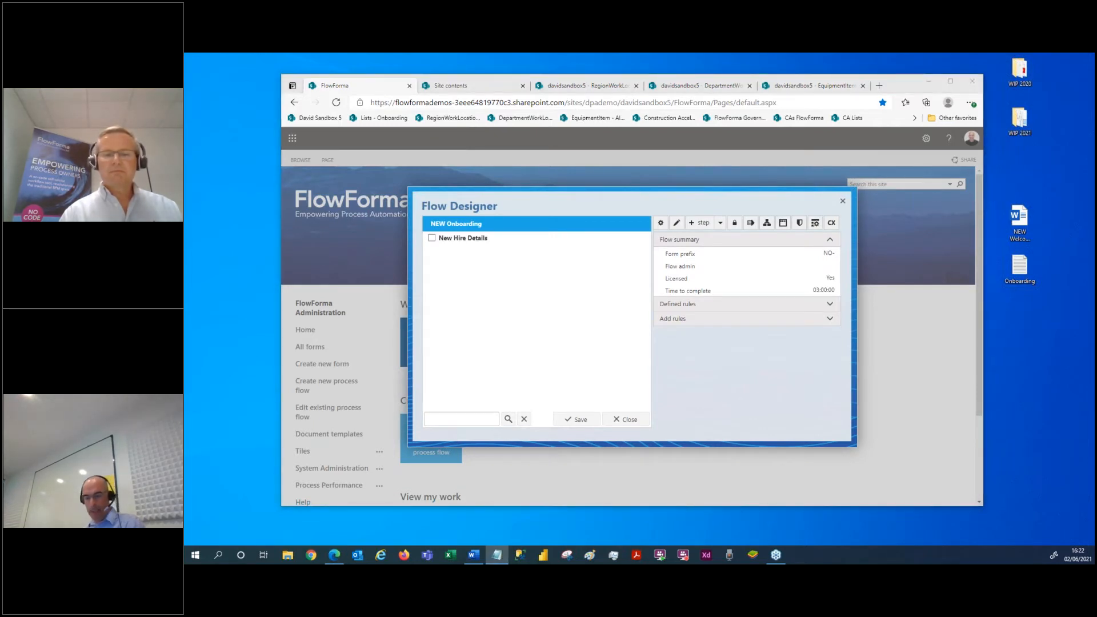
{"action": "left_click", "coordinate": [696, 226]}
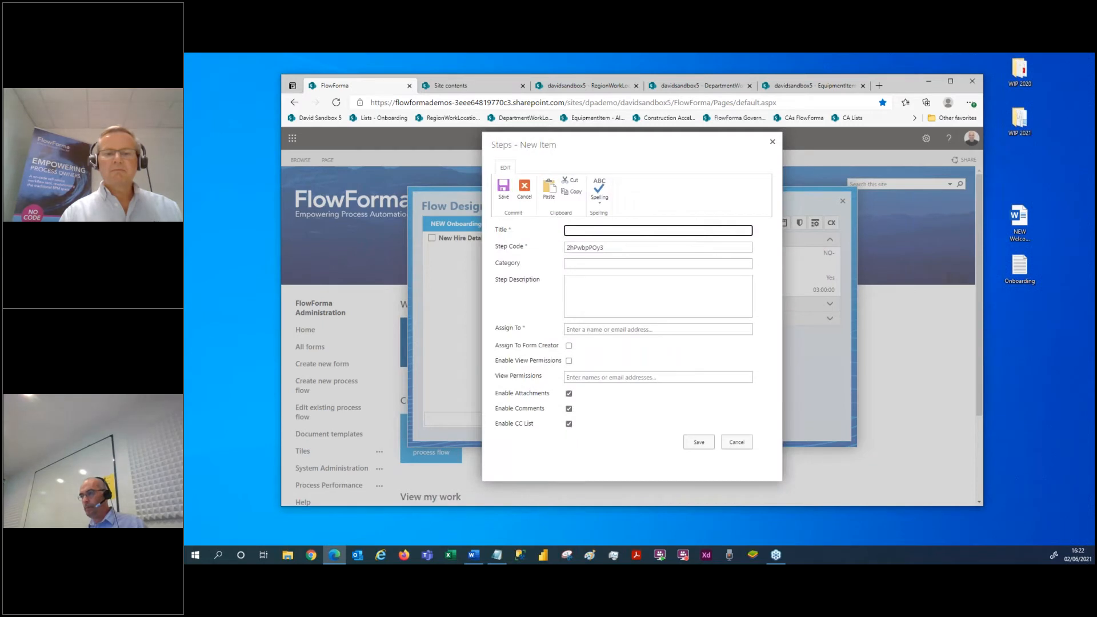
{"action": "type", "text": "Manager Approval"}
{"action": "left_click", "coordinate": [569, 346]}
{"action": "left_click", "coordinate": [569, 409]}
{"action": "left_click", "coordinate": [569, 425]}
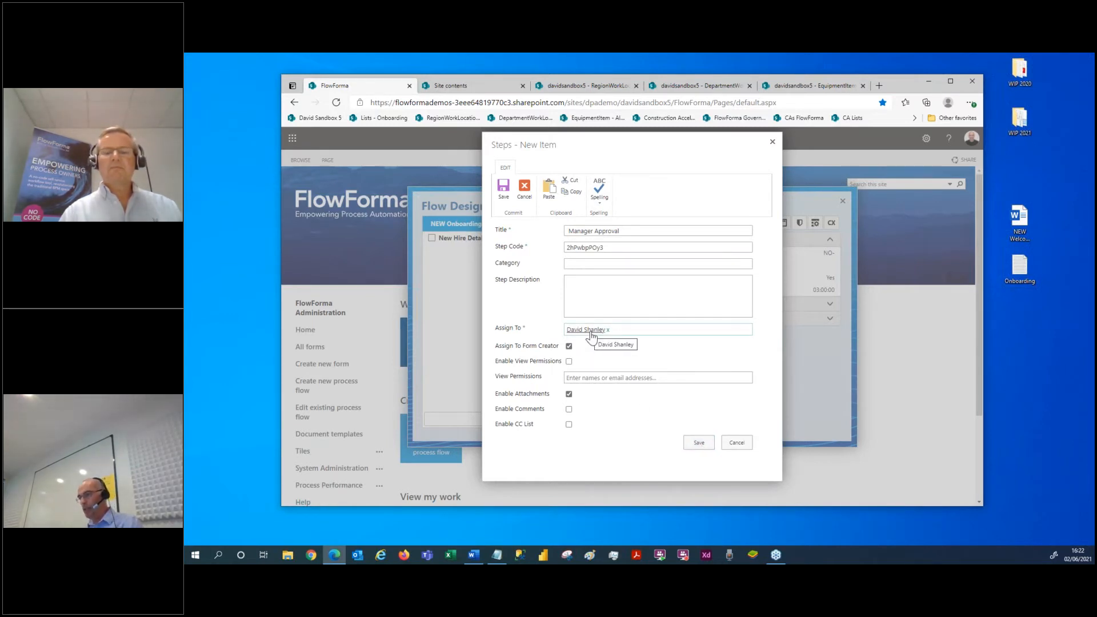
{"action": "left_click", "coordinate": [694, 442]}
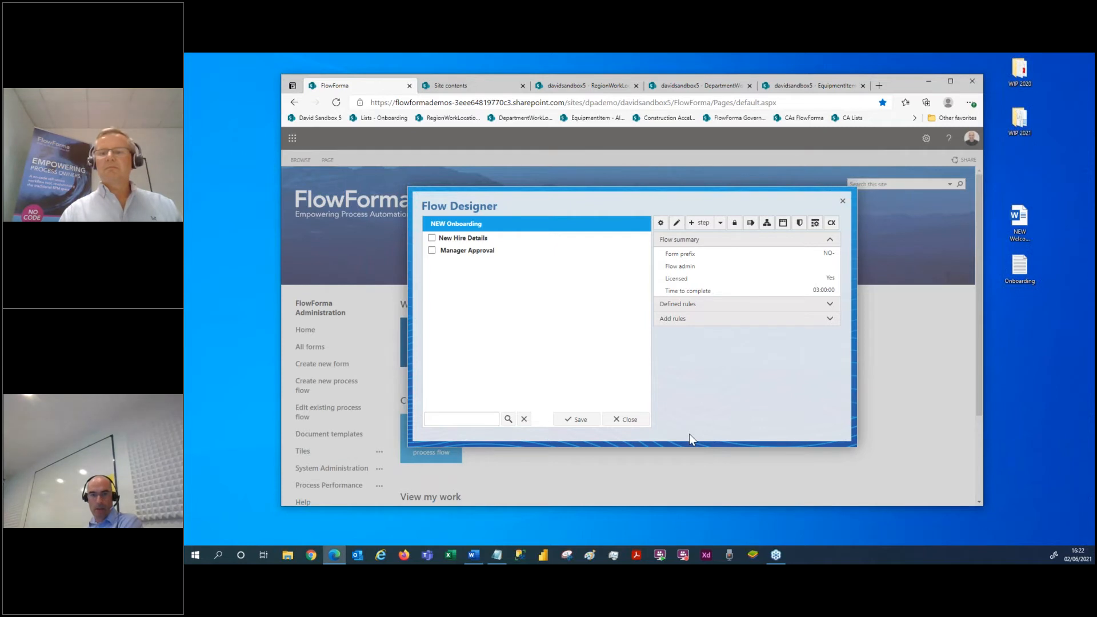
Step: Add a Sign-off Documents step to the flow, assigned to the form creator, with the CC list disabled
{"action": "key", "text": "alt+Tab"}
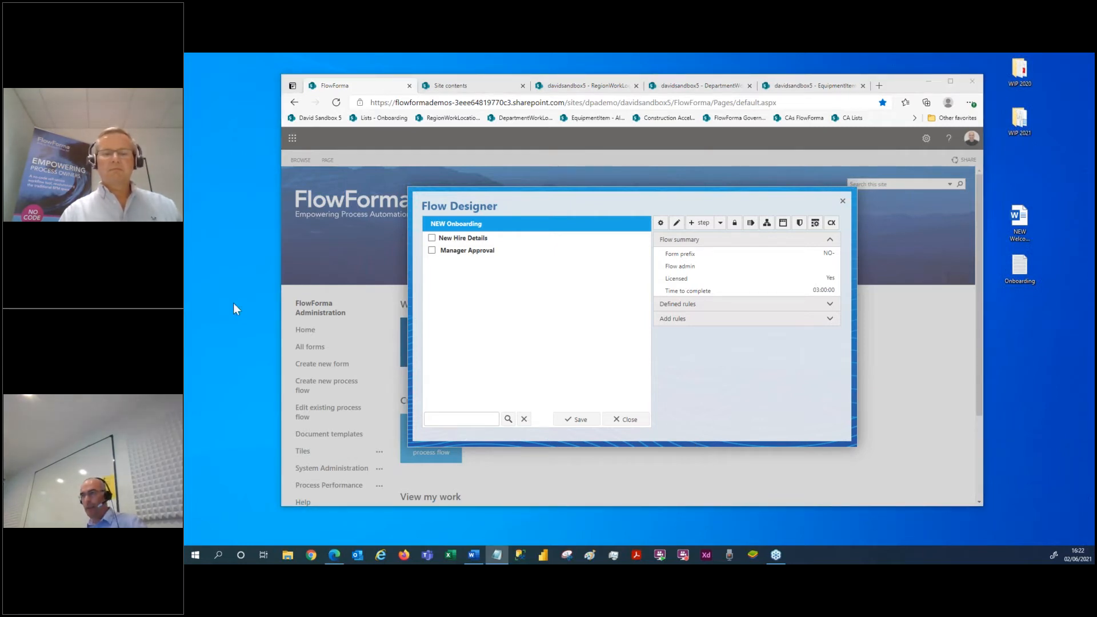
{"action": "left_click", "coordinate": [693, 224]}
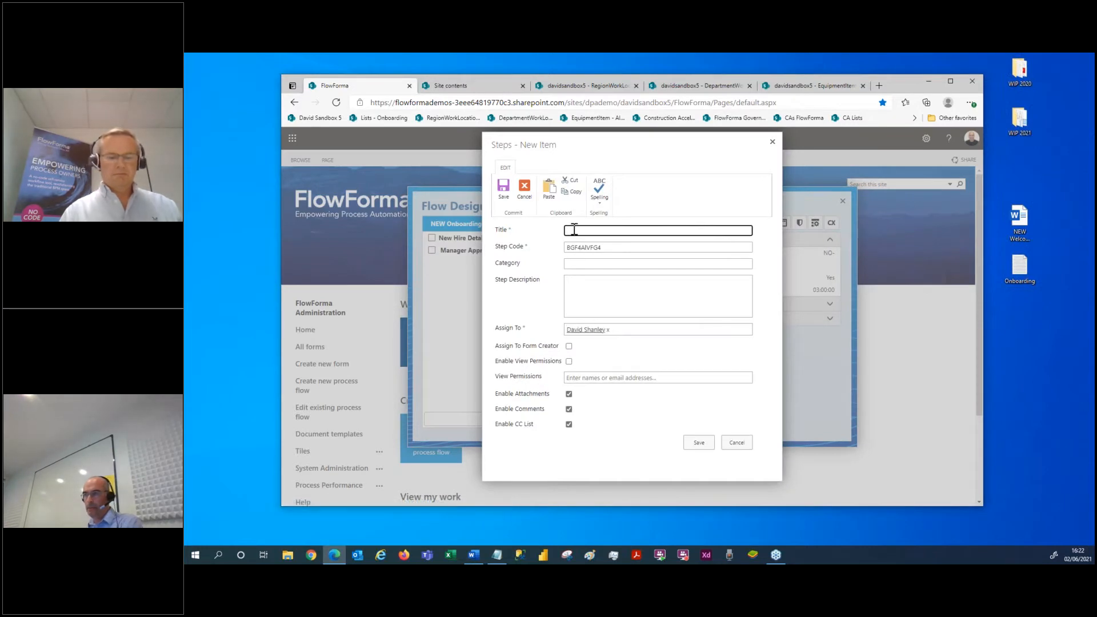
{"action": "type", "text": "Sign-off Documents"}
{"action": "left_click", "coordinate": [570, 342]}
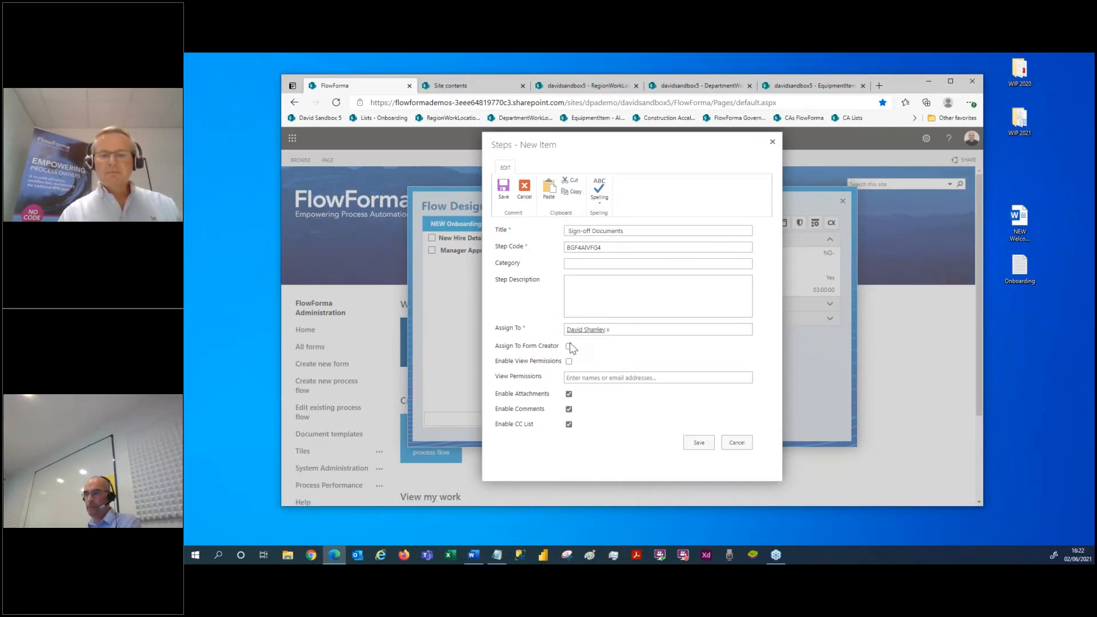
{"action": "left_click", "coordinate": [569, 347]}
{"action": "left_click", "coordinate": [569, 425]}
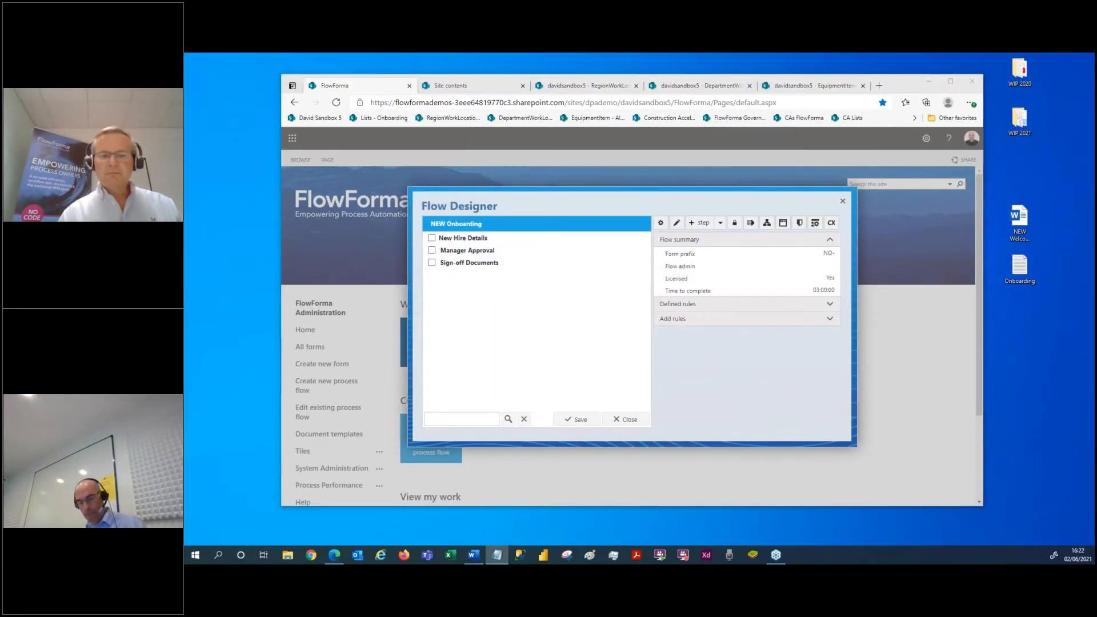
Step: Add an IT Preparation step to the flow, assigned to the form creator, with comments and the CC list disabled
{"action": "left_click", "coordinate": [697, 222]}
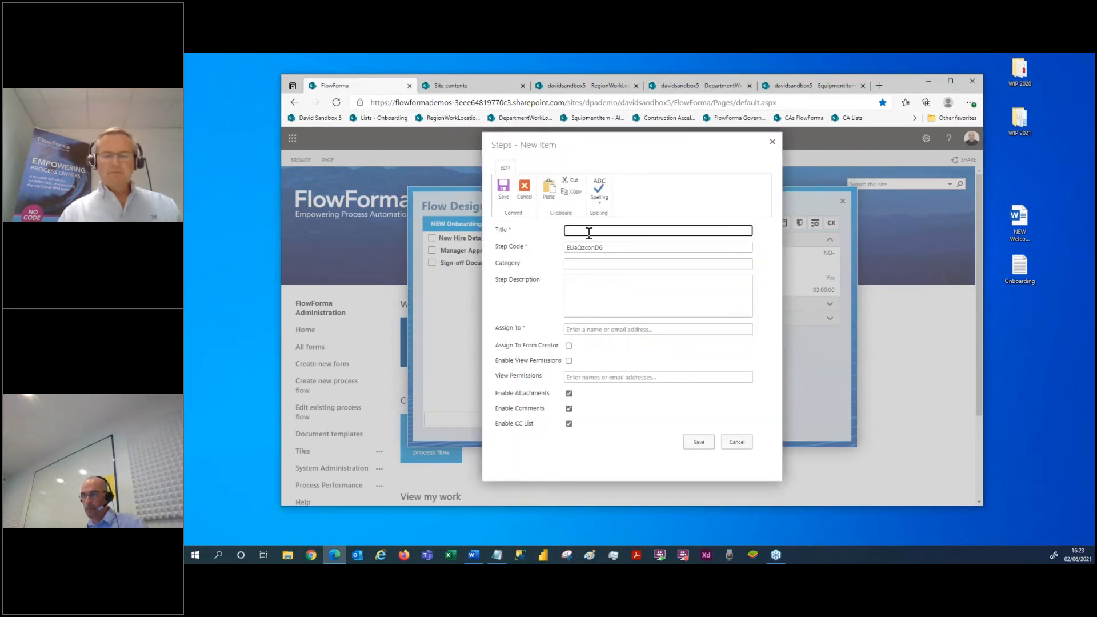
{"action": "type", "text": "IT Preparation"}
{"action": "left_click", "coordinate": [568, 346]}
{"action": "left_click", "coordinate": [569, 409]}
{"action": "left_click", "coordinate": [568, 424]}
{"action": "left_click", "coordinate": [697, 443]}
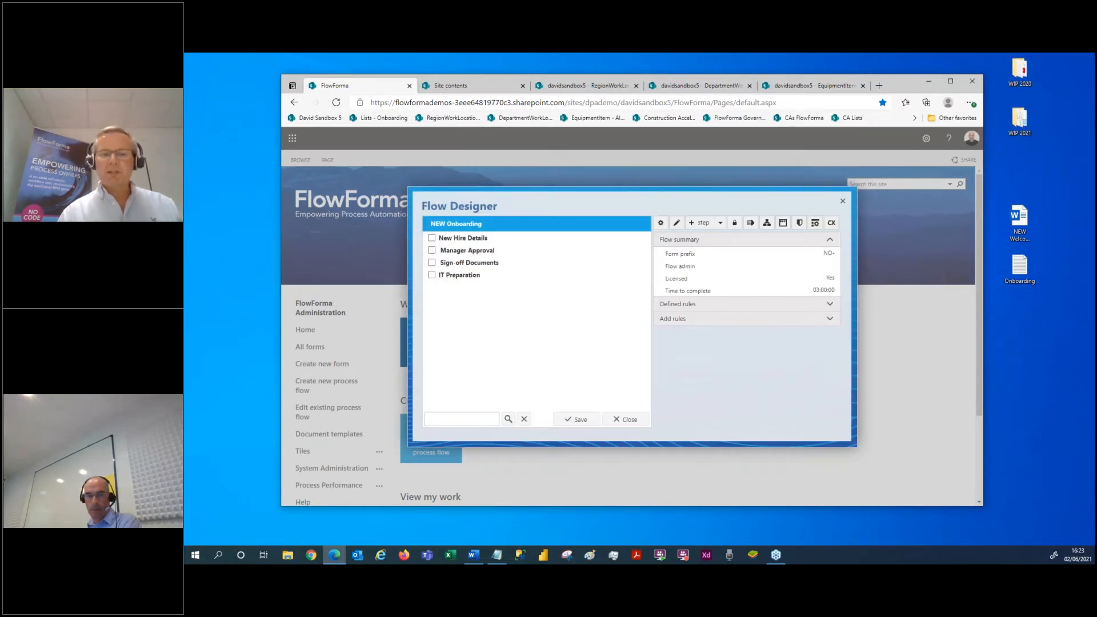
Step: Add a Security Access step to the flow, assigned to the form creator, with comments disabled
{"action": "left_click", "coordinate": [497, 555]}
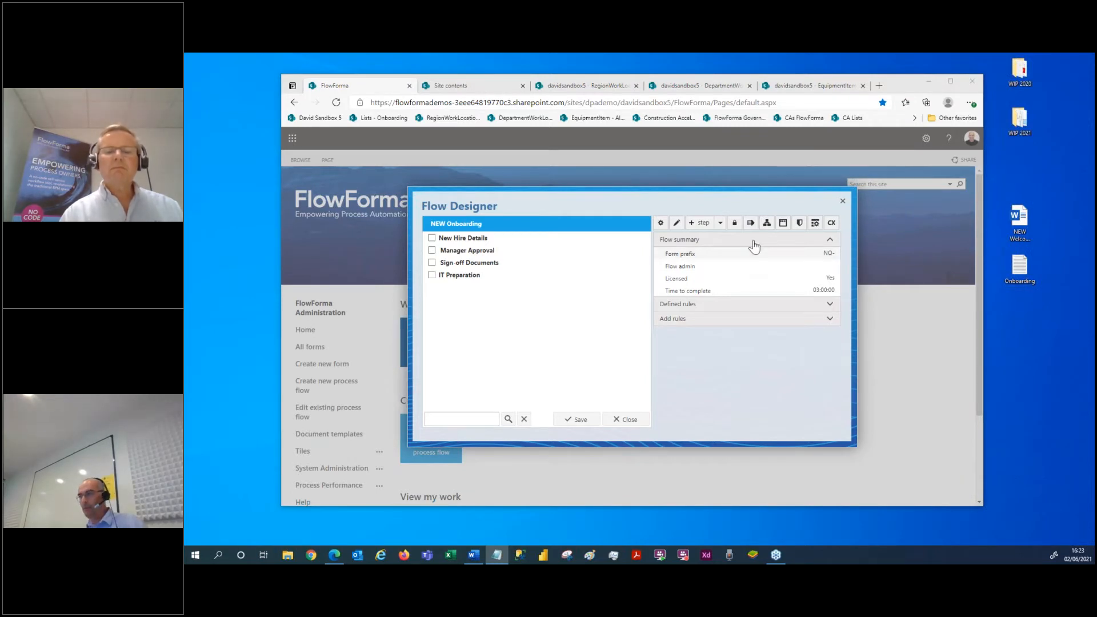
{"action": "left_click", "coordinate": [698, 226]}
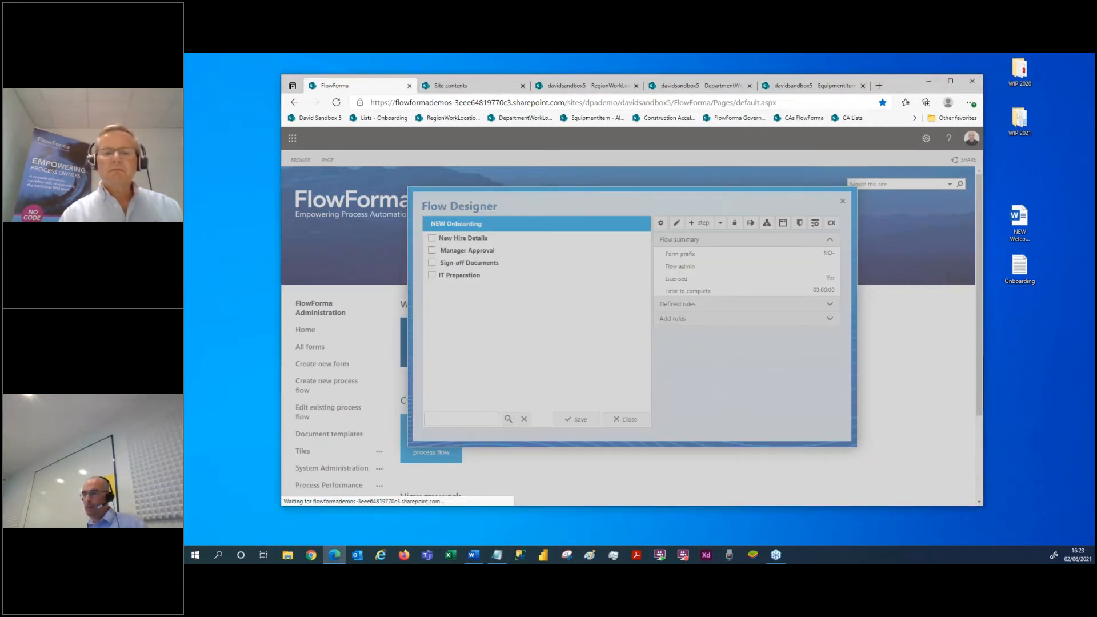
{"action": "key", "text": "alt+Tab"}
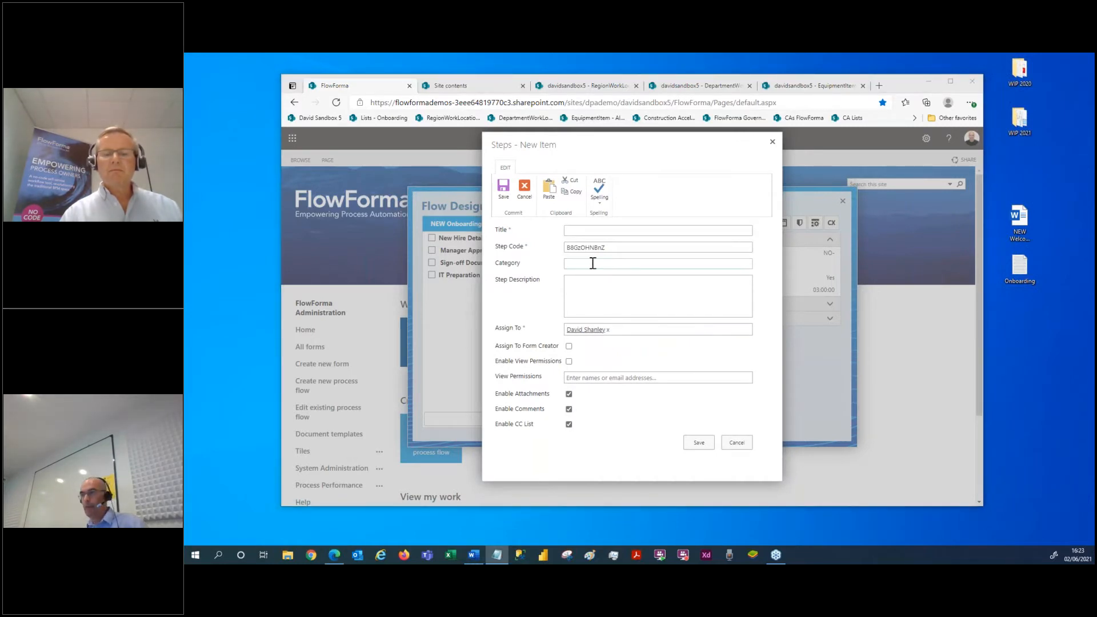
{"action": "key", "text": "alt+Tab"}
{"action": "type", "text": "Security Access"}
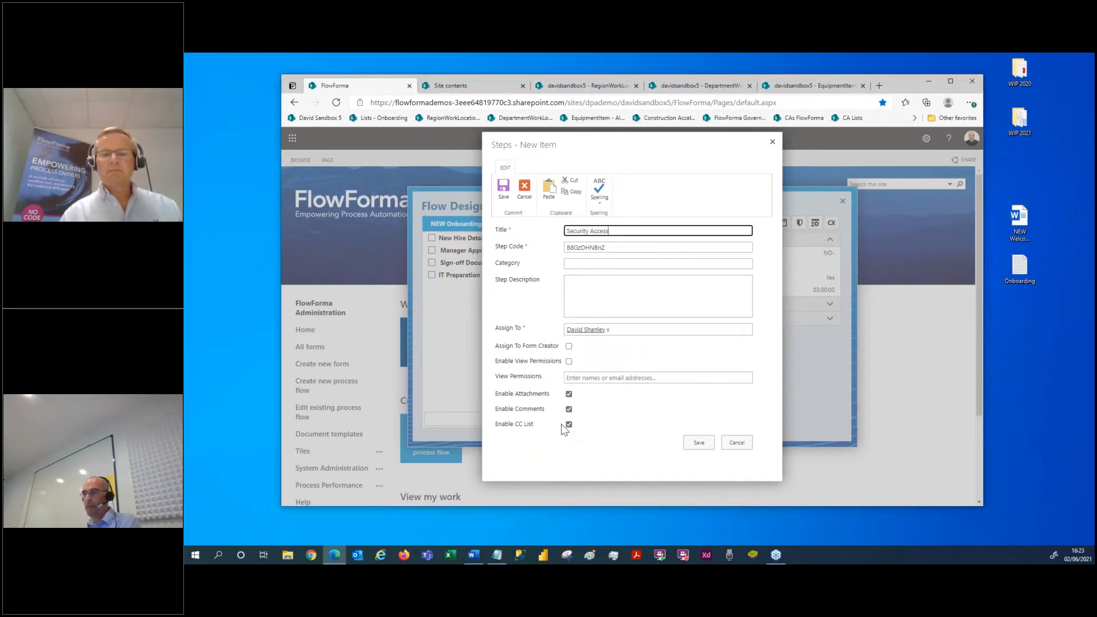
{"action": "left_click", "coordinate": [569, 346]}
{"action": "left_click", "coordinate": [569, 409]}
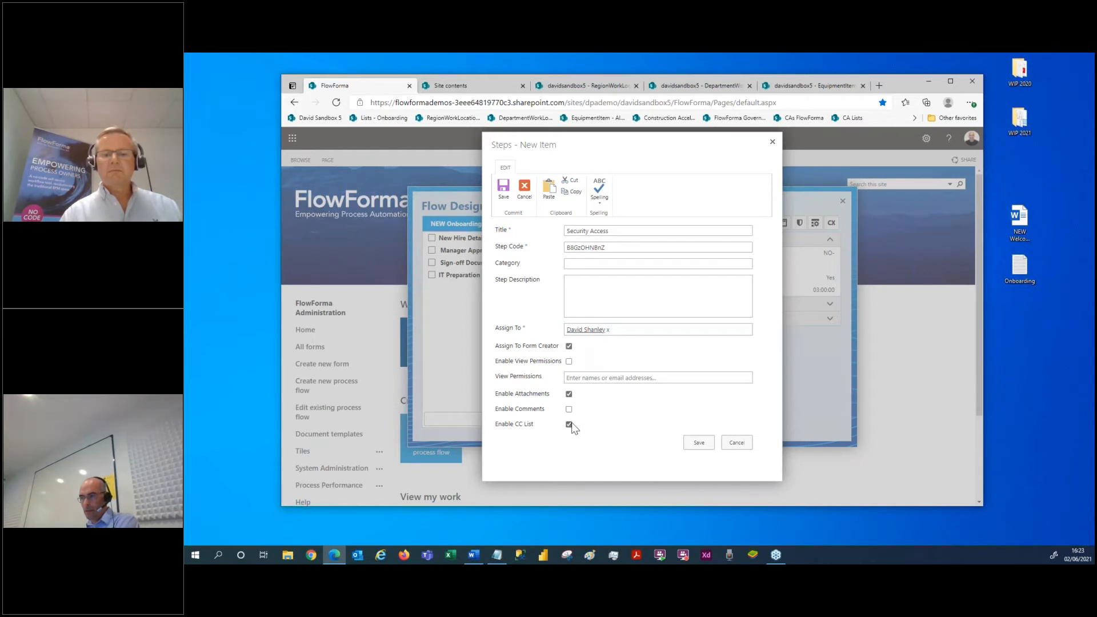
{"action": "left_click", "coordinate": [699, 443]}
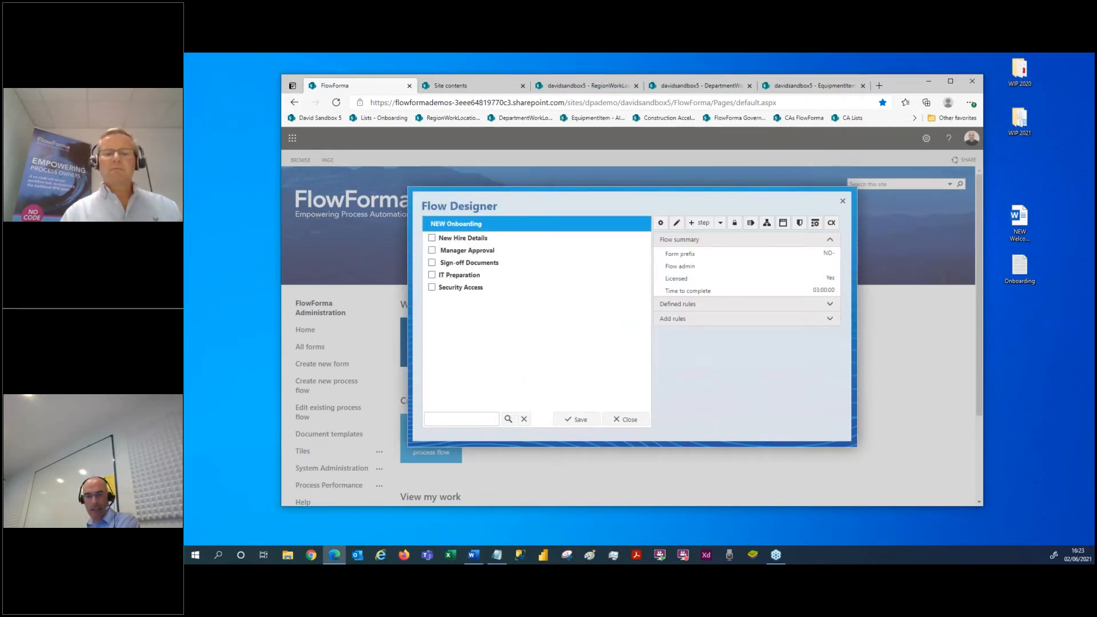
Step: Add a Prepare Welcome Pack step assigned to the form creator, and save the flow
{"action": "key", "text": "alt+Tab"}
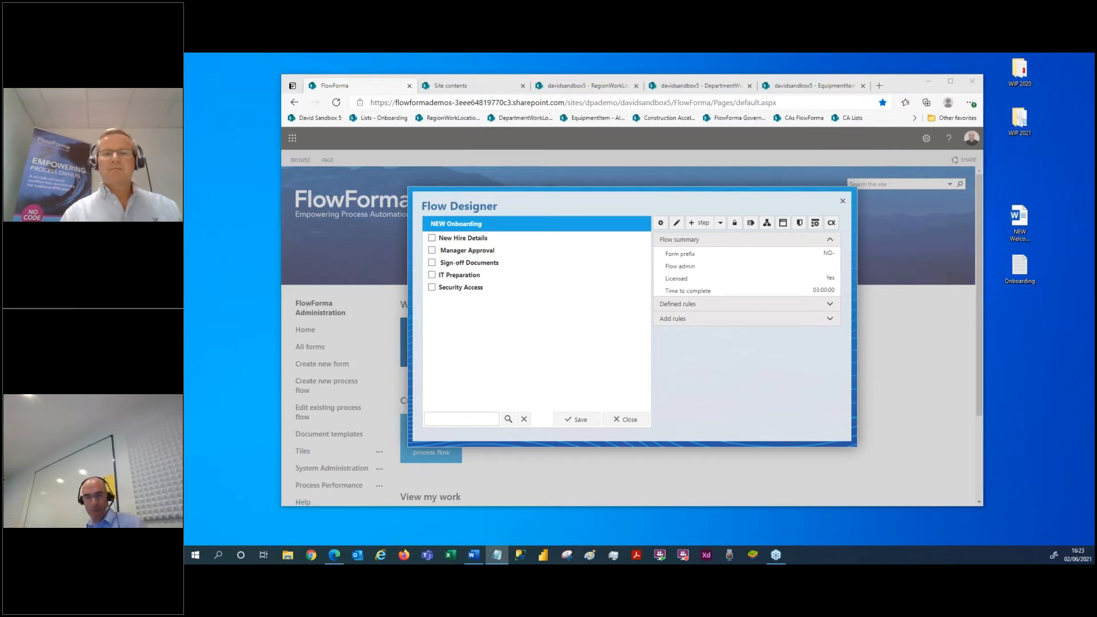
{"action": "left_click", "coordinate": [578, 421]}
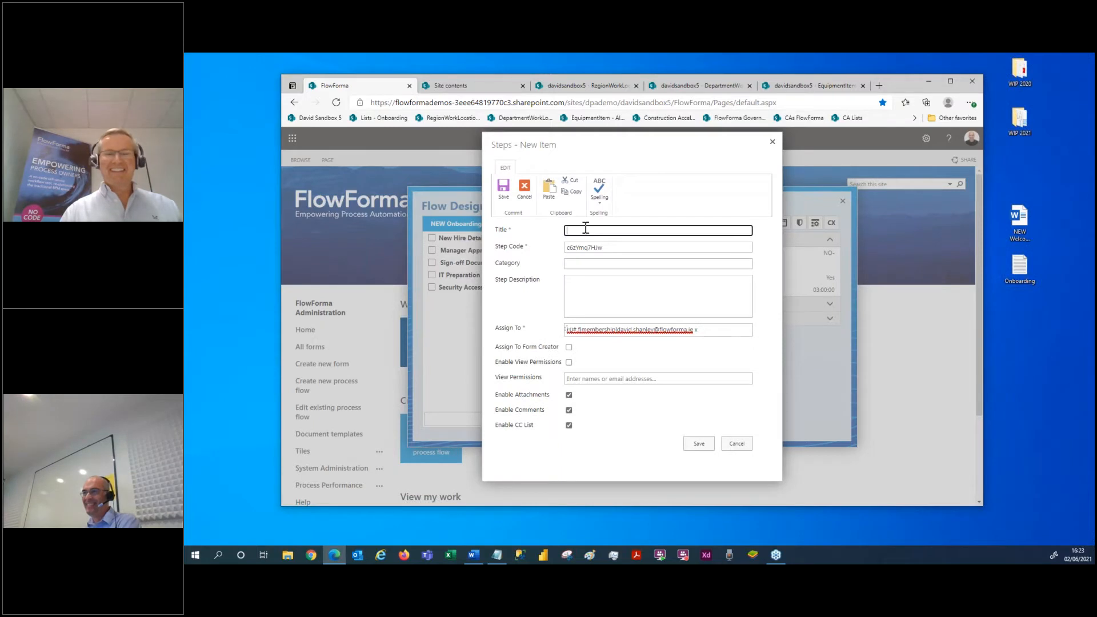
{"action": "type", "text": "Prepare Welcome Pack"}
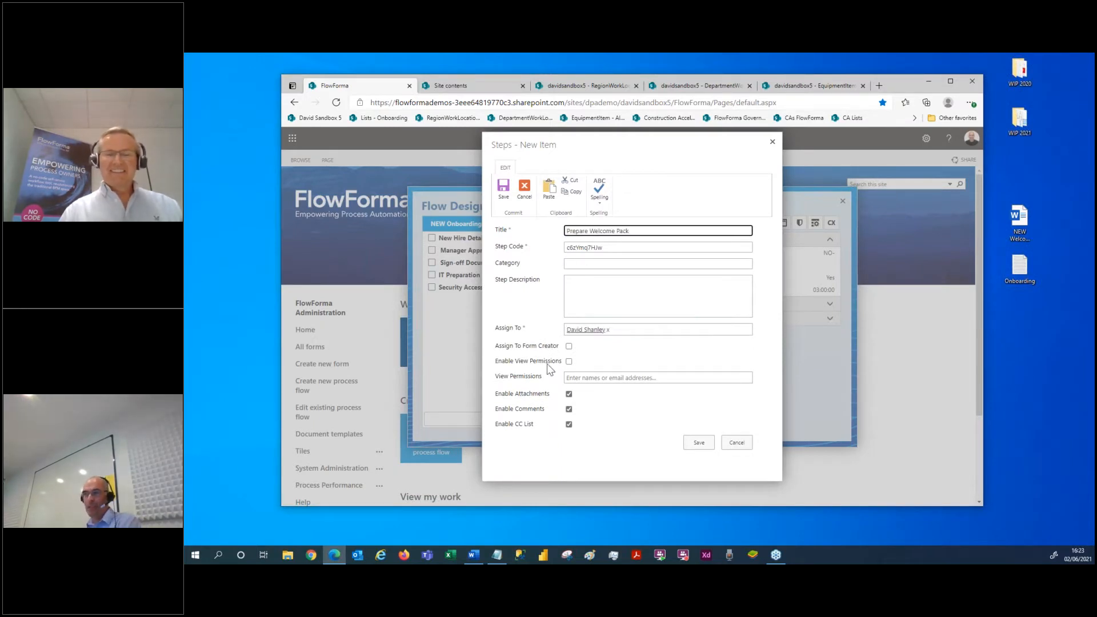
{"action": "left_click", "coordinate": [570, 346]}
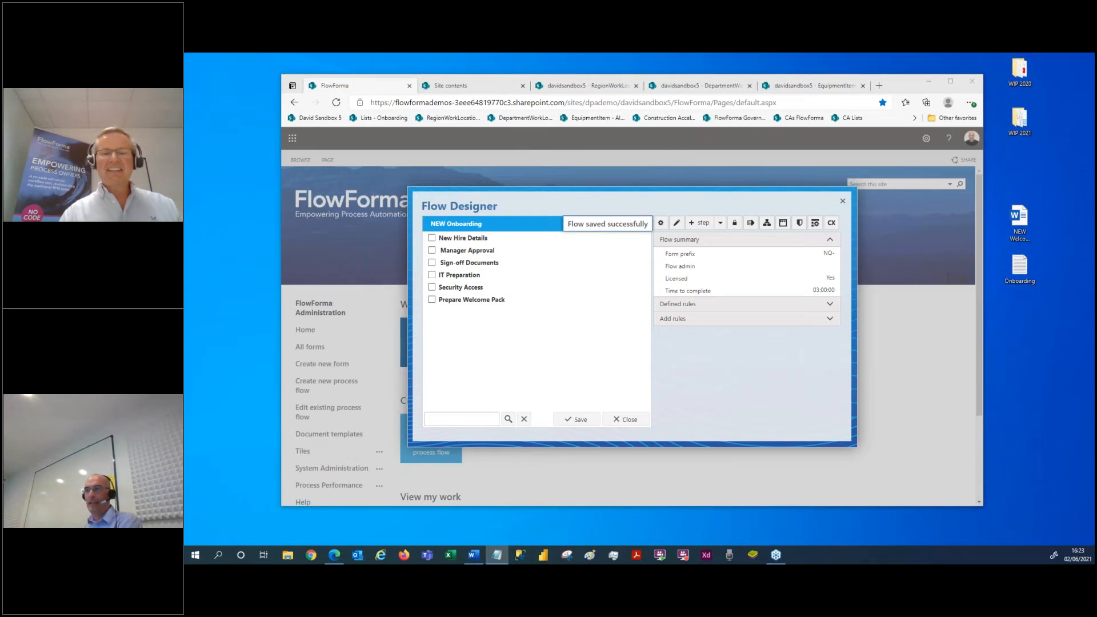
Step: Add a Requestor question of type Person or group to the New Hire Details step, defaulting to the current user
{"action": "left_click", "coordinate": [546, 238]}
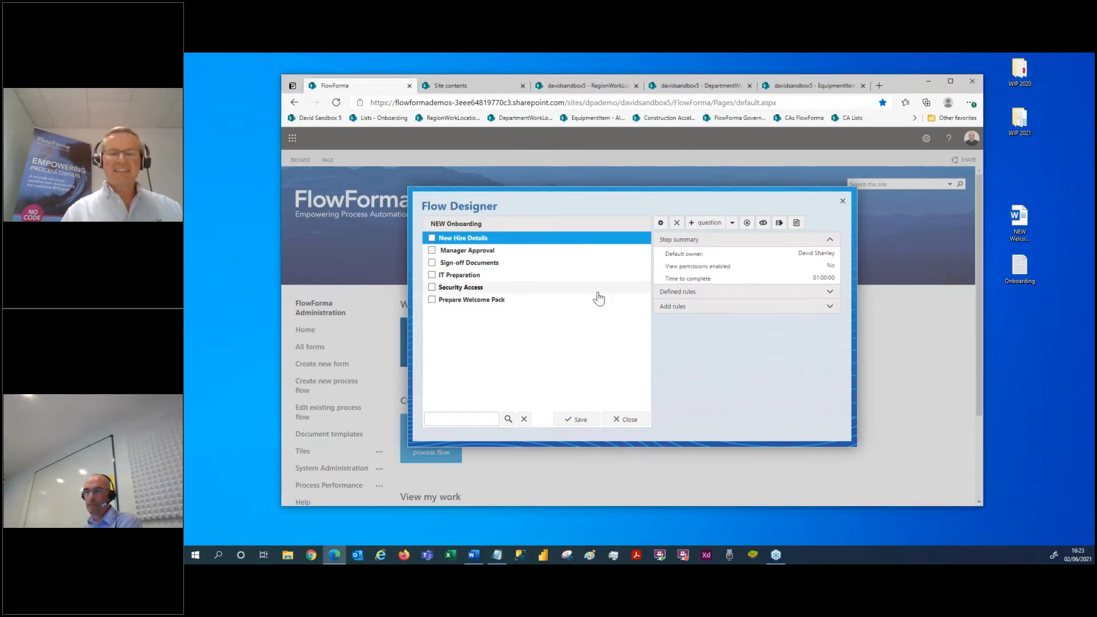
{"action": "left_click", "coordinate": [707, 223]}
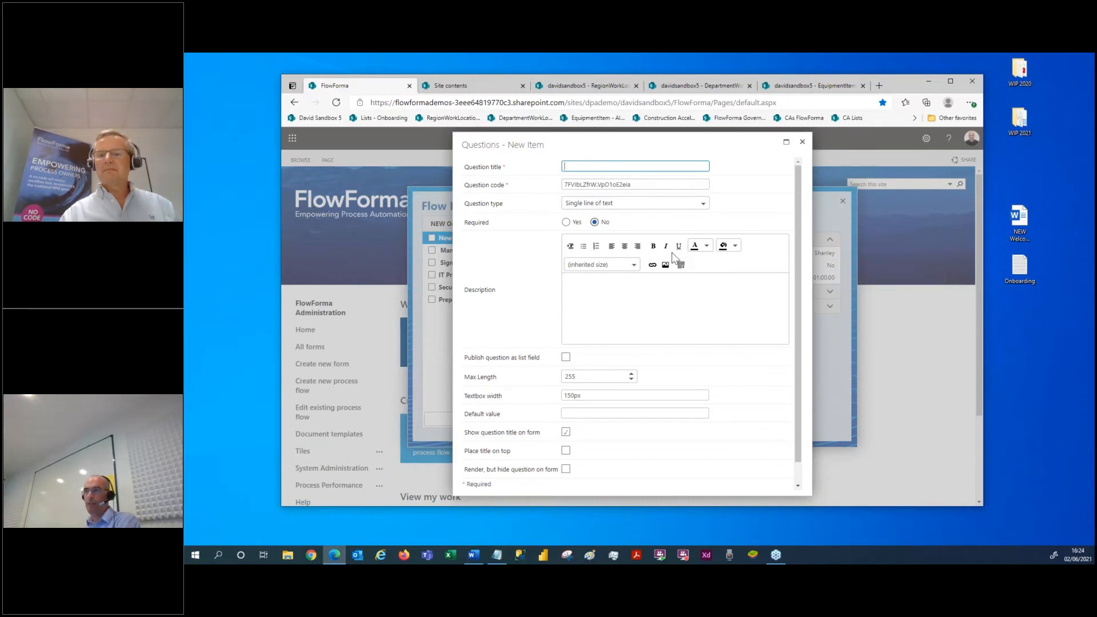
{"action": "type", "text": "Requestor"}
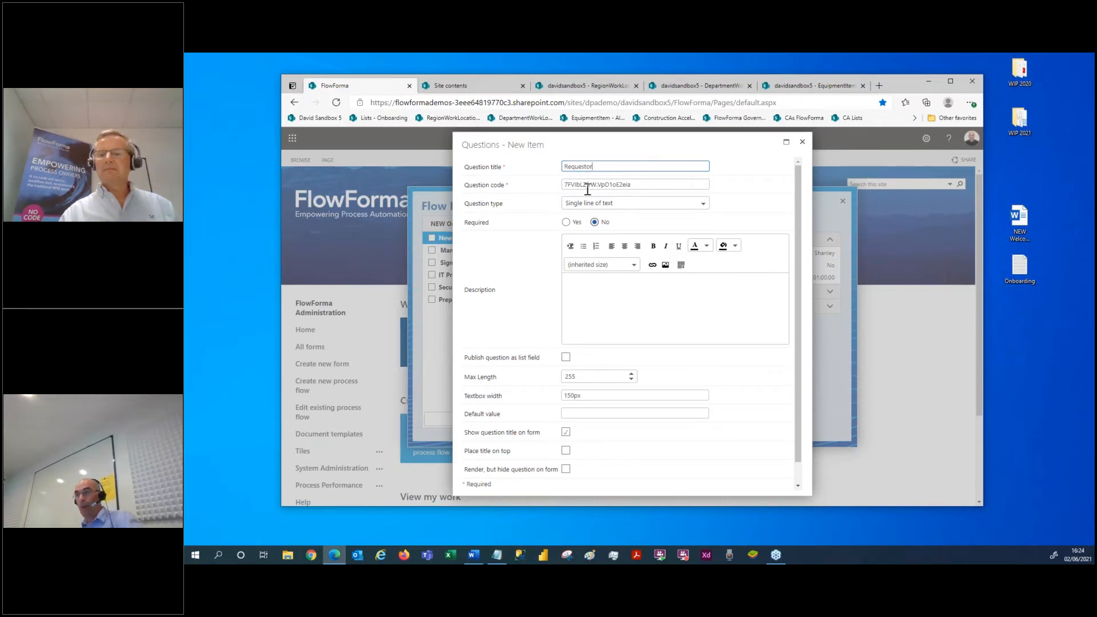
{"action": "left_click", "coordinate": [609, 204]}
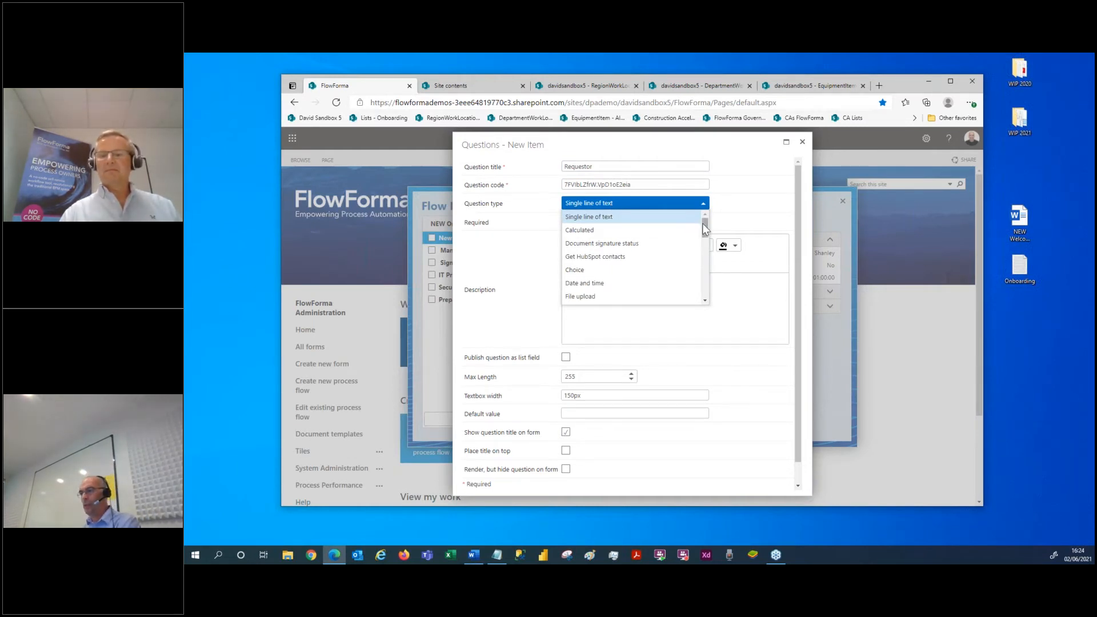
{"action": "left_click_drag", "start_coordinate": [704, 226], "coordinate": [709, 292]}
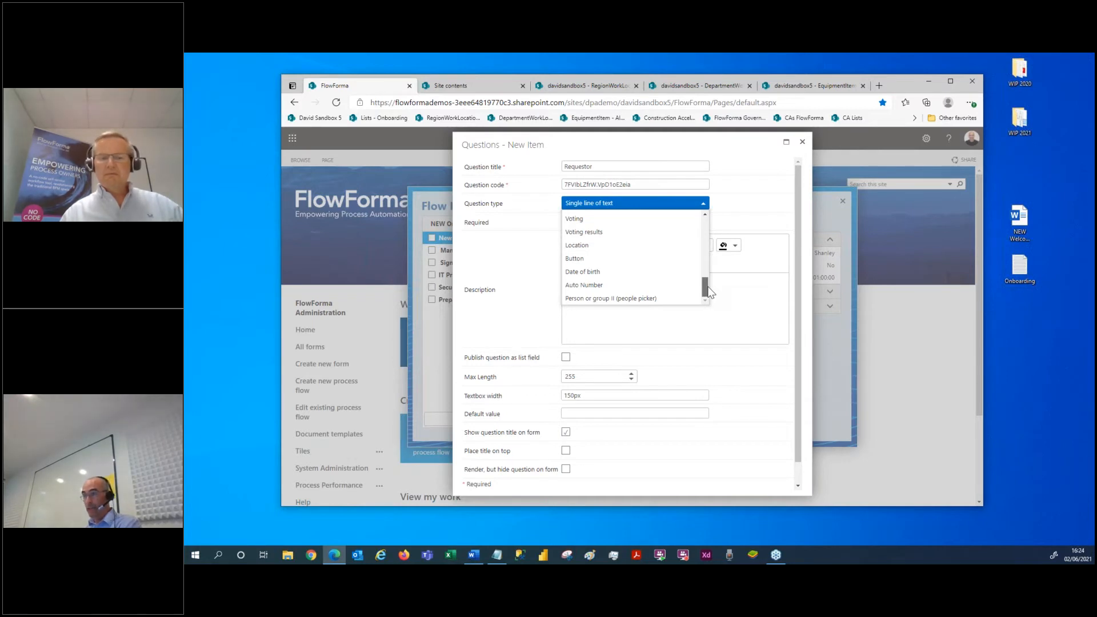
{"action": "left_click_drag", "start_coordinate": [710, 287], "coordinate": [707, 256]}
{"action": "left_click", "coordinate": [597, 272]}
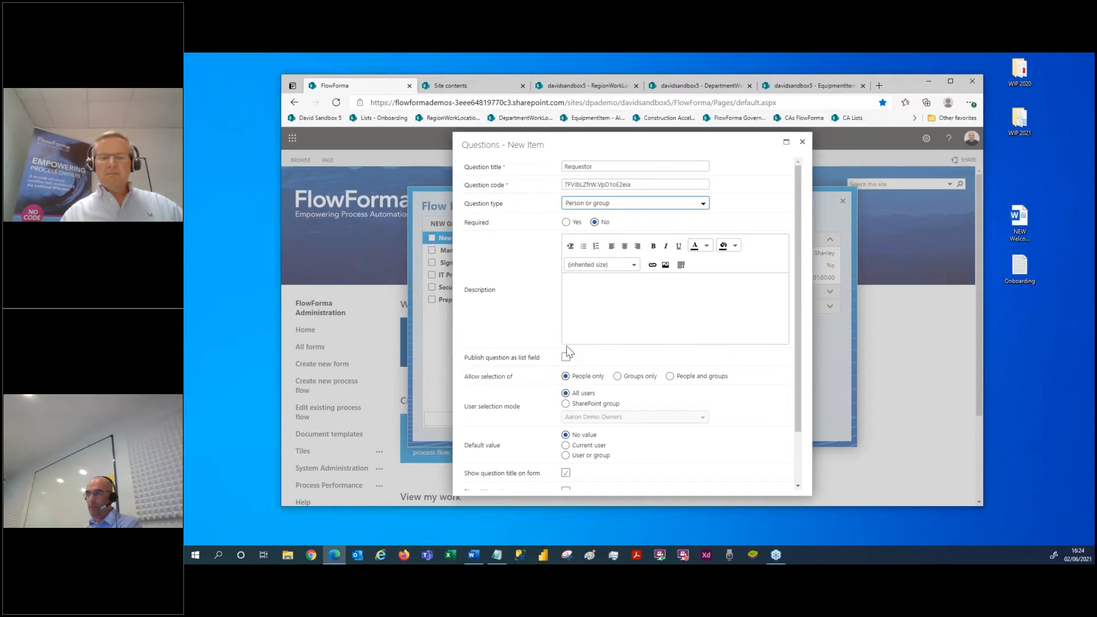
{"action": "scroll", "coordinate": [514, 388], "scroll_direction": "down", "scroll_amount": 2}
{"action": "left_click", "coordinate": [565, 382]}
{"action": "left_click", "coordinate": [714, 478]}
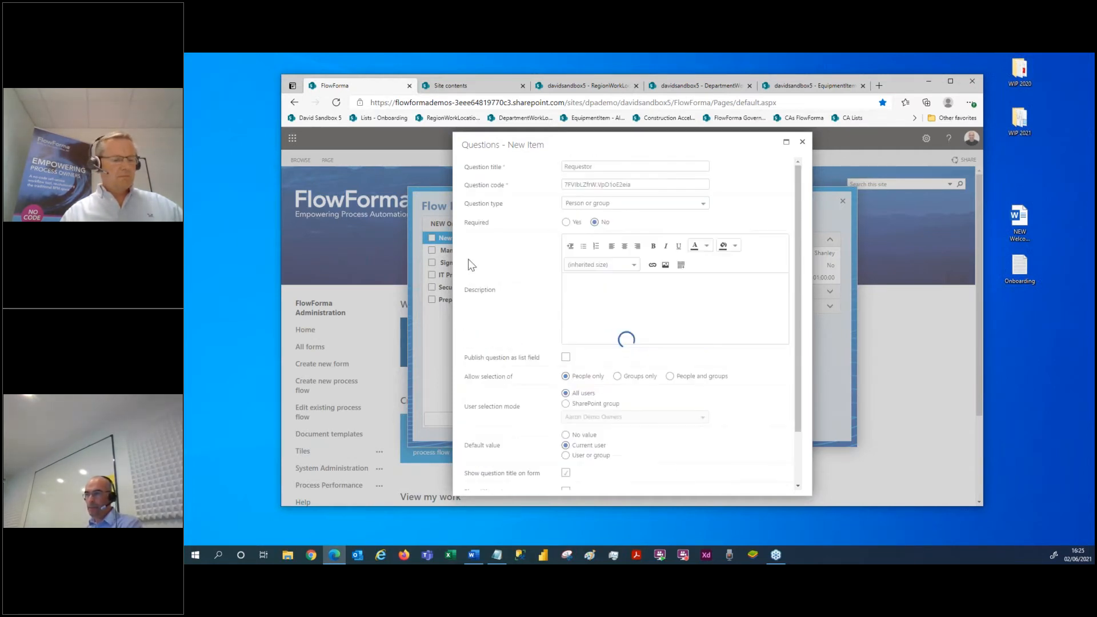
Step: Add a First Name question to the New Hire Details step as a single line of text
{"action": "left_click", "coordinate": [577, 240]}
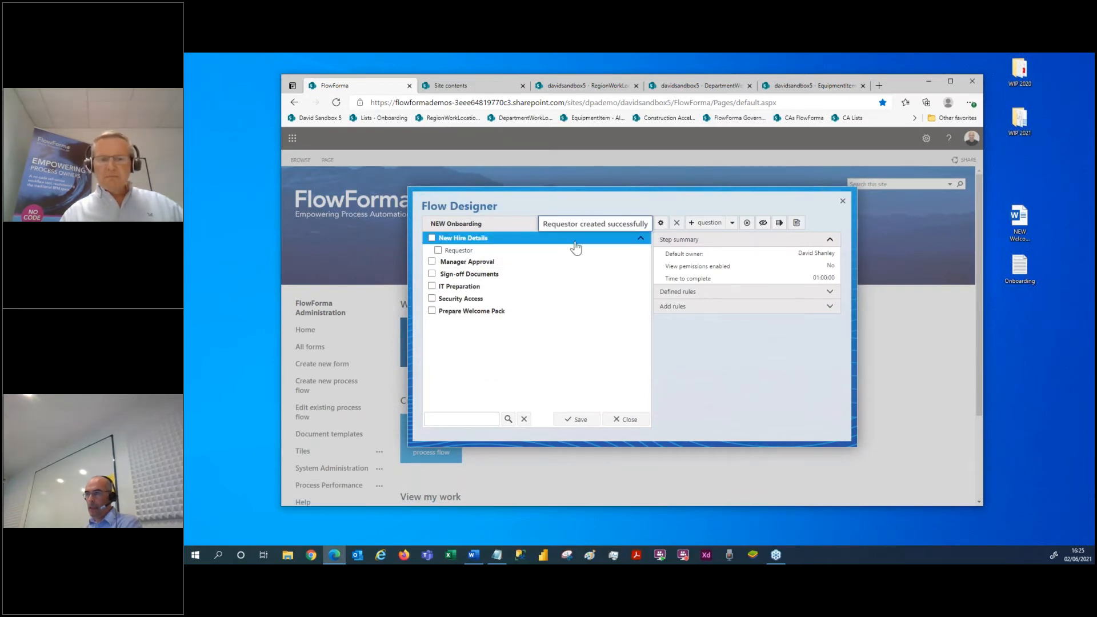
{"action": "left_click", "coordinate": [693, 224]}
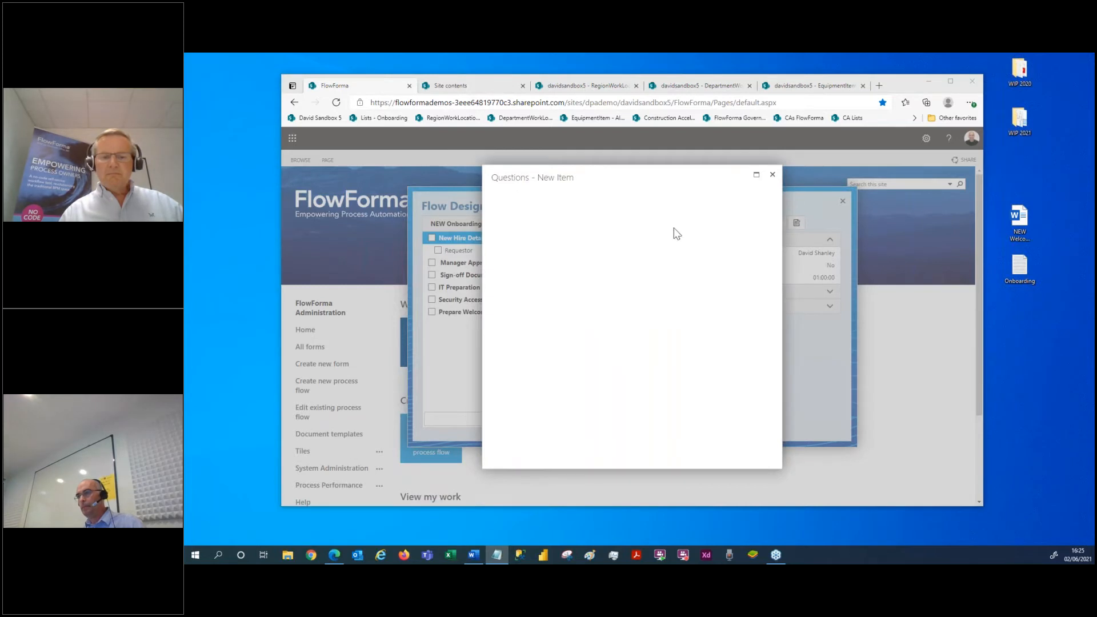
{"action": "left_click", "coordinate": [578, 166]}
{"action": "type", "text": "First Name"}
{"action": "scroll", "coordinate": [734, 463], "scroll_direction": "down", "scroll_amount": 2}
{"action": "left_click", "coordinate": [713, 481]}
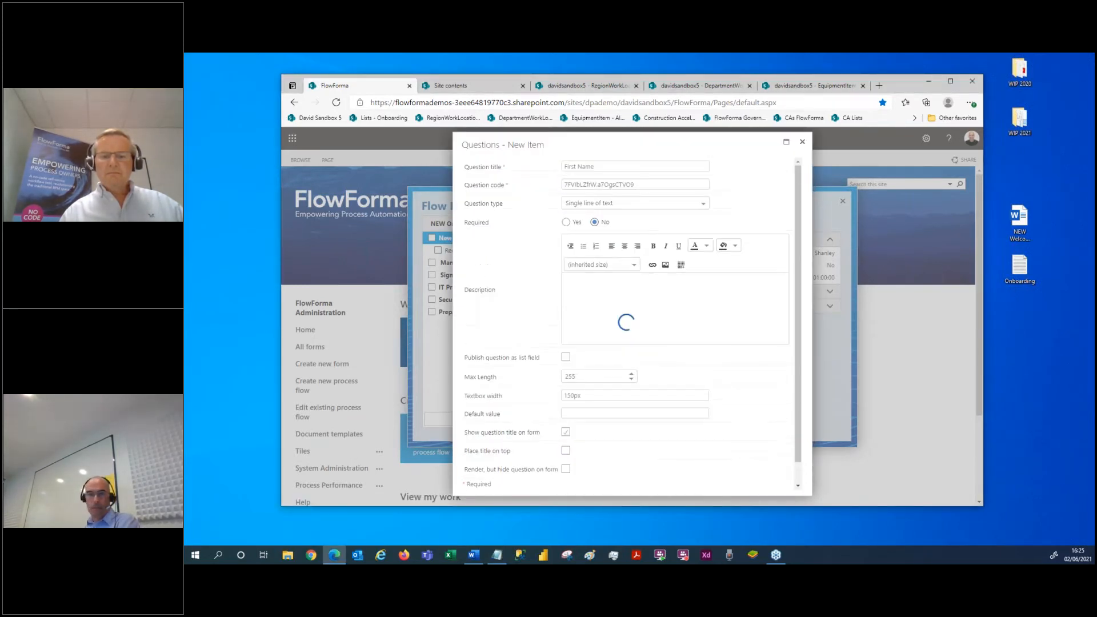
Step: Add a Last Name question to the New Hire Details step as a single line of text
{"action": "key", "text": "alt+Tab"}
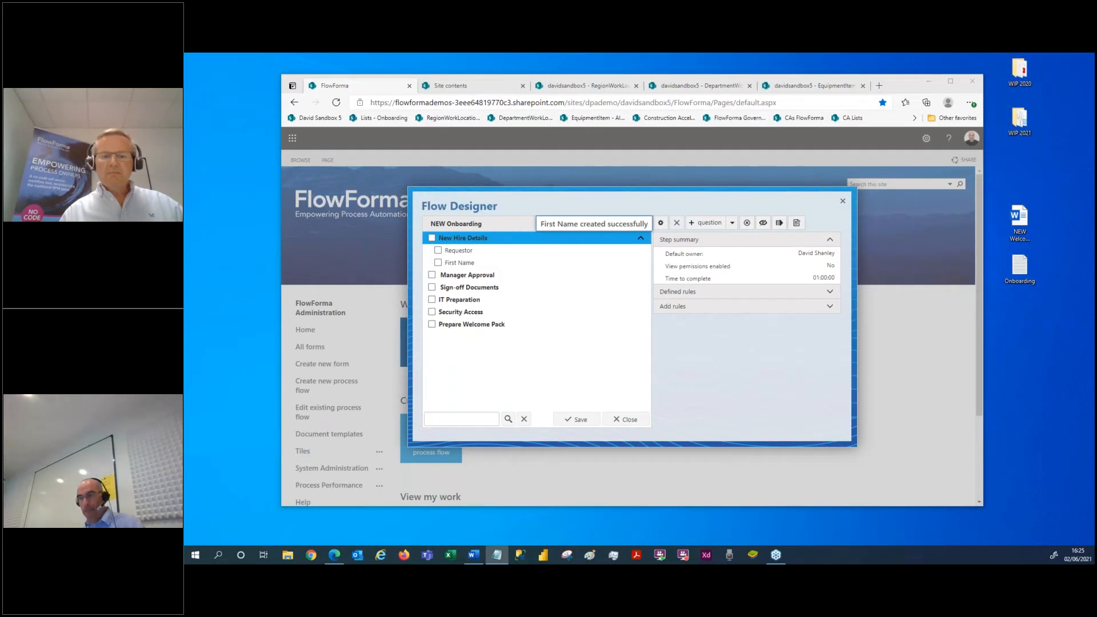
{"action": "left_click", "coordinate": [706, 223]}
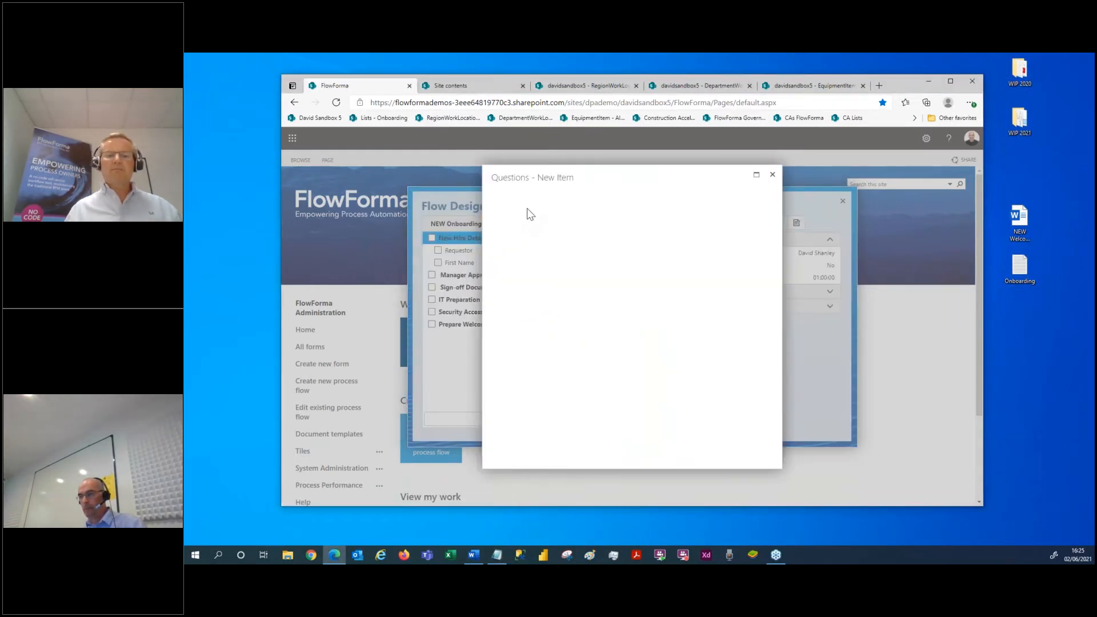
{"action": "type", "text": "Last Name"}
{"action": "scroll", "coordinate": [680, 407], "scroll_direction": "down", "scroll_amount": 3}
{"action": "left_click", "coordinate": [711, 478]}
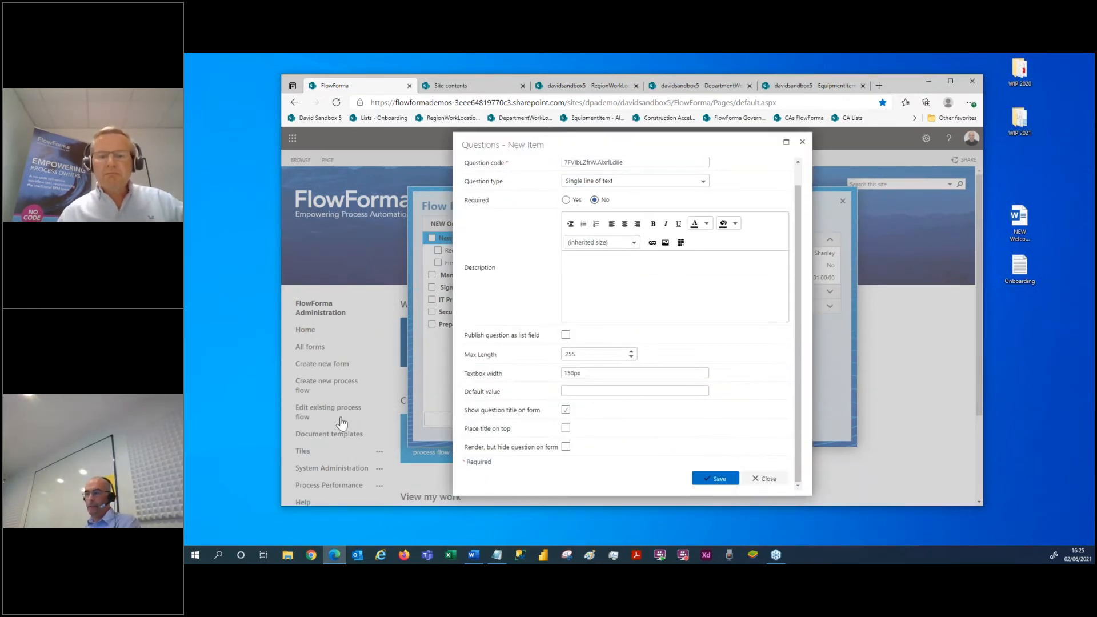
Step: Create a Primary Language question in the New Hire Details step and set its type to Lookup
{"action": "key", "text": "alt+Tab"}
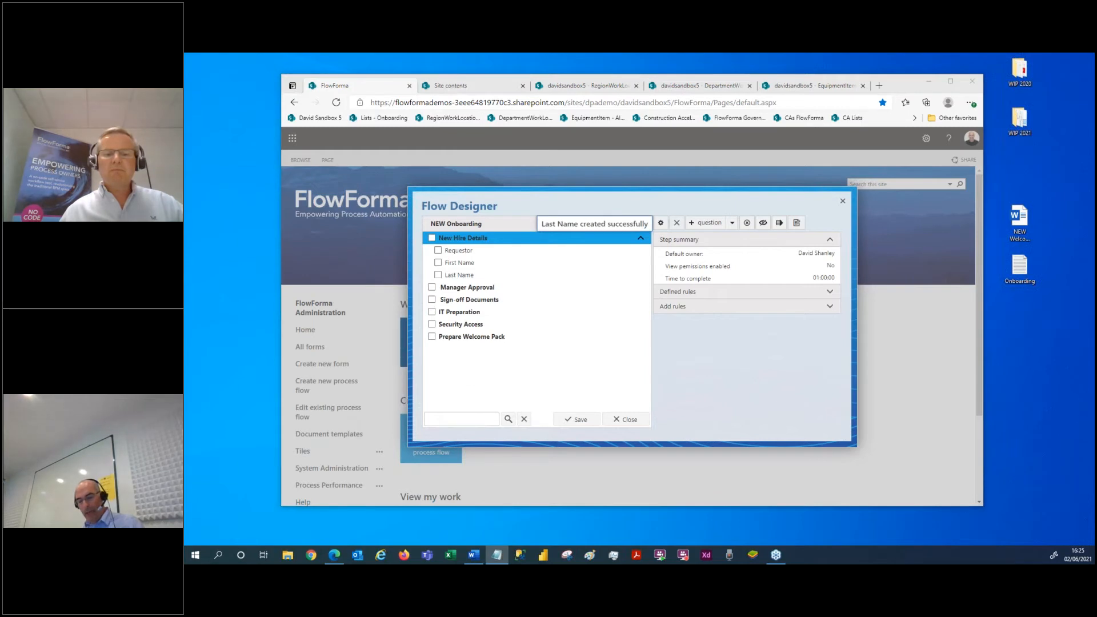
{"action": "left_click", "coordinate": [707, 223]}
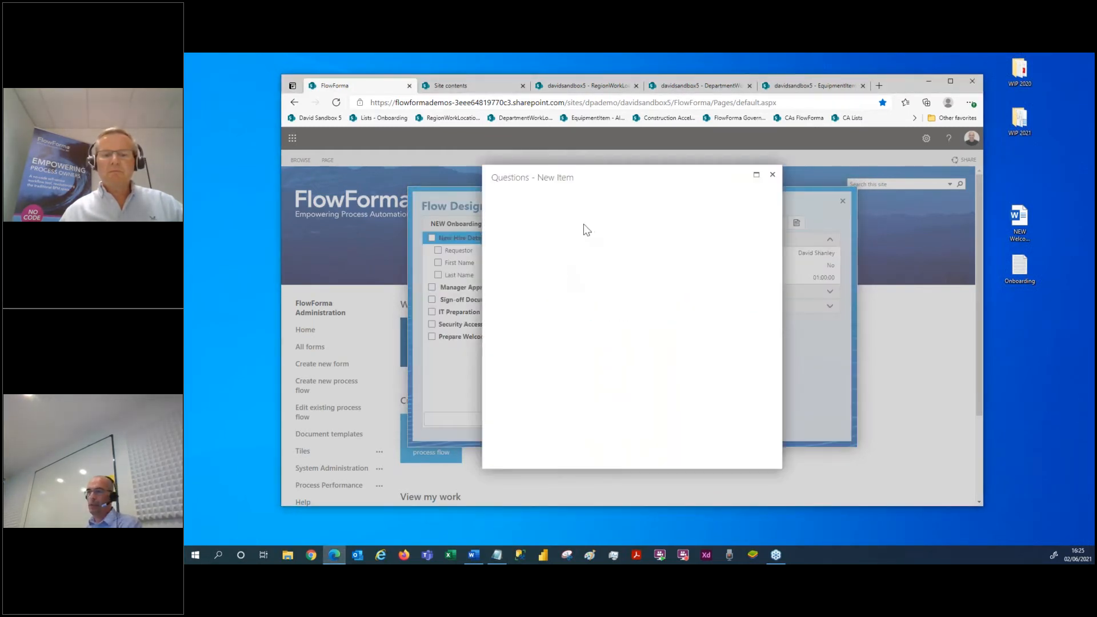
{"action": "type", "text": "Primary Language"}
{"action": "left_click", "coordinate": [631, 204]}
{"action": "scroll", "coordinate": [616, 260], "scroll_direction": "down", "scroll_amount": 2}
{"action": "left_click", "coordinate": [577, 294]}
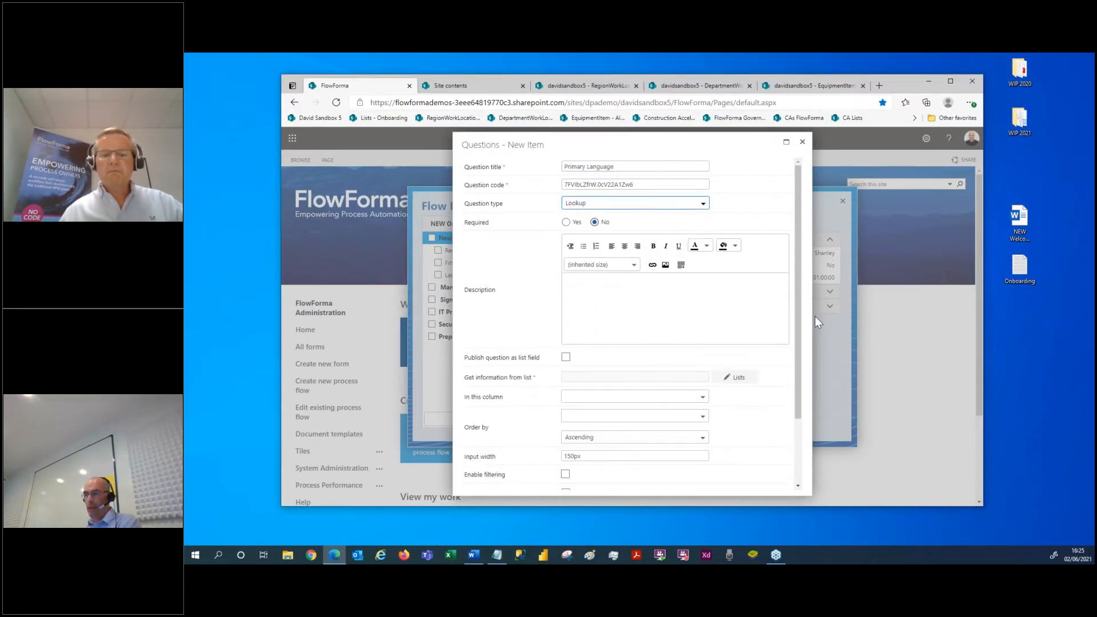
Step: Source the Primary Language lookup from the PrimaryLanguage list on the davidsandbox5 site, and save the question
{"action": "left_click", "coordinate": [739, 375]}
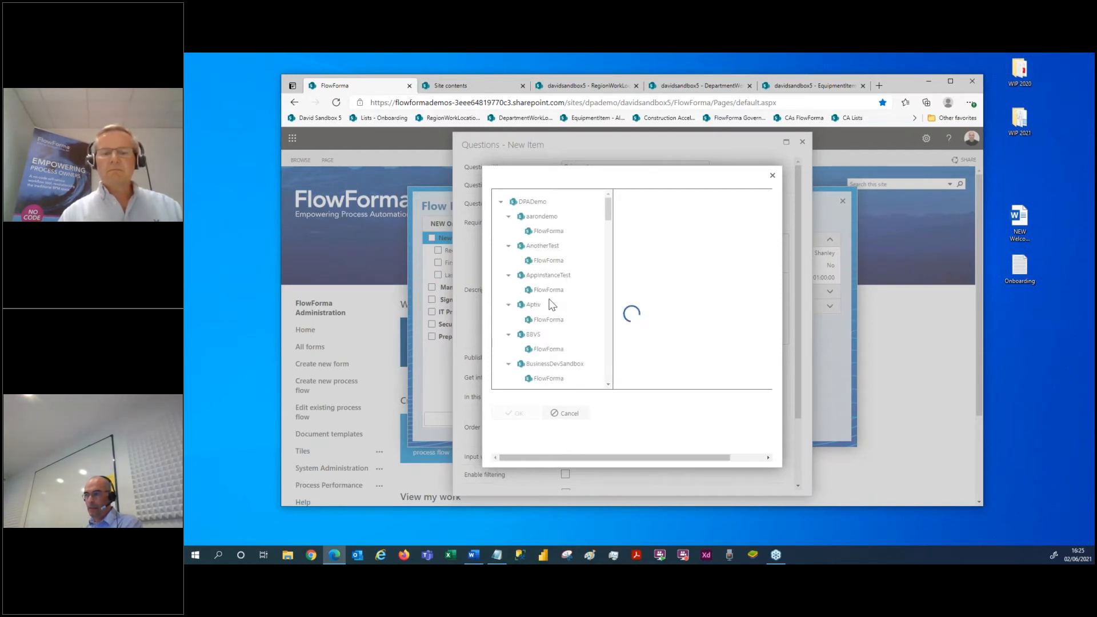
{"action": "scroll", "coordinate": [539, 306], "scroll_direction": "down", "scroll_amount": 2}
{"action": "scroll", "coordinate": [539, 303], "scroll_direction": "down", "scroll_amount": 3}
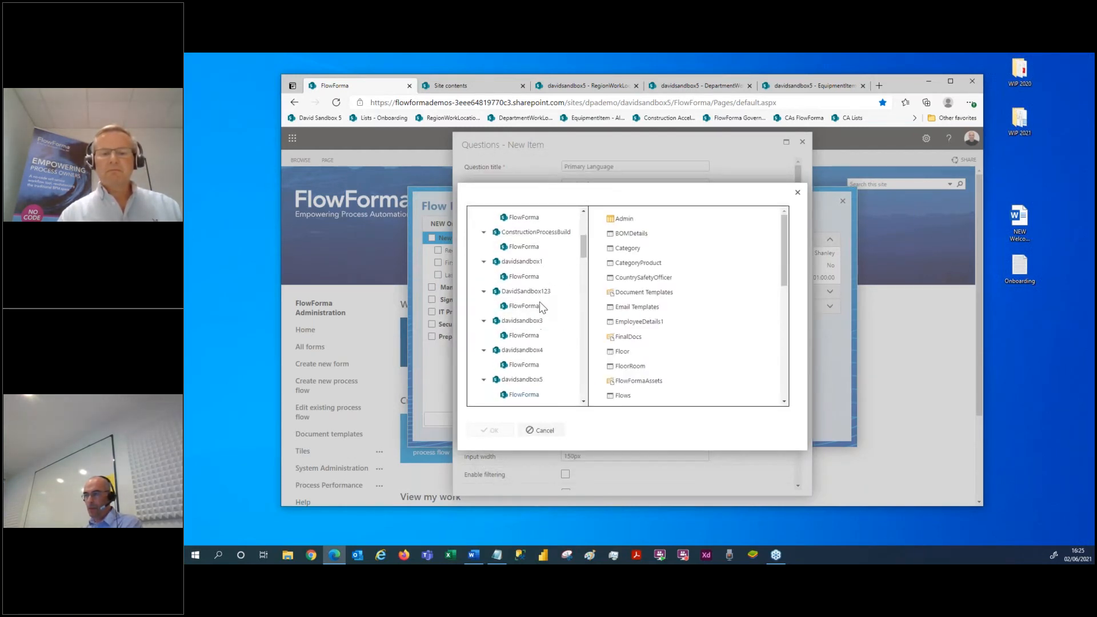
{"action": "left_click", "coordinate": [530, 320]}
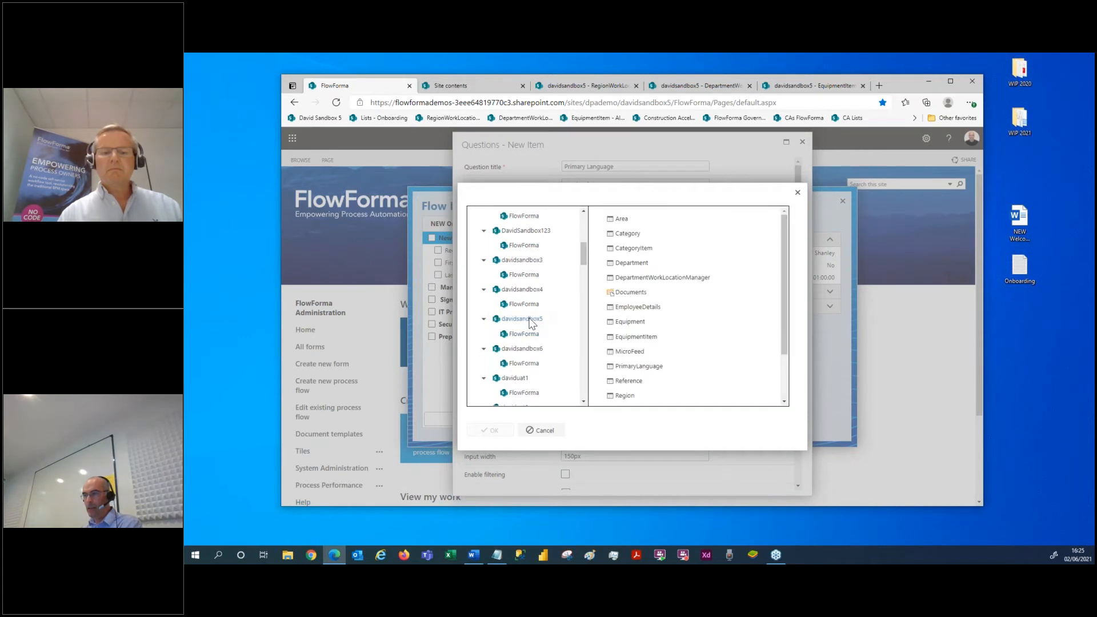
{"action": "scroll", "coordinate": [676, 342], "scroll_direction": "down", "scroll_amount": 1}
{"action": "left_click", "coordinate": [640, 337]}
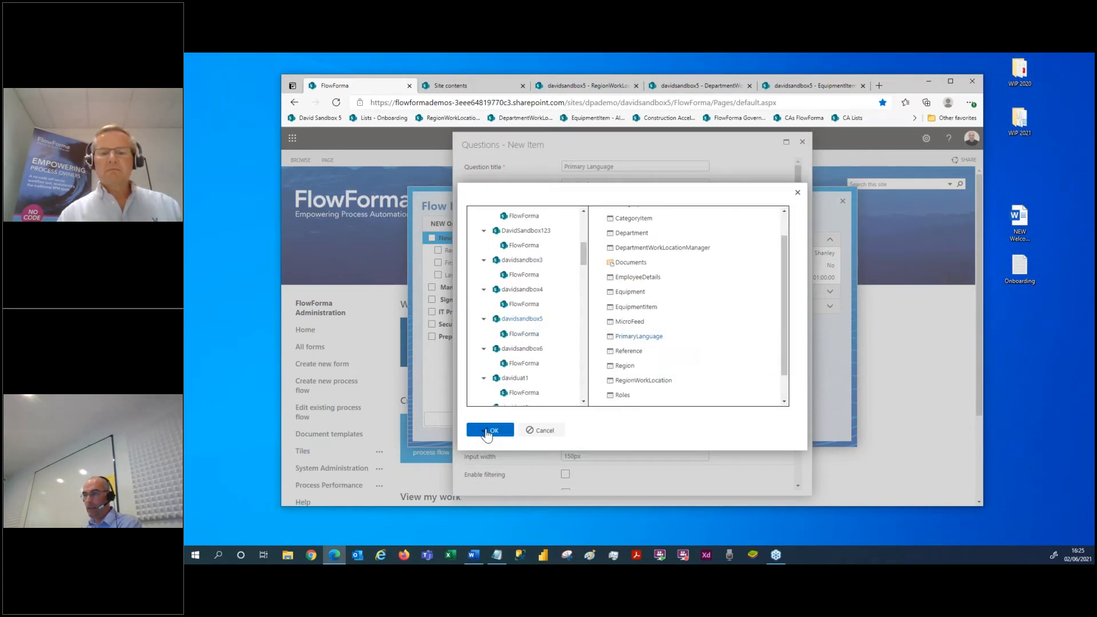
{"action": "left_click", "coordinate": [488, 430]}
{"action": "scroll", "coordinate": [611, 316], "scroll_direction": "down", "scroll_amount": 2}
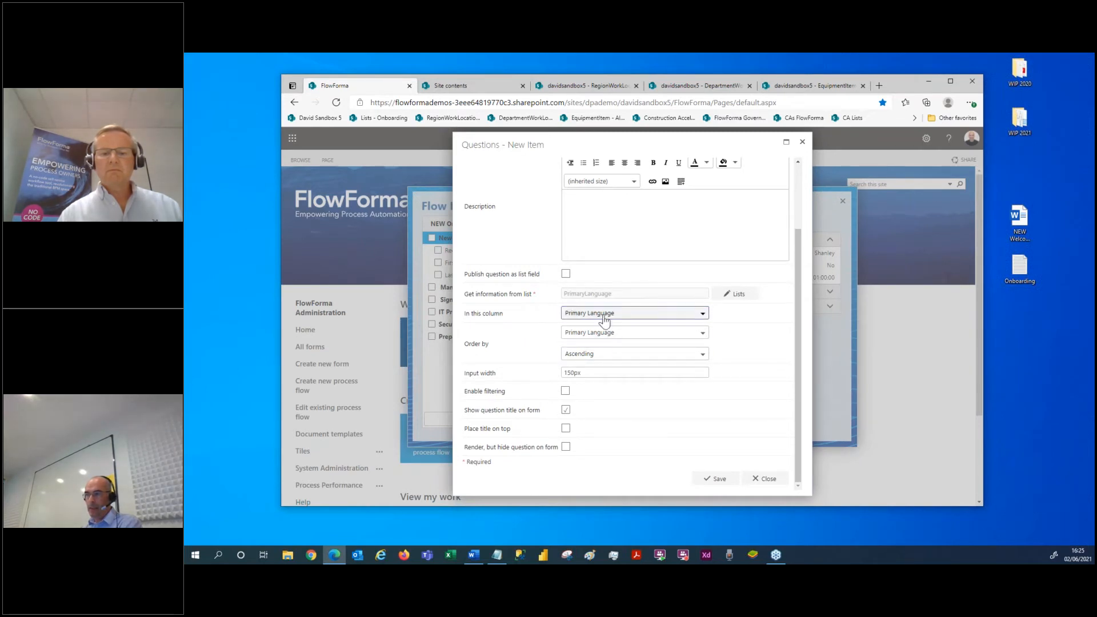
{"action": "left_click", "coordinate": [716, 480]}
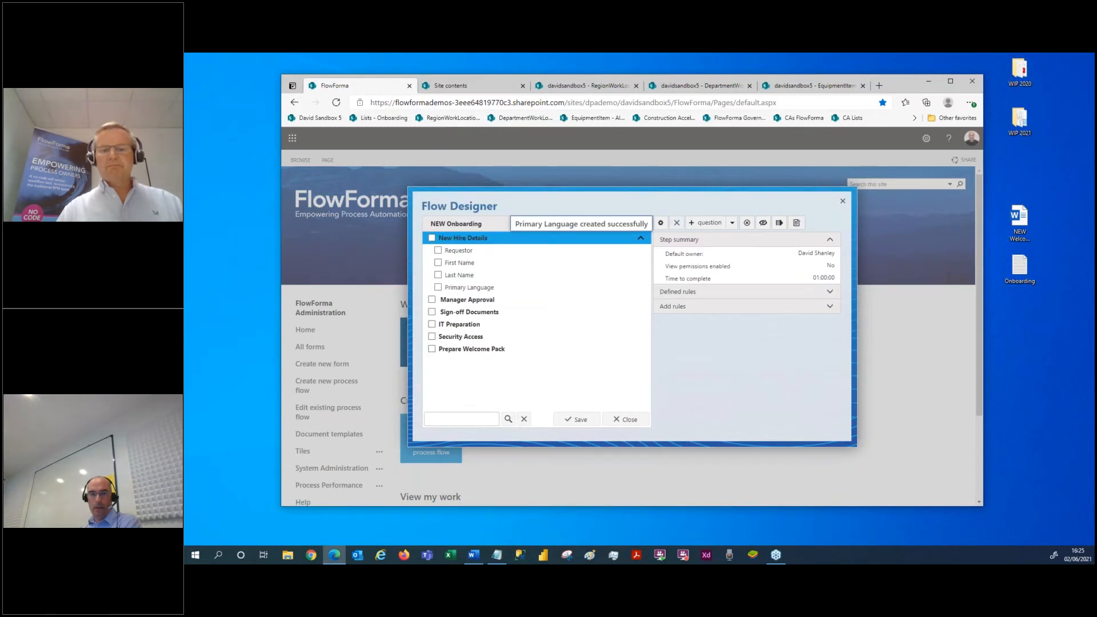
Step: Add a question titled Other to the New Hire Details step as a single line of text
{"action": "key", "text": "alt+Tab"}
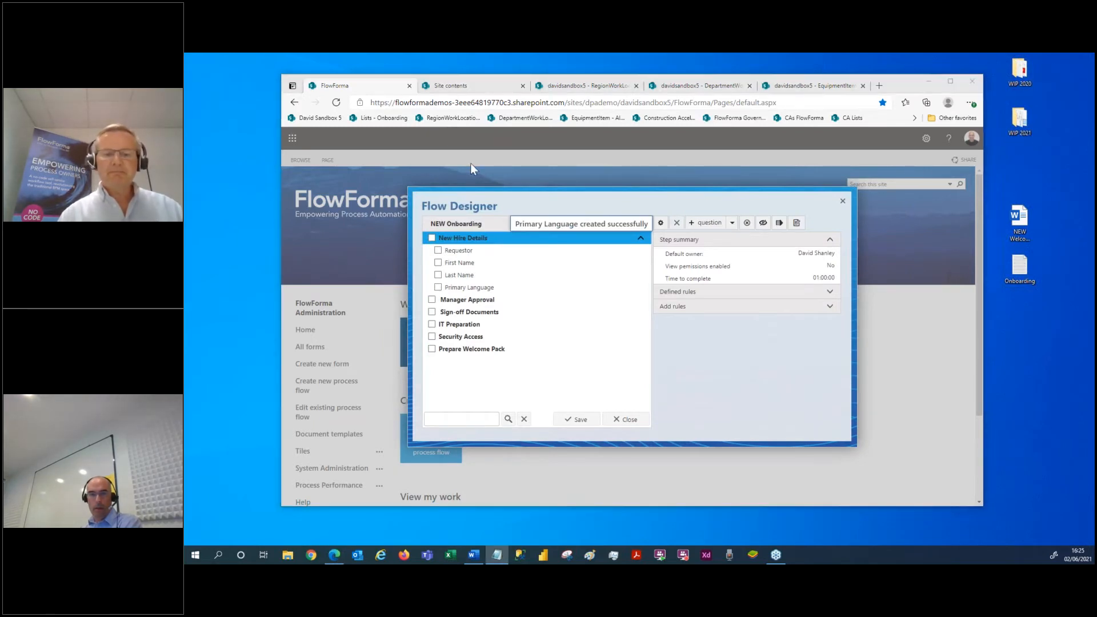
{"action": "left_click", "coordinate": [706, 226]}
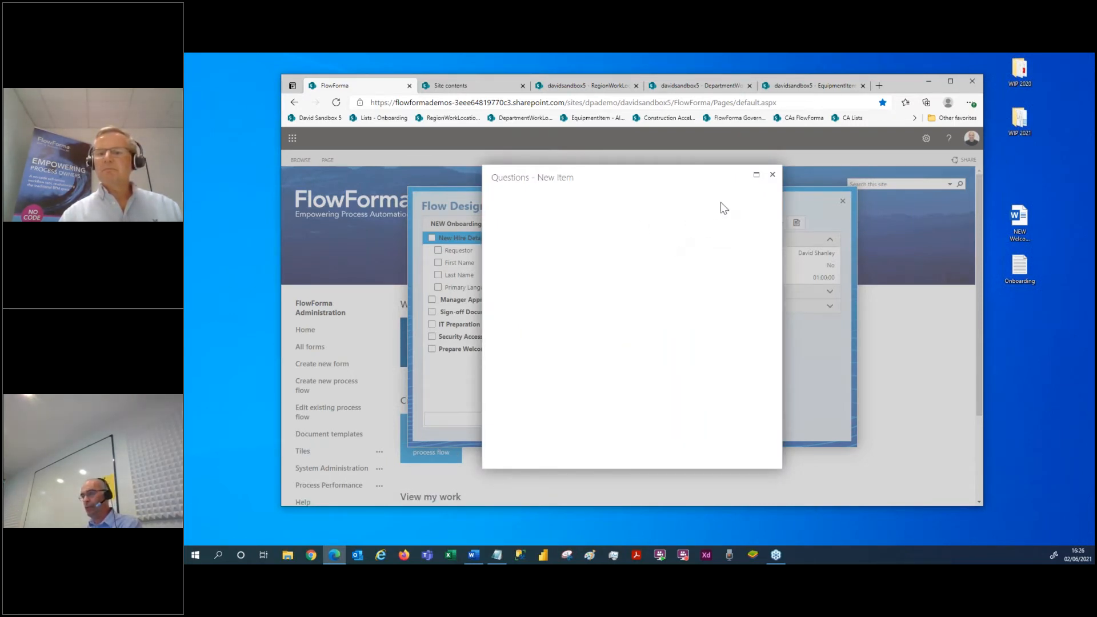
{"action": "left_click", "coordinate": [772, 174]}
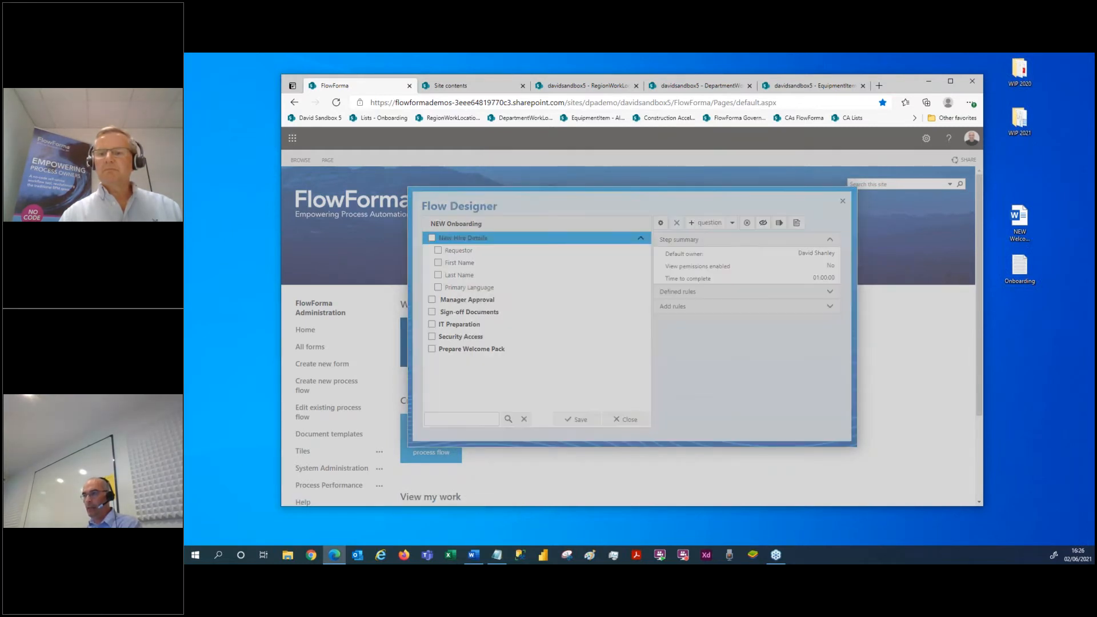
{"action": "left_click", "coordinate": [697, 221]}
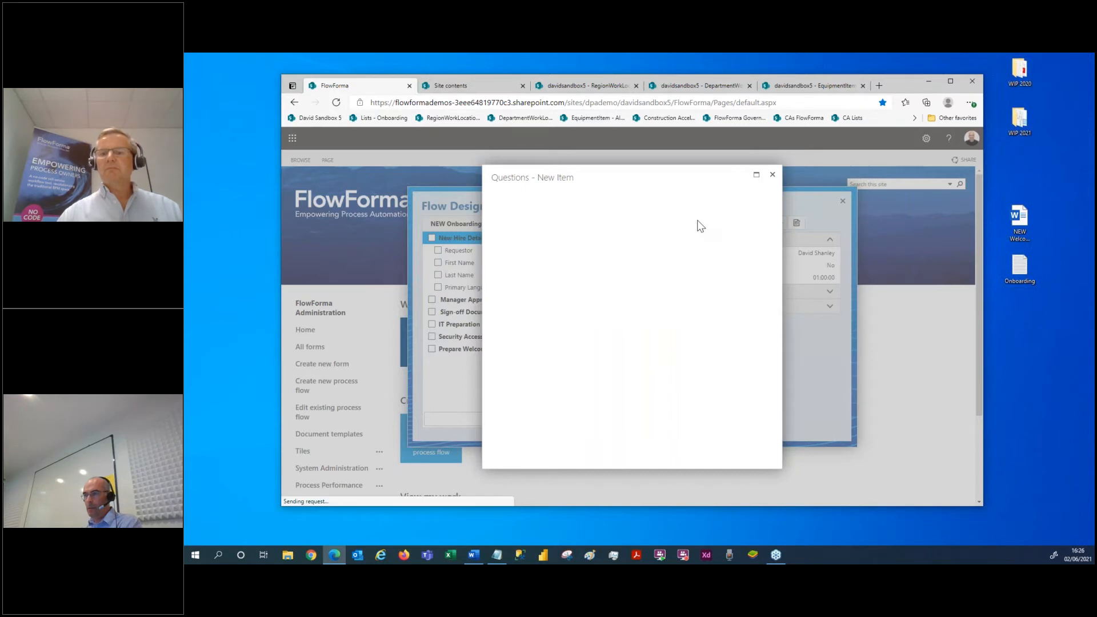
{"action": "type", "text": "Other"}
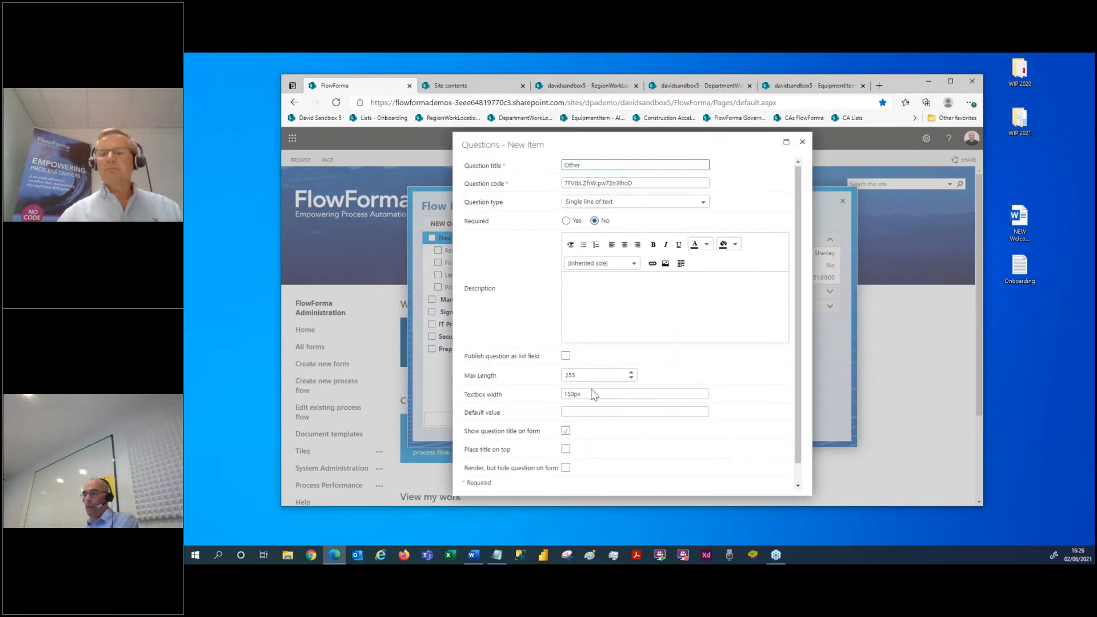
{"action": "scroll", "coordinate": [656, 434], "scroll_direction": "down", "scroll_amount": 1}
{"action": "left_click", "coordinate": [717, 480]}
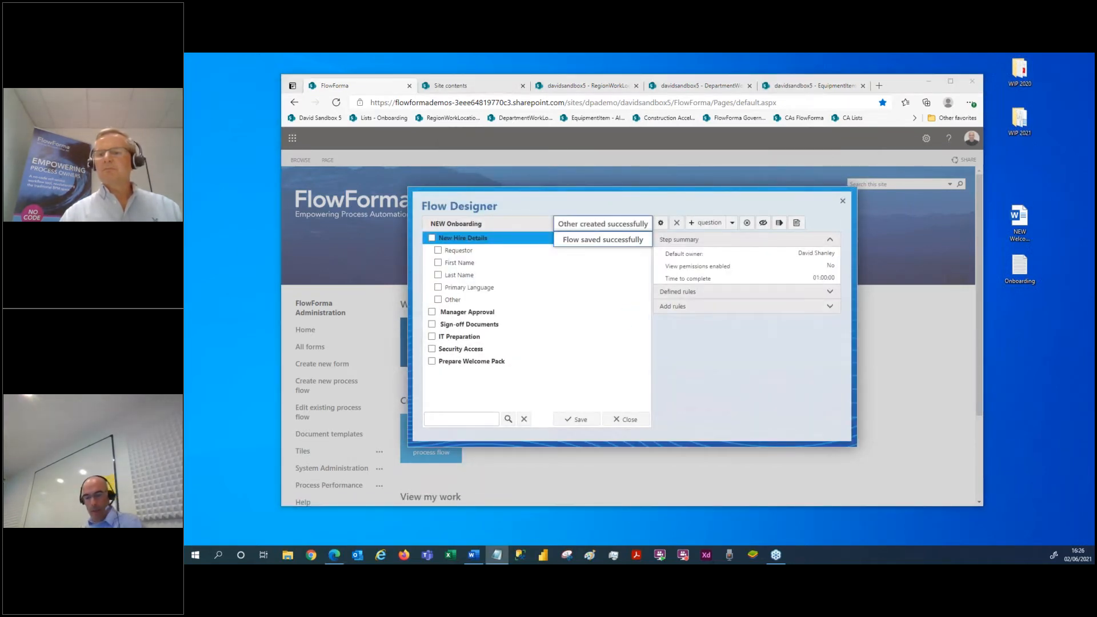
Step: Add an Email question to the New Hire Details step as a single line of text
{"action": "left_click", "coordinate": [702, 223]}
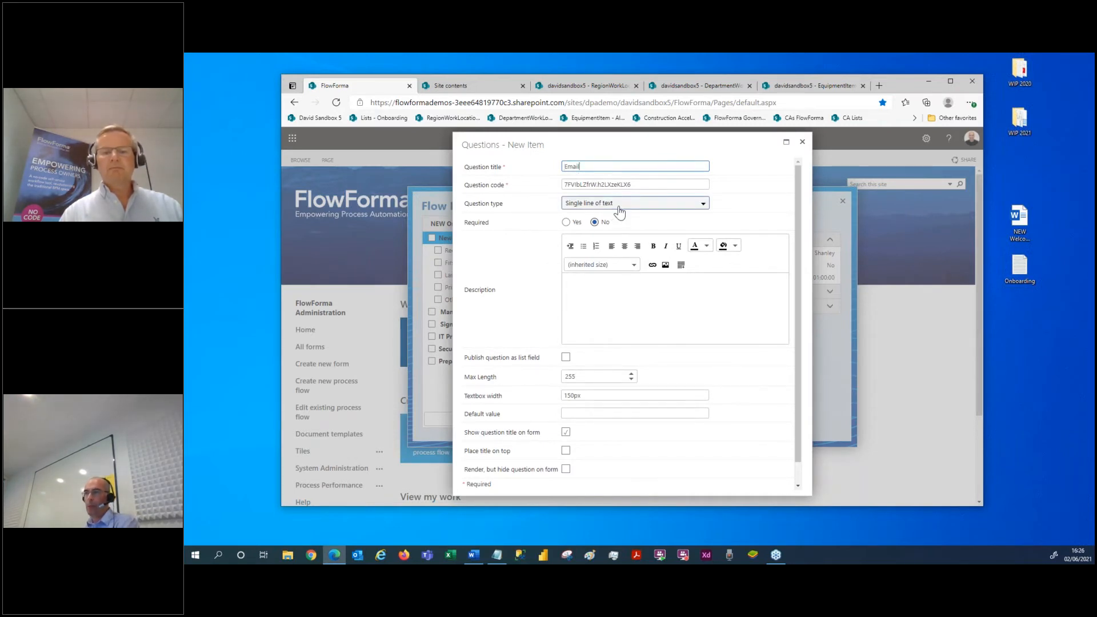
{"action": "scroll", "coordinate": [734, 457], "scroll_direction": "down", "scroll_amount": 2}
{"action": "left_click", "coordinate": [717, 477]}
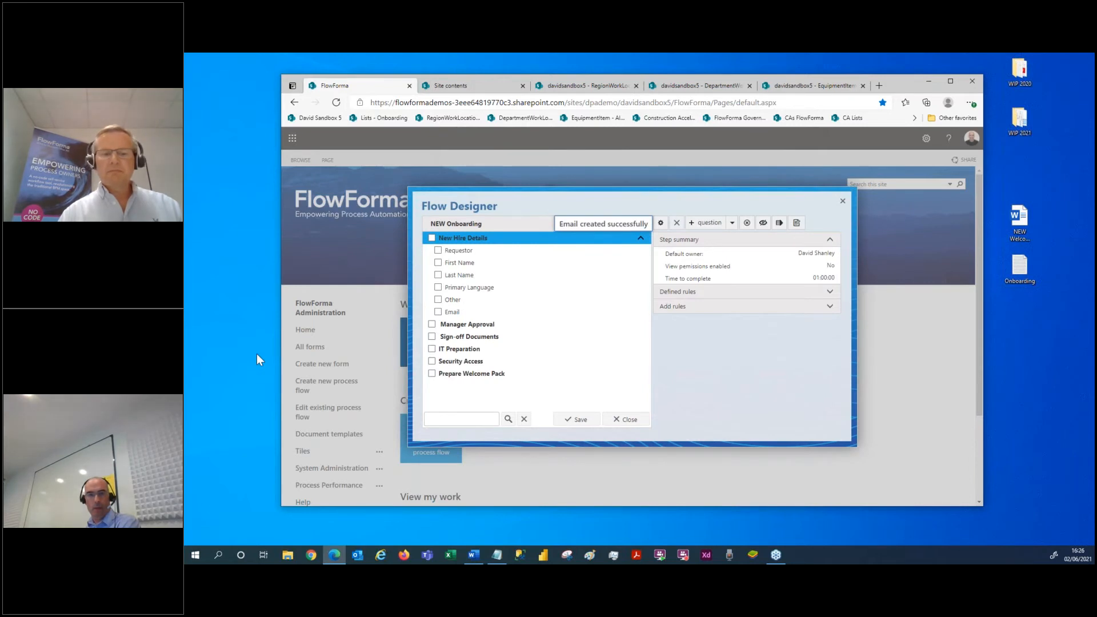
Step: Add a Confirm Email question to the New Hire Details step as a single line of text
{"action": "key", "text": "alt+Tab"}
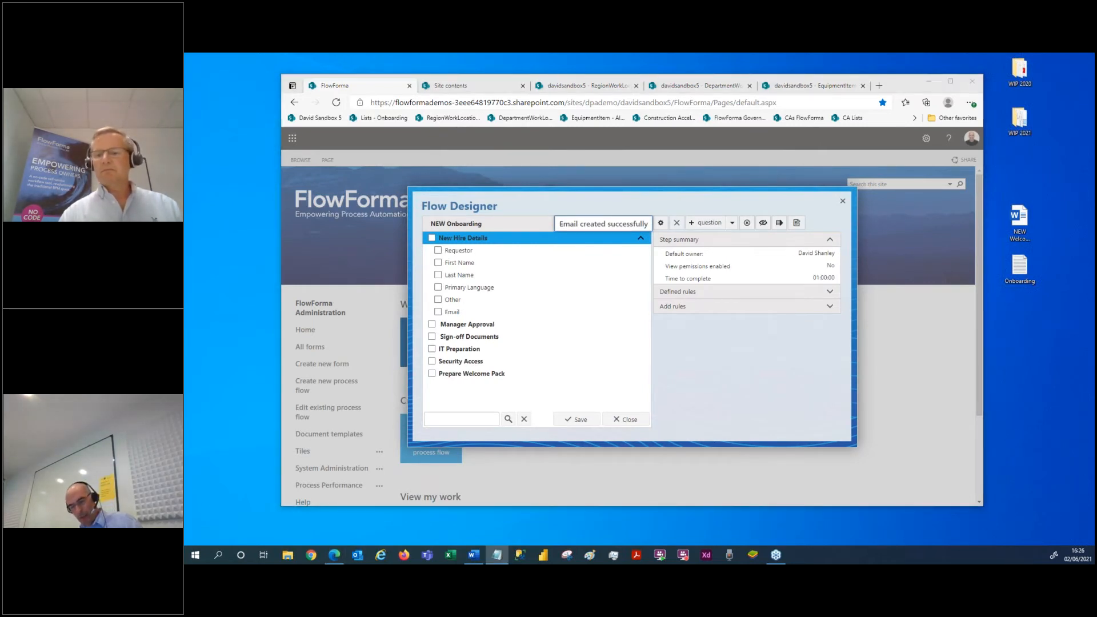
{"action": "left_click", "coordinate": [701, 224]}
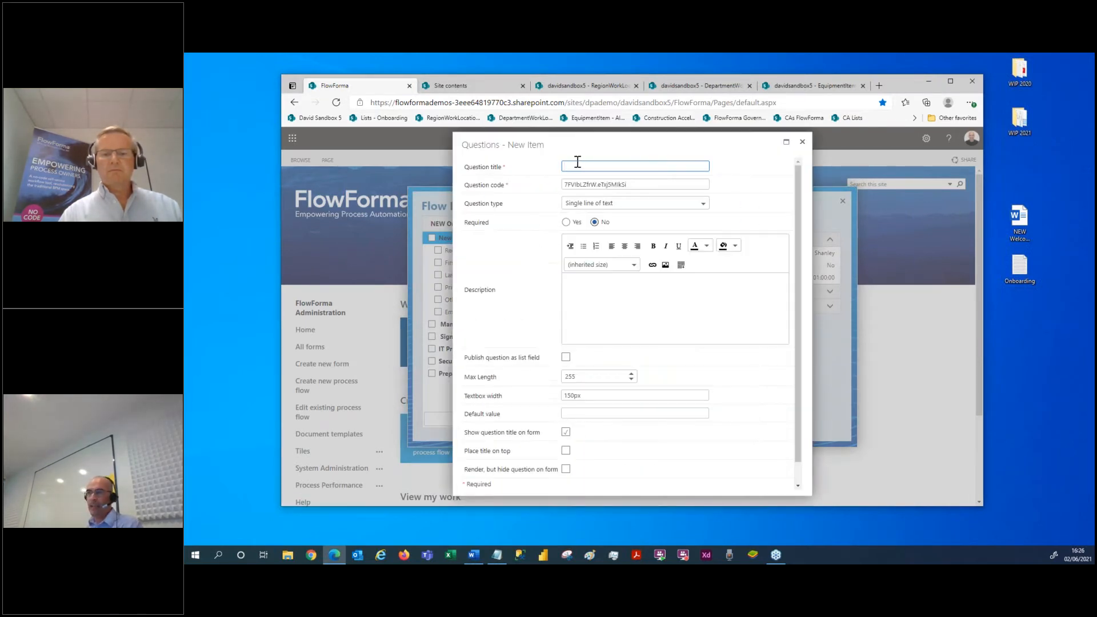
{"action": "type", "text": "Confirm Email"}
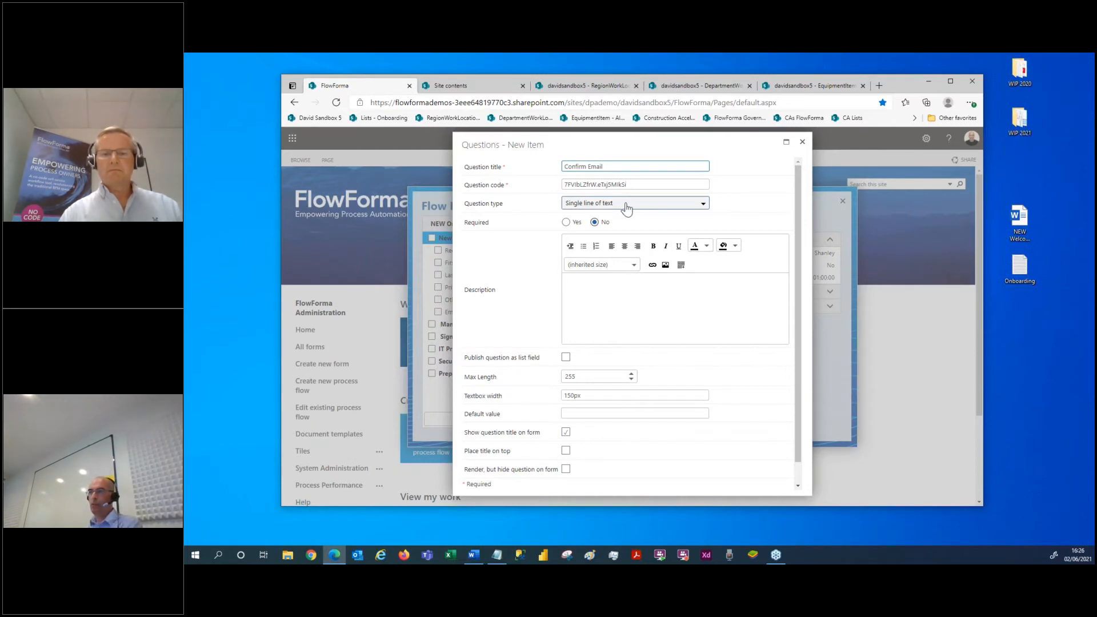
{"action": "scroll", "coordinate": [739, 473], "scroll_direction": "down", "scroll_amount": 1}
{"action": "left_click", "coordinate": [718, 478]}
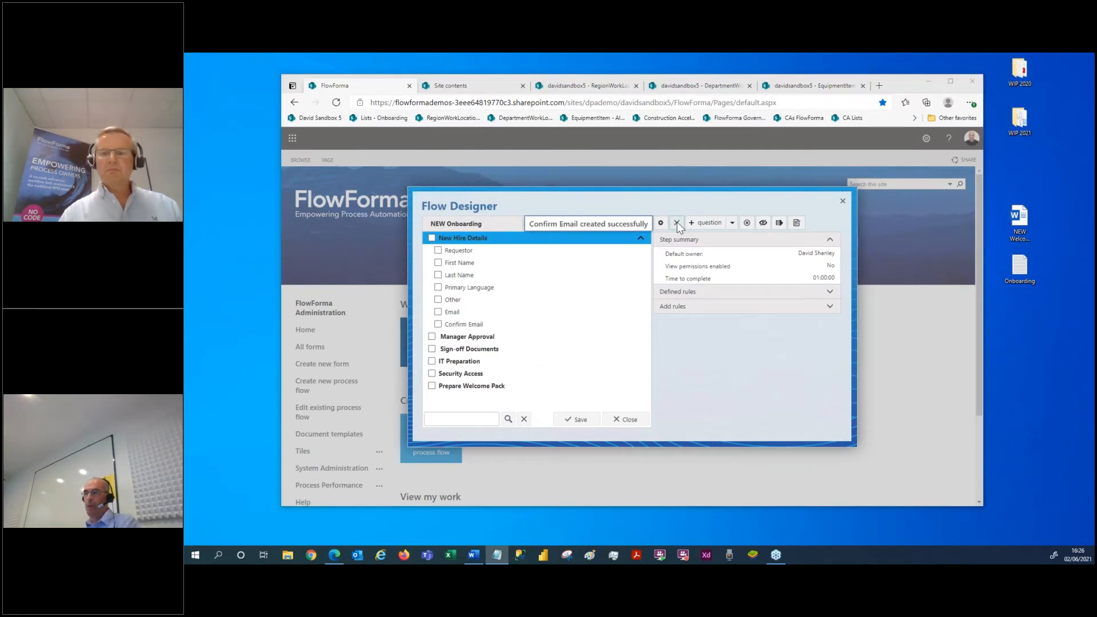
Step: Add a Job Title question to the New Hire Details step as a single line of text
{"action": "left_click", "coordinate": [705, 223]}
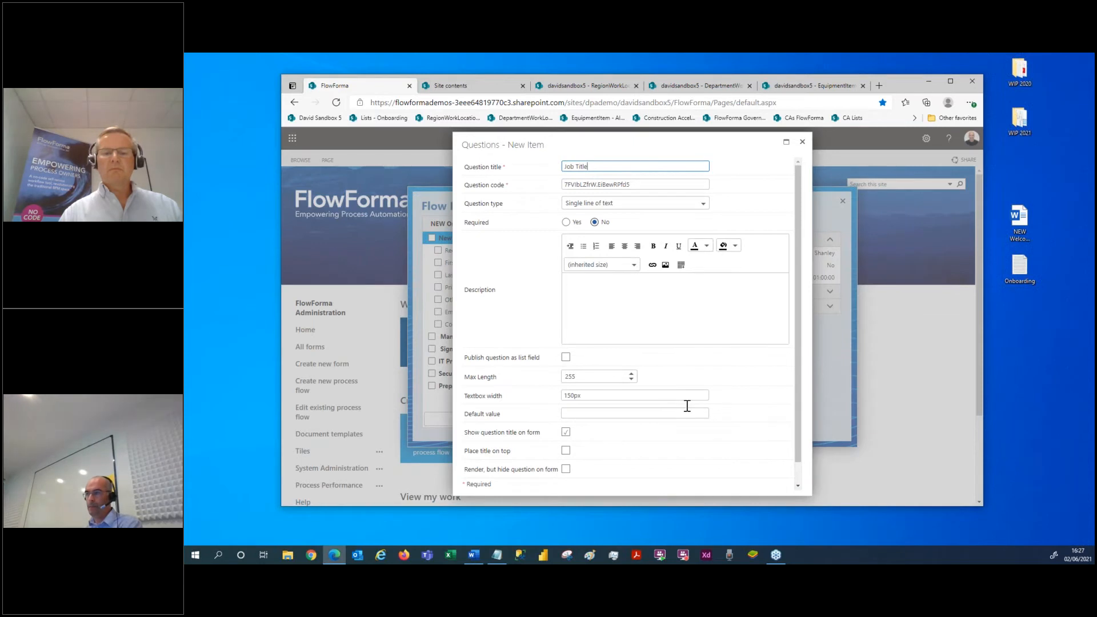
{"action": "type", "text": "Job Title"}
{"action": "scroll", "coordinate": [687, 405], "scroll_direction": "down", "scroll_amount": 1}
{"action": "left_click", "coordinate": [708, 478]}
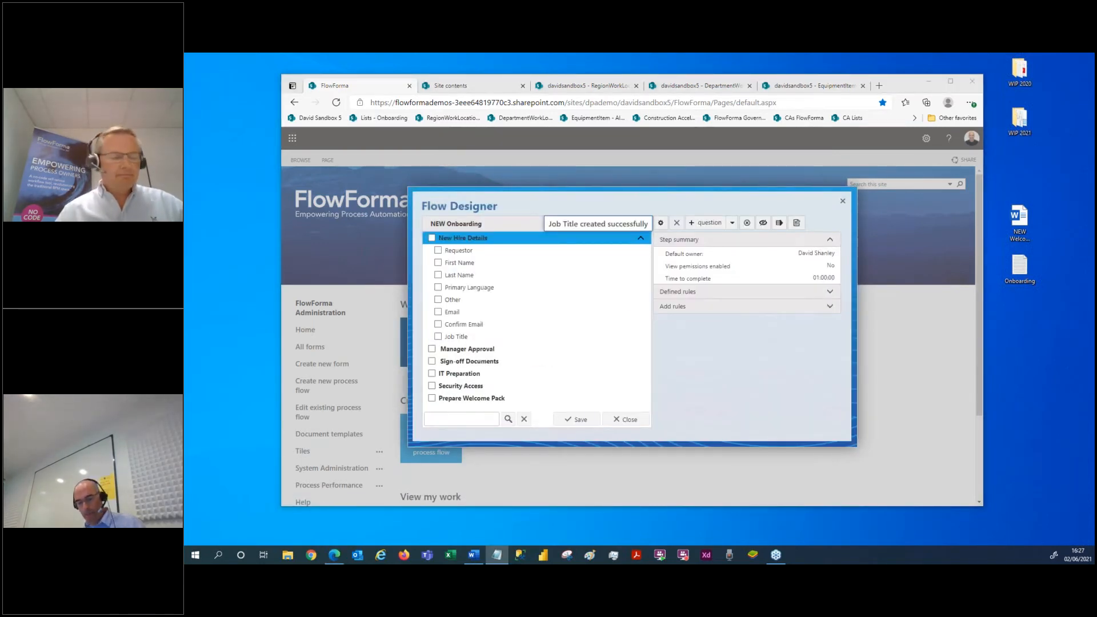
Step: Start a new New Hire Details question titled Region and make it a Lookup
{"action": "left_click", "coordinate": [707, 223]}
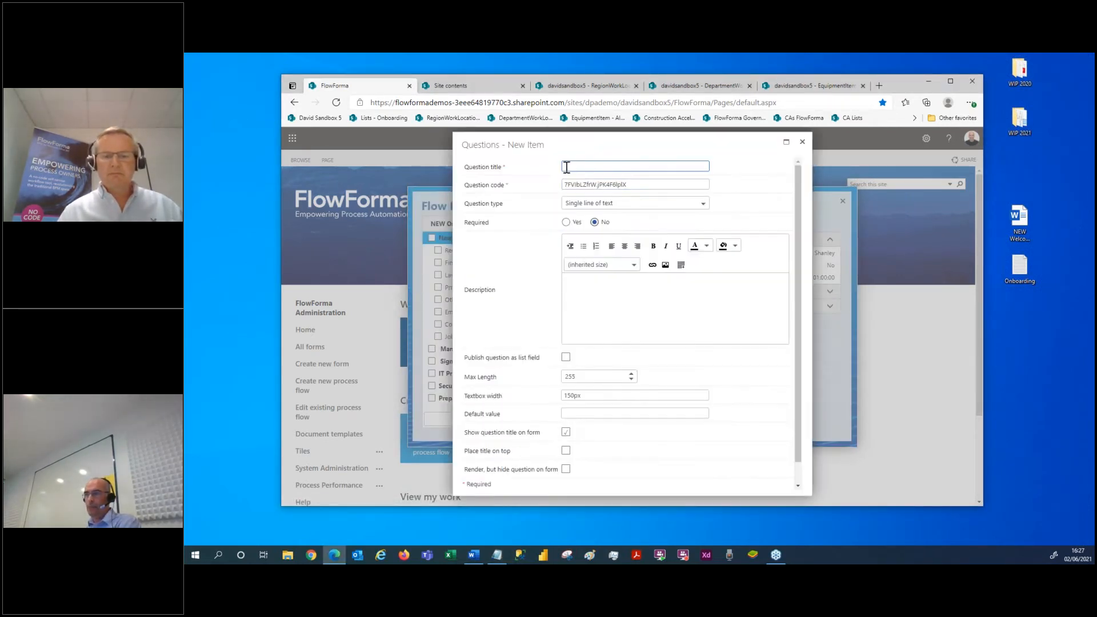
{"action": "type", "text": "Region"}
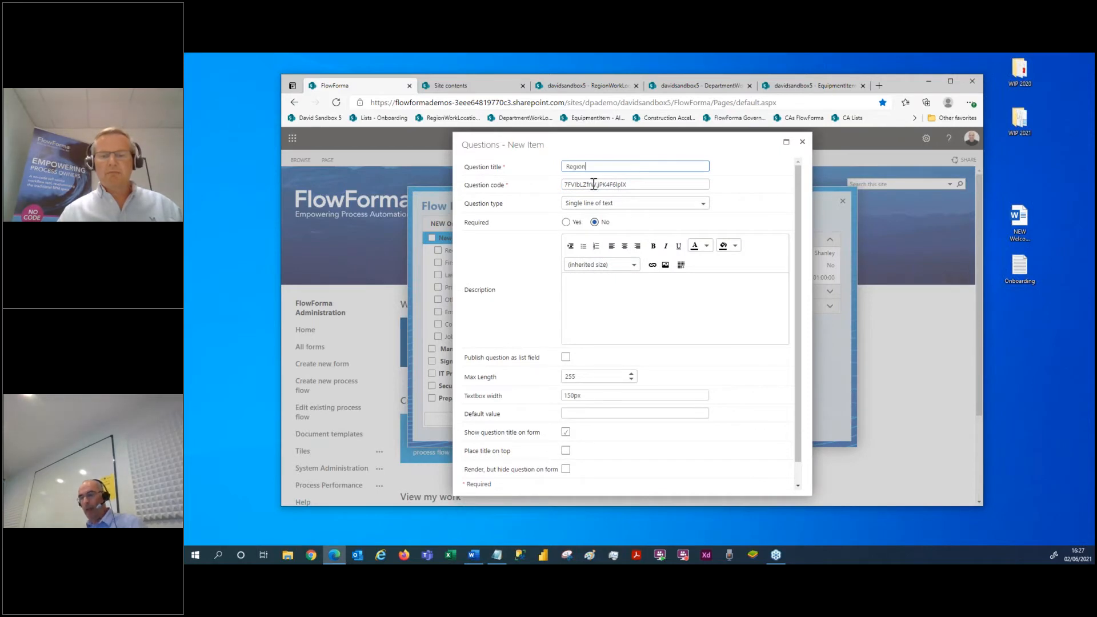
{"action": "left_click", "coordinate": [628, 204]}
{"action": "scroll", "coordinate": [618, 260], "scroll_direction": "down", "scroll_amount": 2}
{"action": "left_click", "coordinate": [599, 284]}
Step: Source the Region lookup from the Region list on the davidsandbox5 site, and save the question
{"action": "scroll", "coordinate": [615, 307], "scroll_direction": "down", "scroll_amount": 2}
{"action": "left_click", "coordinate": [736, 296]}
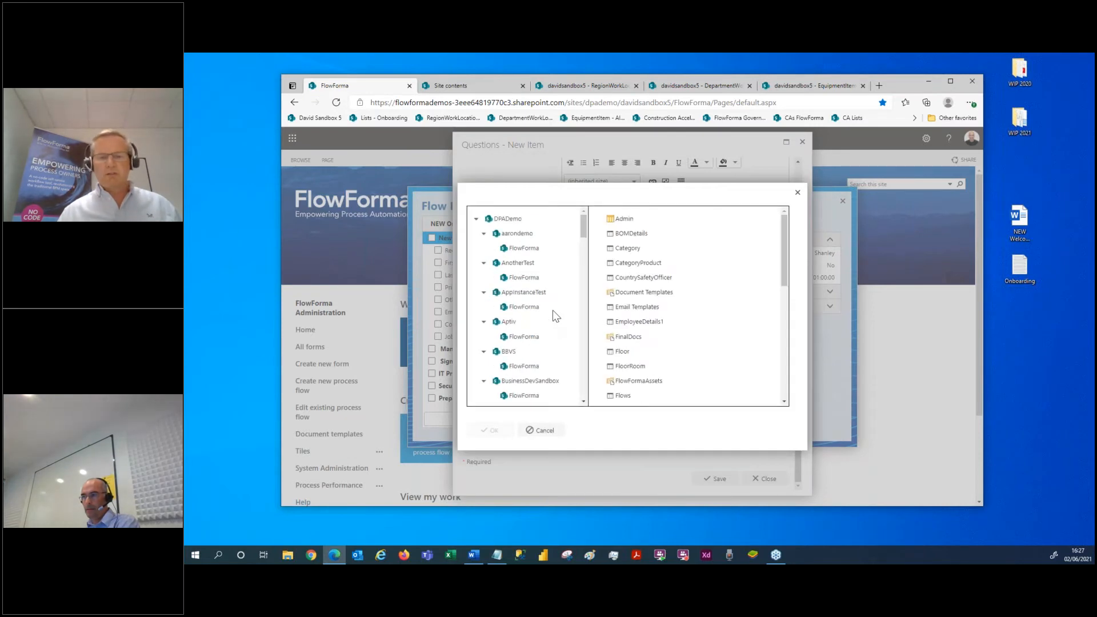
{"action": "scroll", "coordinate": [552, 315], "scroll_direction": "down", "scroll_amount": 5}
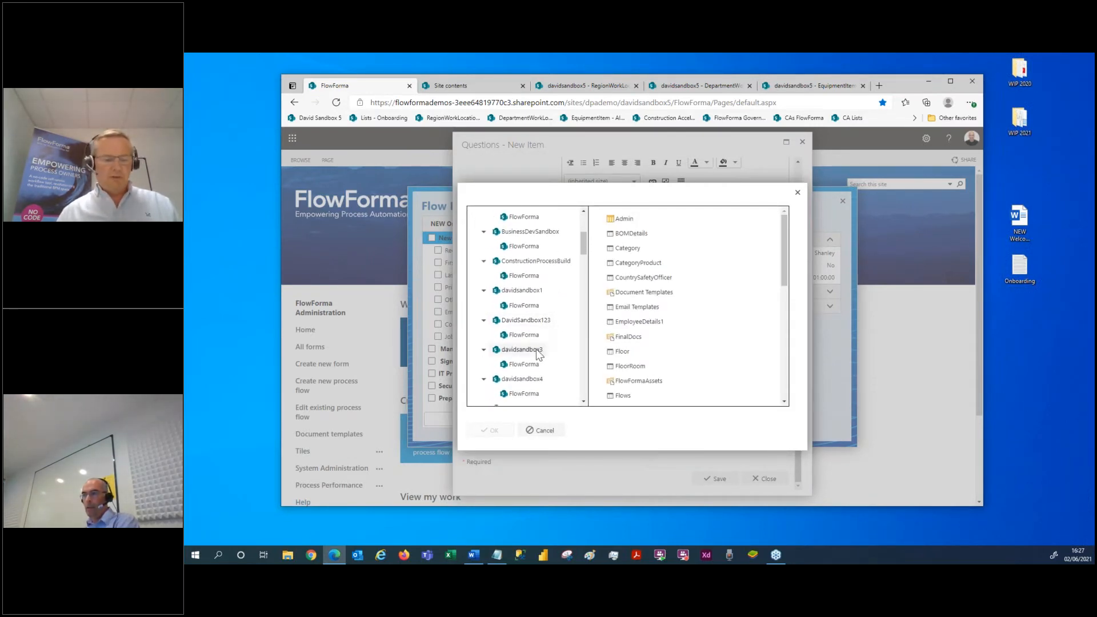
{"action": "scroll", "coordinate": [538, 343], "scroll_direction": "down", "scroll_amount": 3}
{"action": "left_click", "coordinate": [521, 318]}
{"action": "scroll", "coordinate": [650, 296], "scroll_direction": "down", "scroll_amount": 2}
{"action": "left_click", "coordinate": [625, 365]}
{"action": "left_click", "coordinate": [497, 432]}
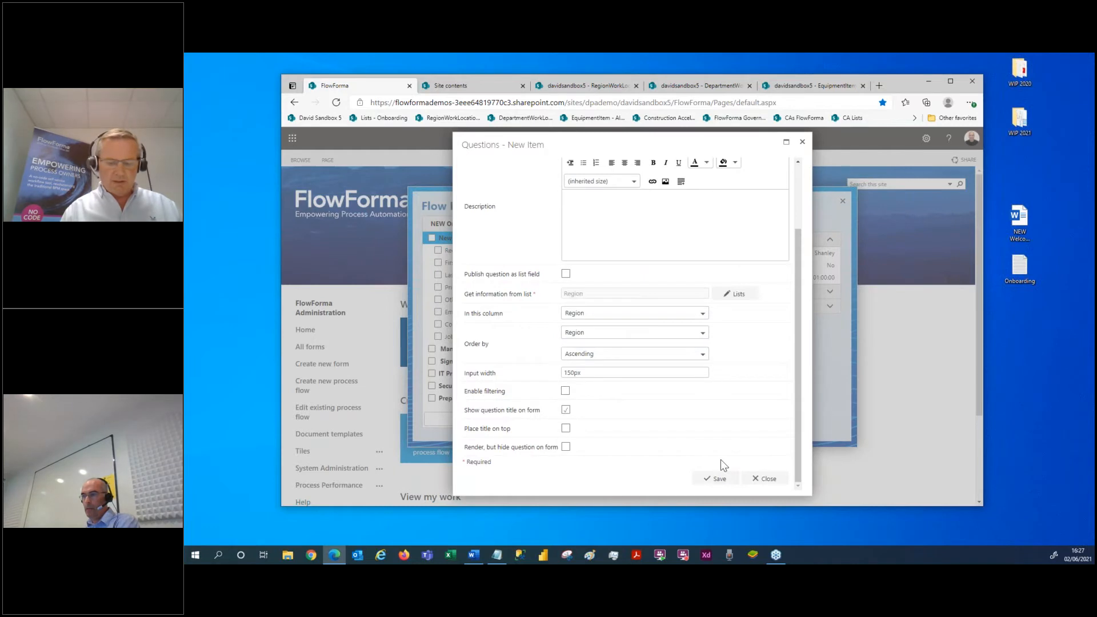
{"action": "left_click", "coordinate": [719, 479]}
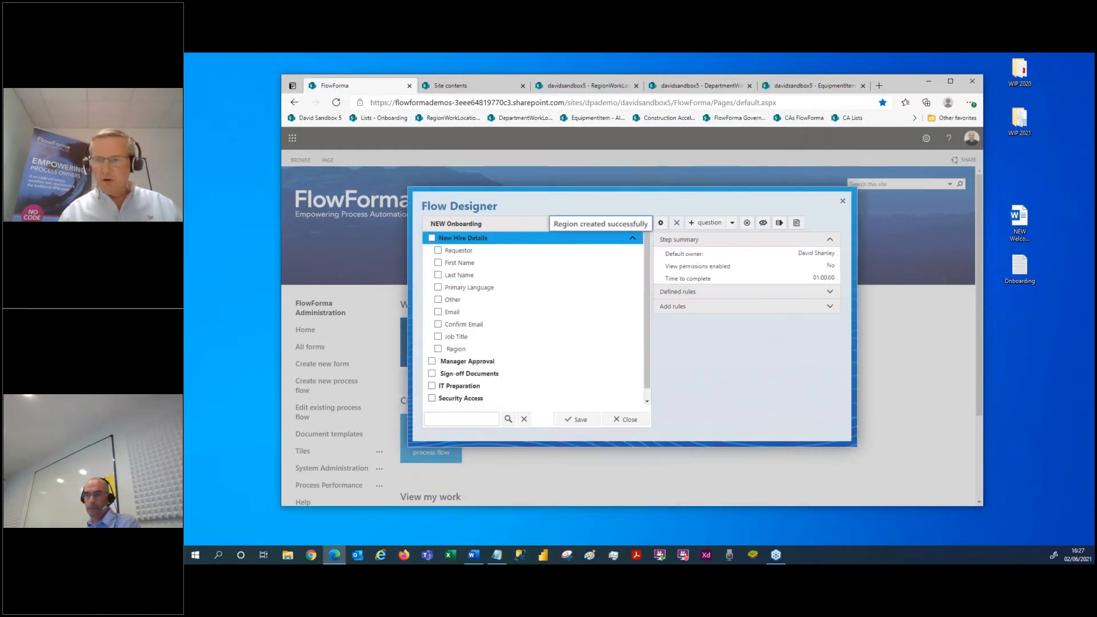
Step: Start a new New Hire Details question titled Work Location and make it a Lookup
{"action": "key", "text": "alt+Tab"}
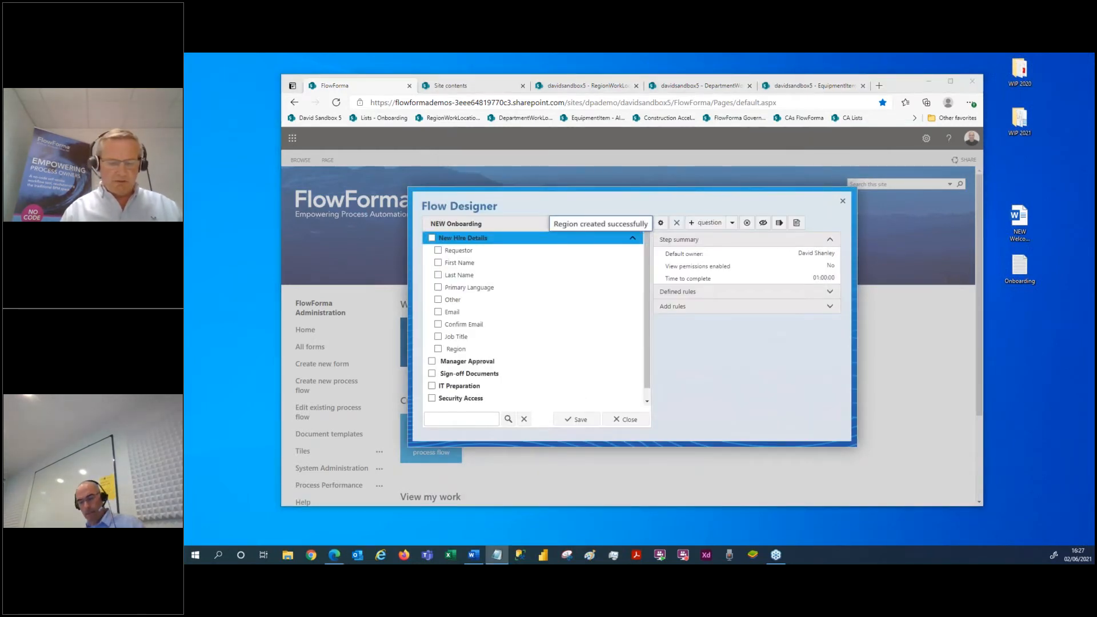
{"action": "left_click", "coordinate": [708, 223]}
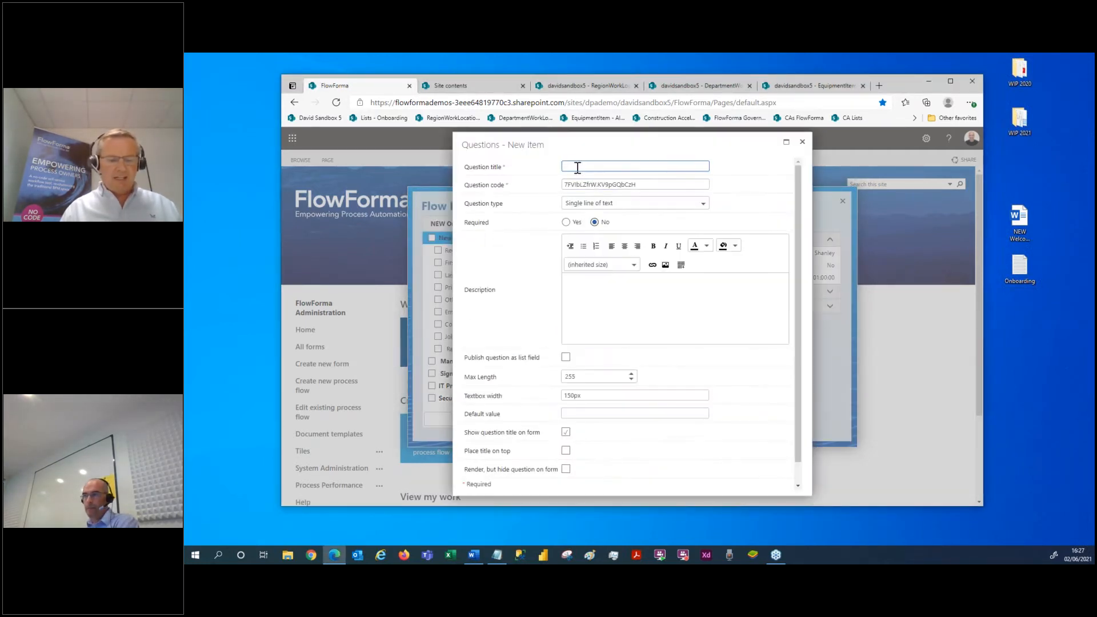
{"action": "type", "text": "Work Location"}
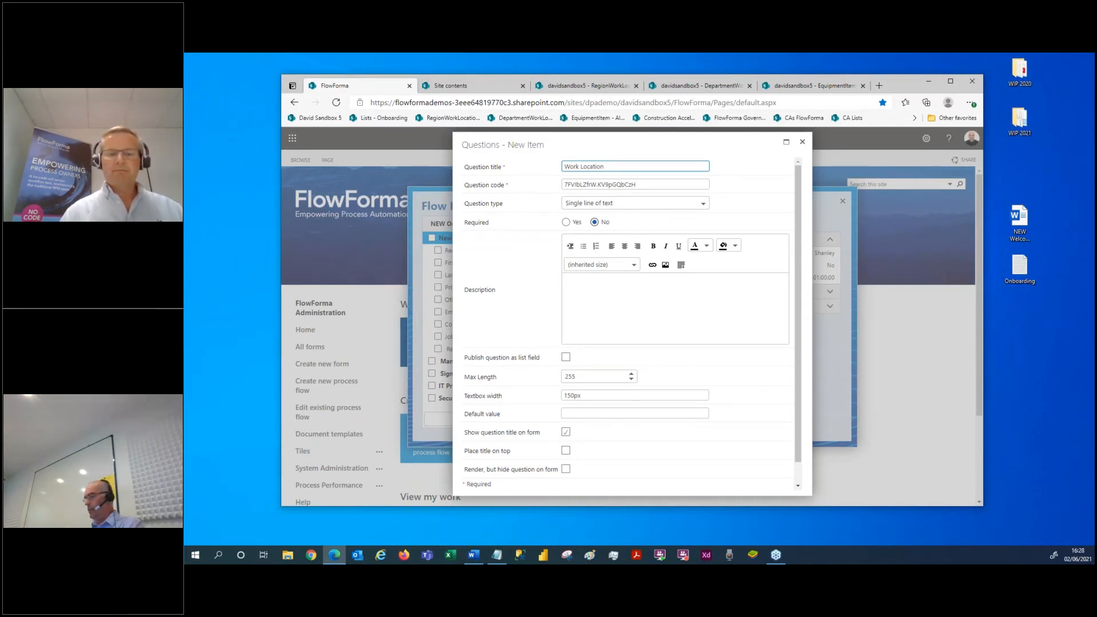
{"action": "left_click", "coordinate": [607, 207]}
{"action": "scroll", "coordinate": [601, 276], "scroll_direction": "down", "scroll_amount": 1}
{"action": "scroll", "coordinate": [591, 286], "scroll_direction": "down", "scroll_amount": 1}
{"action": "left_click", "coordinate": [570, 266]}
{"action": "scroll", "coordinate": [552, 280], "scroll_direction": "down", "scroll_amount": 2}
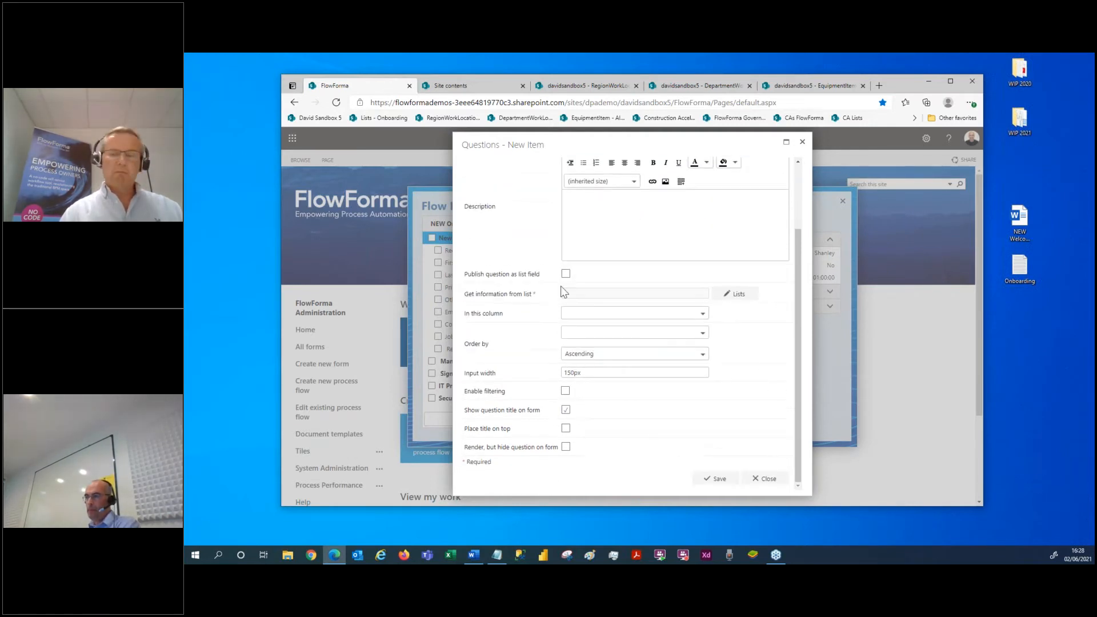
{"action": "scroll", "coordinate": [744, 321], "scroll_direction": "up", "scroll_amount": 3}
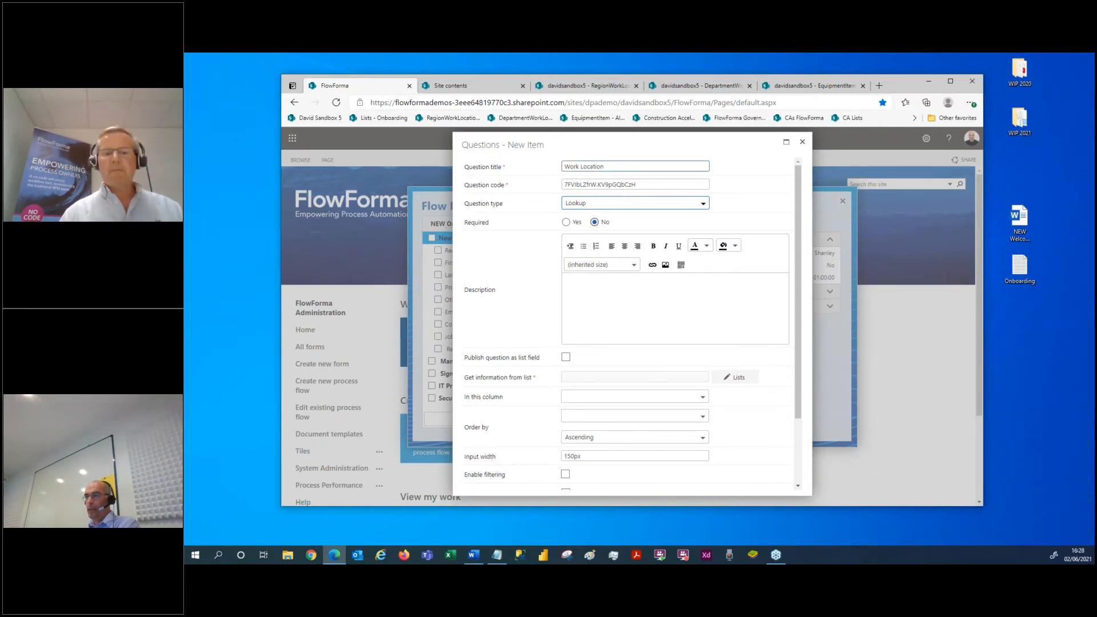
Step: Review the RegionWorkLocation list in SharePoint and set it, from the davidsandbox5 site, as the Work Location lookup's source
{"action": "scroll", "coordinate": [649, 266], "scroll_direction": "down", "scroll_amount": 3}
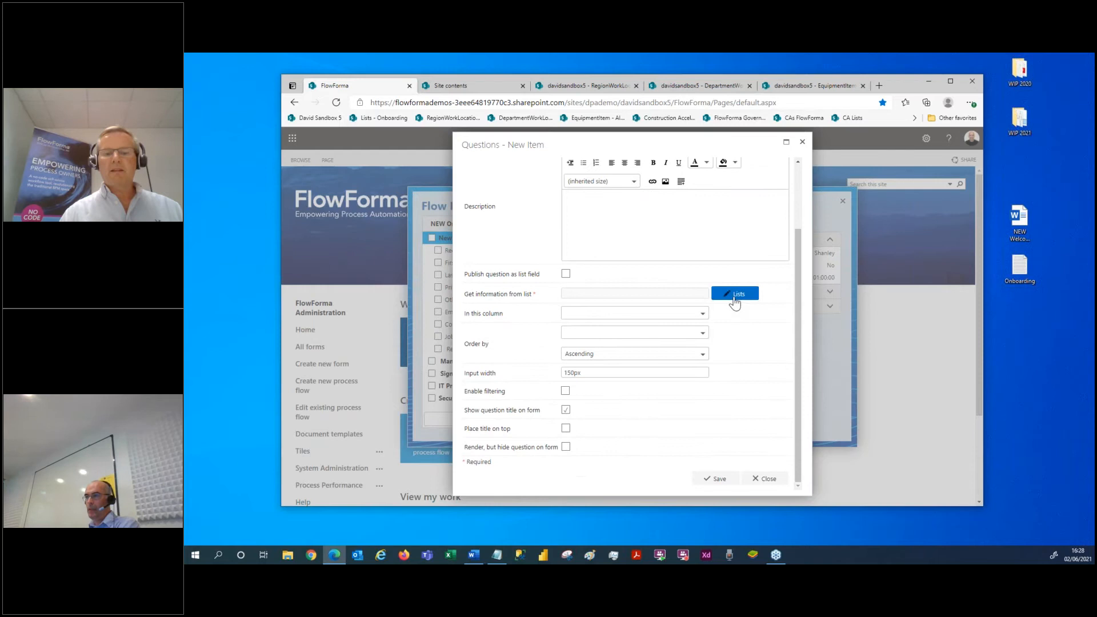
{"action": "left_click", "coordinate": [735, 294]}
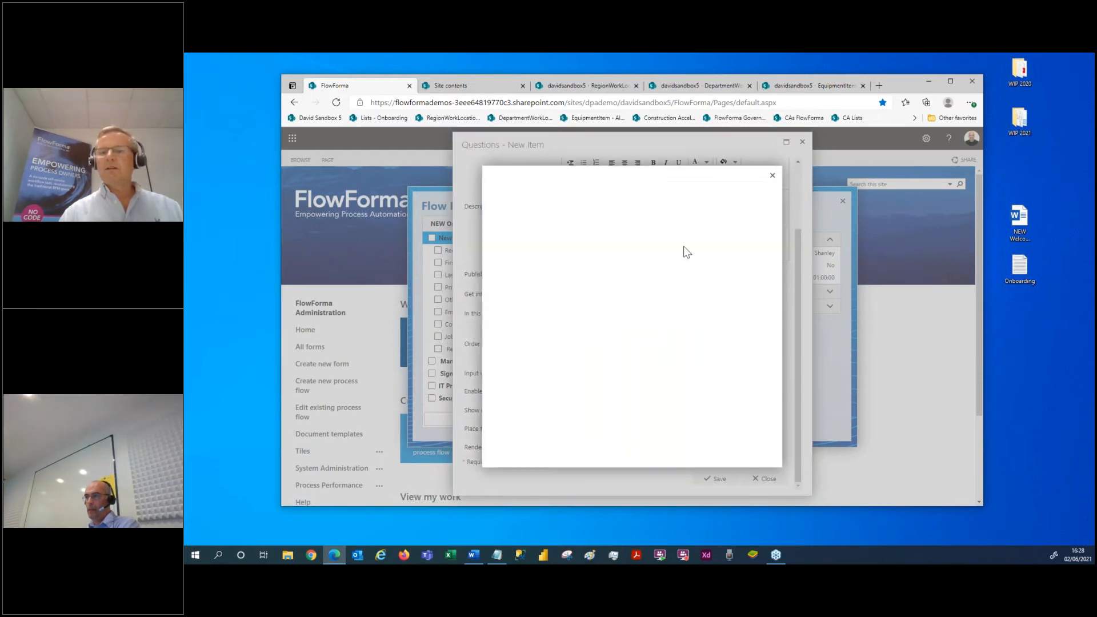
{"action": "left_click", "coordinate": [601, 83]}
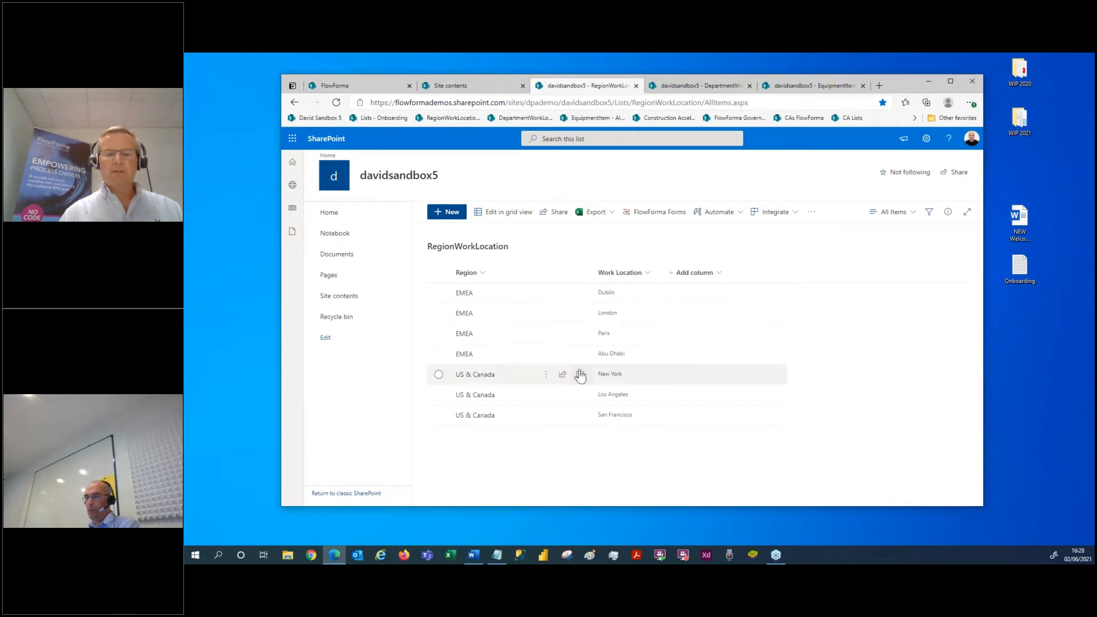
{"action": "left_click", "coordinate": [465, 87]}
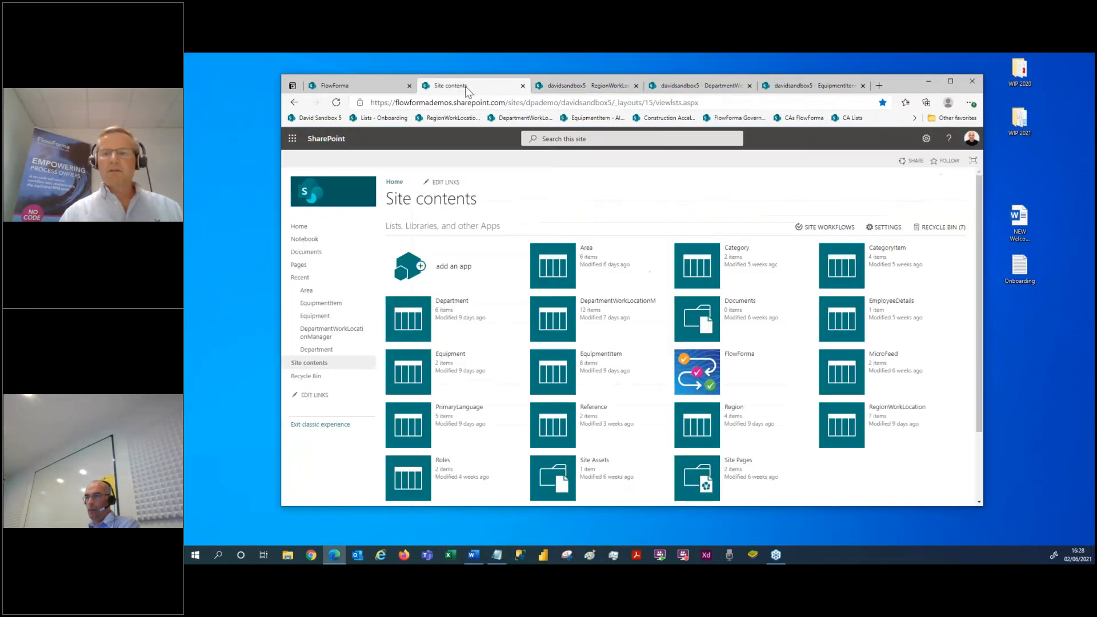
{"action": "left_click", "coordinate": [392, 87]}
{"action": "scroll", "coordinate": [527, 368], "scroll_direction": "down", "scroll_amount": 5}
{"action": "left_click", "coordinate": [521, 318]}
{"action": "scroll", "coordinate": [638, 331], "scroll_direction": "down", "scroll_amount": 2}
{"action": "left_click", "coordinate": [644, 351]}
{"action": "left_click", "coordinate": [494, 430]}
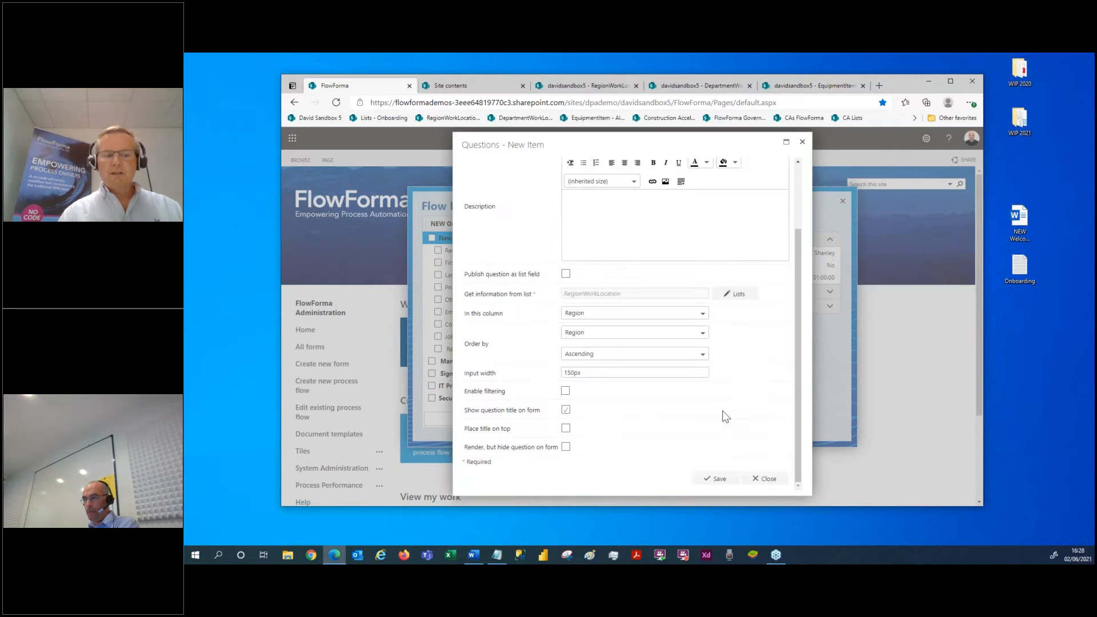
Step: Make the Work Location lookup read from the Work Location column and order by Work Location
{"action": "left_click", "coordinate": [677, 313]}
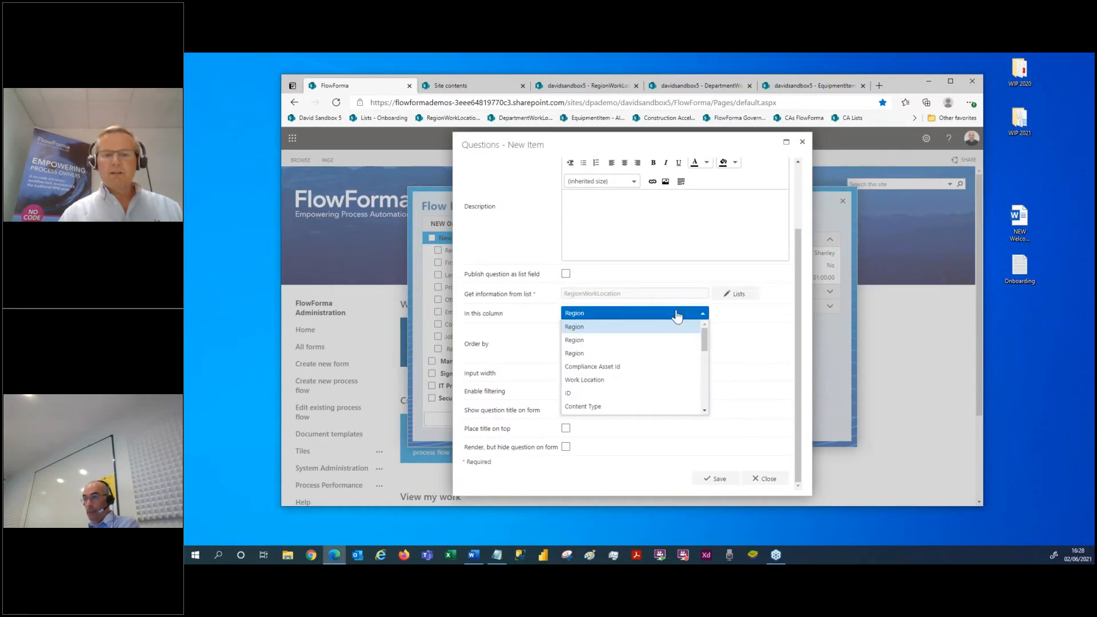
{"action": "left_click", "coordinate": [653, 380]}
{"action": "left_click", "coordinate": [647, 337]}
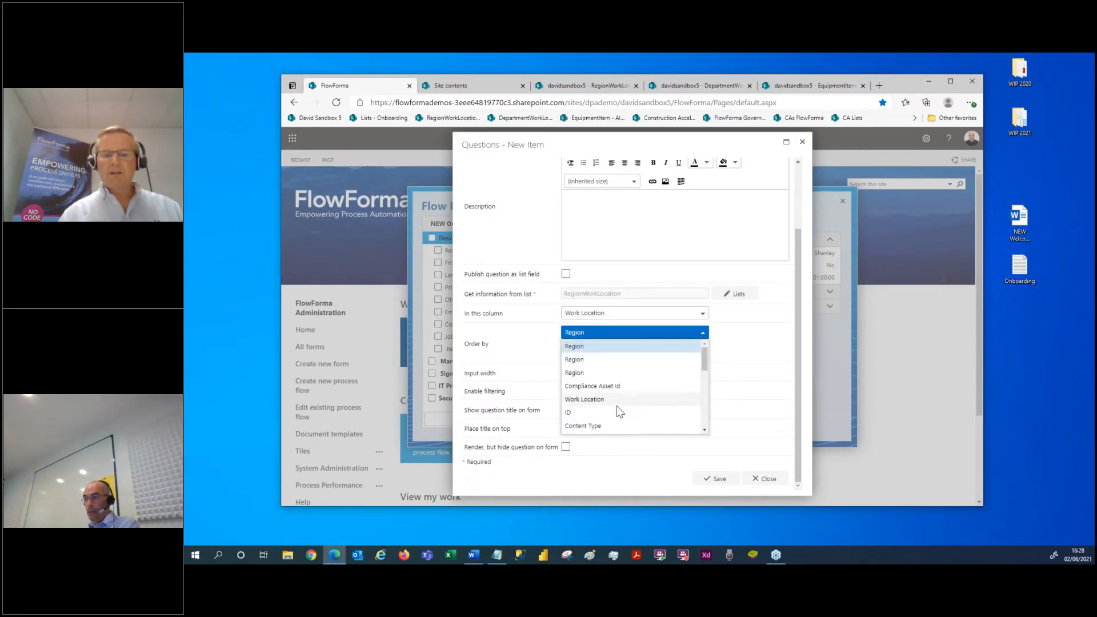
{"action": "left_click", "coordinate": [617, 403]}
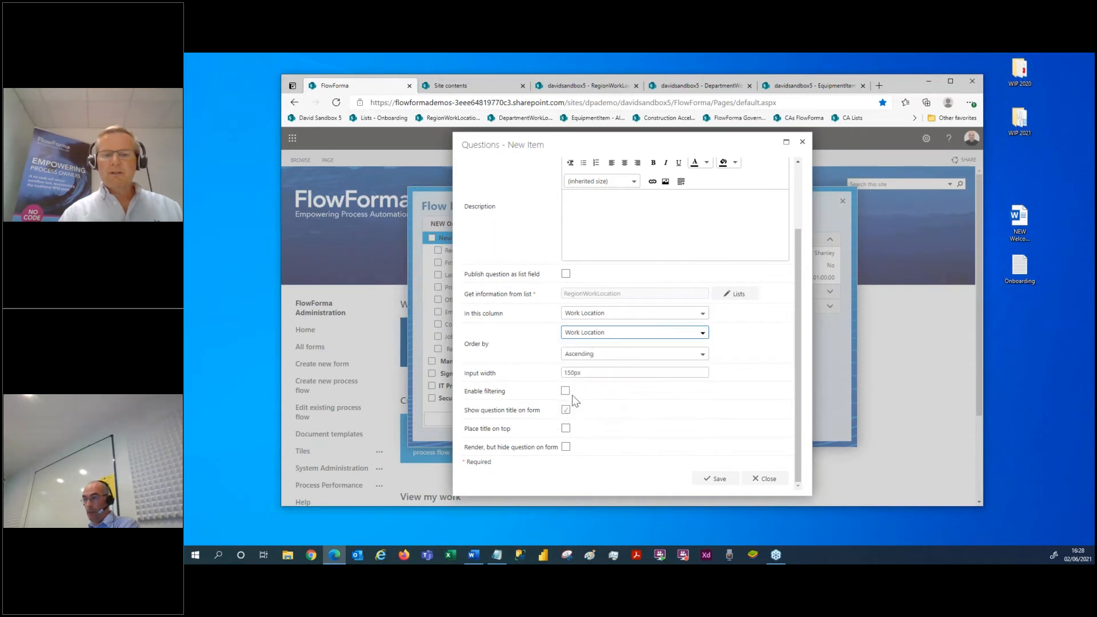
Step: Enable filtering on the Work Location lookup so the Region list field equals the Region question, and save the question
{"action": "left_click", "coordinate": [567, 391]}
{"action": "left_click", "coordinate": [594, 419]}
{"action": "left_click", "coordinate": [566, 321]}
{"action": "left_click", "coordinate": [657, 418]}
{"action": "left_click", "coordinate": [646, 350]}
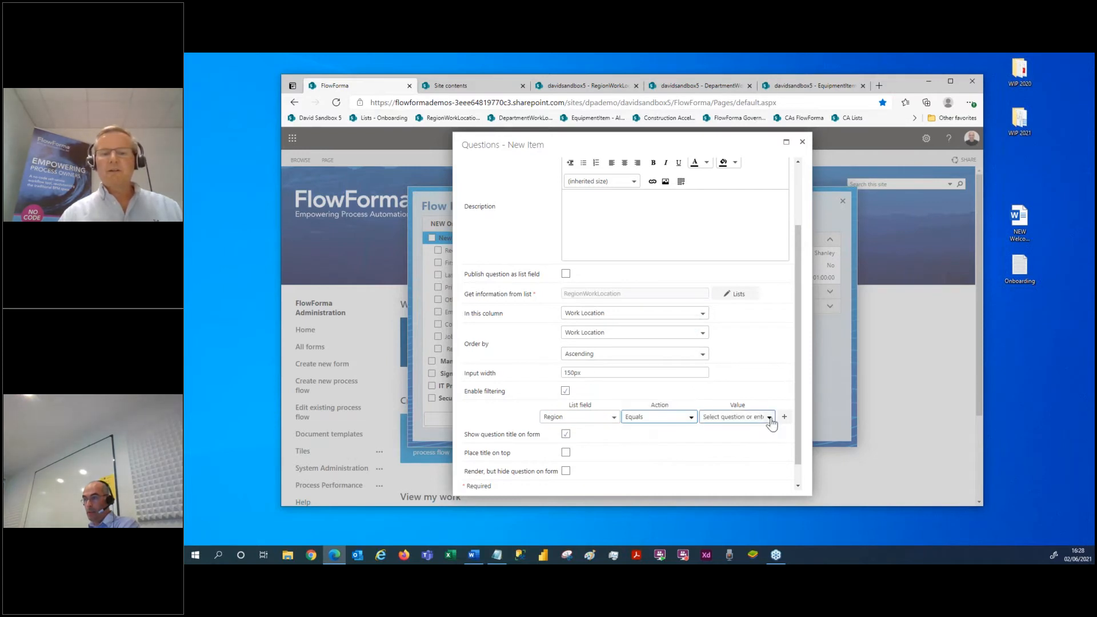
{"action": "left_click", "coordinate": [770, 419]}
{"action": "scroll", "coordinate": [744, 386], "scroll_direction": "down", "scroll_amount": 3}
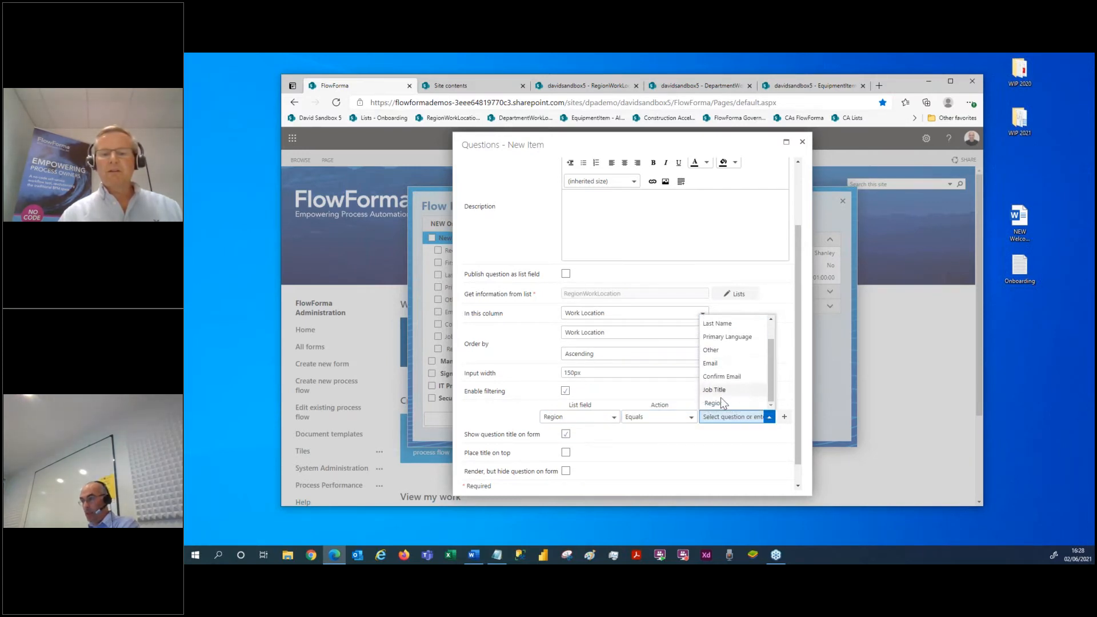
{"action": "left_click", "coordinate": [711, 404]}
{"action": "scroll", "coordinate": [693, 470], "scroll_direction": "down", "scroll_amount": 1}
{"action": "left_click", "coordinate": [716, 482]}
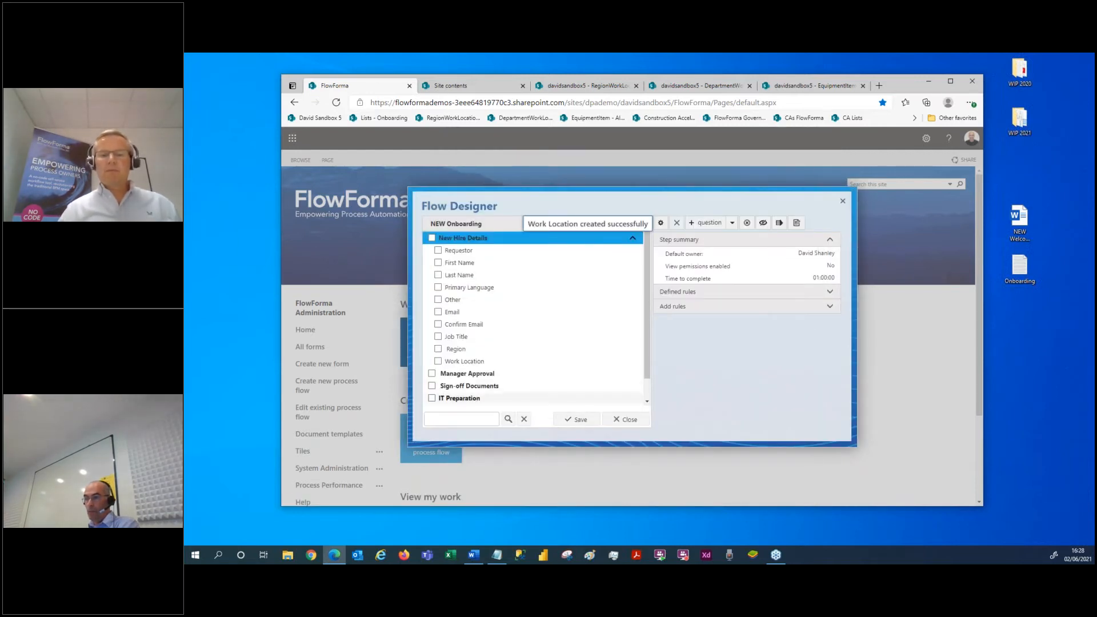
Step: Start a new New Hire Details question titled Department and make it a Lookup
{"action": "left_click", "coordinate": [497, 555]}
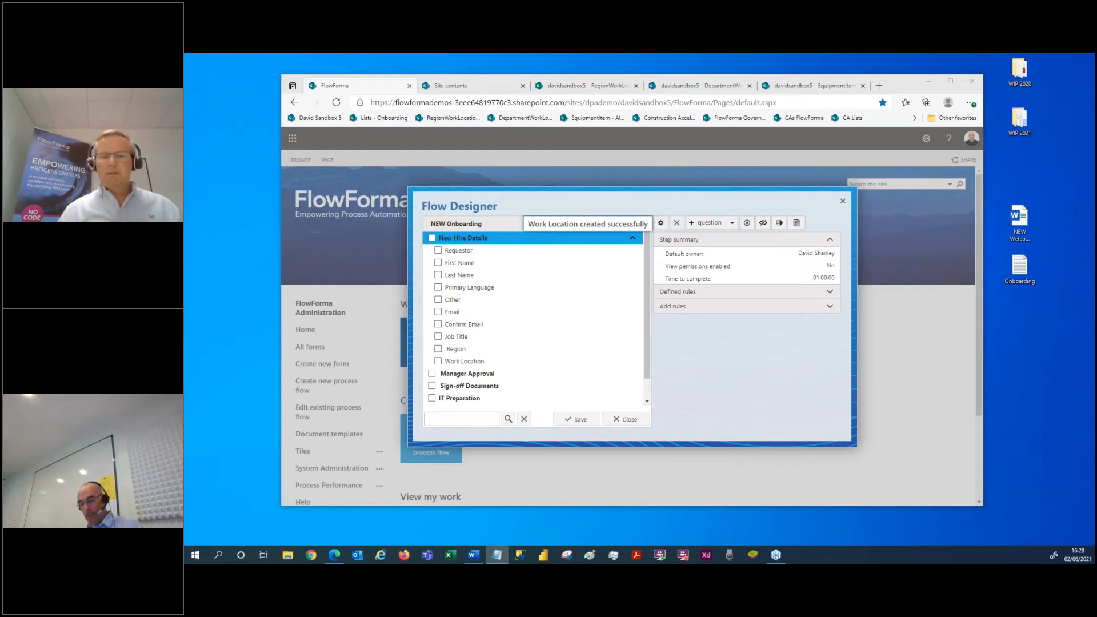
{"action": "left_click", "coordinate": [689, 225]}
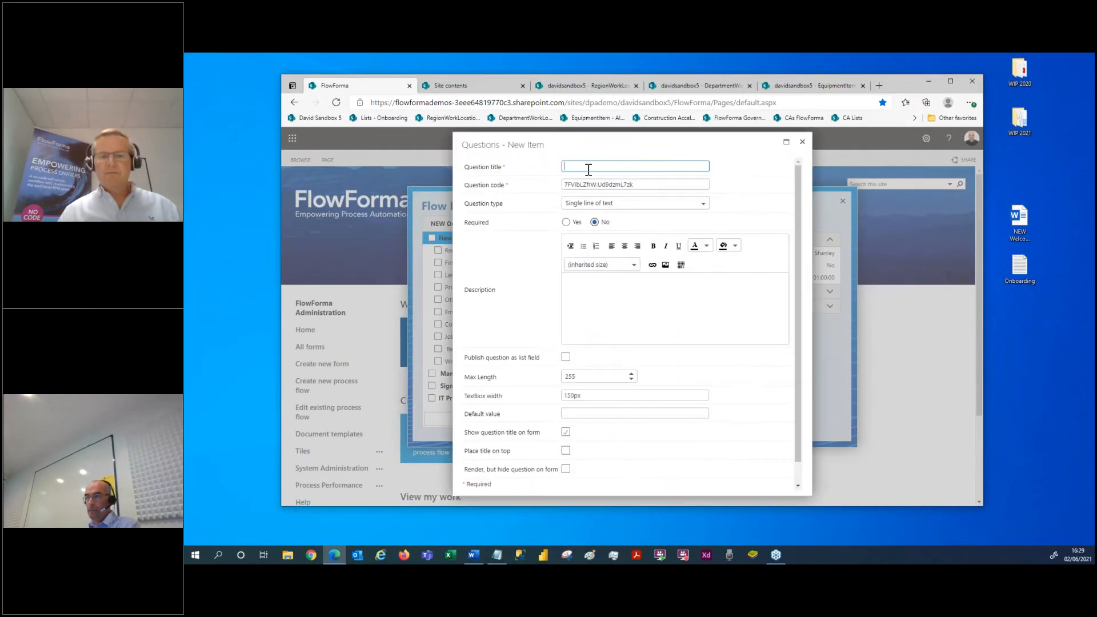
{"action": "type", "text": "Department"}
{"action": "left_click", "coordinate": [628, 204]}
{"action": "scroll", "coordinate": [616, 269], "scroll_direction": "down", "scroll_amount": 3}
{"action": "left_click", "coordinate": [597, 280]}
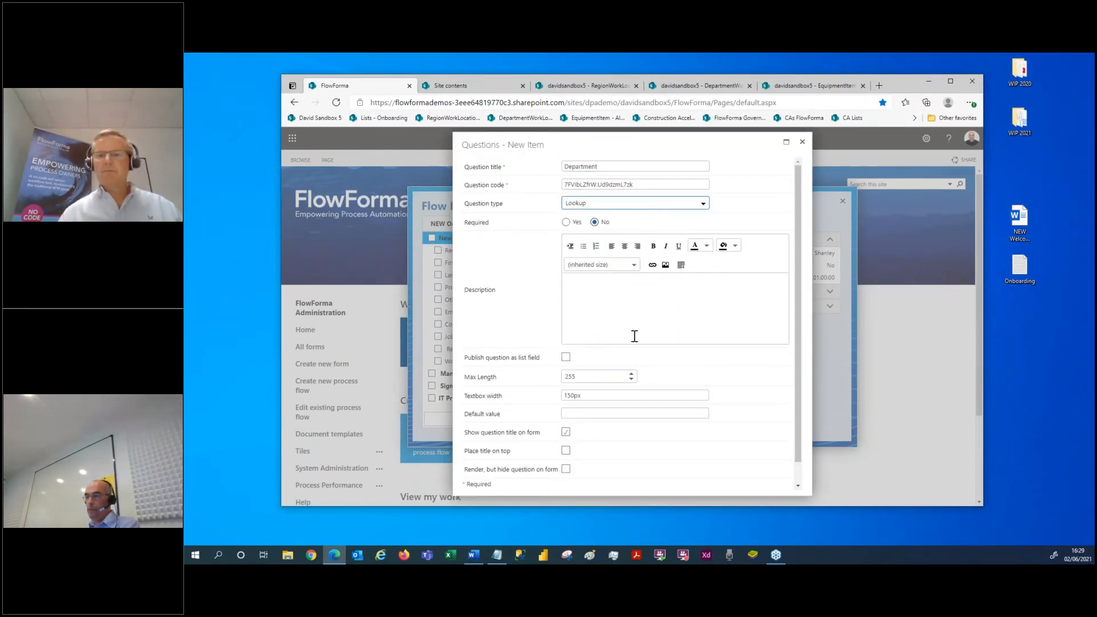
Step: Source the Department lookup from the Department list on the davidsandbox5 site, and save the question
{"action": "scroll", "coordinate": [634, 337], "scroll_direction": "down", "scroll_amount": 2}
{"action": "left_click", "coordinate": [735, 294]}
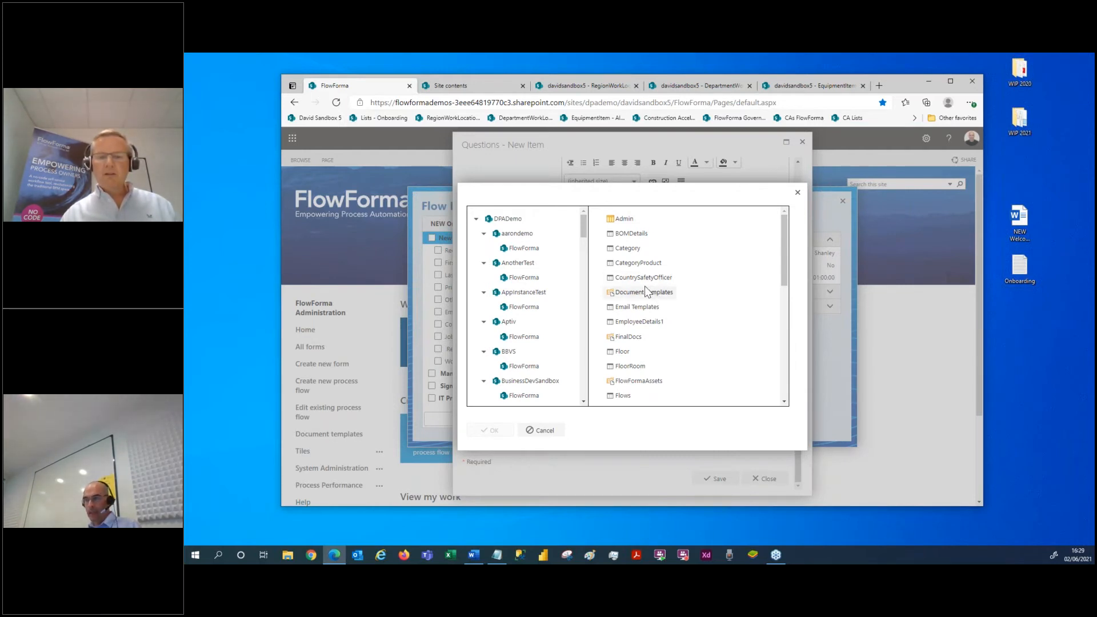
{"action": "scroll", "coordinate": [679, 333], "scroll_direction": "down", "scroll_amount": 3}
{"action": "scroll", "coordinate": [680, 334], "scroll_direction": "down", "scroll_amount": 1}
{"action": "scroll", "coordinate": [510, 354], "scroll_direction": "down", "scroll_amount": 6}
{"action": "scroll", "coordinate": [525, 310], "scroll_direction": "down", "scroll_amount": 1}
{"action": "left_click", "coordinate": [529, 321]}
{"action": "scroll", "coordinate": [668, 316], "scroll_direction": "down", "scroll_amount": 2}
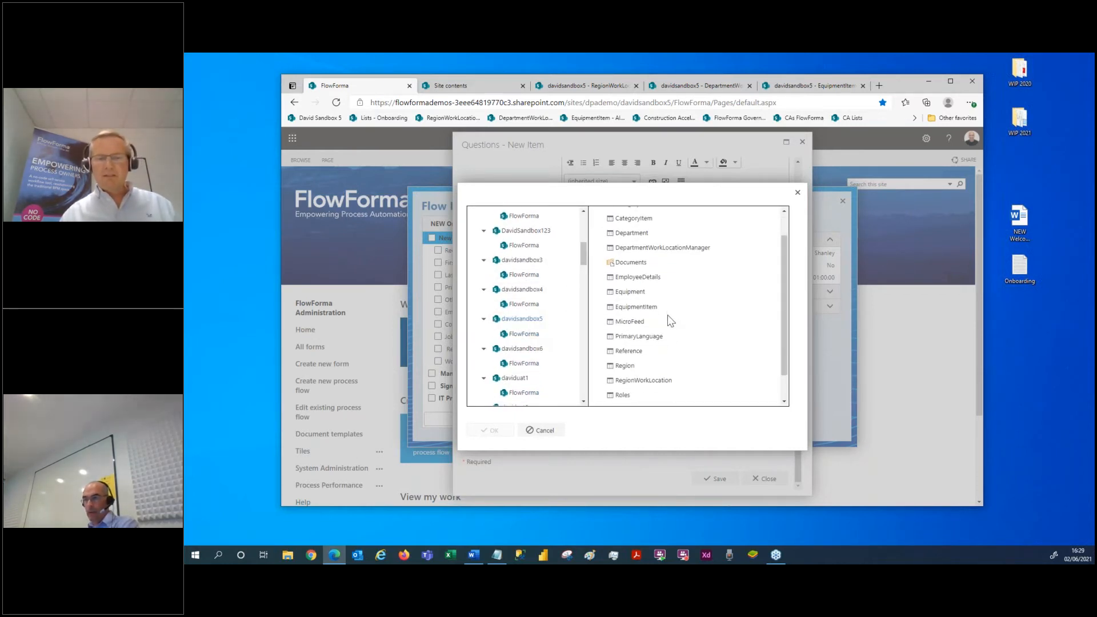
{"action": "scroll", "coordinate": [667, 314], "scroll_direction": "up", "scroll_amount": 1}
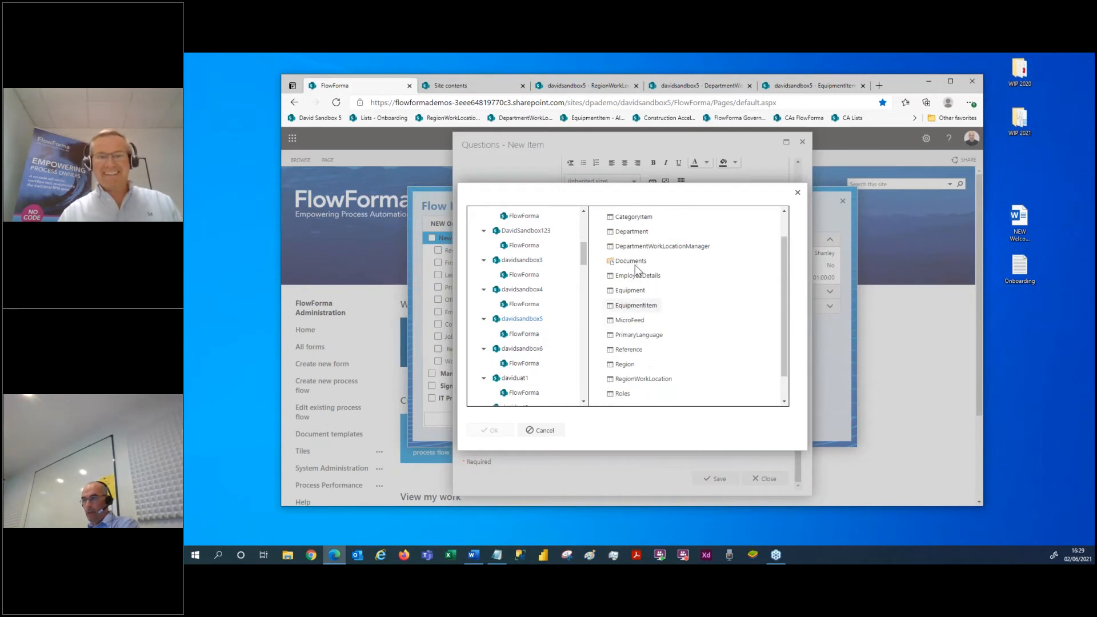
{"action": "left_click", "coordinate": [630, 262]}
{"action": "left_click", "coordinate": [632, 232]}
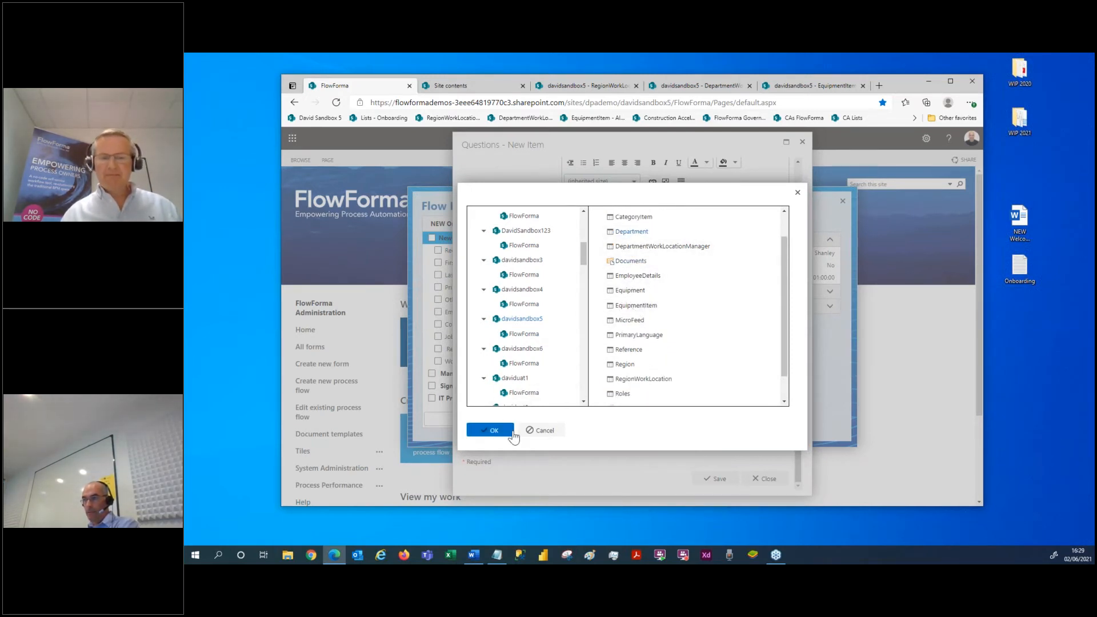
{"action": "left_click", "coordinate": [490, 430]}
{"action": "left_click", "coordinate": [719, 480]}
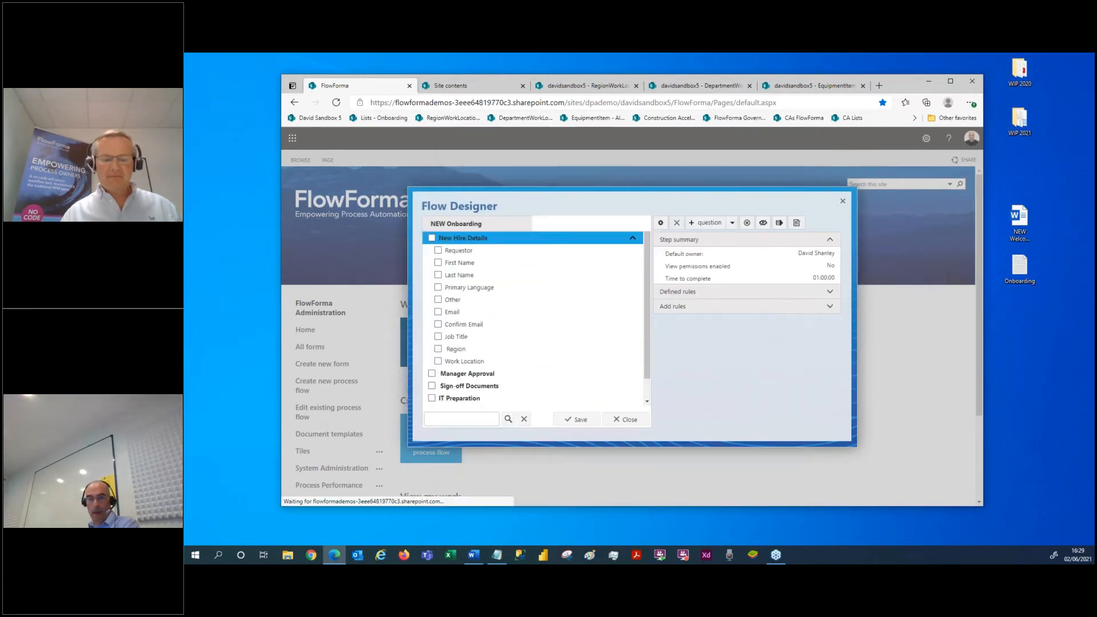
Step: Add a Manager question of type Person or group to the New Hire Details step, and save the flow
{"action": "key", "text": "alt+Tab"}
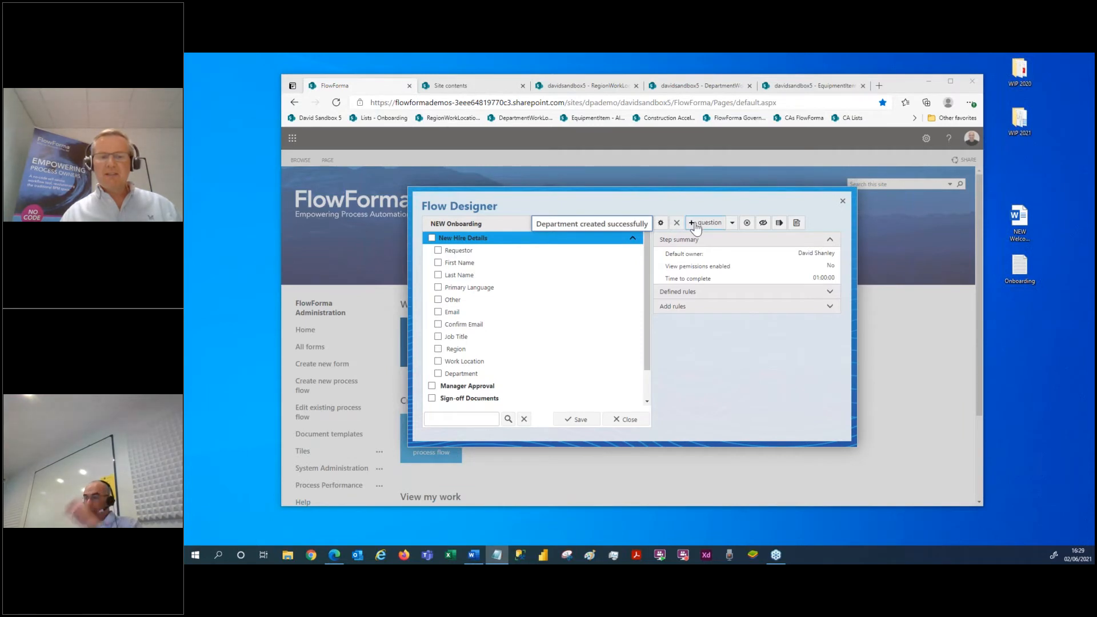
{"action": "left_click", "coordinate": [684, 244]}
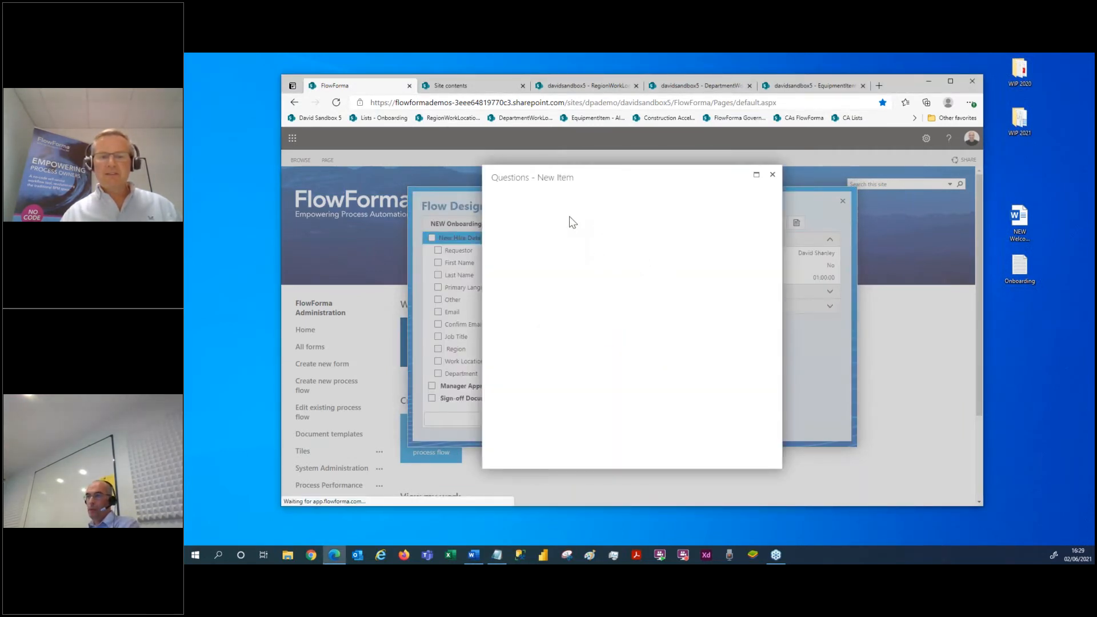
{"action": "type", "text": "Manager"}
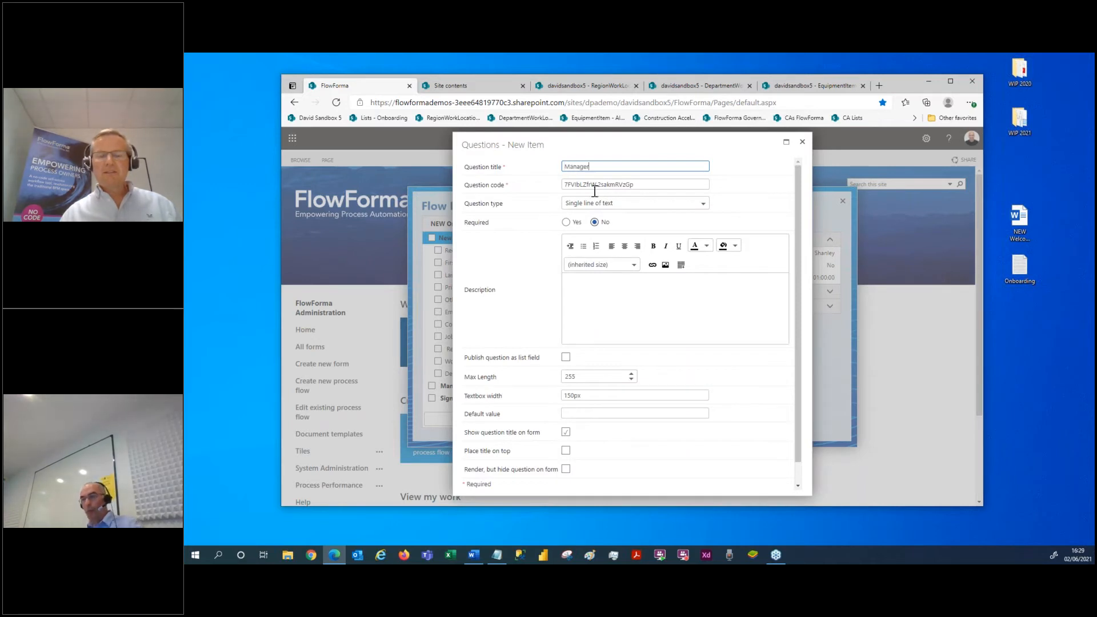
{"action": "left_click", "coordinate": [628, 203]}
{"action": "scroll", "coordinate": [616, 255], "scroll_direction": "down", "scroll_amount": 5}
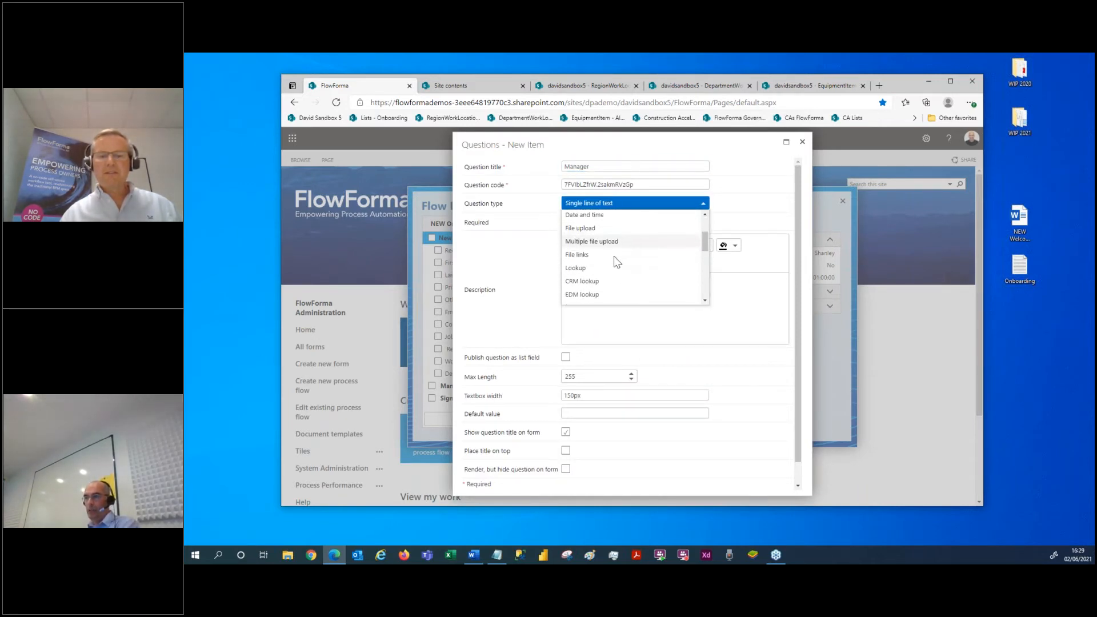
{"action": "left_click", "coordinate": [613, 260]}
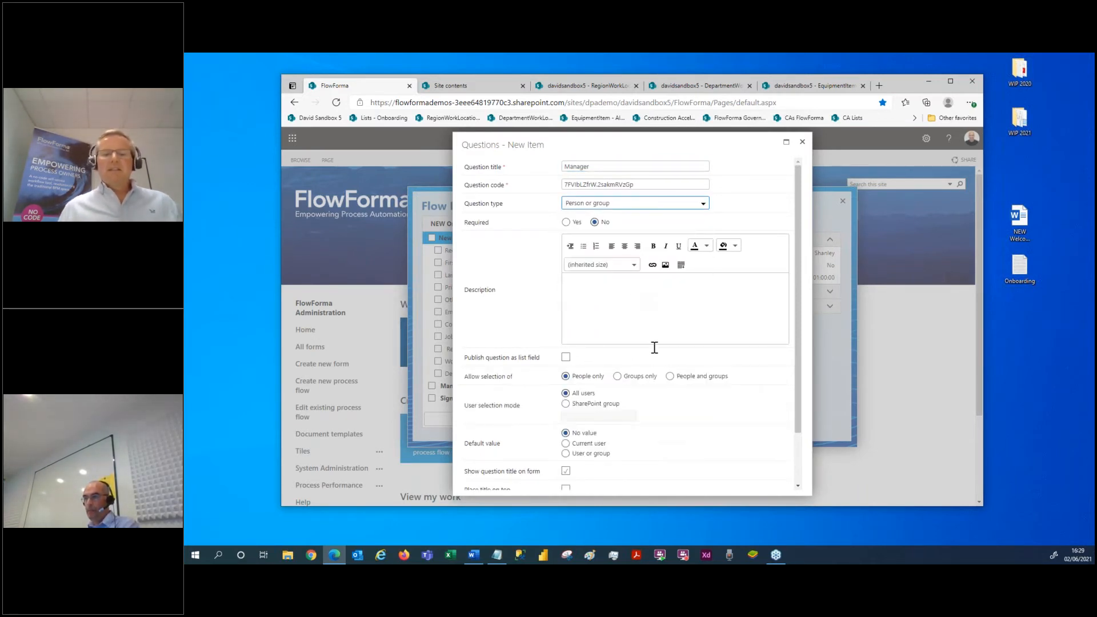
{"action": "scroll", "coordinate": [657, 371], "scroll_direction": "down", "scroll_amount": 3}
{"action": "left_click", "coordinate": [715, 479]}
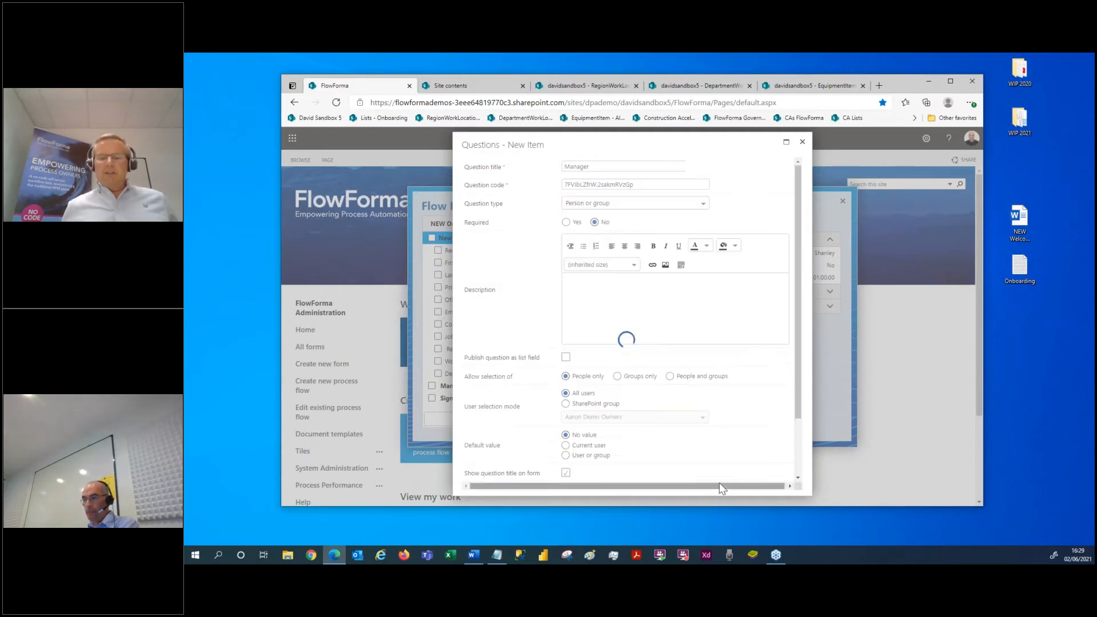
{"action": "left_click", "coordinate": [577, 420]}
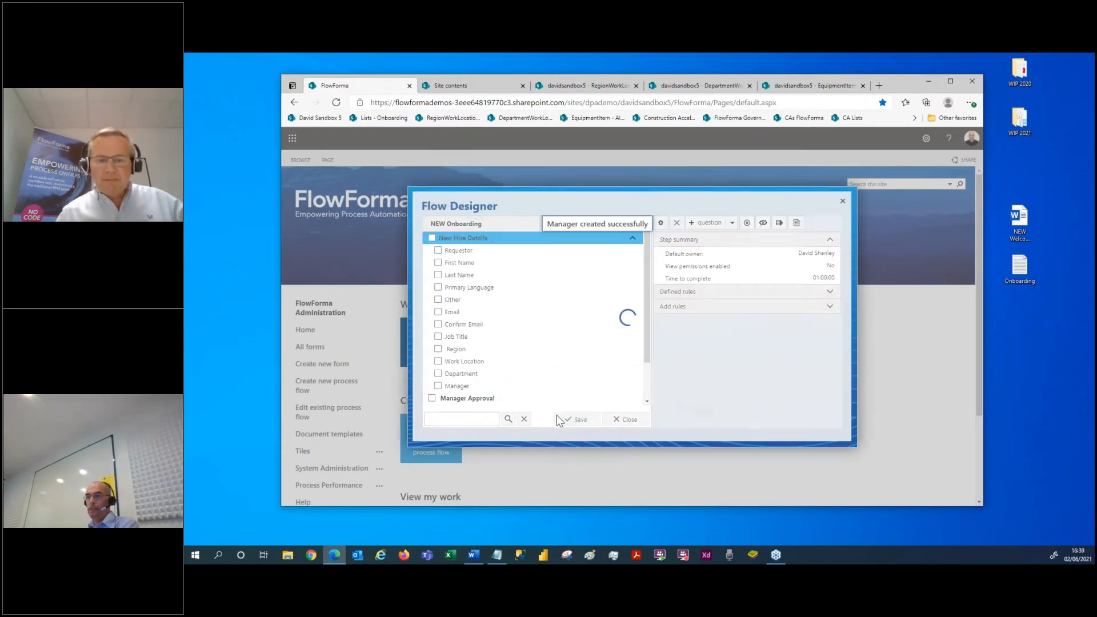
Step: Check how managers are assigned by department and work location in the DepartmentWorkLocationManager list, and return to the Flow Designer
{"action": "left_click", "coordinate": [488, 362]}
{"action": "left_click", "coordinate": [473, 374]}
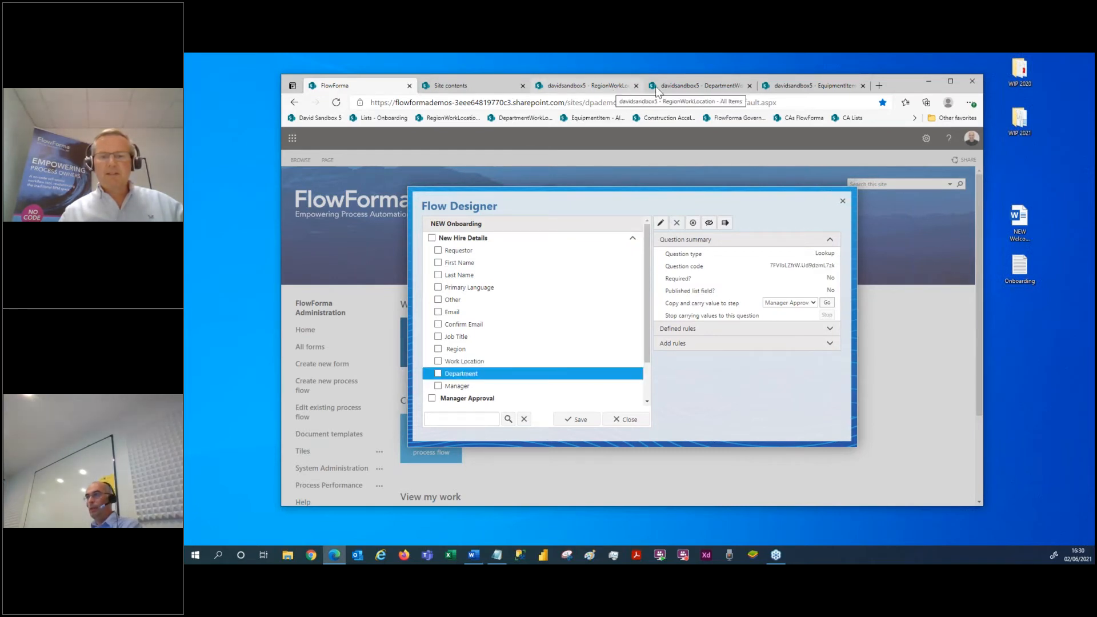
{"action": "left_click", "coordinate": [603, 88]}
{"action": "left_click", "coordinate": [689, 88]}
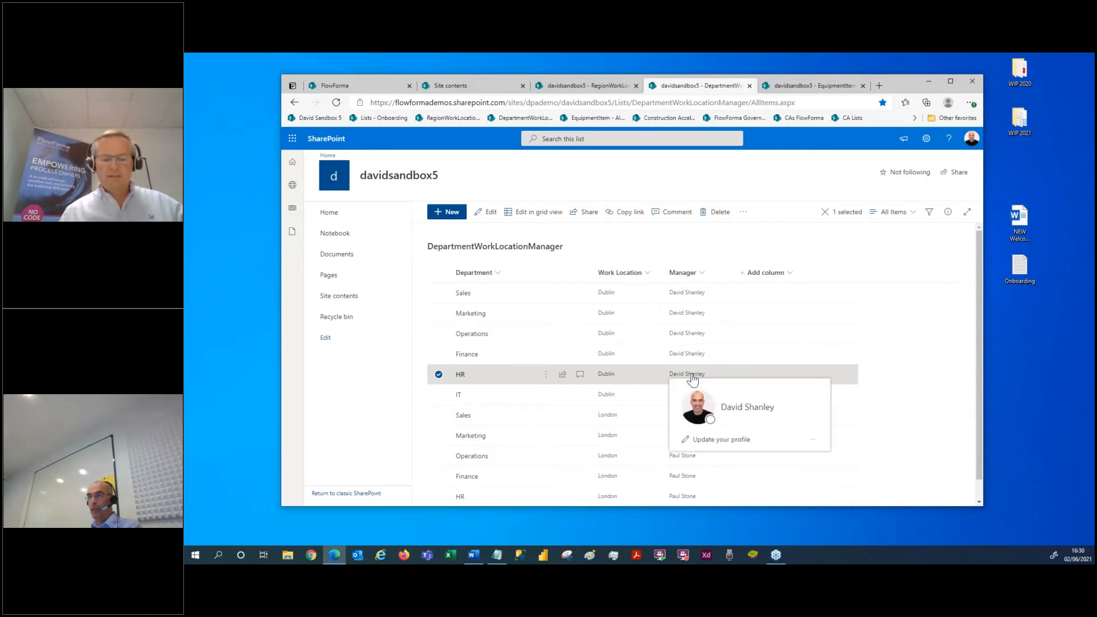
{"action": "left_click", "coordinate": [376, 84]}
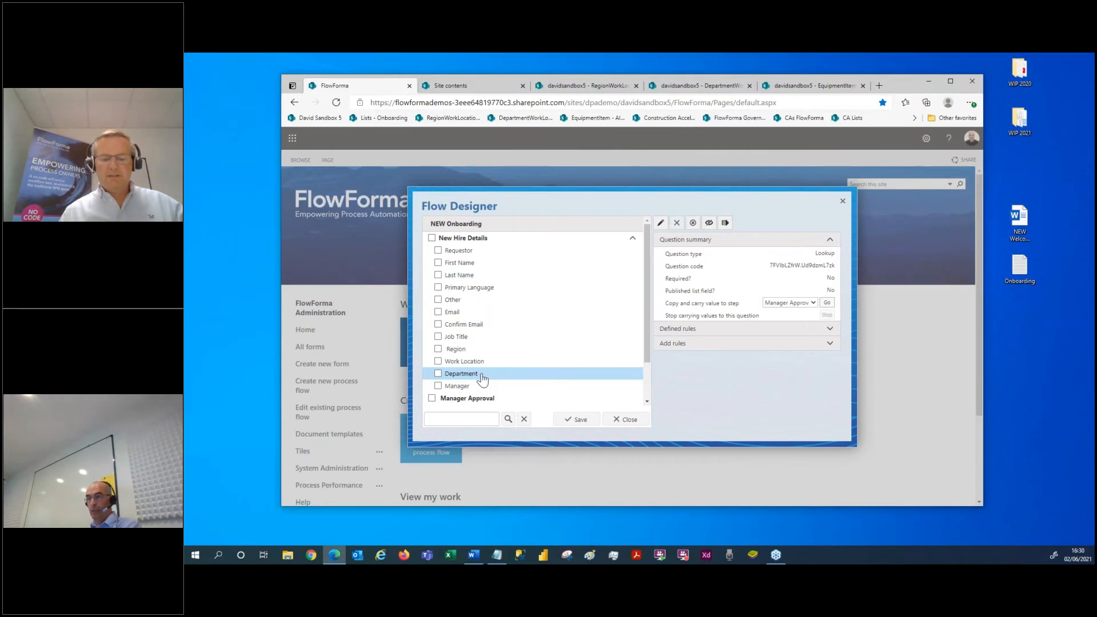
Step: Save the flow and disable the Requestor question in New Hire Details
{"action": "left_click", "coordinate": [574, 421]}
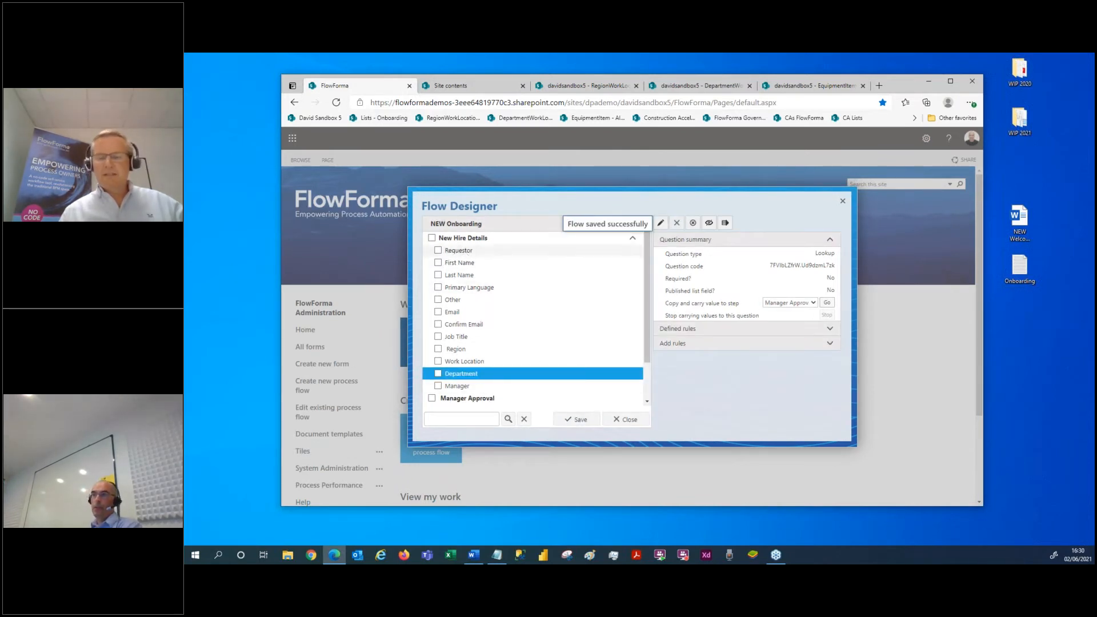
{"action": "left_click", "coordinate": [591, 252]}
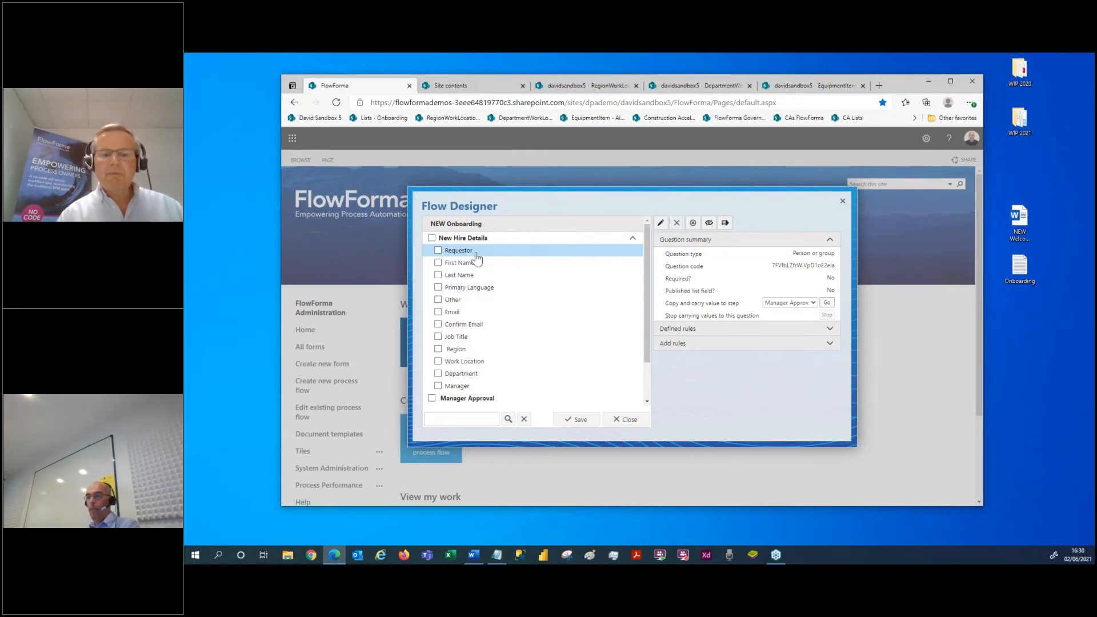
{"action": "left_click", "coordinate": [692, 224]}
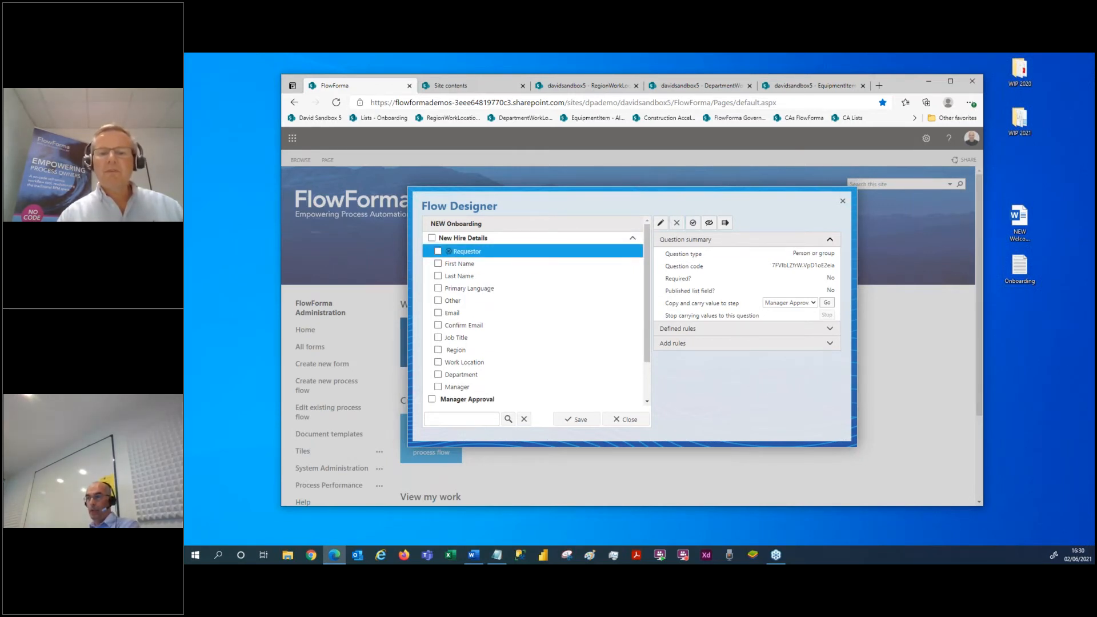
Step: Hide the Other question in New Hire Details by default
{"action": "left_click", "coordinate": [497, 264]}
{"action": "left_click", "coordinate": [498, 277]}
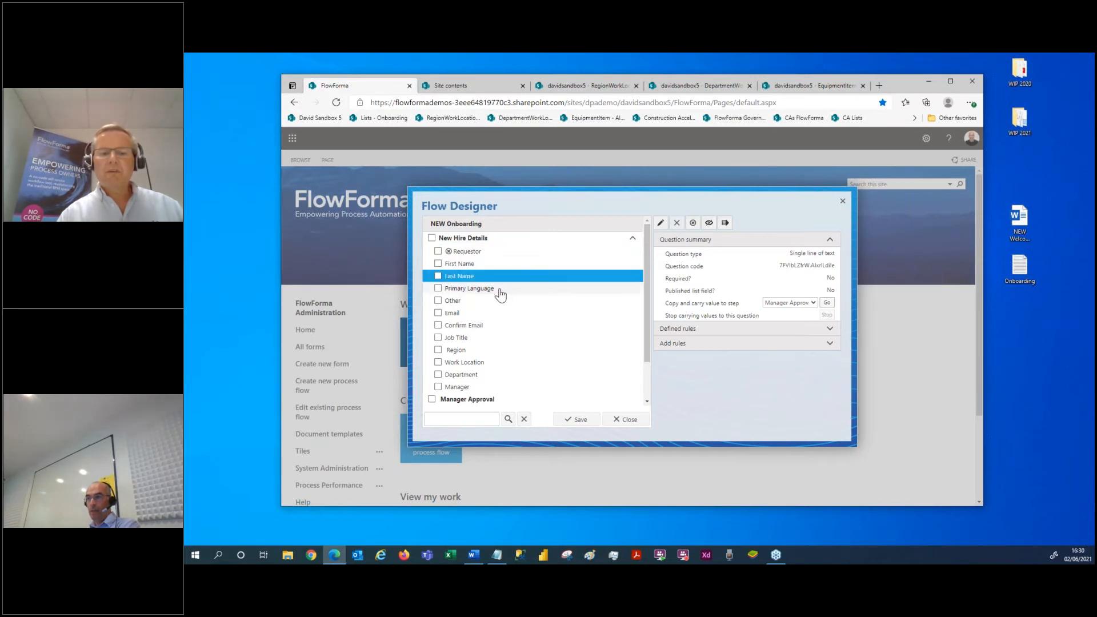
{"action": "left_click", "coordinate": [500, 291]}
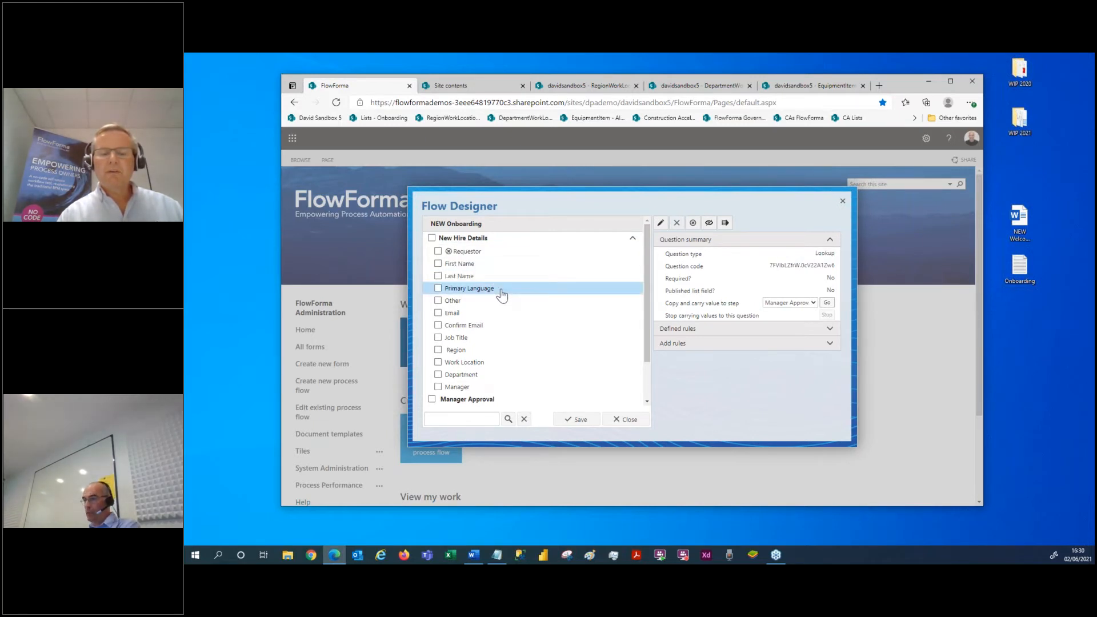
{"action": "left_click", "coordinate": [500, 300]}
{"action": "left_click", "coordinate": [707, 223]}
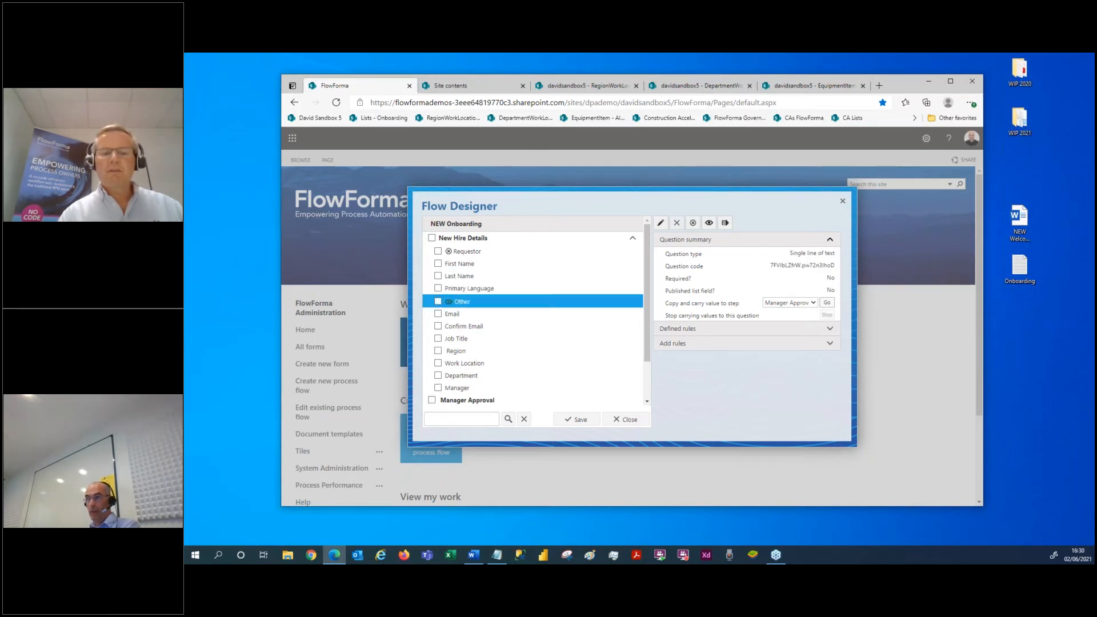
Step: Examine the rule types that can be added to the Primary Language question, from workflow control and data integration to repeating tables
{"action": "left_click", "coordinate": [496, 289]}
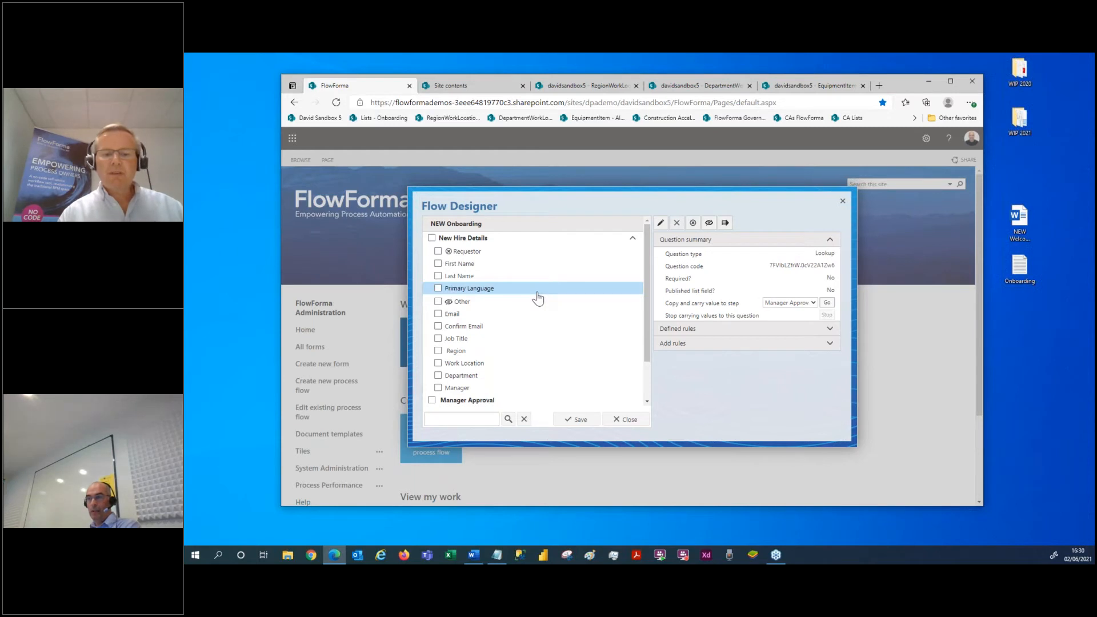
{"action": "left_click", "coordinate": [481, 289]}
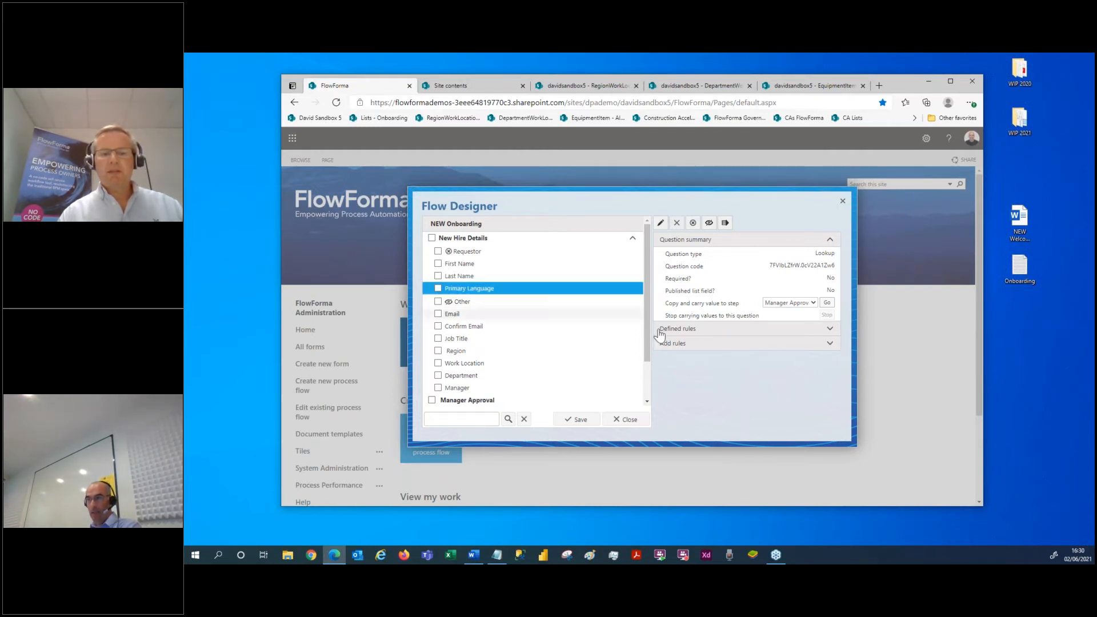
{"action": "left_click", "coordinate": [674, 345]}
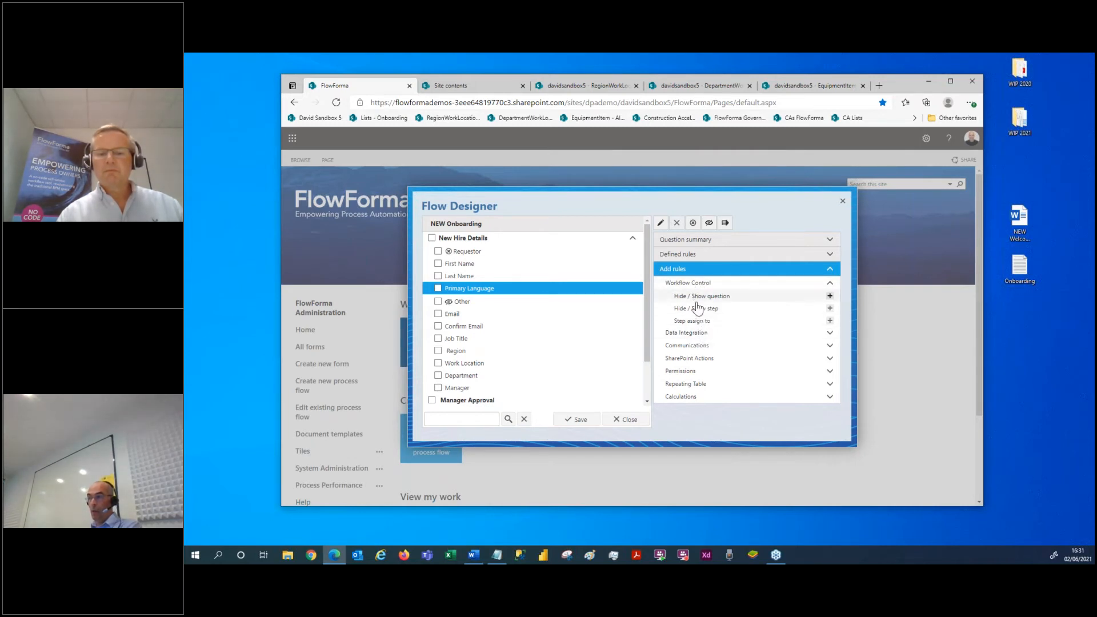
{"action": "left_click", "coordinate": [702, 337]}
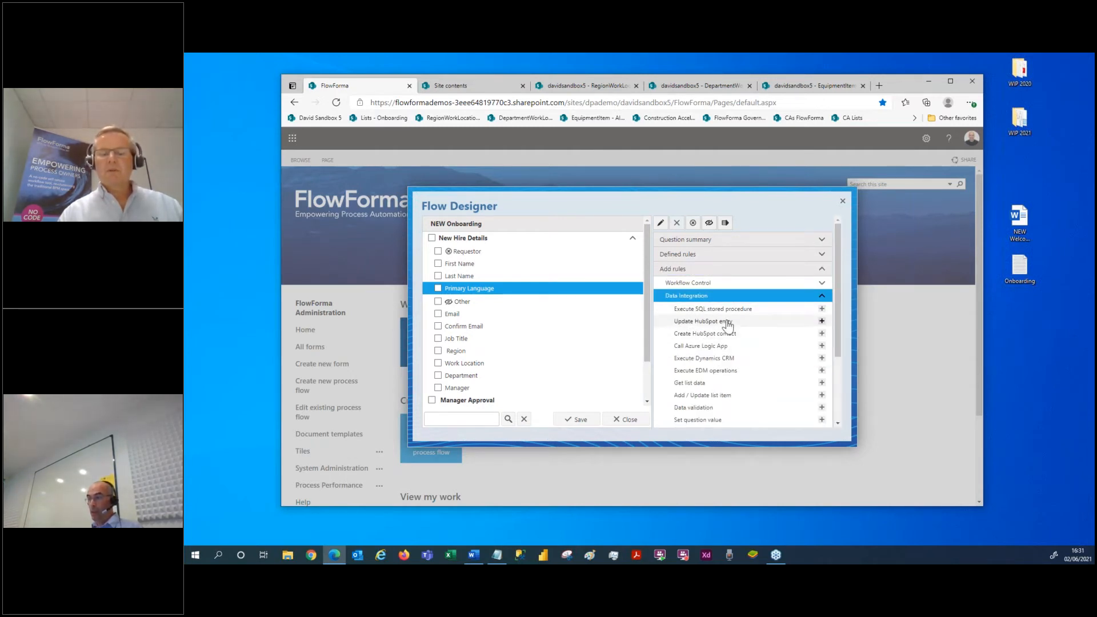
{"action": "left_click_drag", "start_coordinate": [838, 351], "coordinate": [833, 397]}
{"action": "left_click", "coordinate": [710, 395]}
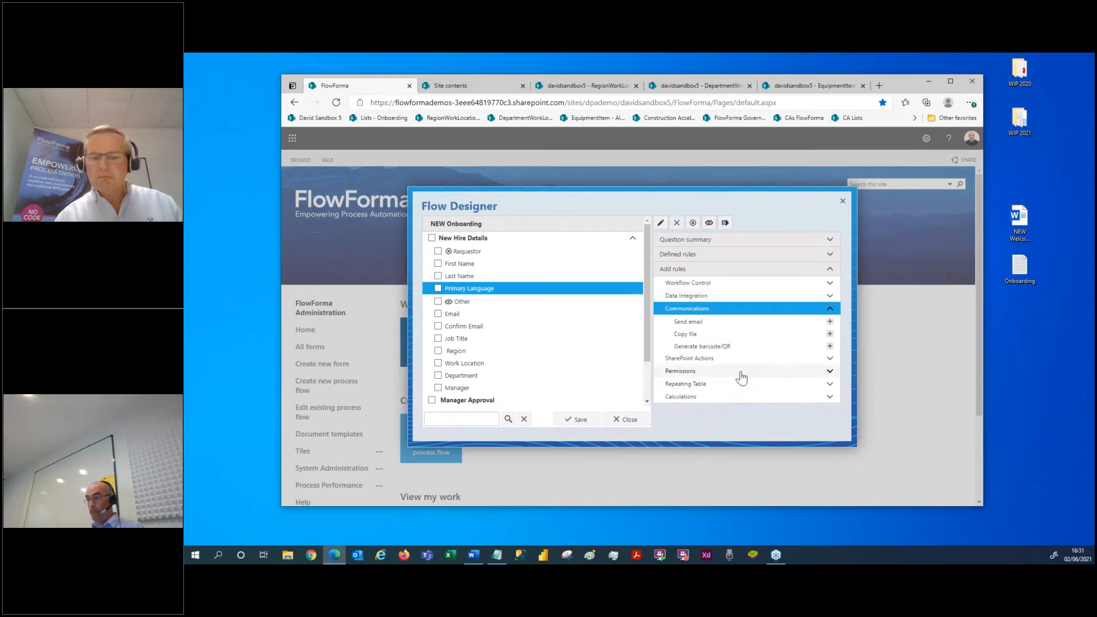
{"action": "left_click", "coordinate": [739, 360]}
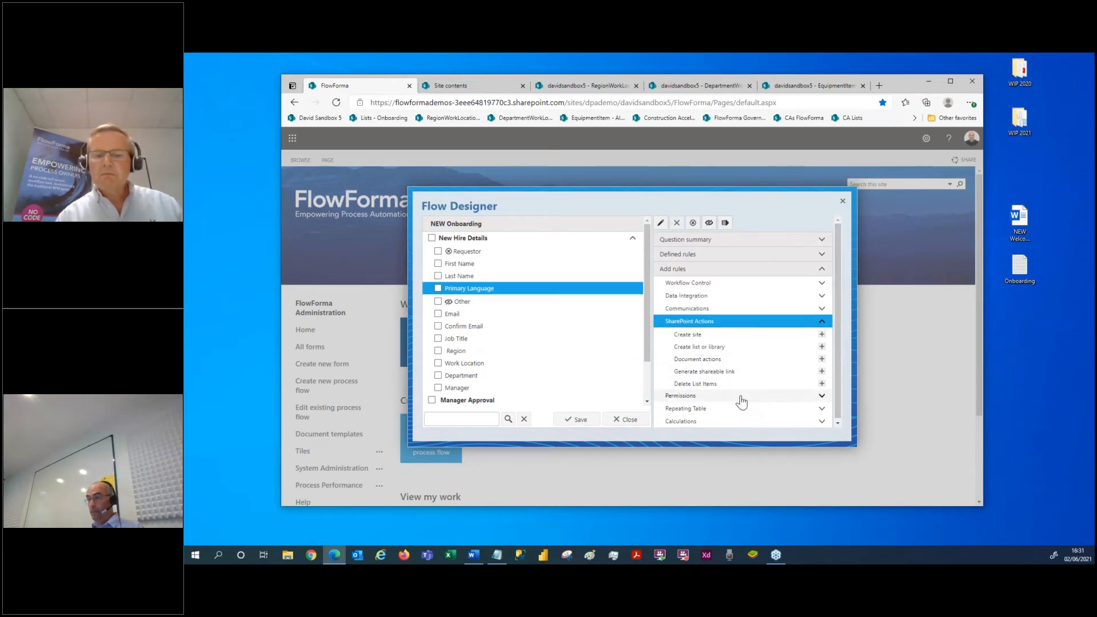
{"action": "left_click", "coordinate": [740, 396]}
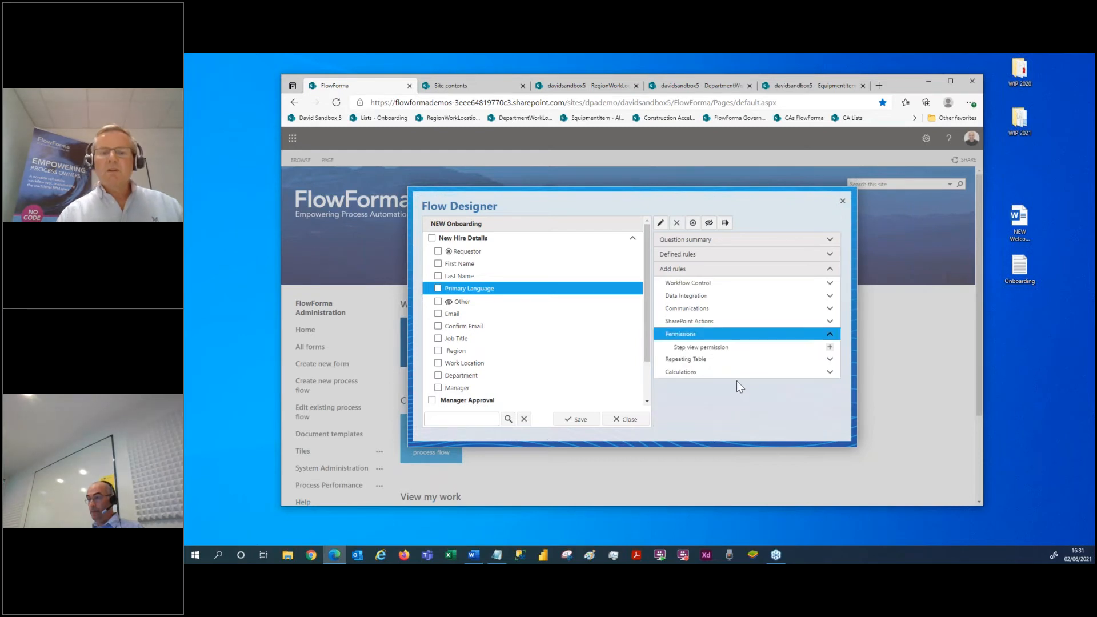
{"action": "left_click", "coordinate": [734, 361]}
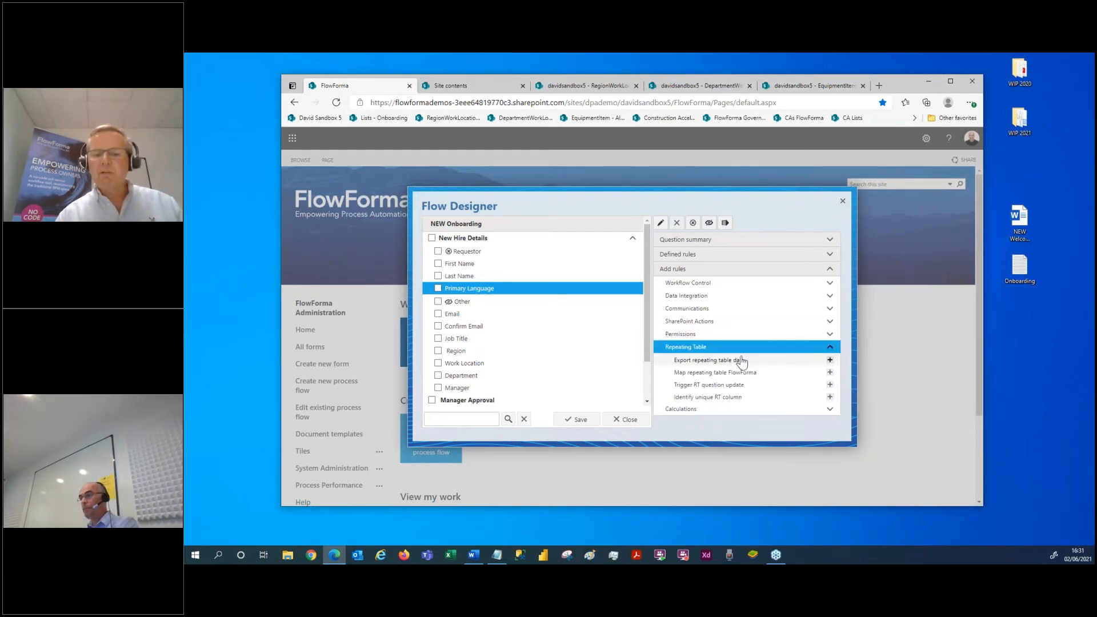
{"action": "left_click", "coordinate": [715, 283]}
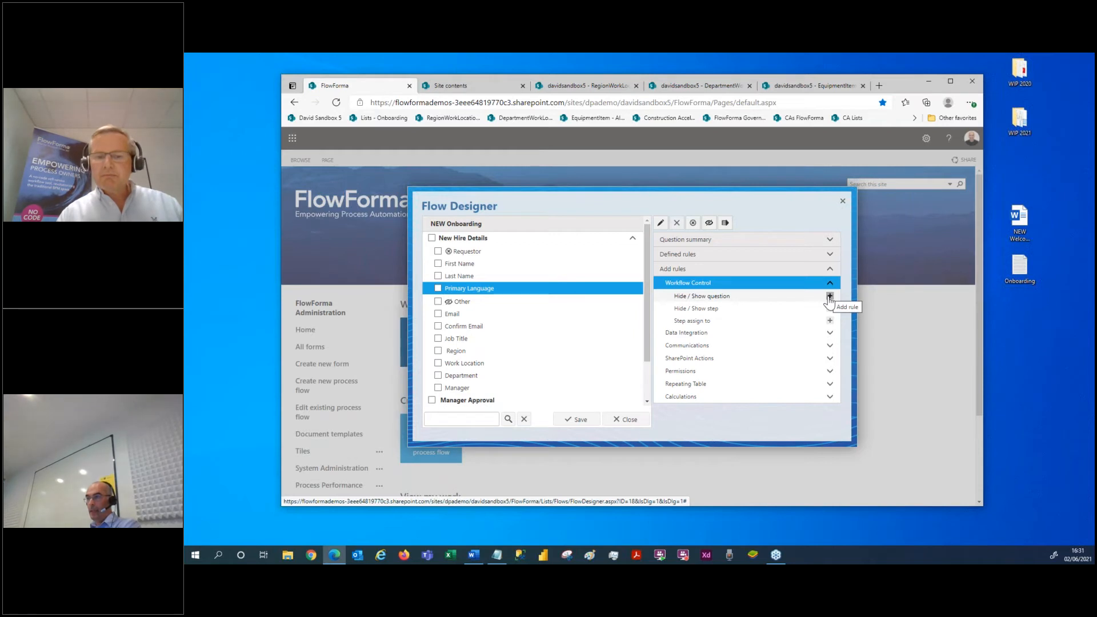
Step: Add a Hide / Show question rule to Primary Language with the condition Primary Language equals Other
{"action": "left_click", "coordinate": [498, 291]}
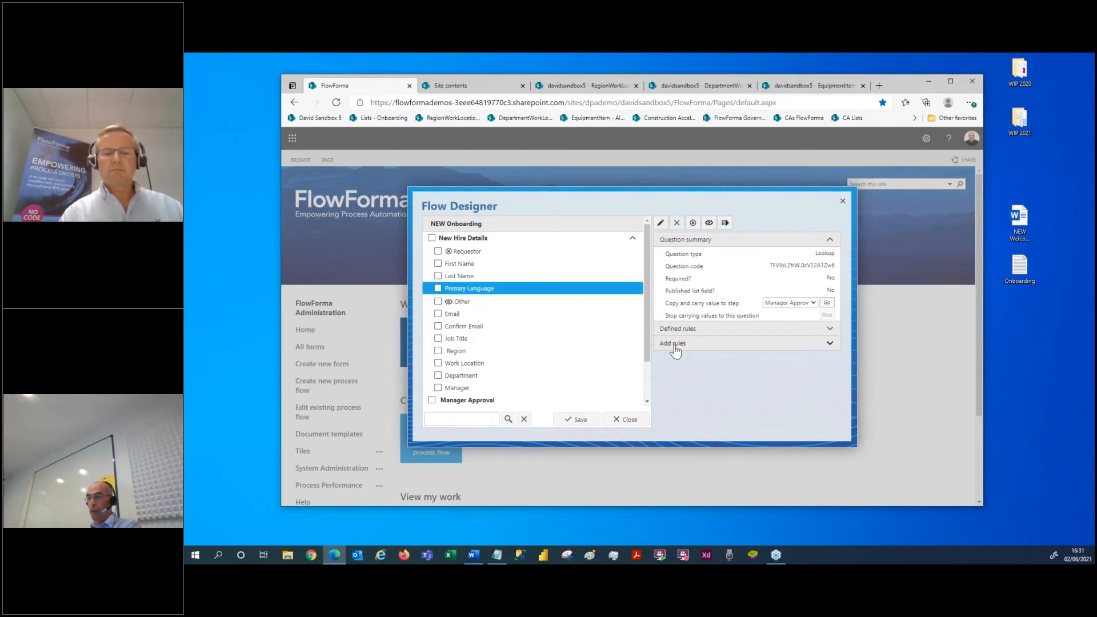
{"action": "left_click", "coordinate": [675, 346]}
{"action": "left_click", "coordinate": [829, 296]}
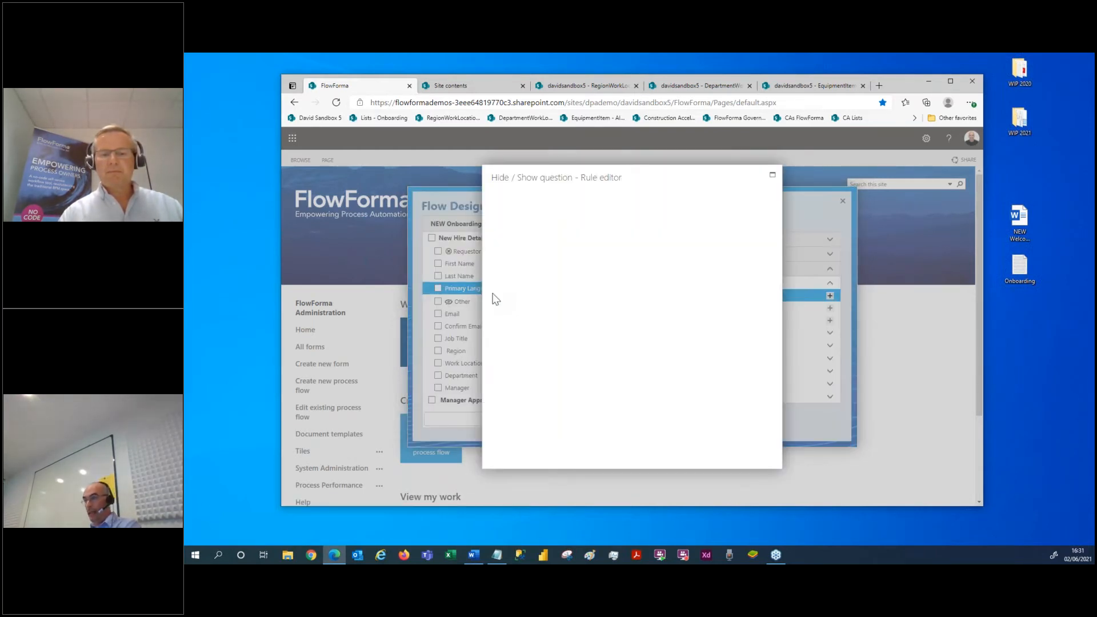
{"action": "left_click", "coordinate": [602, 266]}
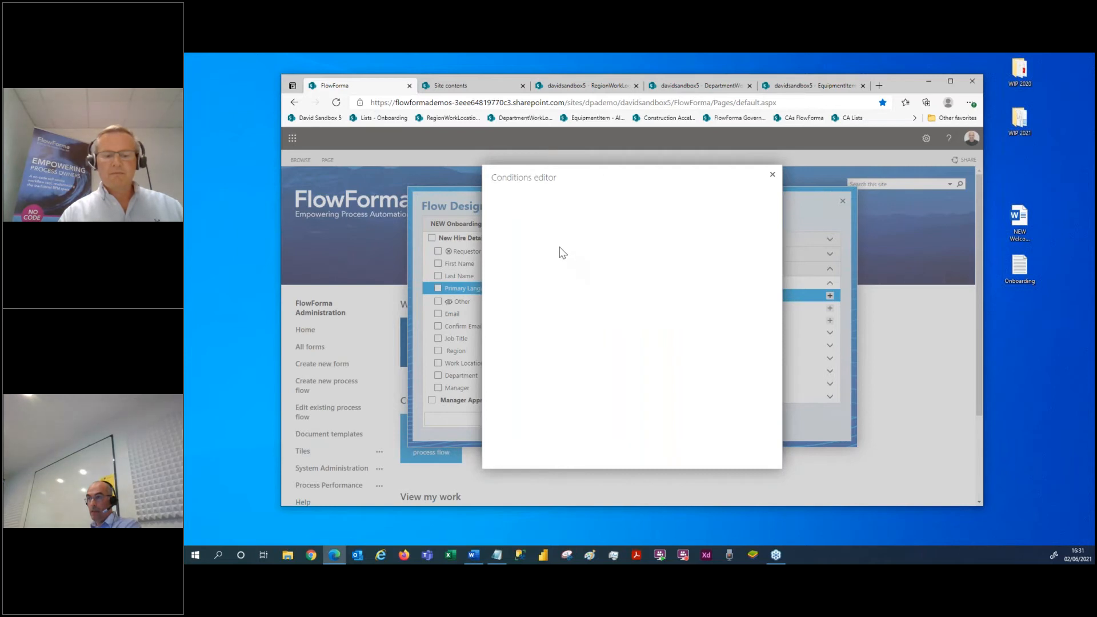
{"action": "left_click", "coordinate": [542, 252]}
{"action": "left_click", "coordinate": [463, 265]}
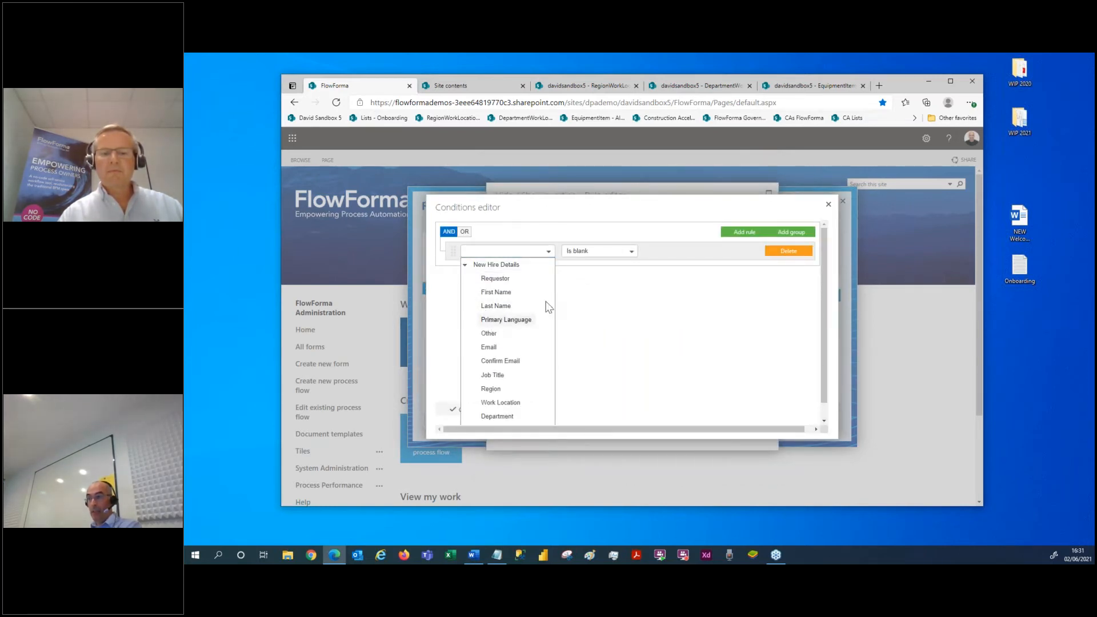
{"action": "left_click", "coordinate": [506, 319]}
{"action": "left_click", "coordinate": [611, 252]}
{"action": "left_click", "coordinate": [587, 293]}
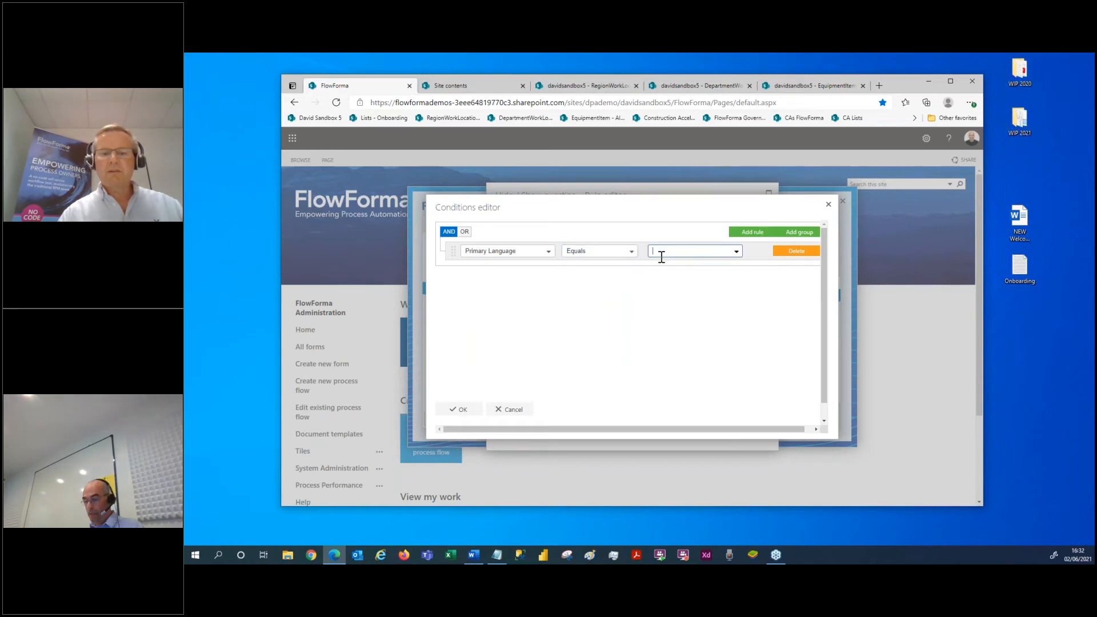
{"action": "type", "text": "Other"}
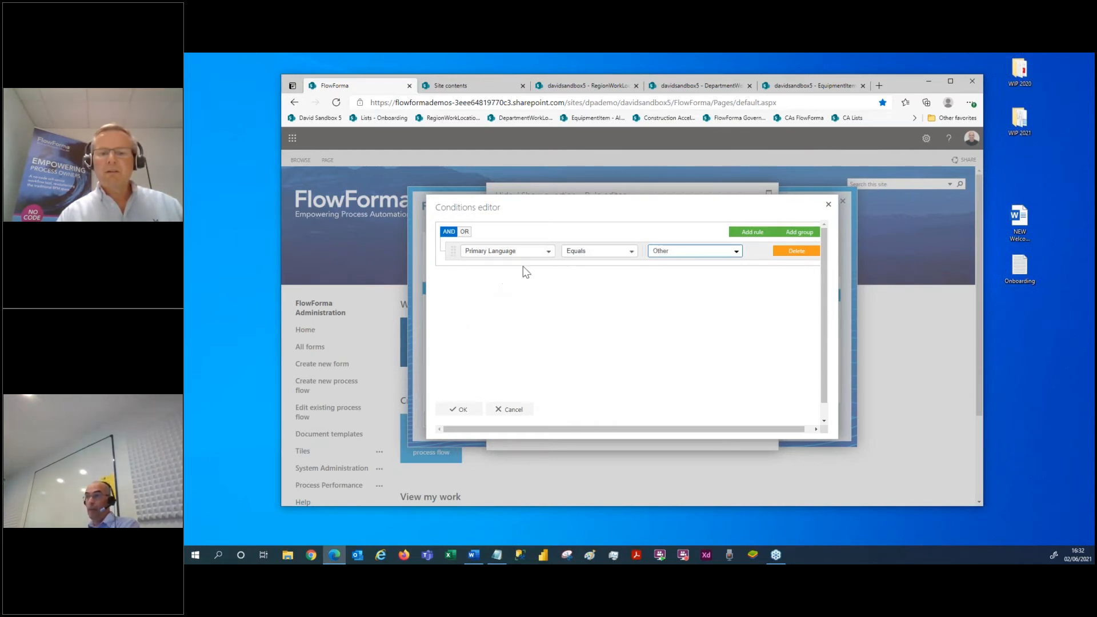
{"action": "left_click", "coordinate": [459, 410]}
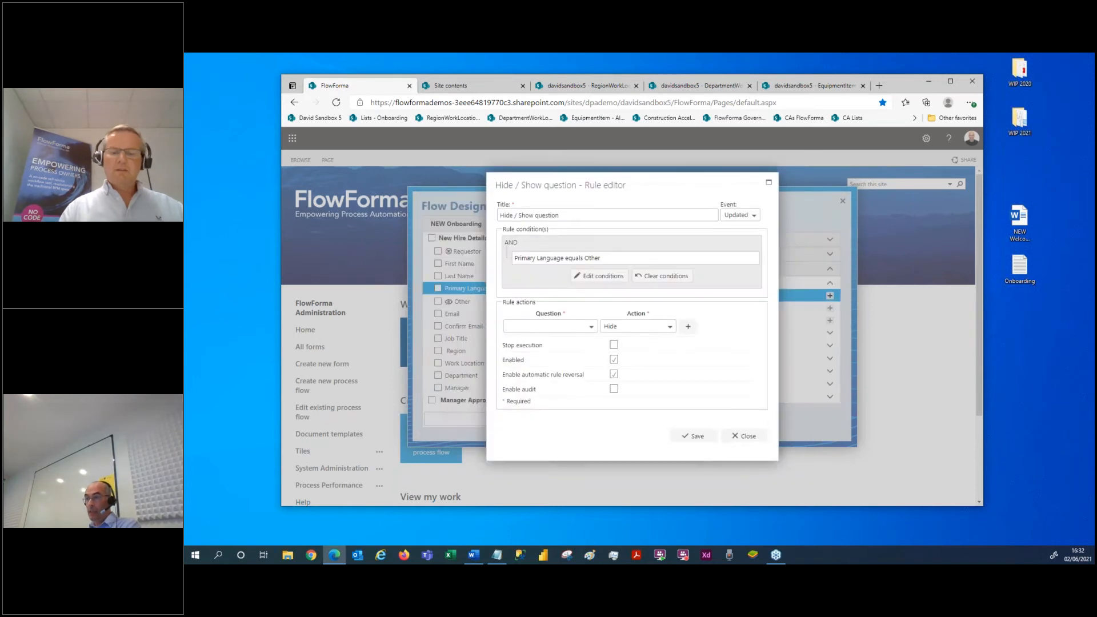
Step: Set the rule's action to Show for the Other question
{"action": "left_click", "coordinate": [669, 320]}
{"action": "left_click", "coordinate": [631, 352]}
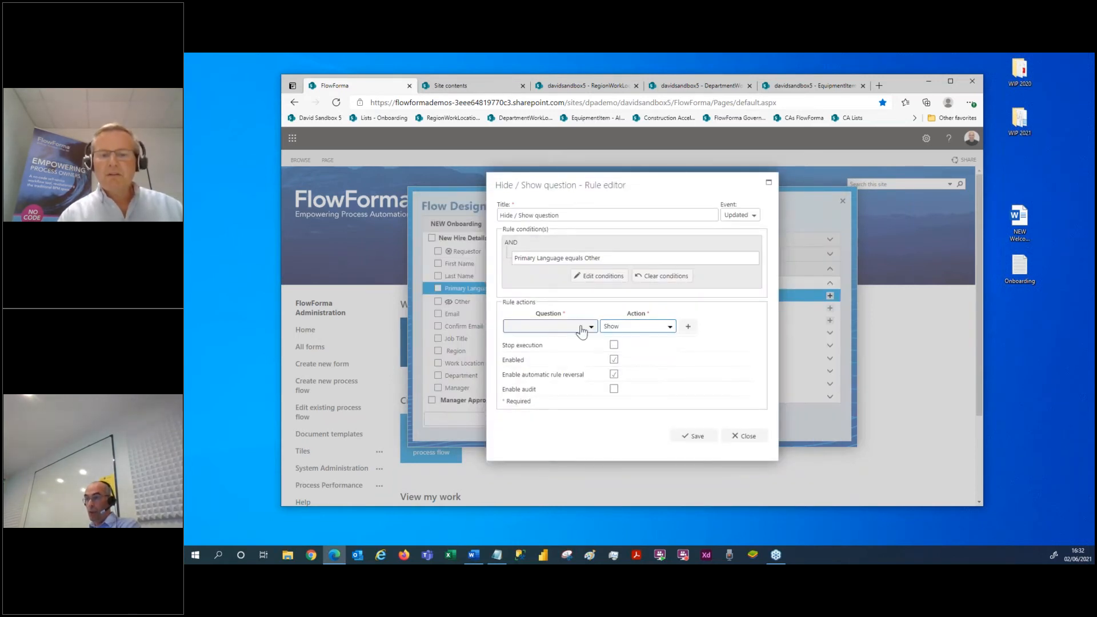
{"action": "left_click", "coordinate": [550, 329]}
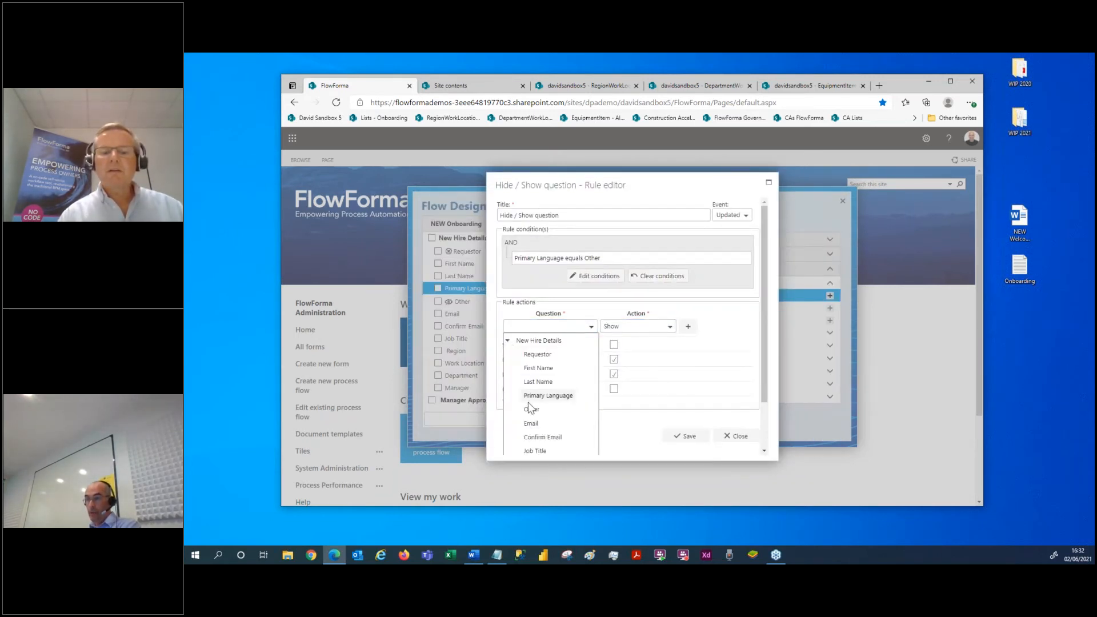
{"action": "left_click", "coordinate": [572, 414]}
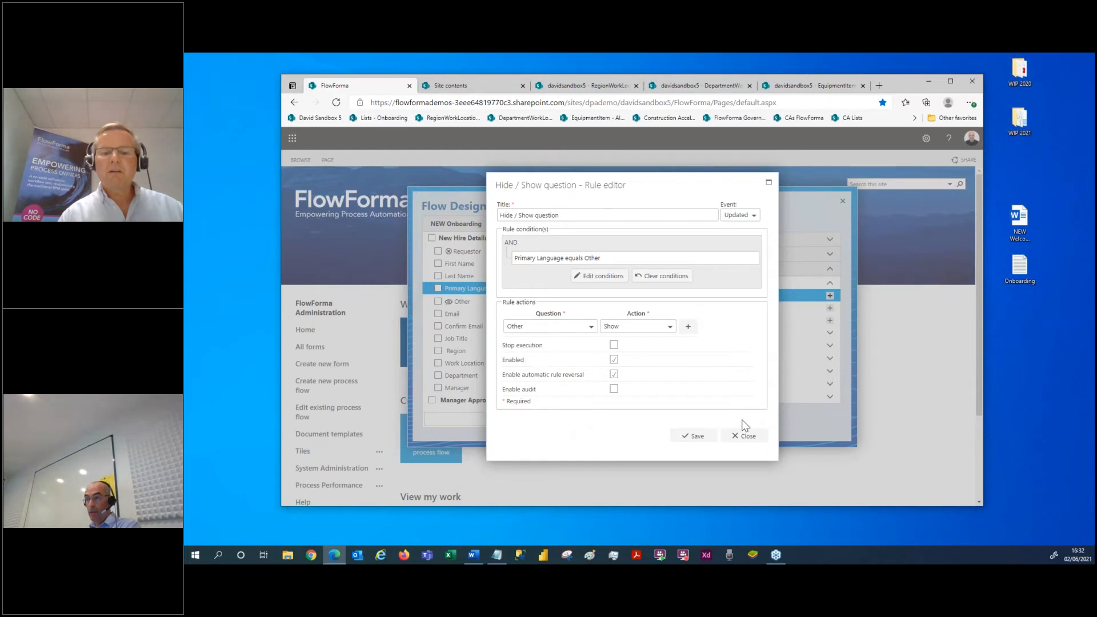
{"action": "left_click", "coordinate": [689, 327]}
{"action": "left_click", "coordinate": [668, 343]}
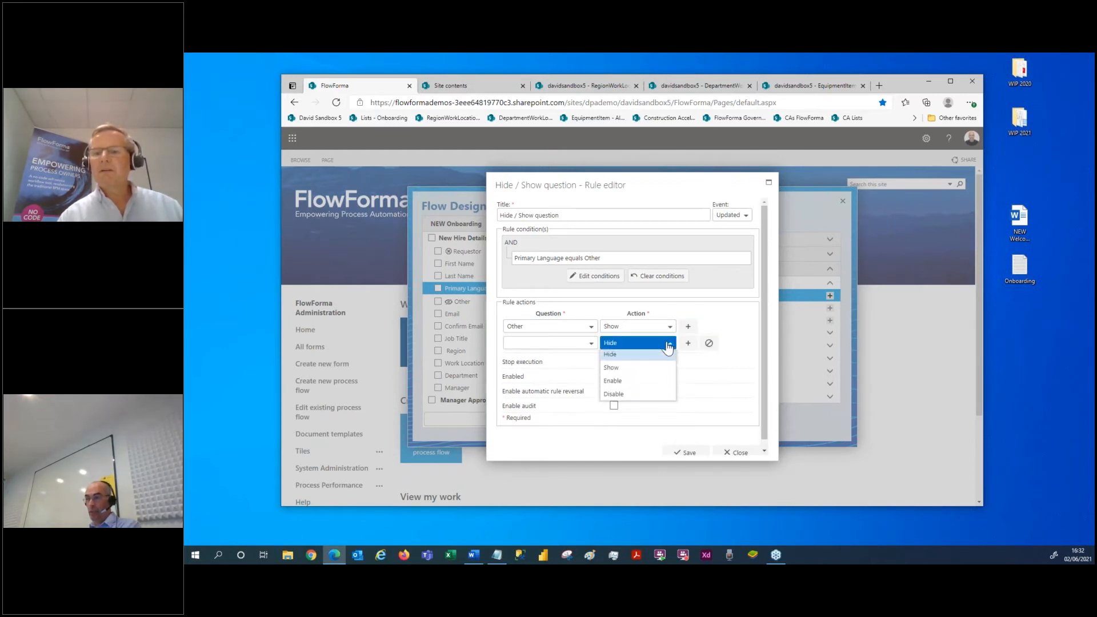
{"action": "left_click", "coordinate": [637, 368]}
{"action": "left_click", "coordinate": [708, 342]}
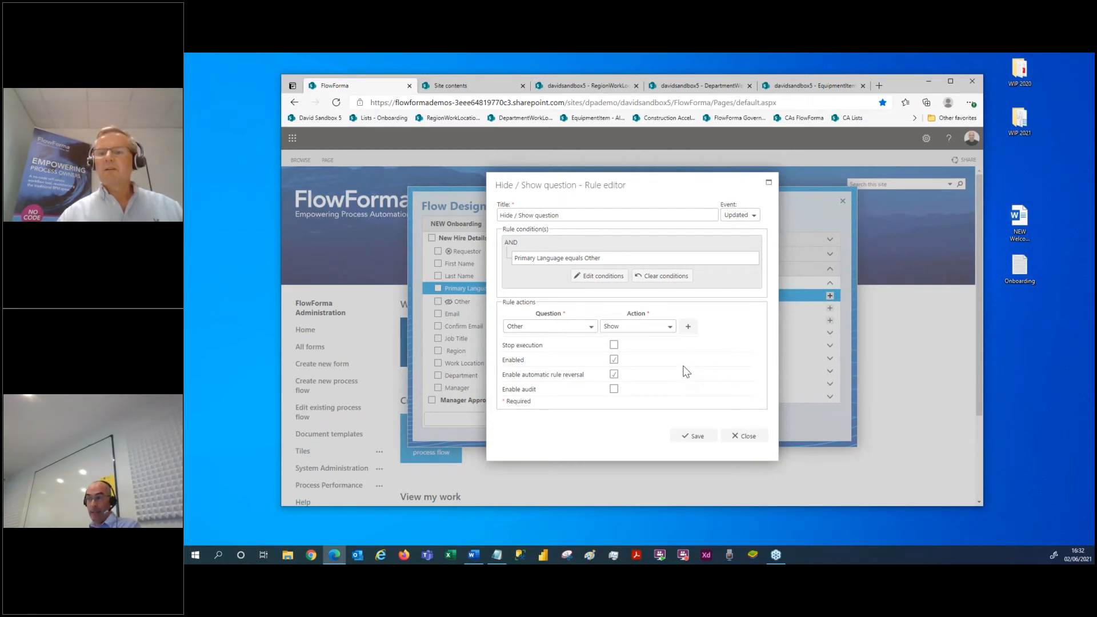
Step: Save the Hide / Show question rule on Primary Language
{"action": "left_click", "coordinate": [695, 437]}
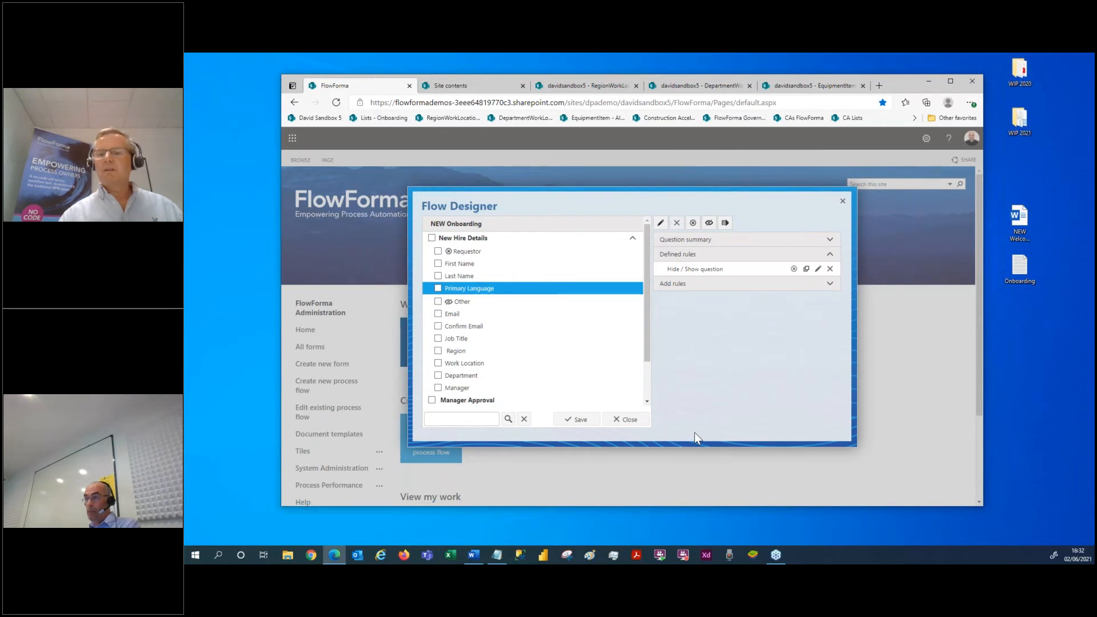
Step: Add a Data validation rule to the Confirm Email question with the condition Email Not Equals Confirm Email
{"action": "left_click", "coordinate": [474, 326]}
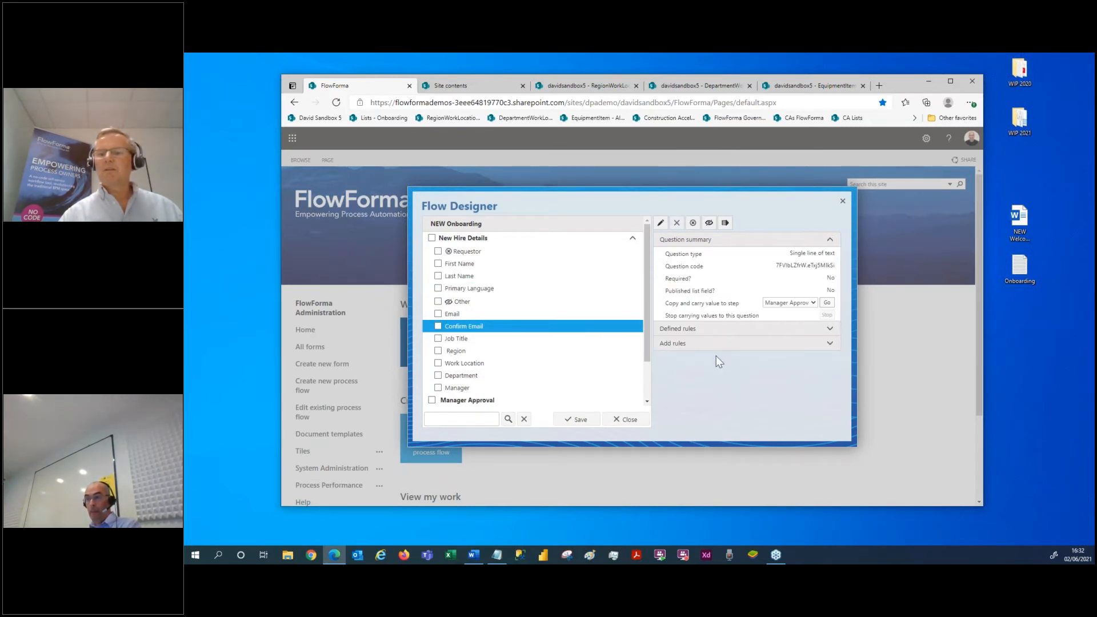
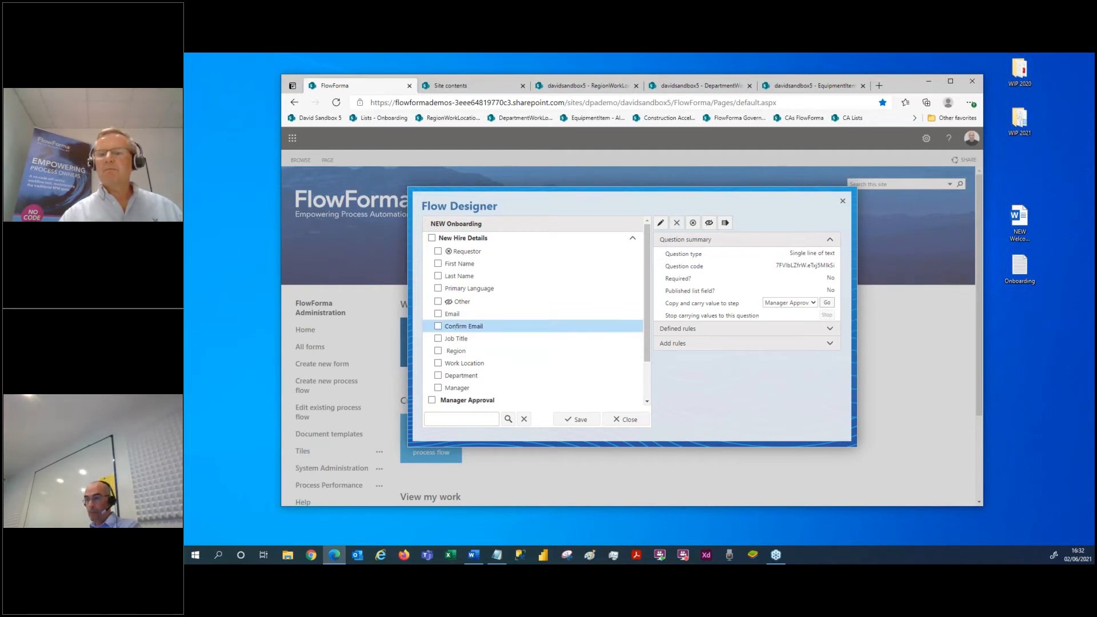
{"action": "left_click", "coordinate": [694, 345]}
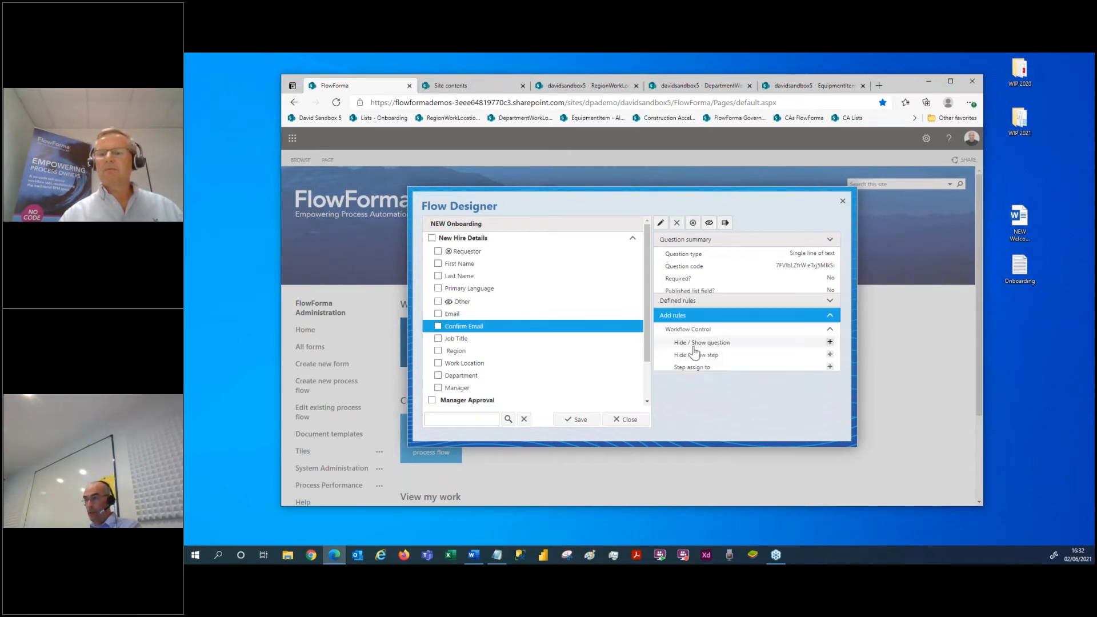
{"action": "left_click", "coordinate": [701, 335]}
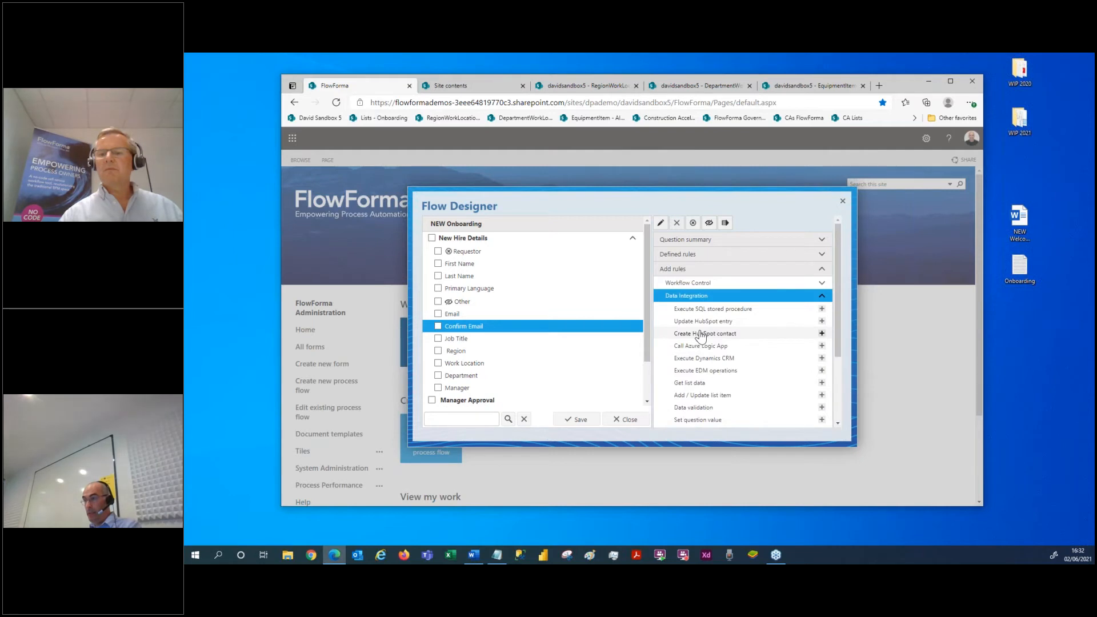
{"action": "left_click", "coordinate": [816, 407]}
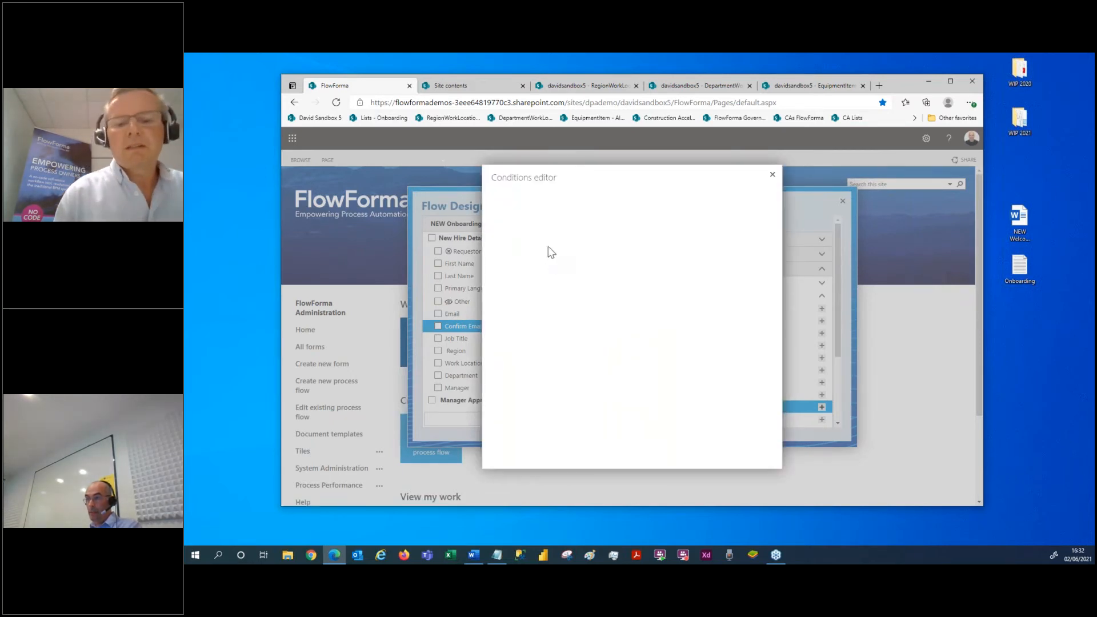
{"action": "left_click", "coordinate": [548, 252]}
{"action": "left_click", "coordinate": [464, 265]}
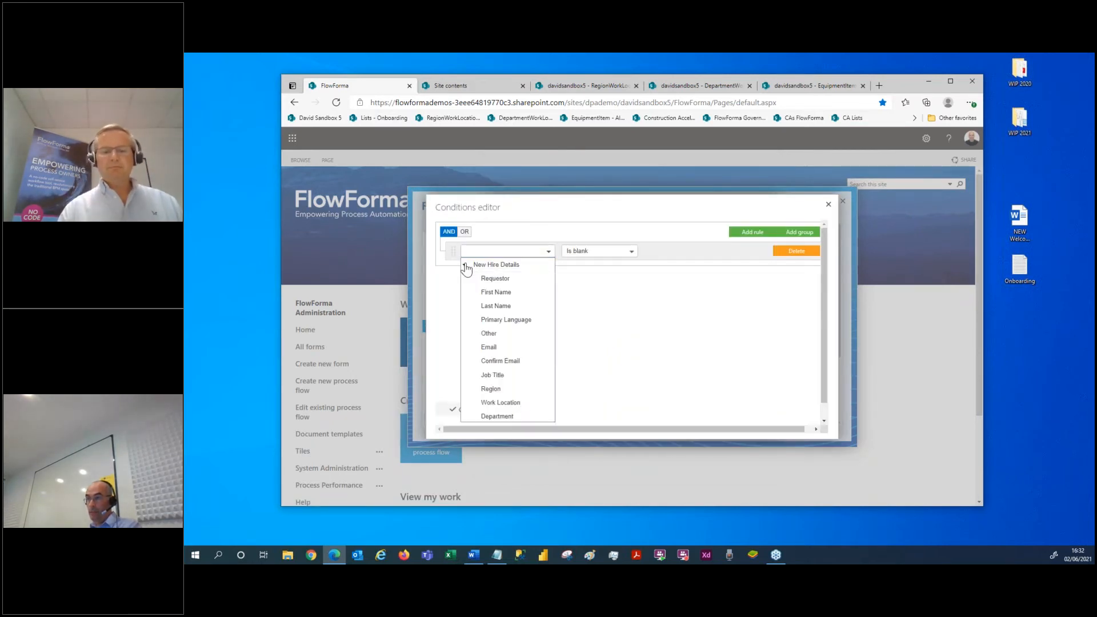
{"action": "left_click", "coordinate": [488, 347]}
{"action": "left_click", "coordinate": [582, 251]}
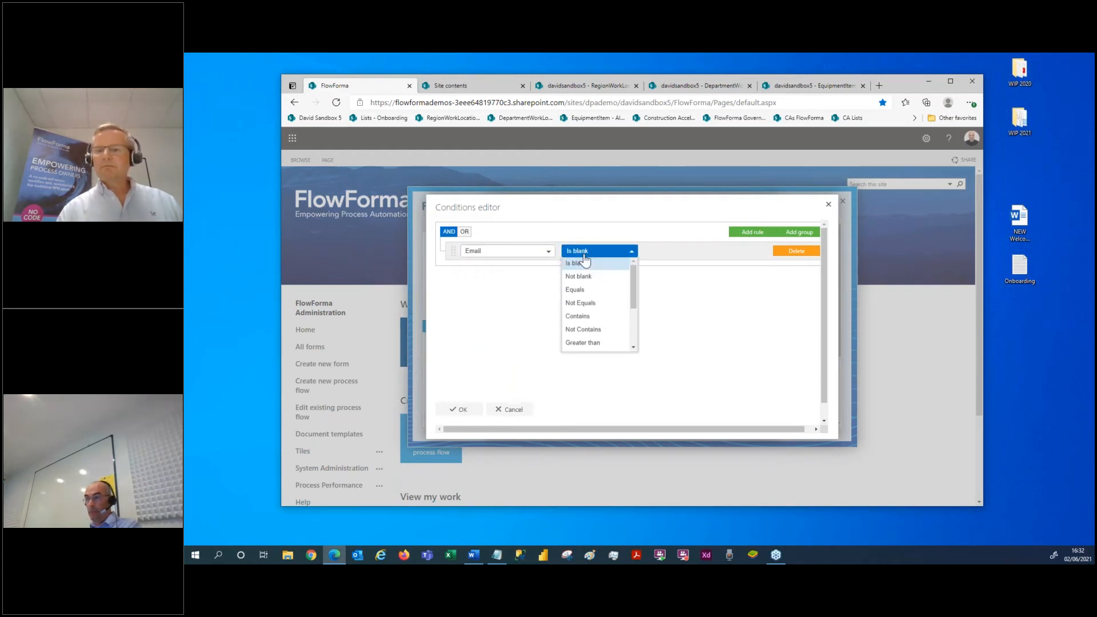
{"action": "left_click", "coordinate": [589, 304]}
{"action": "left_click", "coordinate": [703, 251]}
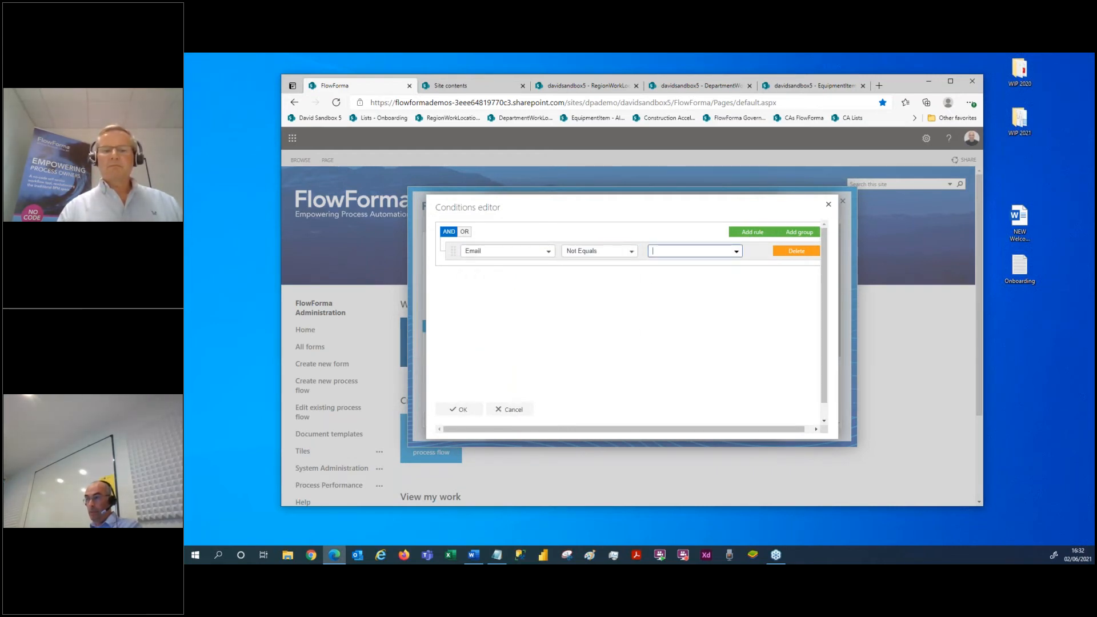
{"action": "left_click", "coordinate": [735, 251]}
{"action": "left_click", "coordinate": [652, 265]}
{"action": "left_click", "coordinate": [682, 361]}
{"action": "left_click", "coordinate": [466, 410]}
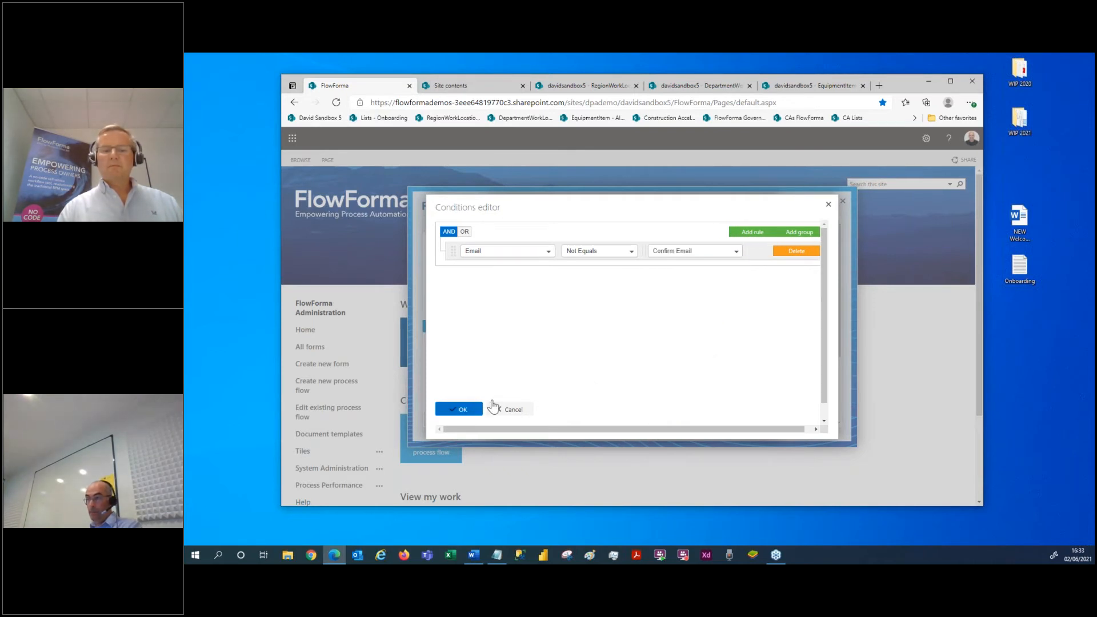
Step: Set the validation rule's error message to "Check email!" and save the rule
{"action": "left_click", "coordinate": [638, 335]}
{"action": "type", "text": "Check email!"}
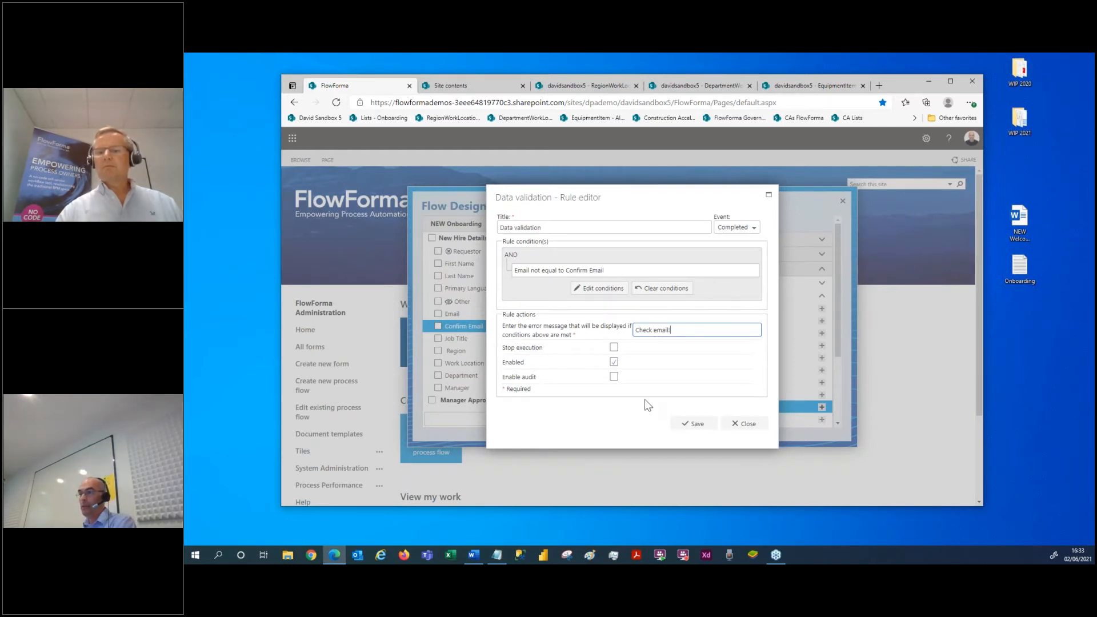
{"action": "left_click", "coordinate": [695, 423]}
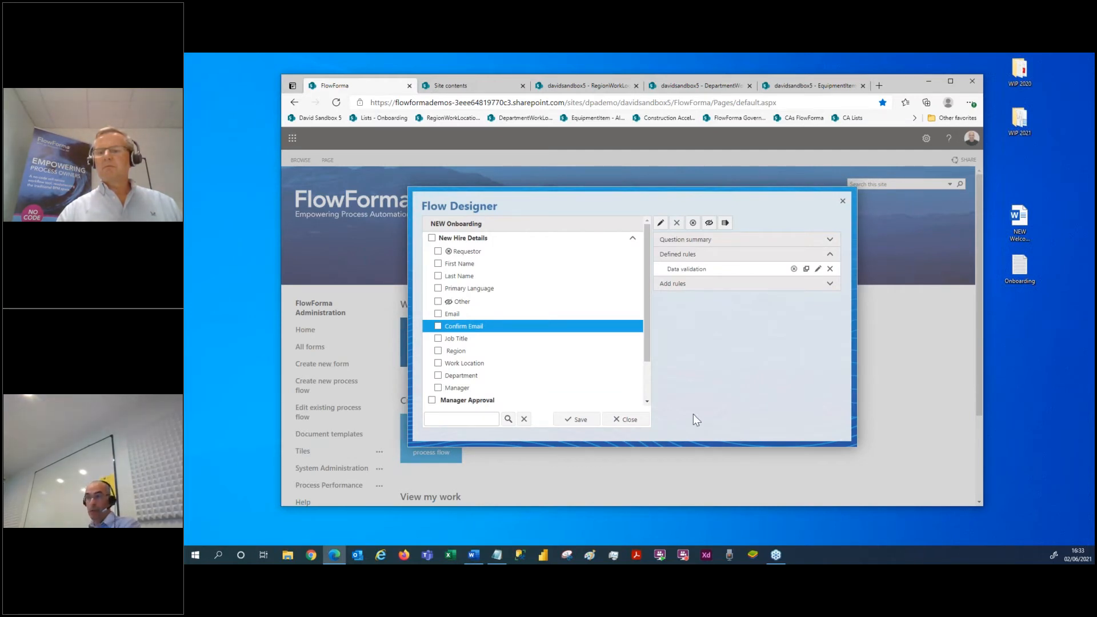
{"action": "left_click", "coordinate": [478, 352]}
{"action": "left_click", "coordinate": [489, 362]}
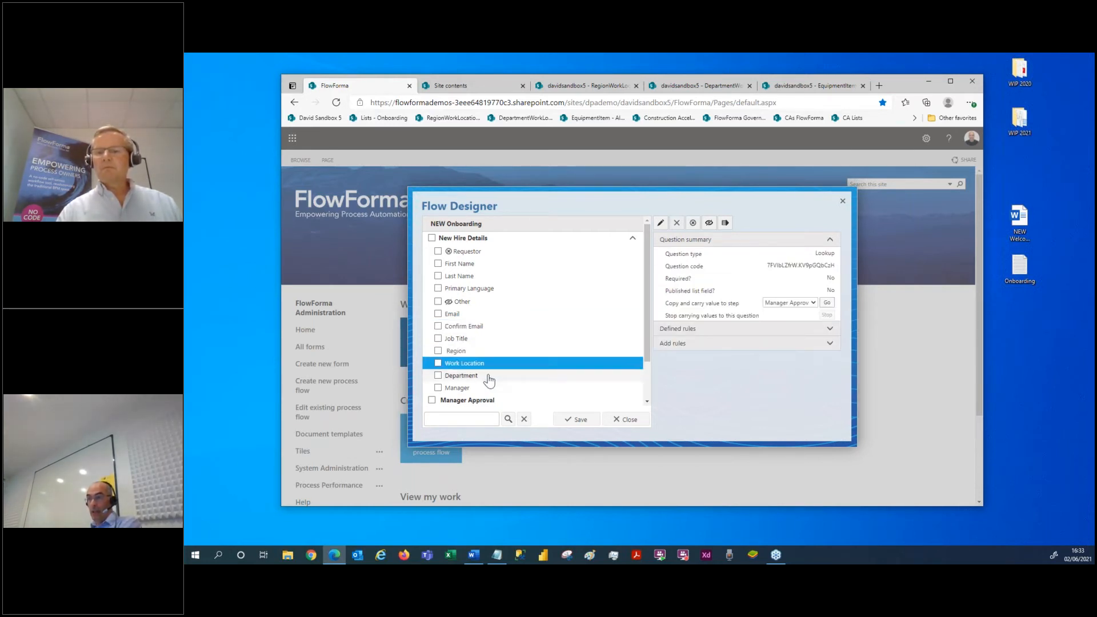
{"action": "left_click", "coordinate": [488, 377]}
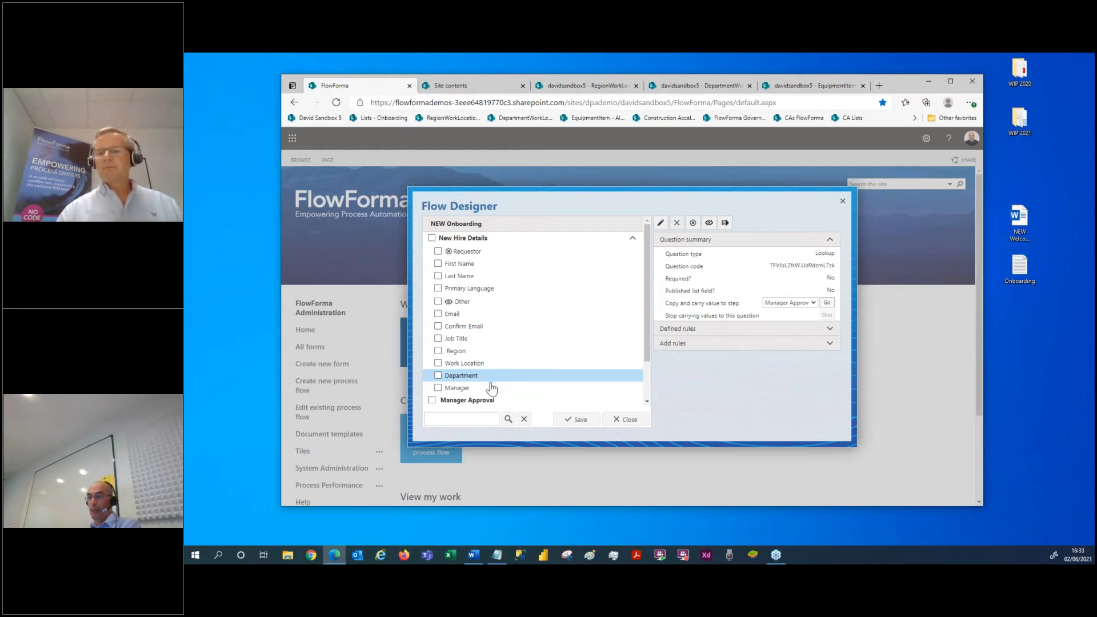
{"action": "left_click", "coordinate": [486, 365]}
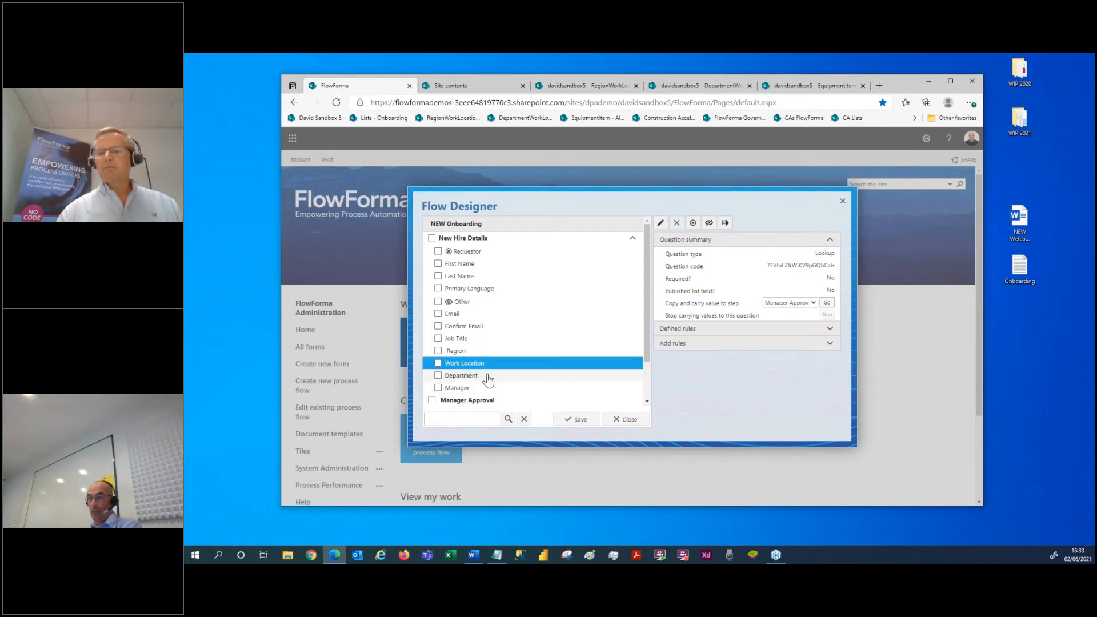
Step: Add a Get list data rule to the Department question, using the DepartmentWorkLocationManager list from the davidsandbox5 site
{"action": "left_click", "coordinate": [486, 377]}
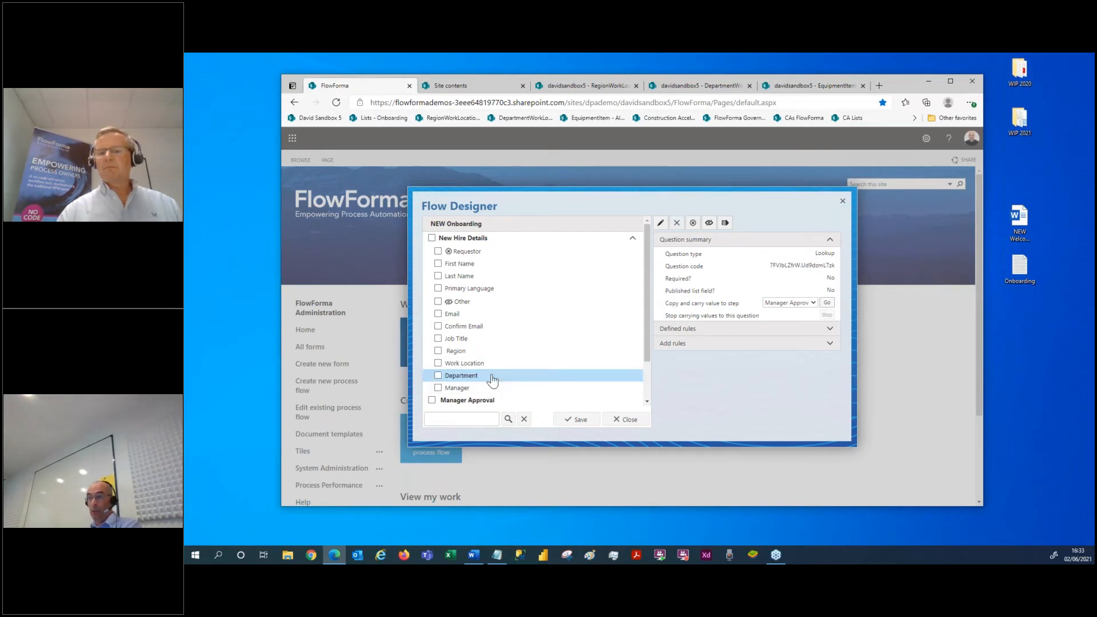
{"action": "left_click", "coordinate": [671, 343]}
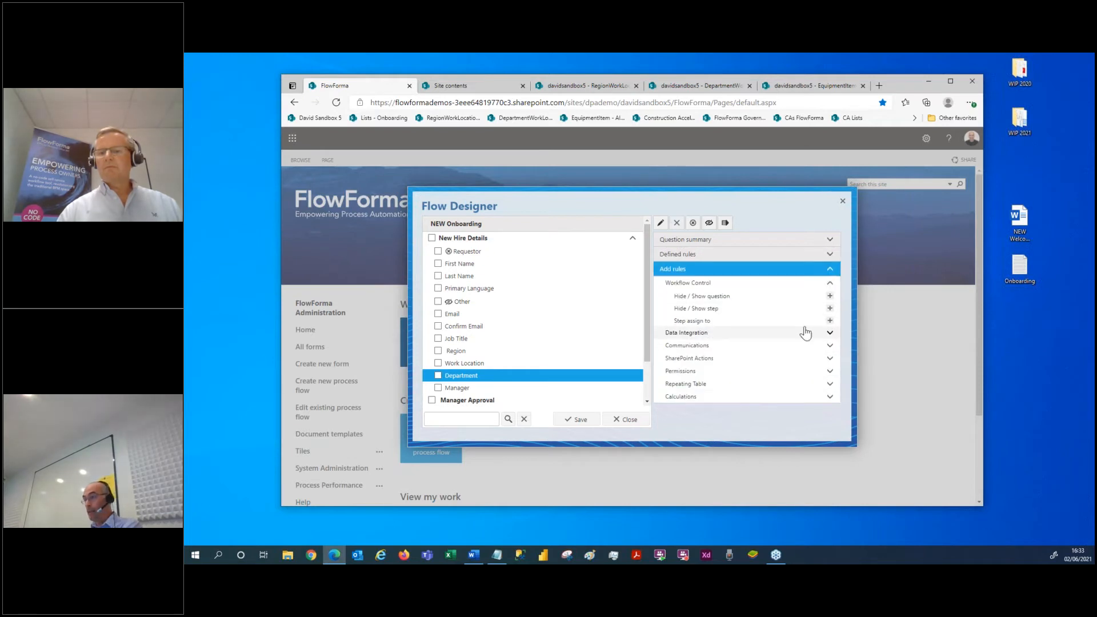
{"action": "left_click", "coordinate": [749, 334]}
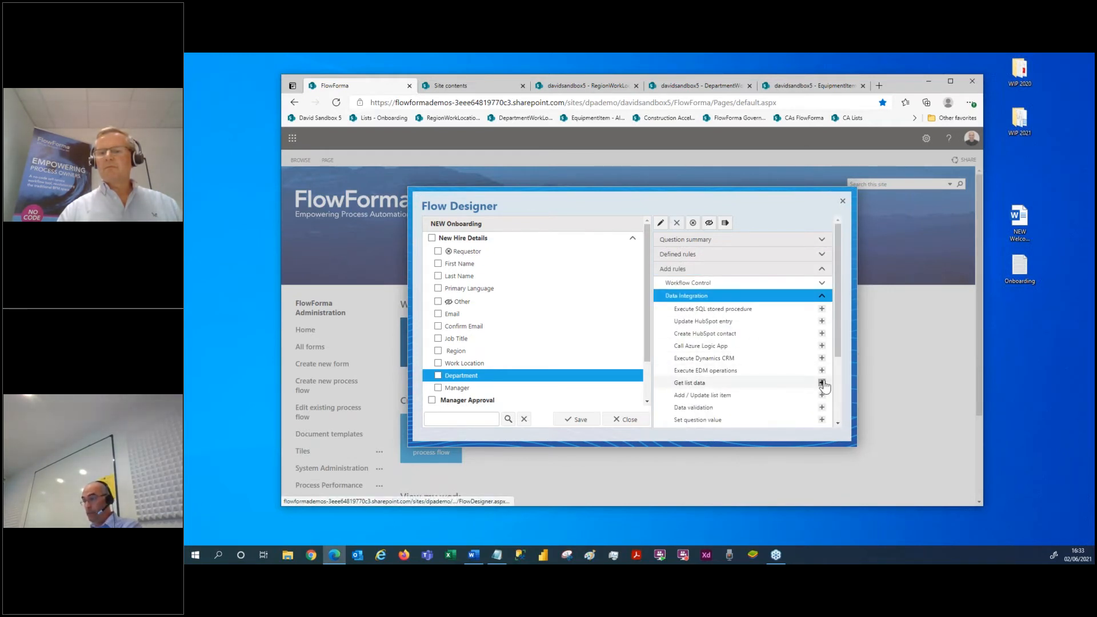
{"action": "left_click", "coordinate": [822, 383]}
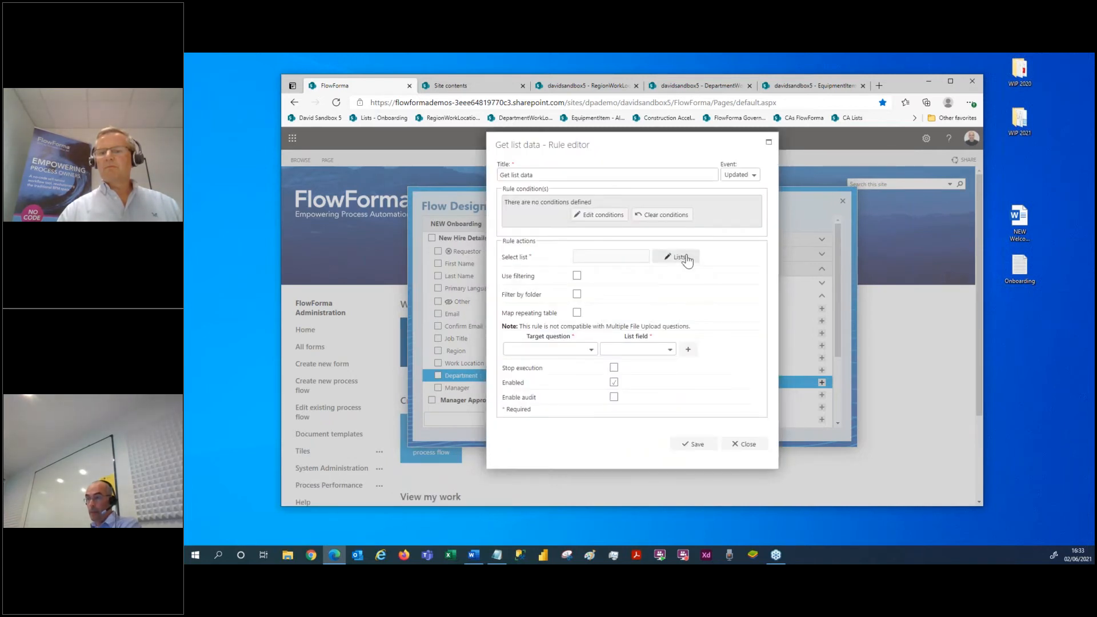
{"action": "left_click", "coordinate": [667, 258]}
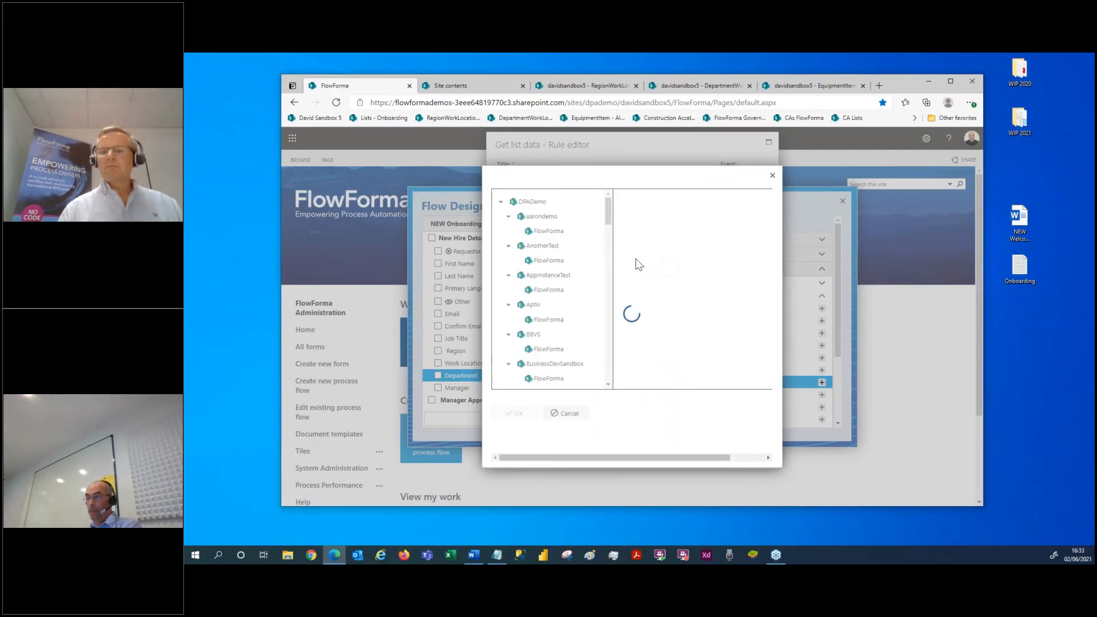
{"action": "scroll", "coordinate": [545, 307], "scroll_direction": "down", "scroll_amount": 5}
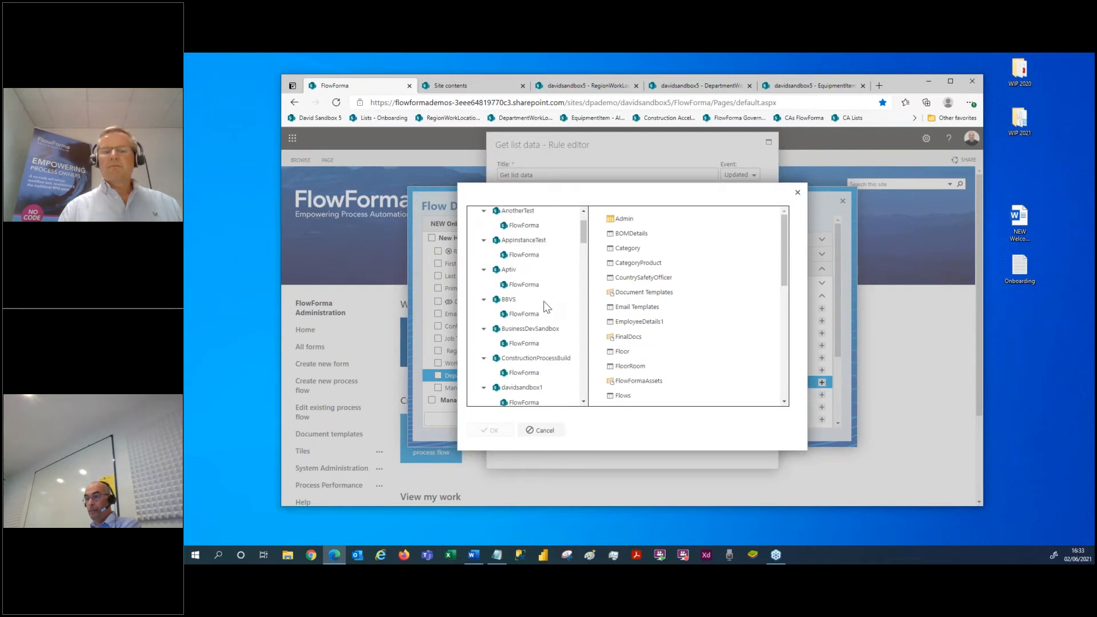
{"action": "left_click", "coordinate": [528, 349]}
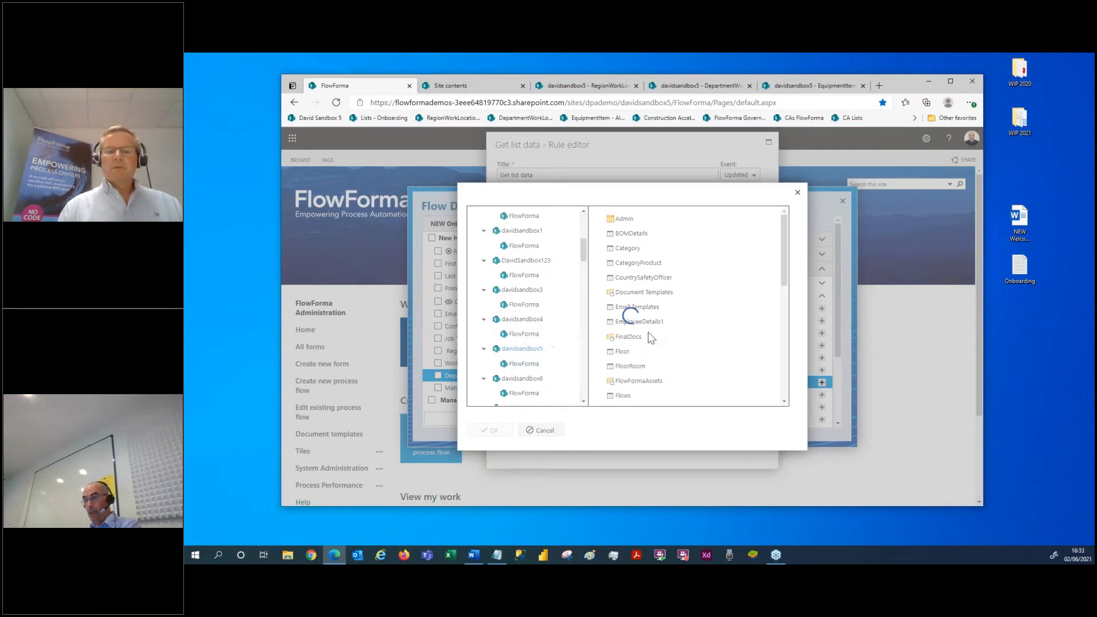
{"action": "left_click", "coordinate": [661, 277]}
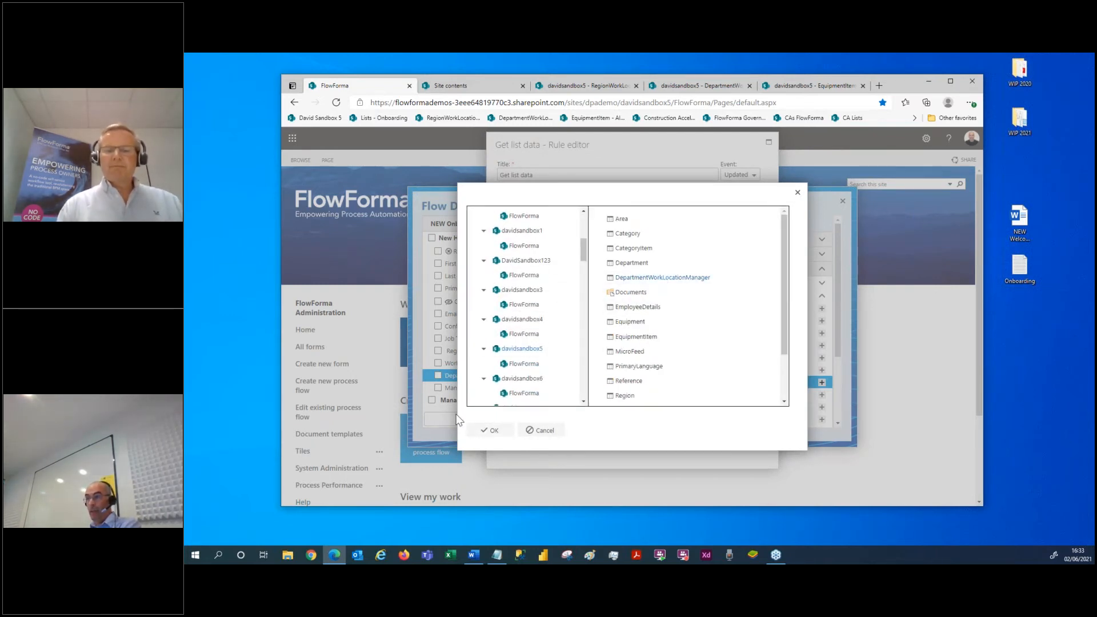
{"action": "left_click", "coordinate": [490, 431]}
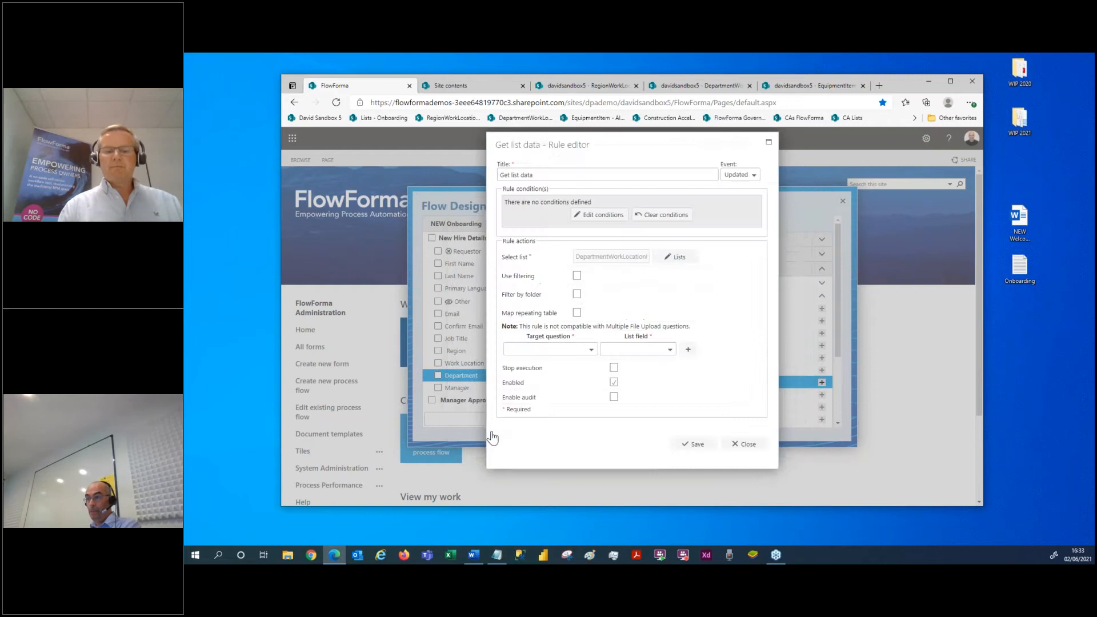
Step: Enable filtering in the rule so the list's Department field equals the Department question
{"action": "left_click", "coordinate": [577, 275]}
{"action": "left_click", "coordinate": [576, 304]}
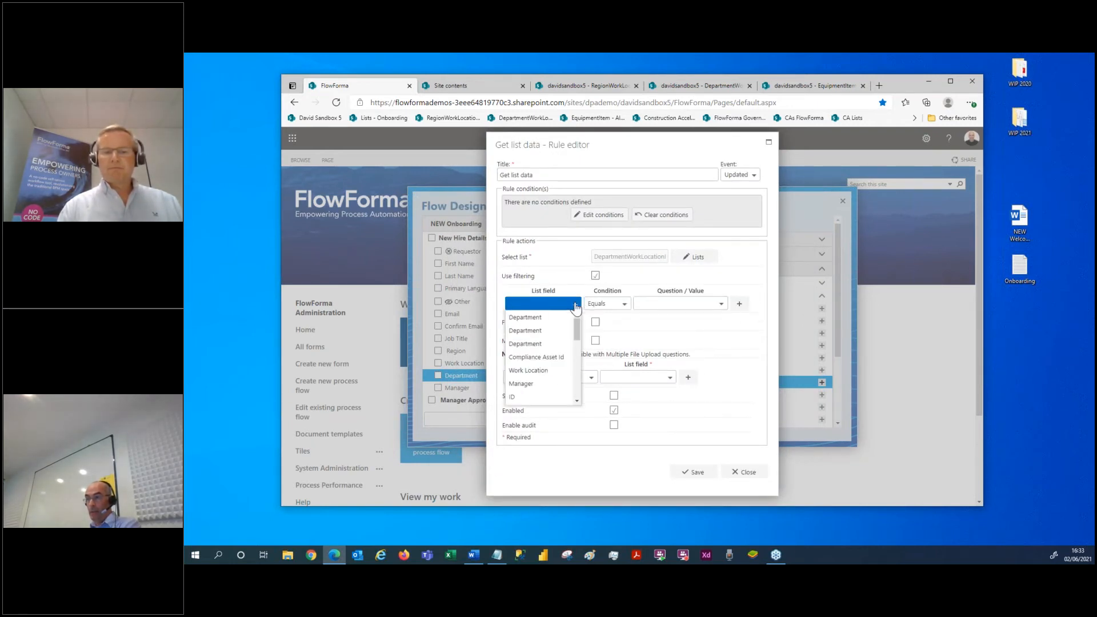
{"action": "left_click", "coordinate": [544, 317]}
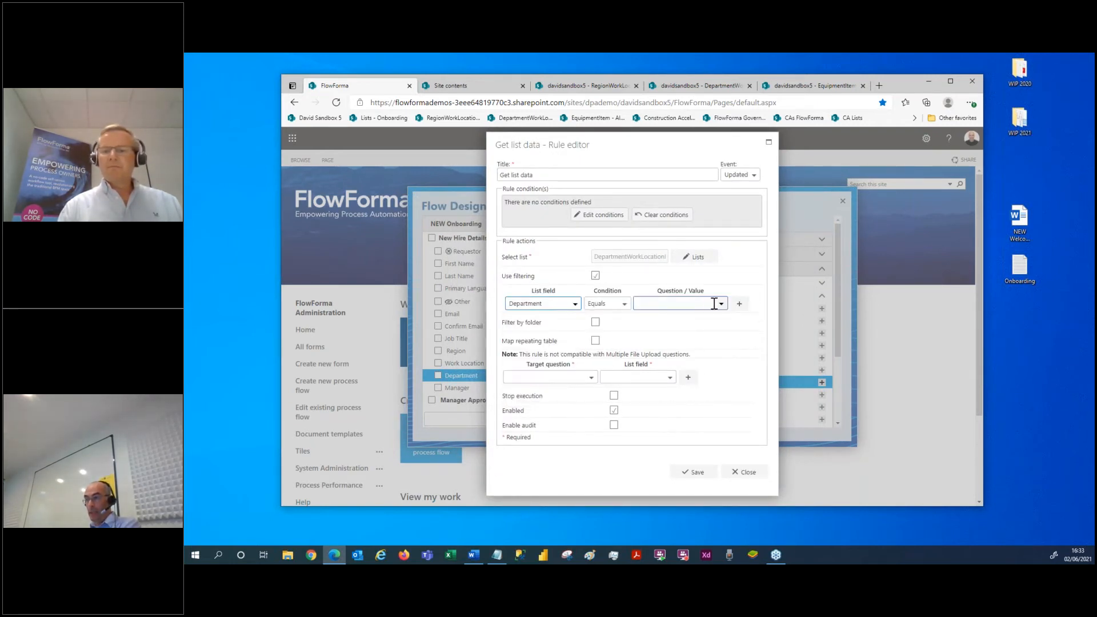
{"action": "left_click", "coordinate": [718, 303]}
{"action": "left_click", "coordinate": [637, 317]}
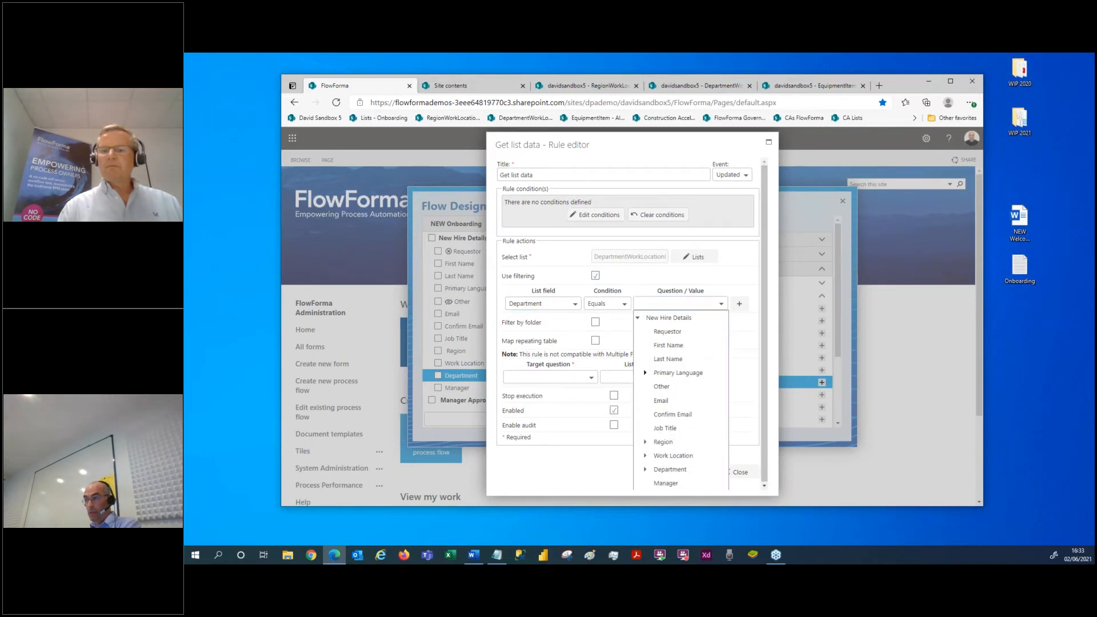
{"action": "left_click", "coordinate": [644, 468]}
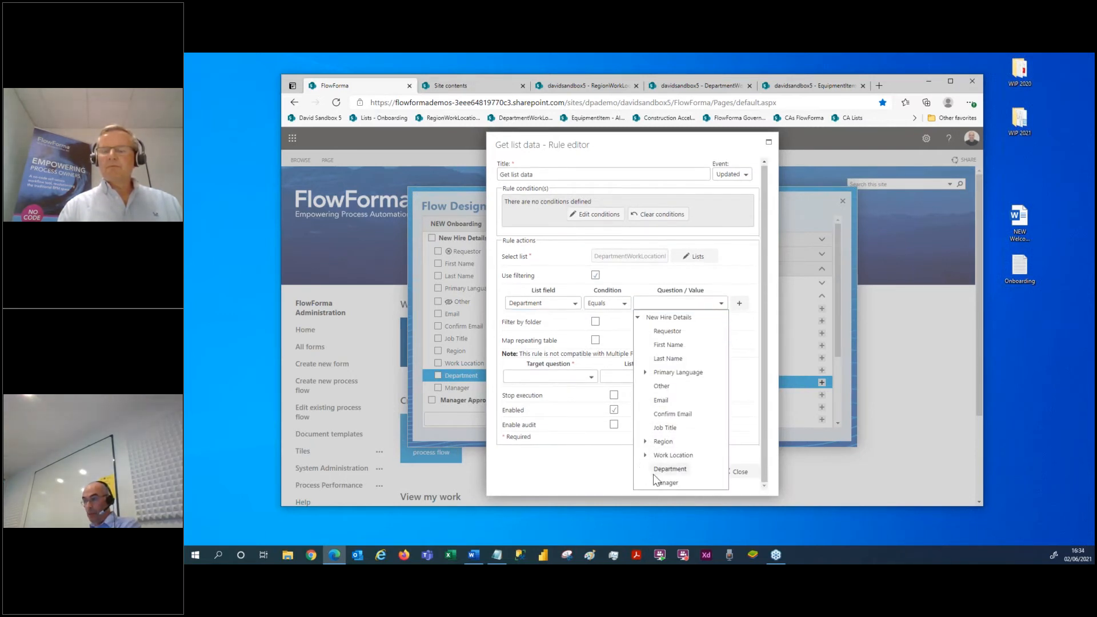
{"action": "left_click", "coordinate": [678, 483]}
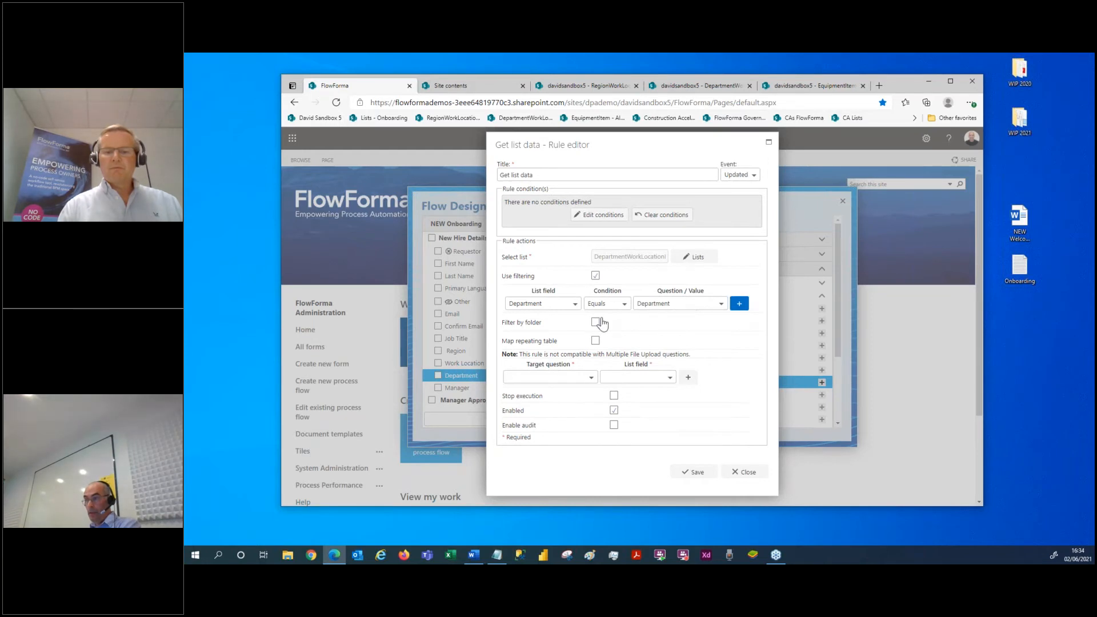
Step: Add a second And filter where the list's Work Location field equals the Work Location question
{"action": "left_click", "coordinate": [739, 302]}
{"action": "left_click", "coordinate": [579, 320]}
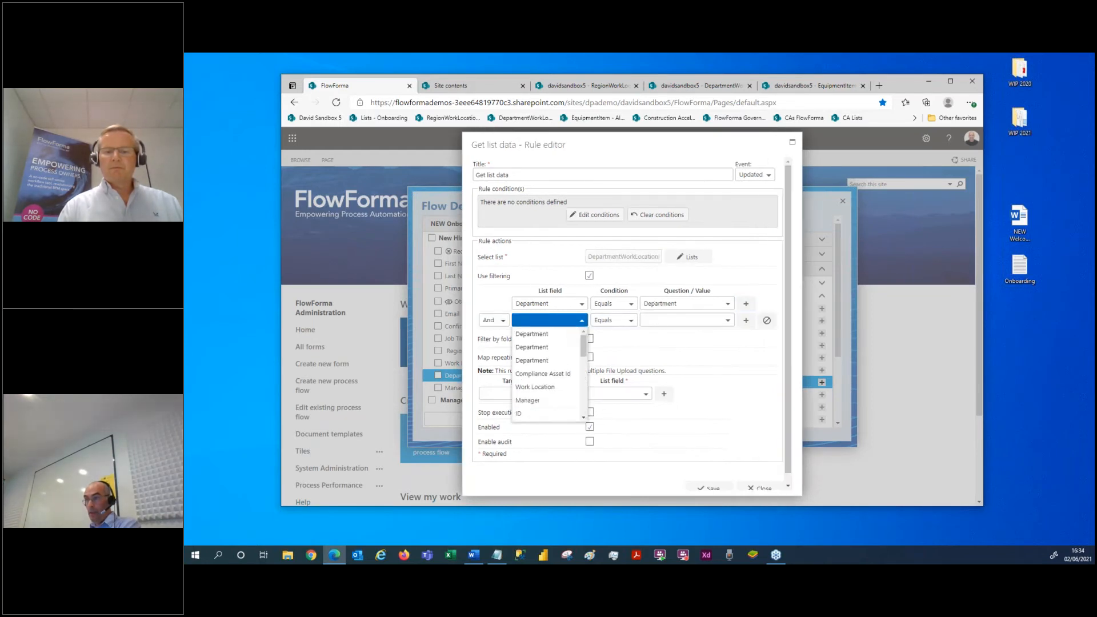
{"action": "left_click", "coordinate": [536, 387]}
{"action": "left_click", "coordinate": [727, 321]}
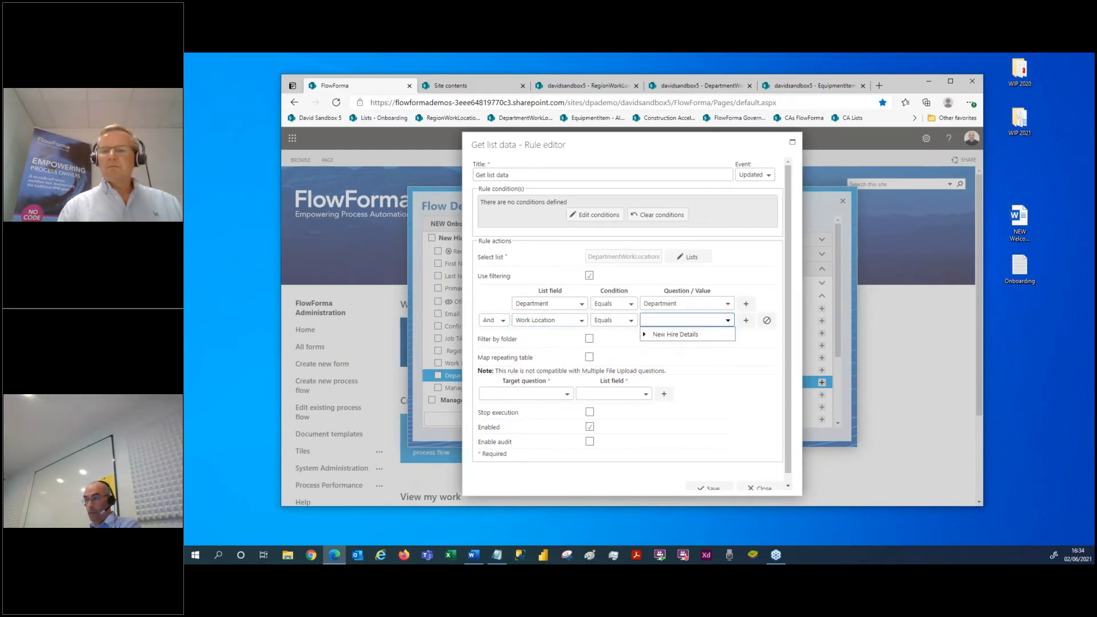
{"action": "left_click", "coordinate": [644, 334]}
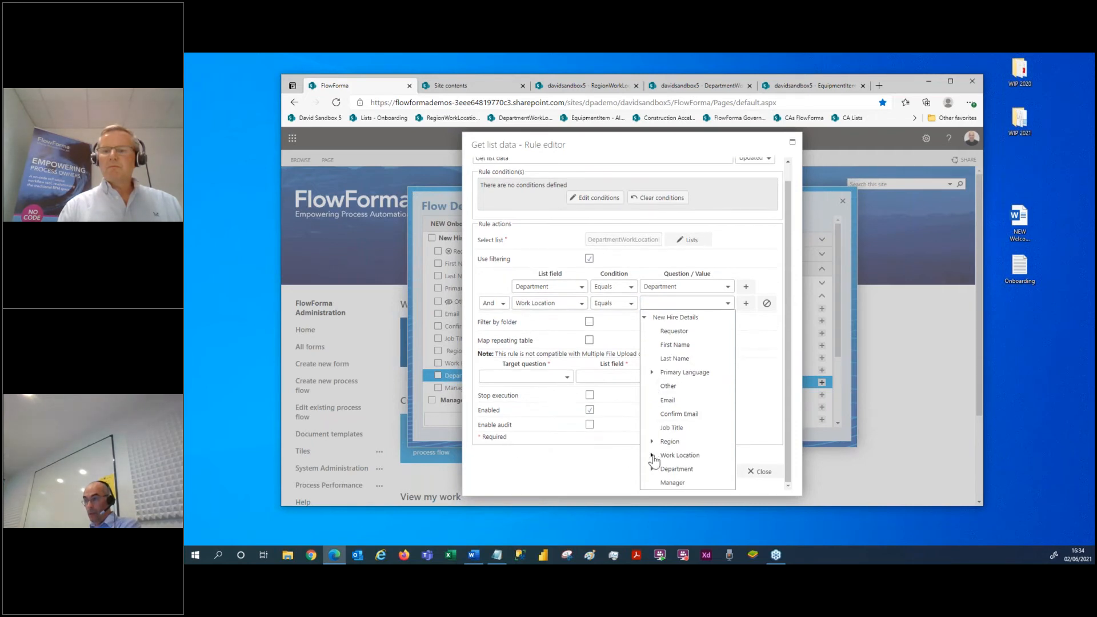
{"action": "left_click", "coordinate": [652, 455]}
{"action": "scroll", "coordinate": [684, 484], "scroll_direction": "down", "scroll_amount": 3}
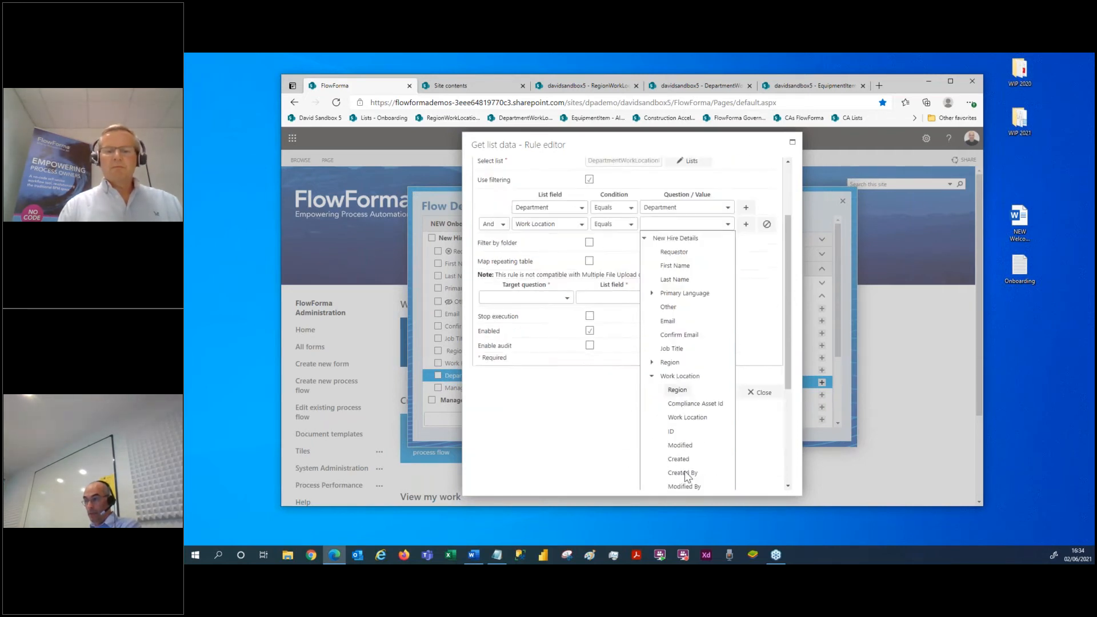
{"action": "left_click", "coordinate": [692, 347]}
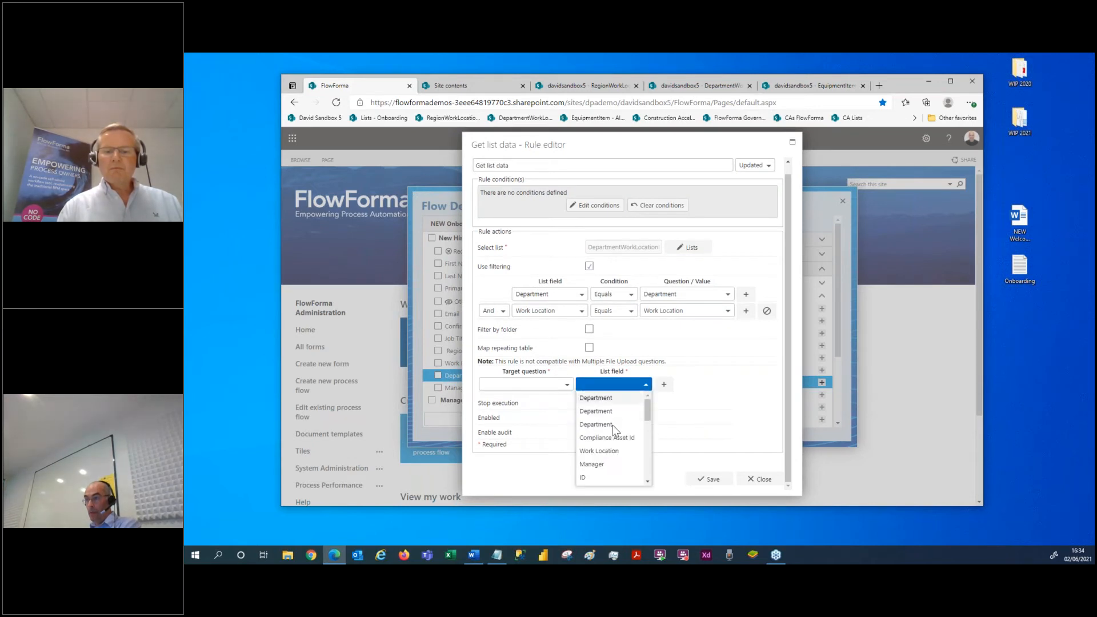
Step: Map the Manager list field to the Manager target question and save the Get list data rule
{"action": "left_click", "coordinate": [603, 466]}
{"action": "left_click", "coordinate": [567, 385]}
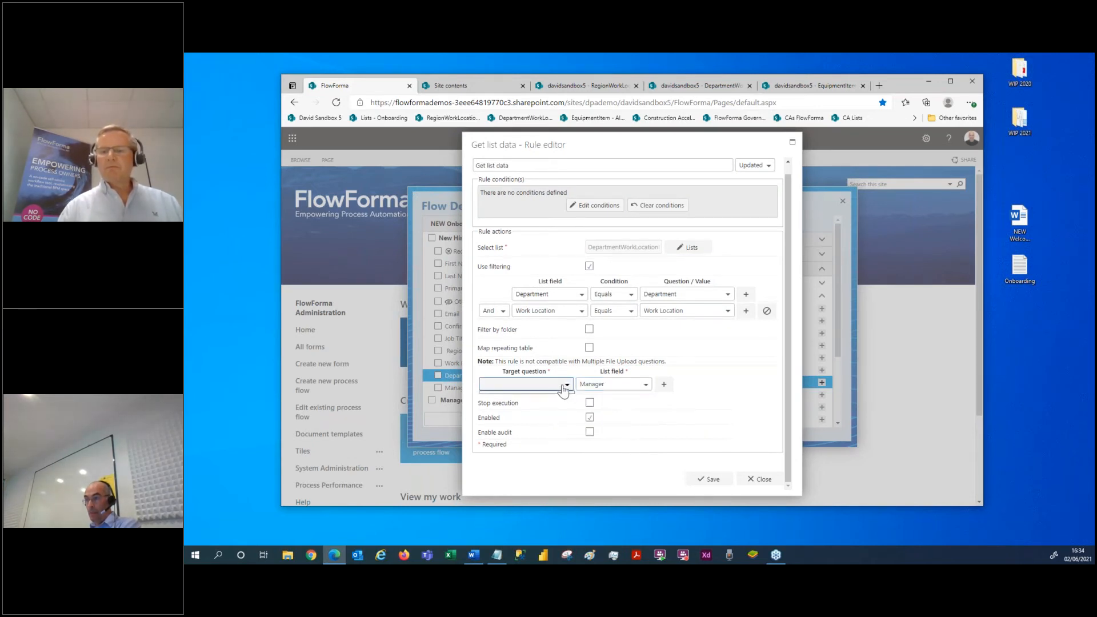
{"action": "left_click", "coordinate": [483, 399]}
{"action": "scroll", "coordinate": [501, 459], "scroll_direction": "down", "scroll_amount": 2}
{"action": "left_click", "coordinate": [511, 477]}
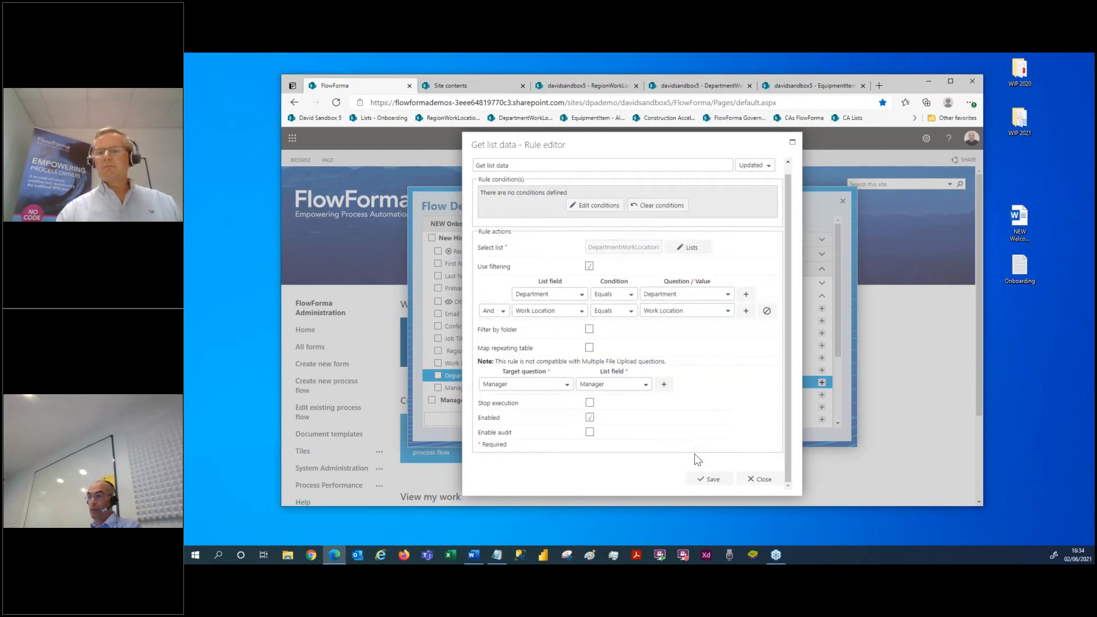
{"action": "left_click", "coordinate": [706, 479]}
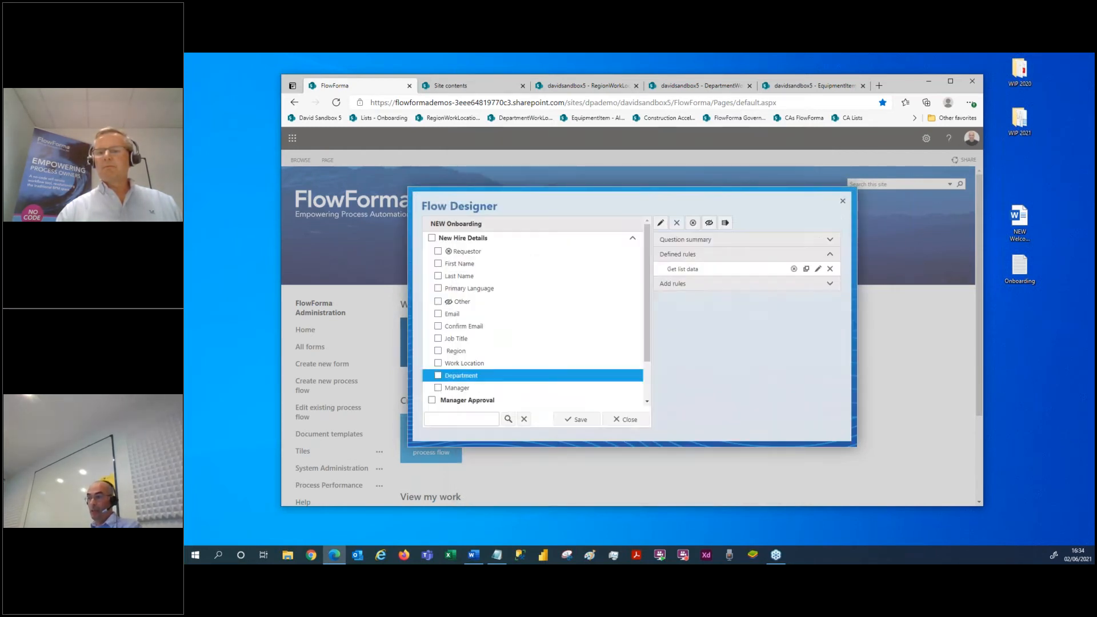
Step: Disable the Manager question in the New Hire Details step and save the flow
{"action": "left_click", "coordinate": [488, 389]}
{"action": "left_click", "coordinate": [692, 223]}
{"action": "left_click", "coordinate": [576, 419]}
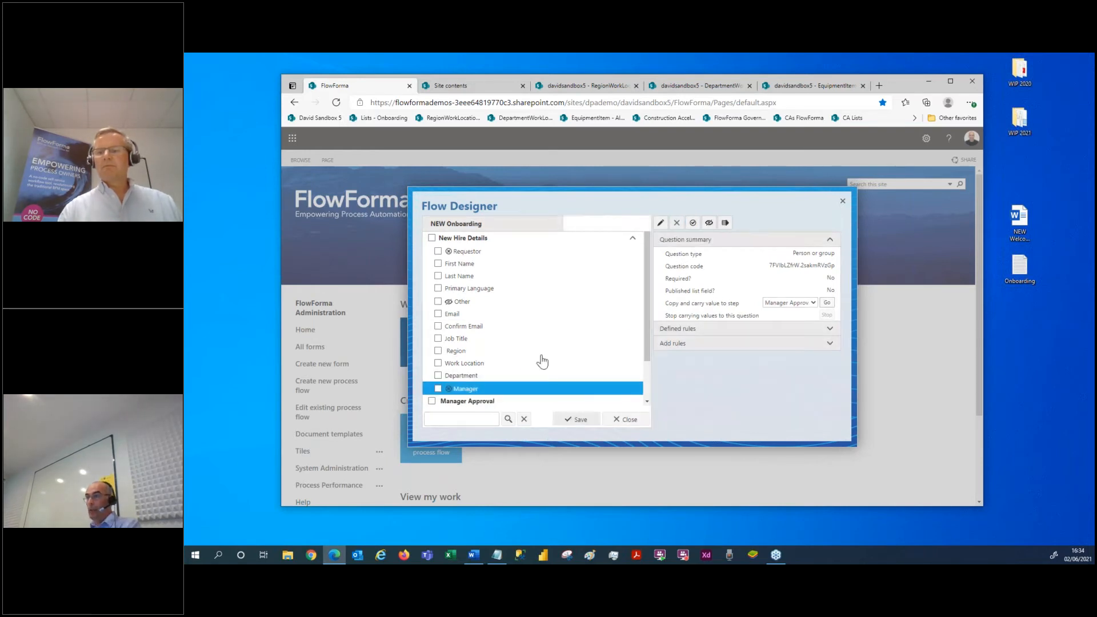
{"action": "left_click", "coordinate": [487, 253]}
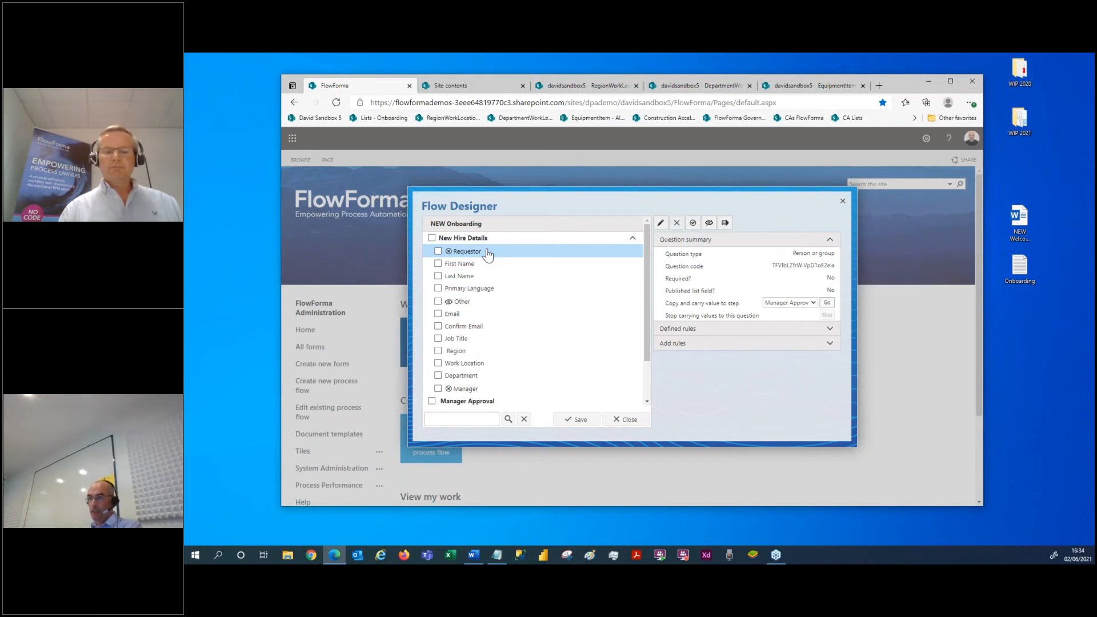
{"action": "left_click", "coordinate": [488, 255]}
{"action": "left_click", "coordinate": [575, 419]}
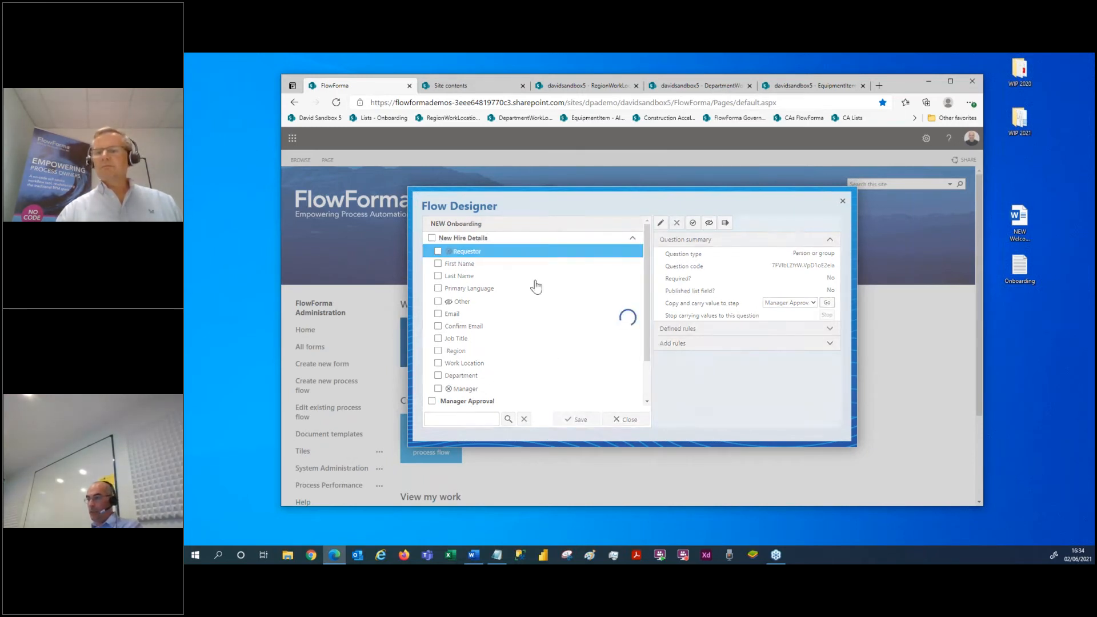
Step: Preview the New Hire Details form and choose Other as the primary language
{"action": "left_click", "coordinate": [506, 237]}
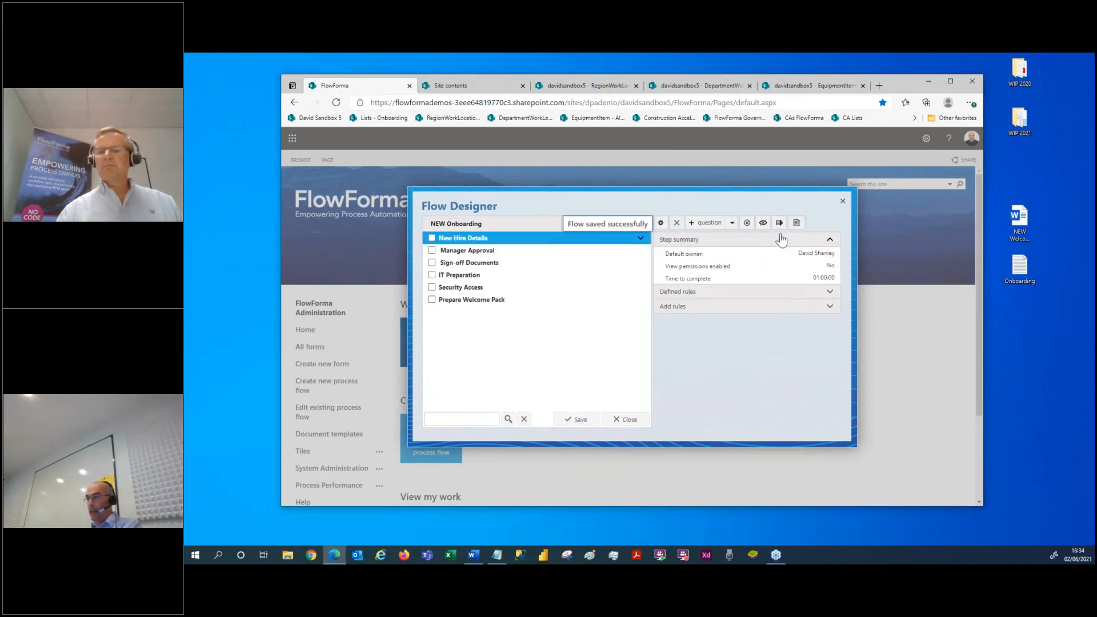
{"action": "left_click", "coordinate": [796, 224]}
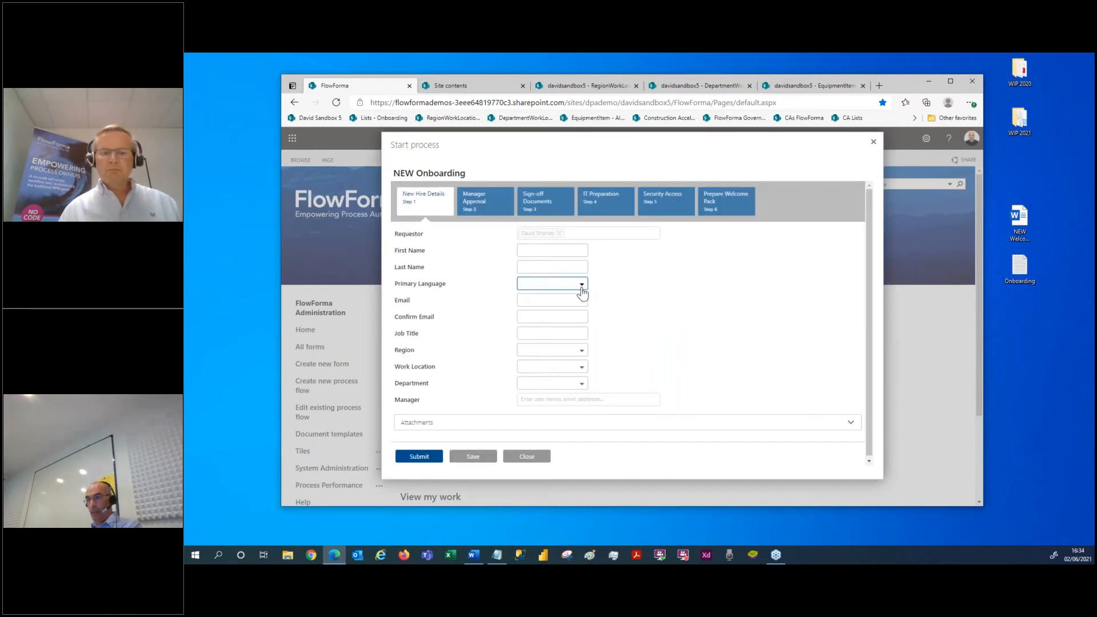
{"action": "left_click", "coordinate": [581, 285]}
{"action": "left_click", "coordinate": [540, 378]}
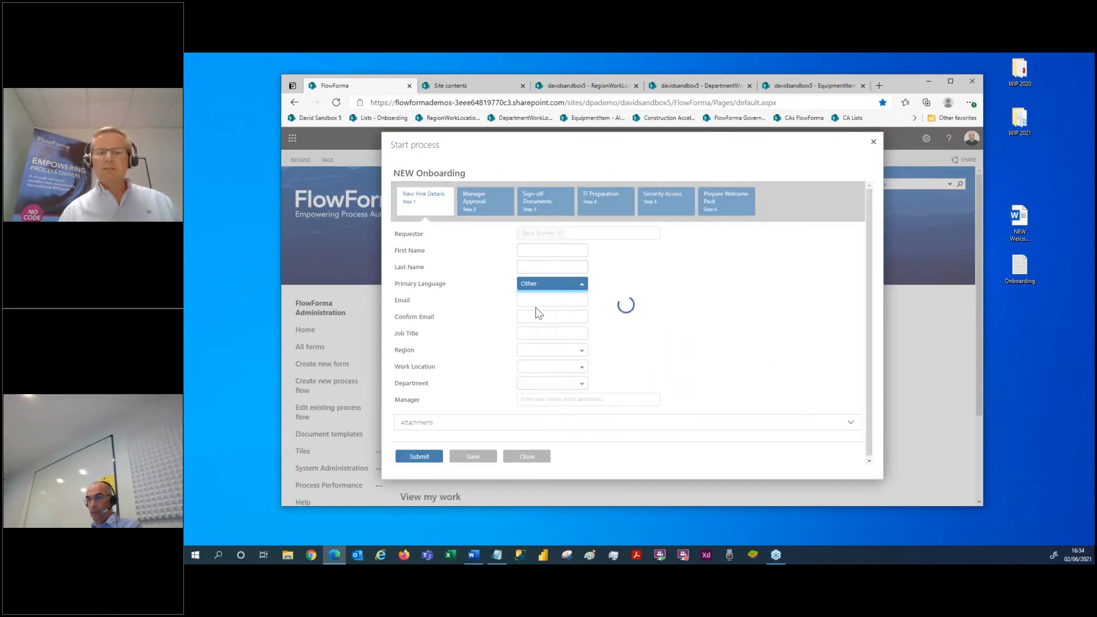
{"action": "left_click", "coordinate": [532, 299]}
Step: Test the dependent lookups in the preview with region EMEA, work location Dublin and department Finance
{"action": "left_click", "coordinate": [574, 367]}
{"action": "left_click", "coordinate": [535, 419]}
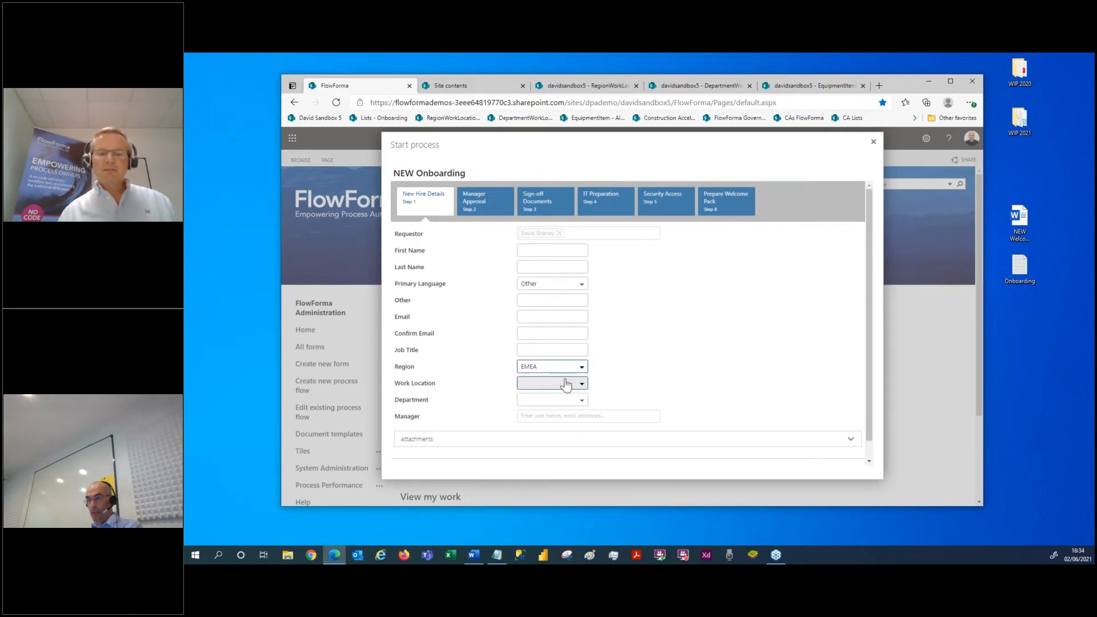
{"action": "left_click", "coordinate": [566, 386]}
{"action": "left_click", "coordinate": [536, 435]}
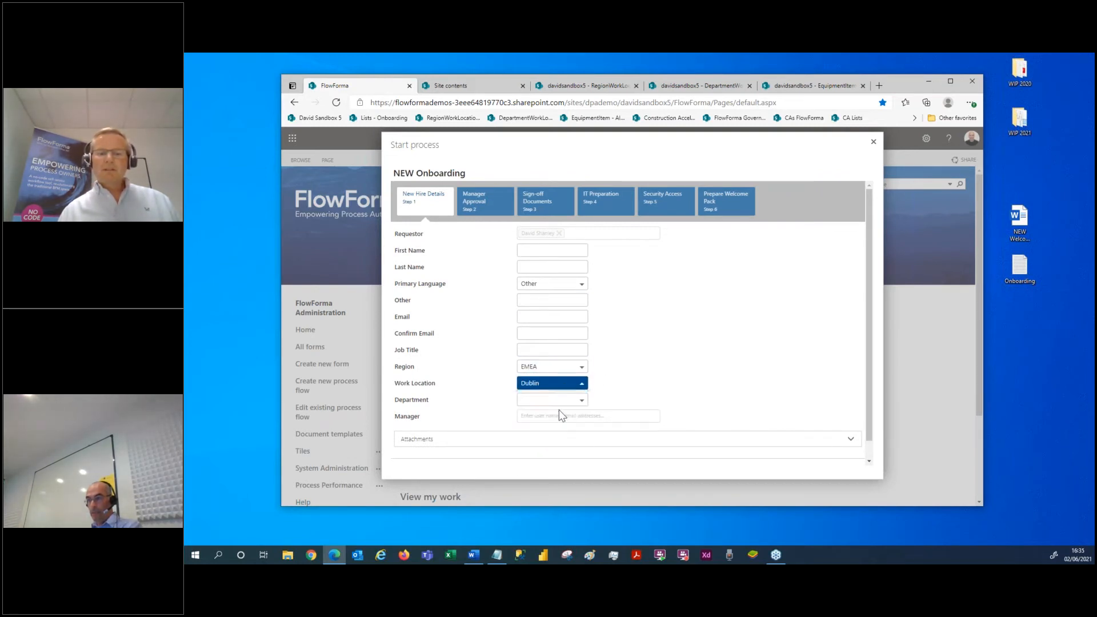
{"action": "left_click", "coordinate": [566, 401]}
{"action": "left_click", "coordinate": [532, 439]}
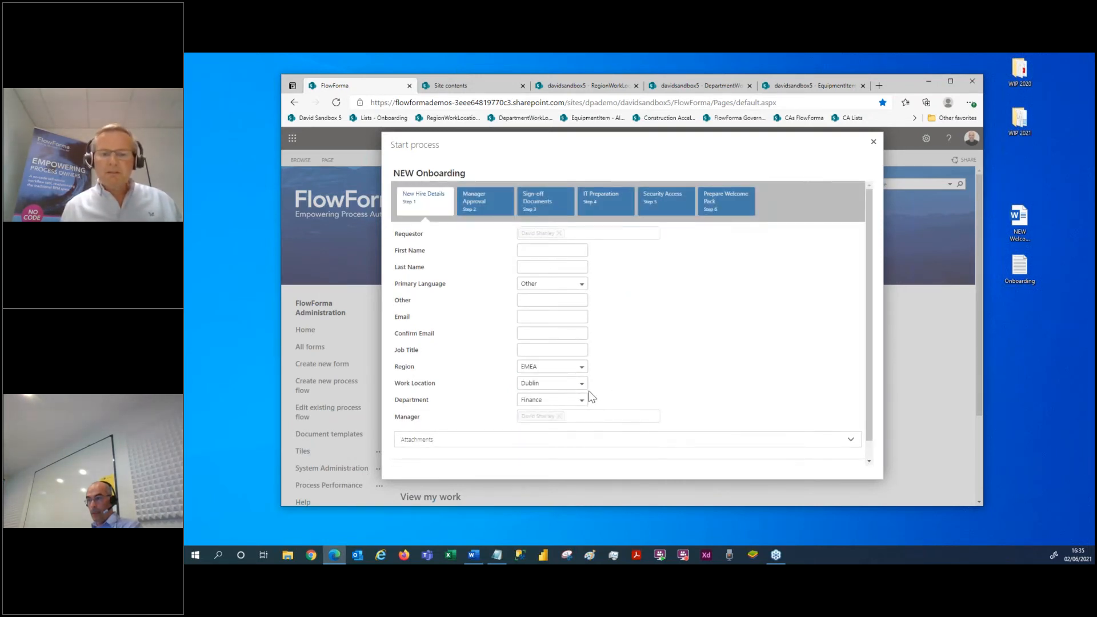
Step: Test the email validation by submitting the form with "e" as Email and "ee" as Confirm Email
{"action": "left_click", "coordinate": [531, 314]}
{"action": "left_click", "coordinate": [531, 333]}
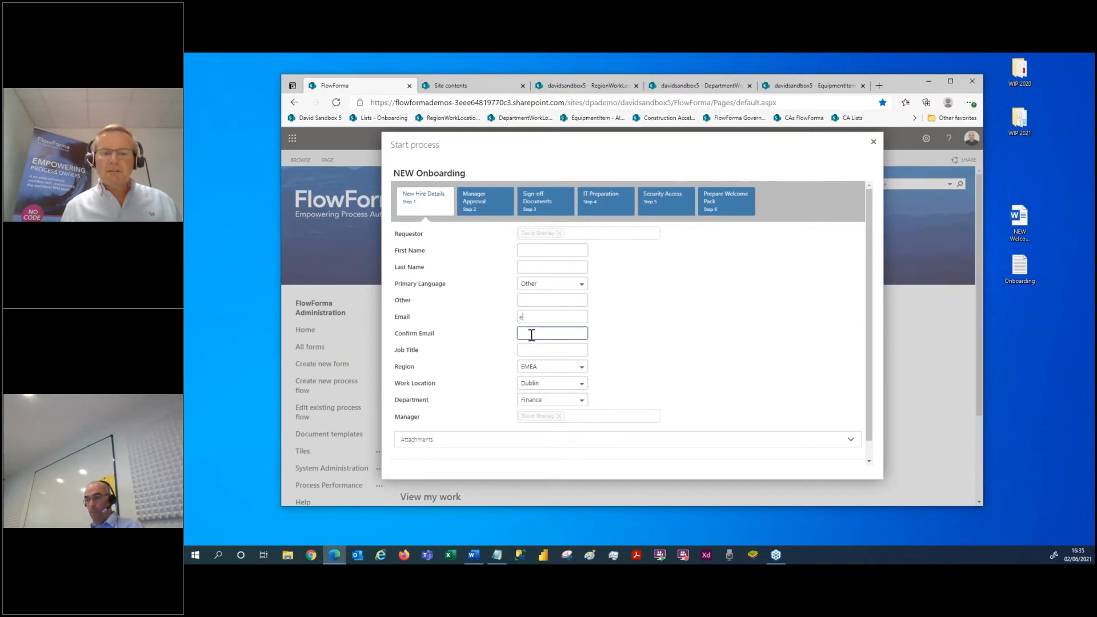
{"action": "type", "text": "ee"}
{"action": "double_click", "coordinate": [629, 327]}
{"action": "scroll", "coordinate": [629, 329], "scroll_direction": "down", "scroll_amount": 2}
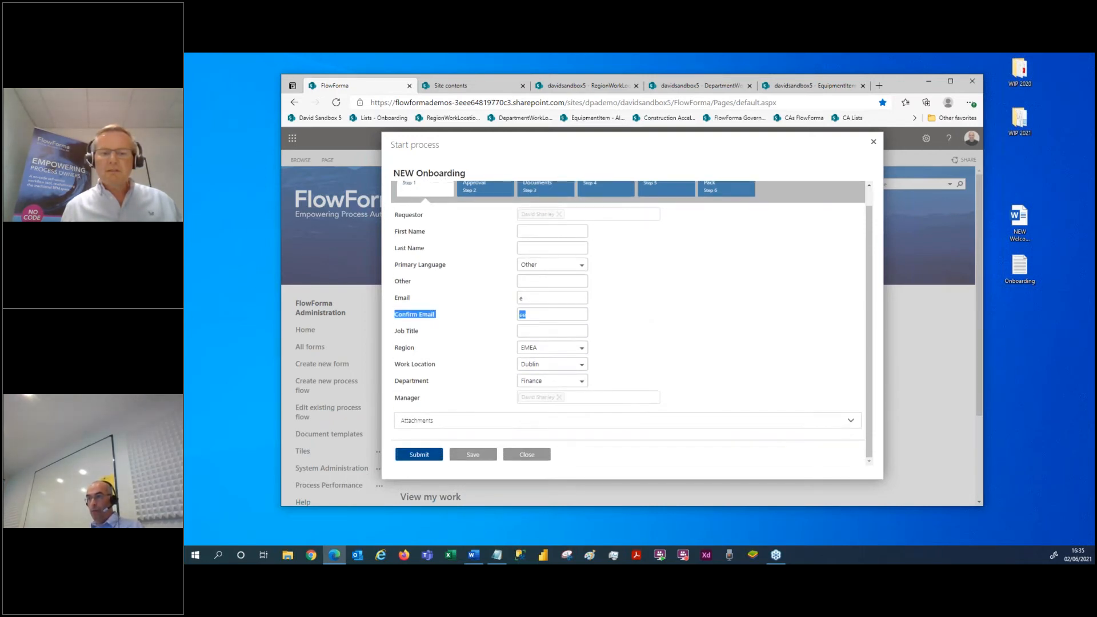
{"action": "left_click", "coordinate": [418, 457]}
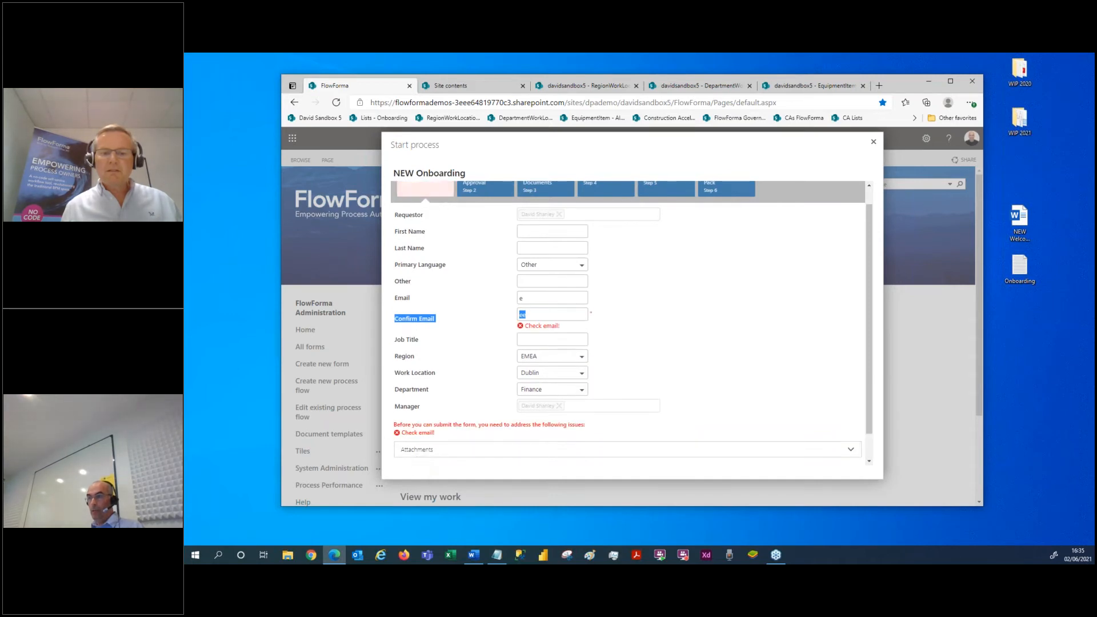
Step: Change the Email entry to "ee" to match Confirm Email, and close the form preview
{"action": "left_click", "coordinate": [547, 298]}
{"action": "type", "text": "e"}
{"action": "left_click", "coordinate": [672, 304]}
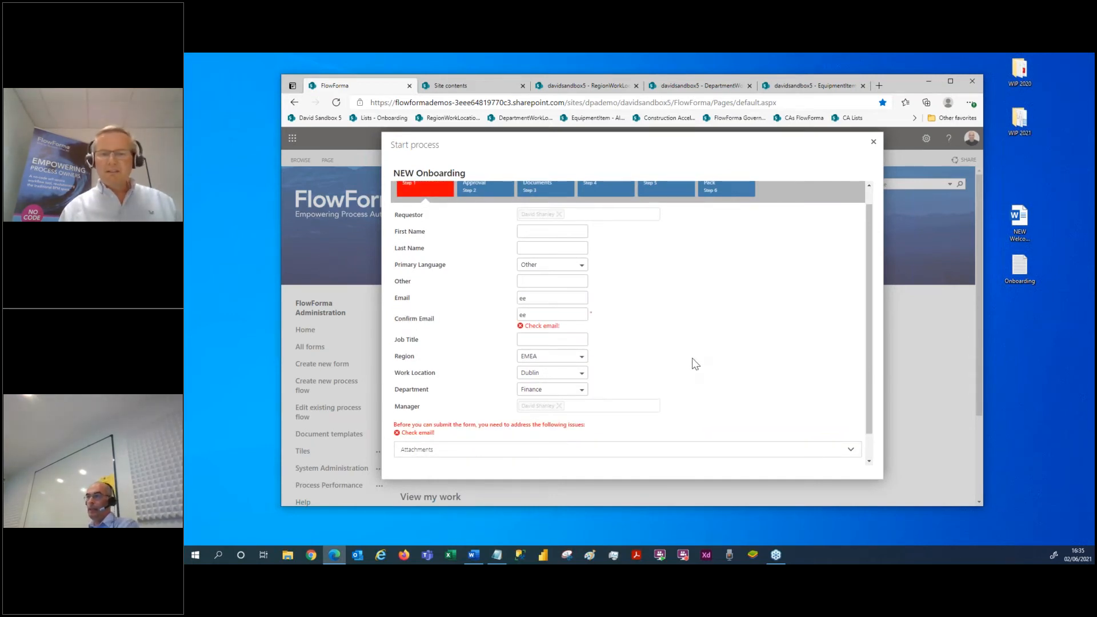
{"action": "scroll", "coordinate": [768, 256], "scroll_direction": "up", "scroll_amount": 1}
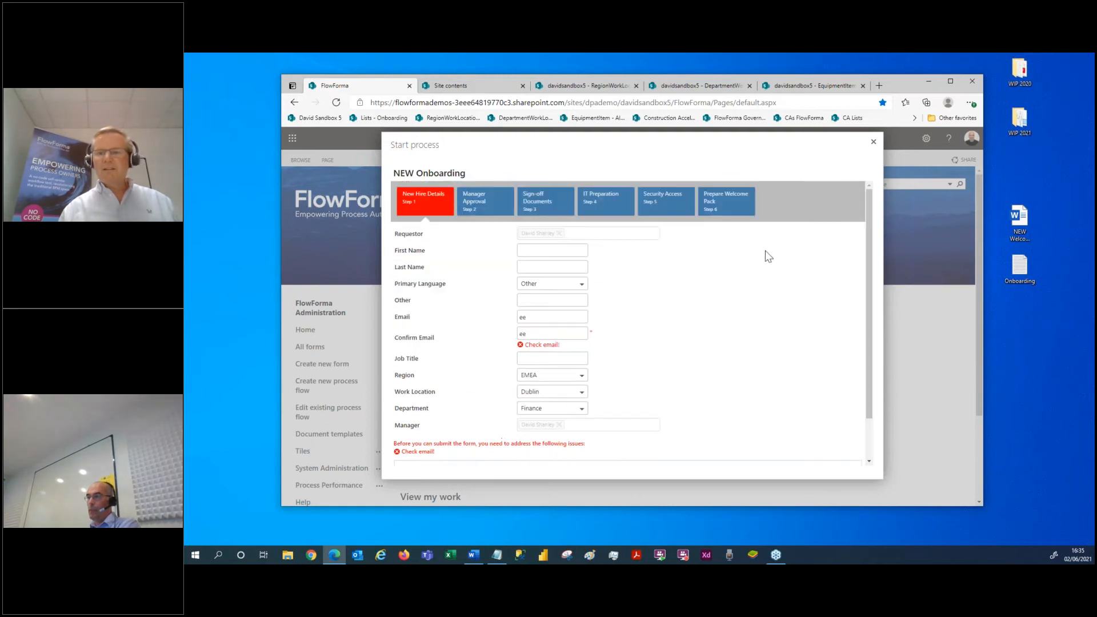
{"action": "left_click", "coordinate": [873, 141]}
{"action": "left_click", "coordinate": [642, 336]}
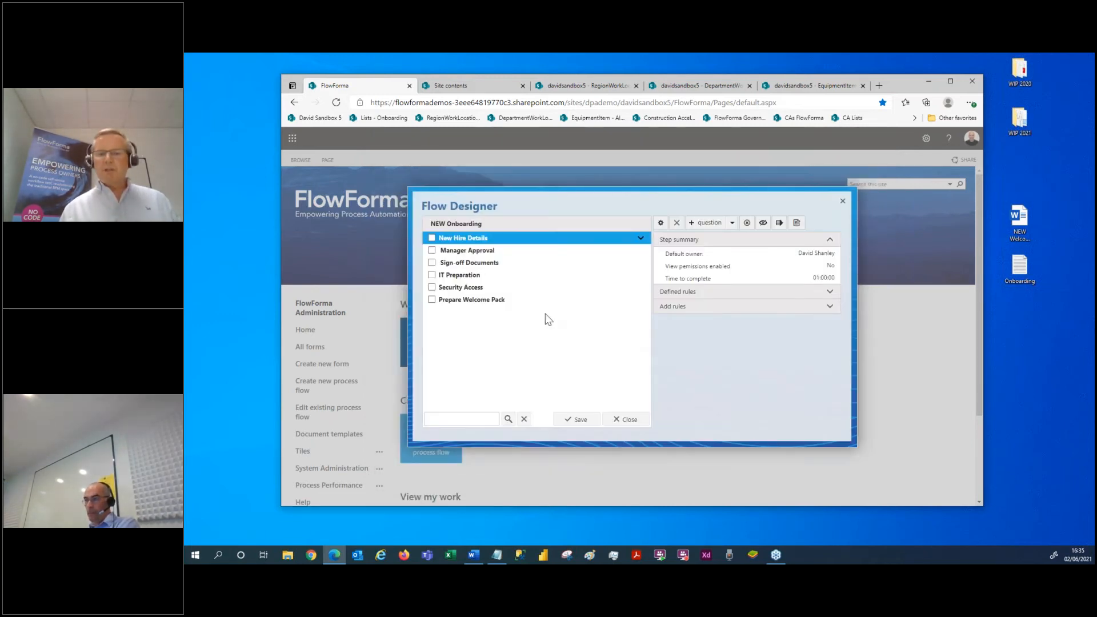
Step: Add a Yes/No question titled "Approval" to the Manager Approval step and save it
{"action": "left_click", "coordinate": [501, 253]}
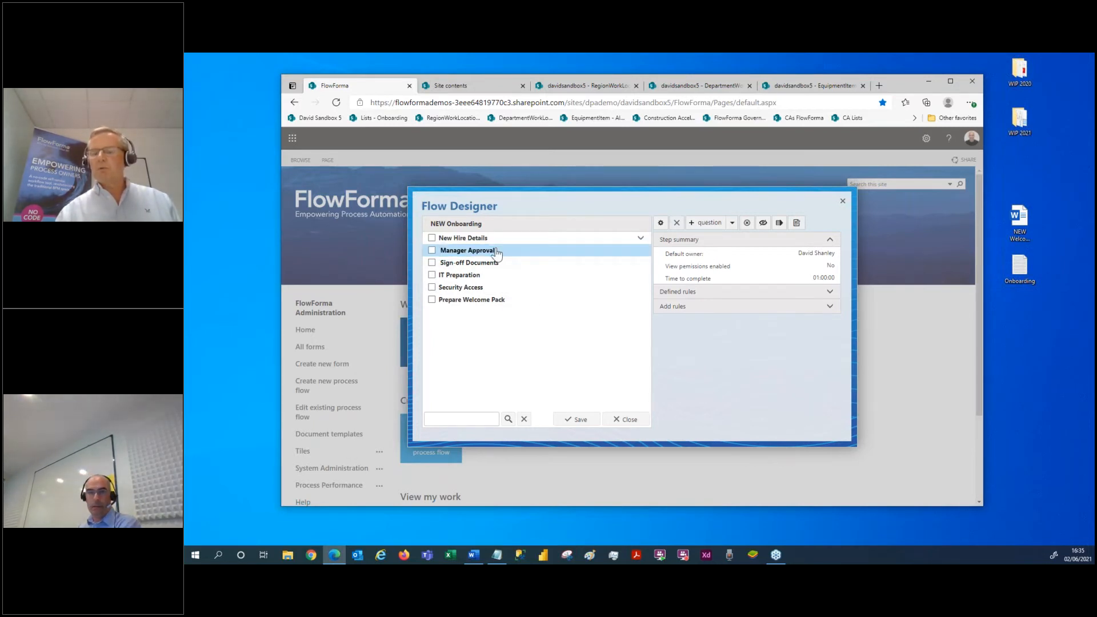
{"action": "key", "text": "alt+Tab"}
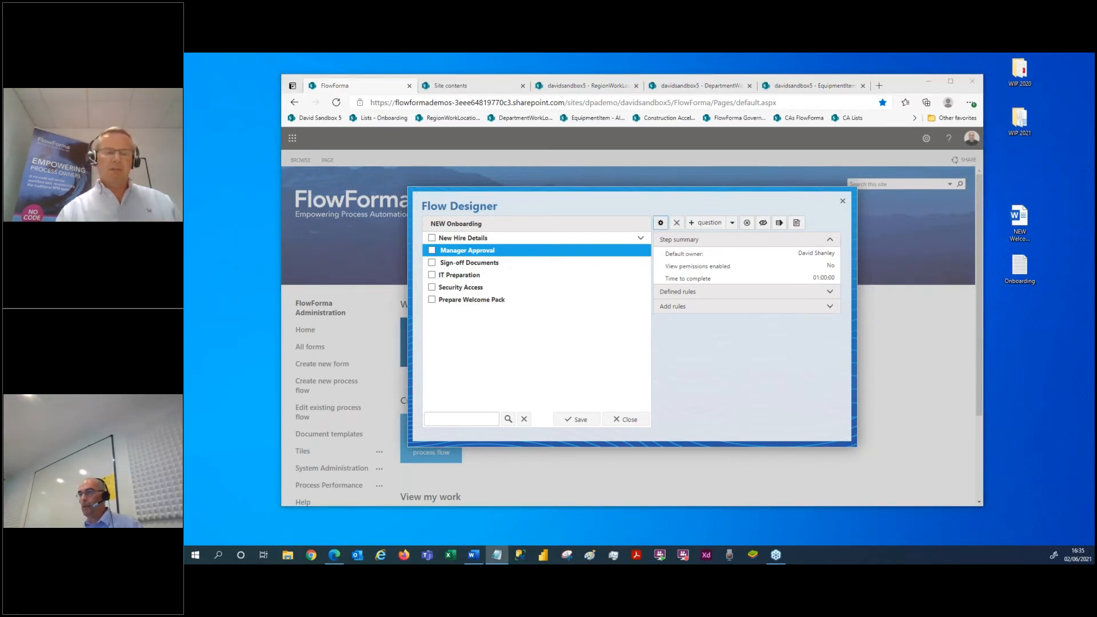
{"action": "left_click", "coordinate": [707, 225]}
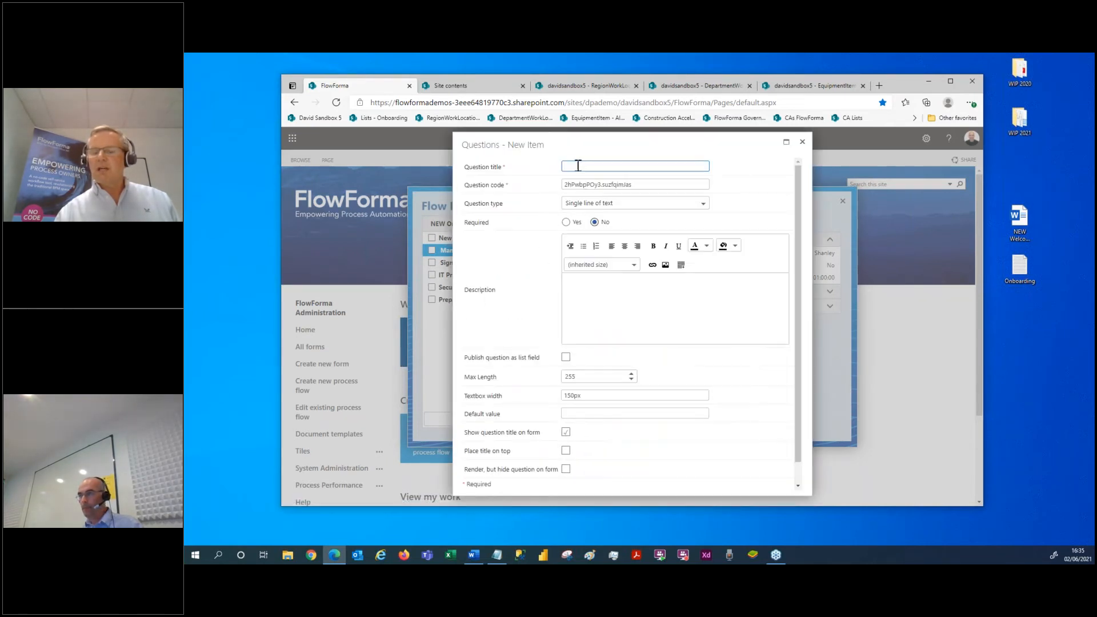
{"action": "type", "text": "Approval"}
{"action": "left_click", "coordinate": [628, 203]}
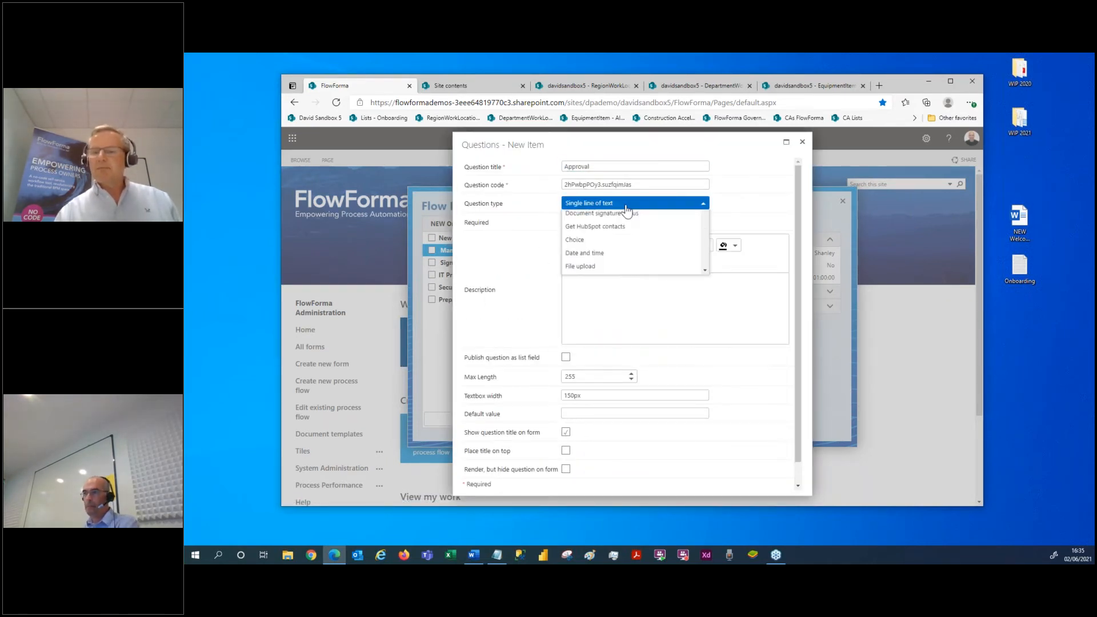
{"action": "scroll", "coordinate": [594, 281], "scroll_direction": "down", "scroll_amount": 5}
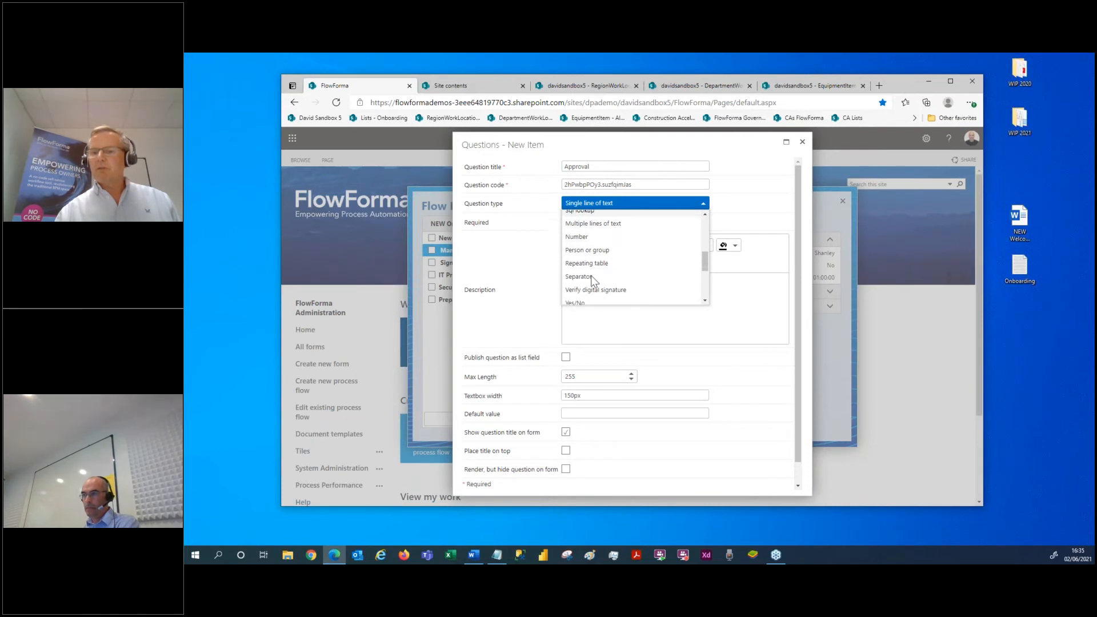
{"action": "left_click", "coordinate": [588, 284]}
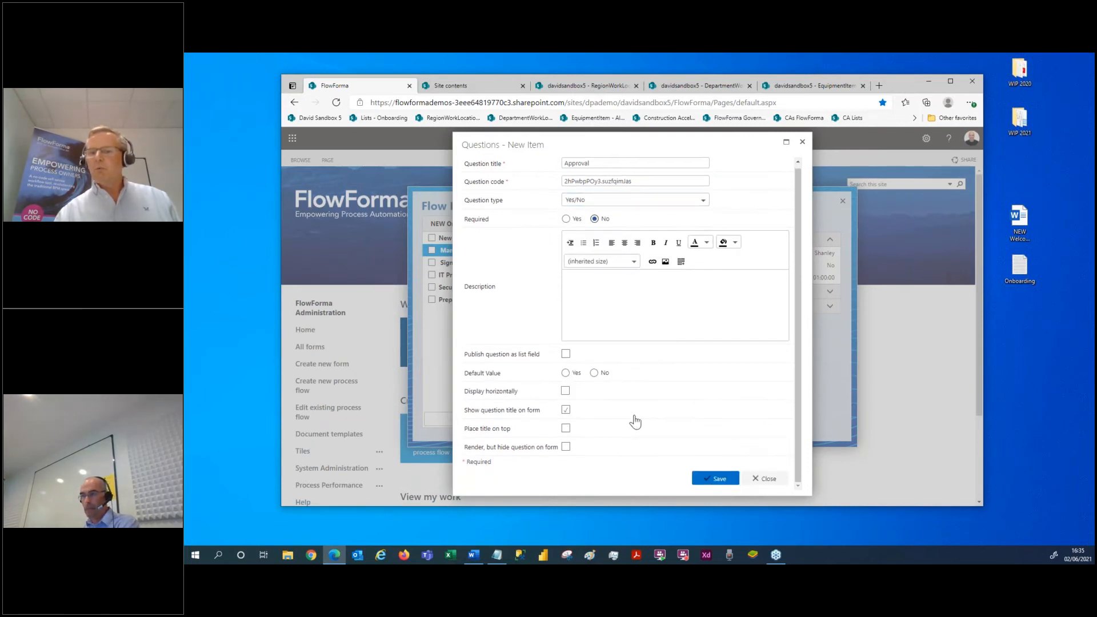
{"action": "key", "text": "alt+Tab"}
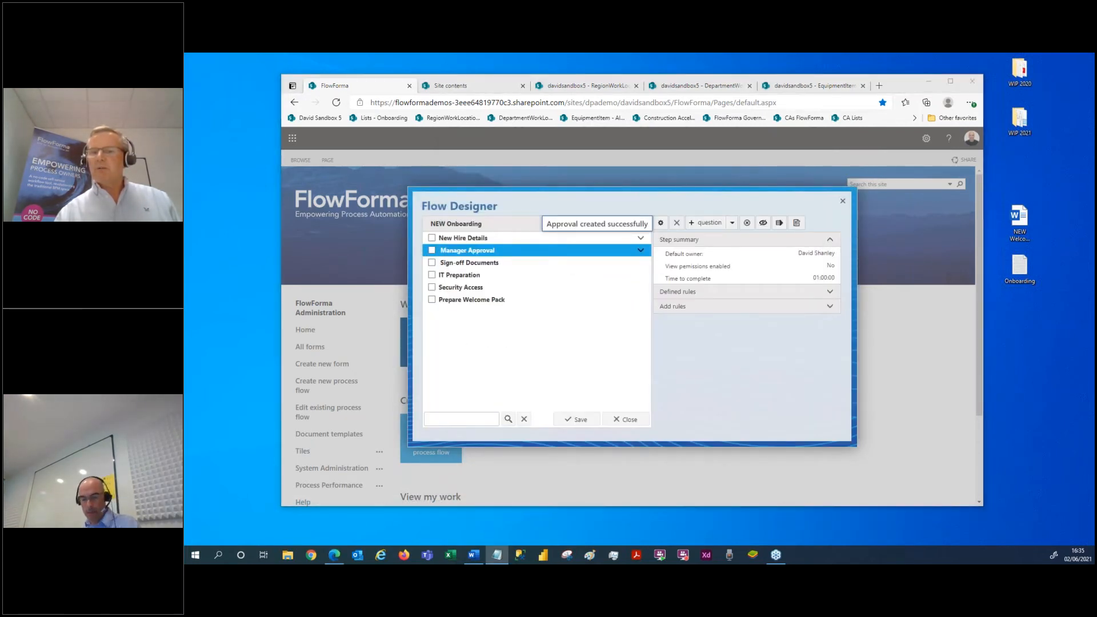
Step: Add a "Comments" question of type Multiple lines of text to the Manager Approval step, and save the flow
{"action": "left_click", "coordinate": [549, 257]}
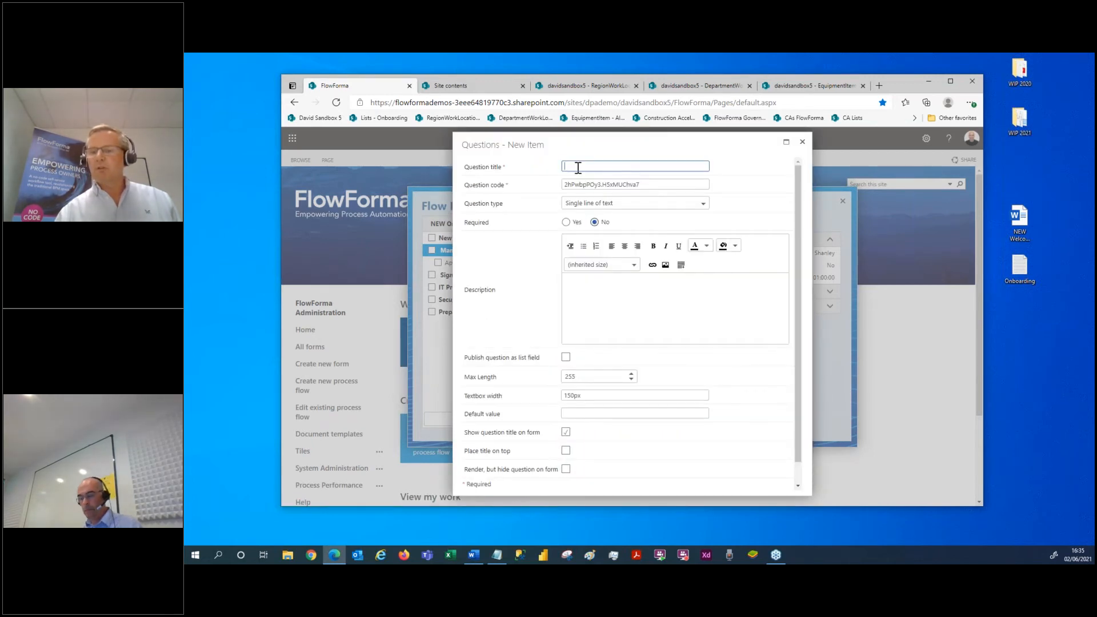
{"action": "type", "text": "Comments"}
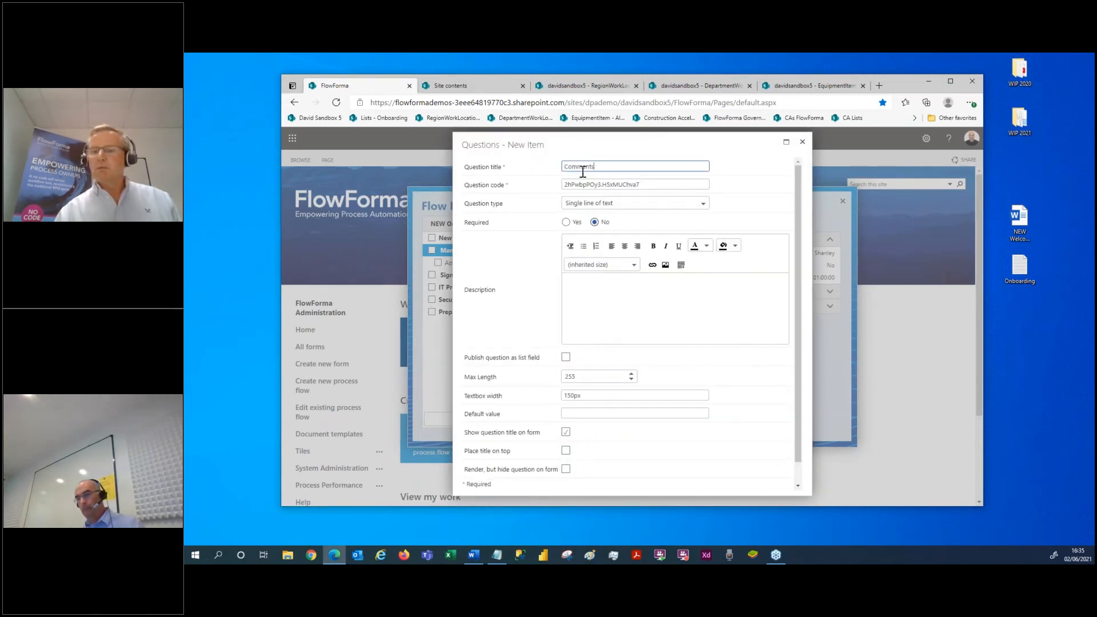
{"action": "left_click", "coordinate": [634, 207]}
{"action": "scroll", "coordinate": [614, 268], "scroll_direction": "down", "scroll_amount": 5}
{"action": "scroll", "coordinate": [611, 269], "scroll_direction": "up", "scroll_amount": 2}
{"action": "left_click", "coordinate": [615, 262]}
{"action": "scroll", "coordinate": [681, 389], "scroll_direction": "down", "scroll_amount": 1}
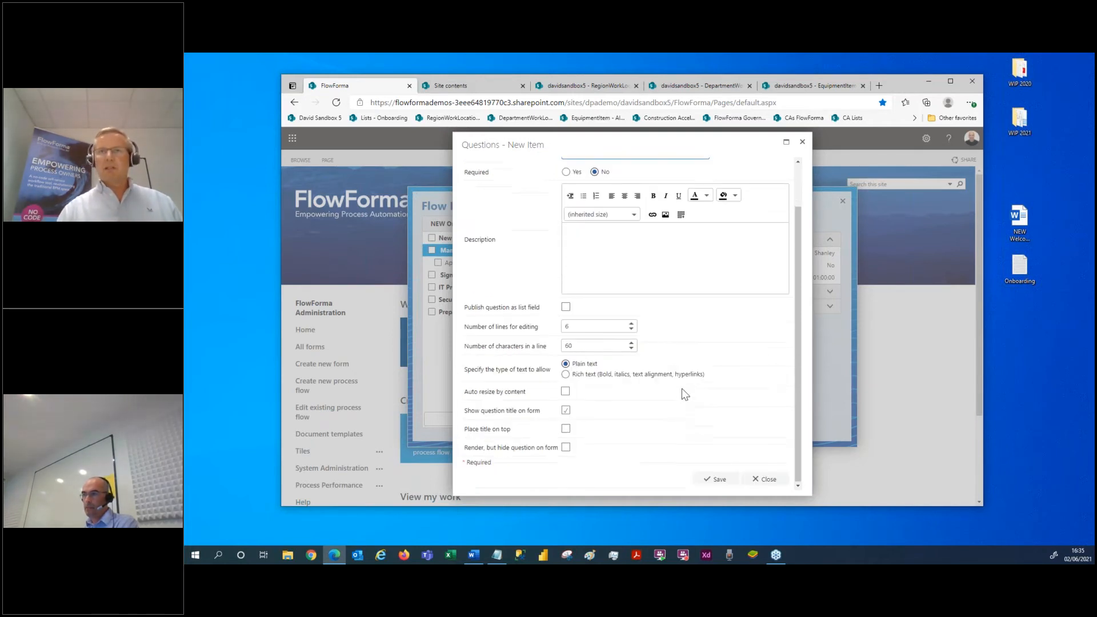
{"action": "left_click", "coordinate": [712, 484]}
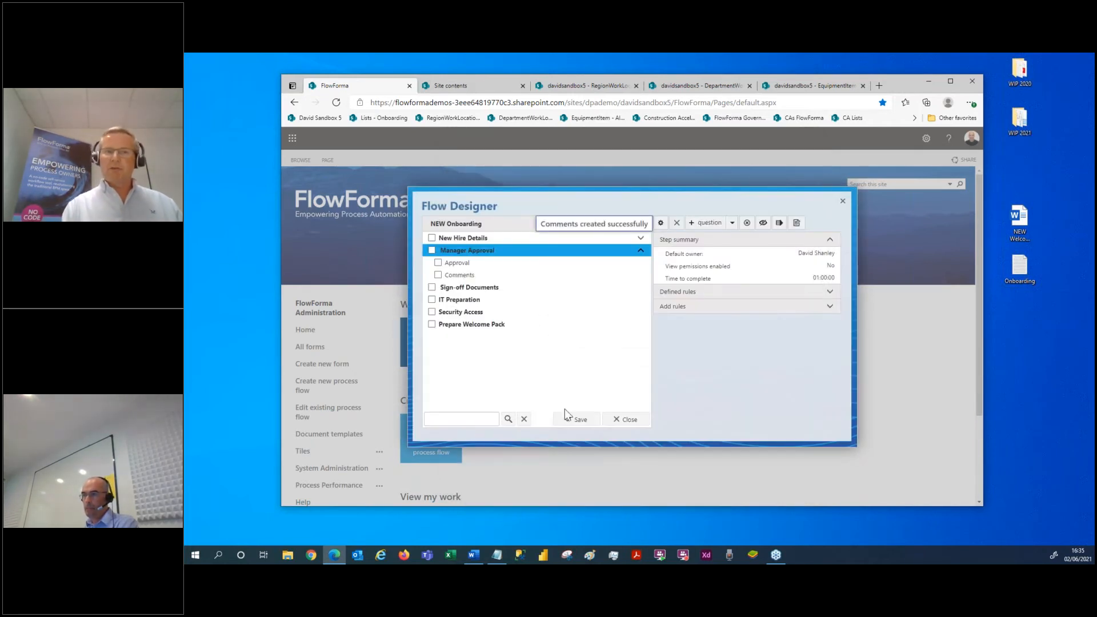
{"action": "left_click", "coordinate": [571, 419]}
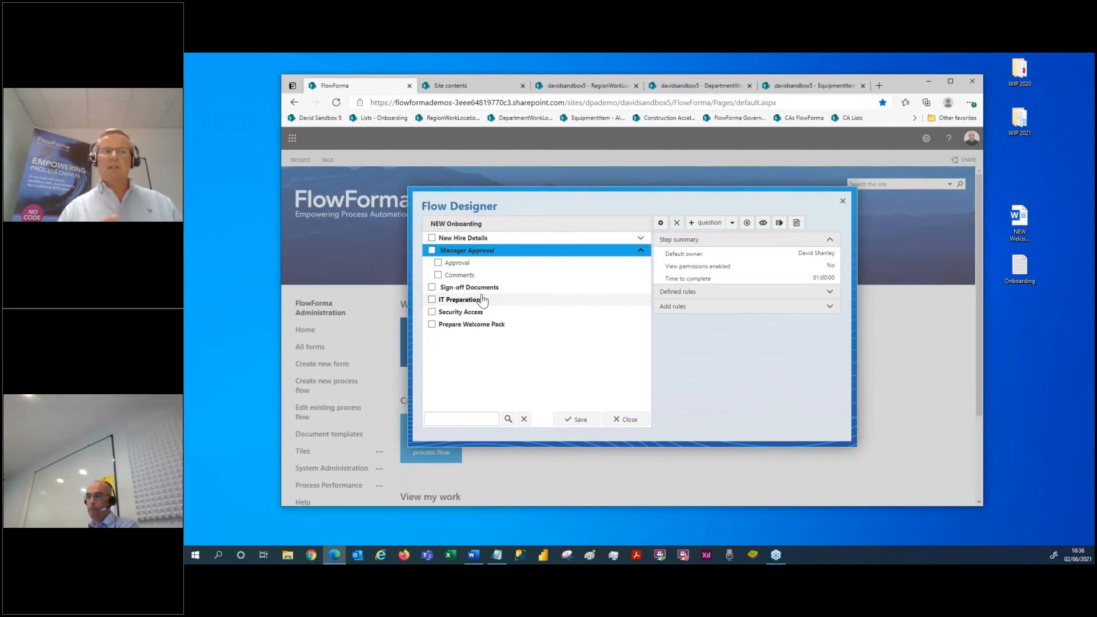
Step: Hide the Comments question in the Manager Approval step by default
{"action": "left_click", "coordinate": [484, 277]}
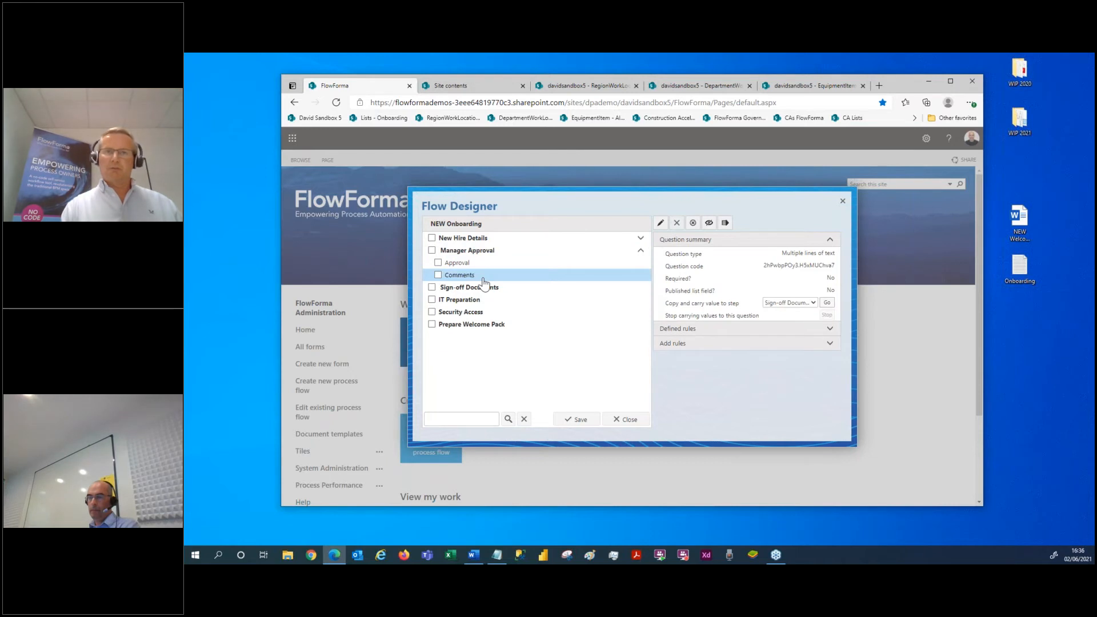
{"action": "left_click", "coordinate": [709, 224]}
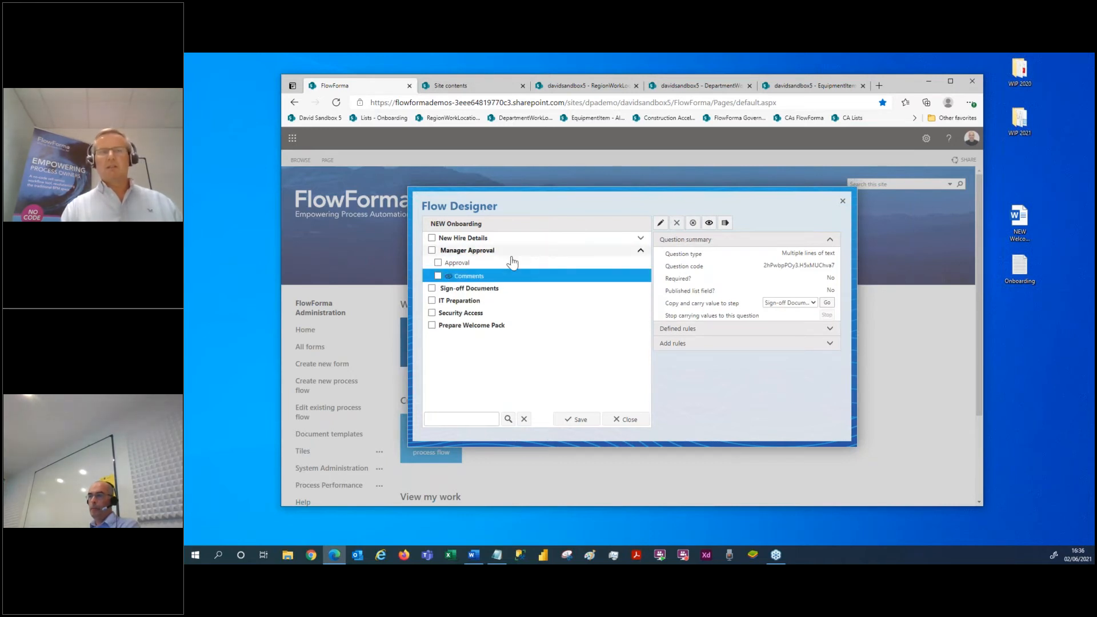
Step: Add a Hide / Show question rule to the Approval question with the condition that Approval equals No
{"action": "left_click", "coordinate": [507, 265]}
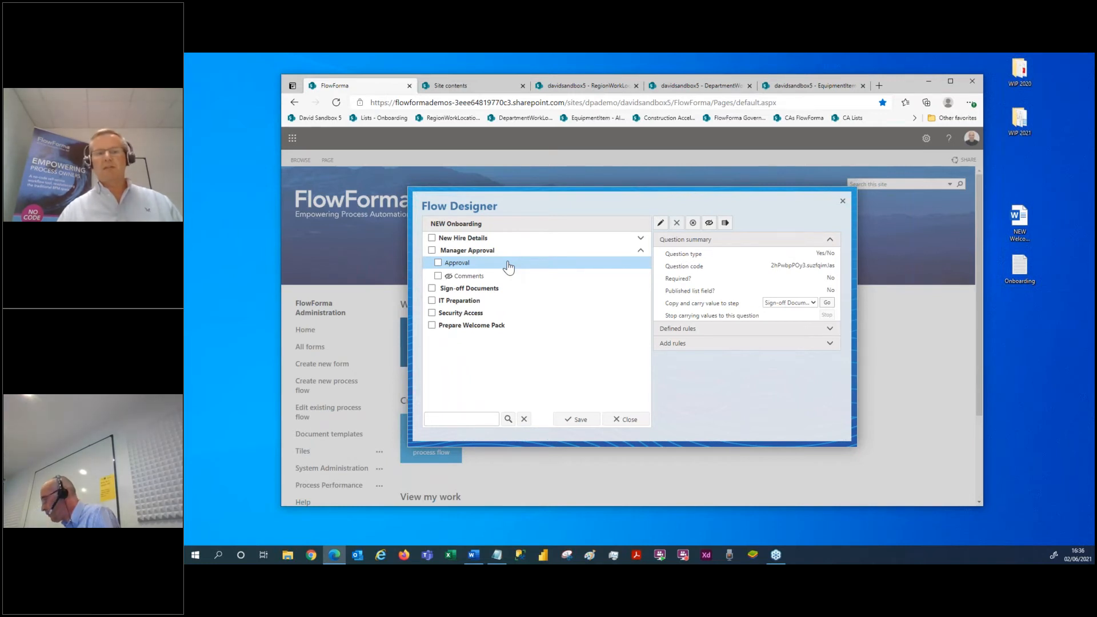
{"action": "left_click", "coordinate": [508, 265]}
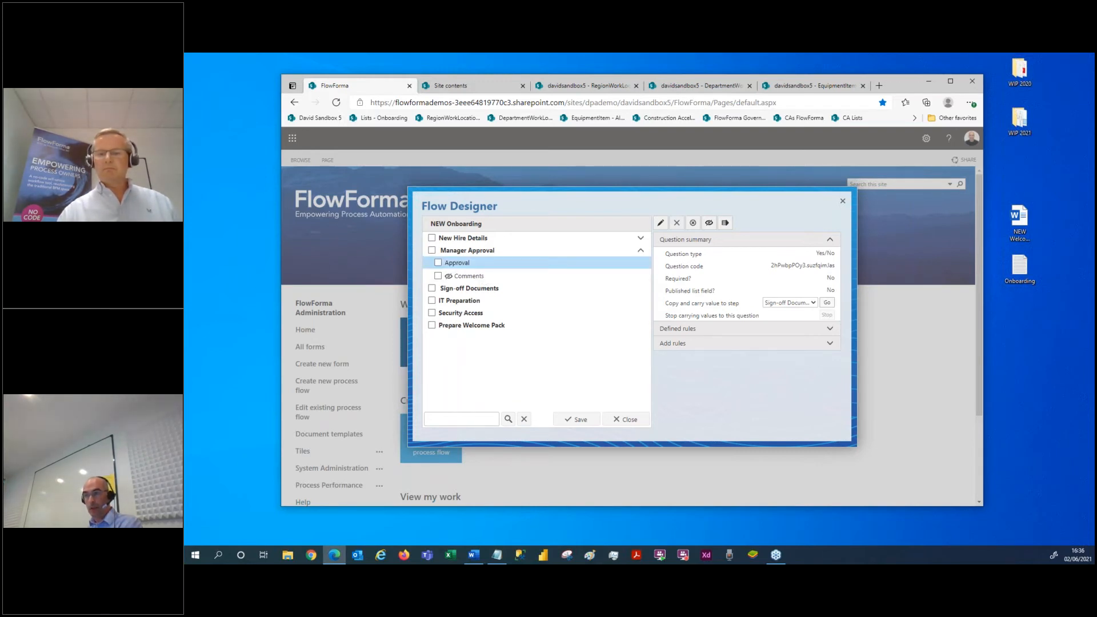
{"action": "left_click", "coordinate": [674, 343]}
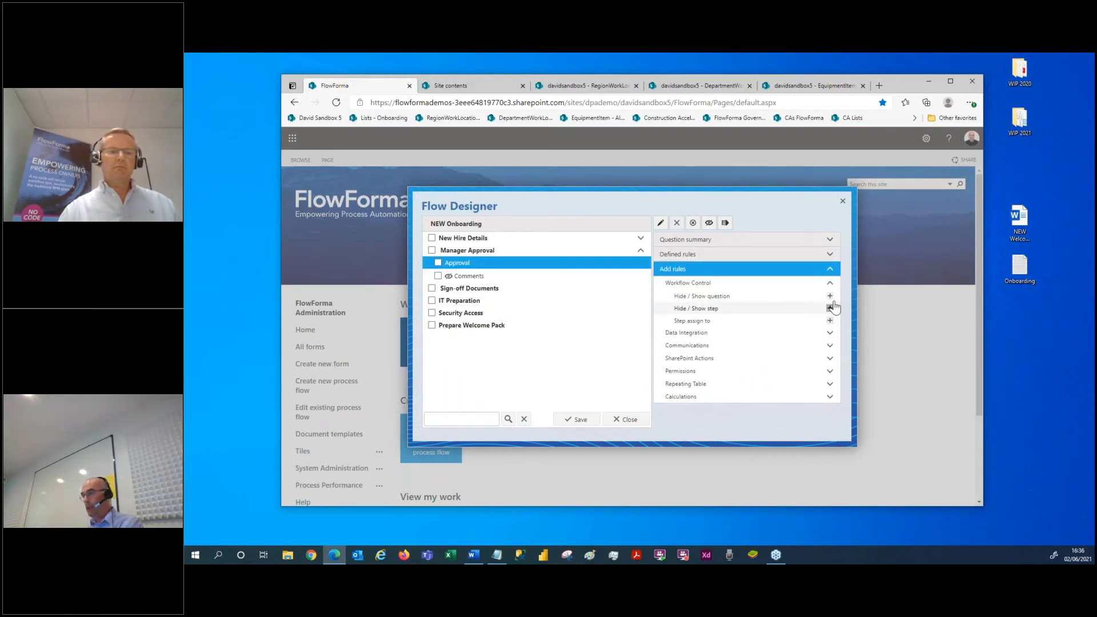
{"action": "left_click", "coordinate": [829, 296]}
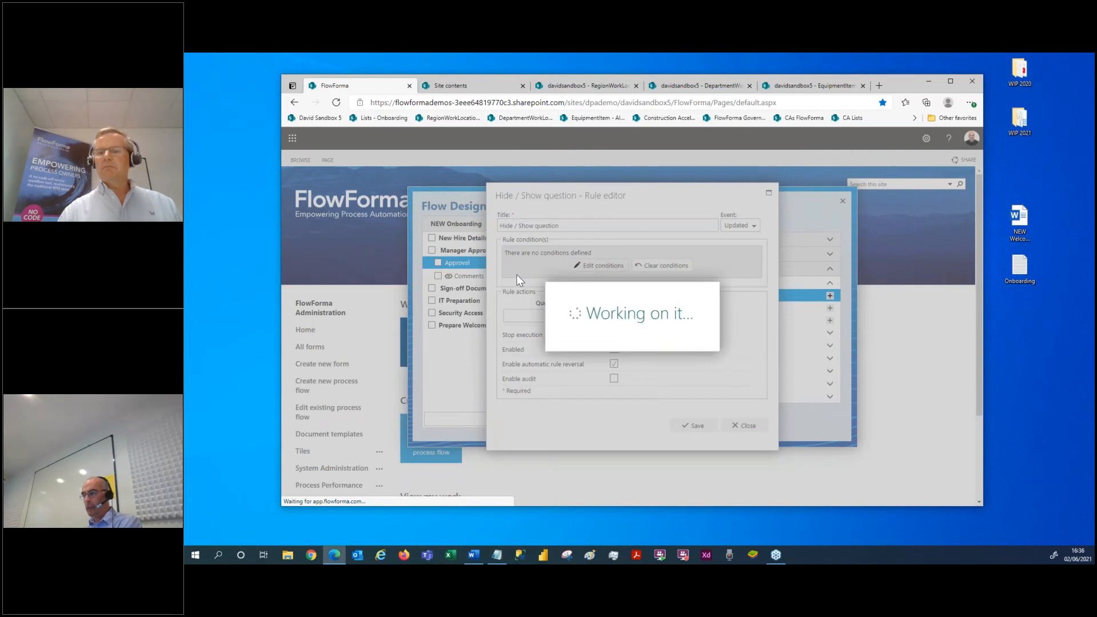
{"action": "left_click", "coordinate": [507, 251]}
{"action": "left_click", "coordinate": [465, 280]}
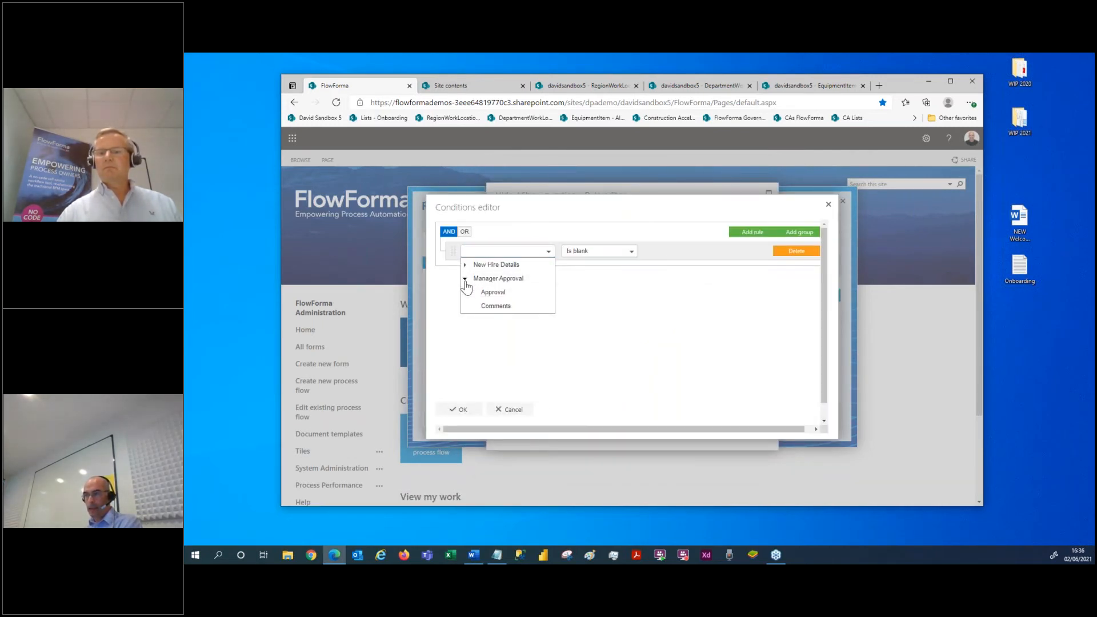
{"action": "left_click", "coordinate": [498, 292]}
{"action": "left_click", "coordinate": [620, 276]}
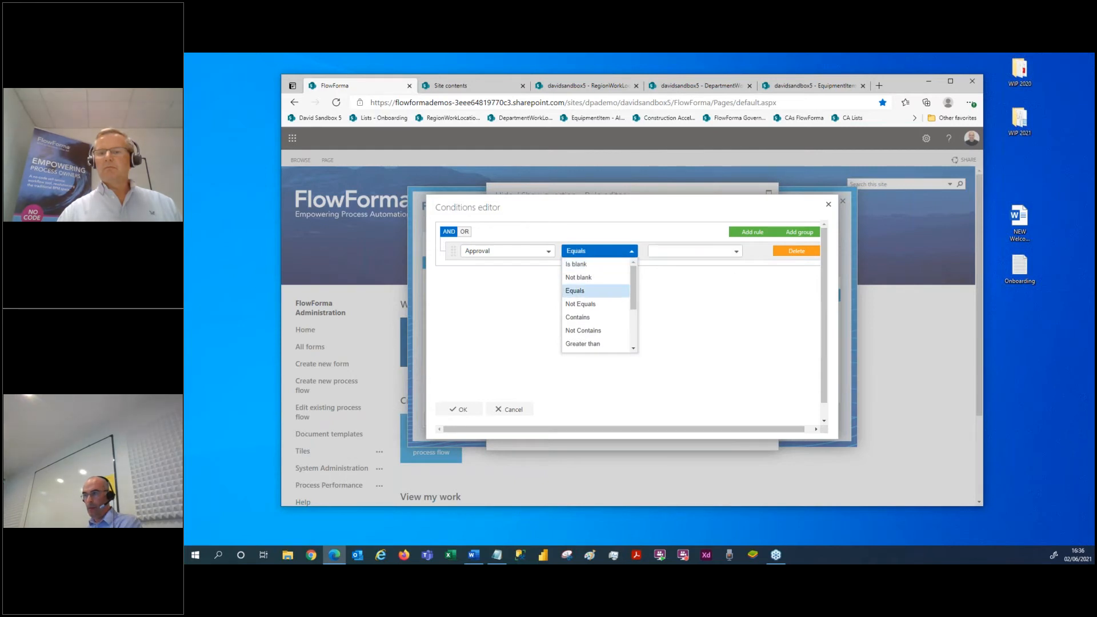
{"action": "left_click", "coordinate": [686, 253]}
{"action": "type", "text": "Yes"}
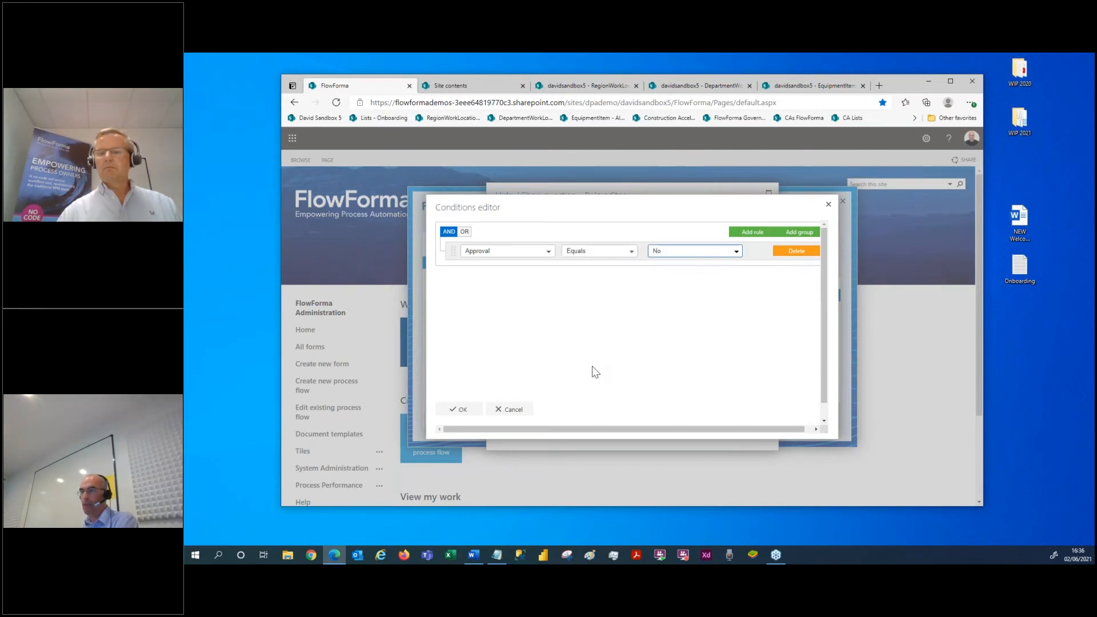
{"action": "left_click", "coordinate": [458, 409]}
Step: Set the rule's action to show the Manager Approval step's Comments question, and save the rule
{"action": "left_click", "coordinate": [629, 334]}
{"action": "left_click", "coordinate": [622, 356]}
{"action": "left_click", "coordinate": [591, 326]}
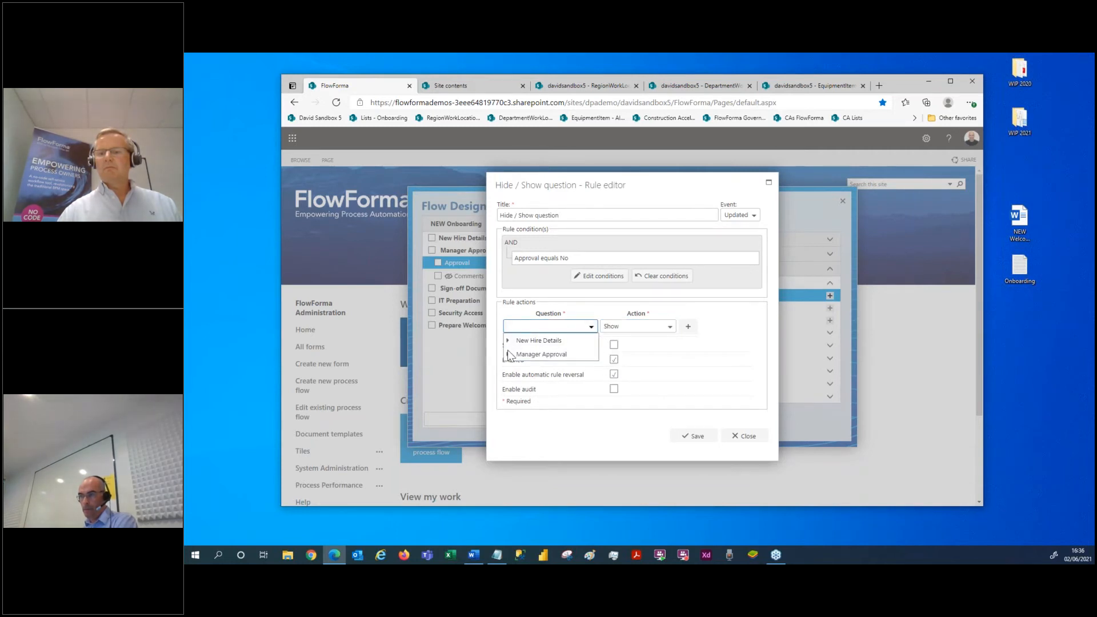
{"action": "left_click", "coordinate": [508, 354]}
{"action": "left_click", "coordinate": [538, 384]}
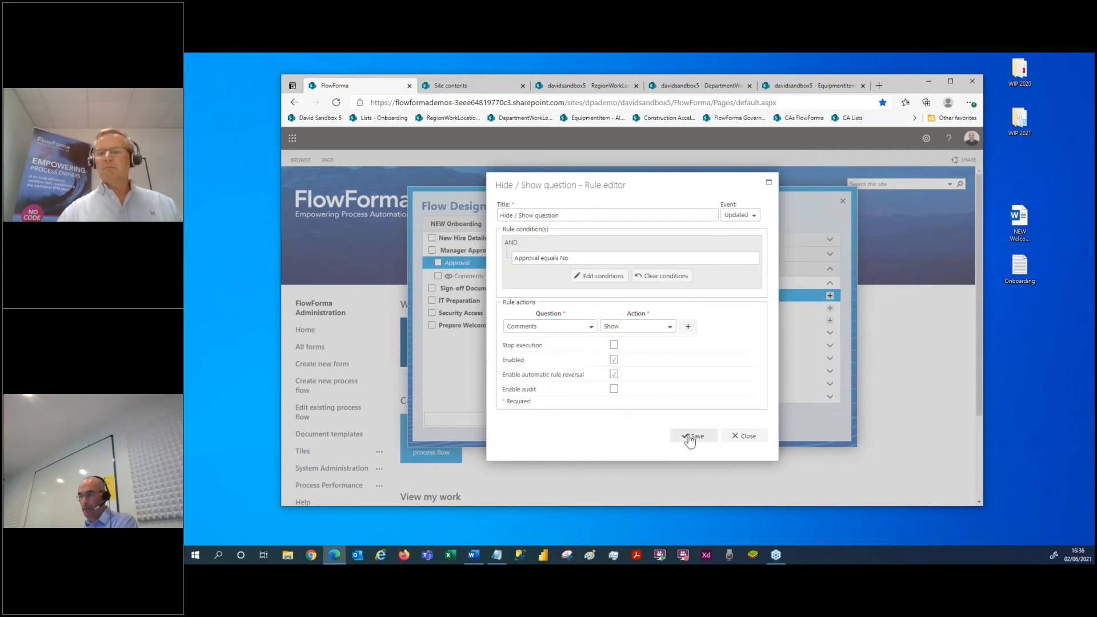
{"action": "left_click", "coordinate": [692, 436]}
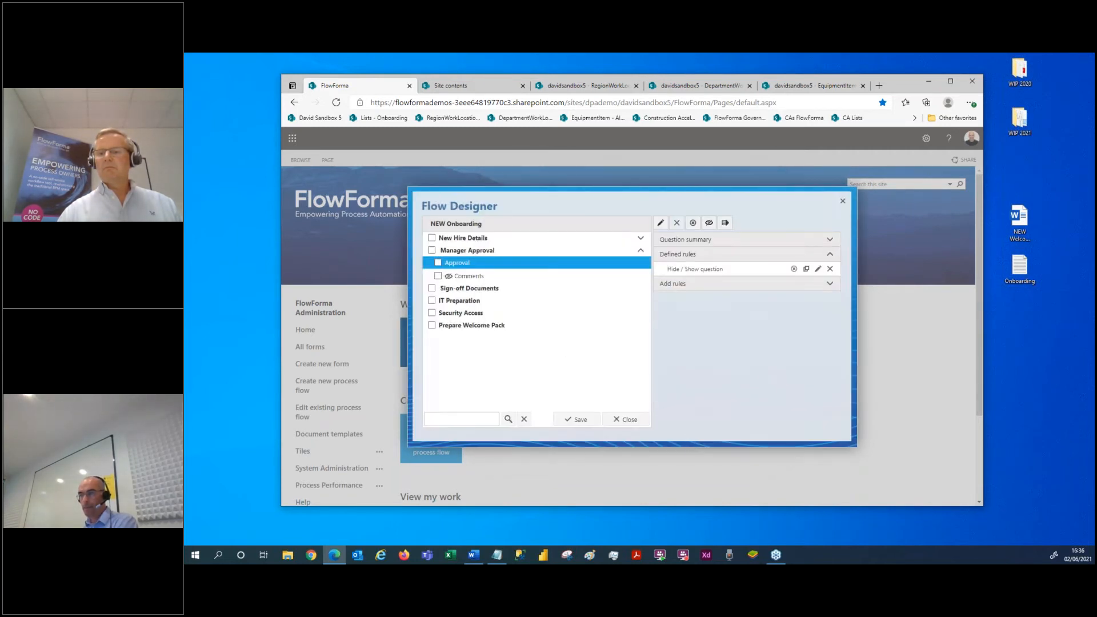
Step: Add and save a Step assign to rule on New Hire Details assigning Manager Approval to the person defined in the Manager question
{"action": "left_click", "coordinate": [502, 251]}
{"action": "left_click", "coordinate": [492, 238]}
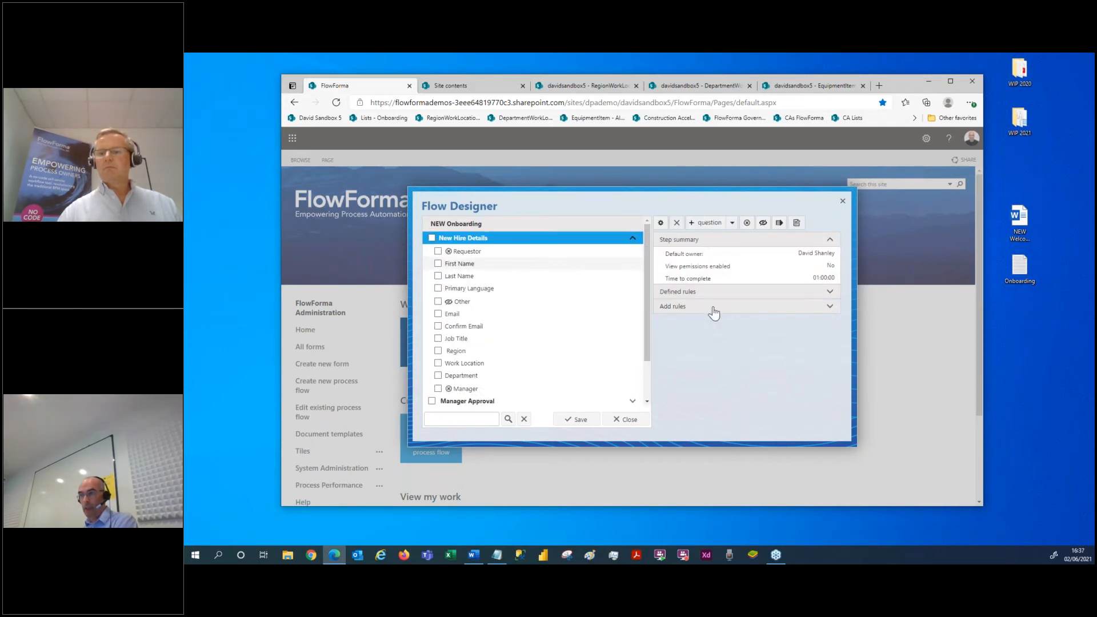
{"action": "left_click", "coordinate": [685, 308]}
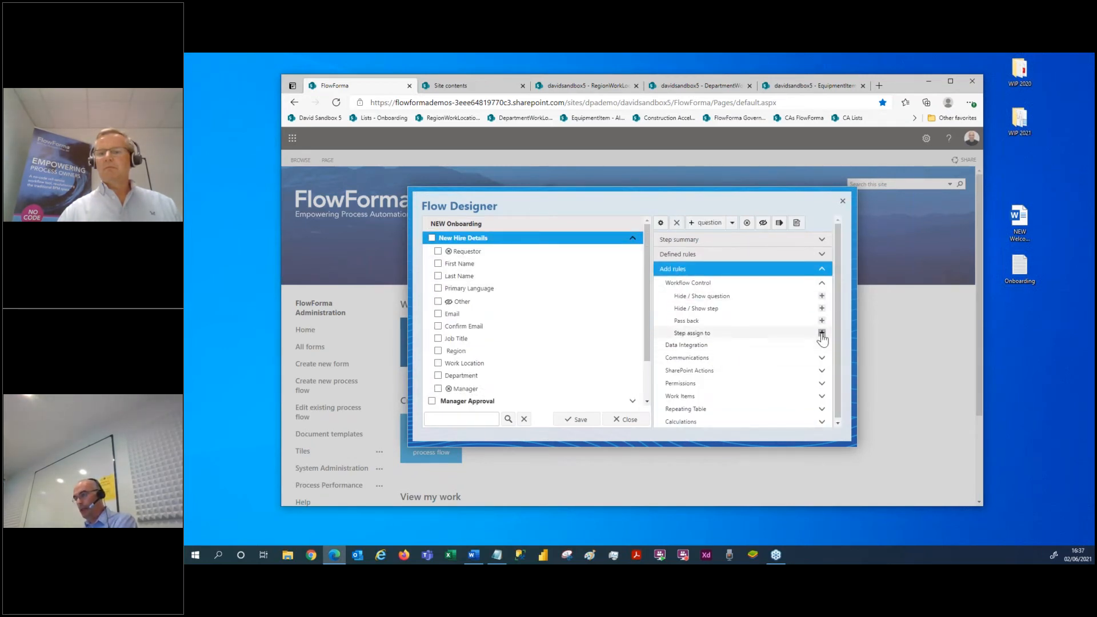
{"action": "left_click", "coordinate": [756, 334]}
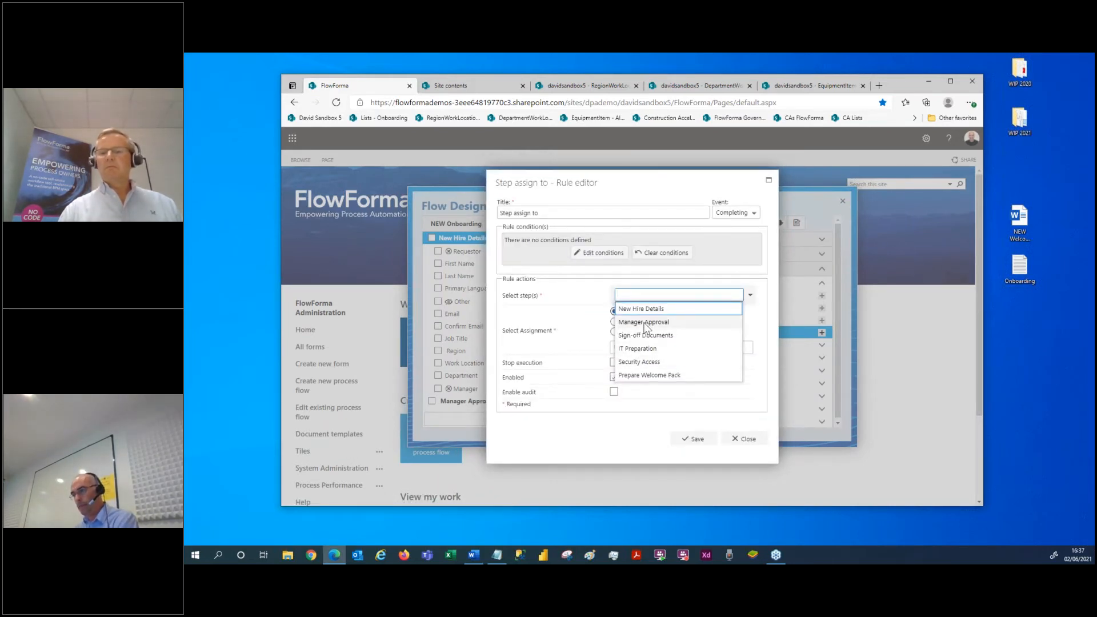
{"action": "left_click", "coordinate": [644, 322]}
{"action": "left_click", "coordinate": [614, 321]}
{"action": "left_click", "coordinate": [637, 350]}
{"action": "left_click", "coordinate": [635, 389]}
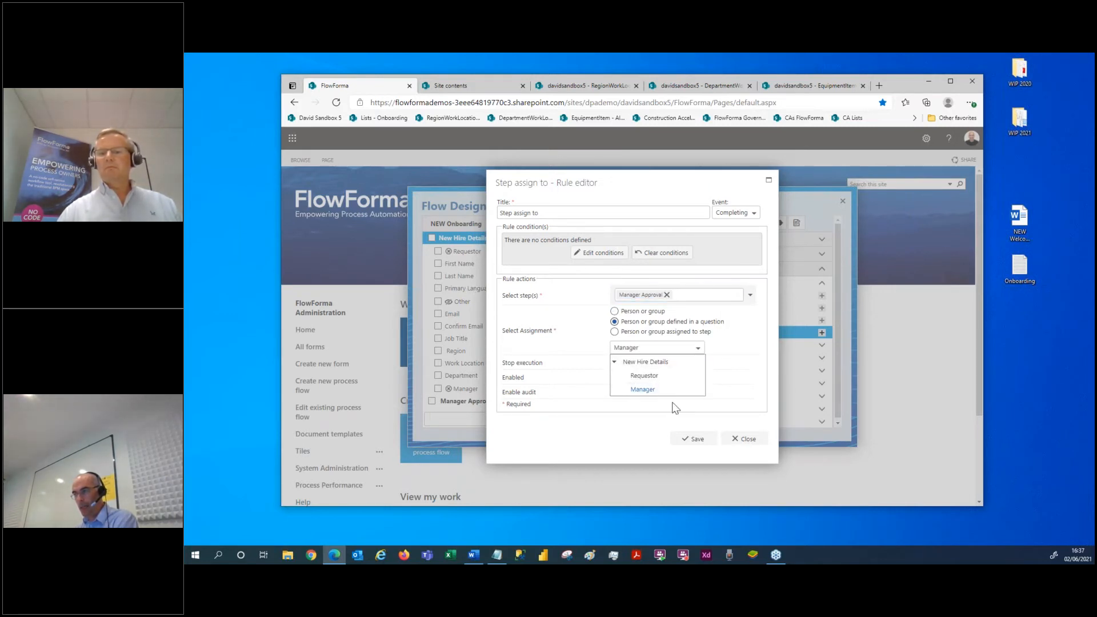
{"action": "left_click", "coordinate": [694, 438]}
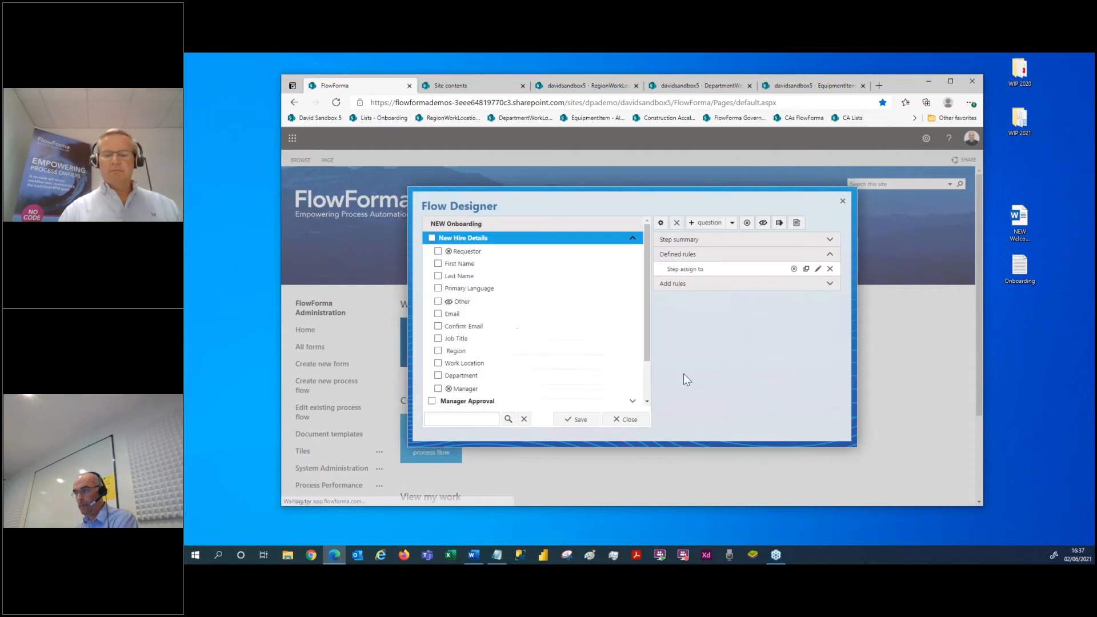
Step: Add a Send email rule to New Hire Details and create a new email template with title and subject "OB approval"
{"action": "left_click", "coordinate": [674, 284]}
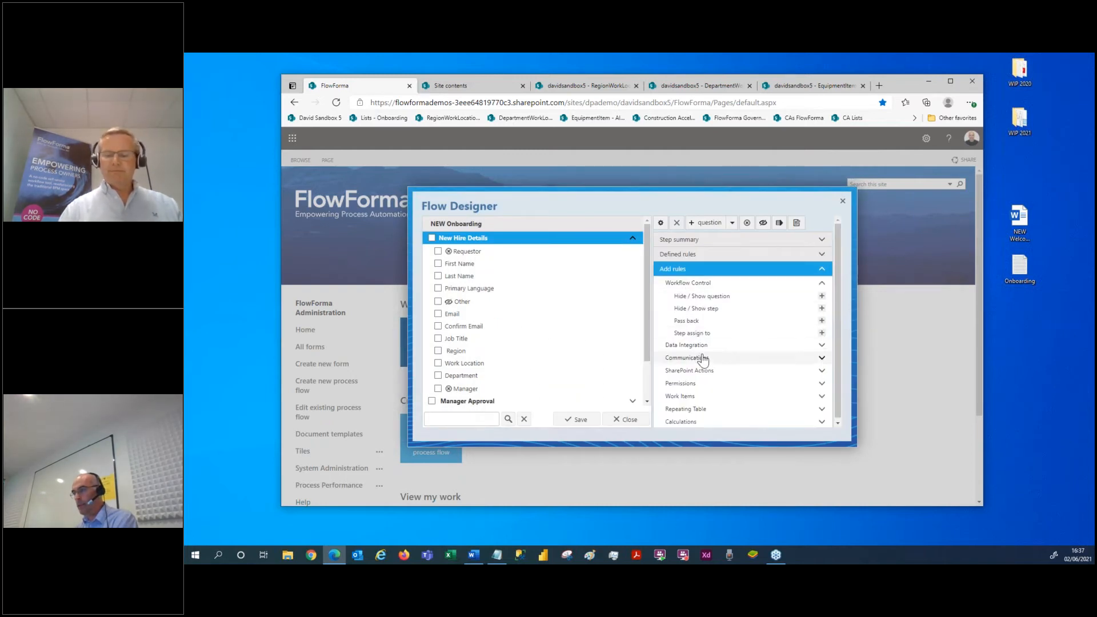
{"action": "left_click", "coordinate": [737, 345]}
{"action": "left_click", "coordinate": [821, 321]}
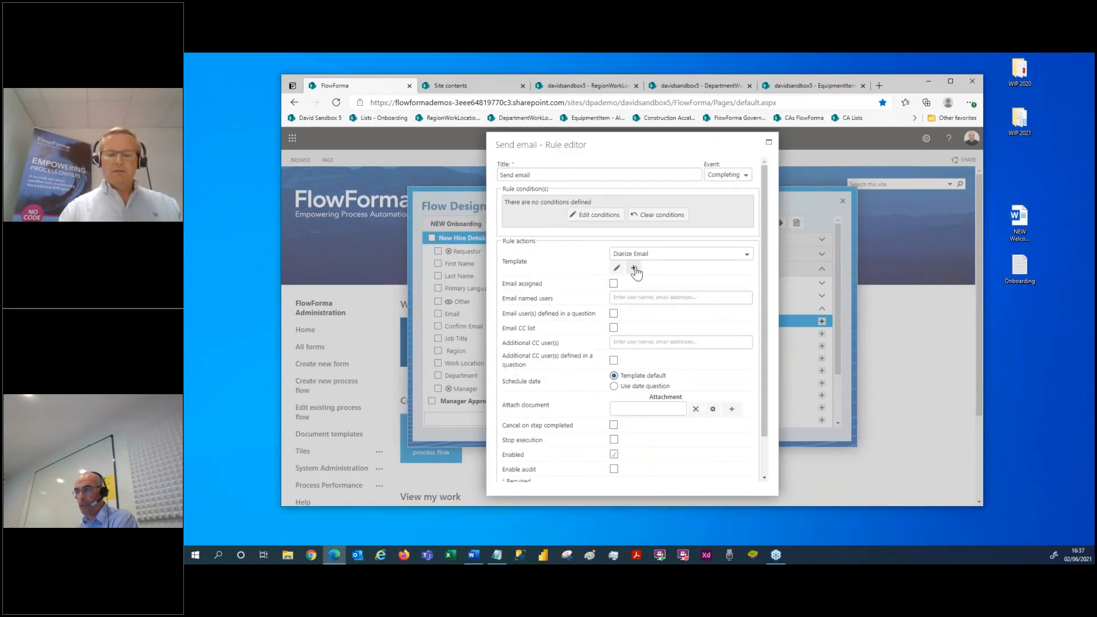
{"action": "left_click", "coordinate": [633, 269]}
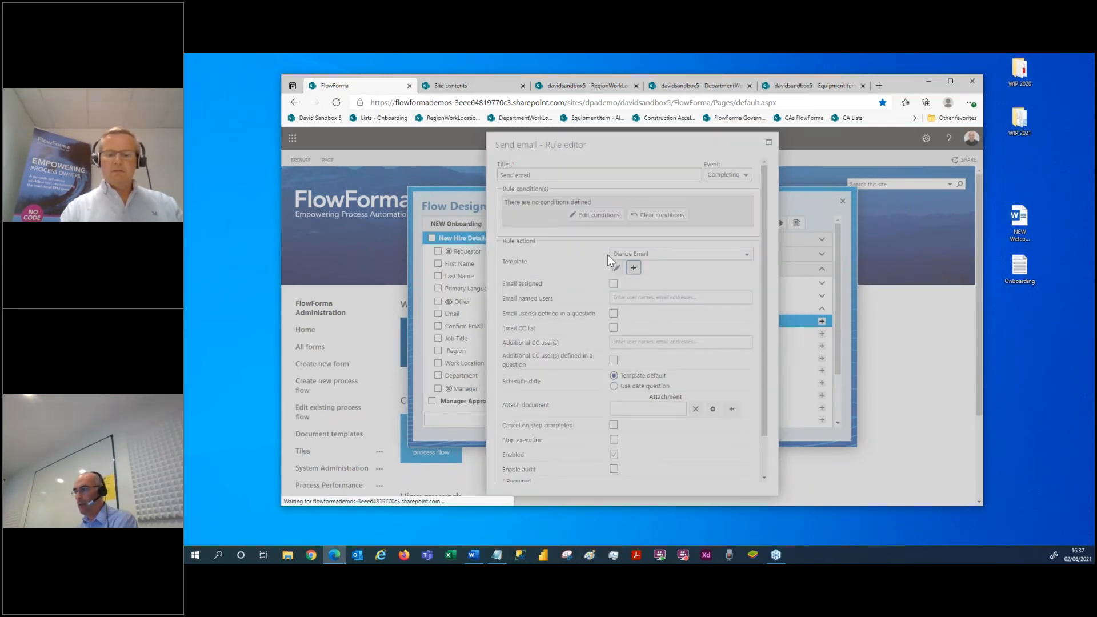
{"action": "left_click", "coordinate": [536, 203]}
{"action": "type", "text": "OB approval"}
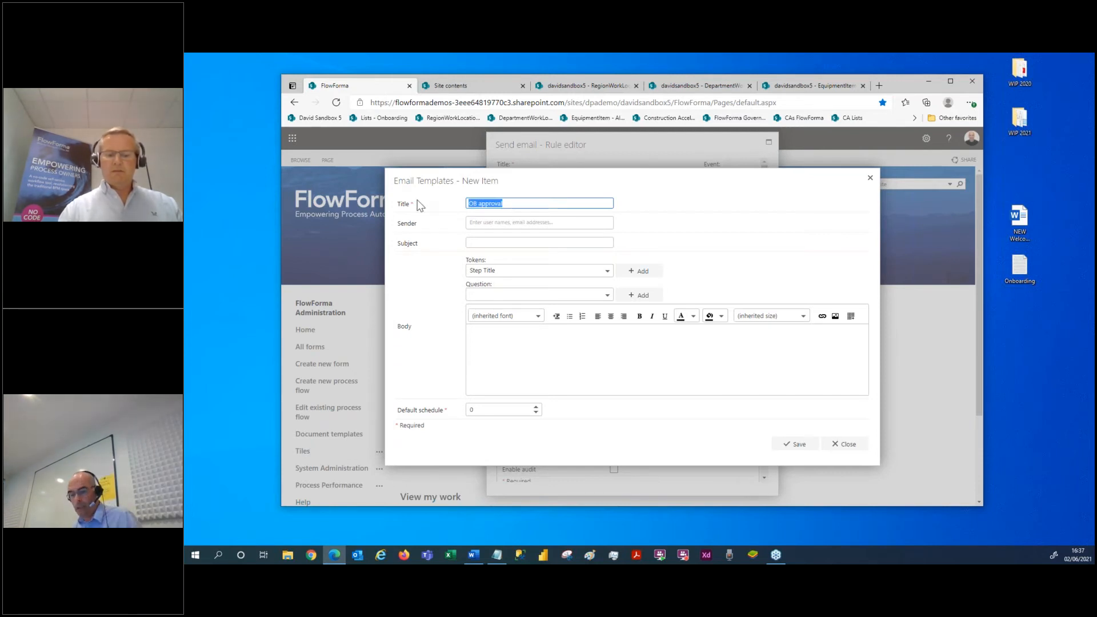
{"action": "left_click", "coordinate": [474, 243]}
{"action": "type", "text": "OB approval"}
Step: Begin the email template's body with "Dear" and choose the Manager question from New Hire Details as the field for insertion
{"action": "left_click", "coordinate": [501, 338]}
{"action": "type", "text": "Dear"}
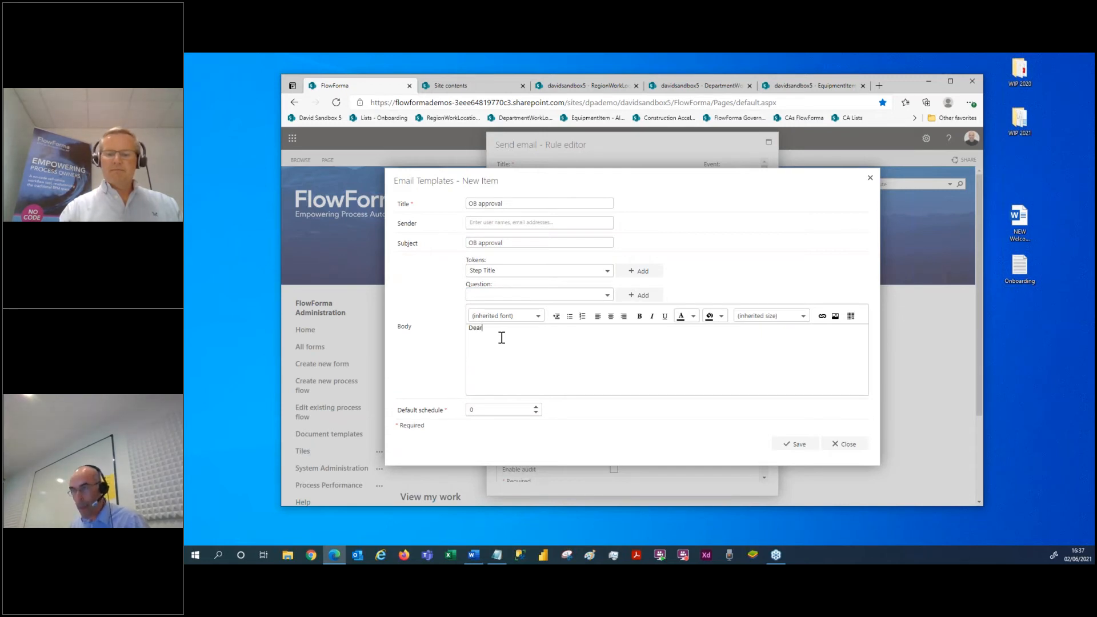
{"action": "left_click", "coordinate": [547, 274]}
{"action": "left_click", "coordinate": [547, 274]}
{"action": "left_click", "coordinate": [531, 294]}
{"action": "left_click", "coordinate": [470, 309]}
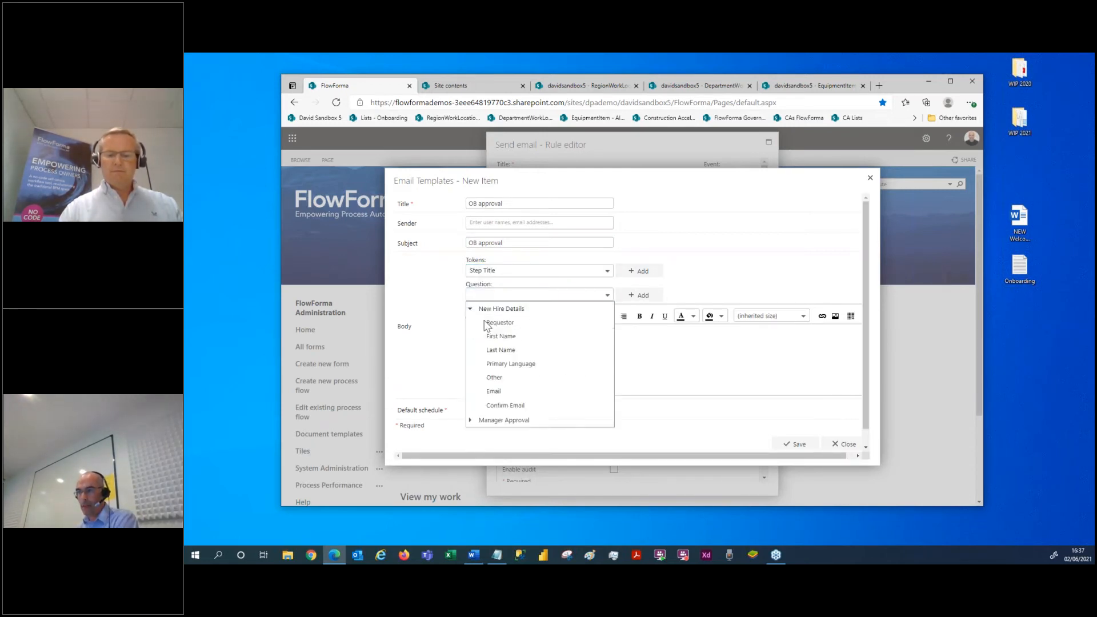
{"action": "scroll", "coordinate": [494, 394], "scroll_direction": "down", "scroll_amount": 1}
{"action": "left_click", "coordinate": [498, 438]}
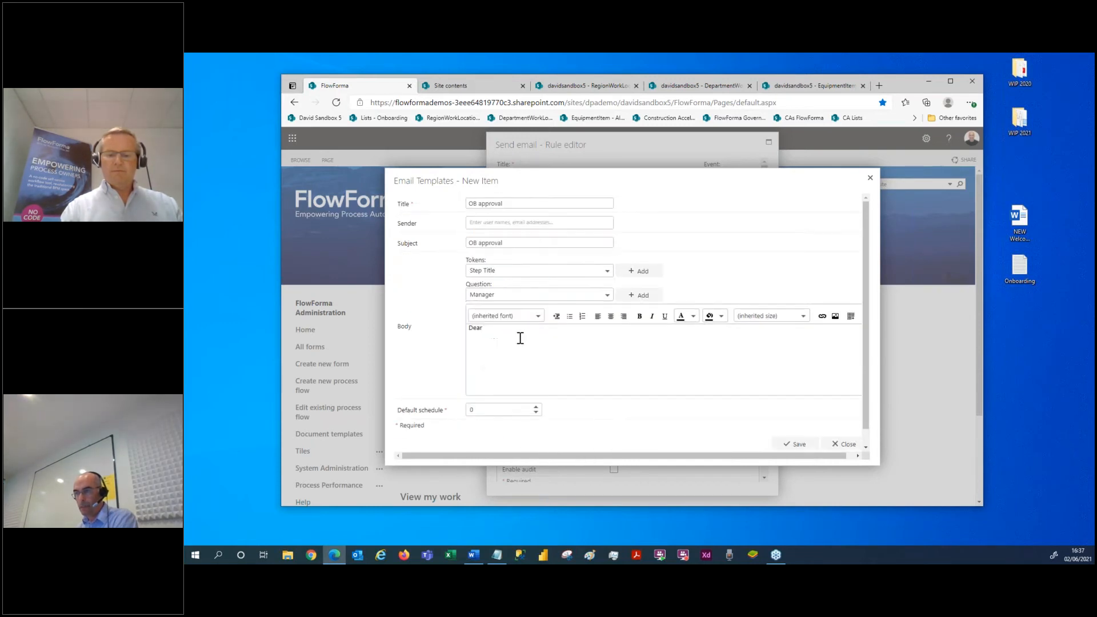
{"action": "type", "text": "OB approval"}
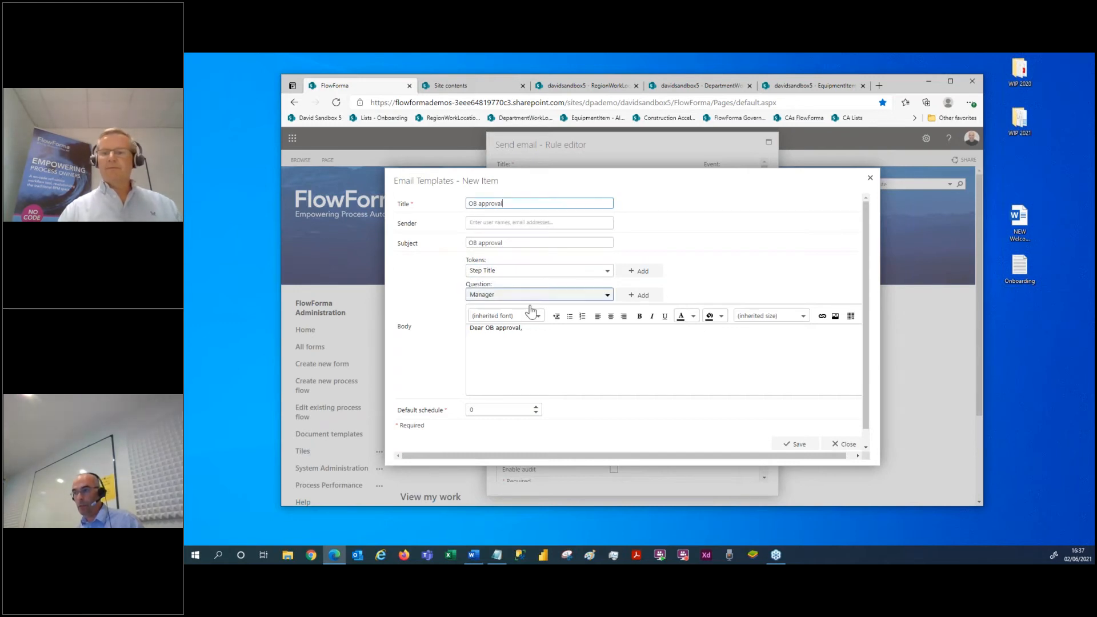
{"action": "left_click_drag", "start_coordinate": [520, 327], "coordinate": [489, 331]}
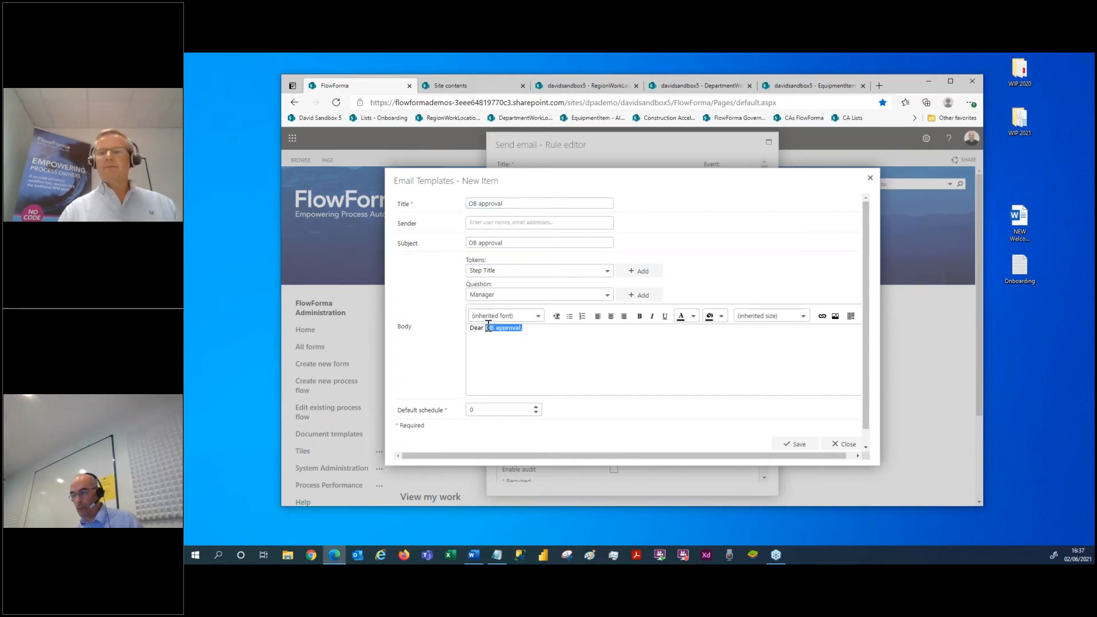
{"action": "key", "text": "BackSpace"}
Step: Complete the greeting with the Manager question field and a comma, and write "OB approval. Click" on the line below
{"action": "left_click", "coordinate": [641, 295]}
{"action": "type", "text": ","}
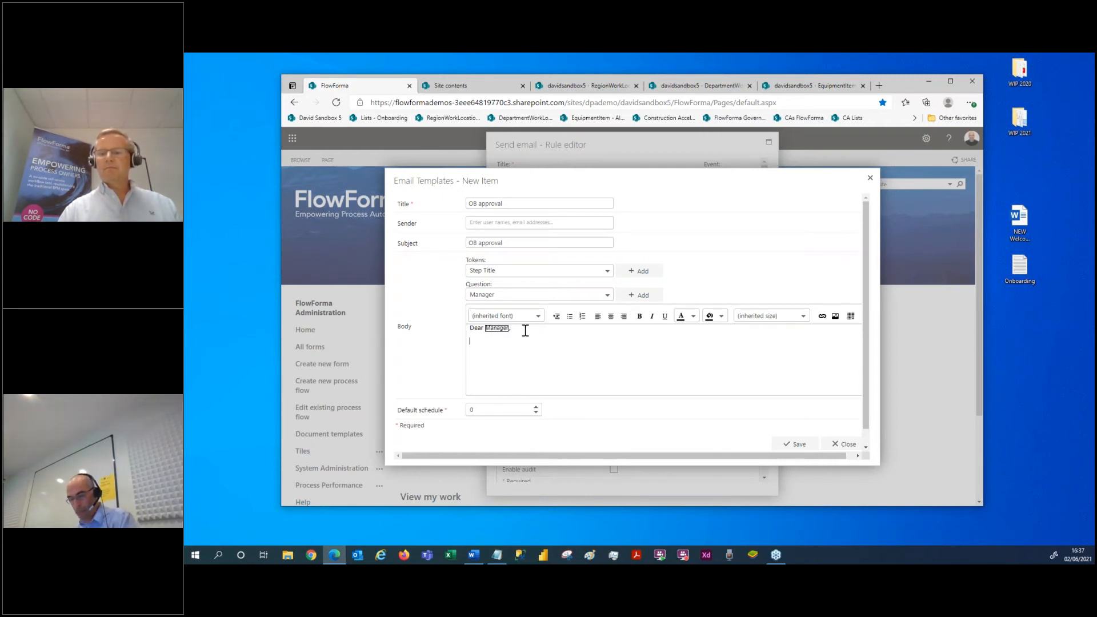
{"action": "type", "text": "OB approval."}
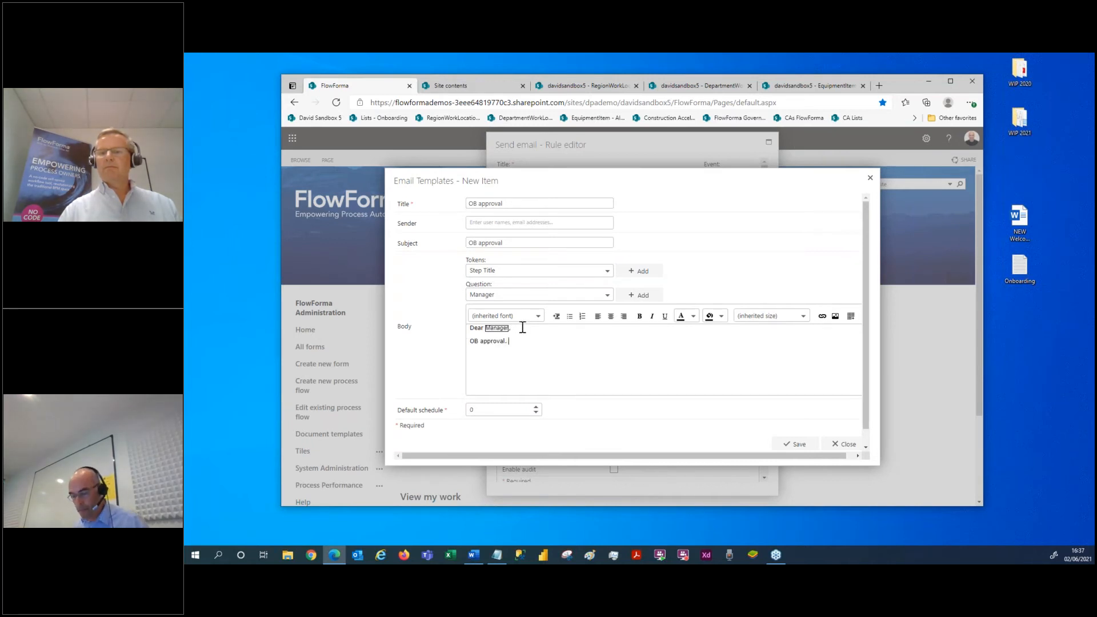
{"action": "type", "text": "Click"}
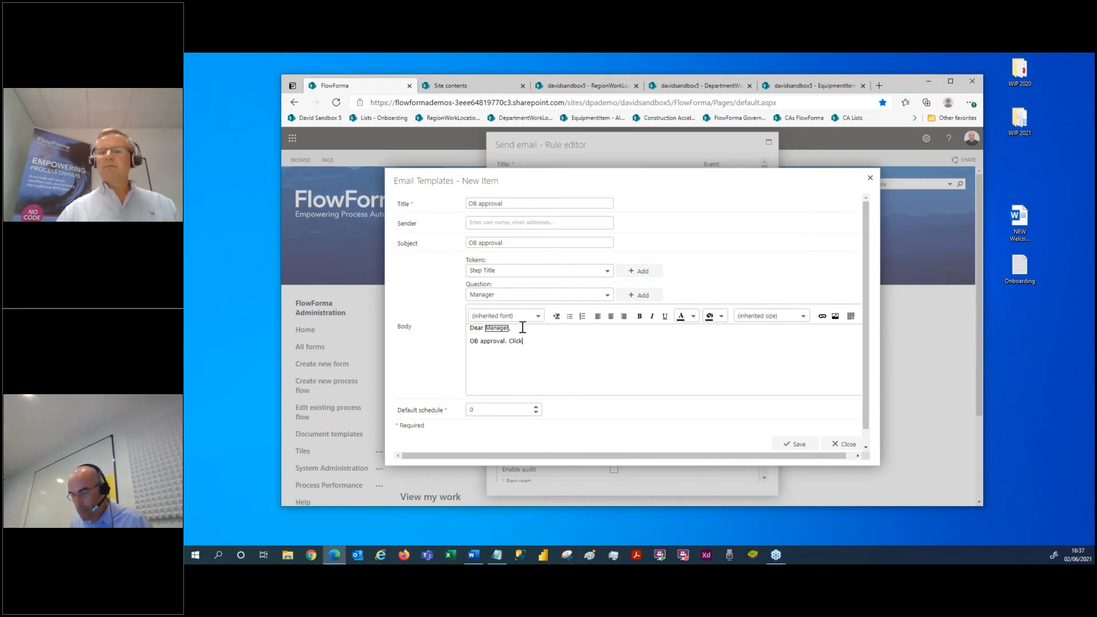
Step: Insert the Form Link token into the email body and save the template
{"action": "left_click", "coordinate": [514, 278]}
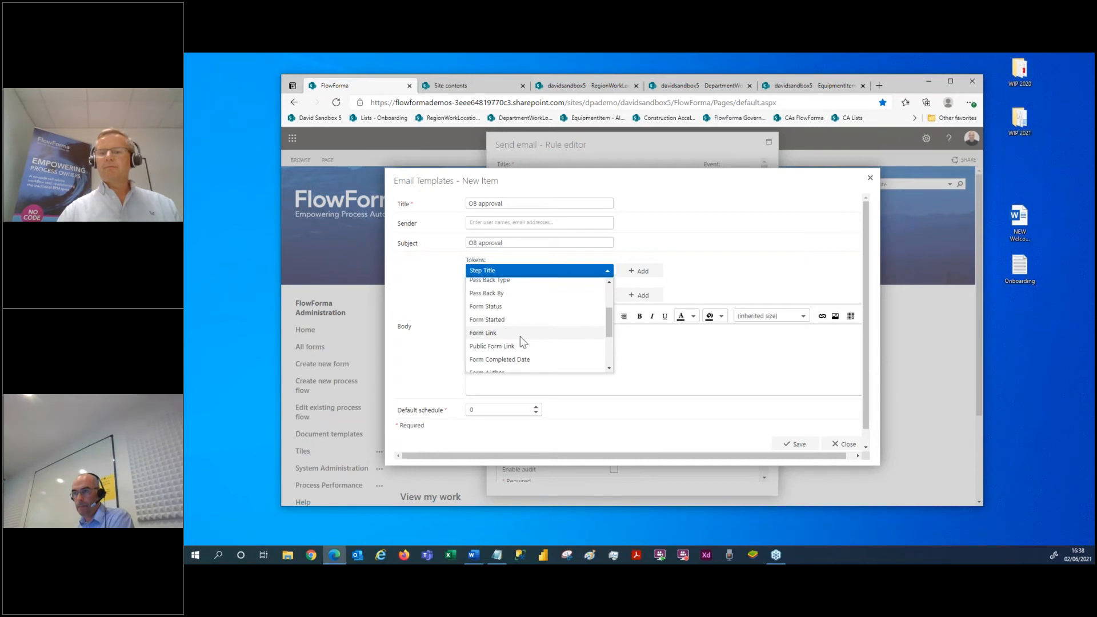
{"action": "left_click", "coordinate": [506, 334]}
{"action": "left_click", "coordinate": [557, 347]}
{"action": "left_click", "coordinate": [642, 275]}
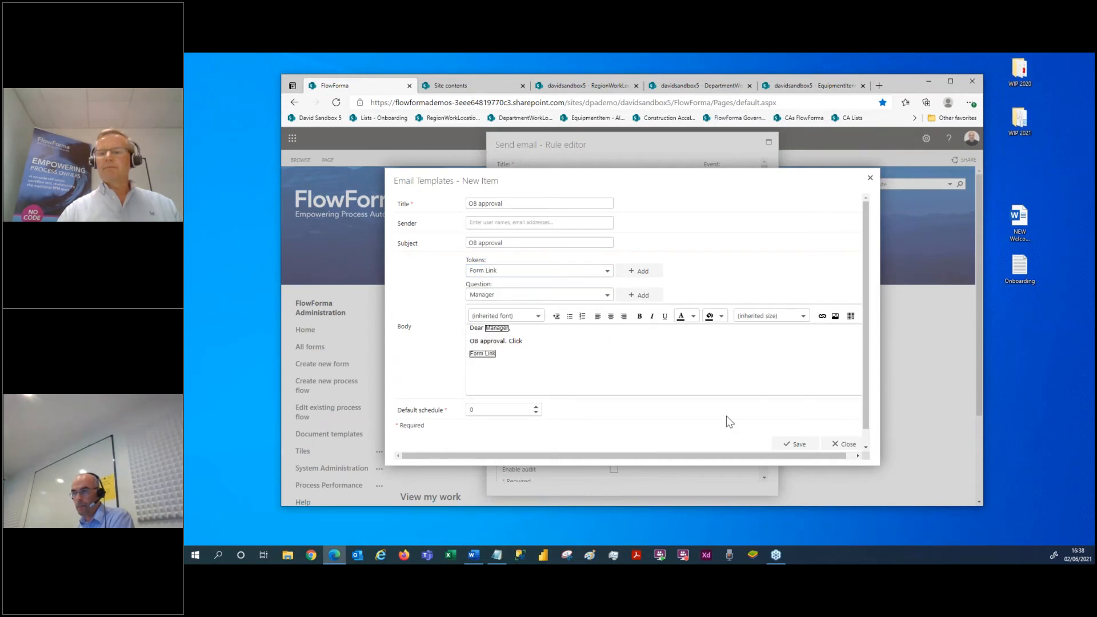
{"action": "scroll", "coordinate": [727, 414], "scroll_direction": "down", "scroll_amount": 1}
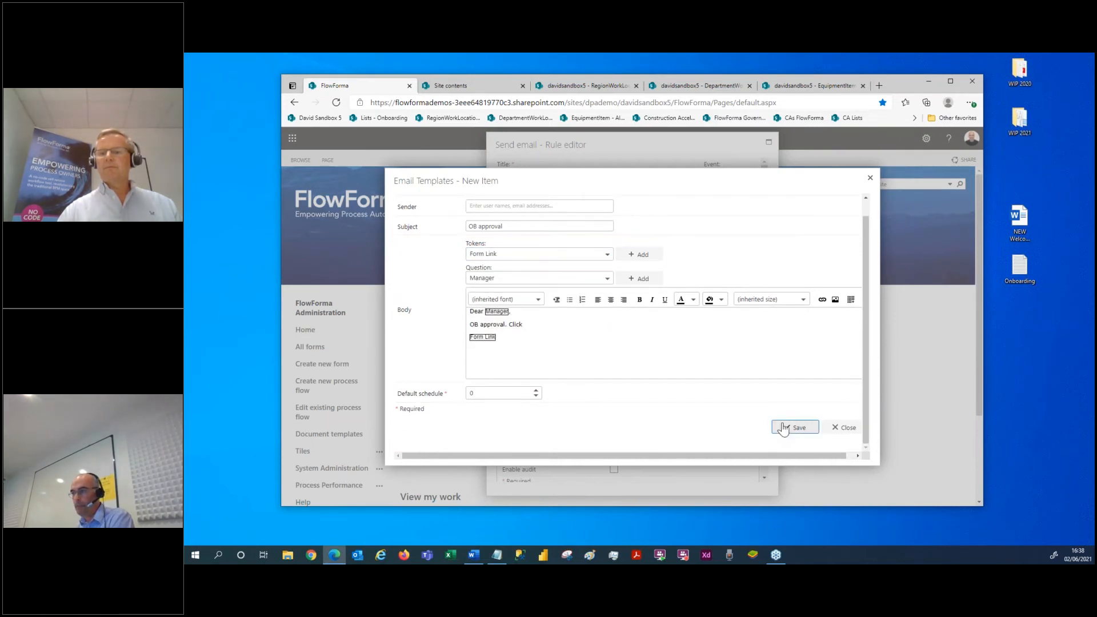
{"action": "left_click", "coordinate": [783, 427]}
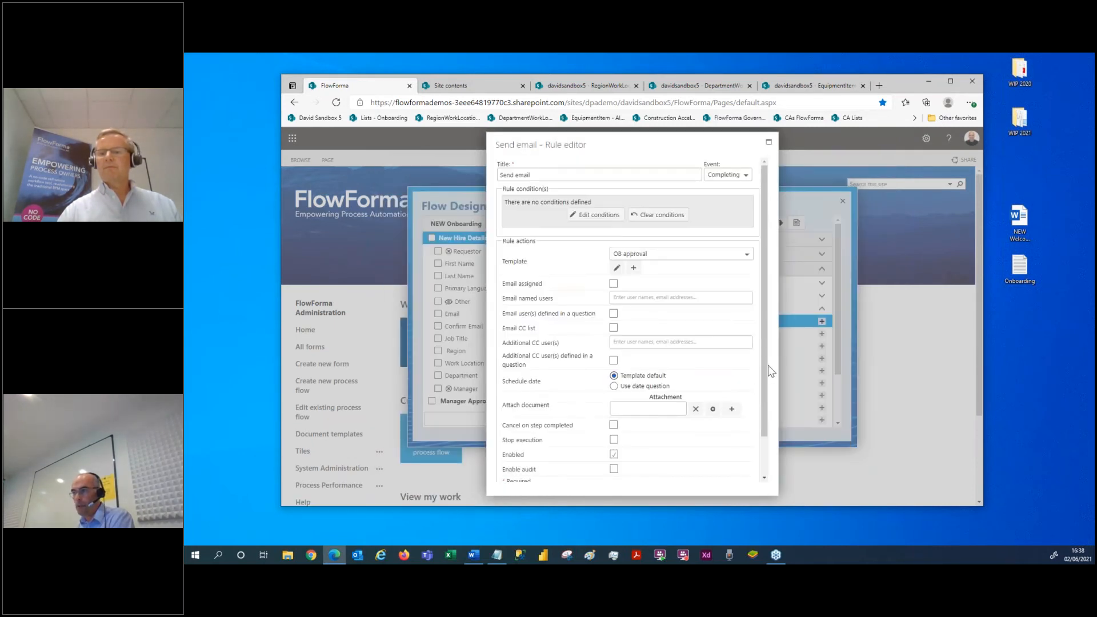
Step: Set the Send email rule to email the user defined in the Manager question of New Hire Details, and save the rule
{"action": "left_click", "coordinate": [742, 180]}
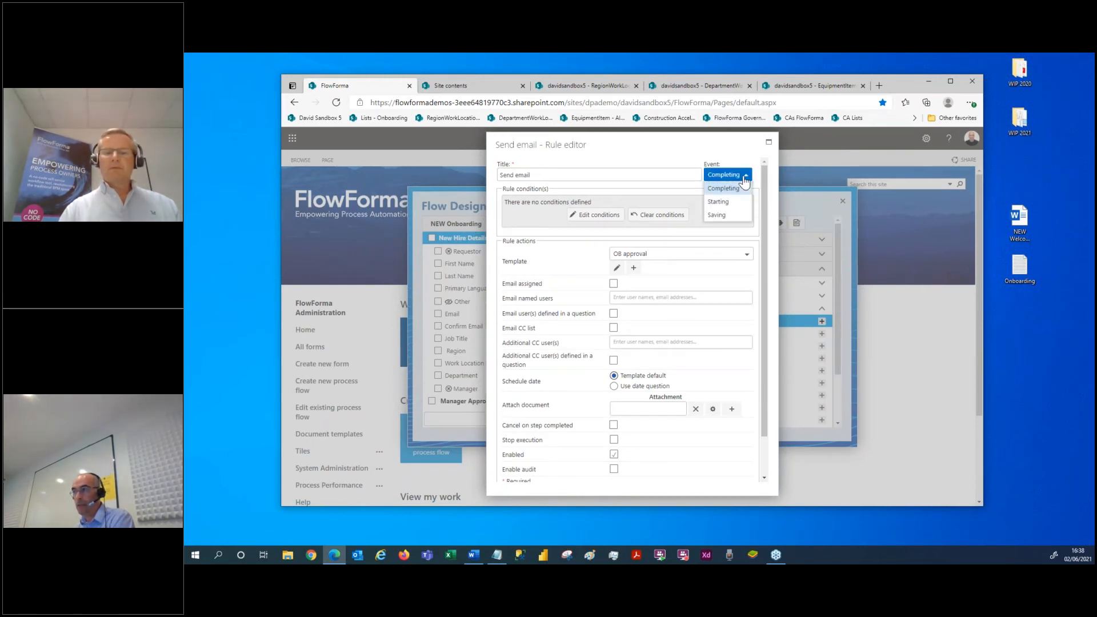
{"action": "left_click", "coordinate": [658, 167]}
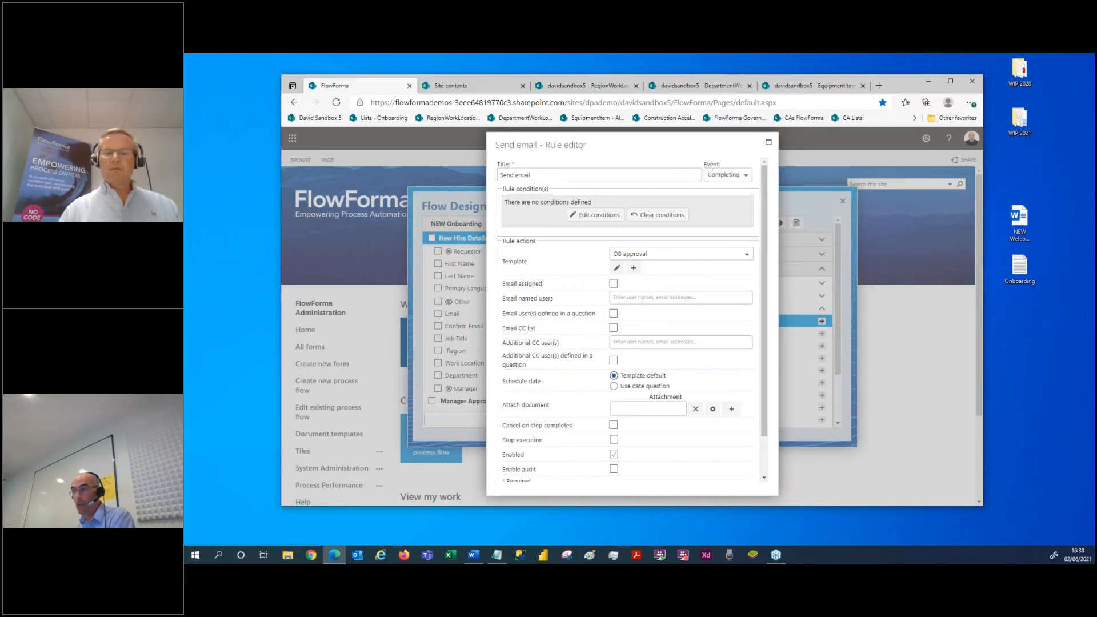
{"action": "left_click", "coordinate": [613, 314]}
{"action": "left_click", "coordinate": [709, 313]}
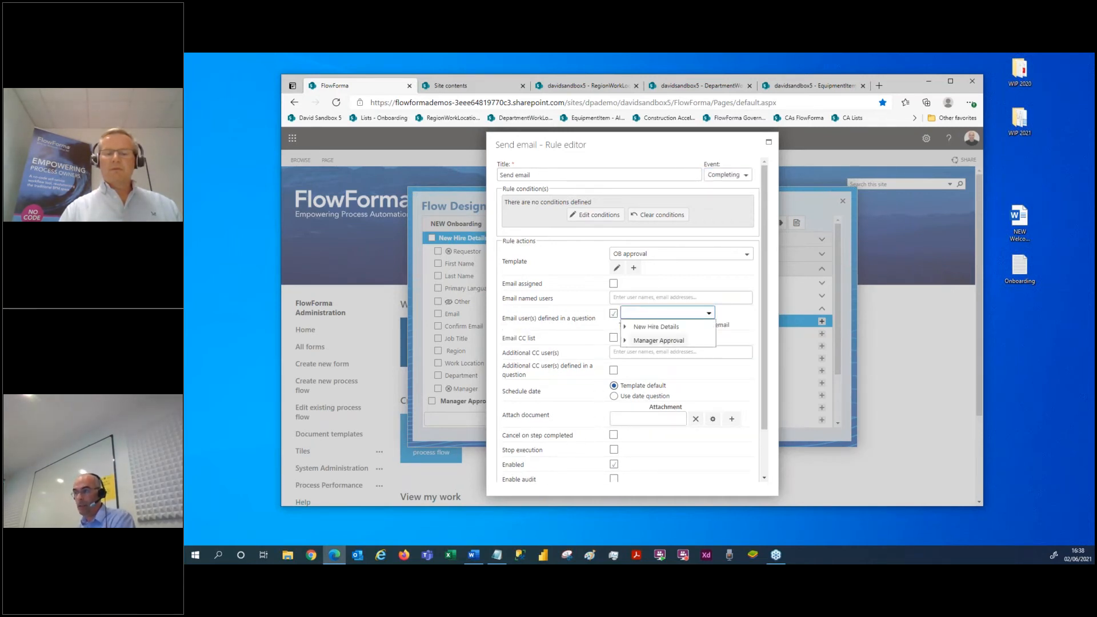
{"action": "left_click", "coordinate": [656, 326]}
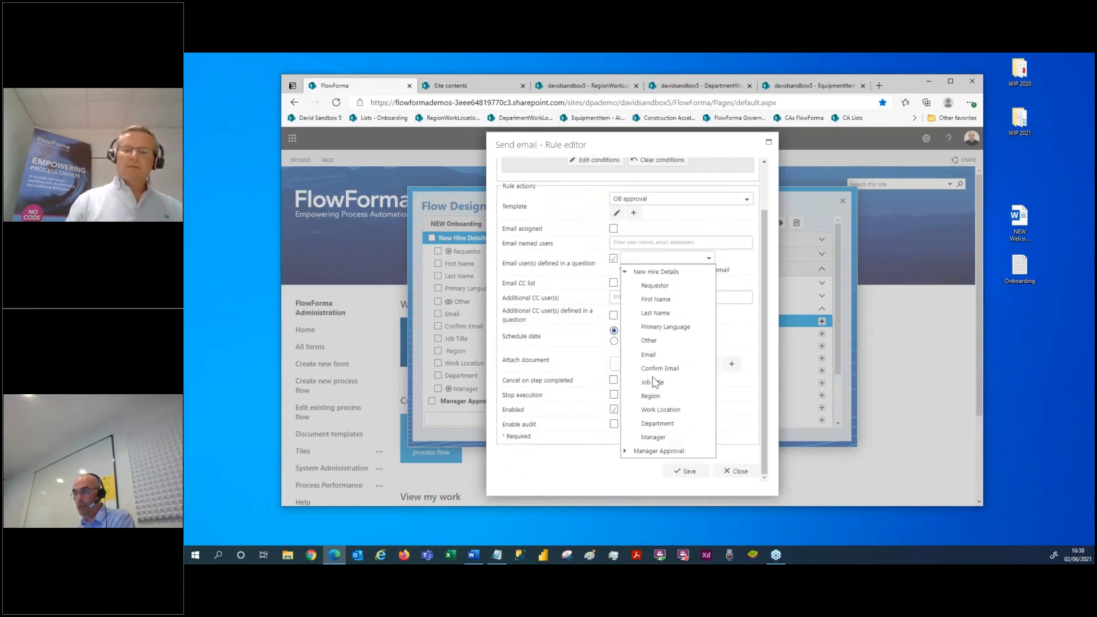
{"action": "left_click", "coordinate": [654, 435]}
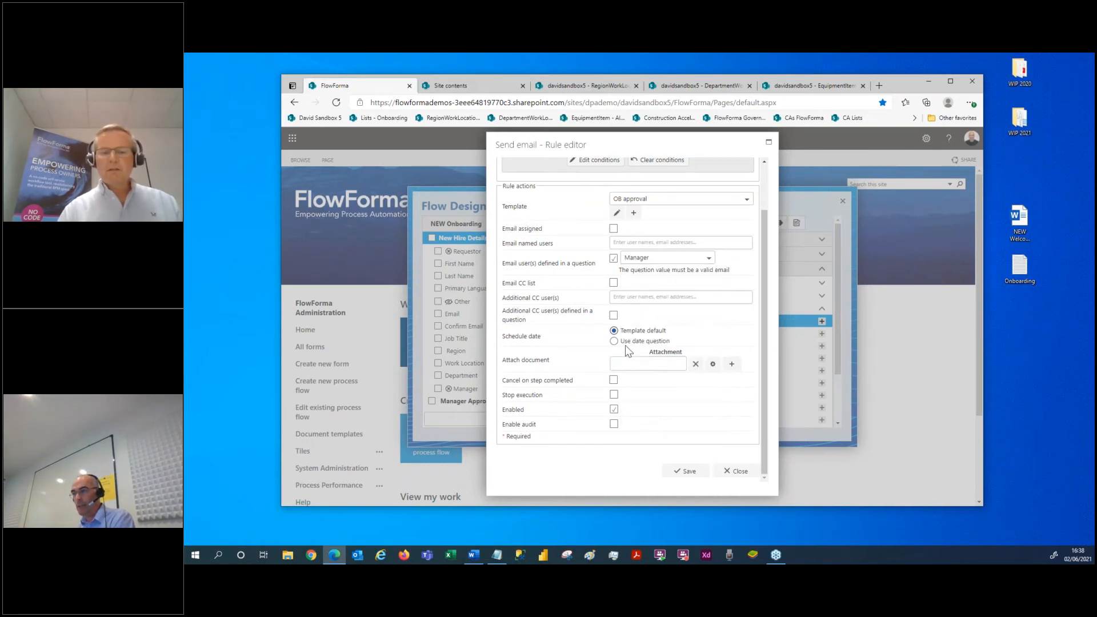
{"action": "left_click", "coordinate": [685, 469]}
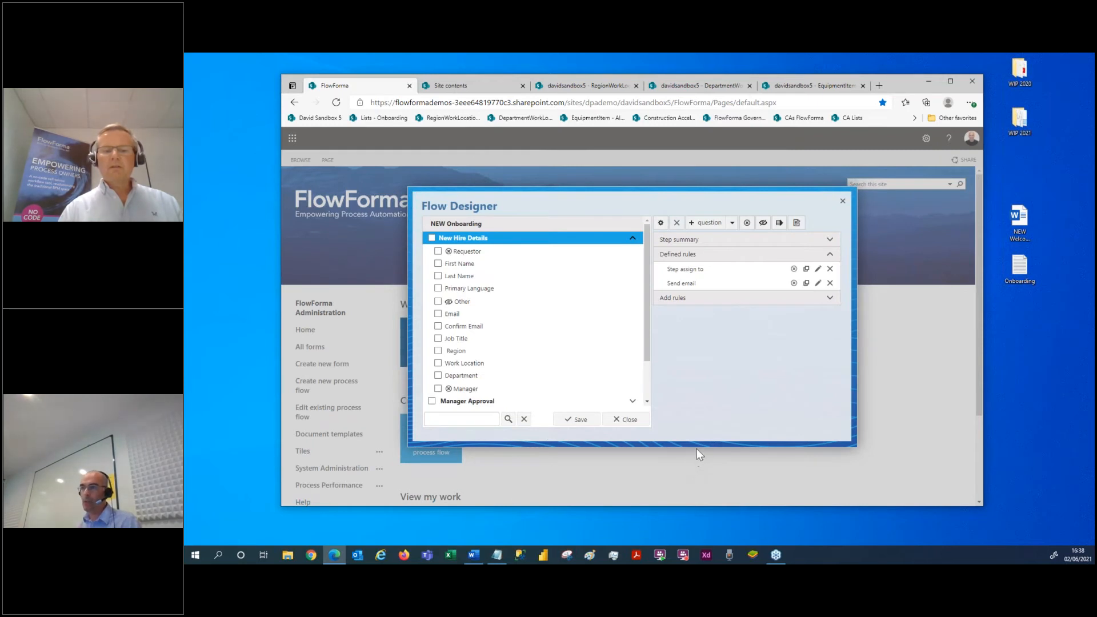
Step: Add a Pass back rule to Manager Approval that returns to New Hire Details when Approval equals No
{"action": "scroll", "coordinate": [536, 400], "scroll_direction": "down", "scroll_amount": 1}
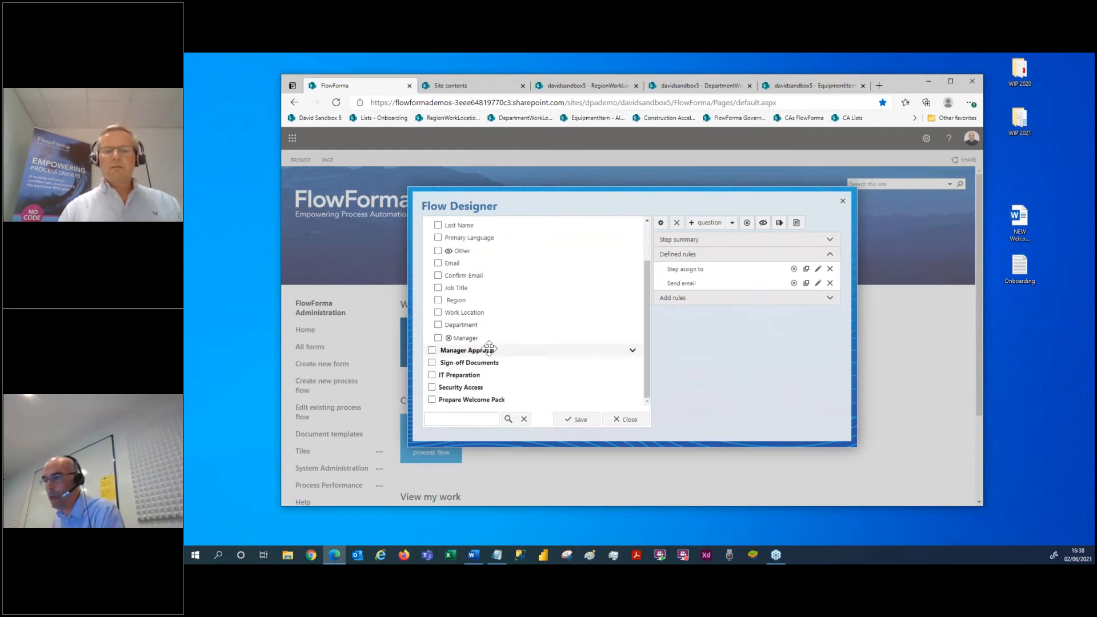
{"action": "left_click", "coordinate": [488, 349]}
{"action": "left_click", "coordinate": [788, 299]}
{"action": "left_click", "coordinate": [822, 321]}
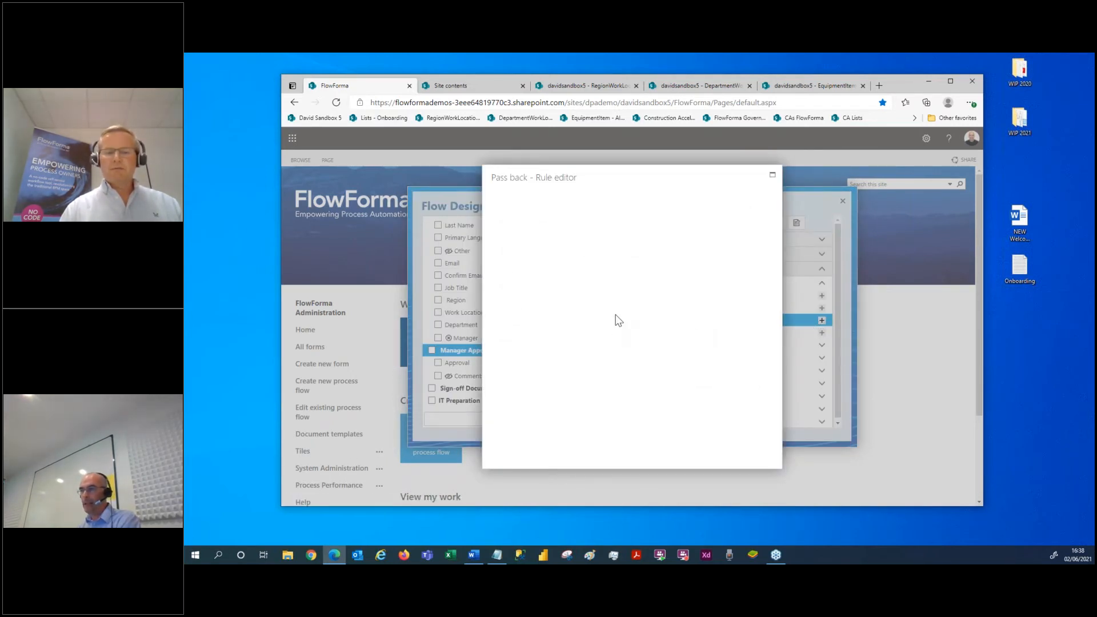
{"action": "left_click", "coordinate": [606, 278]}
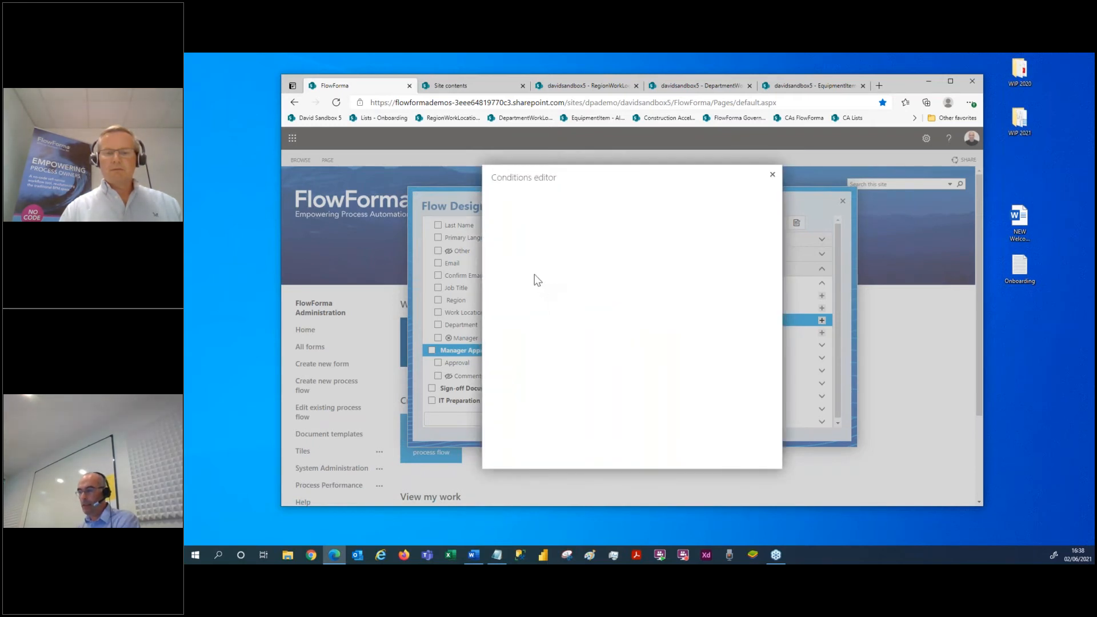
{"action": "left_click", "coordinate": [534, 251]}
{"action": "left_click", "coordinate": [464, 279]}
{"action": "left_click", "coordinate": [495, 293]}
{"action": "left_click", "coordinate": [574, 252]}
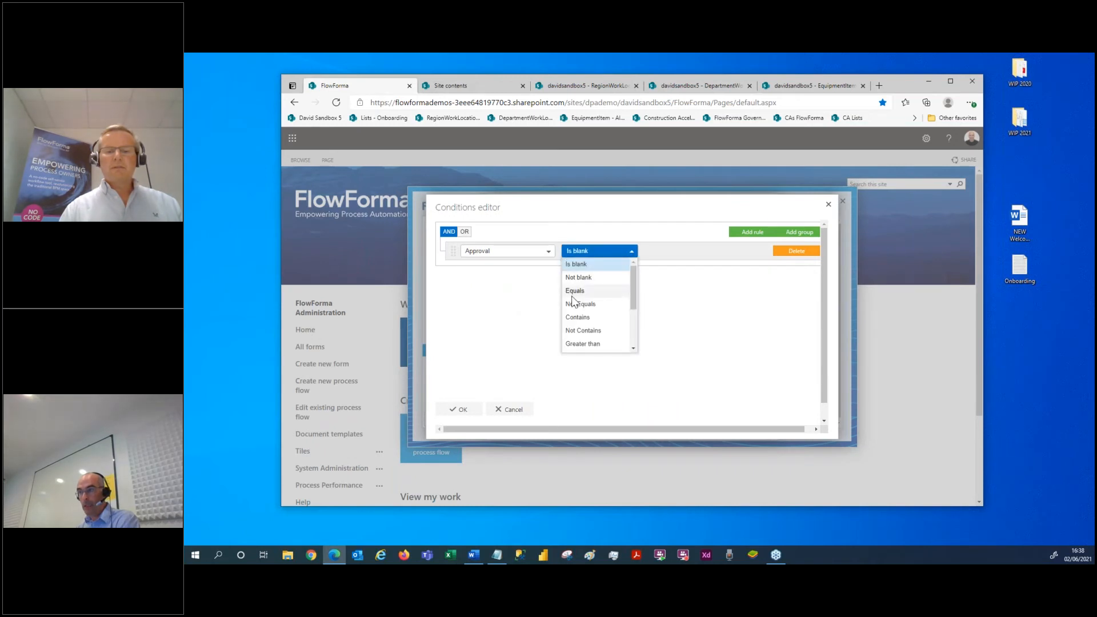
{"action": "left_click", "coordinate": [578, 290]}
{"action": "left_click", "coordinate": [671, 252]}
{"action": "type", "text": "No"}
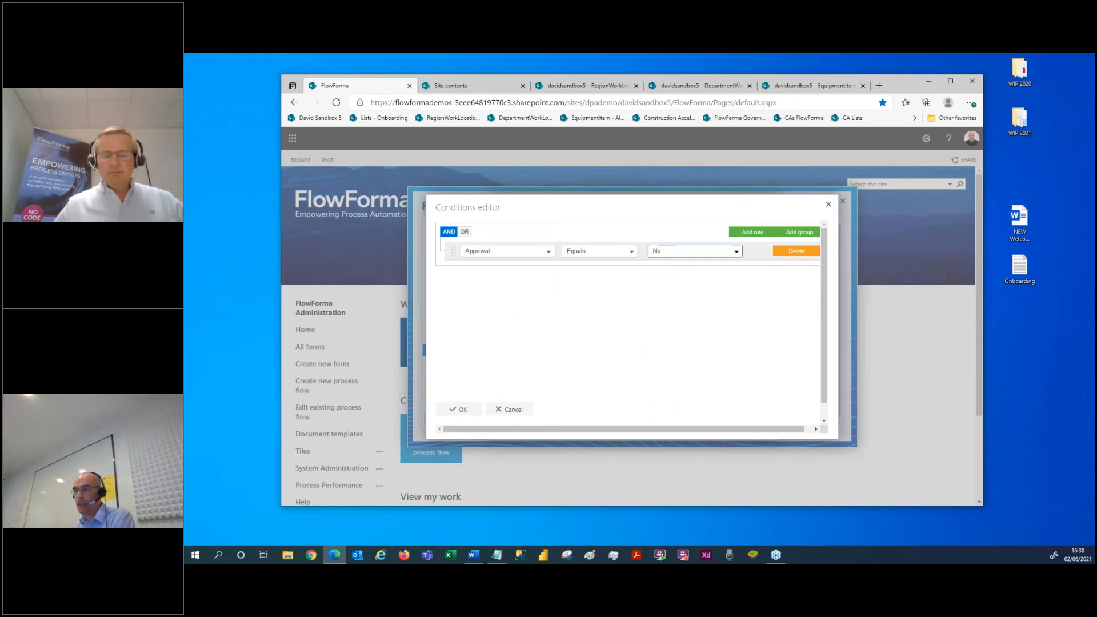
{"action": "left_click", "coordinate": [458, 409]}
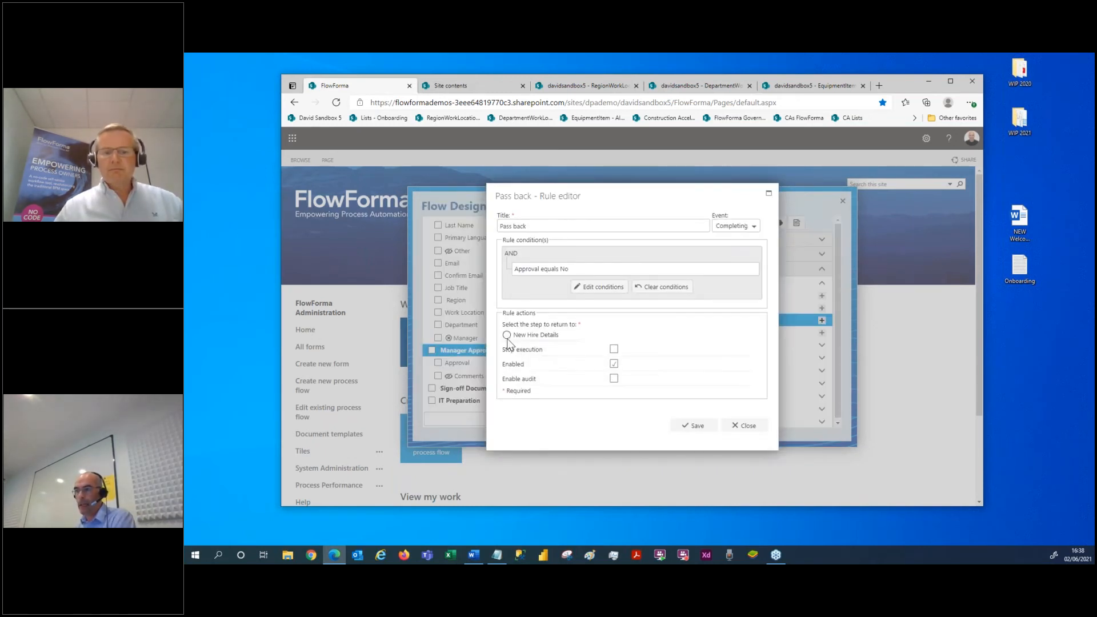
{"action": "left_click", "coordinate": [695, 425]}
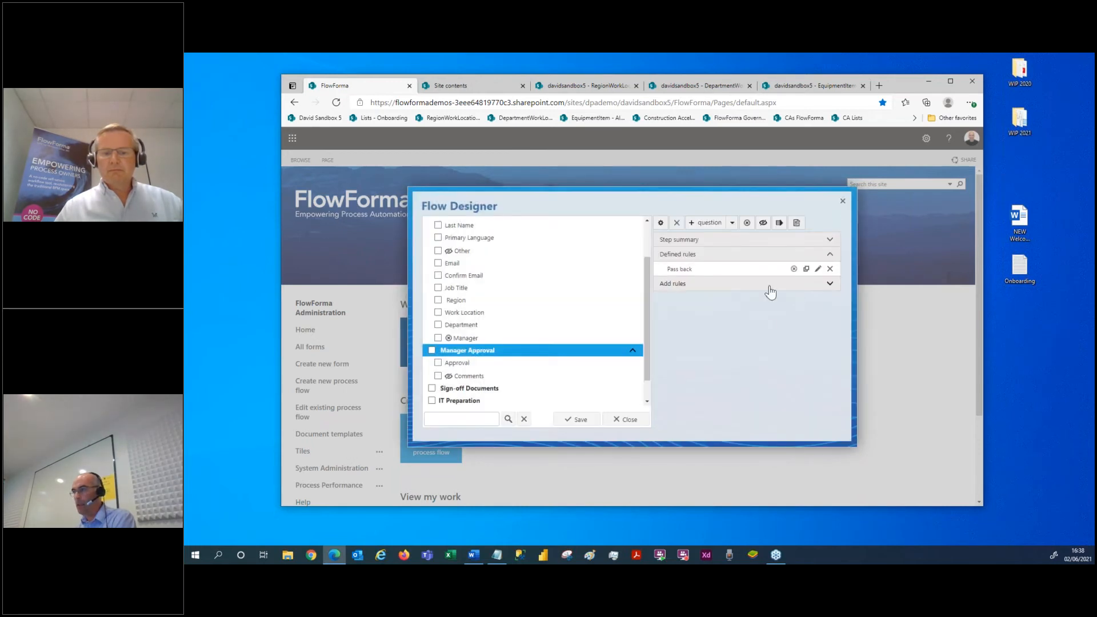
{"action": "left_click", "coordinate": [732, 288]}
{"action": "left_click", "coordinate": [822, 296]}
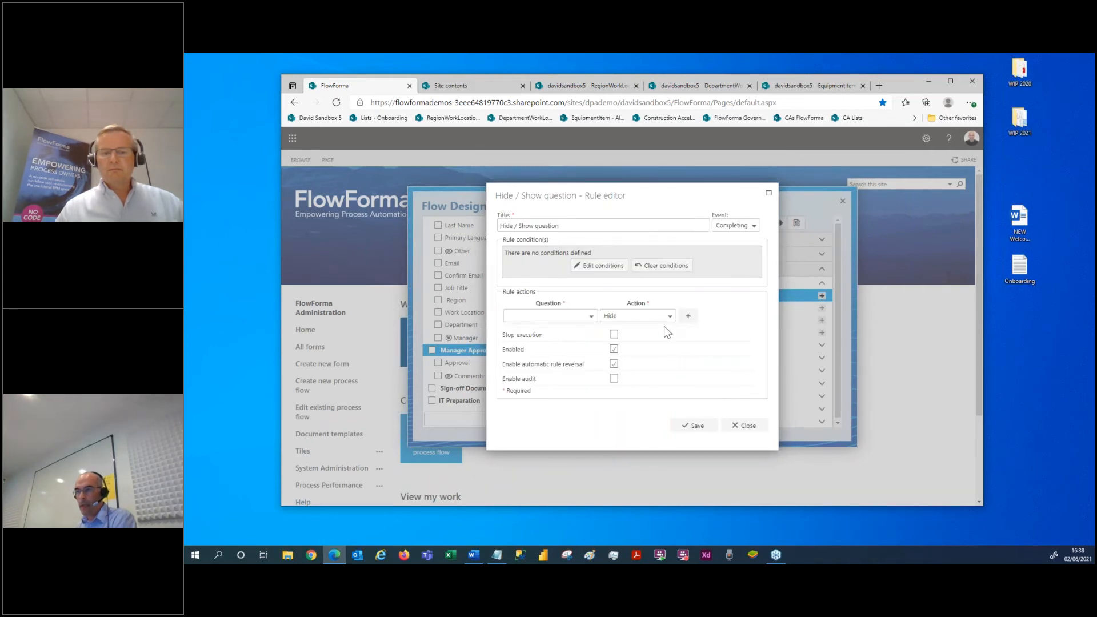
{"action": "left_click", "coordinate": [742, 426]}
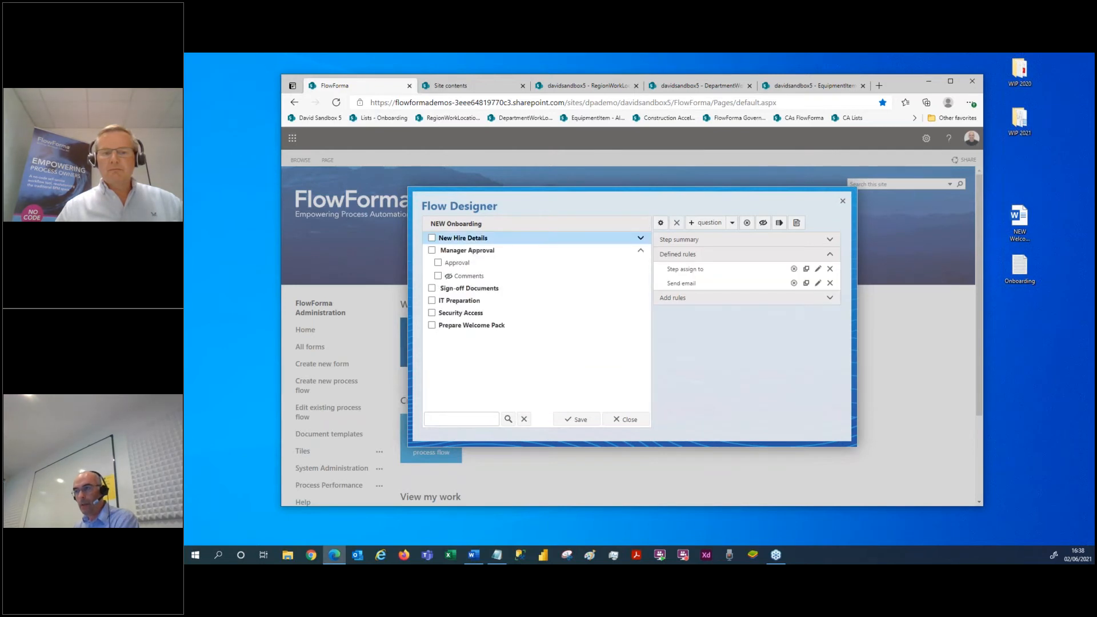
Step: Create a "Manager's Comments" question of type Multiple lines of text in the New Hire Details step
{"action": "left_click", "coordinate": [572, 237]}
{"action": "left_click", "coordinate": [705, 224]}
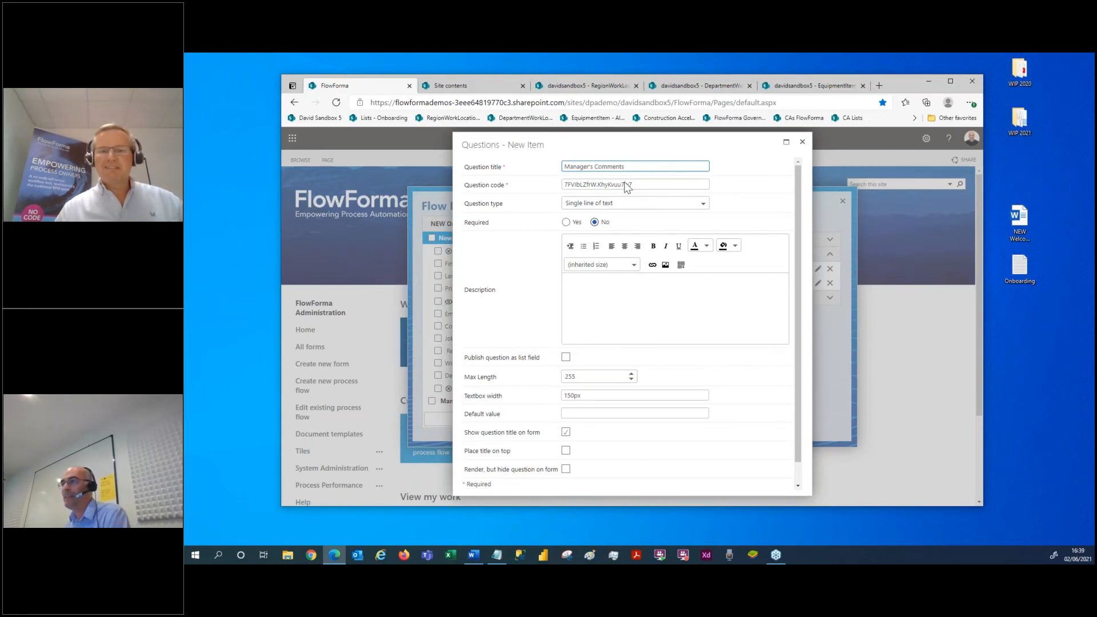
{"action": "left_click", "coordinate": [609, 204]}
{"action": "scroll", "coordinate": [611, 251], "scroll_direction": "down", "scroll_amount": 2}
{"action": "scroll", "coordinate": [612, 268], "scroll_direction": "down", "scroll_amount": 2}
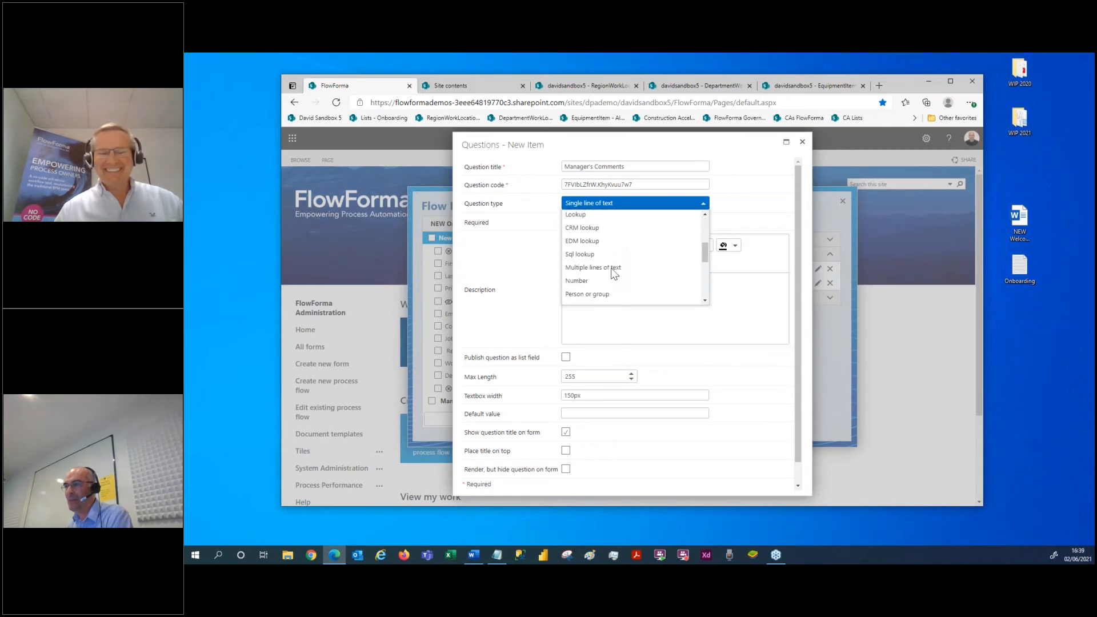
{"action": "left_click", "coordinate": [611, 264]}
{"action": "scroll", "coordinate": [692, 403], "scroll_direction": "down", "scroll_amount": 3}
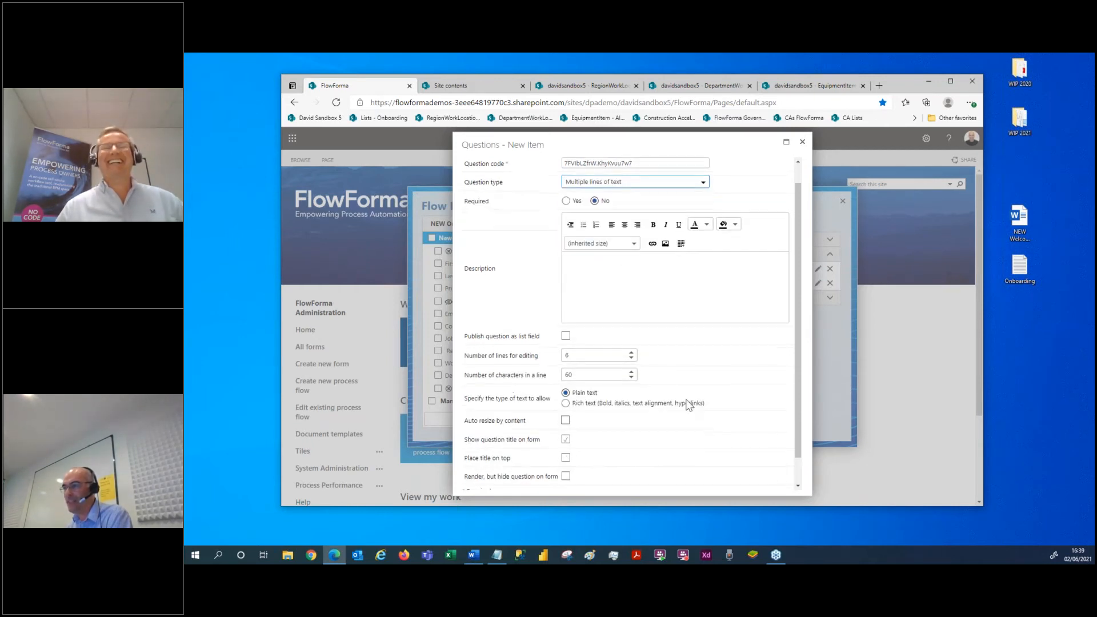
{"action": "left_click", "coordinate": [717, 483]}
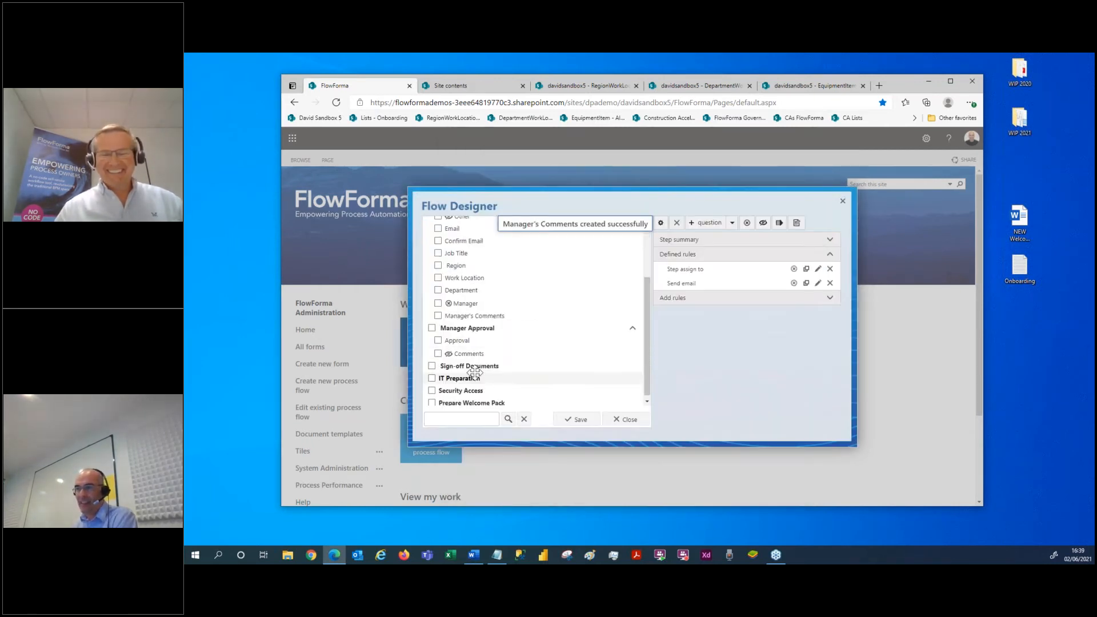
Step: Hide and disable the Manager's Comments question in New Hire Details
{"action": "left_click", "coordinate": [481, 315]}
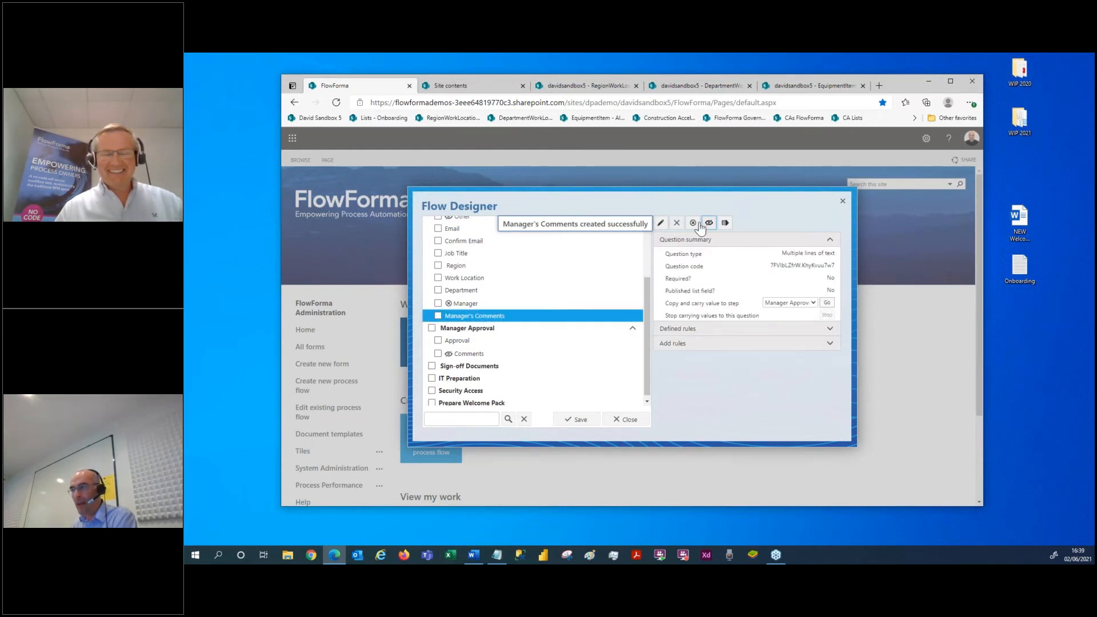
{"action": "left_click", "coordinate": [709, 222]}
{"action": "left_click", "coordinate": [692, 223]}
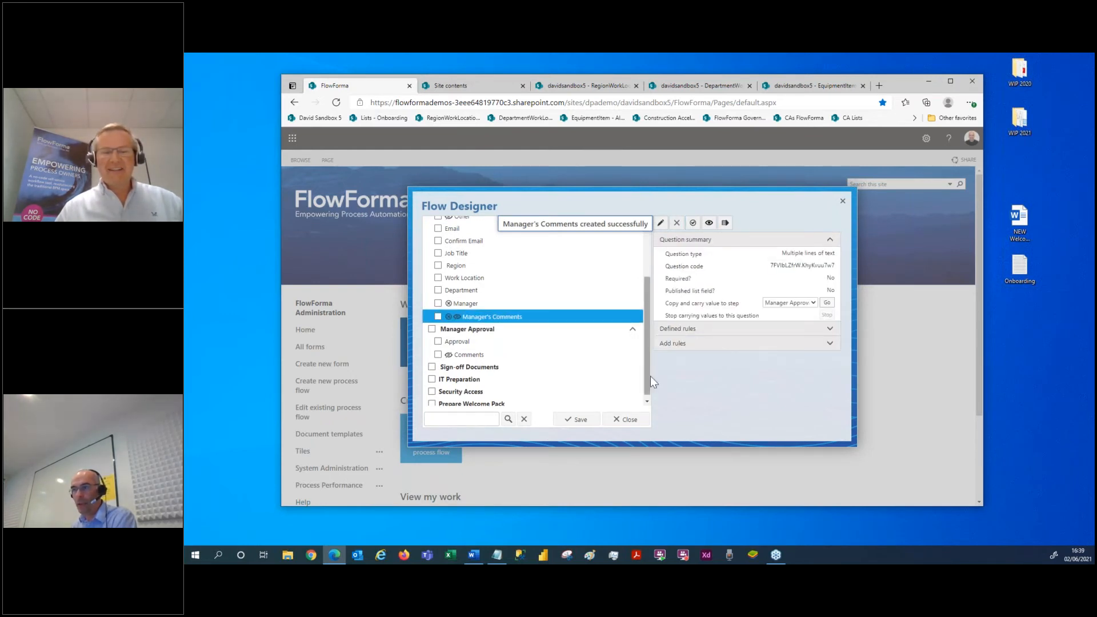
Step: Add a Hide / Show question rule to Manager Approval with the condition Approval equals No
{"action": "left_click", "coordinate": [495, 329]}
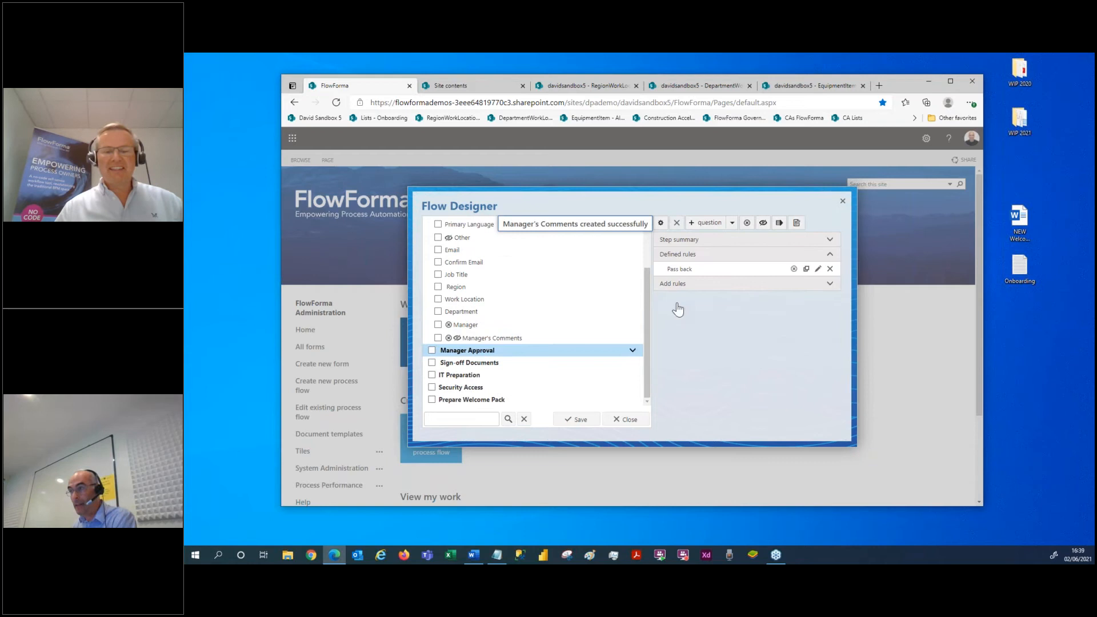
{"action": "left_click", "coordinate": [705, 284]}
{"action": "left_click", "coordinate": [821, 295]}
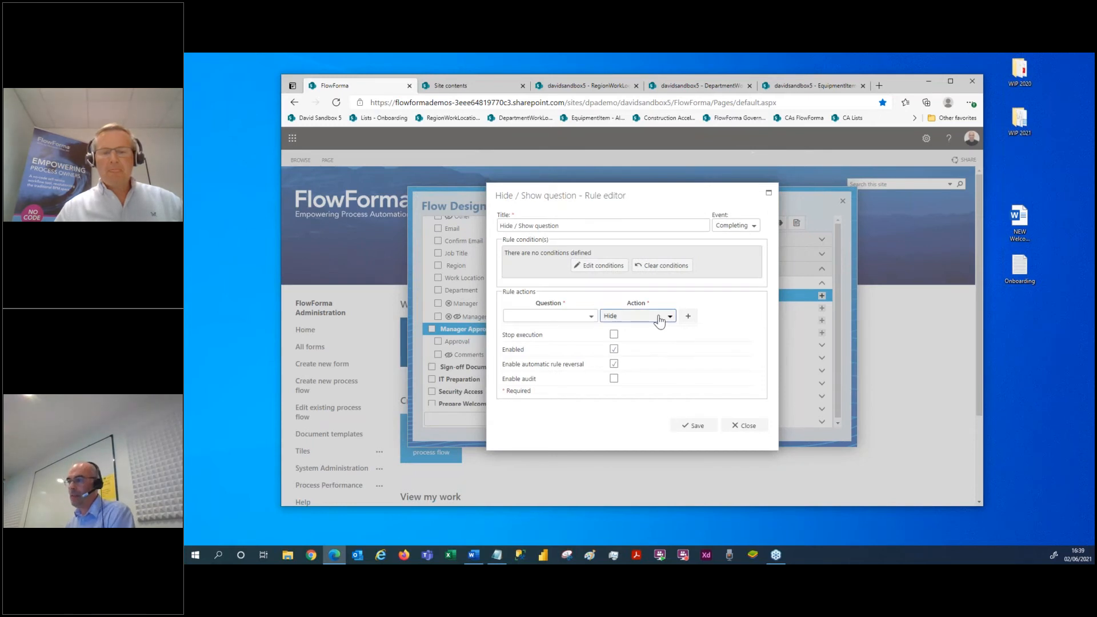
{"action": "left_click", "coordinate": [602, 266]}
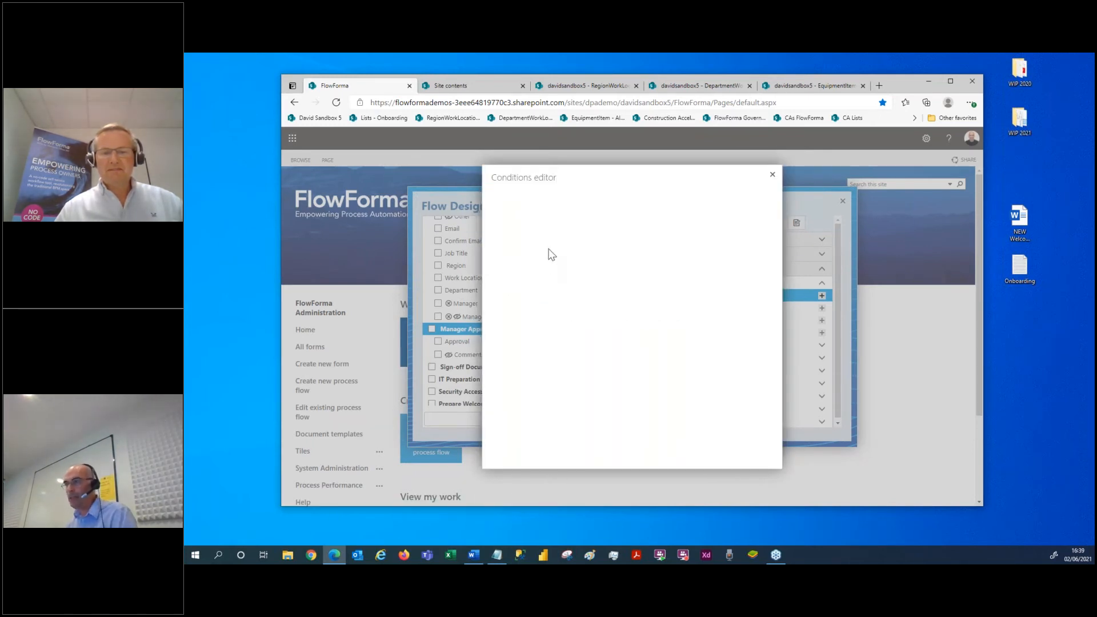
{"action": "left_click", "coordinate": [528, 251]}
{"action": "left_click", "coordinate": [465, 278]}
{"action": "left_click", "coordinate": [492, 291]}
{"action": "left_click", "coordinate": [606, 252]}
{"action": "left_click", "coordinate": [600, 291]}
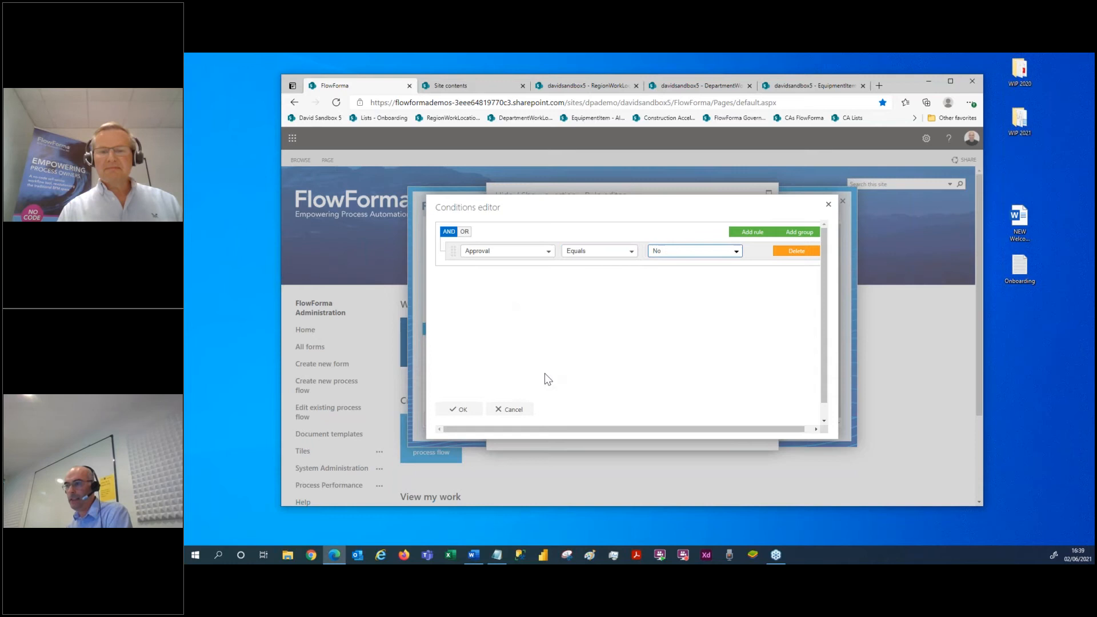
{"action": "left_click", "coordinate": [451, 410]}
Step: Set the Hide / Show rule's action to Show for the Manager's Comments question and save the rule
{"action": "left_click", "coordinate": [634, 327]}
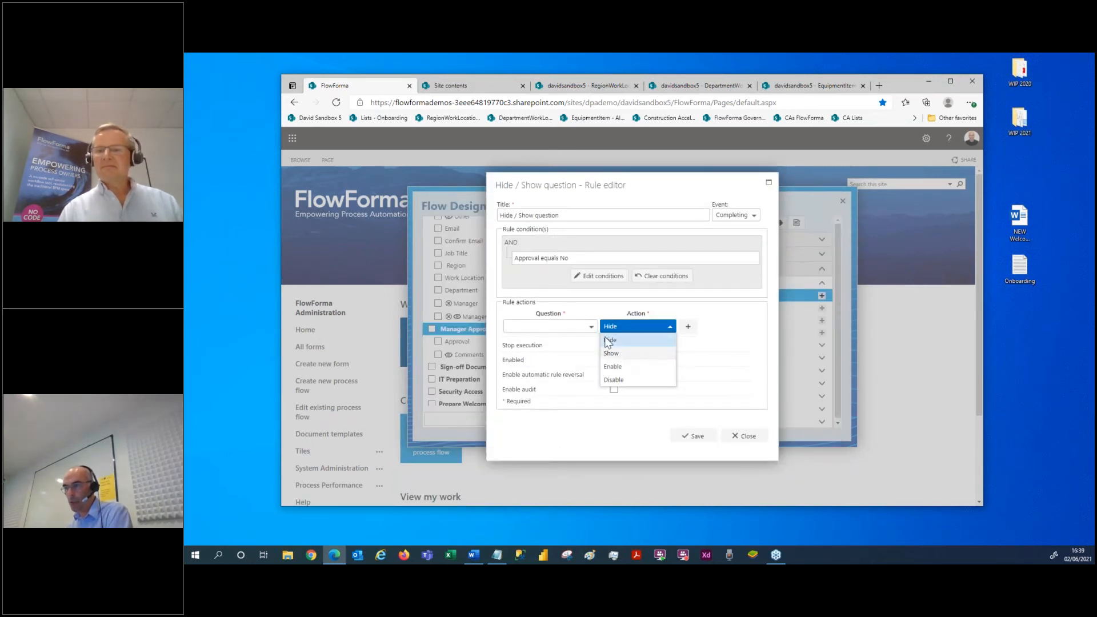
{"action": "left_click", "coordinate": [611, 338]}
{"action": "left_click", "coordinate": [587, 333]}
{"action": "left_click", "coordinate": [508, 340]}
{"action": "scroll", "coordinate": [544, 399], "scroll_direction": "down", "scroll_amount": 2}
{"action": "left_click", "coordinate": [553, 434]}
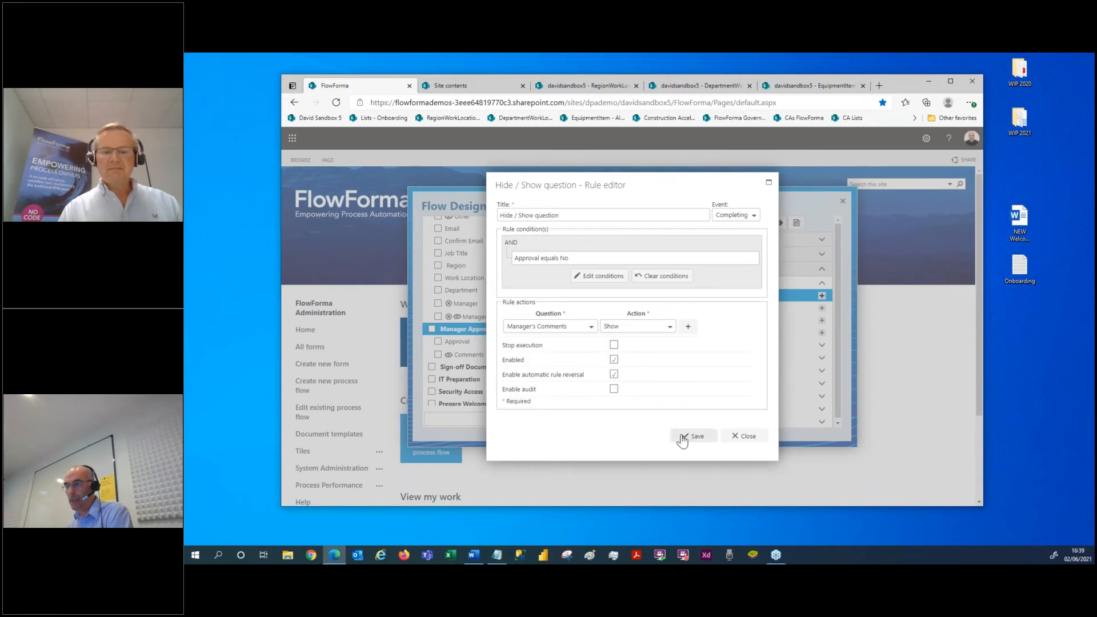
{"action": "left_click", "coordinate": [681, 437]}
Step: Add a Set question value rule to Manager Approval with Manager's Comments from New Hire Details as the target question
{"action": "left_click", "coordinate": [674, 298]}
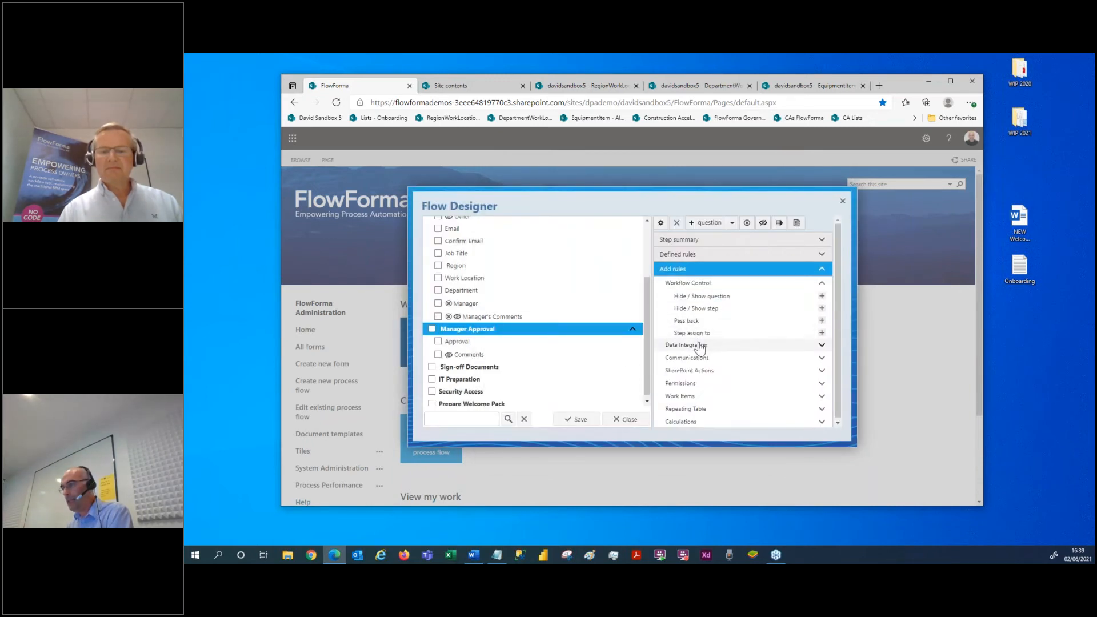
{"action": "left_click", "coordinate": [688, 345]}
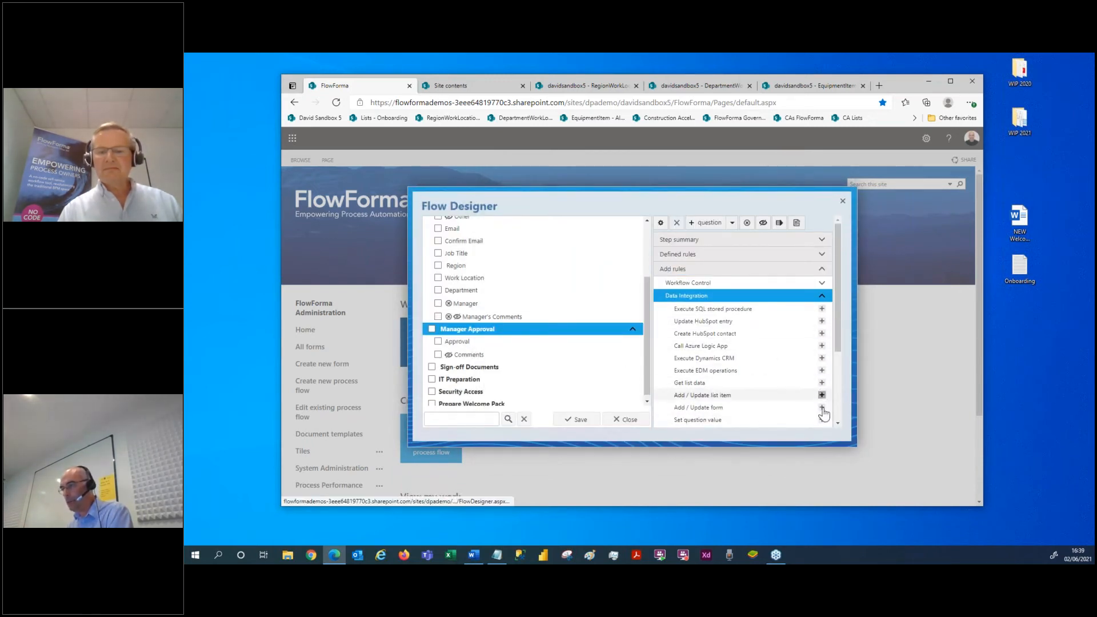
{"action": "left_click", "coordinate": [820, 420]}
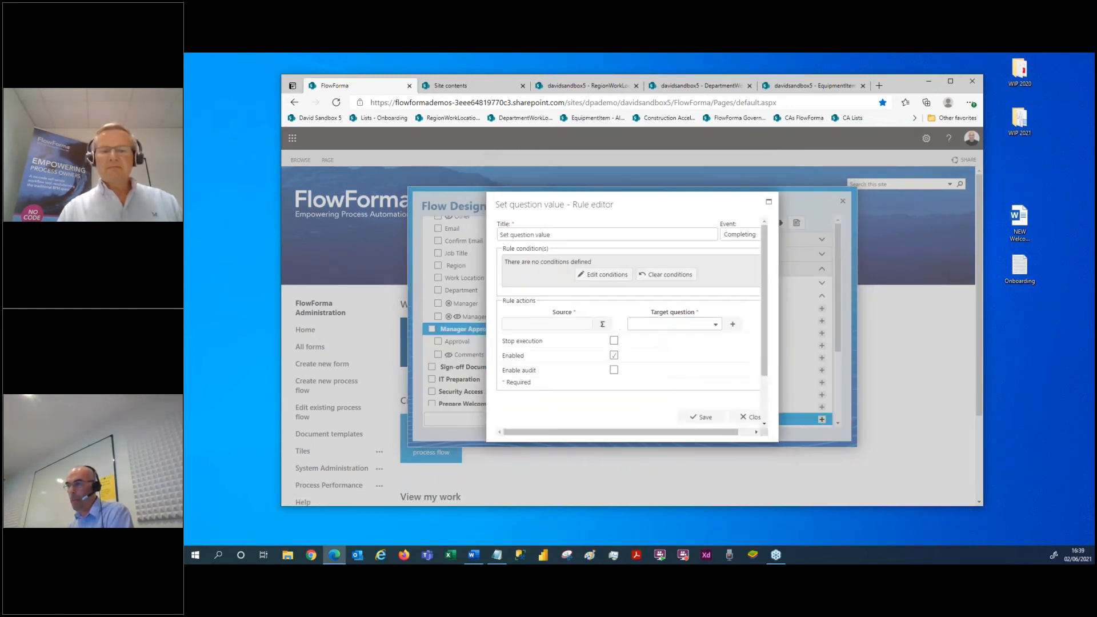
{"action": "left_click", "coordinate": [657, 324]}
{"action": "left_click", "coordinate": [625, 336]}
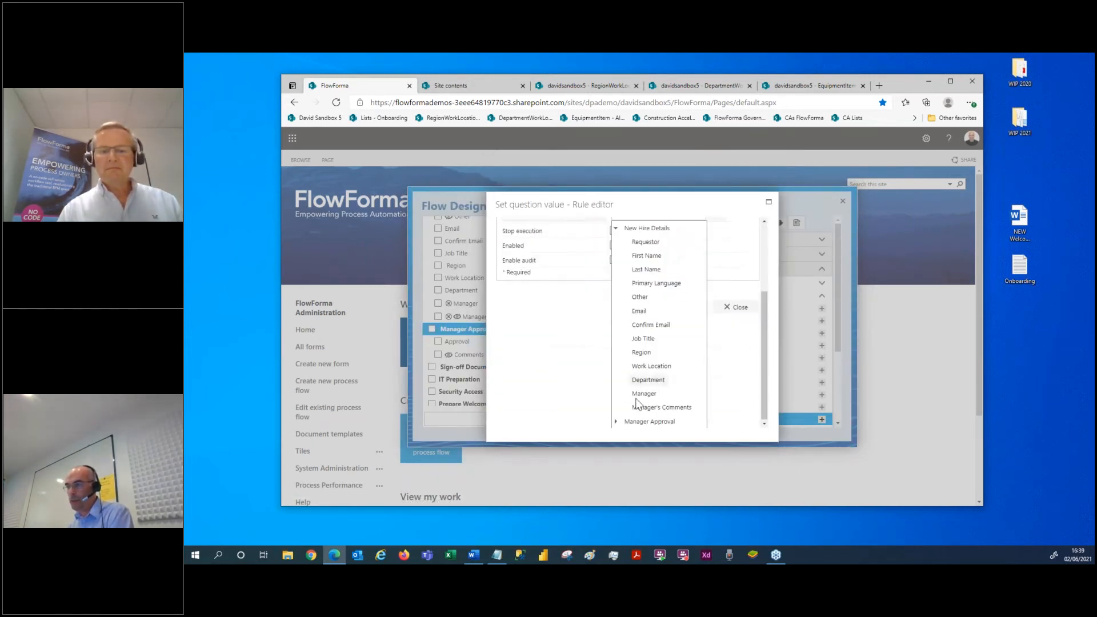
{"action": "left_click", "coordinate": [640, 407]}
Step: Build the rule's source expression from the Comments flow field of Manager Approval and save the rule
{"action": "left_click", "coordinate": [596, 325]}
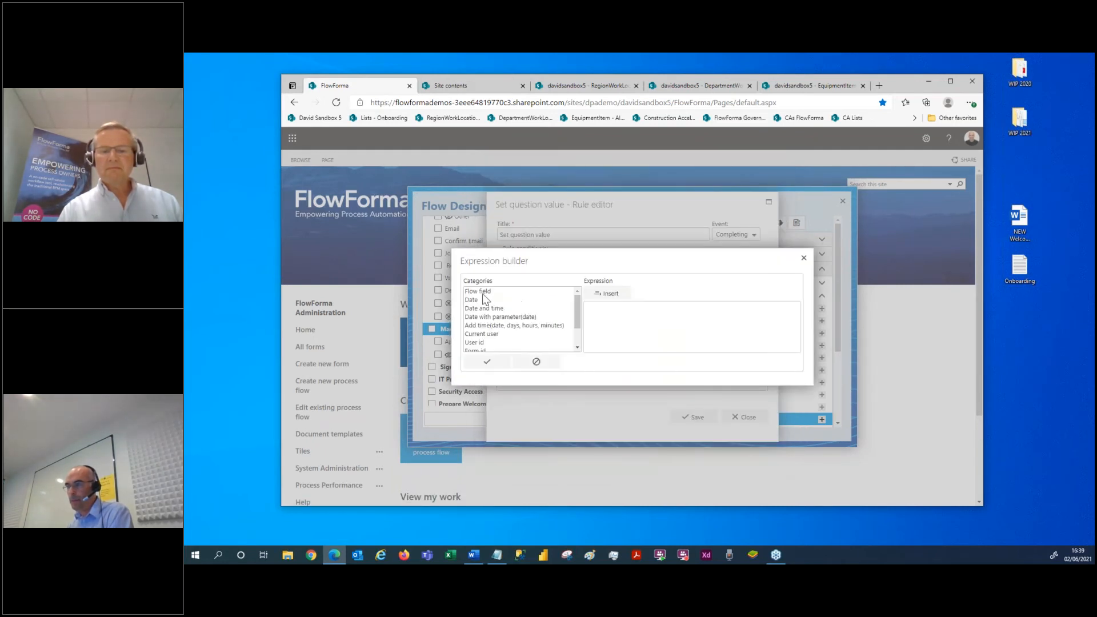
{"action": "left_click", "coordinate": [481, 293]}
{"action": "left_click", "coordinate": [628, 288]}
{"action": "left_click", "coordinate": [588, 316]}
{"action": "left_click", "coordinate": [618, 343]}
{"action": "left_click", "coordinate": [702, 288]}
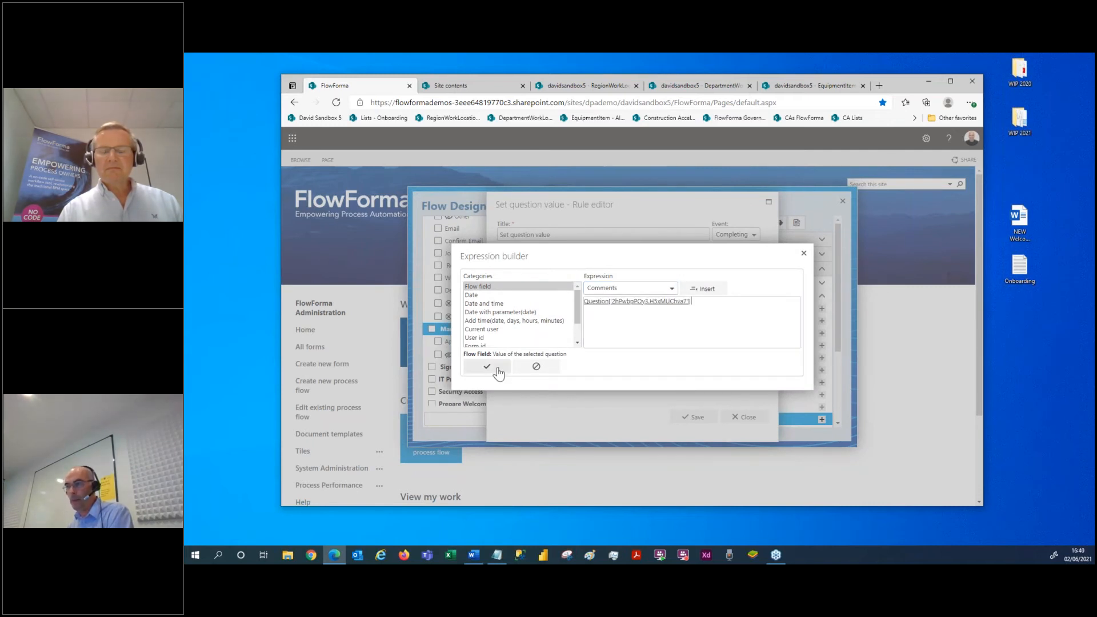
{"action": "left_click", "coordinate": [487, 366]}
{"action": "left_click", "coordinate": [693, 417]}
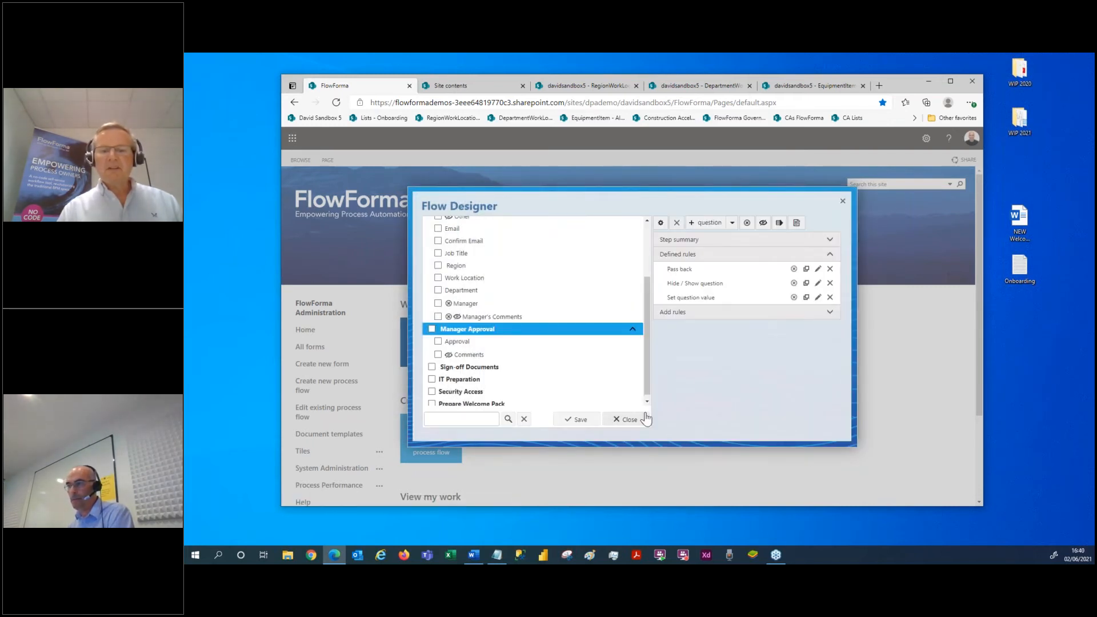
{"action": "scroll", "coordinate": [558, 387], "scroll_direction": "up", "scroll_amount": 3}
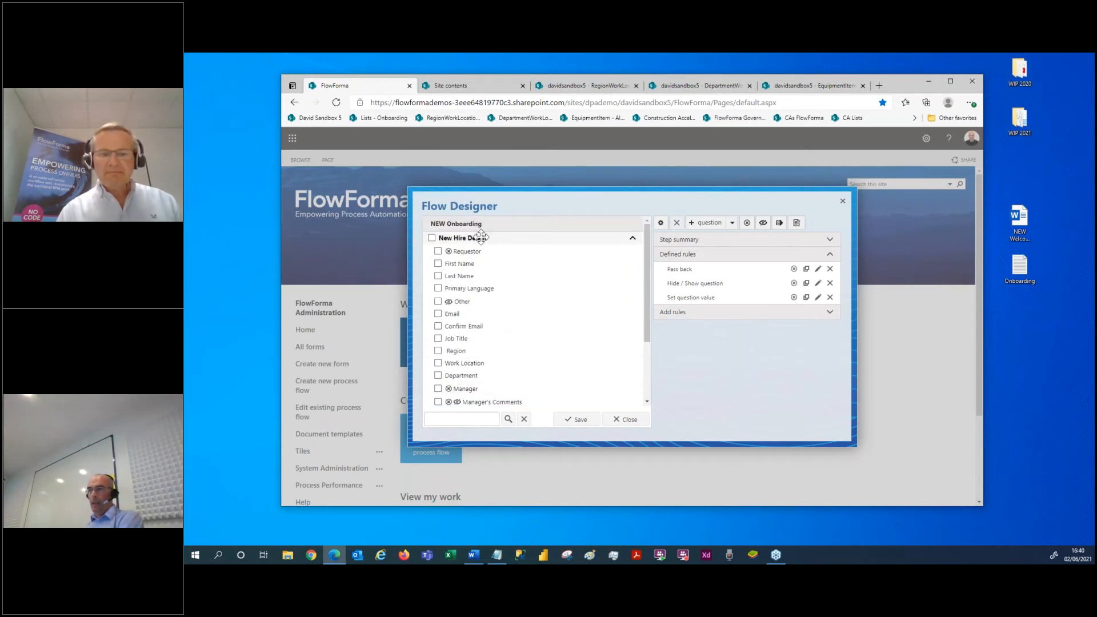
Step: Review the defined rules of the New Hire Details step, the Manager Approval step and its Approval question
{"action": "left_click", "coordinate": [482, 236]}
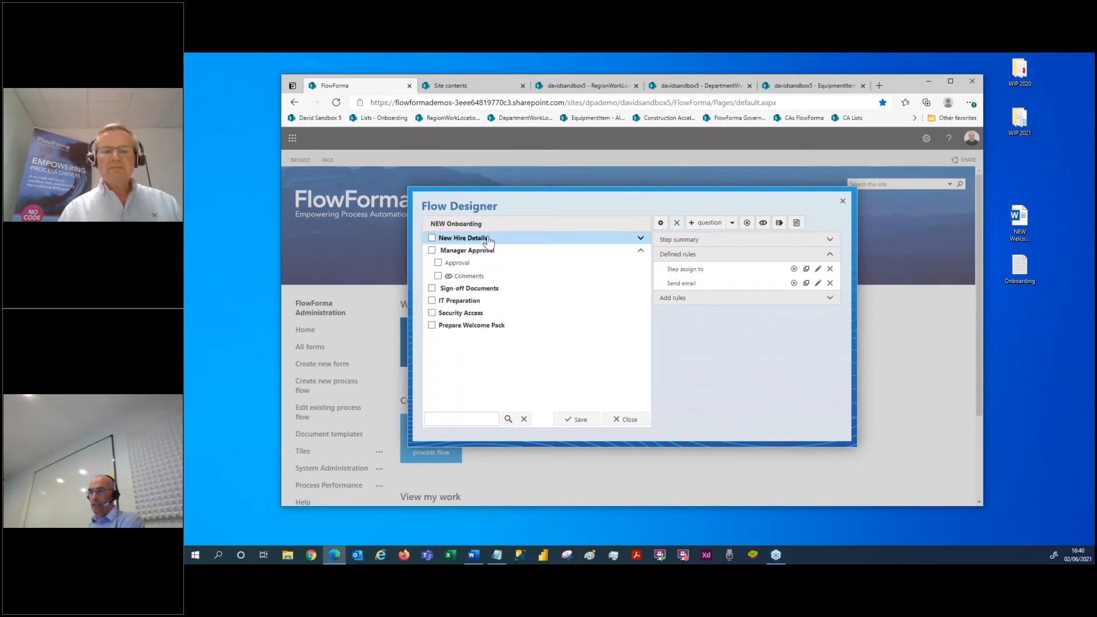
{"action": "left_click", "coordinate": [487, 238]}
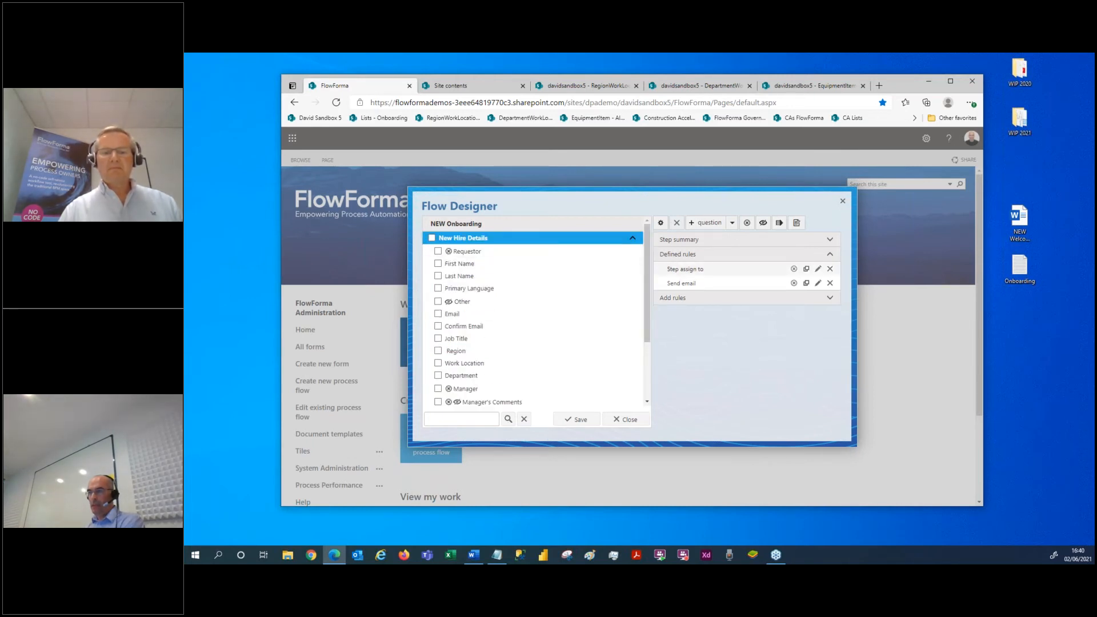
{"action": "left_click", "coordinate": [494, 238]}
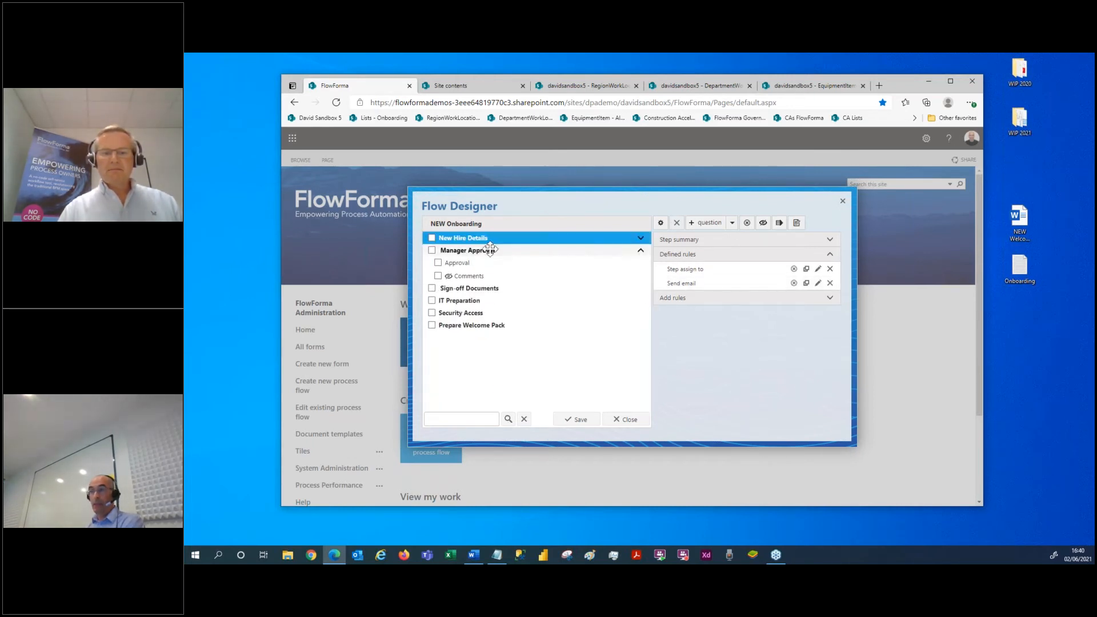
{"action": "left_click", "coordinate": [490, 249]}
{"action": "left_click", "coordinate": [490, 250]}
{"action": "left_click", "coordinate": [491, 251]}
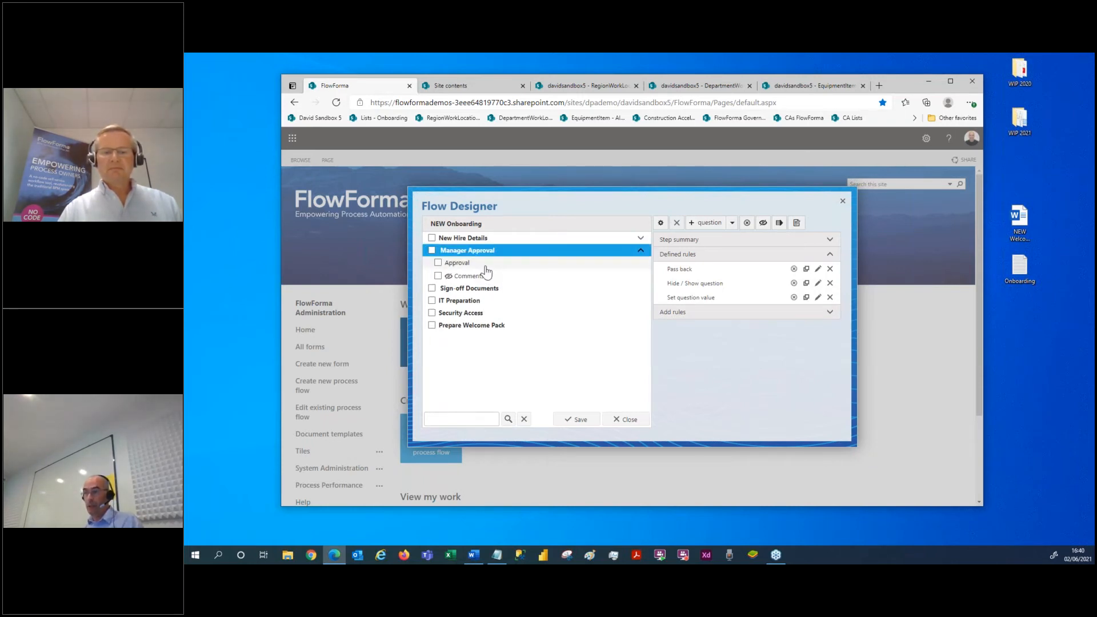
{"action": "left_click", "coordinate": [708, 270]}
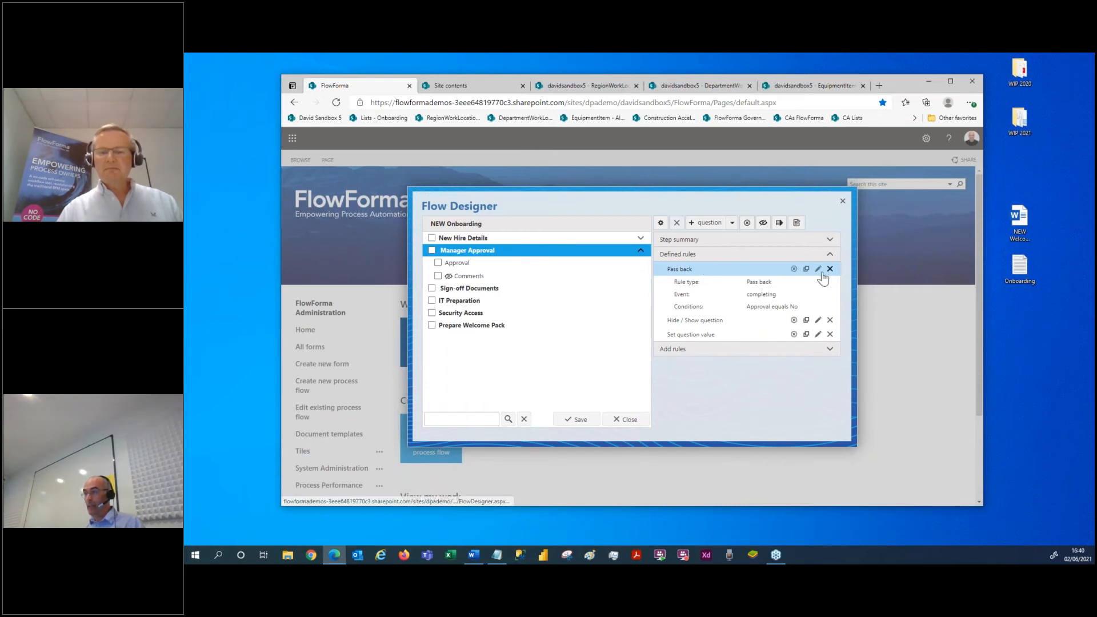
{"action": "left_click", "coordinate": [731, 320]}
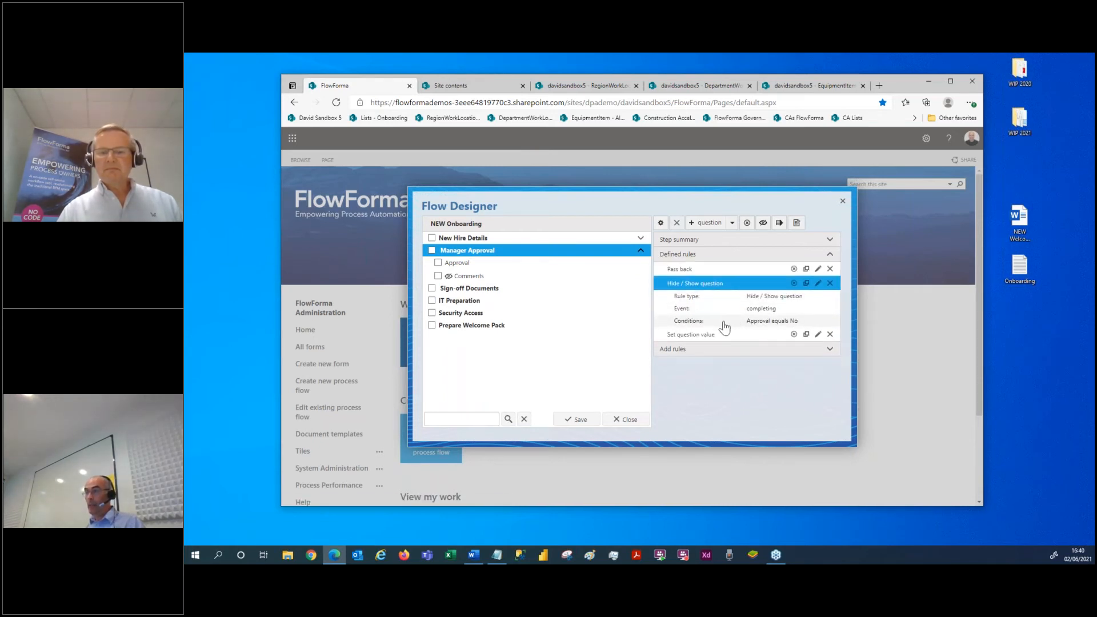
{"action": "left_click", "coordinate": [475, 264]}
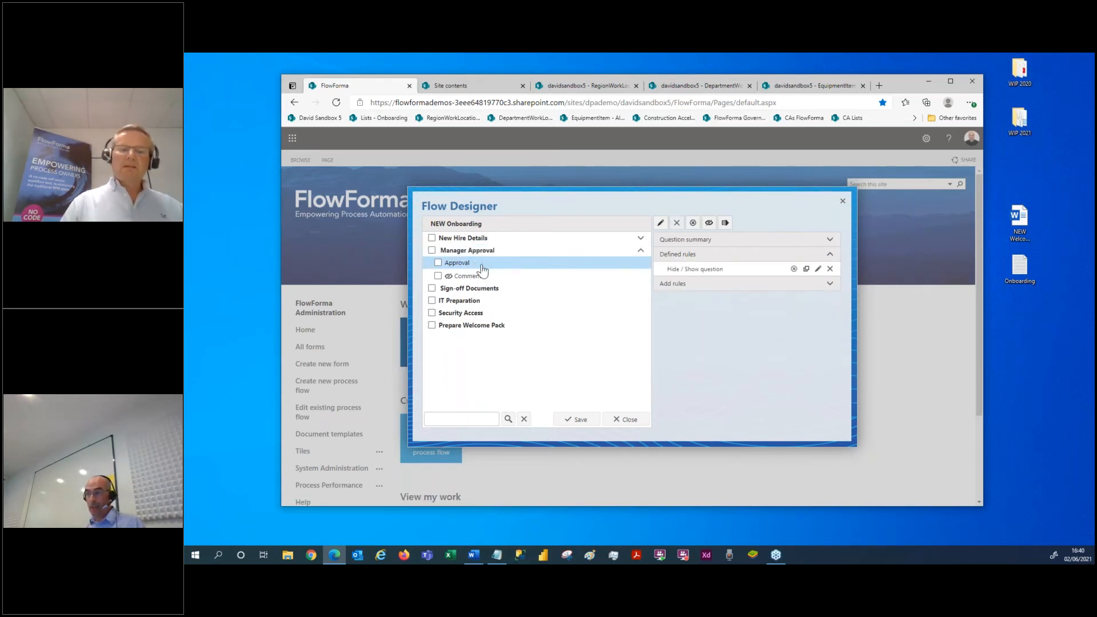
{"action": "left_click", "coordinate": [689, 270]}
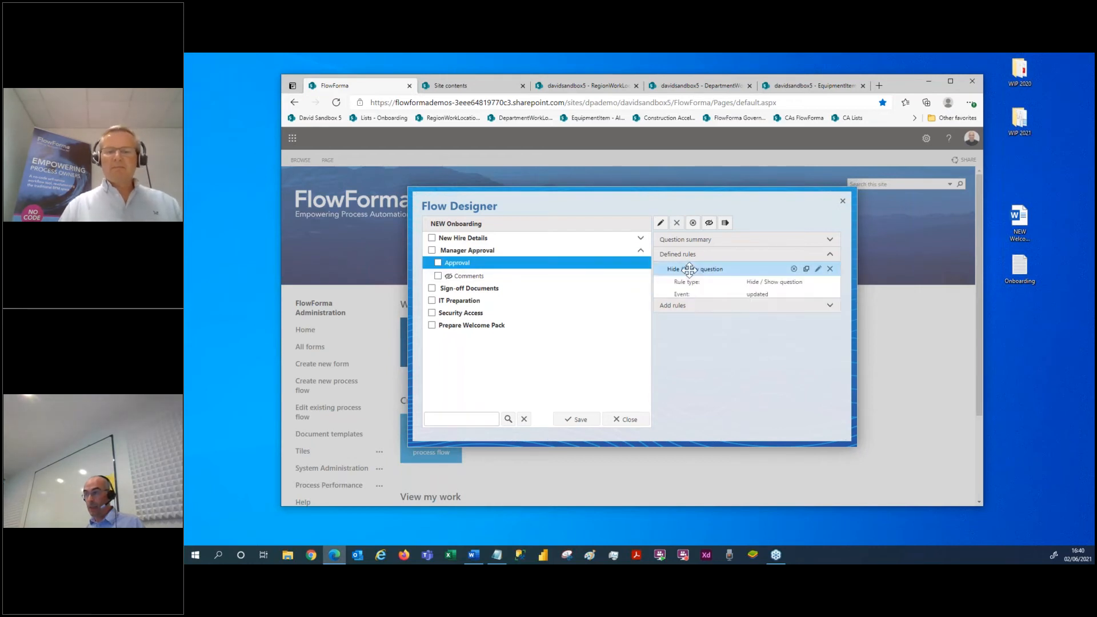
{"action": "left_click", "coordinate": [475, 238]}
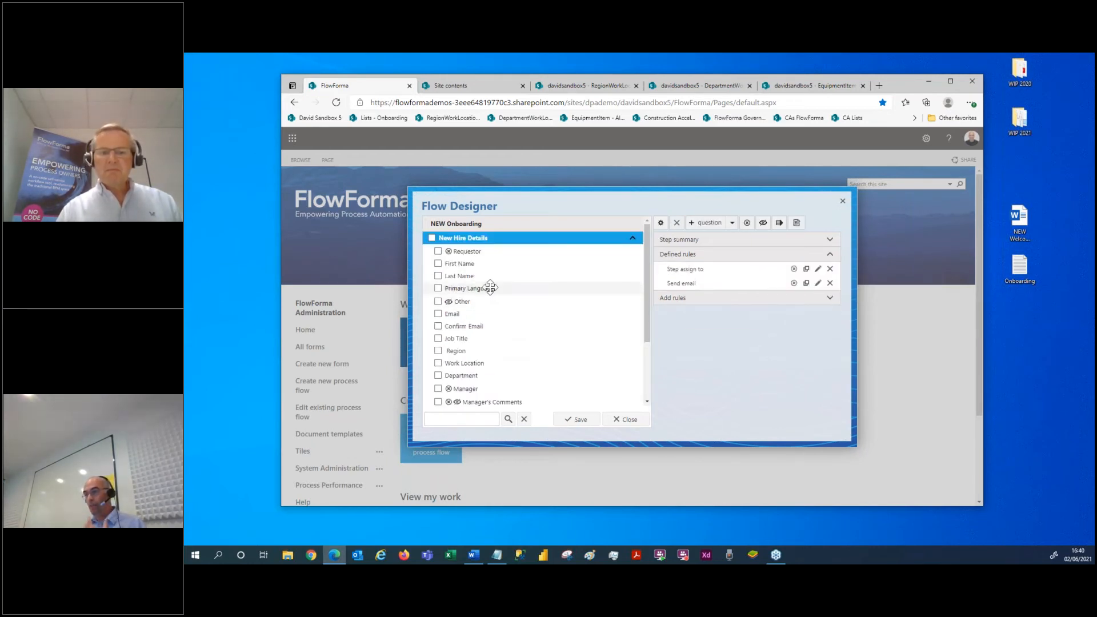
{"action": "left_click", "coordinate": [490, 287]}
Step: Add a File upload question titled "Please attach the employment contract" to the Sign-off Documents step
{"action": "scroll", "coordinate": [488, 354], "scroll_direction": "down", "scroll_amount": 3}
{"action": "left_click", "coordinate": [491, 362]}
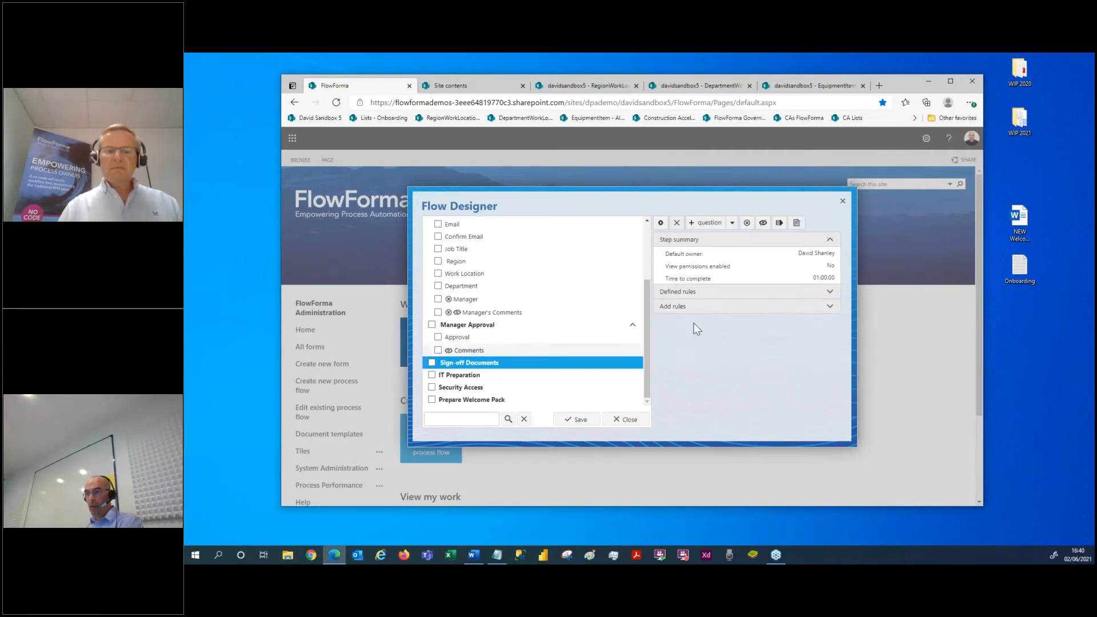
{"action": "left_click", "coordinate": [708, 224]}
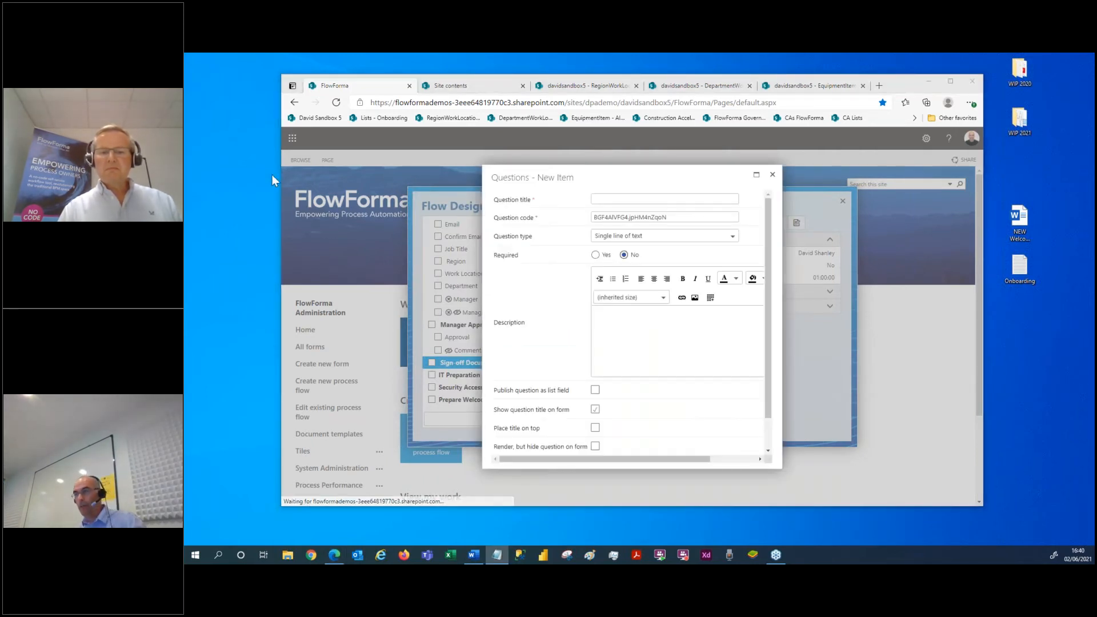
{"action": "type", "text": "Please attach the employment contract"}
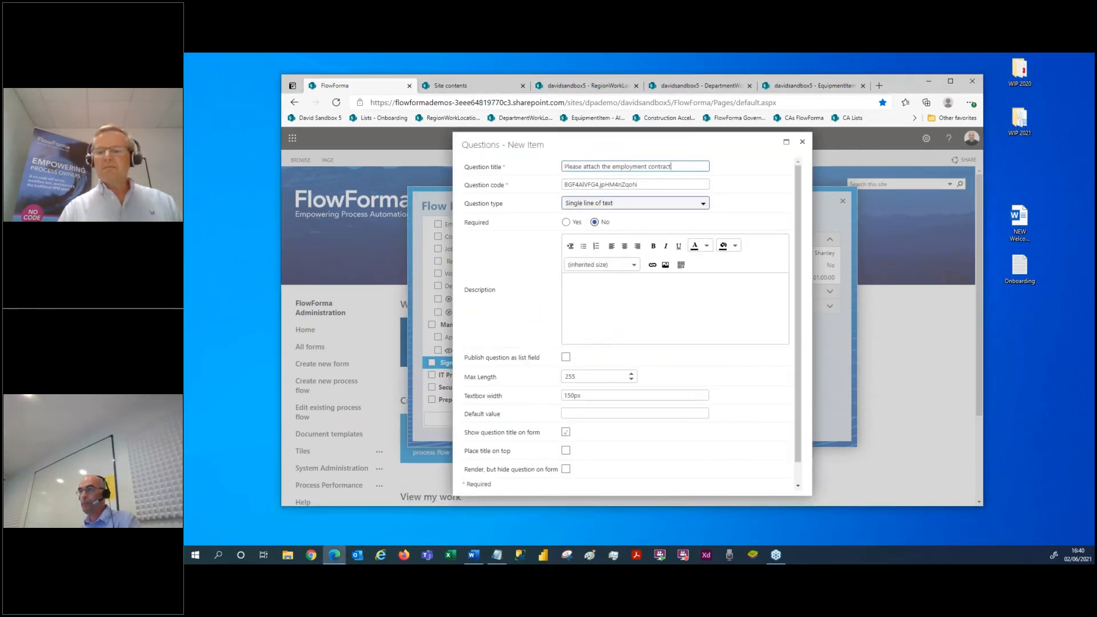
{"action": "left_click", "coordinate": [628, 203]}
{"action": "scroll", "coordinate": [611, 257], "scroll_direction": "down", "scroll_amount": 2}
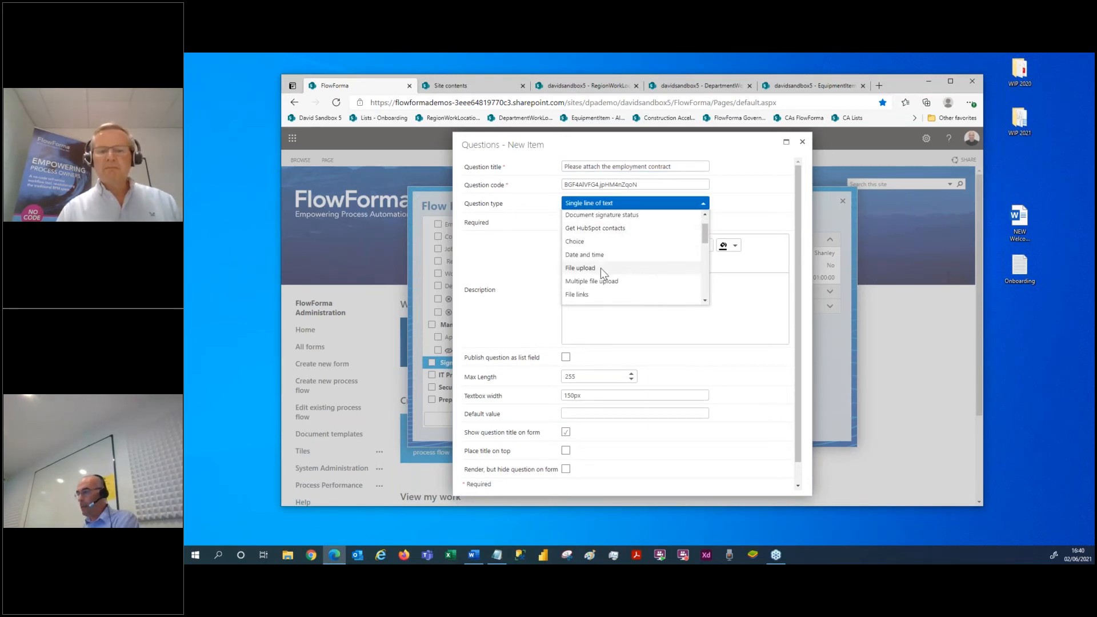
{"action": "left_click", "coordinate": [602, 267]}
{"action": "scroll", "coordinate": [708, 434], "scroll_direction": "down", "scroll_amount": 3}
{"action": "left_click", "coordinate": [709, 478]}
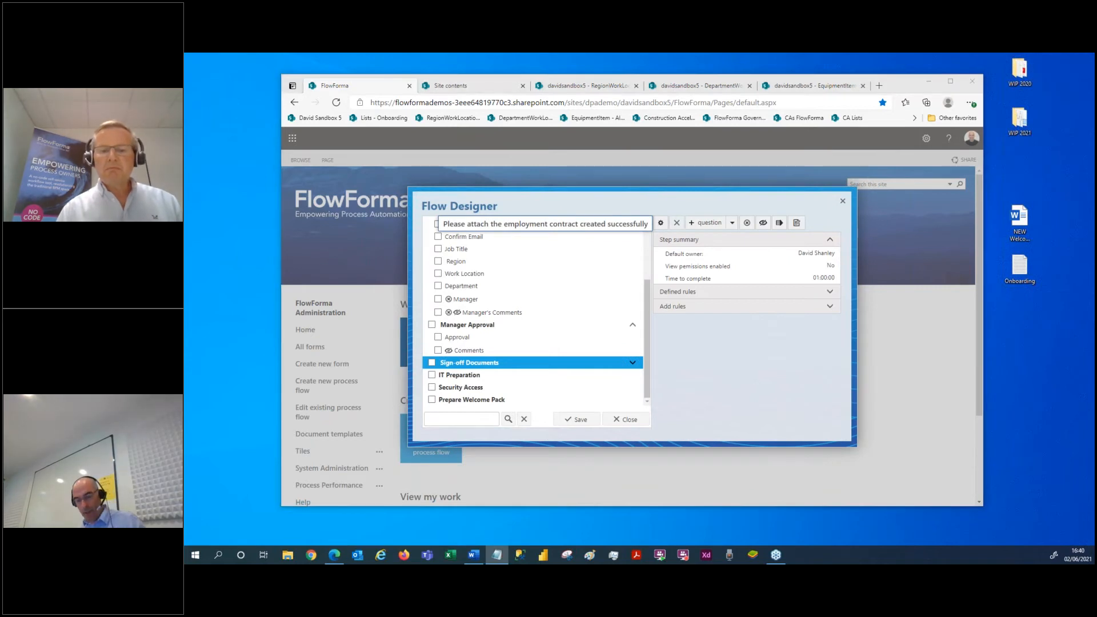
Step: Add a Date and time question titled "Please enter the induction meeting date" to Sign-off Documents, showing the date only
{"action": "left_click", "coordinate": [706, 222]}
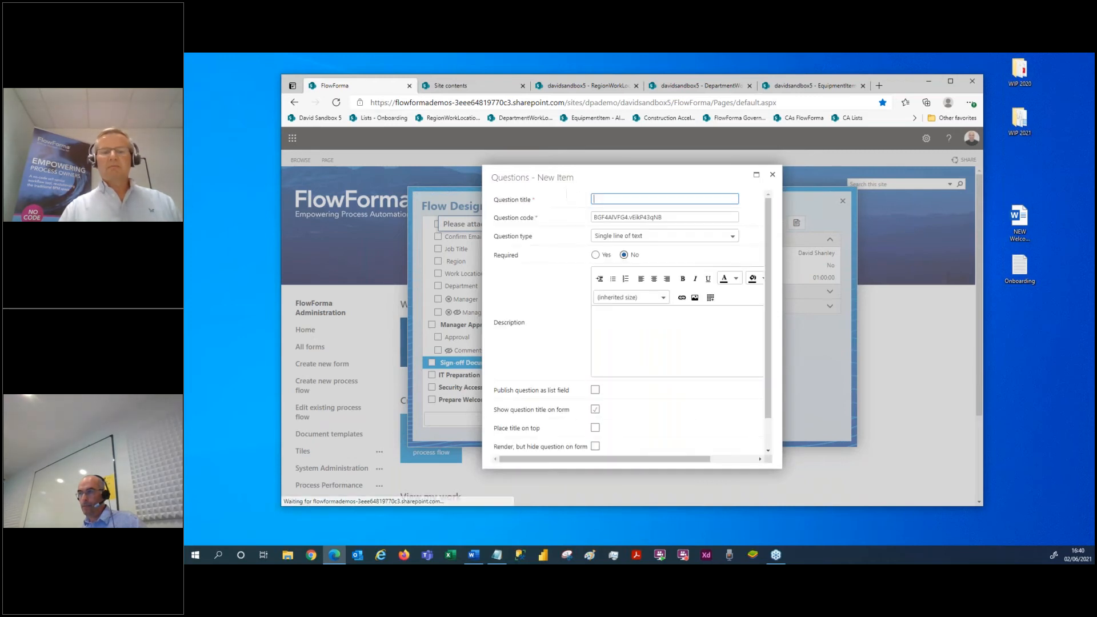
{"action": "type", "text": "Please enter the induction meeting date"}
{"action": "left_click", "coordinate": [634, 202]}
{"action": "left_click", "coordinate": [621, 272]}
{"action": "scroll", "coordinate": [620, 336], "scroll_direction": "down", "scroll_amount": 3}
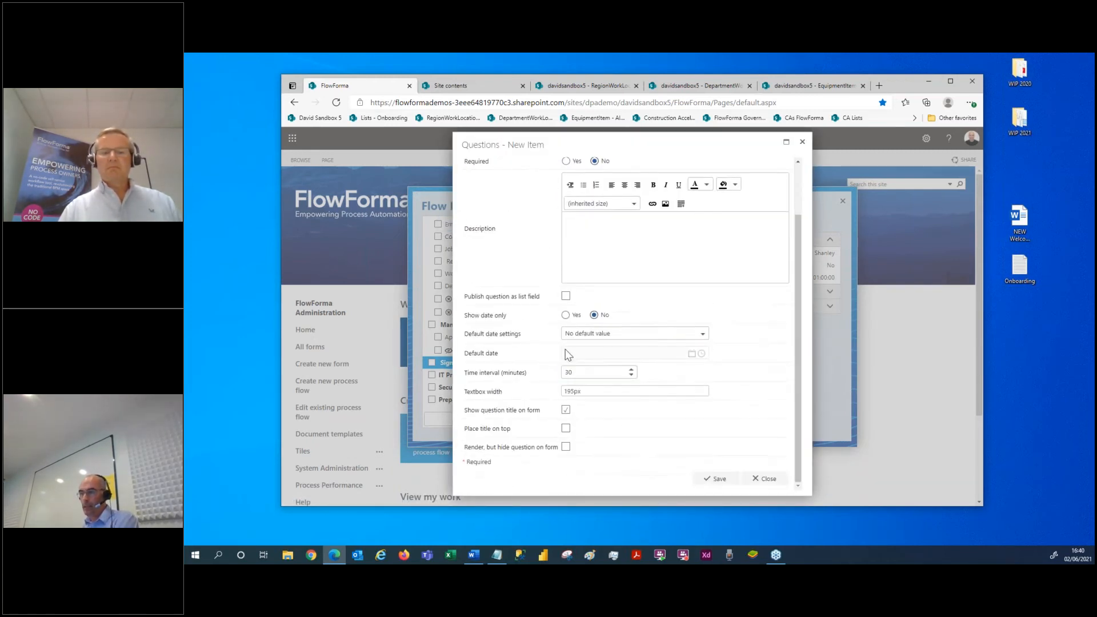
{"action": "left_click", "coordinate": [565, 315]}
{"action": "scroll", "coordinate": [729, 476], "scroll_direction": "down", "scroll_amount": 5}
{"action": "left_click", "coordinate": [730, 482]}
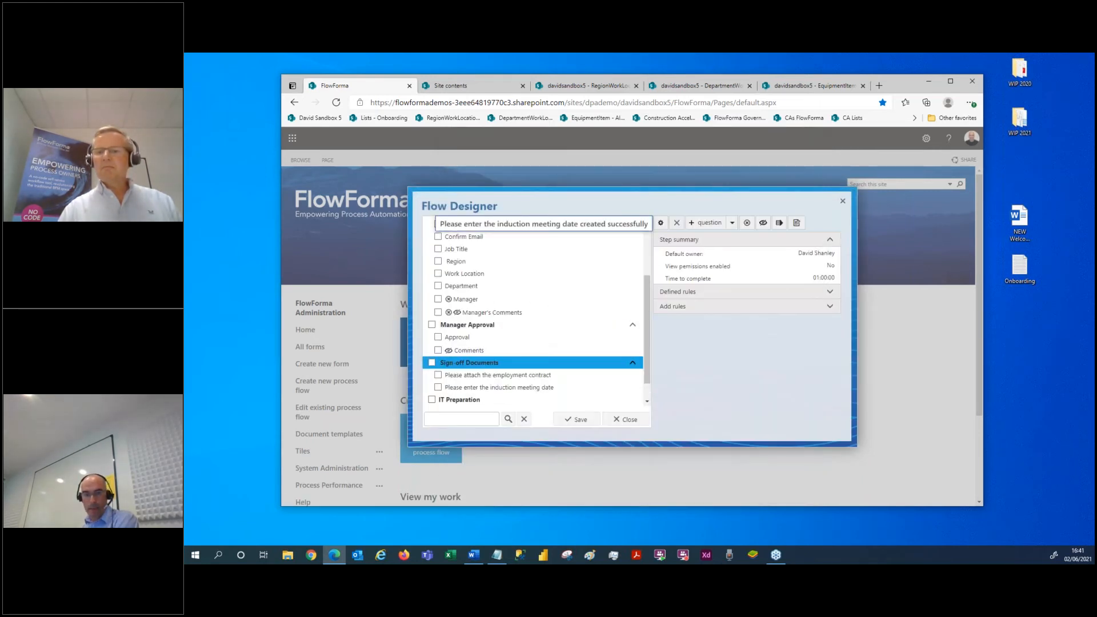
Step: Add a Single line of text question titled "New user name" to the IT Preparation step
{"action": "key", "text": "alt+Tab"}
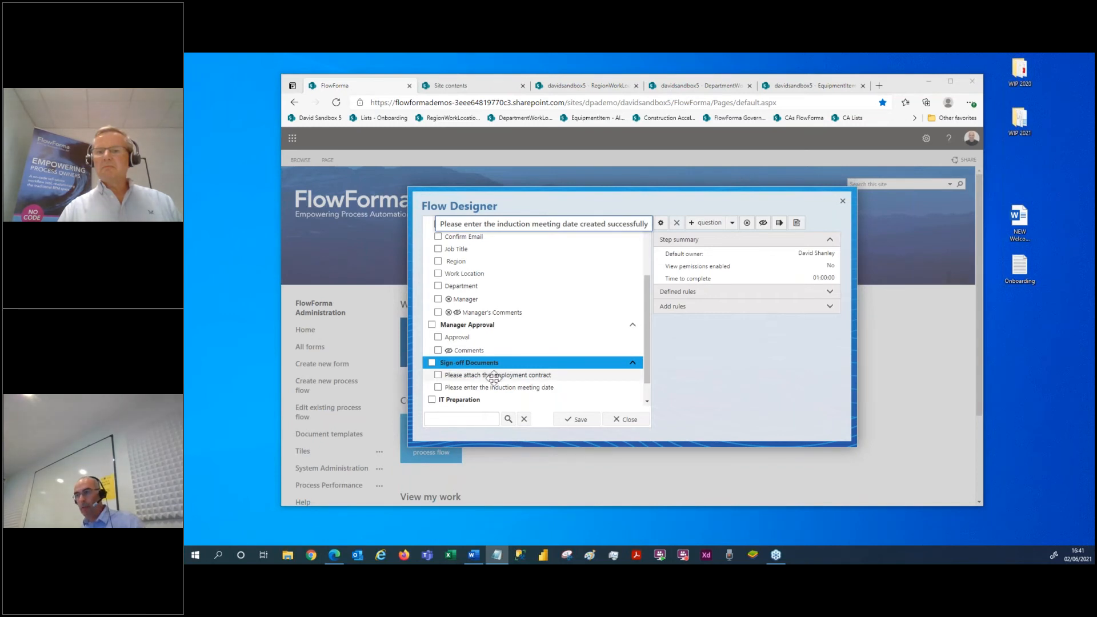
{"action": "scroll", "coordinate": [478, 386], "scroll_direction": "down", "scroll_amount": 1}
{"action": "left_click", "coordinate": [465, 374]}
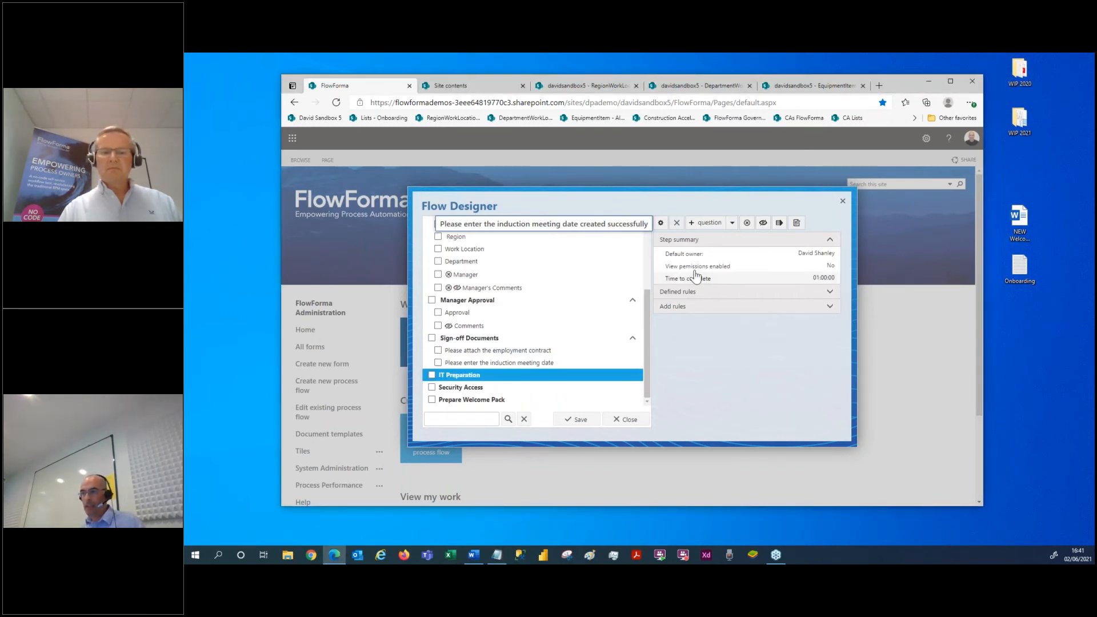
{"action": "left_click", "coordinate": [708, 224]}
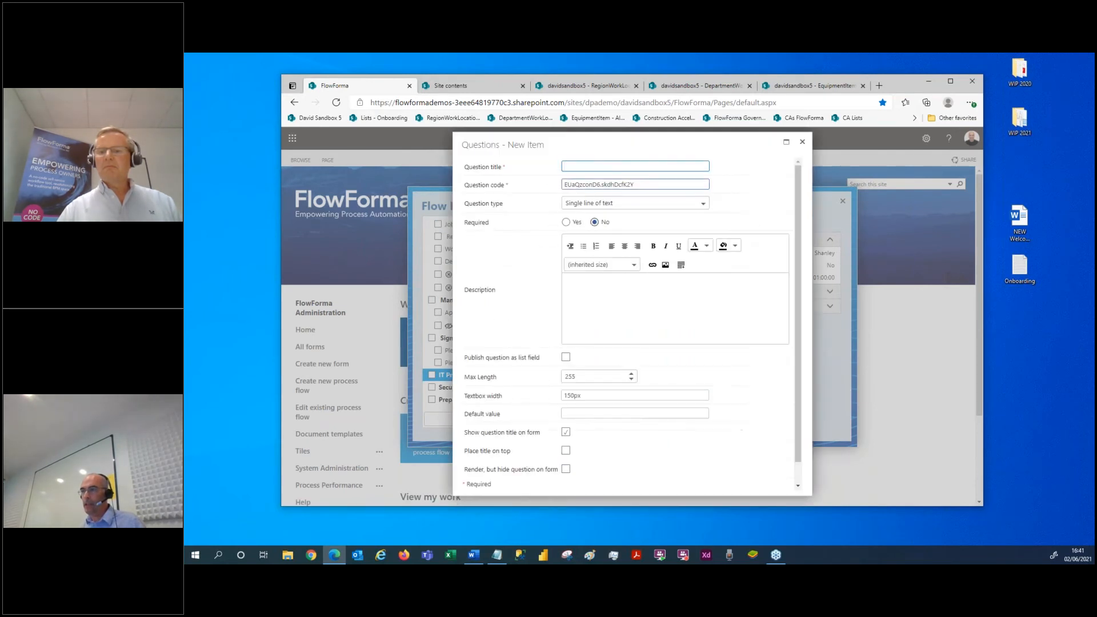
{"action": "scroll", "coordinate": [645, 342], "scroll_direction": "down", "scroll_amount": 2}
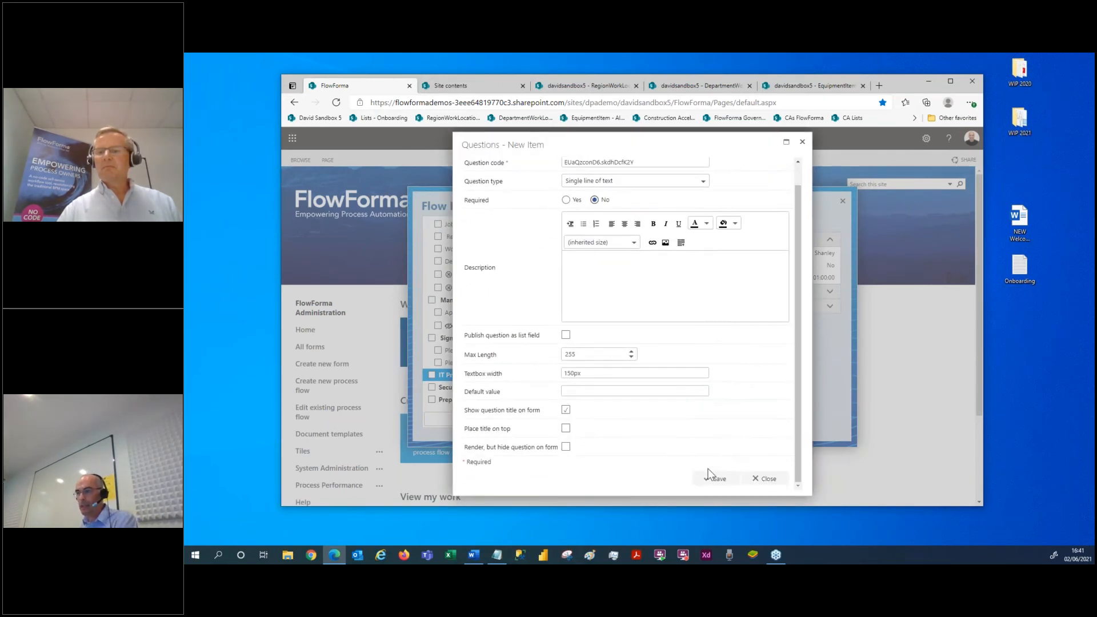
{"action": "left_click", "coordinate": [715, 476]}
{"action": "key", "text": "alt+Tab"}
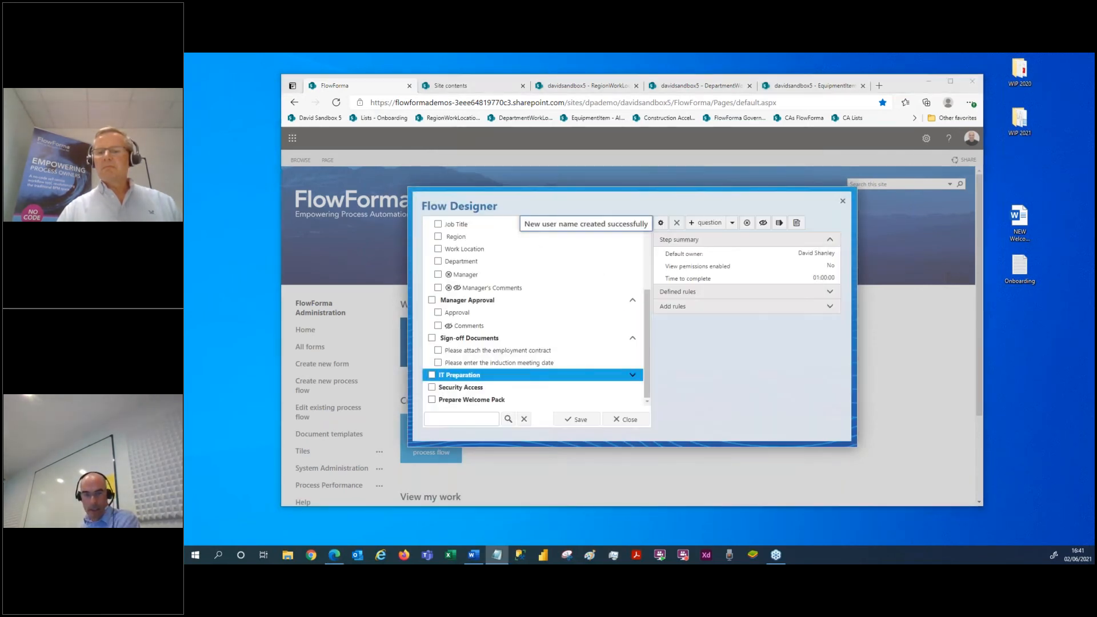
Step: Add a date question titled "Date that user account will activate" to the IT Preparation step
{"action": "left_click", "coordinate": [706, 224]}
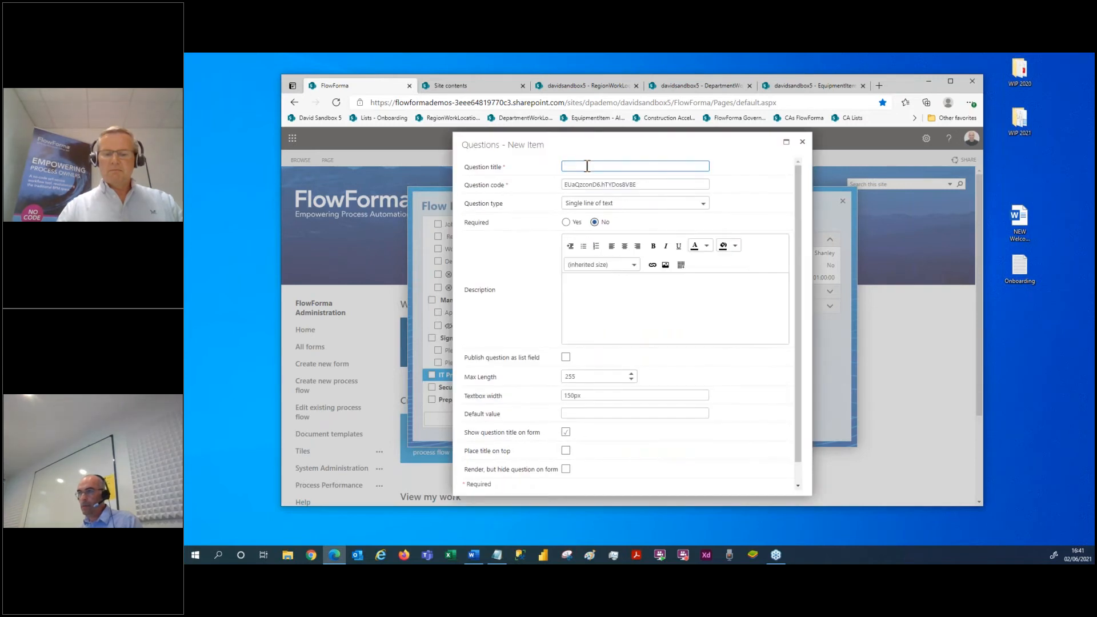
{"action": "type", "text": "Date that user account will activate"}
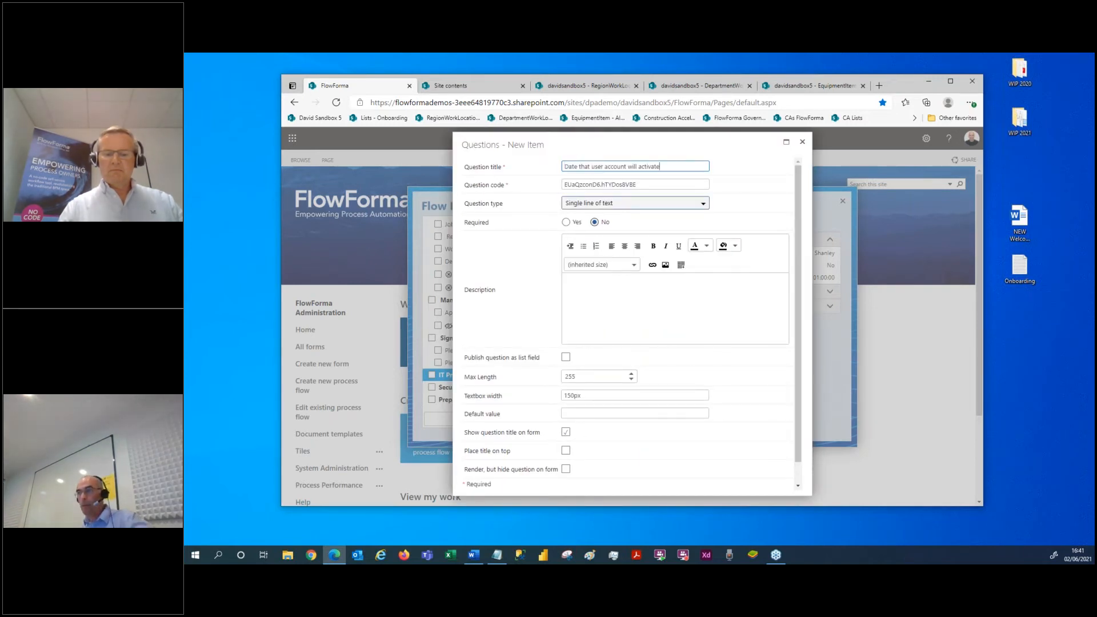
{"action": "left_click", "coordinate": [644, 204]}
{"action": "left_click", "coordinate": [584, 283]}
{"action": "scroll", "coordinate": [654, 387], "scroll_direction": "down", "scroll_amount": 1}
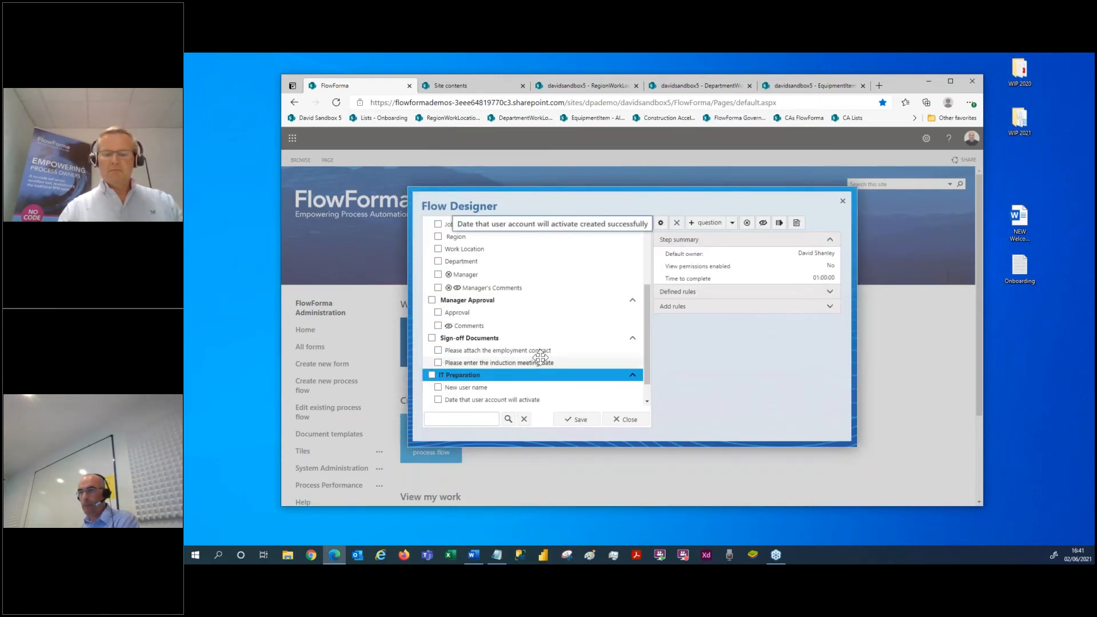
Step: Start a new IT Preparation question titled "RT - Equipment List" with the Repeating table type
{"action": "scroll", "coordinate": [536, 358], "scroll_direction": "down", "scroll_amount": 1}
{"action": "left_click", "coordinate": [701, 223]}
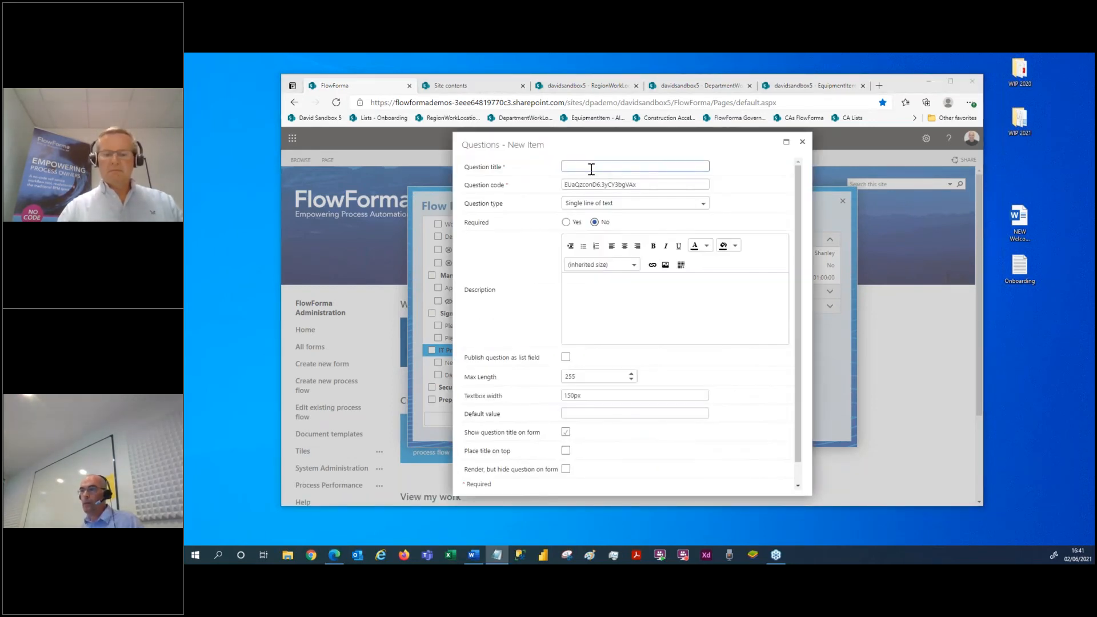
{"action": "type", "text": "RT - Equipment List"}
{"action": "left_click", "coordinate": [634, 204]}
{"action": "scroll", "coordinate": [622, 270], "scroll_direction": "down", "scroll_amount": 1}
{"action": "scroll", "coordinate": [620, 265], "scroll_direction": "down", "scroll_amount": 5}
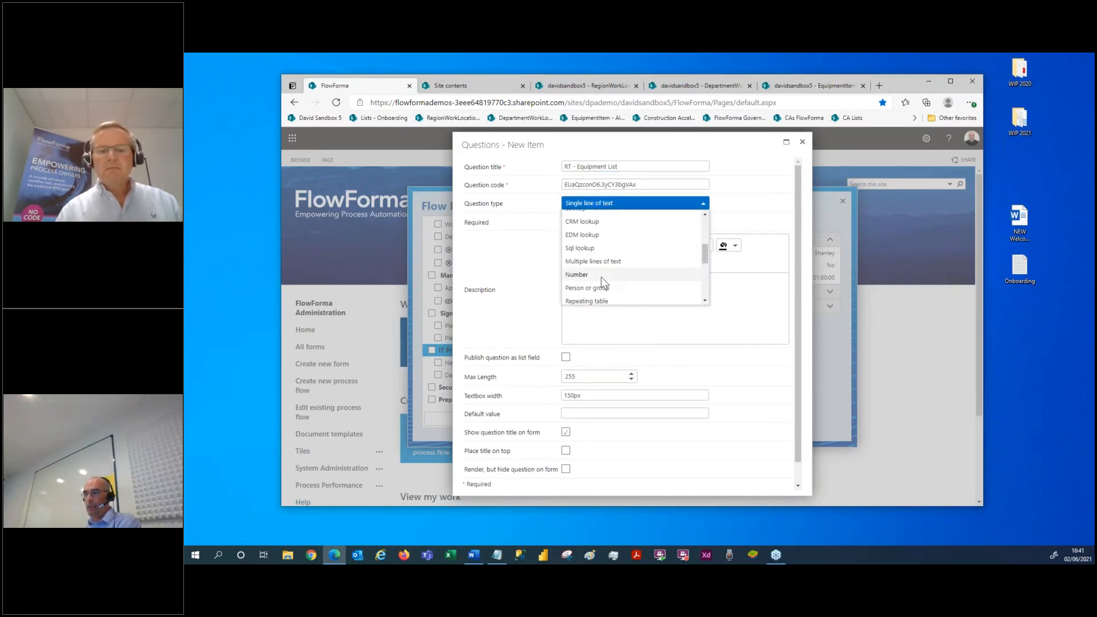
{"action": "left_click", "coordinate": [602, 273]}
{"action": "scroll", "coordinate": [524, 359], "scroll_direction": "down", "scroll_amount": 8}
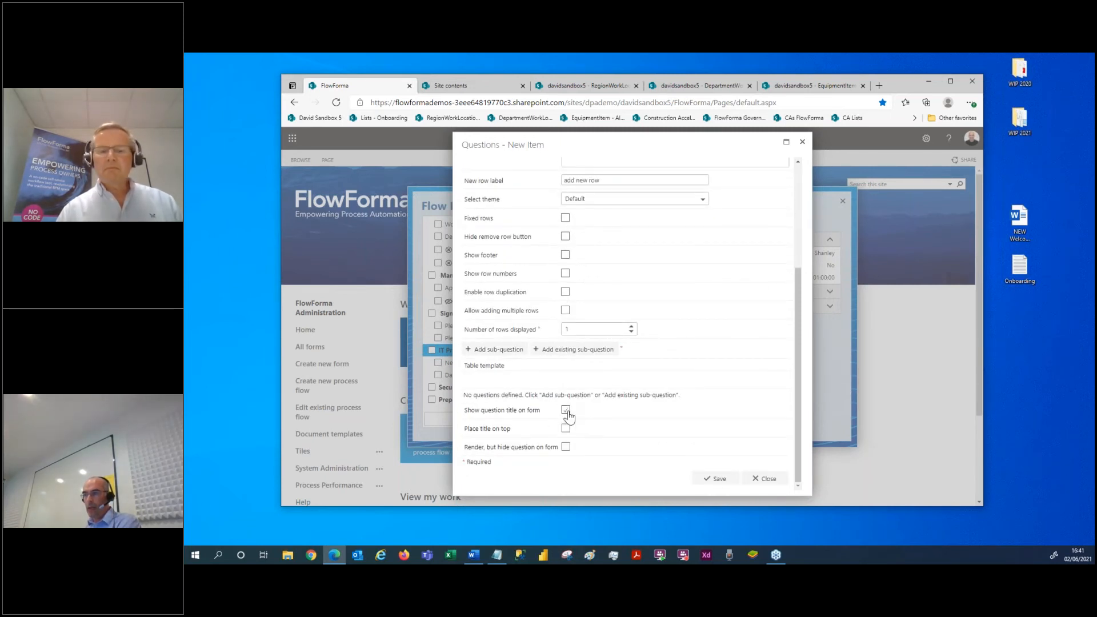
Step: Add a sub-question titled "Equipment" to the repeating table and set its type to Lookup
{"action": "left_click", "coordinate": [497, 349]}
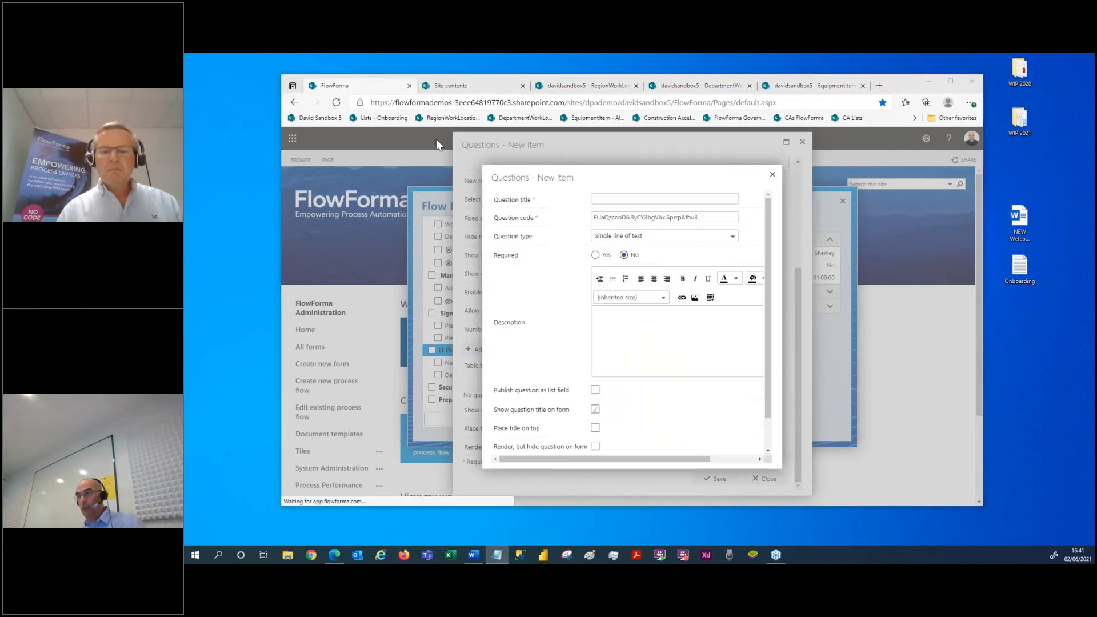
{"action": "type", "text": "Equipment"}
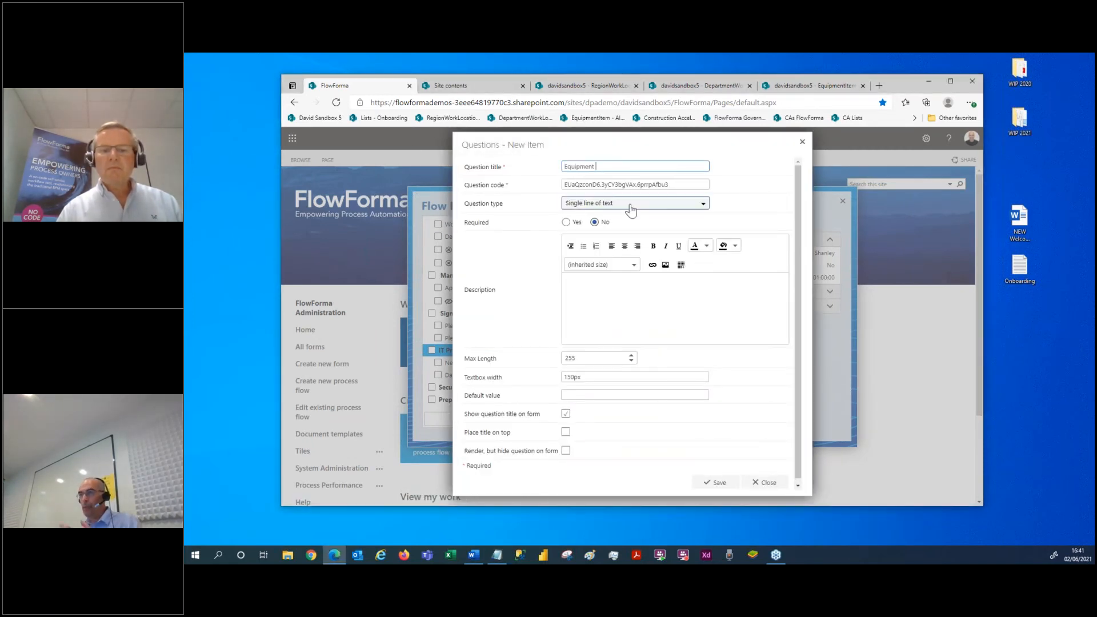
{"action": "left_click", "coordinate": [631, 210]}
{"action": "scroll", "coordinate": [617, 259], "scroll_direction": "down", "scroll_amount": 3}
{"action": "scroll", "coordinate": [615, 267], "scroll_direction": "down", "scroll_amount": 1}
{"action": "left_click", "coordinate": [587, 240]}
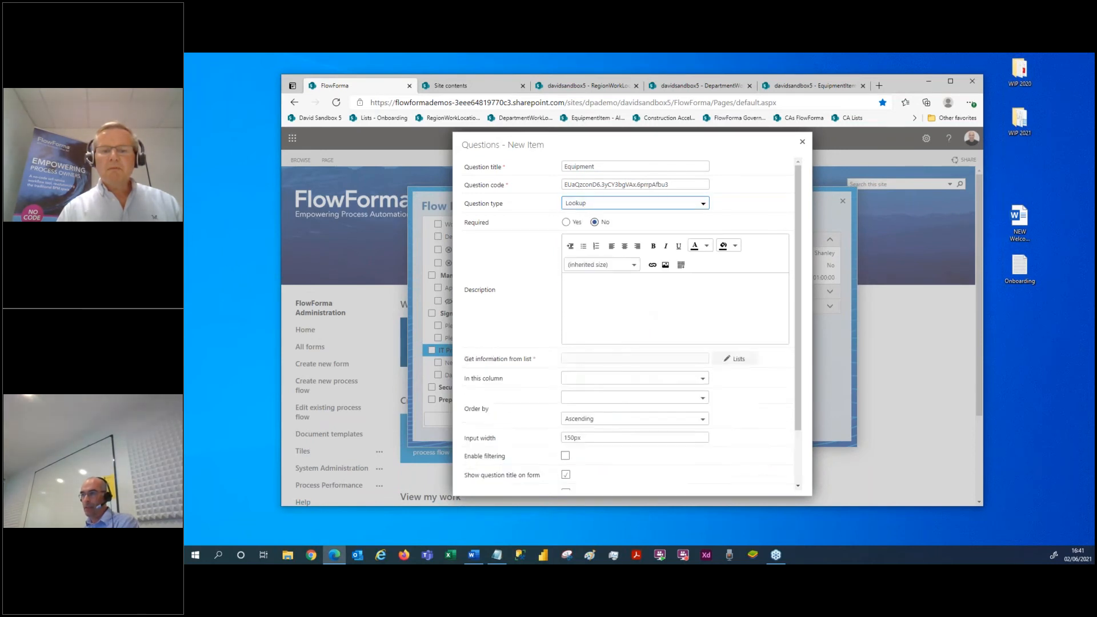
Step: Source the Equipment lookup from the Equipment list on the davidsandbox5 site and save the sub-question to the repeating table
{"action": "scroll", "coordinate": [722, 292], "scroll_direction": "down", "scroll_amount": 1}
{"action": "left_click", "coordinate": [725, 293]}
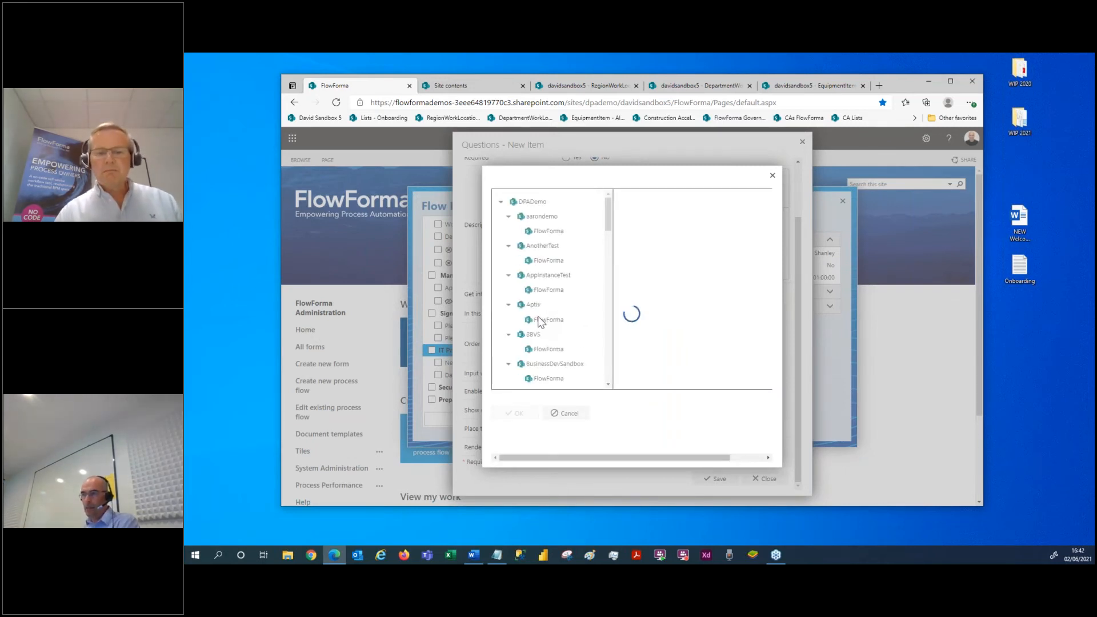
{"action": "scroll", "coordinate": [528, 297], "scroll_direction": "down", "scroll_amount": 5}
{"action": "left_click", "coordinate": [526, 292]}
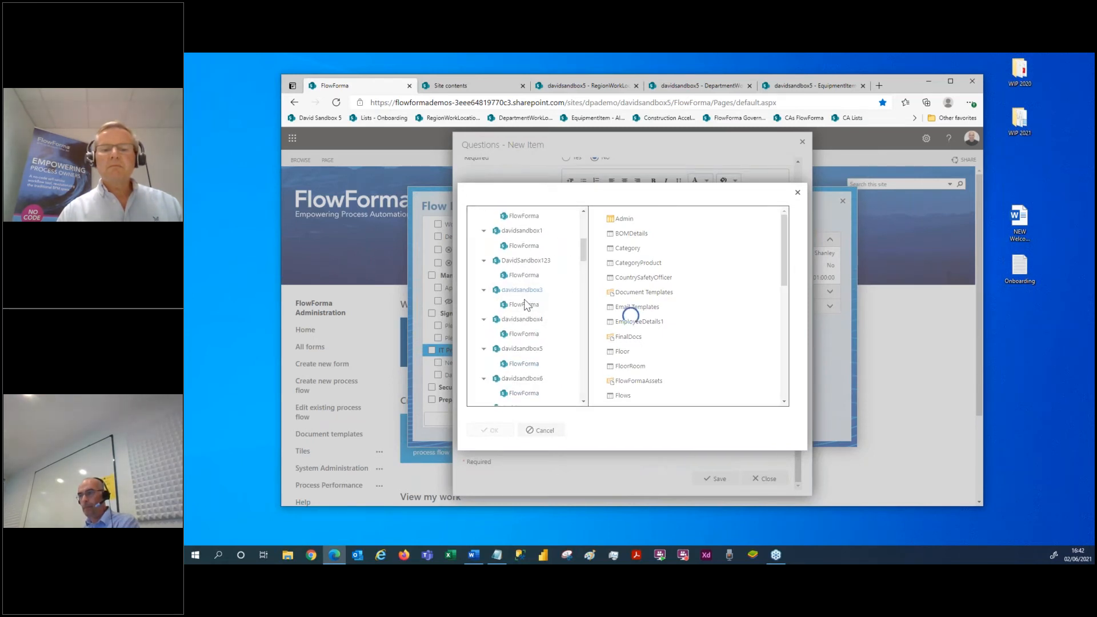
{"action": "left_click", "coordinate": [539, 349]}
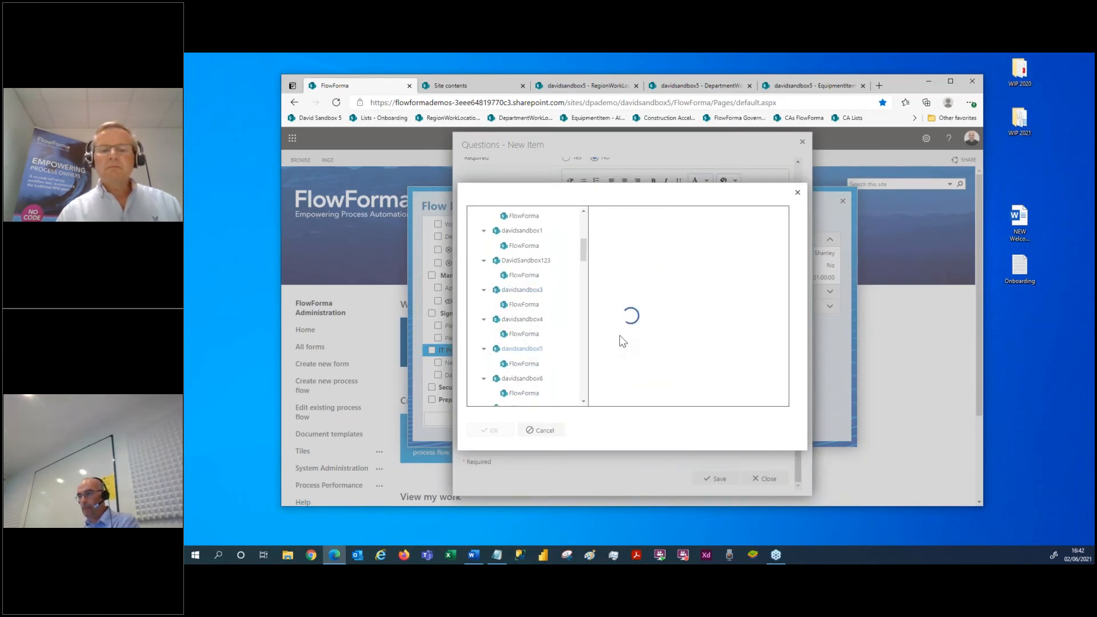
{"action": "left_click", "coordinate": [628, 321]}
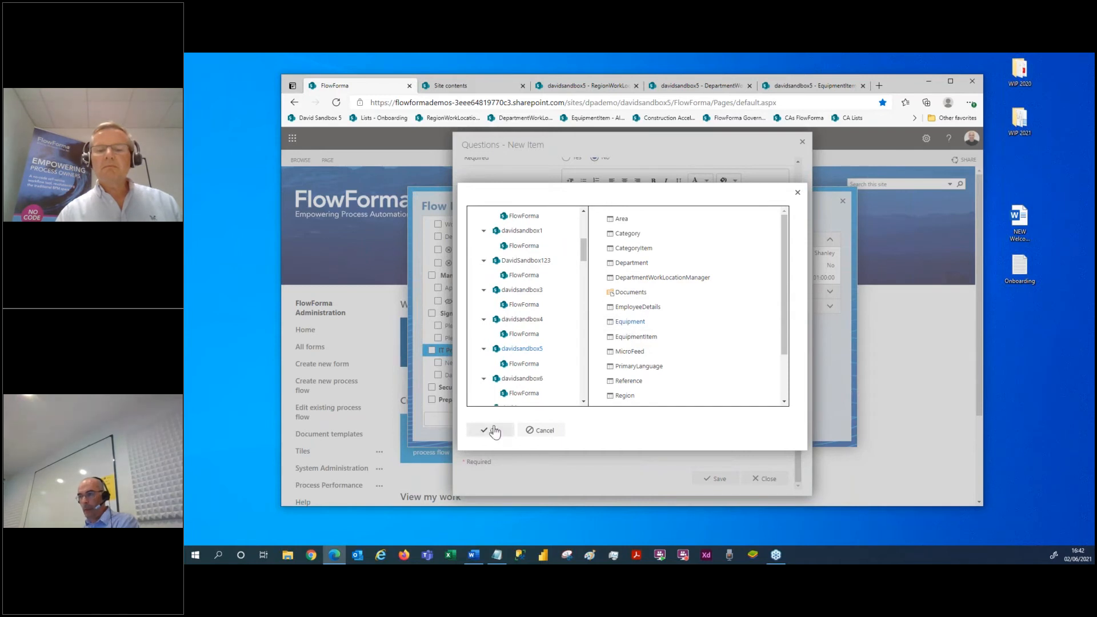
{"action": "left_click", "coordinate": [493, 430]}
{"action": "left_click", "coordinate": [718, 482]}
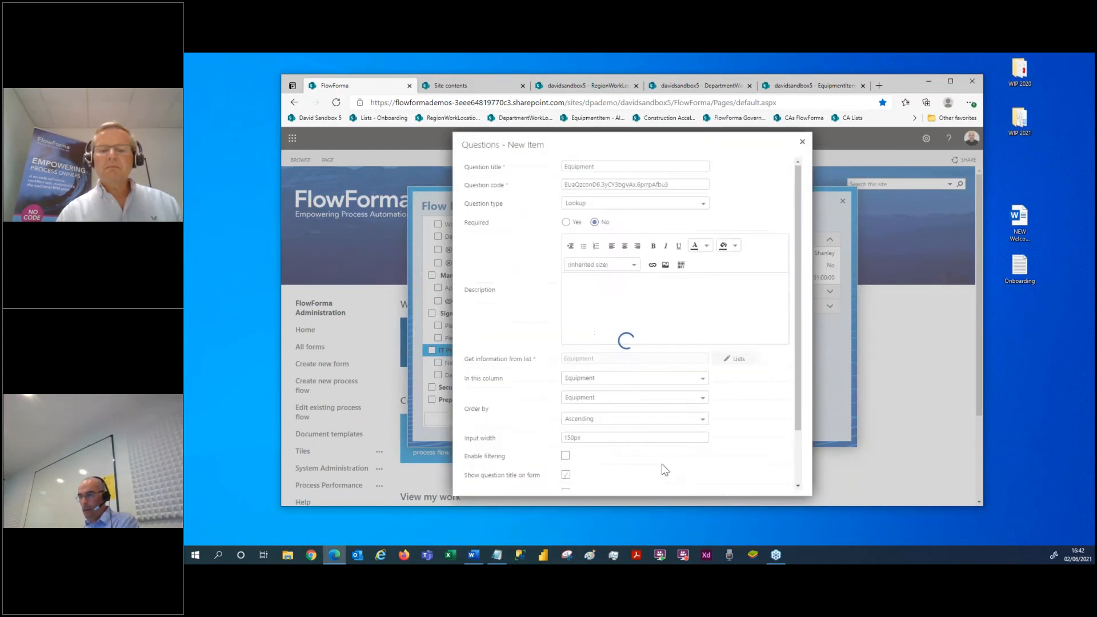
{"action": "scroll", "coordinate": [617, 437], "scroll_direction": "down", "scroll_amount": 5}
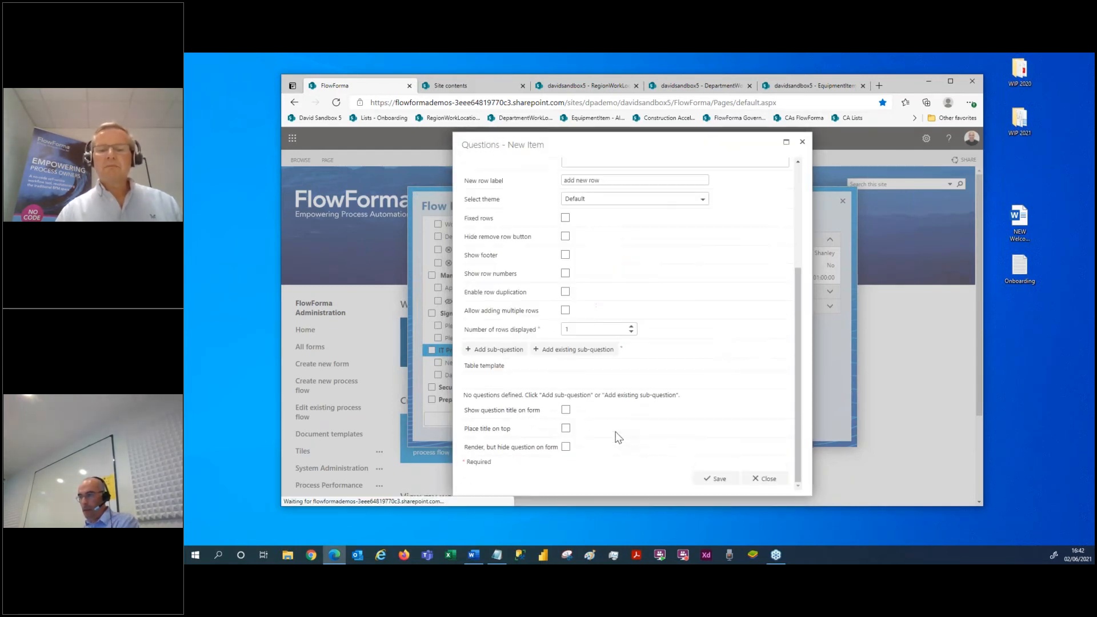
{"action": "left_click", "coordinate": [714, 478]}
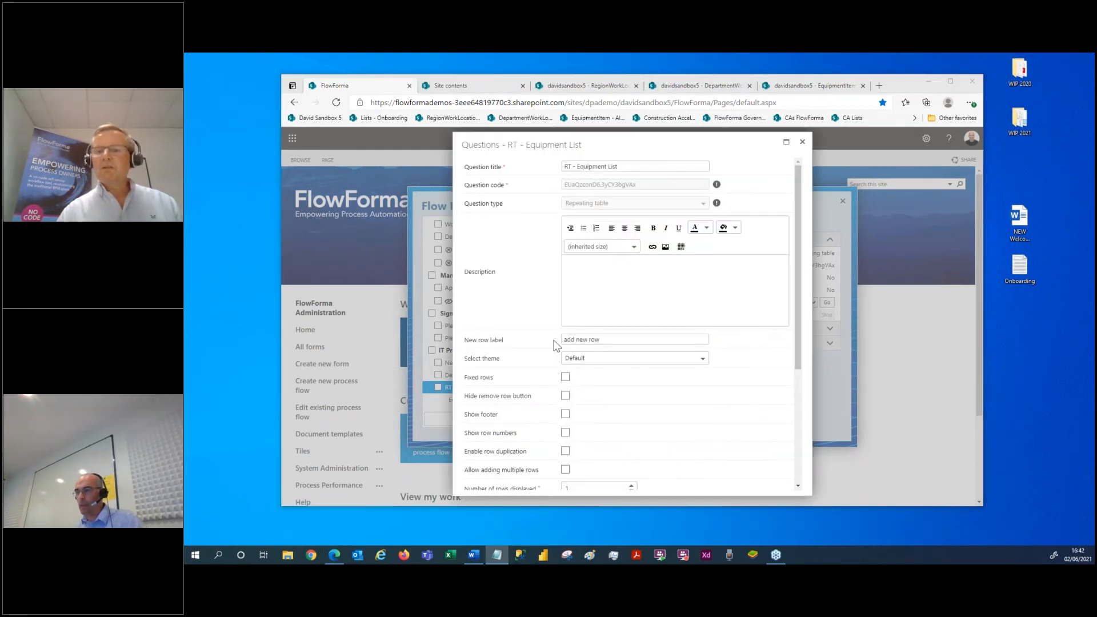
Step: Add another sub-question titled "Item" to the repeating table and set its type to Lookup
{"action": "scroll", "coordinate": [553, 341], "scroll_direction": "down", "scroll_amount": 3}
{"action": "left_click", "coordinate": [495, 324]}
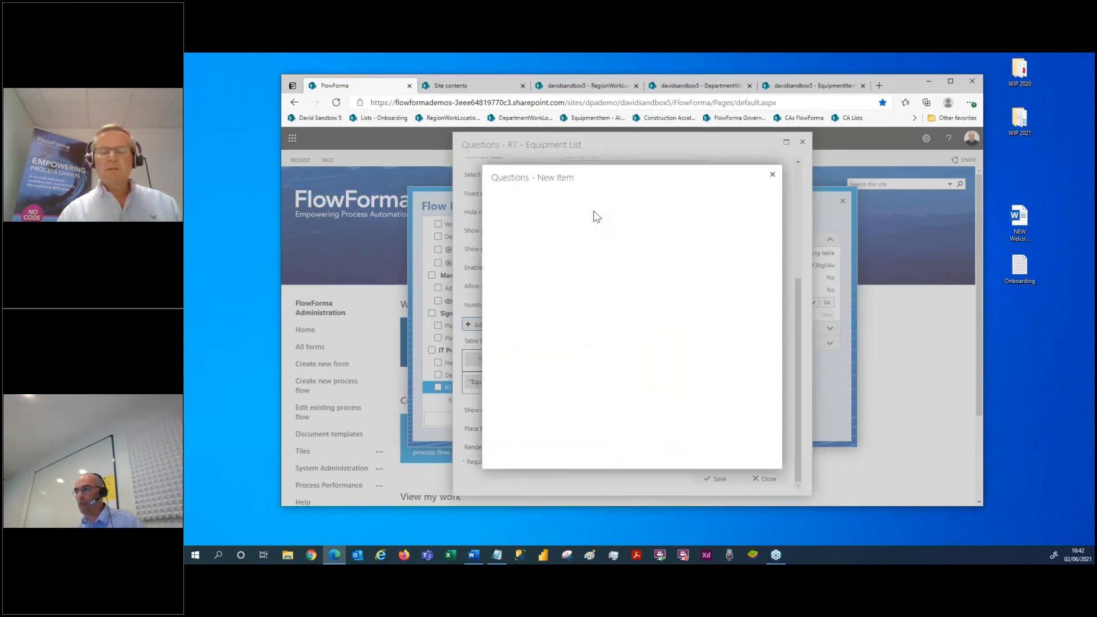
{"action": "type", "text": "tem"}
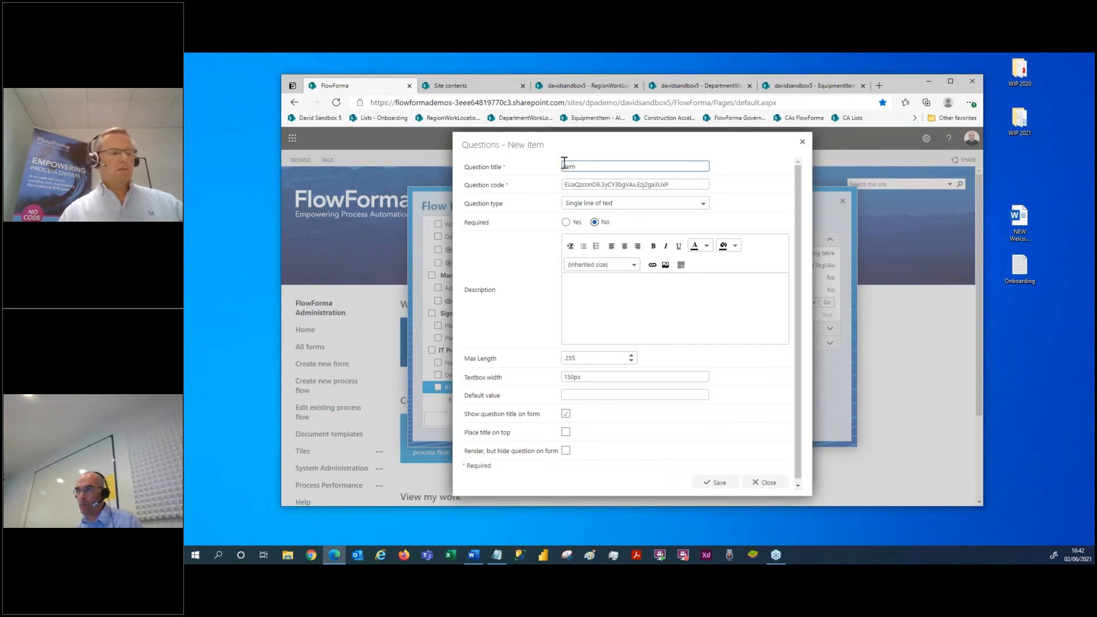
{"action": "left_click", "coordinate": [596, 203]}
{"action": "scroll", "coordinate": [607, 254], "scroll_direction": "down", "scroll_amount": 1}
{"action": "left_click", "coordinate": [597, 237]}
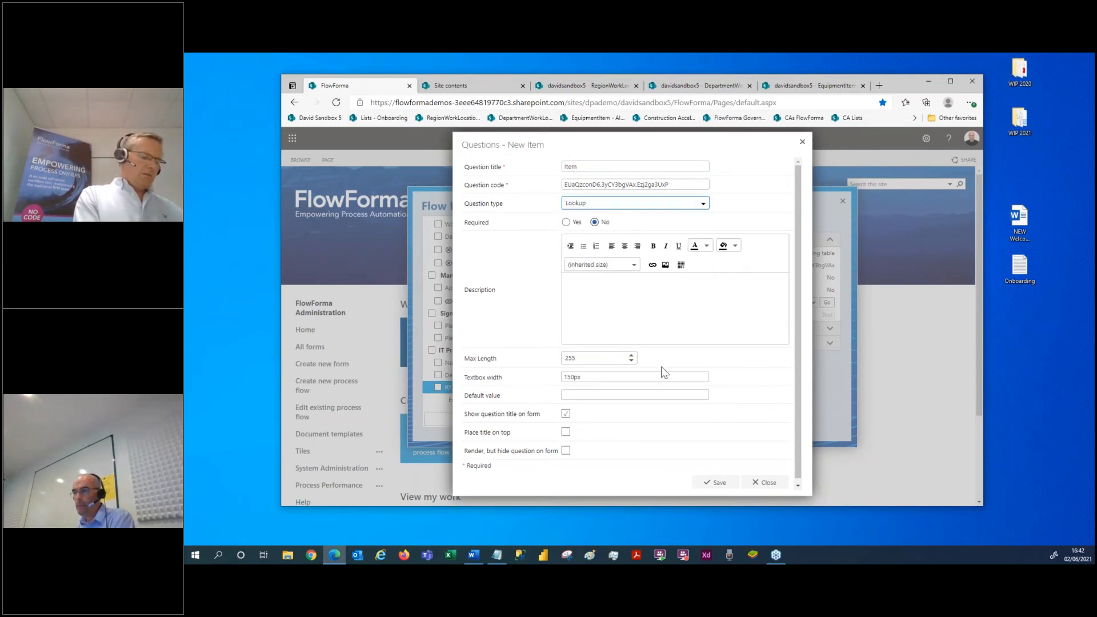
Step: Source the Item lookup from the Item column of the davidsandbox5 EquipmentItem list, ordered by Item
{"action": "scroll", "coordinate": [758, 299], "scroll_direction": "down", "scroll_amount": 1}
{"action": "left_click", "coordinate": [738, 295]}
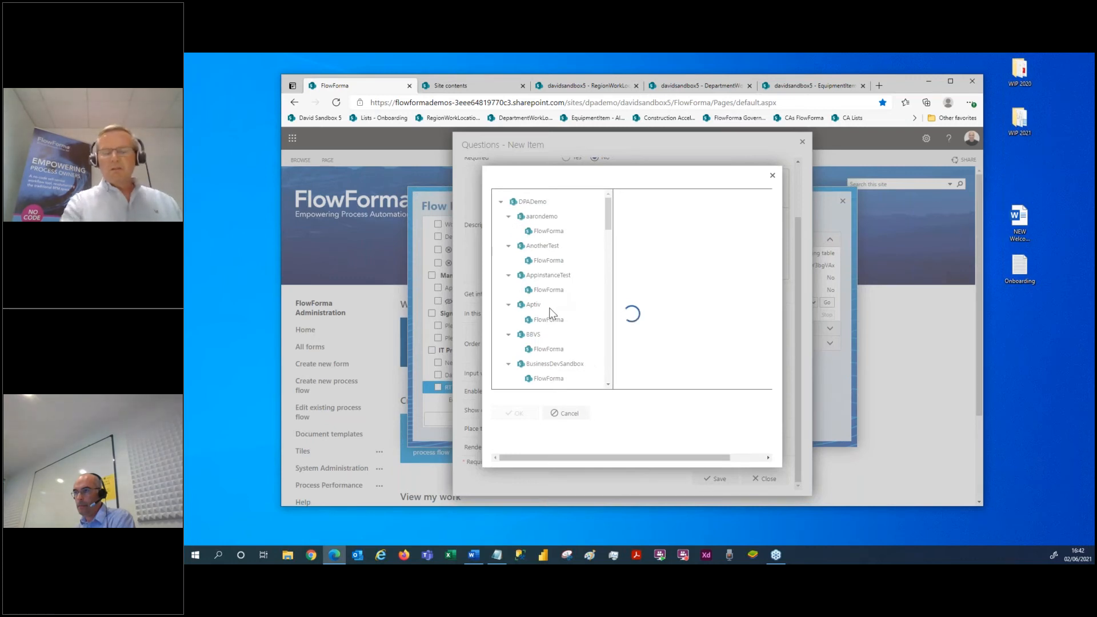
{"action": "scroll", "coordinate": [536, 309], "scroll_direction": "down", "scroll_amount": 3}
{"action": "scroll", "coordinate": [536, 310], "scroll_direction": "down", "scroll_amount": 1}
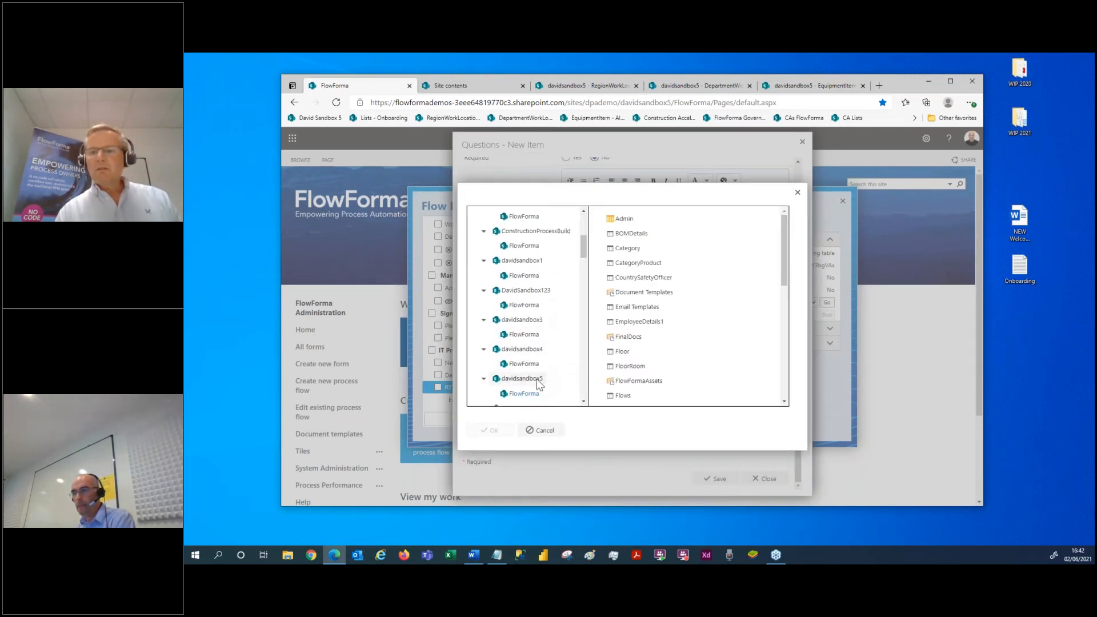
{"action": "left_click", "coordinate": [521, 378]}
{"action": "left_click", "coordinate": [632, 337]}
{"action": "left_click", "coordinate": [494, 430]}
{"action": "left_click", "coordinate": [588, 313]}
{"action": "left_click", "coordinate": [590, 383]}
{"action": "left_click", "coordinate": [588, 332]}
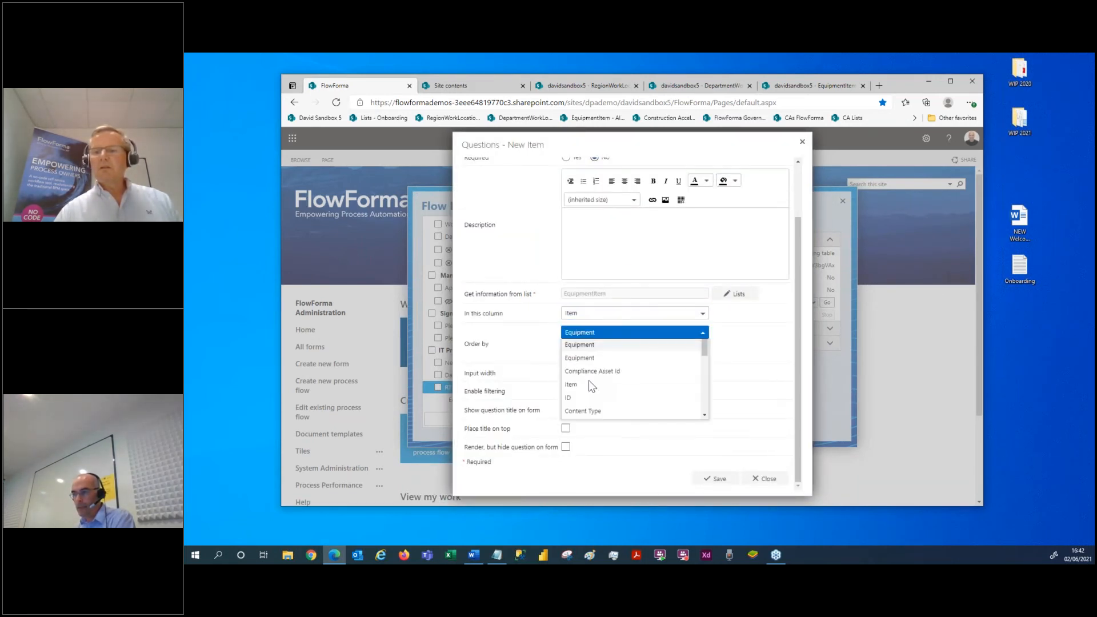
{"action": "left_click", "coordinate": [584, 396]}
Step: Filter the Item lookup where Equipment equals the equipment table's Equipment sub-question, and save the sub-question
{"action": "left_click", "coordinate": [564, 392]}
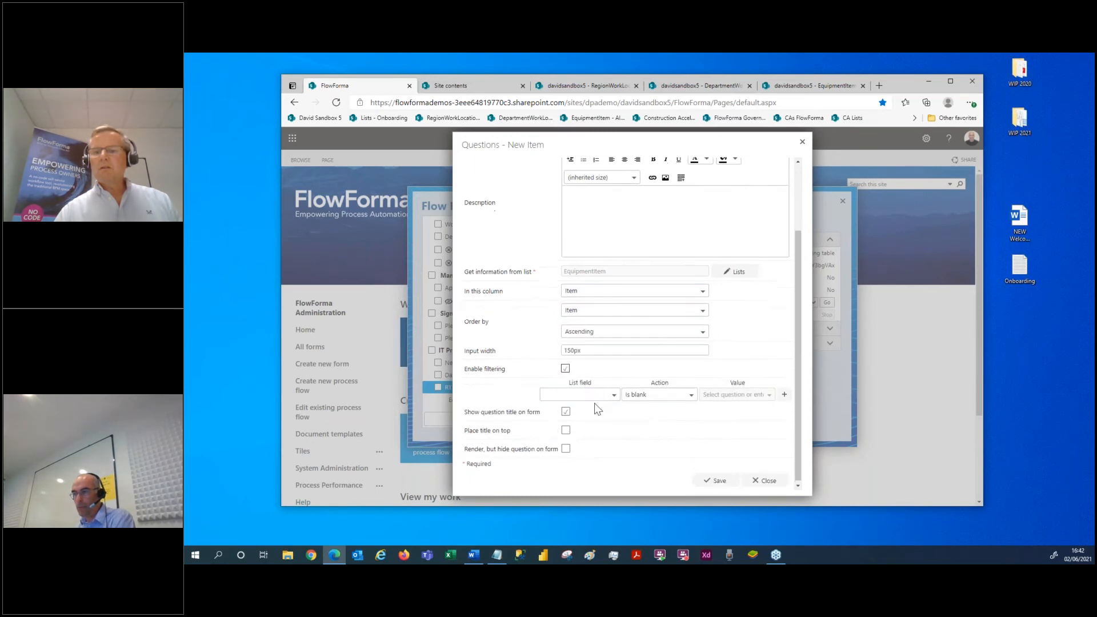
{"action": "left_click", "coordinate": [582, 393]}
{"action": "left_click", "coordinate": [558, 310]}
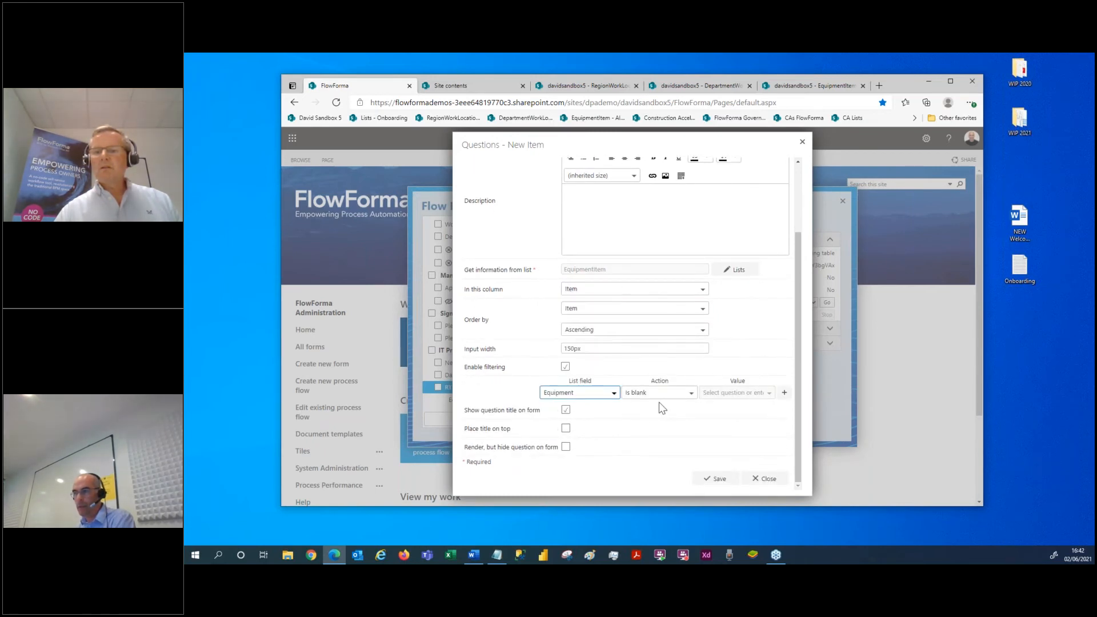
{"action": "left_click", "coordinate": [659, 394]}
{"action": "left_click", "coordinate": [637, 327]}
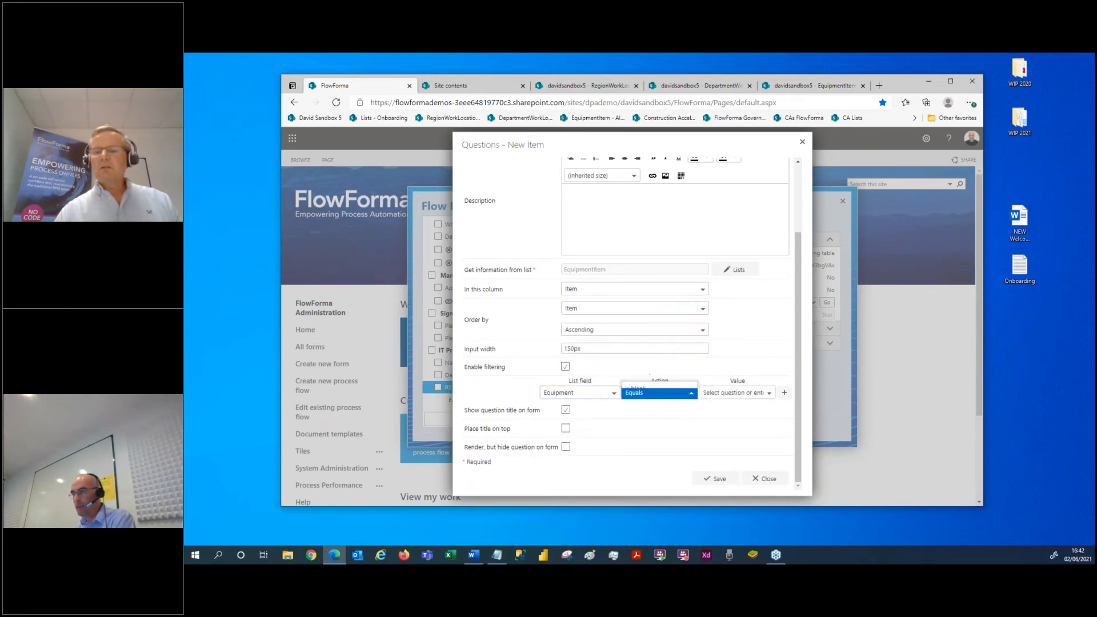
{"action": "left_click", "coordinate": [769, 392]}
{"action": "left_click", "coordinate": [732, 310]}
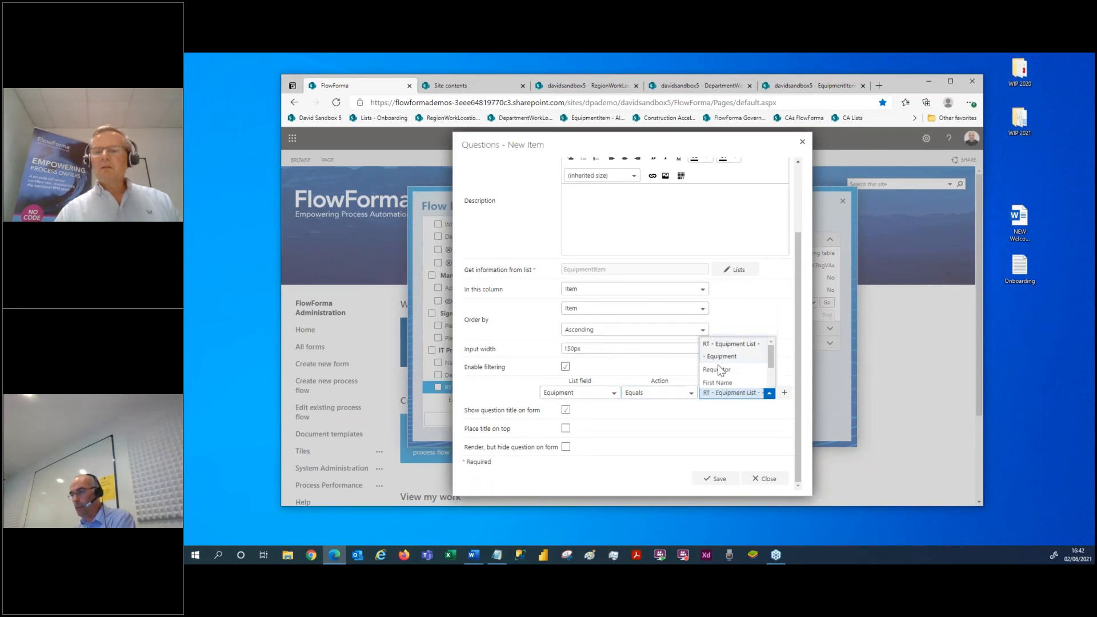
{"action": "left_click", "coordinate": [717, 480]}
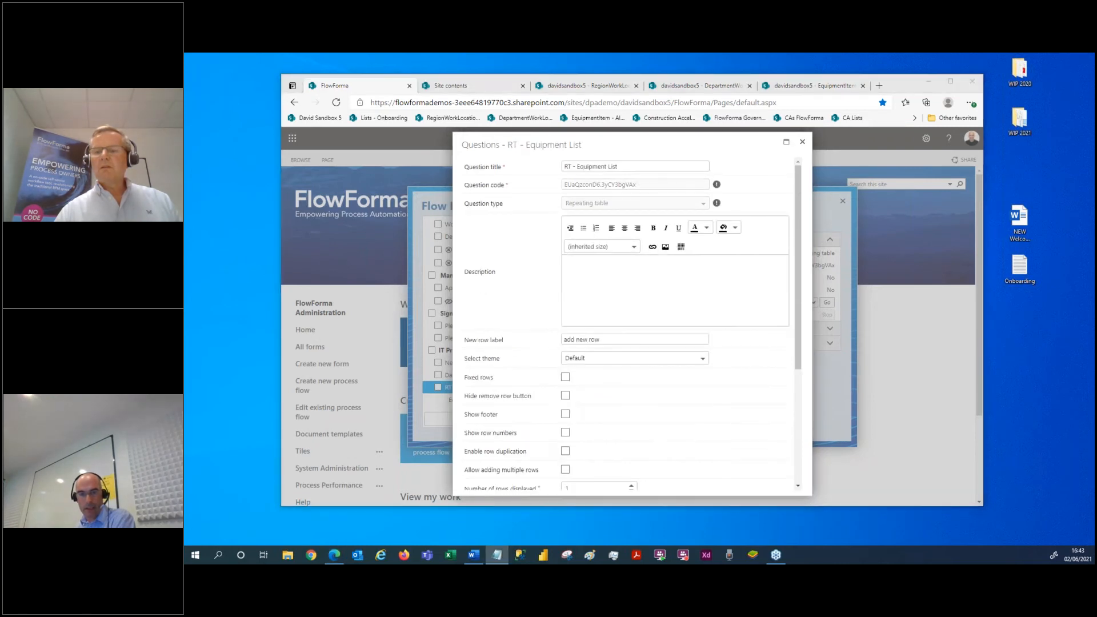
Step: Add a Single line of text sub-question titled "Asset Tag" to the RT - Equipment List table
{"action": "scroll", "coordinate": [586, 456], "scroll_direction": "down", "scroll_amount": 3}
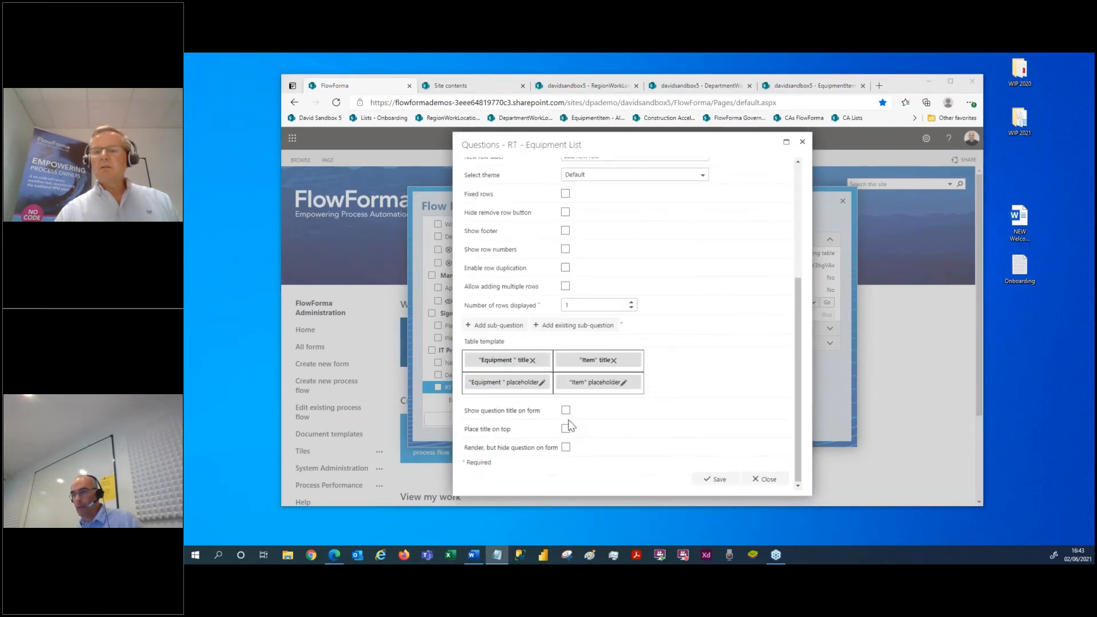
{"action": "left_click", "coordinate": [494, 325]}
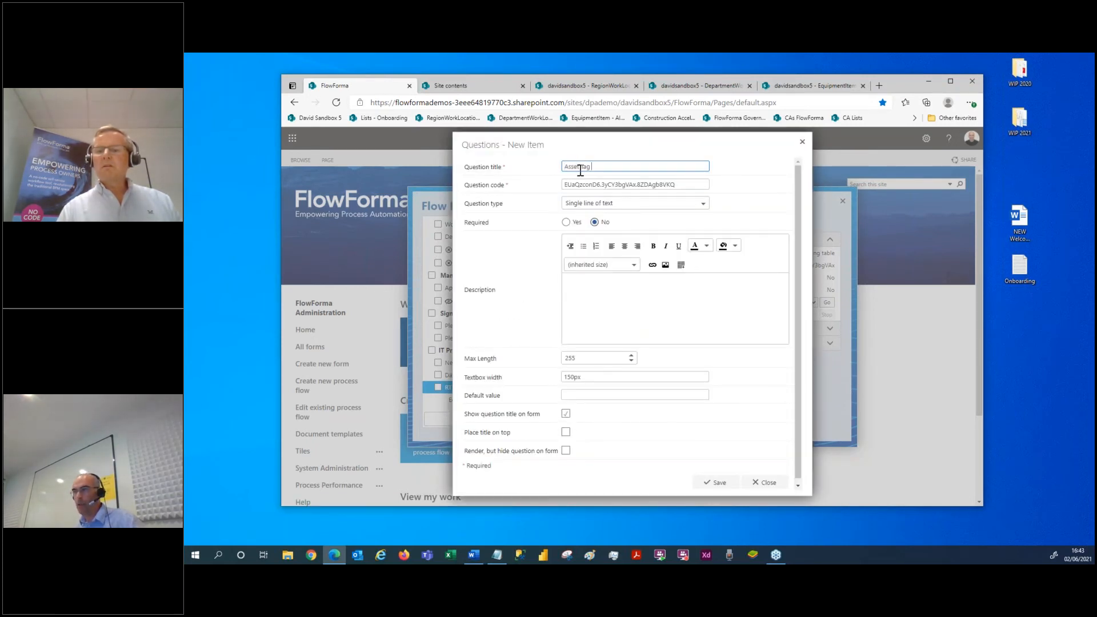
{"action": "left_click", "coordinate": [727, 485]}
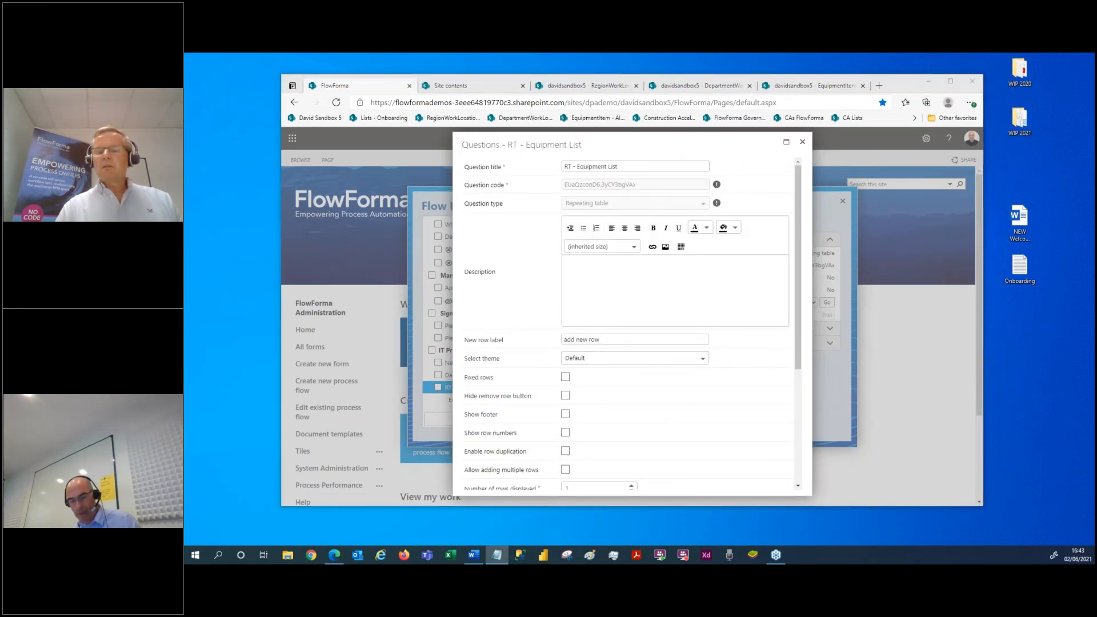
Step: Add a Date and time sub-question titled "Expected Delivery Date" to the RT - Equipment List table
{"action": "scroll", "coordinate": [584, 341], "scroll_direction": "down", "scroll_amount": 3}
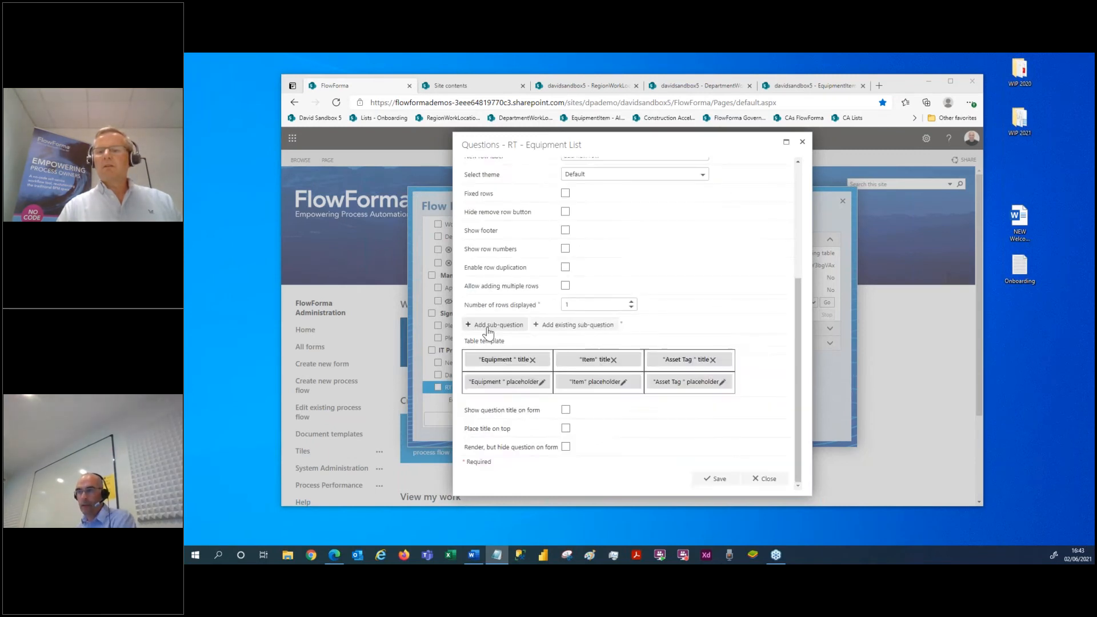
{"action": "left_click", "coordinate": [495, 324]}
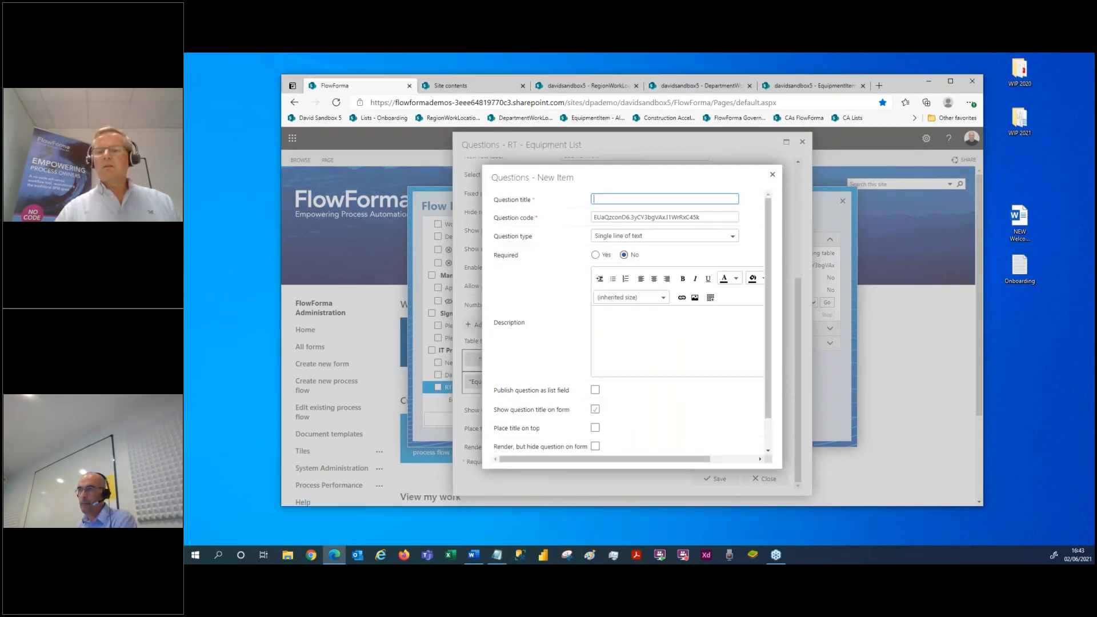
{"action": "type", "text": "Expected Delivery Date"}
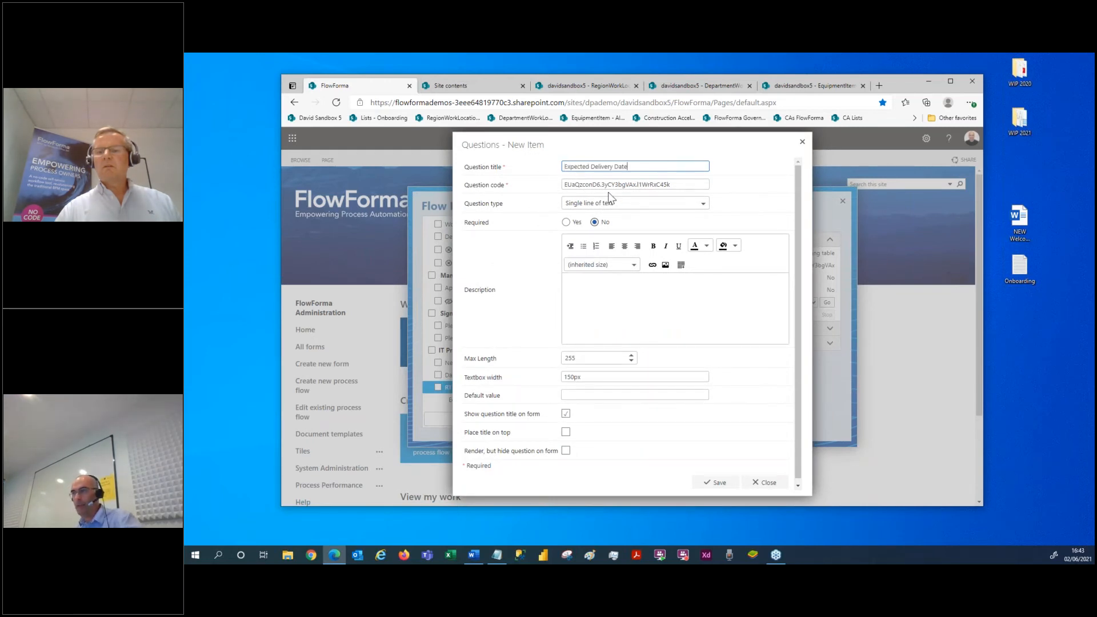
{"action": "left_click", "coordinate": [614, 204]}
{"action": "left_click", "coordinate": [594, 283]}
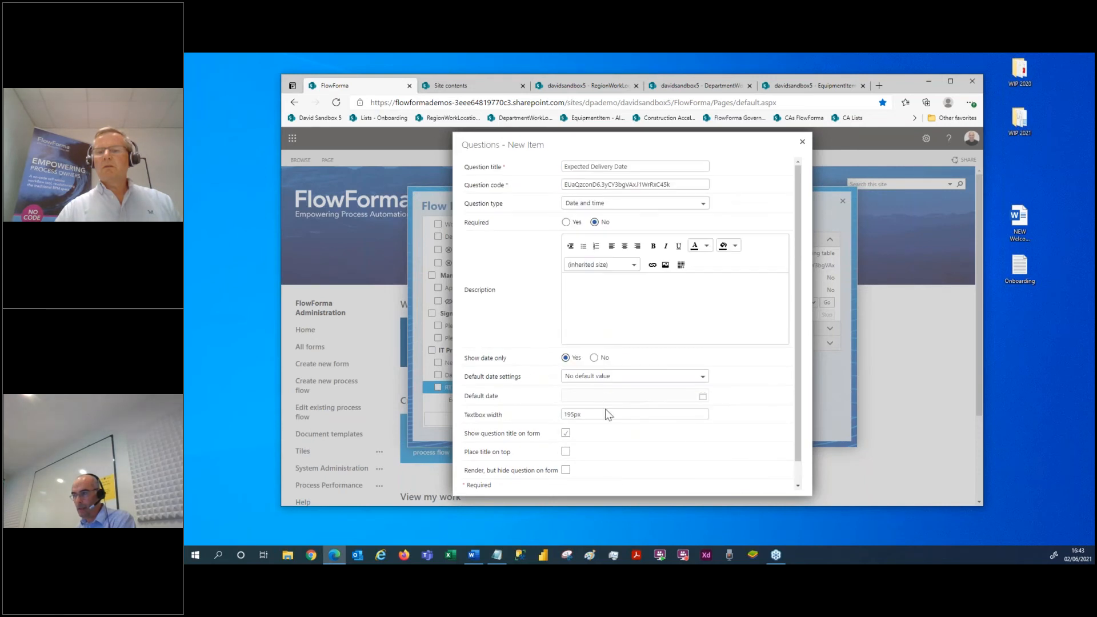
{"action": "scroll", "coordinate": [719, 462], "scroll_direction": "down", "scroll_amount": 1}
{"action": "left_click", "coordinate": [713, 475]}
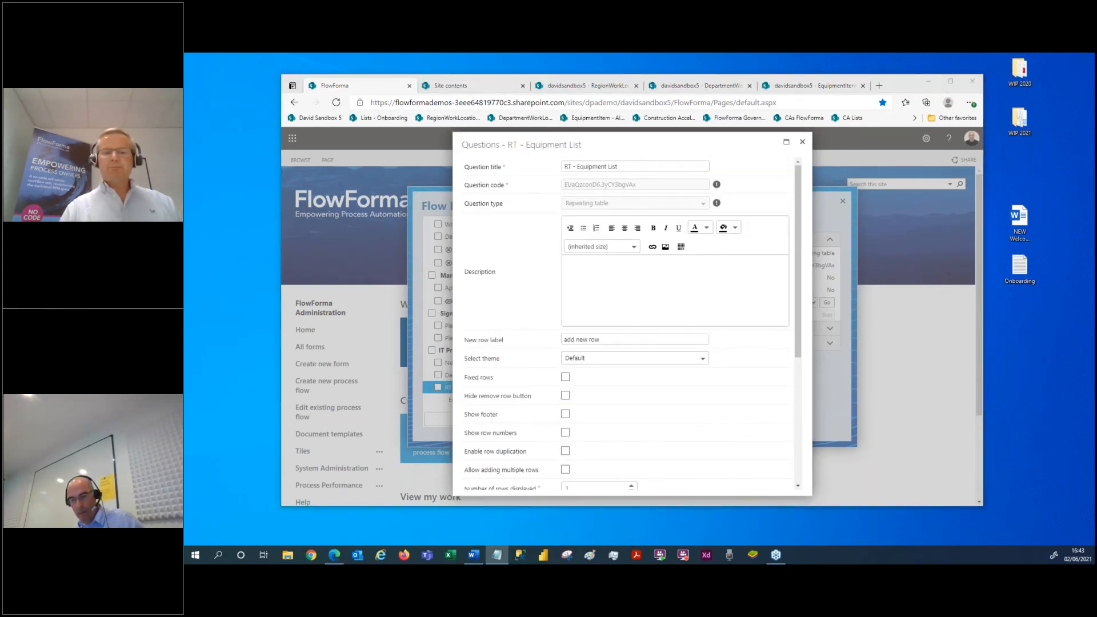
Step: Add a Yes/No sub-question titled "Installation Required?" to the equipment table and save the repeating table question
{"action": "scroll", "coordinate": [502, 310], "scroll_direction": "down", "scroll_amount": 4}
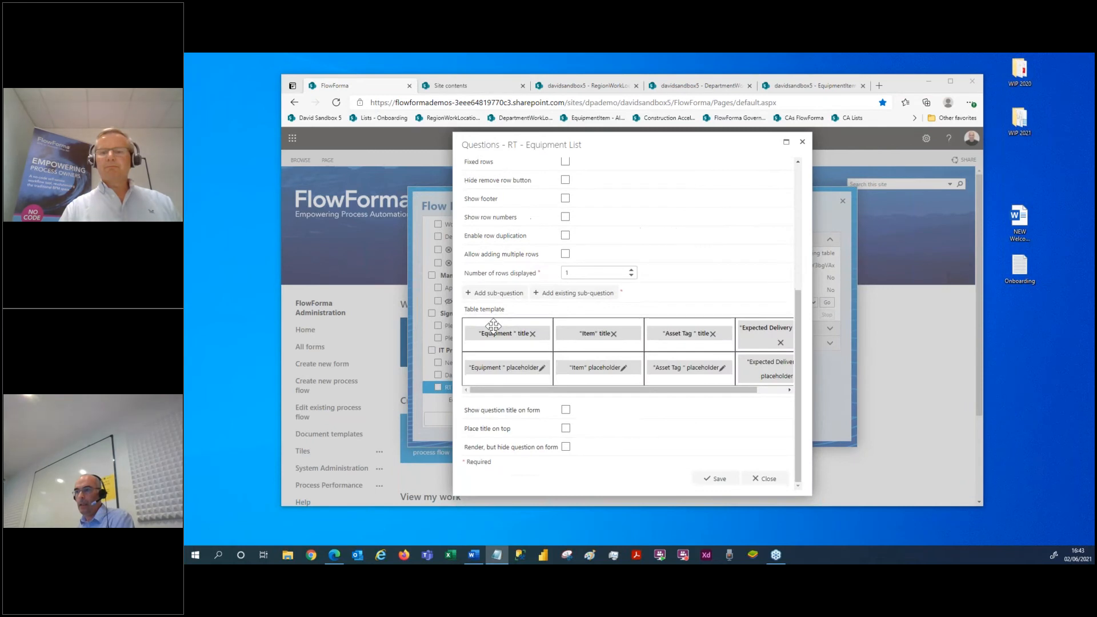
{"action": "left_click", "coordinate": [501, 294]}
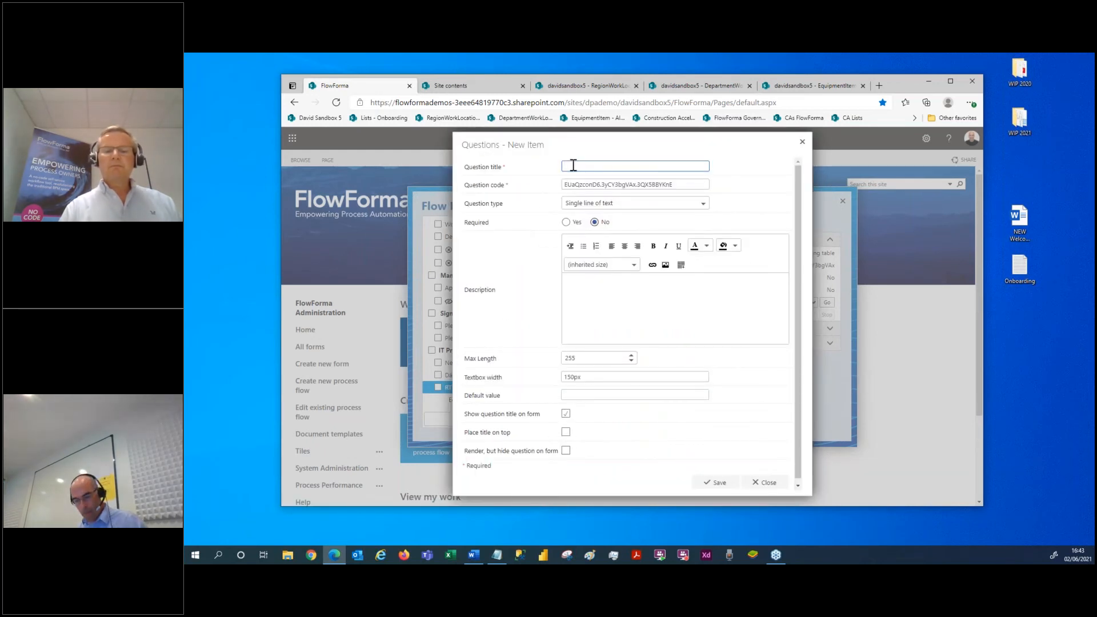
{"action": "type", "text": "Installation Required?"}
{"action": "left_click", "coordinate": [655, 204]}
{"action": "scroll", "coordinate": [616, 237], "scroll_direction": "down", "scroll_amount": 3}
{"action": "scroll", "coordinate": [611, 244], "scroll_direction": "down", "scroll_amount": 3}
{"action": "left_click", "coordinate": [608, 271]}
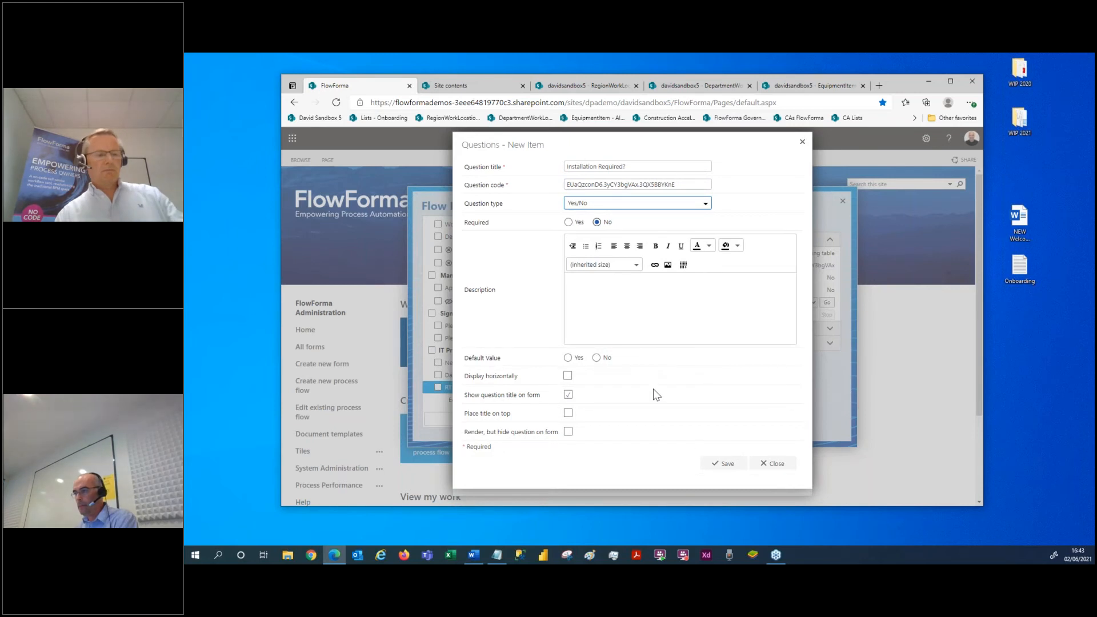
{"action": "left_click", "coordinate": [712, 460]}
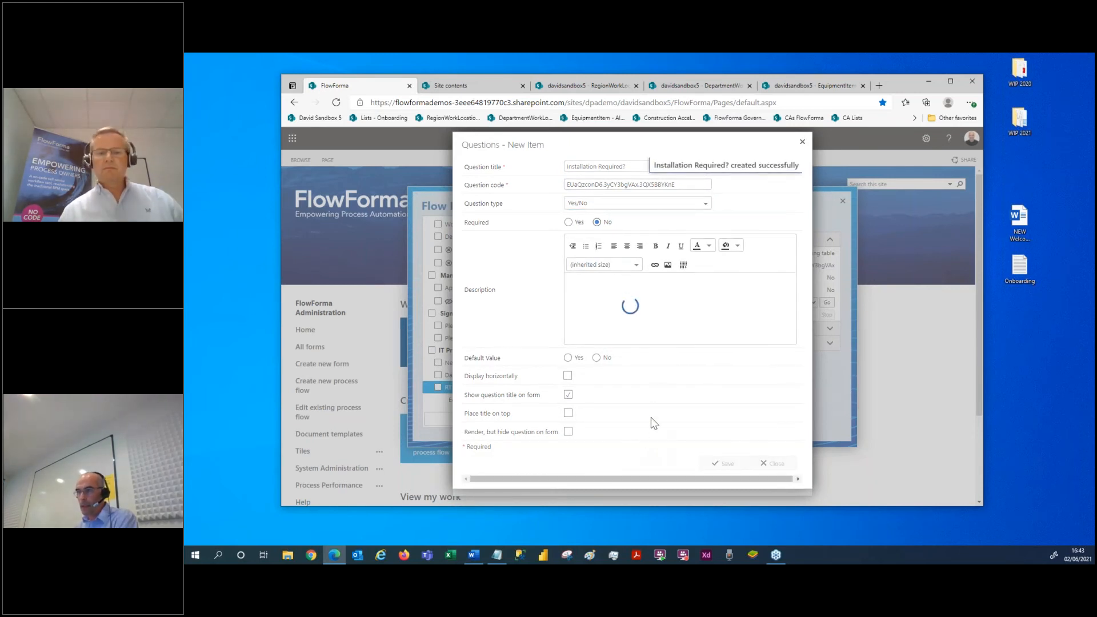
{"action": "scroll", "coordinate": [675, 410], "scroll_direction": "down", "scroll_amount": 5}
{"action": "left_click", "coordinate": [710, 477]}
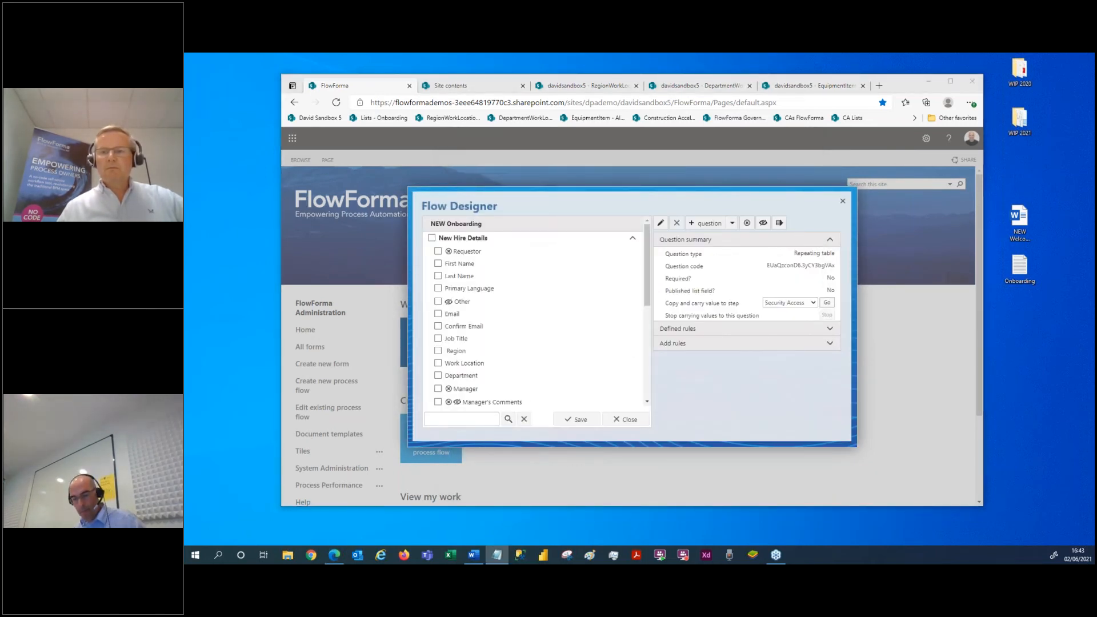
Step: Add a Yes/No question titled "Parking Space allocated" to the Security Access step
{"action": "scroll", "coordinate": [501, 372], "scroll_direction": "down", "scroll_amount": 8}
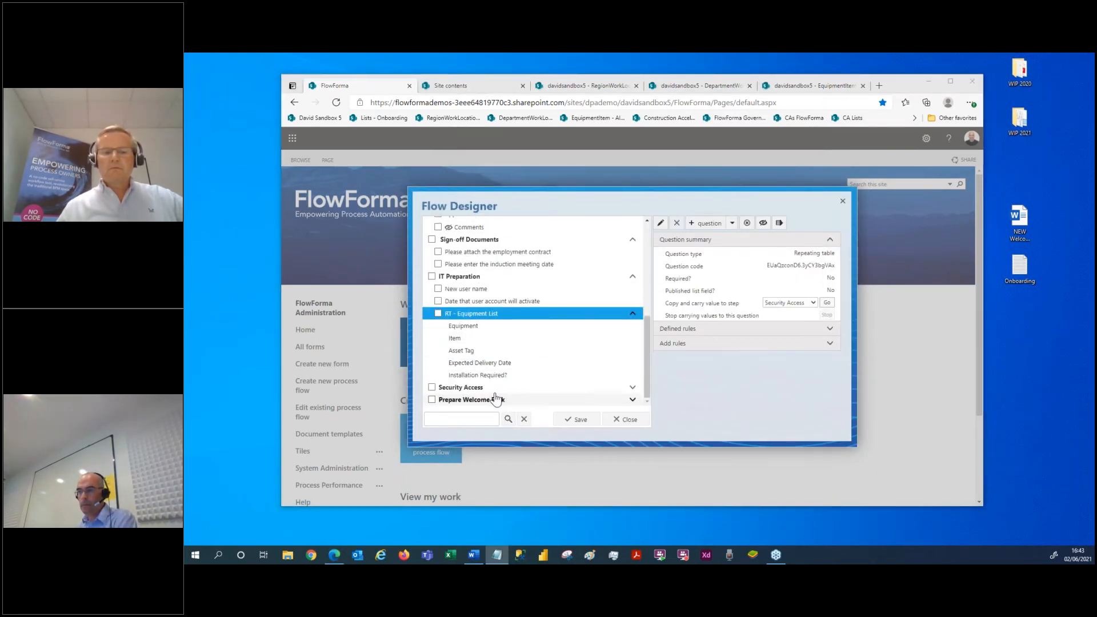
{"action": "left_click", "coordinate": [495, 390]}
{"action": "left_click", "coordinate": [707, 223]}
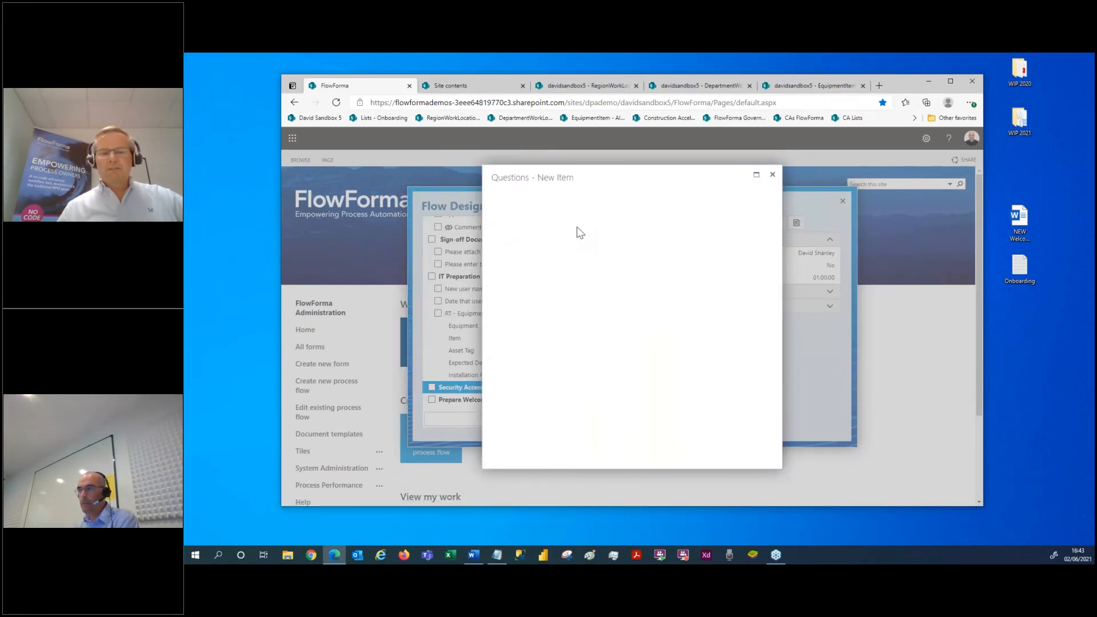
{"action": "type", "text": "Parking Space allocated"}
{"action": "left_click", "coordinate": [617, 204]}
{"action": "scroll", "coordinate": [617, 242], "scroll_direction": "down", "scroll_amount": 1}
{"action": "scroll", "coordinate": [617, 242], "scroll_direction": "down", "scroll_amount": 5}
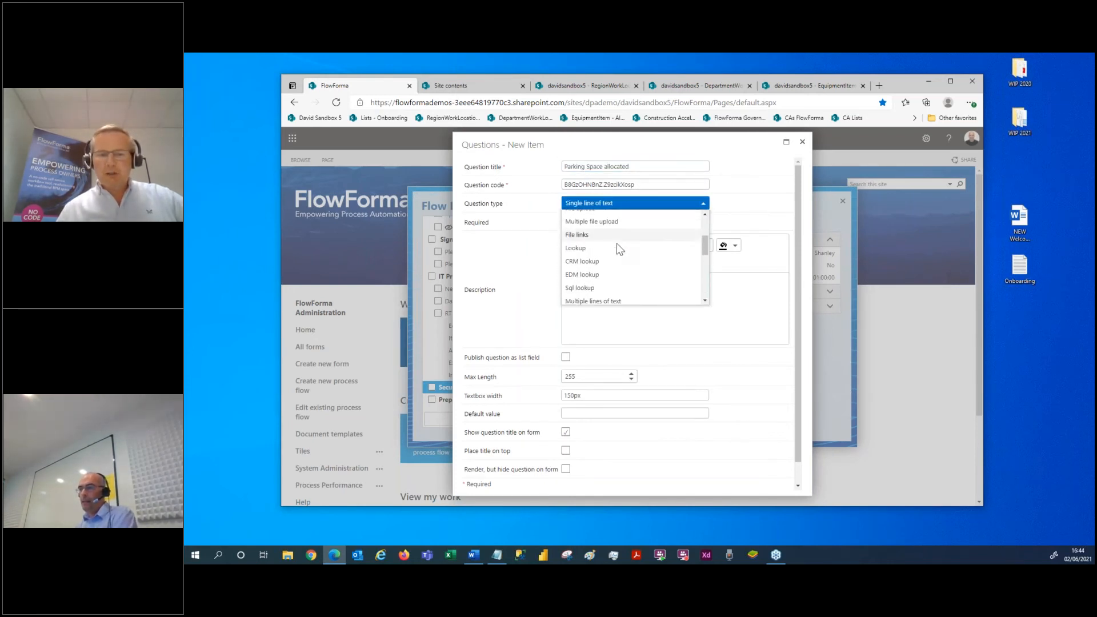
{"action": "left_click", "coordinate": [596, 257]}
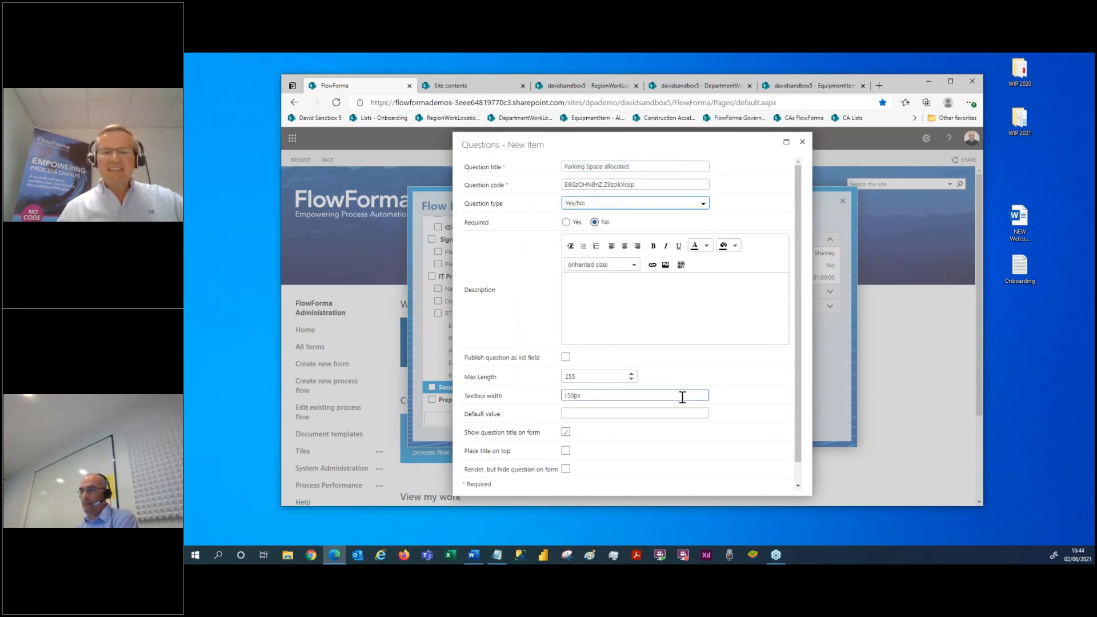
{"action": "left_click", "coordinate": [715, 481]}
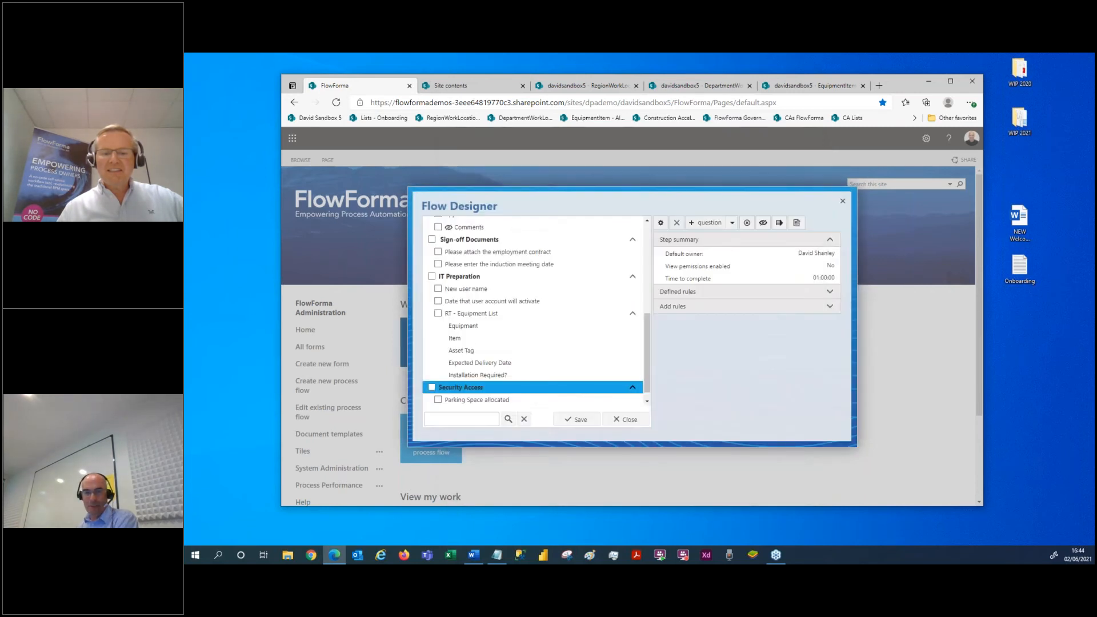
Step: Start a Repeating table question titled "RT - Security Access" with fixed rows, the remove row button hidden and its title not shown
{"action": "key", "text": "alt+Tab"}
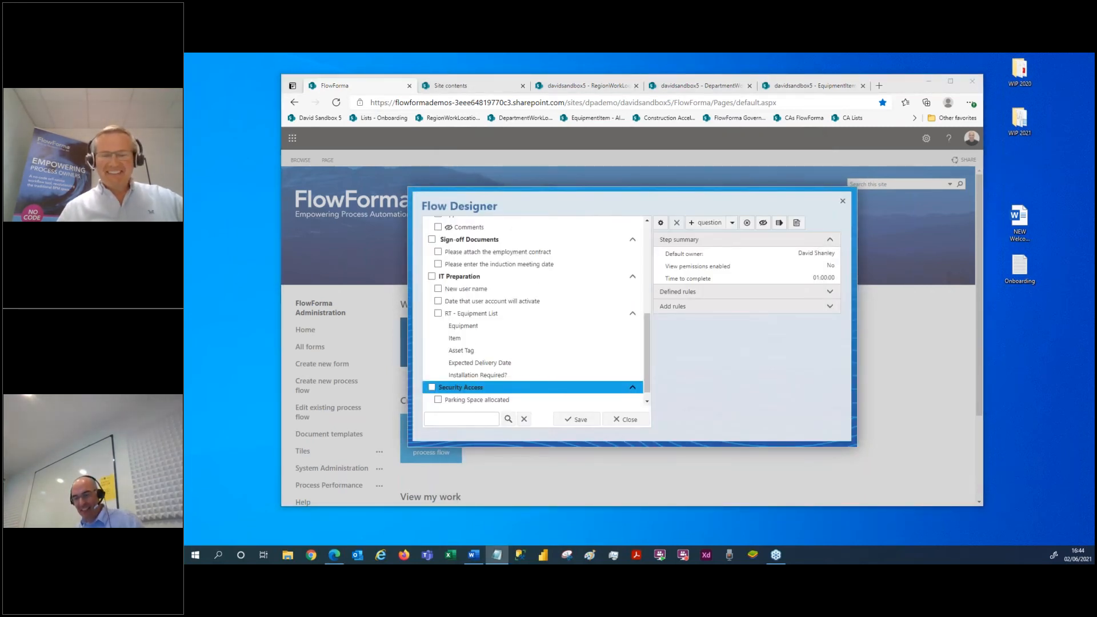
{"action": "left_click", "coordinate": [700, 223]}
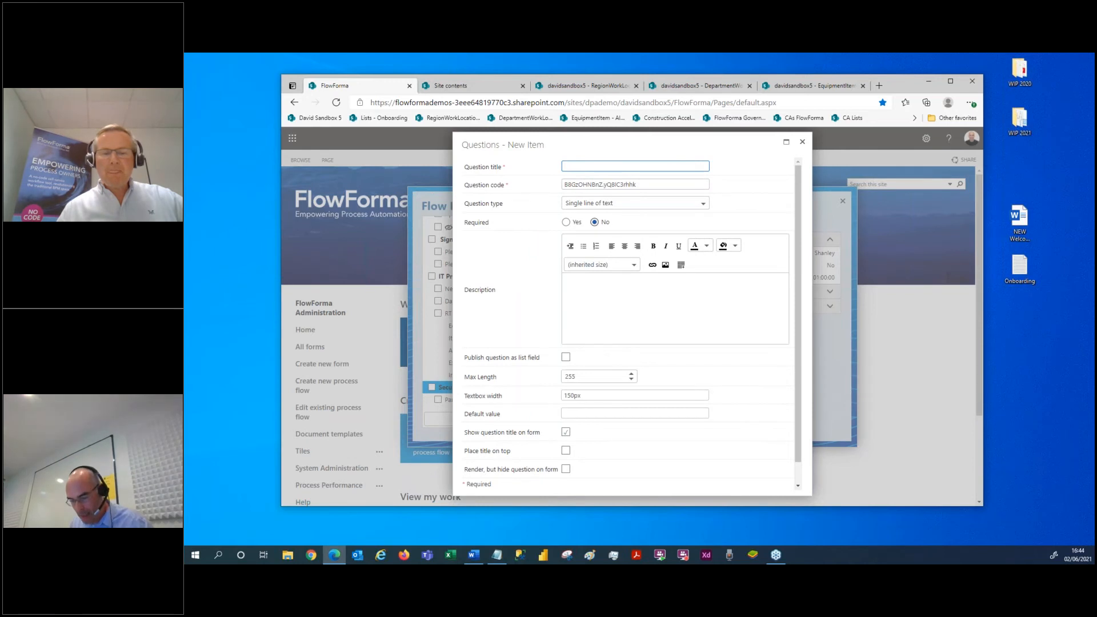
{"action": "type", "text": "RT - "}
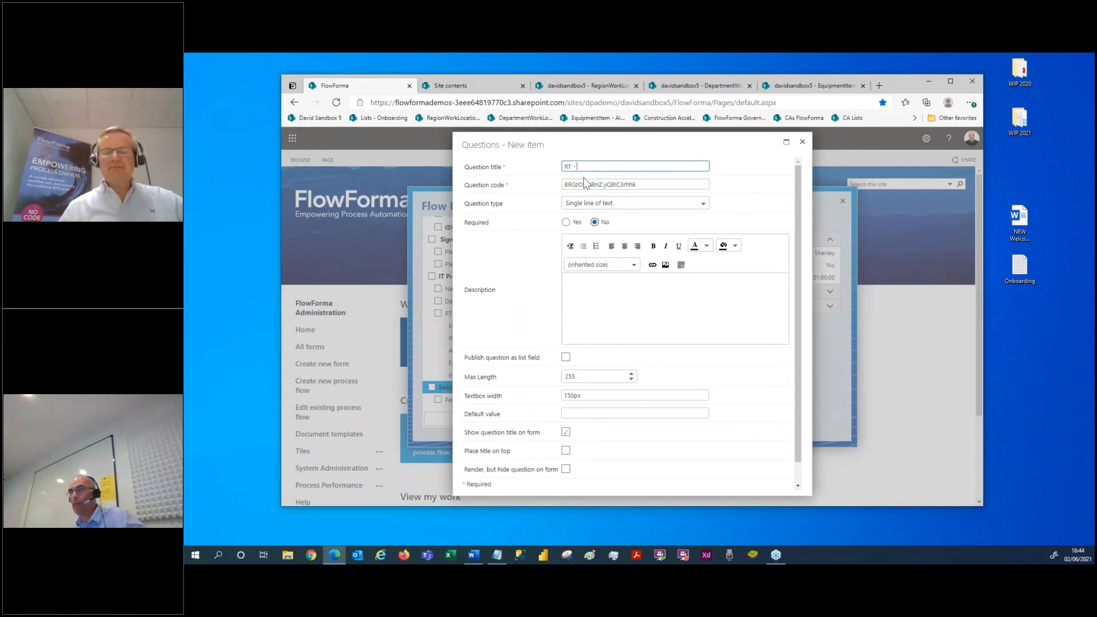
{"action": "type", "text": "Security Access"}
{"action": "key", "text": "Tab"}
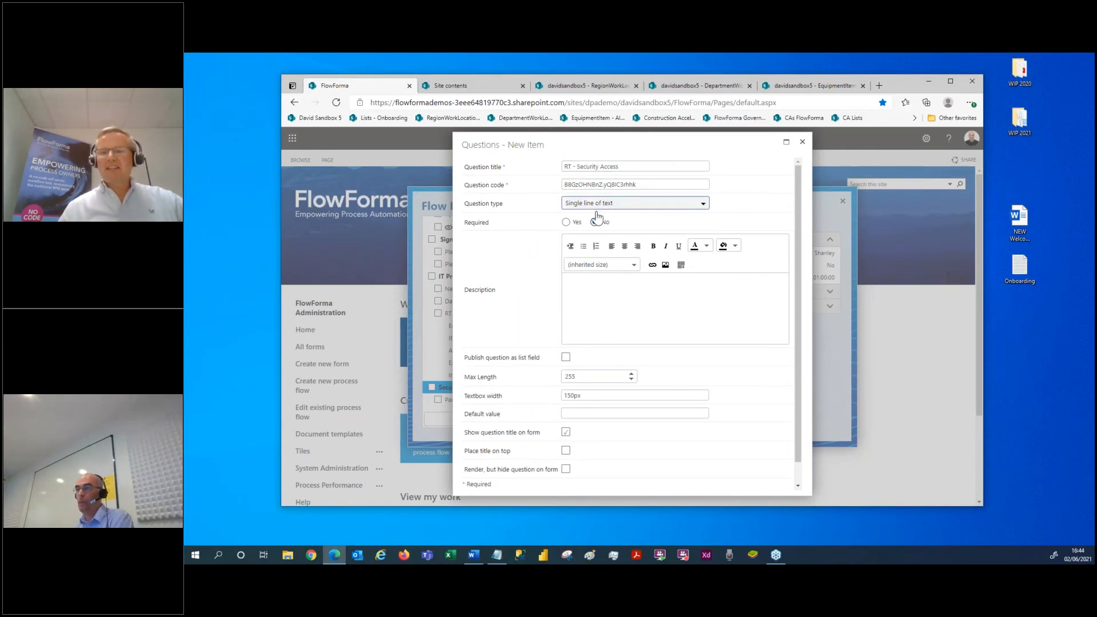
{"action": "left_click", "coordinate": [597, 207]}
{"action": "scroll", "coordinate": [597, 257], "scroll_direction": "down", "scroll_amount": 3}
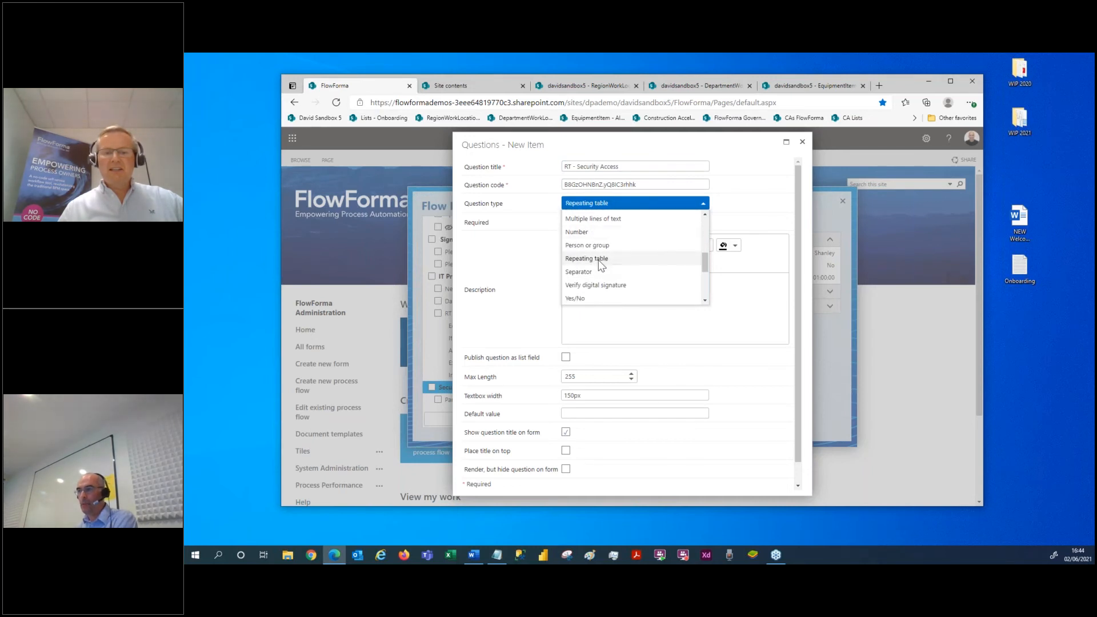
{"action": "left_click", "coordinate": [598, 259]}
{"action": "scroll", "coordinate": [641, 379], "scroll_direction": "down", "scroll_amount": 5}
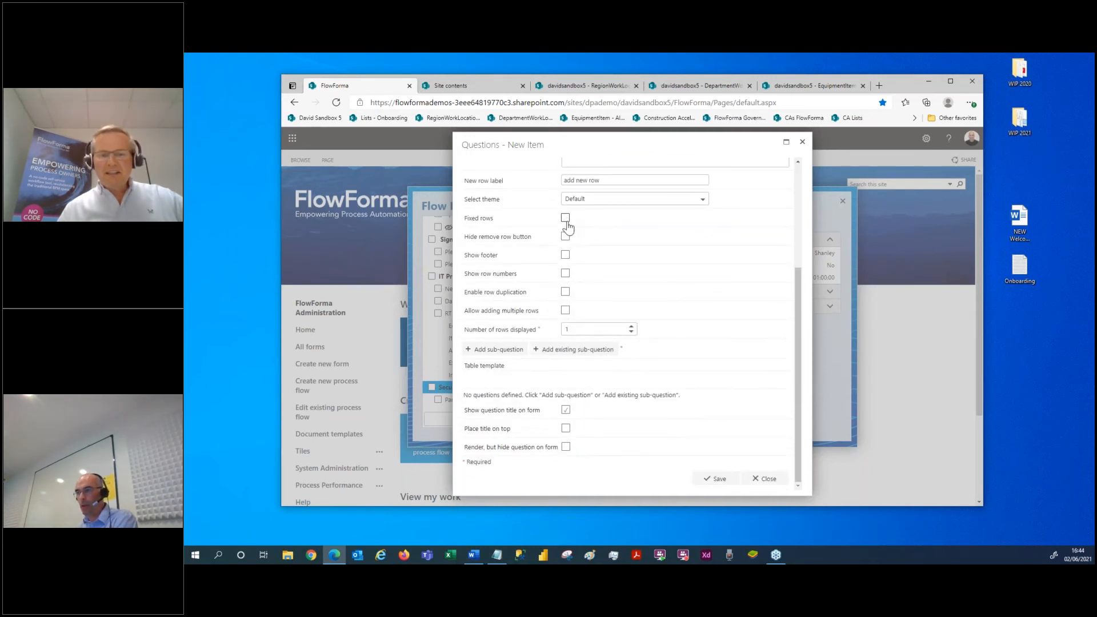
Step: Add a Single line of text sub-question titled "Area" to the RT - Security Access table
{"action": "left_click", "coordinate": [501, 353]}
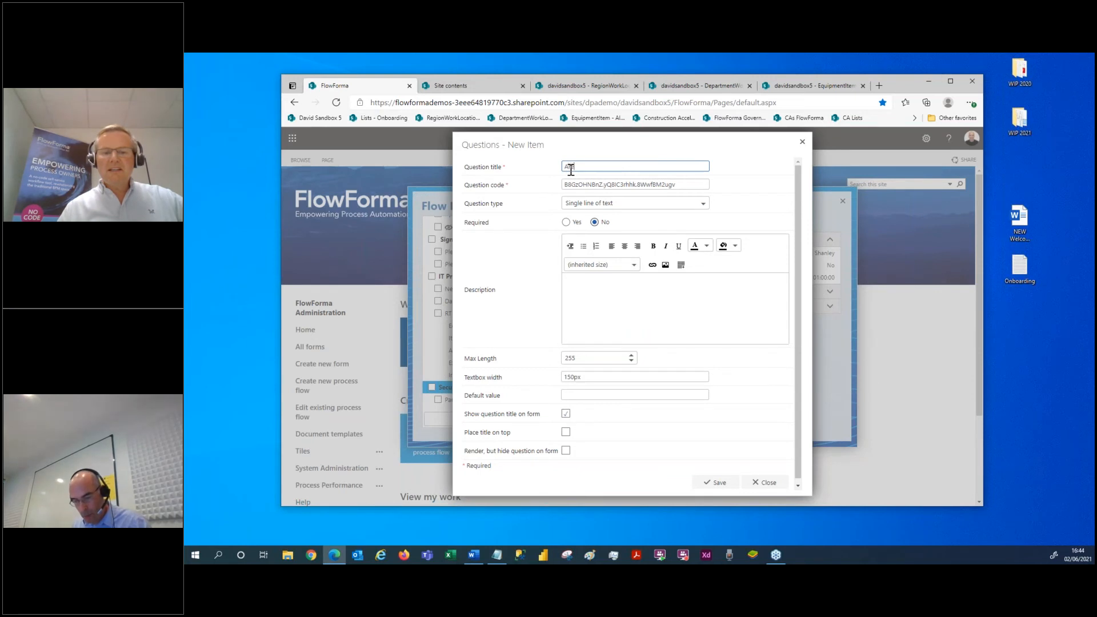
{"action": "left_click", "coordinate": [708, 482]}
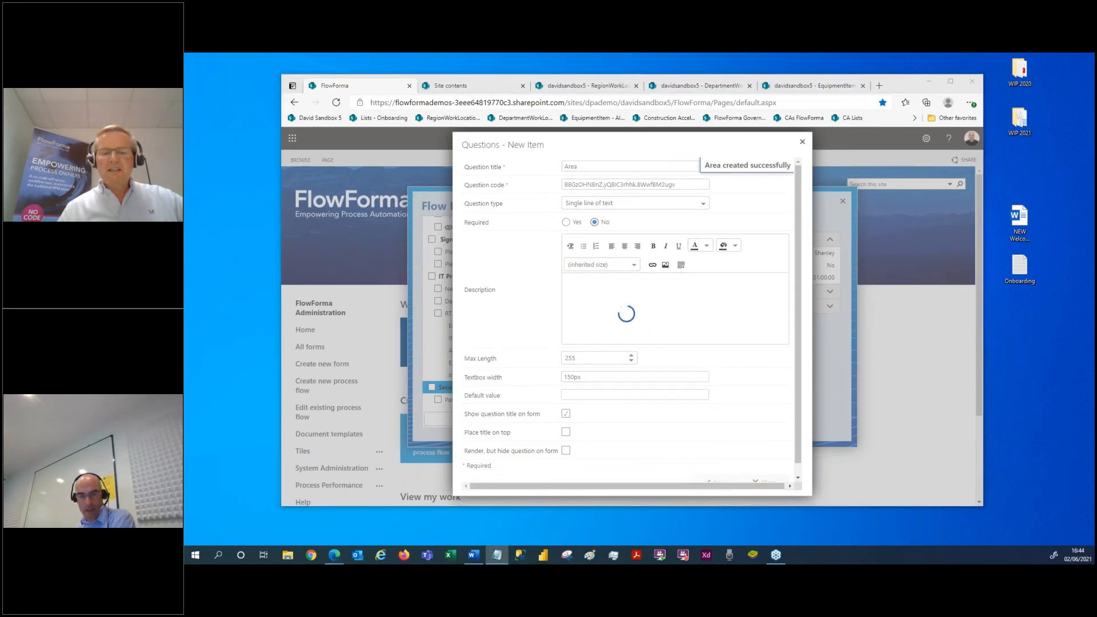
{"action": "scroll", "coordinate": [459, 354], "scroll_direction": "down", "scroll_amount": 5}
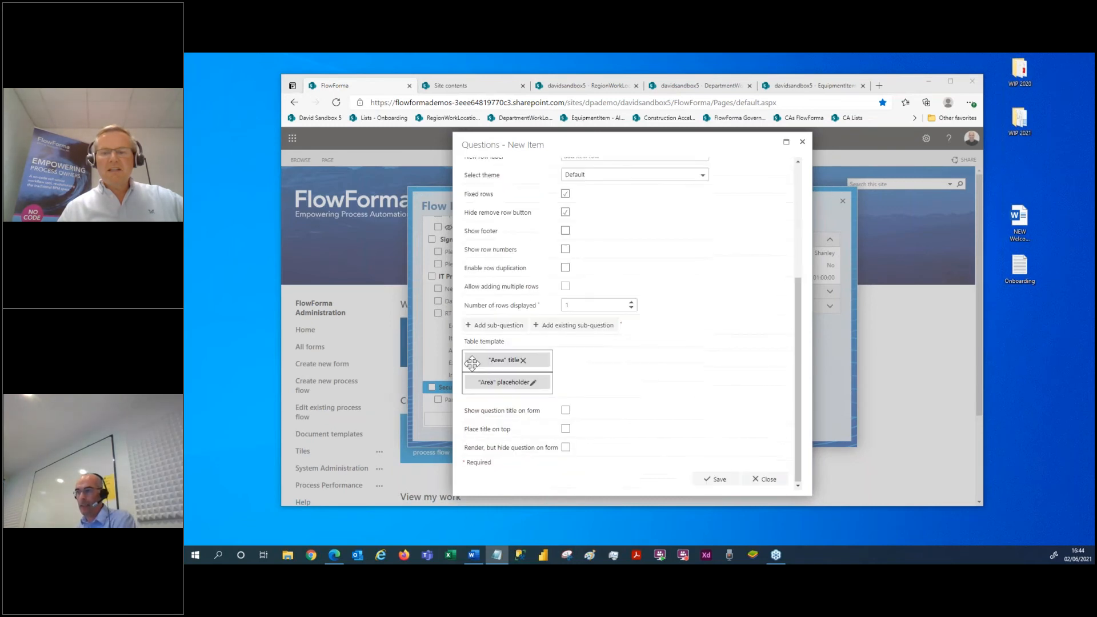
Step: Add a Choice sub-question titled "Access granted" with the single value Yes shown as checkboxes, and save the repeating table question
{"action": "left_click", "coordinate": [494, 325]}
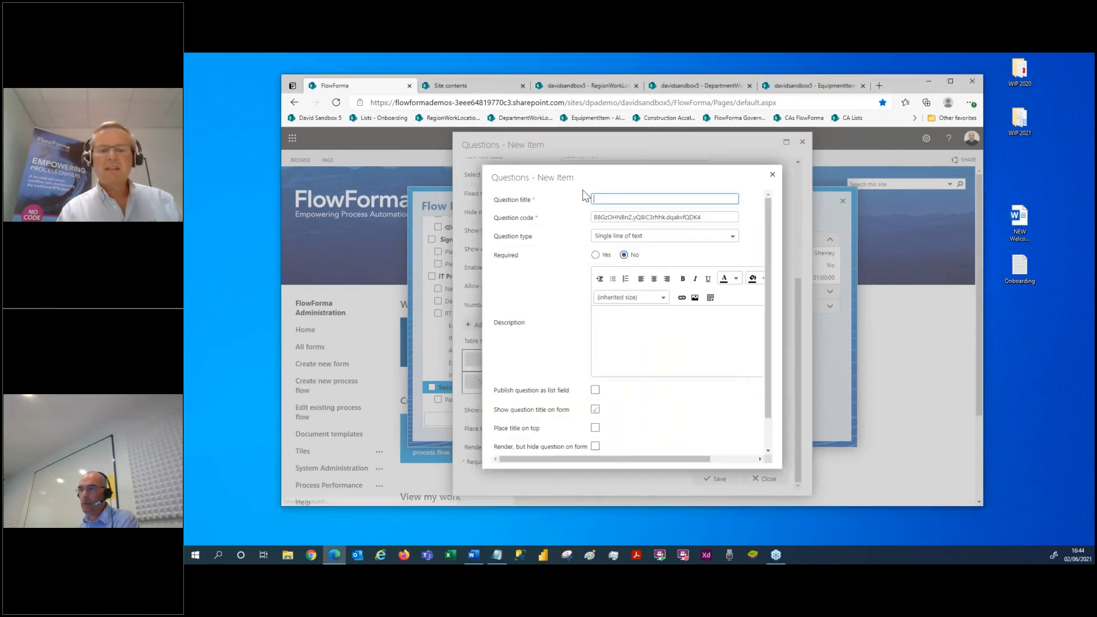
{"action": "type", "text": "Access granted"}
{"action": "left_click", "coordinate": [612, 204]}
{"action": "scroll", "coordinate": [606, 253], "scroll_direction": "down", "scroll_amount": 1}
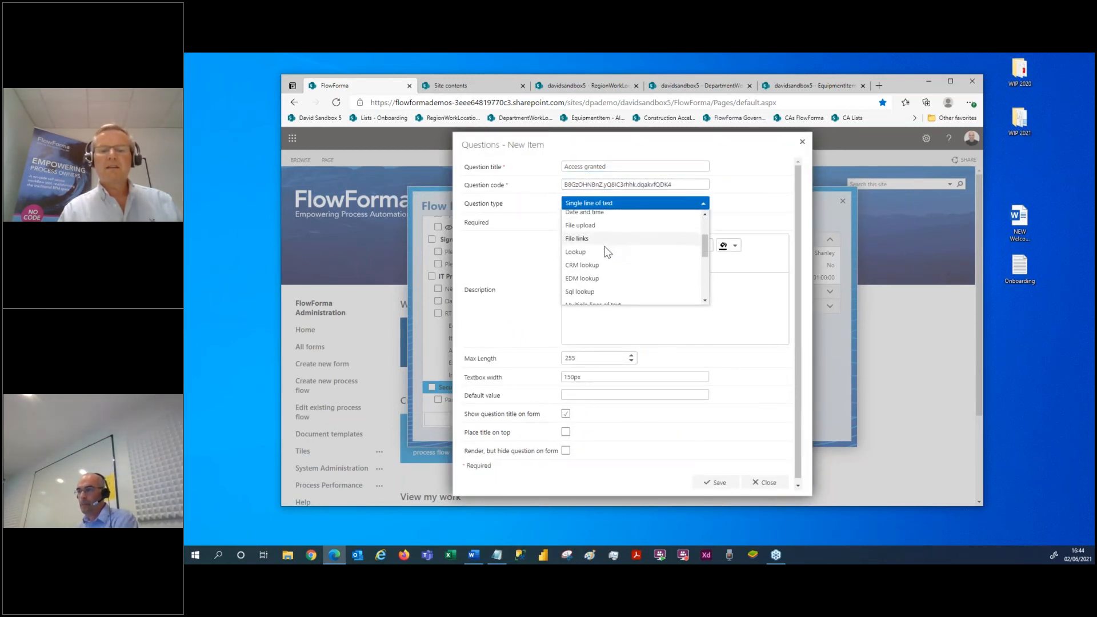
{"action": "left_click", "coordinate": [603, 249]}
{"action": "scroll", "coordinate": [614, 328], "scroll_direction": "down", "scroll_amount": 2}
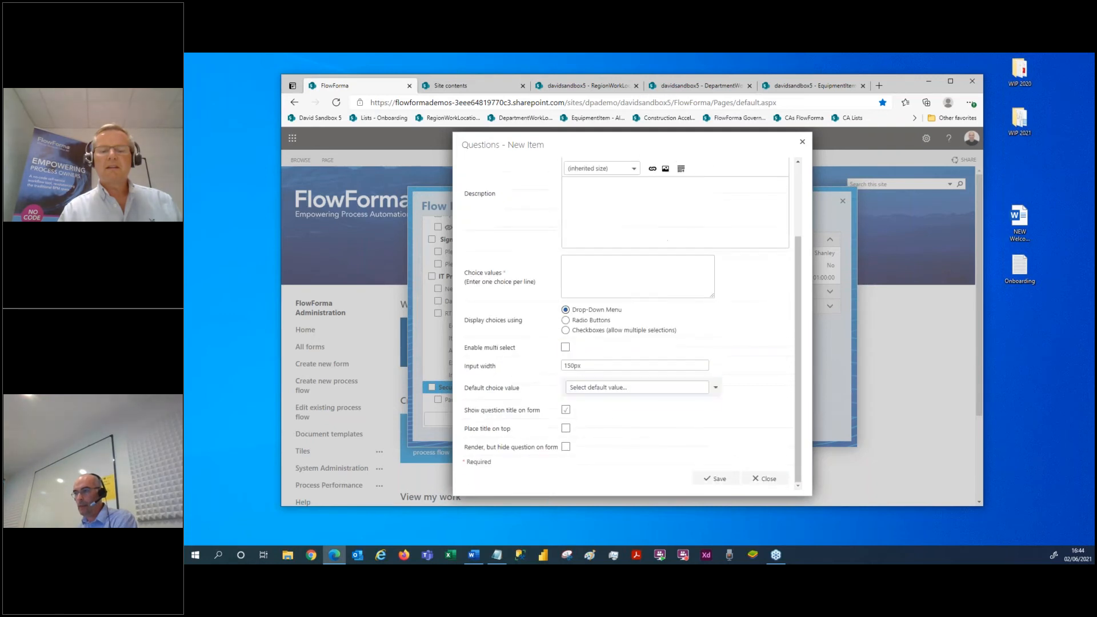
{"action": "scroll", "coordinate": [599, 289], "scroll_direction": "up", "scroll_amount": 1}
{"action": "left_click", "coordinate": [592, 305]}
{"action": "type", "text": "Yes"}
{"action": "left_click", "coordinate": [715, 478]}
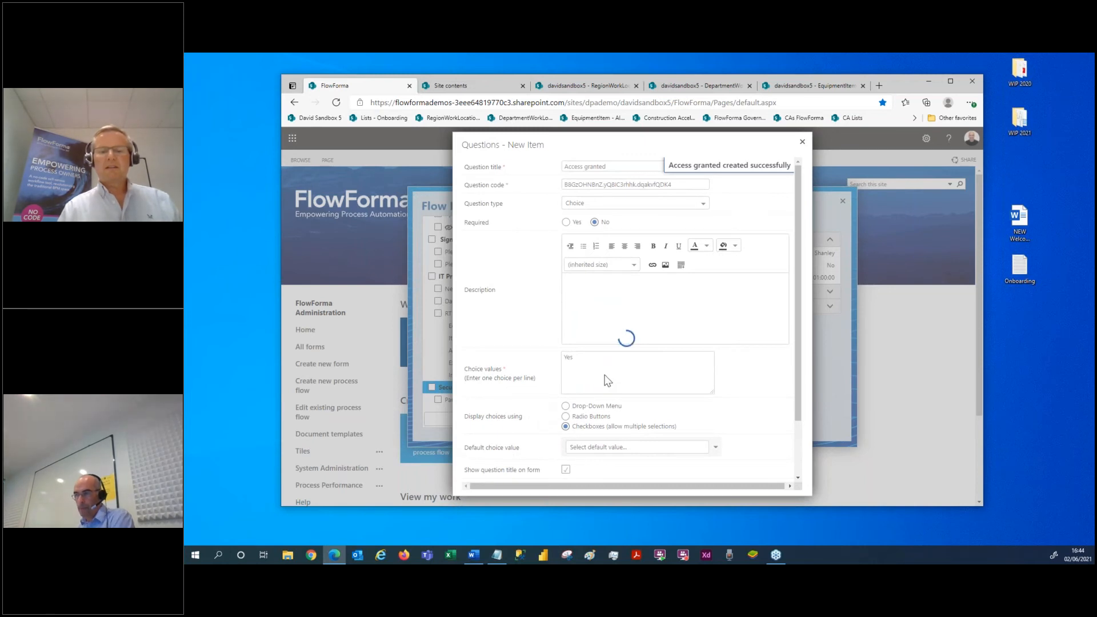
{"action": "scroll", "coordinate": [641, 371], "scroll_direction": "down", "scroll_amount": 10}
{"action": "left_click", "coordinate": [717, 482]}
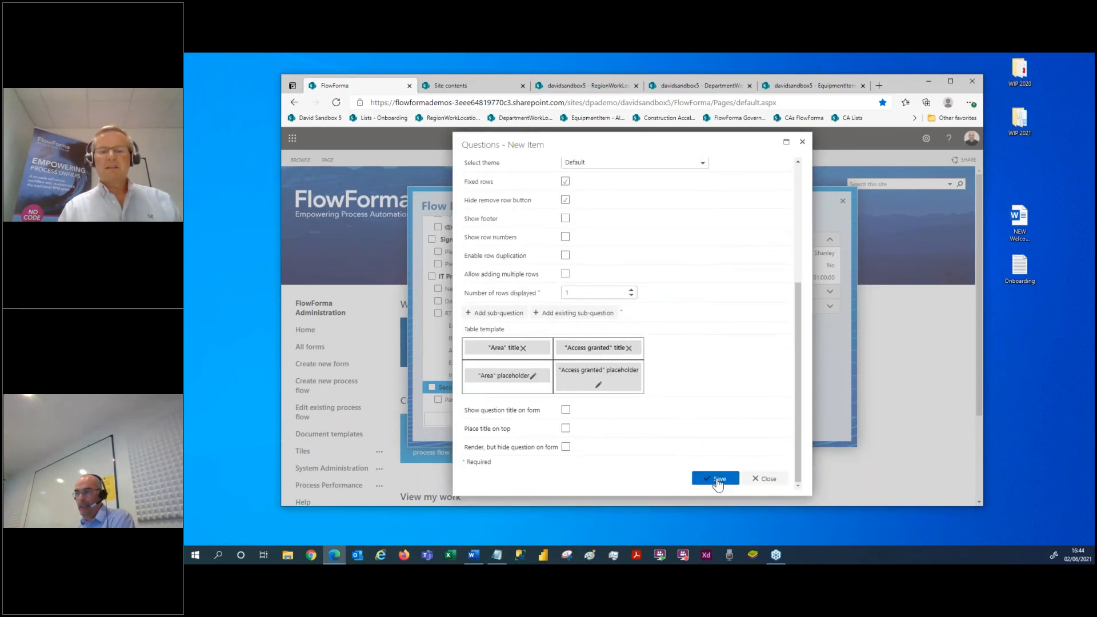
Step: Create a Get list data rule on the Security Access step and set its event to Starting
{"action": "scroll", "coordinate": [484, 375], "scroll_direction": "down", "scroll_amount": 1}
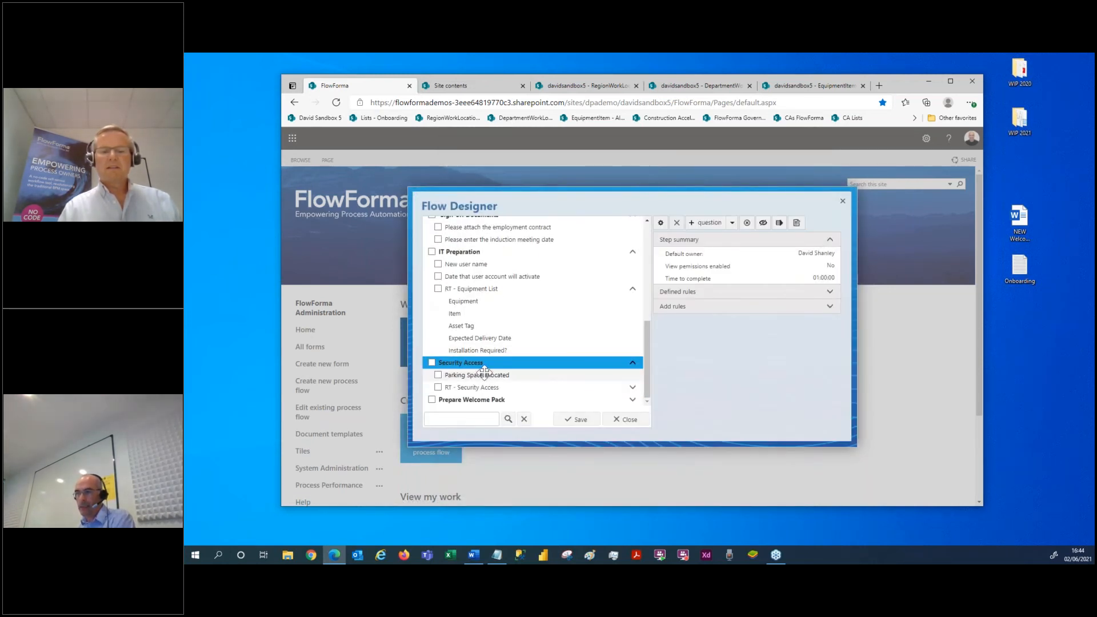
{"action": "left_click", "coordinate": [489, 365]}
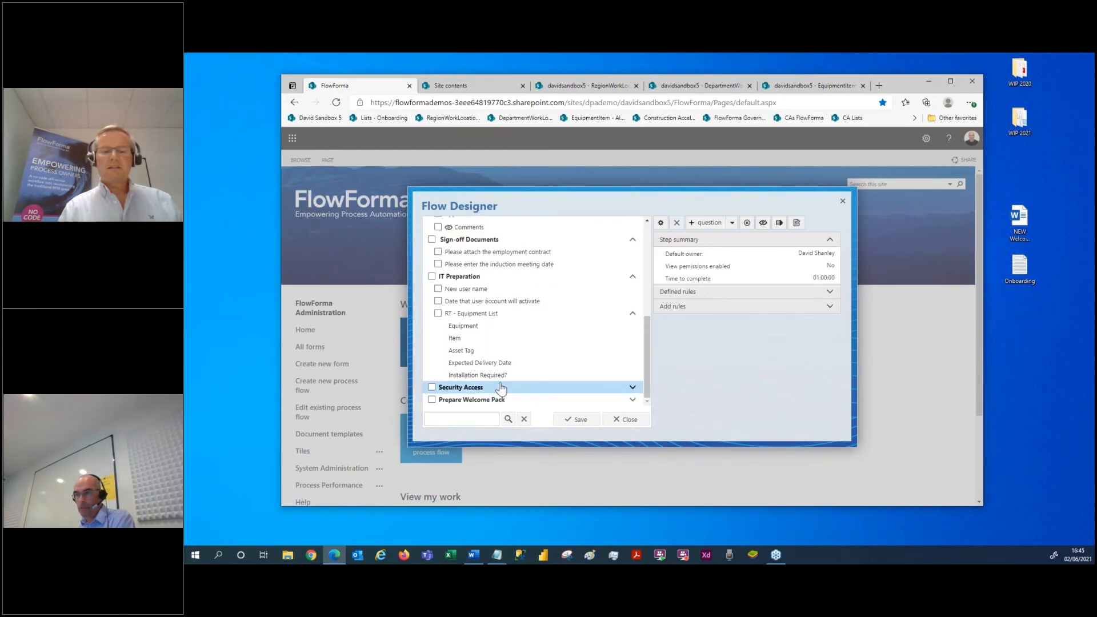
{"action": "left_click", "coordinate": [691, 307]}
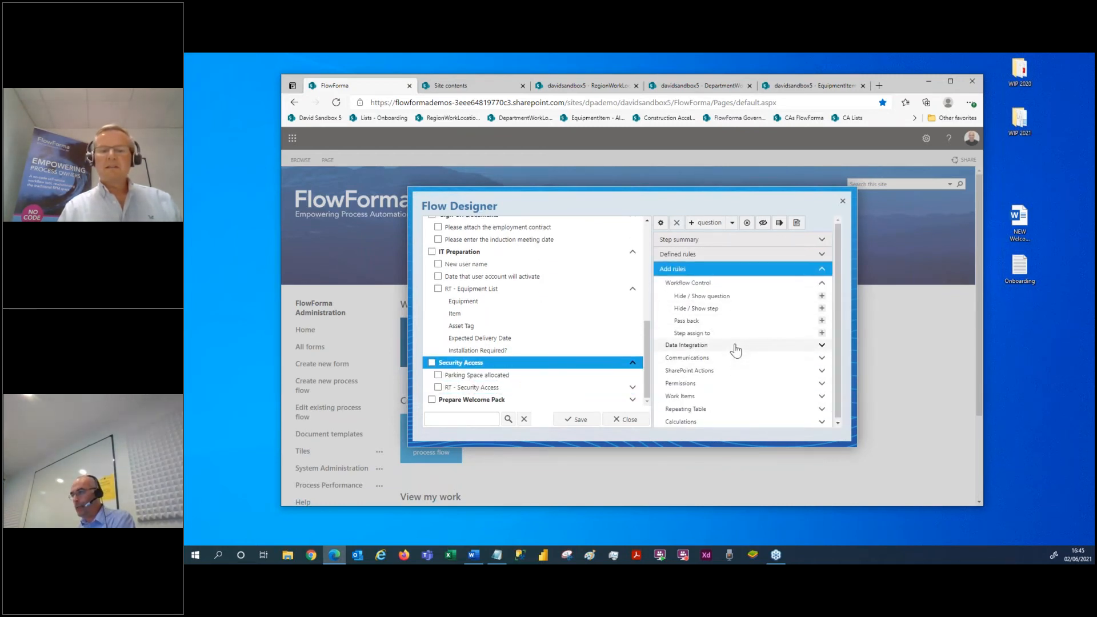
{"action": "left_click", "coordinate": [821, 382]}
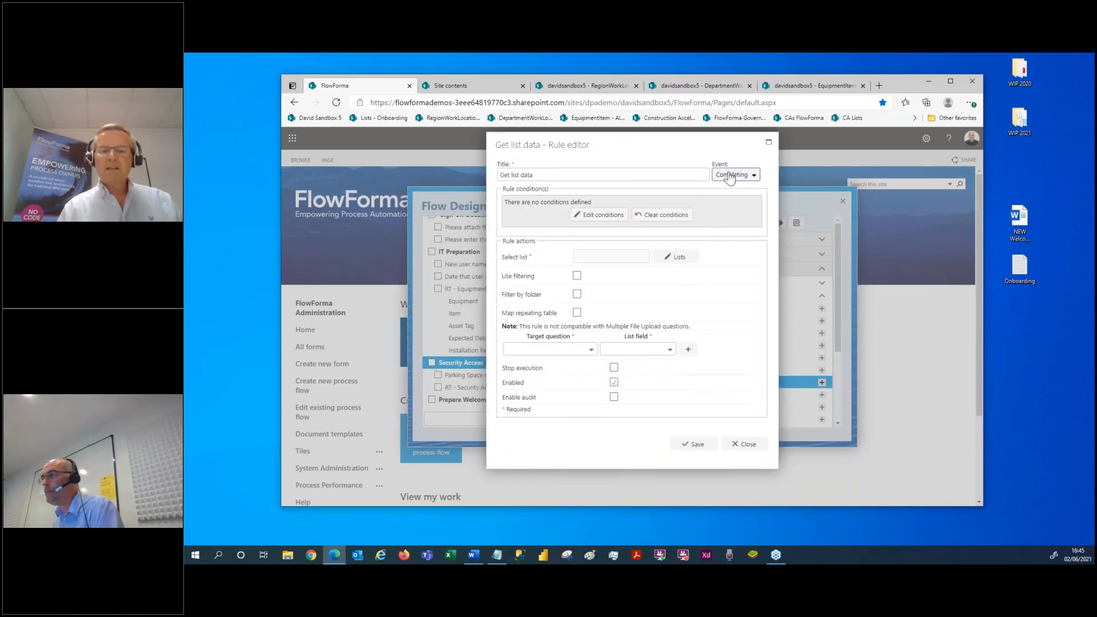
{"action": "left_click", "coordinate": [731, 175]}
{"action": "left_click", "coordinate": [727, 202]}
Step: Choose the Area list from the davidsandbox5 site as the rule's source list
{"action": "left_click", "coordinate": [675, 257]}
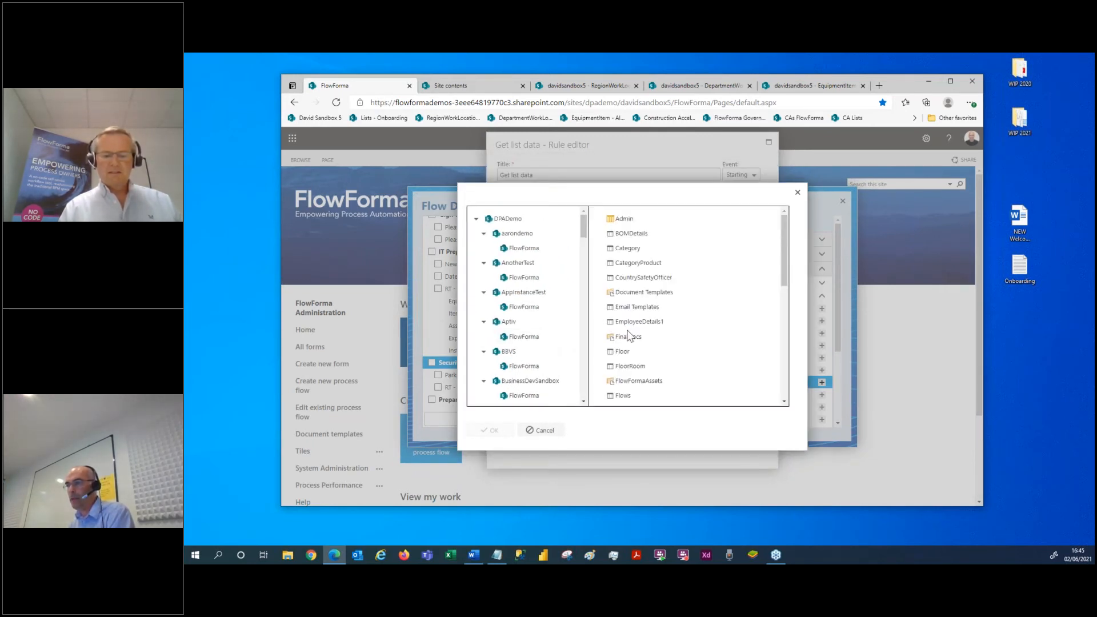
{"action": "scroll", "coordinate": [529, 377], "scroll_direction": "down", "scroll_amount": 4}
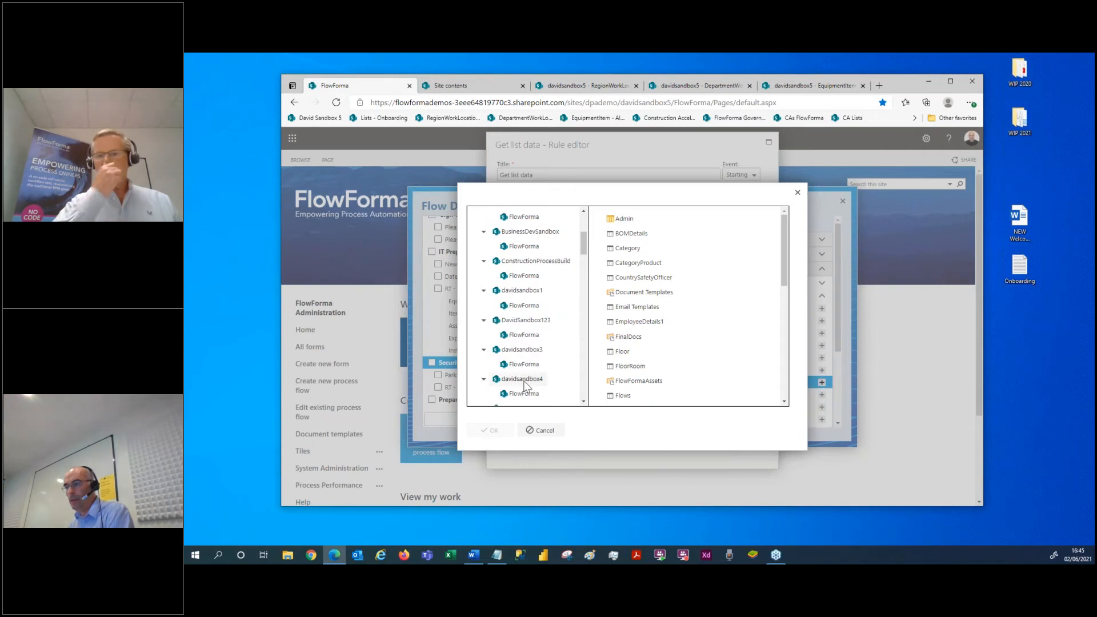
{"action": "left_click", "coordinate": [523, 348]}
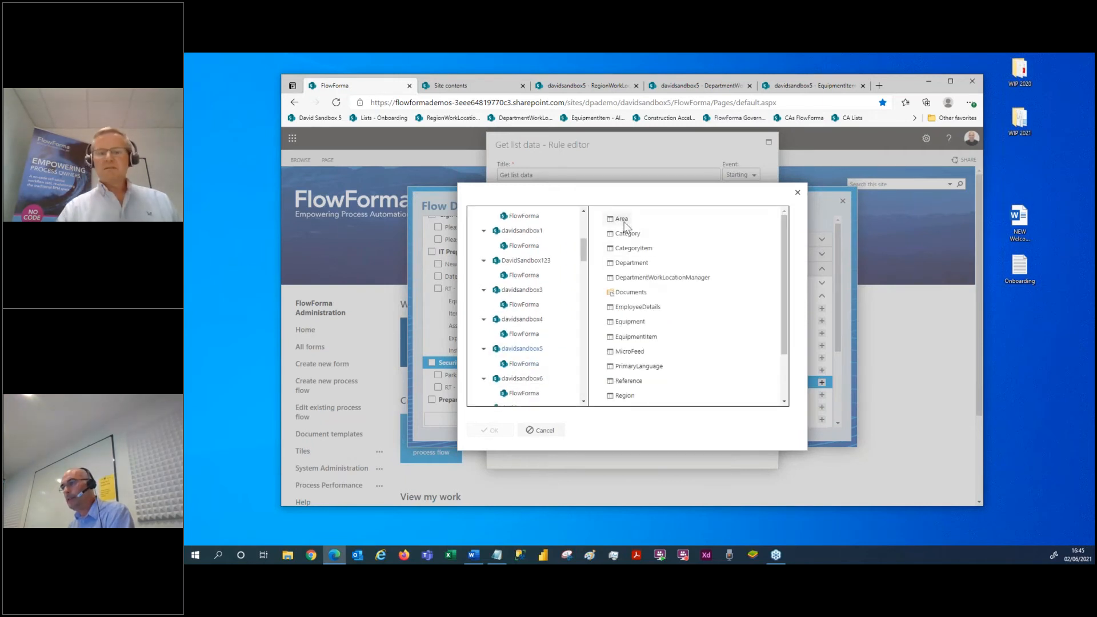
{"action": "left_click", "coordinate": [620, 218]}
{"action": "left_click", "coordinate": [492, 430]}
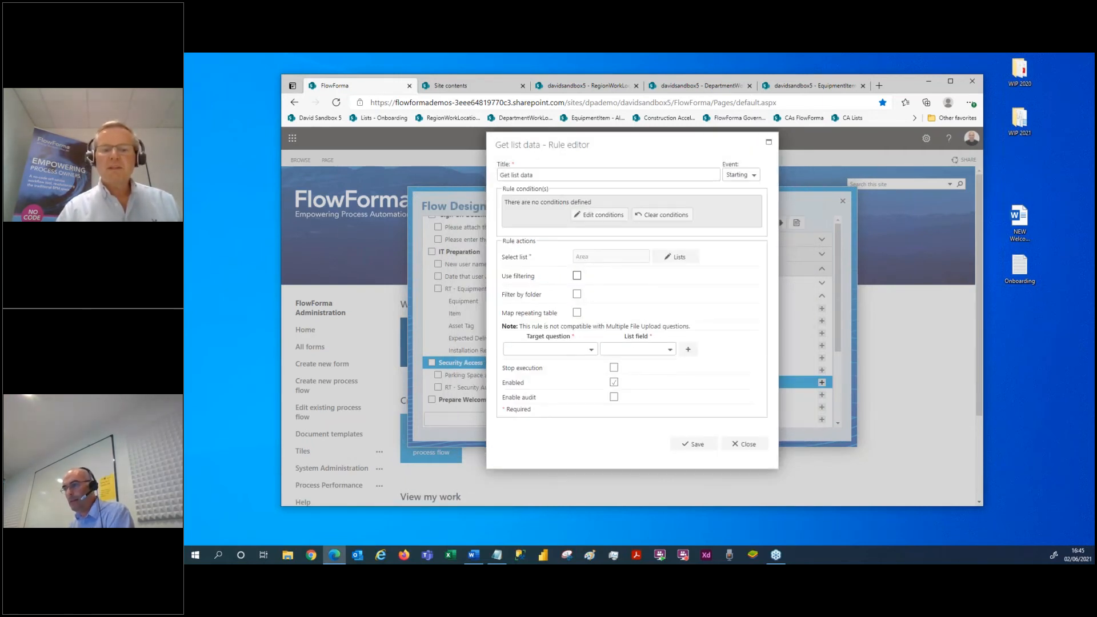
Step: Map the rule to the RT - Security Access table with Overwrite, pairing the Area question with the Area list field, and save it
{"action": "left_click", "coordinate": [577, 313]}
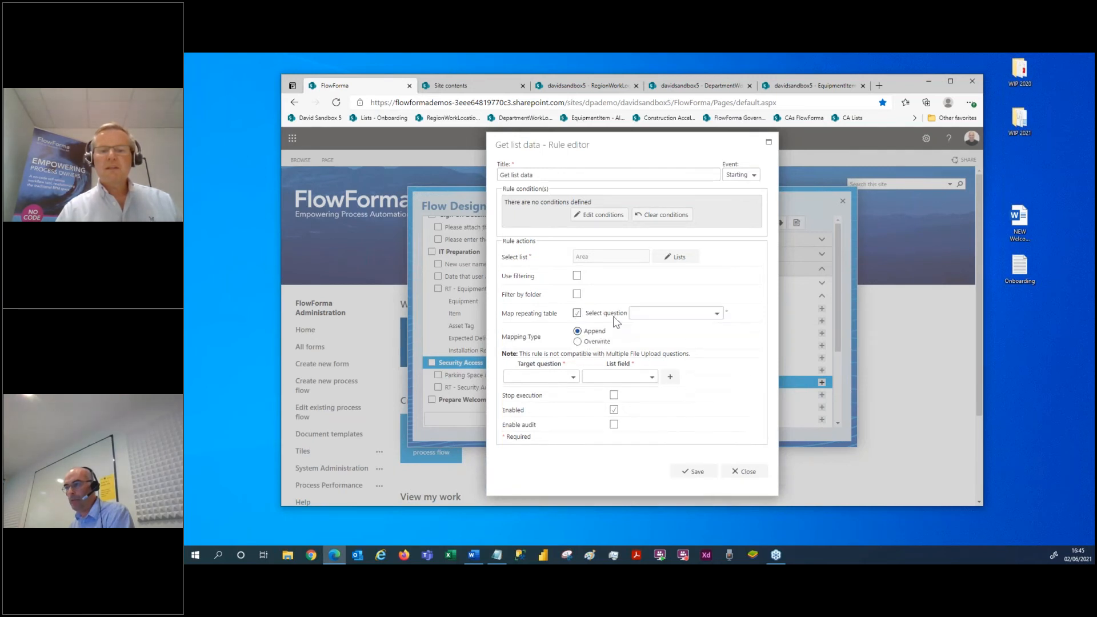
{"action": "left_click", "coordinate": [642, 317]}
{"action": "left_click", "coordinate": [656, 354]}
{"action": "left_click", "coordinate": [577, 341]}
{"action": "left_click", "coordinate": [549, 377]}
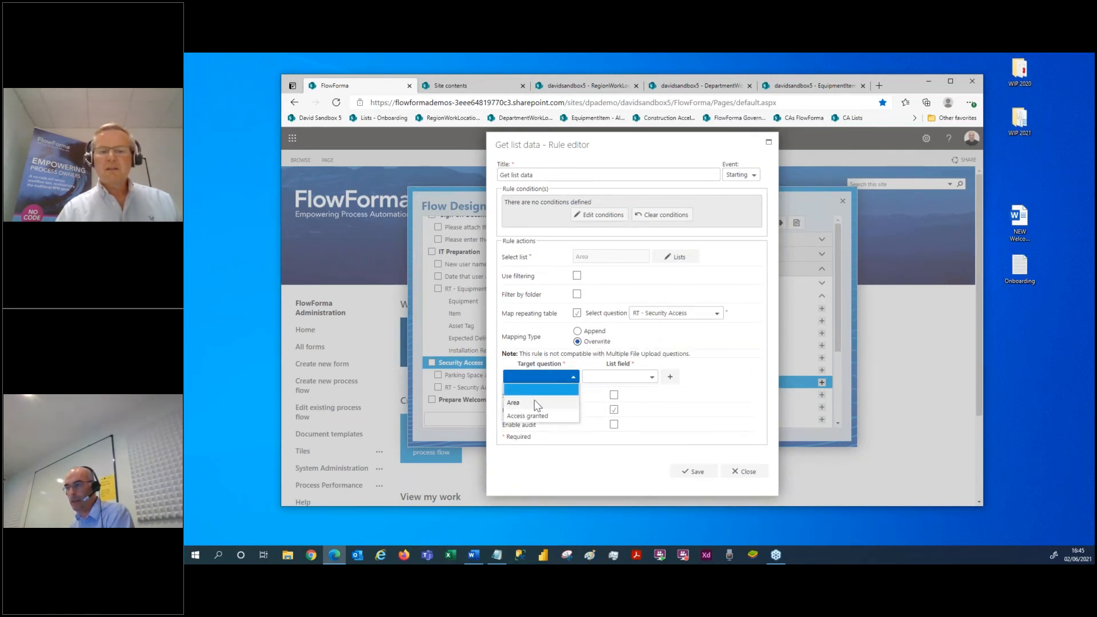
{"action": "left_click", "coordinate": [521, 403]}
{"action": "left_click", "coordinate": [609, 376]}
{"action": "left_click", "coordinate": [607, 398]}
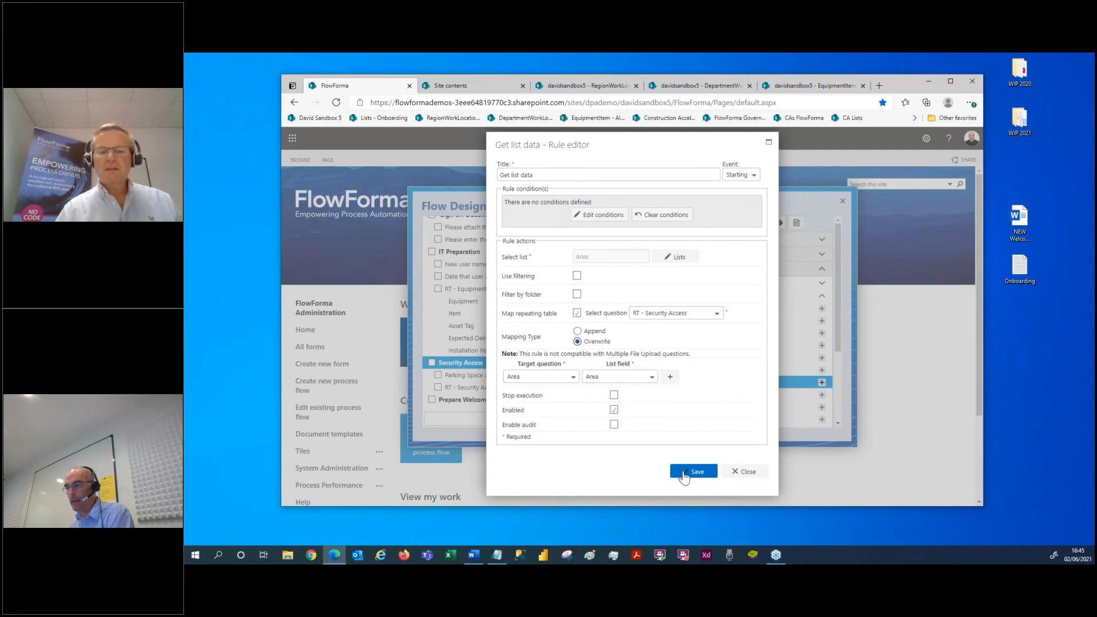
{"action": "left_click", "coordinate": [693, 471]}
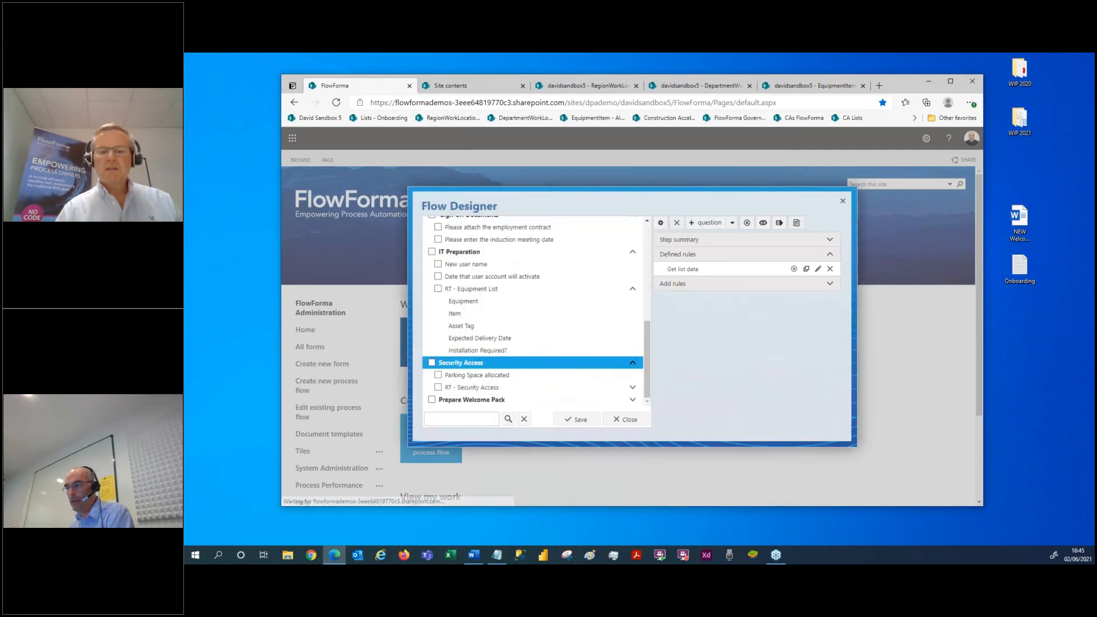
Step: Make the Area sub-question of the RT - Security Access table read-only and save the process flow
{"action": "left_click", "coordinate": [493, 388]}
{"action": "left_click", "coordinate": [480, 375]}
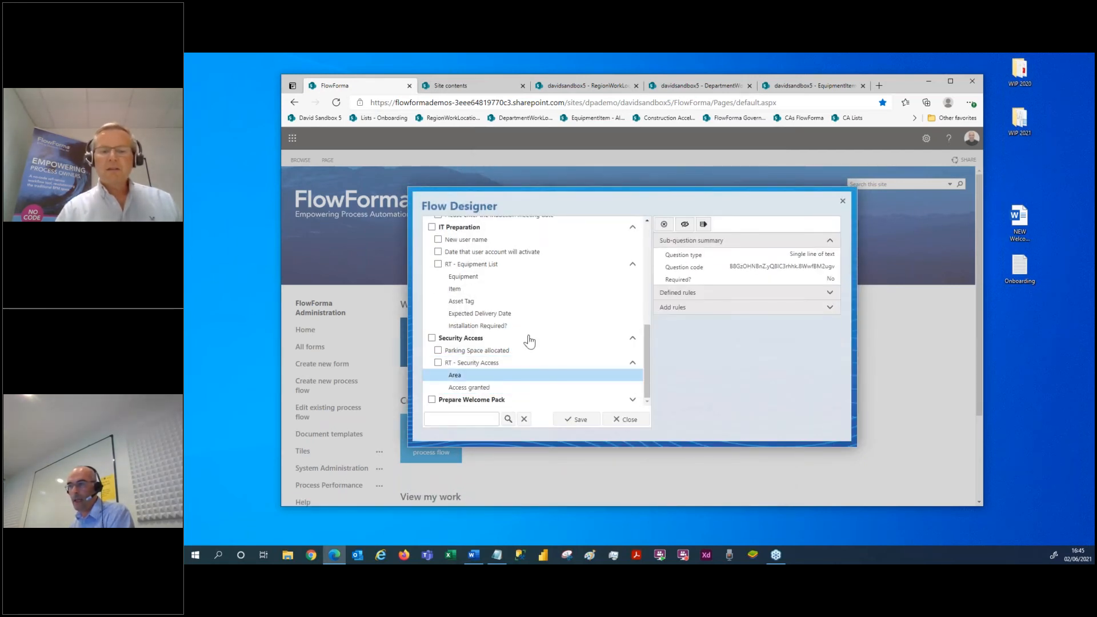
{"action": "left_click", "coordinate": [663, 225]}
{"action": "left_click", "coordinate": [576, 419]}
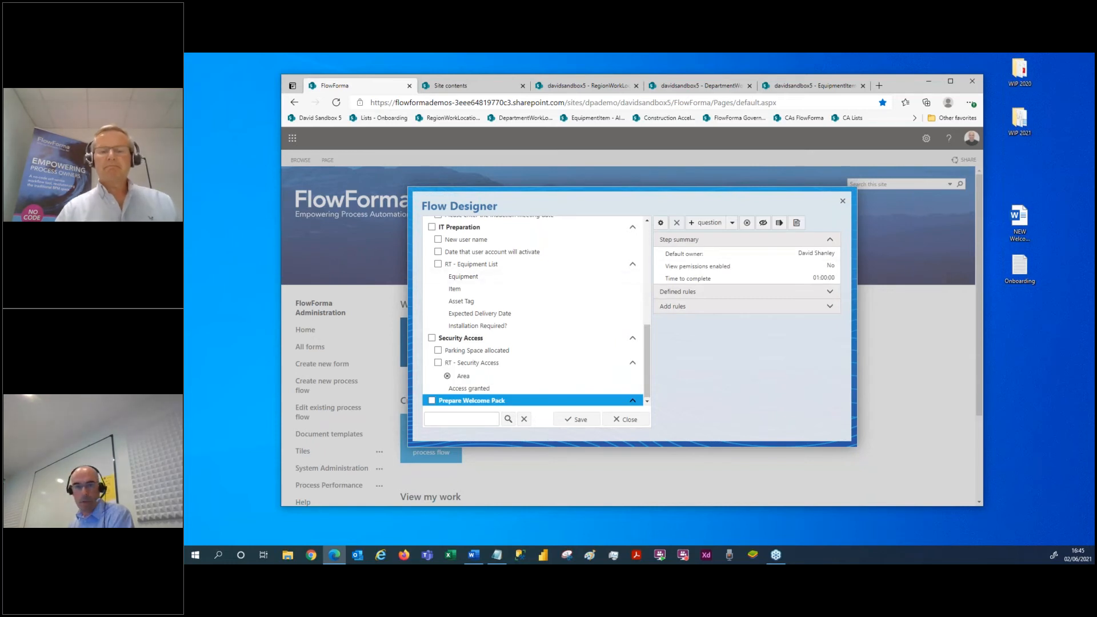
Step: Add a Yes/No question titled "Induction training facilities booked" to the Prepare Welcome Pack step
{"action": "key", "text": "alt+Tab"}
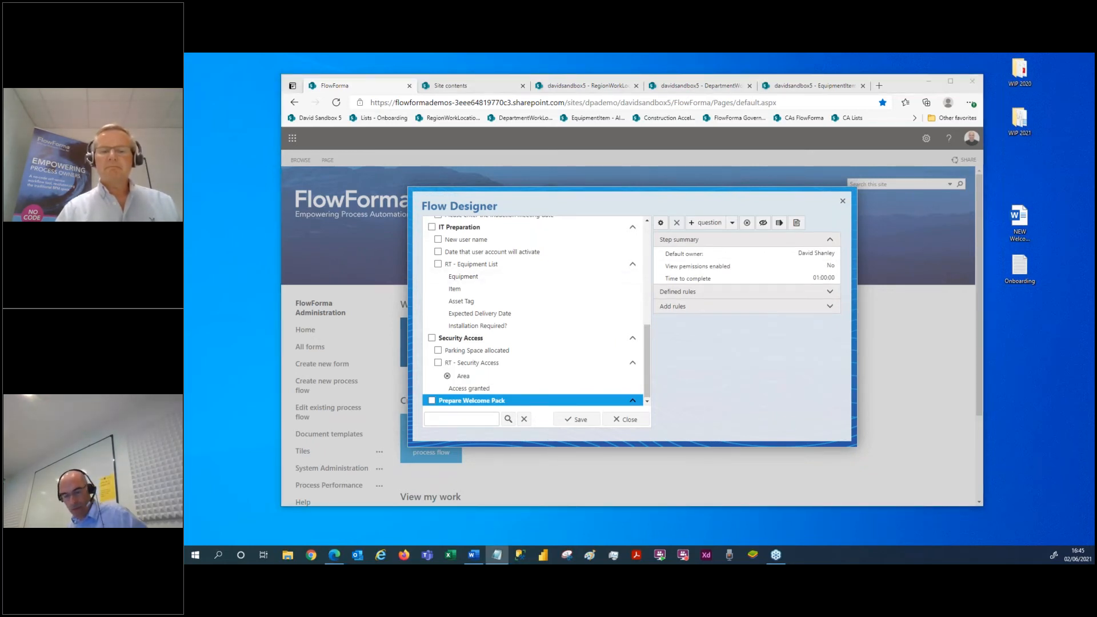
{"action": "left_click", "coordinate": [700, 225]}
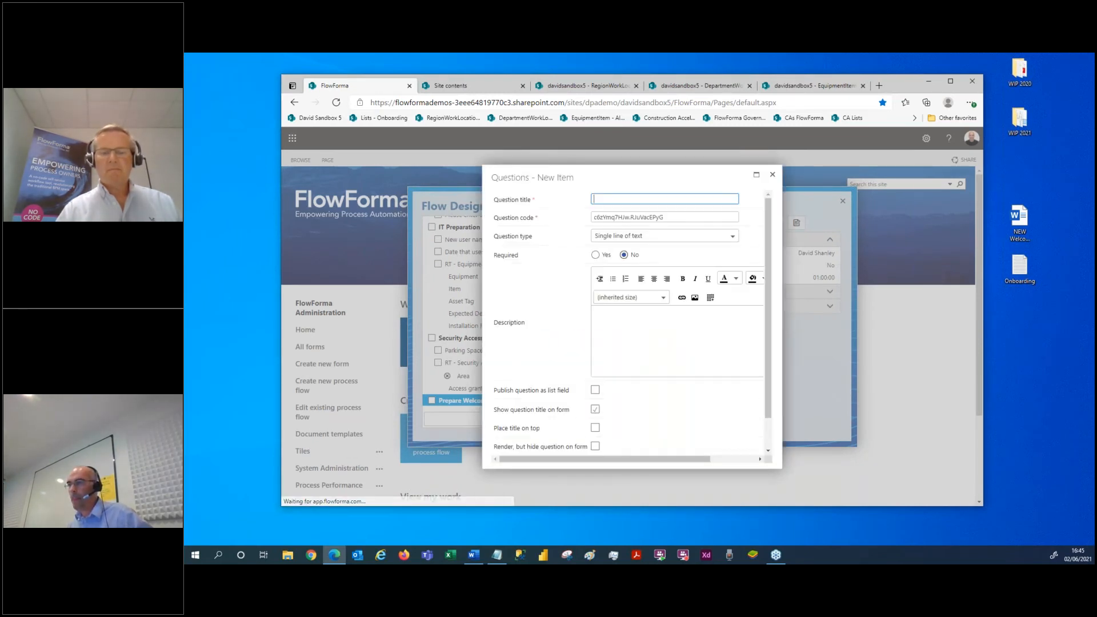
{"action": "type", "text": "Induction training facilities booked"}
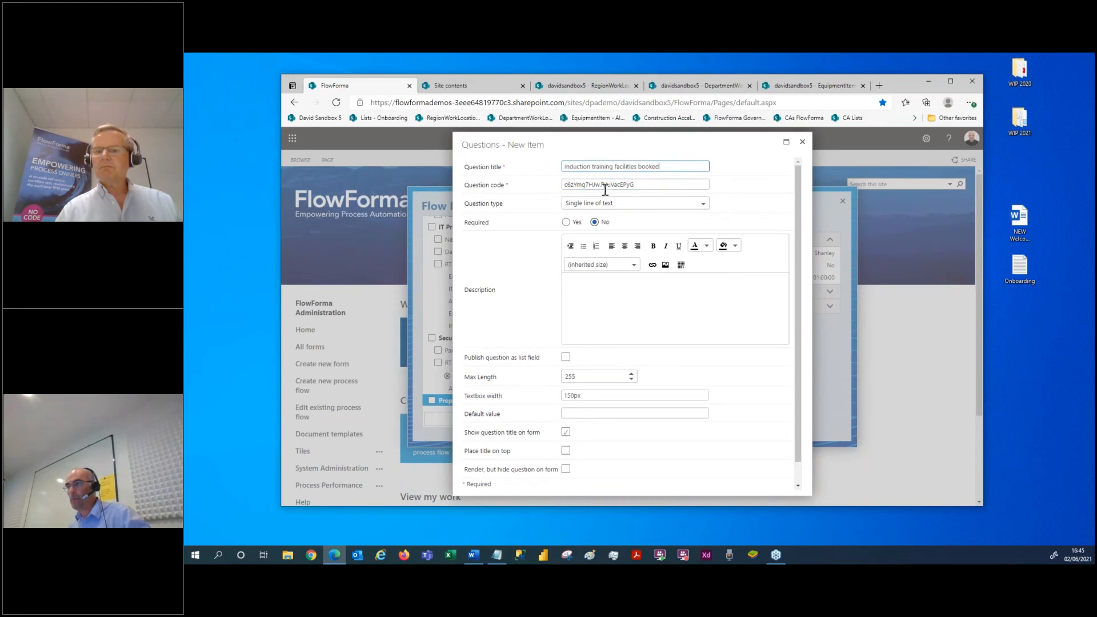
{"action": "left_click", "coordinate": [619, 204]}
{"action": "scroll", "coordinate": [585, 241], "scroll_direction": "down", "scroll_amount": 2}
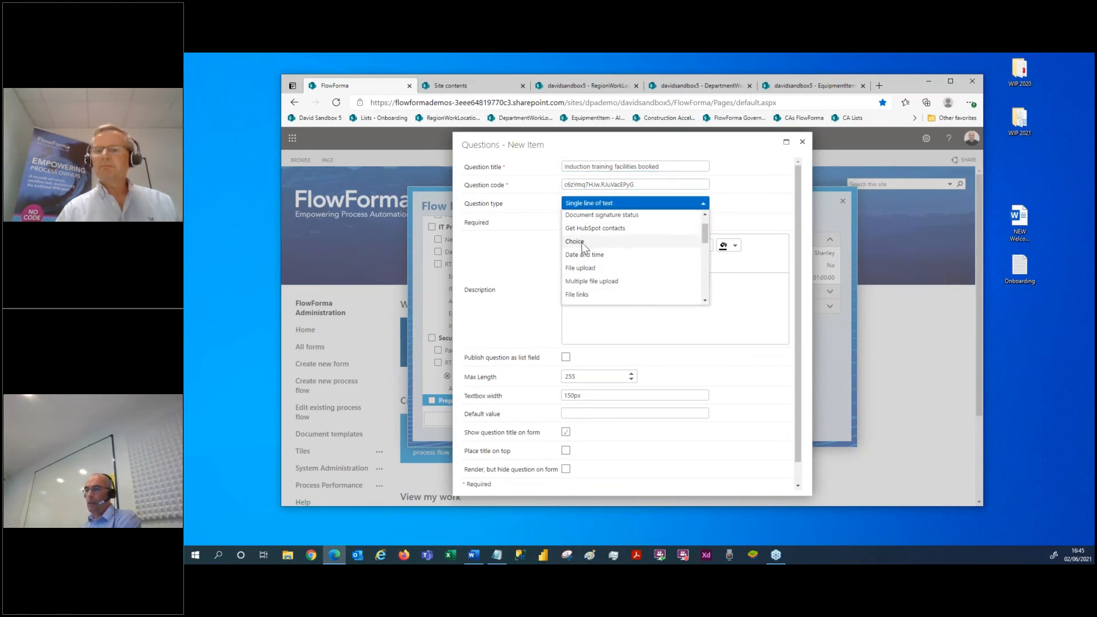
{"action": "scroll", "coordinate": [584, 252], "scroll_direction": "up", "scroll_amount": 5}
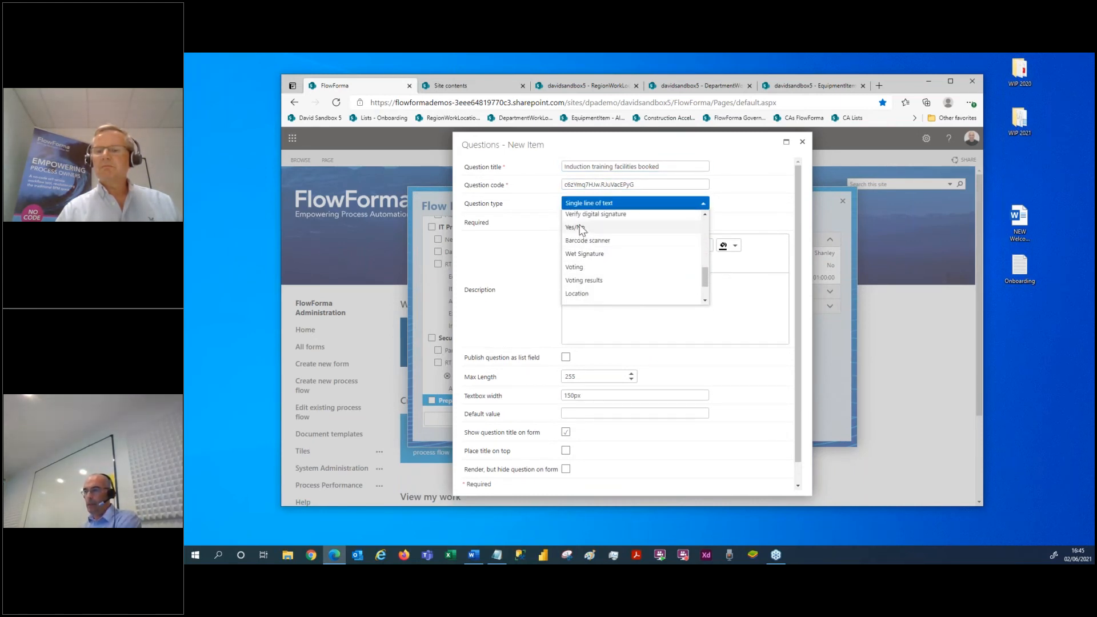
{"action": "left_click", "coordinate": [578, 240]}
{"action": "scroll", "coordinate": [711, 476], "scroll_direction": "down", "scroll_amount": 2}
{"action": "left_click", "coordinate": [712, 479]}
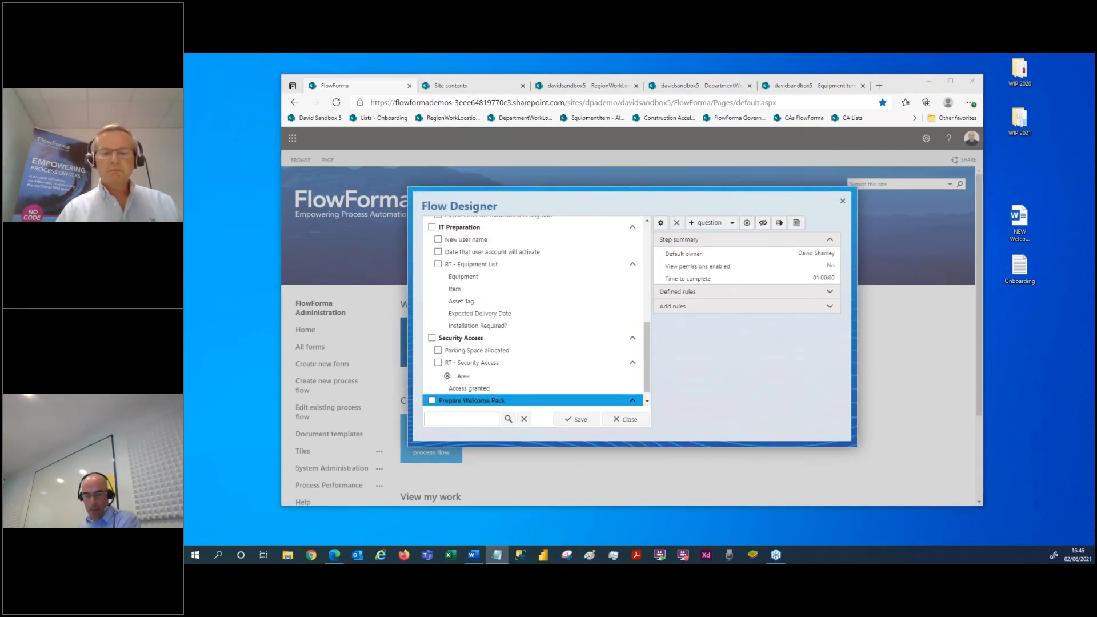
Step: Add a Multiple lines of text question titled "Details of induction training venue" to the Prepare Welcome Pack step
{"action": "left_click", "coordinate": [701, 225]}
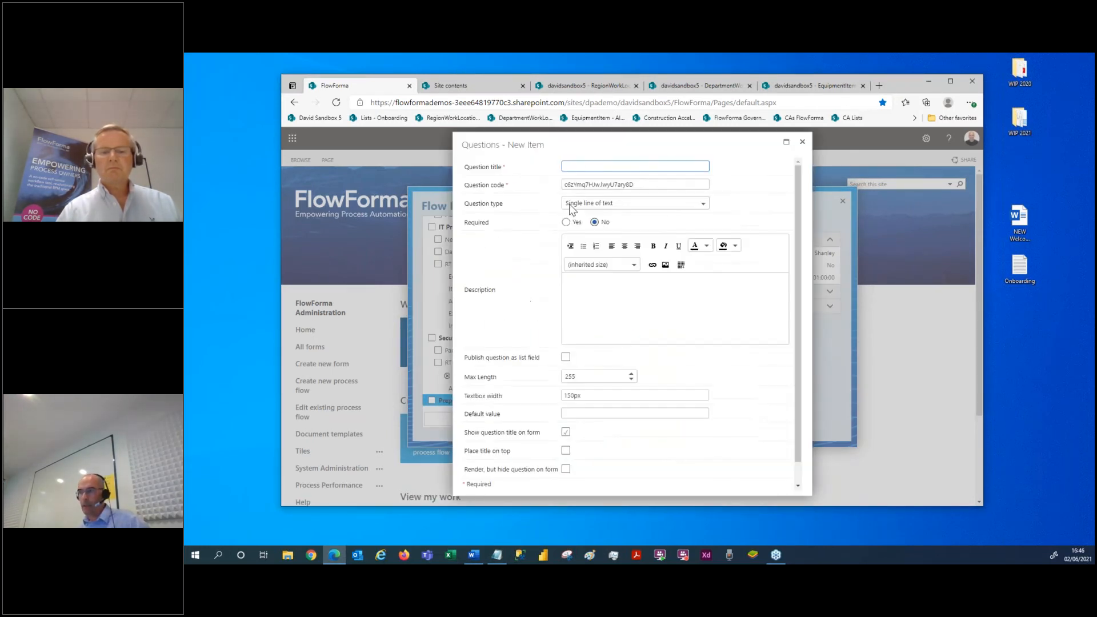
{"action": "type", "text": "Details of induction training venue"}
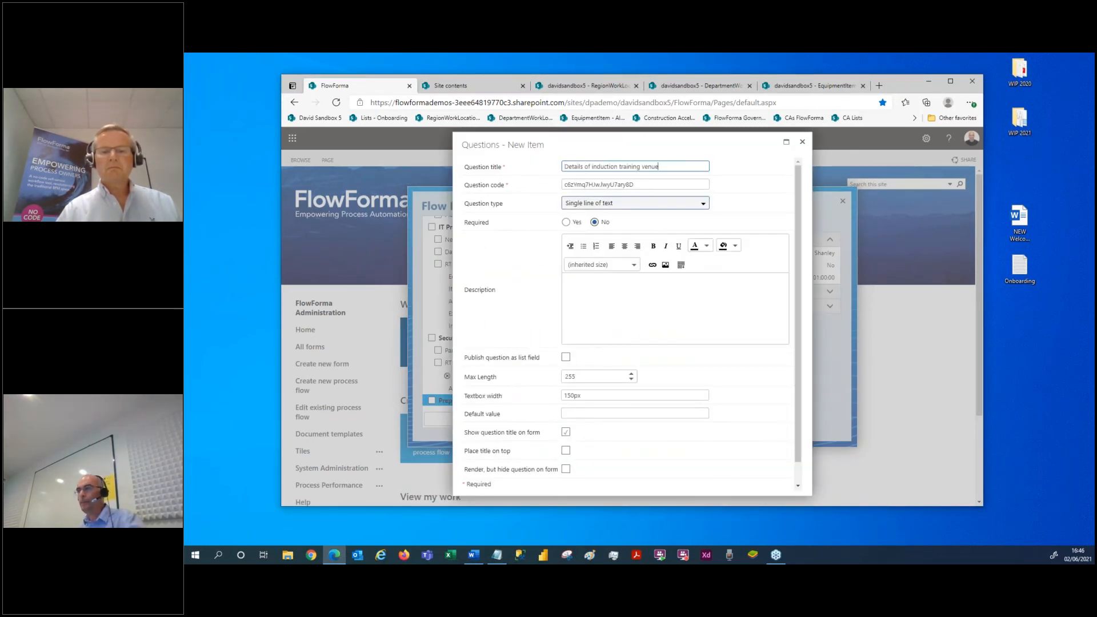
{"action": "left_click", "coordinate": [635, 207]}
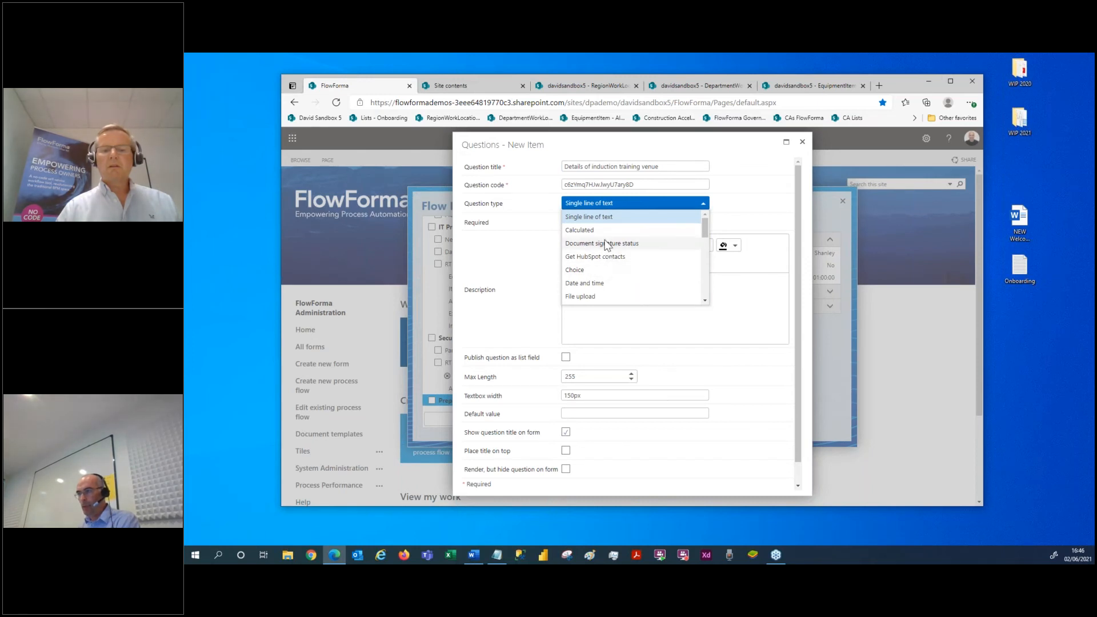
{"action": "scroll", "coordinate": [600, 269], "scroll_direction": "down", "scroll_amount": 4}
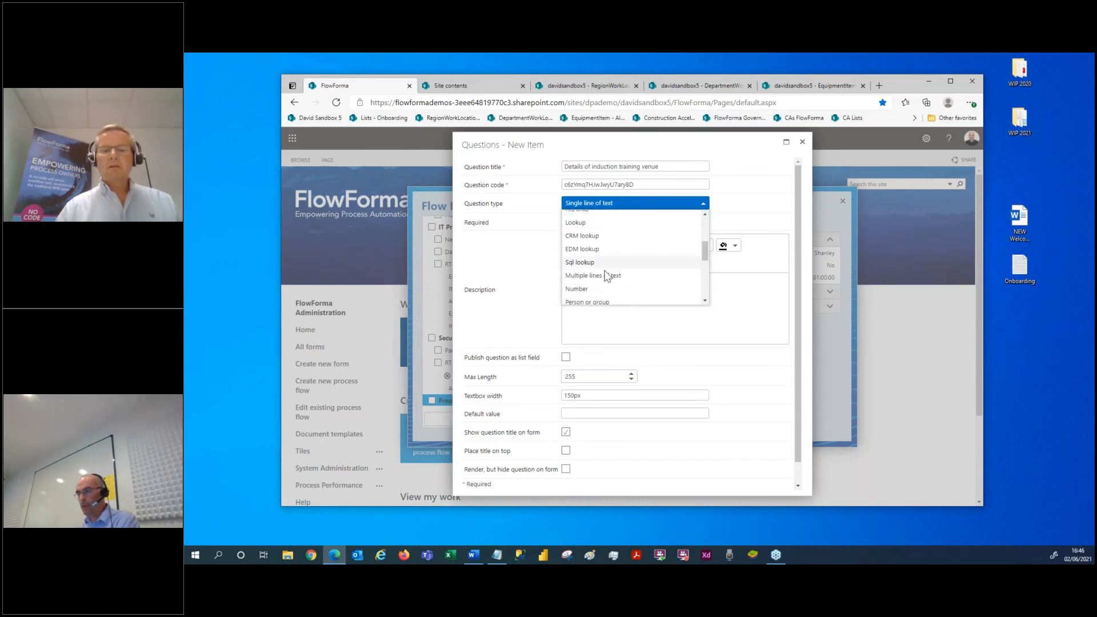
{"action": "left_click", "coordinate": [599, 275]}
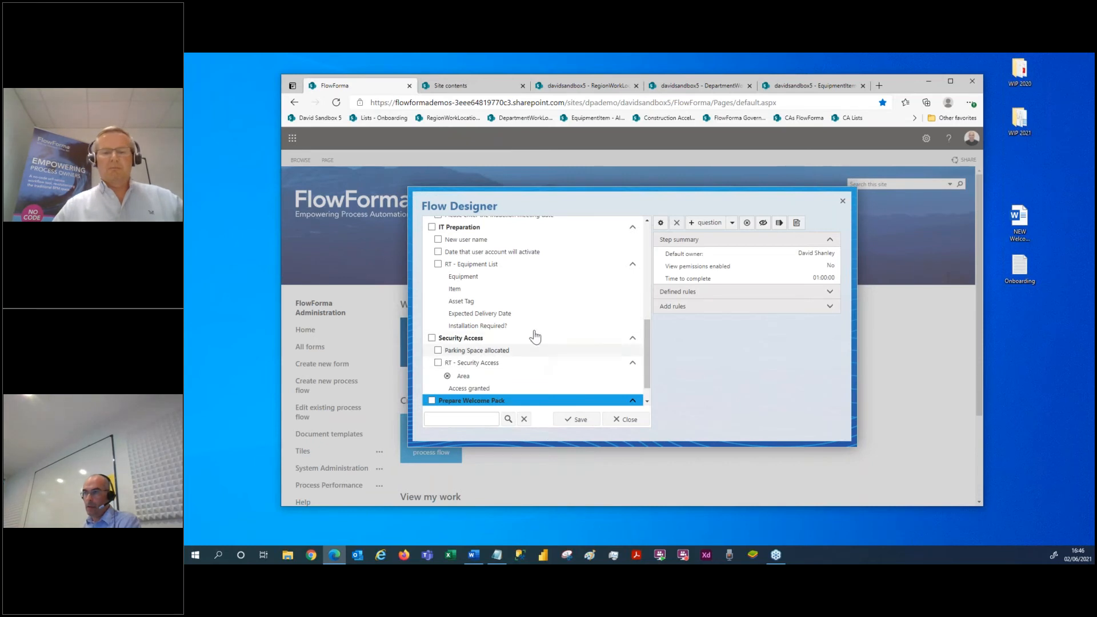
Step: Close the process flow editor and start a new form from the NEW Onboarding process
{"action": "scroll", "coordinate": [533, 335], "scroll_direction": "up", "scroll_amount": 2}
{"action": "left_click", "coordinate": [628, 419]}
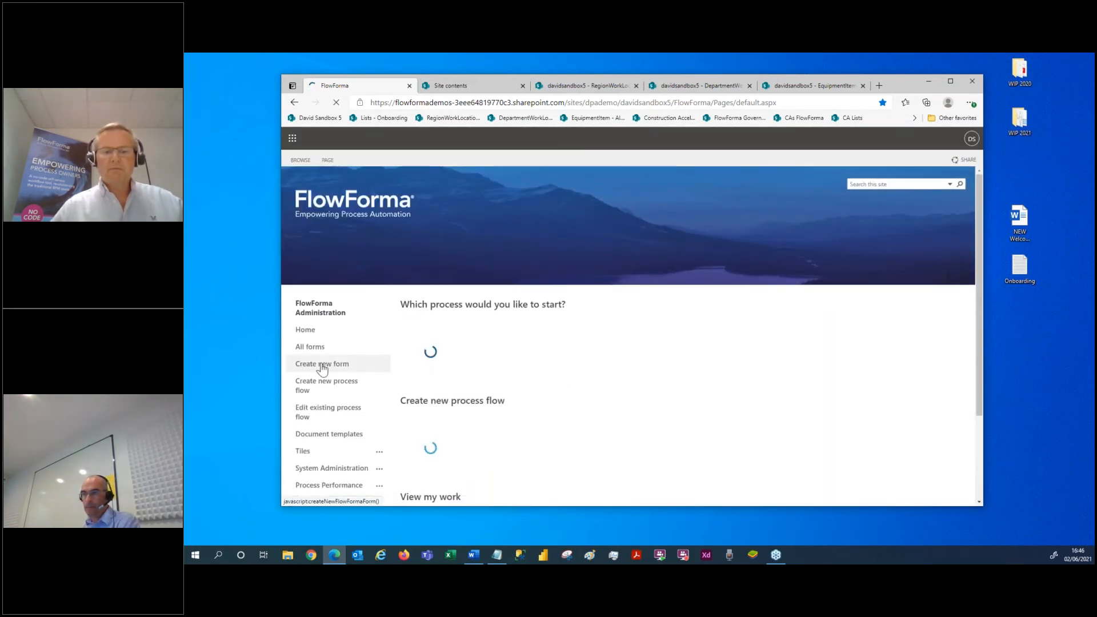
{"action": "left_click", "coordinate": [321, 366]}
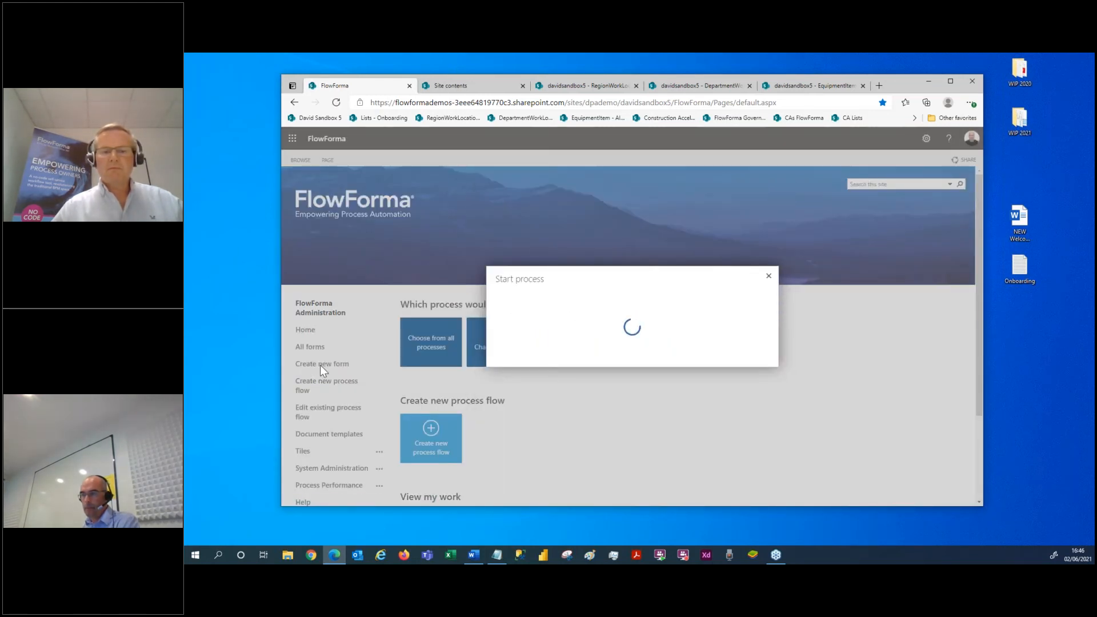
{"action": "scroll", "coordinate": [553, 364], "scroll_direction": "down", "scroll_amount": 1}
{"action": "left_click", "coordinate": [548, 322]}
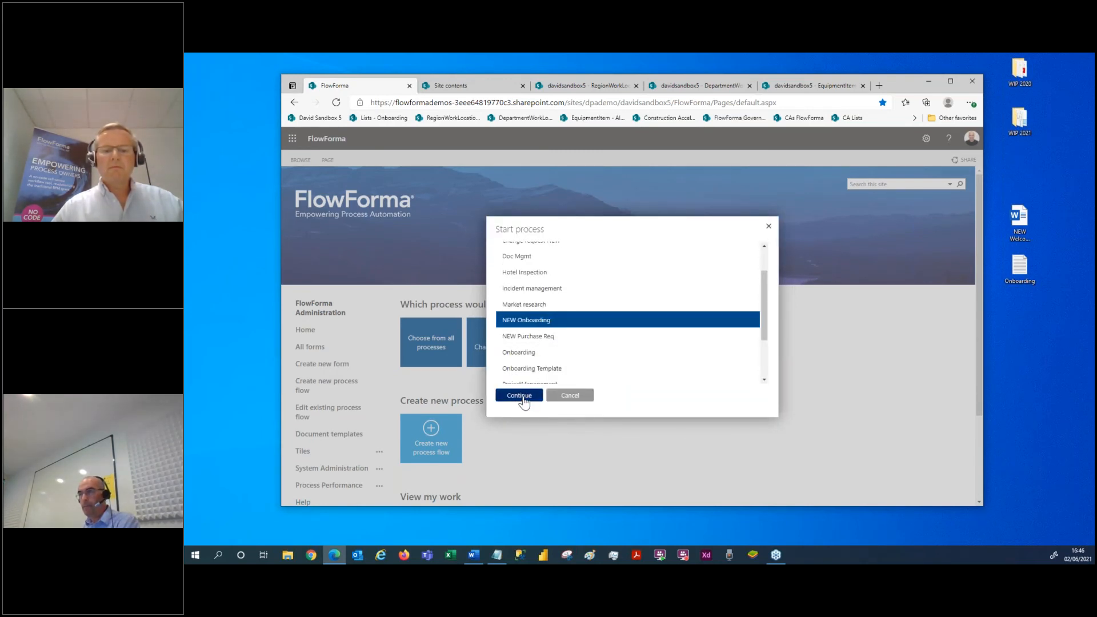
{"action": "left_click", "coordinate": [519, 396]}
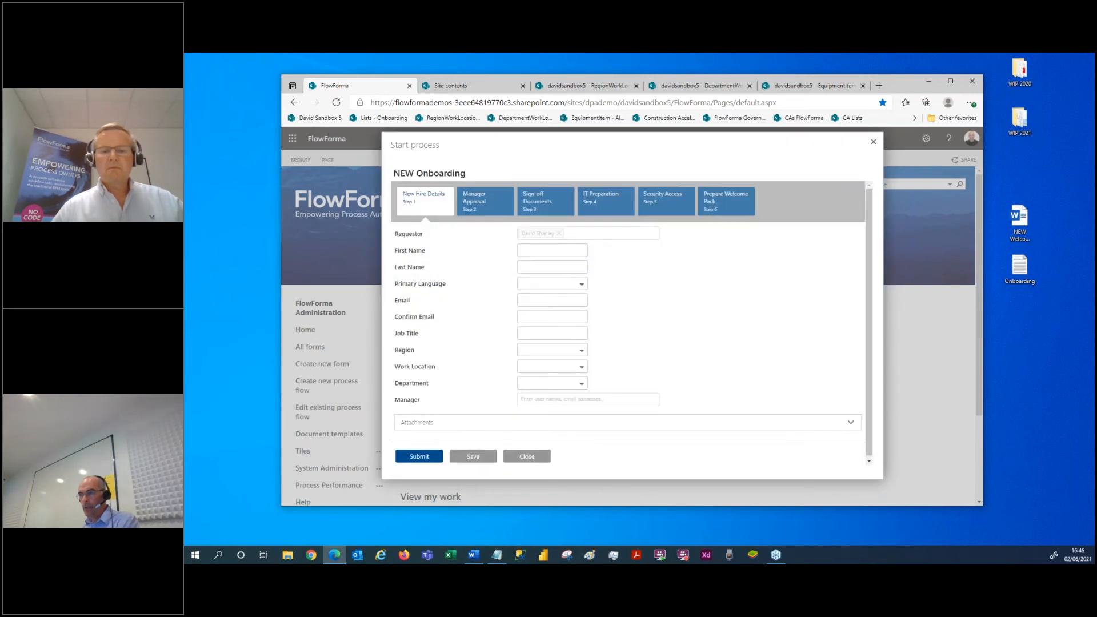
Step: Set Region to EMEA, Work Location to Dublin and Department to HR, and submit the New Hire Details step
{"action": "left_click", "coordinate": [558, 350]}
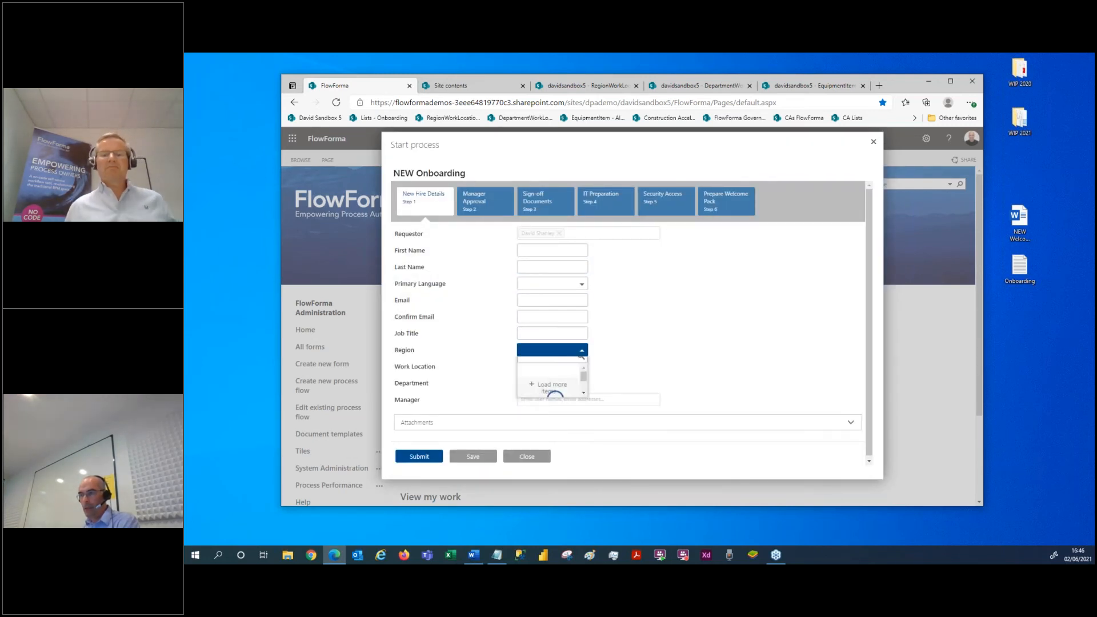
{"action": "left_click", "coordinate": [557, 401]}
{"action": "left_click", "coordinate": [554, 367]}
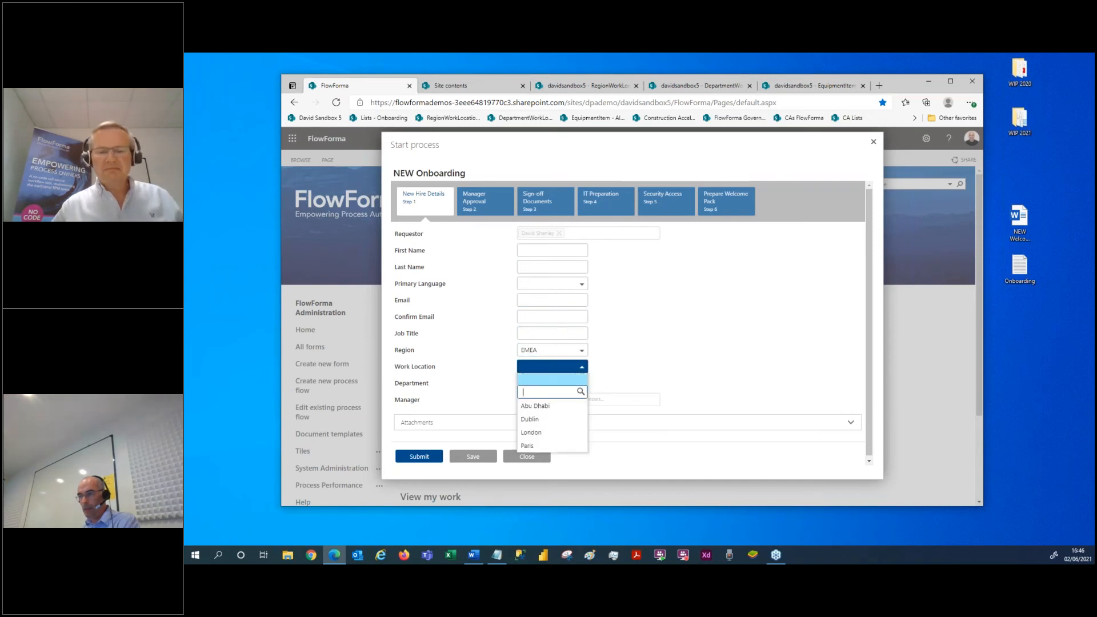
{"action": "left_click", "coordinate": [529, 419]}
{"action": "left_click", "coordinate": [557, 383]}
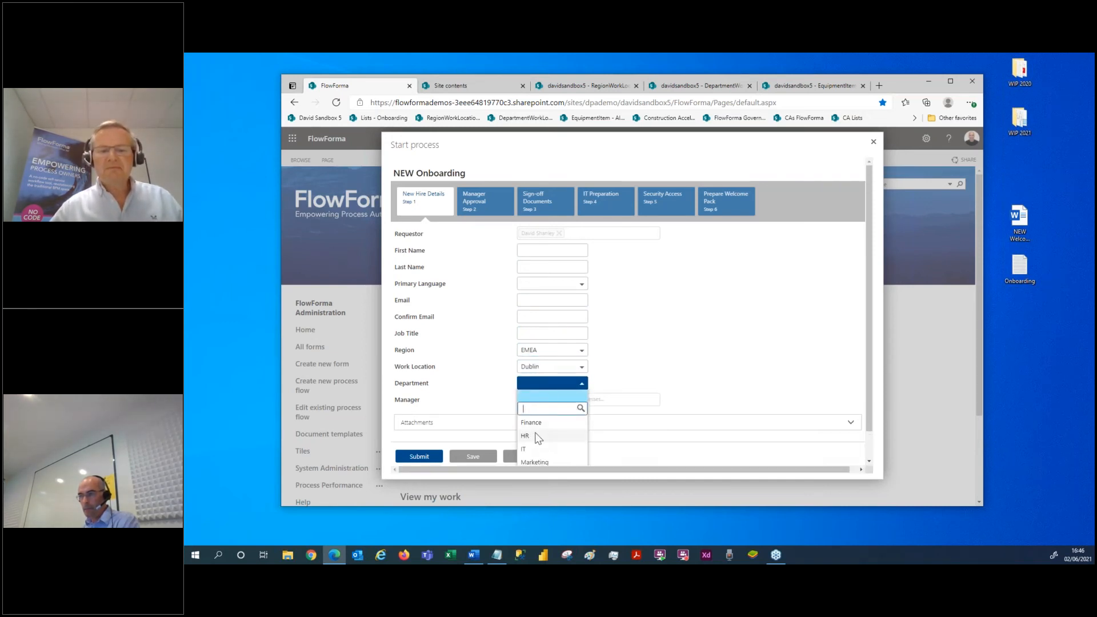
{"action": "left_click", "coordinate": [526, 436]}
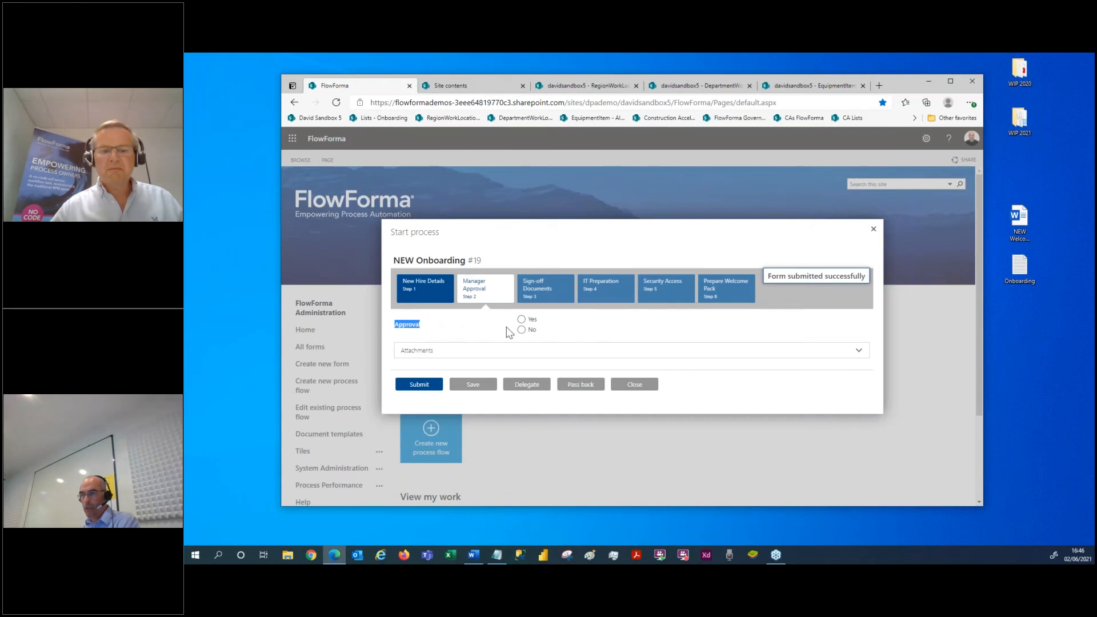
Step: Reject the Manager Approval step with the comment "no", and resubmit the returned New Hire Details step
{"action": "left_click", "coordinate": [521, 329]}
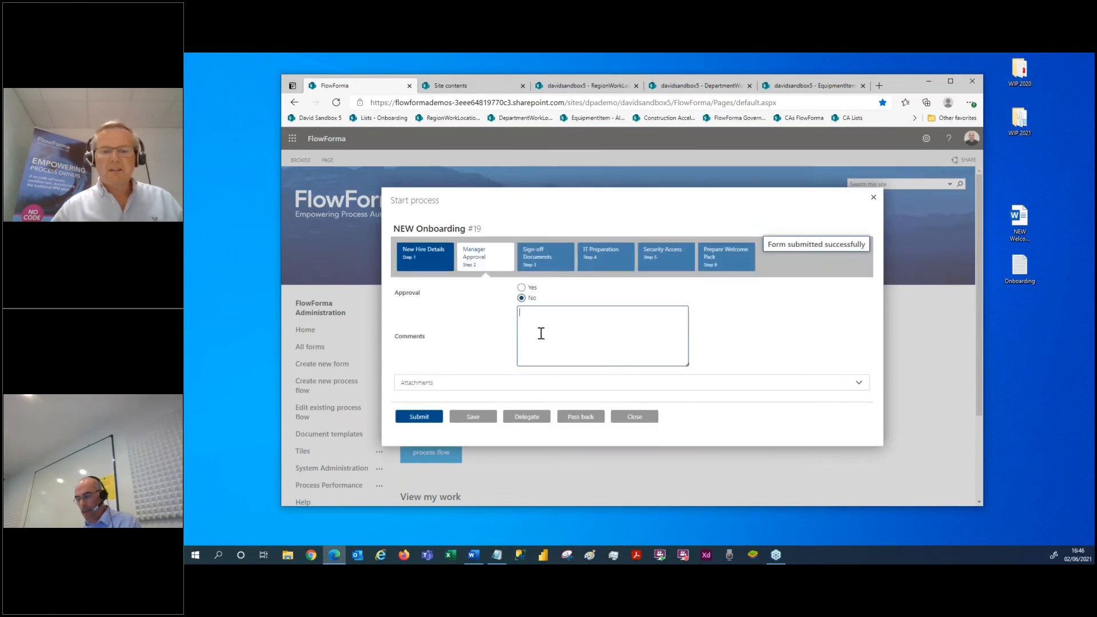
{"action": "left_click", "coordinate": [416, 418]}
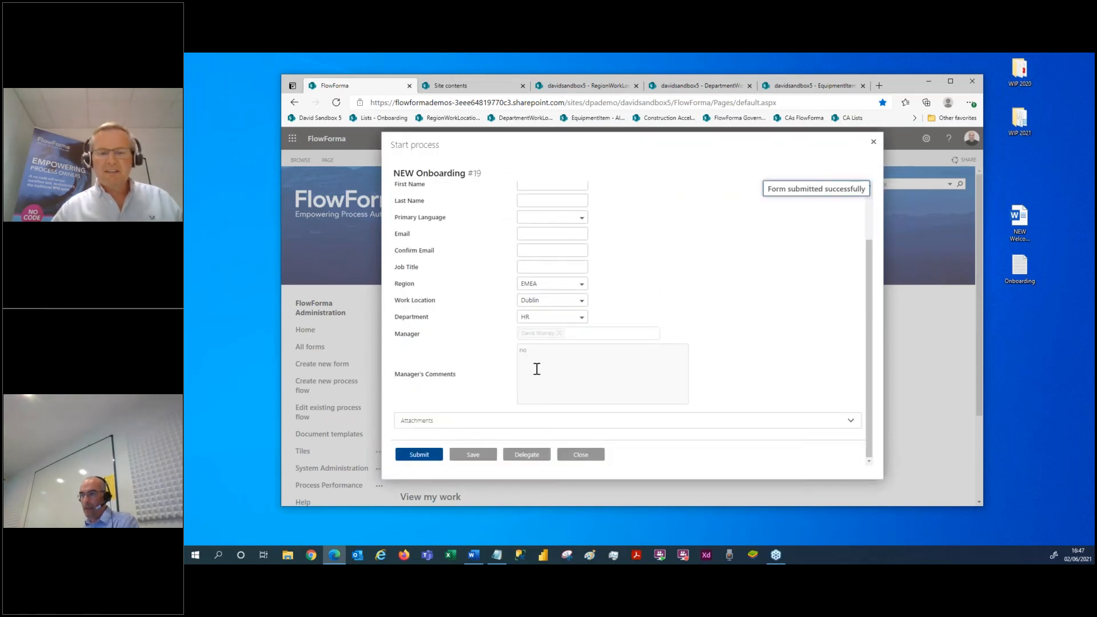
{"action": "left_click", "coordinate": [419, 454]}
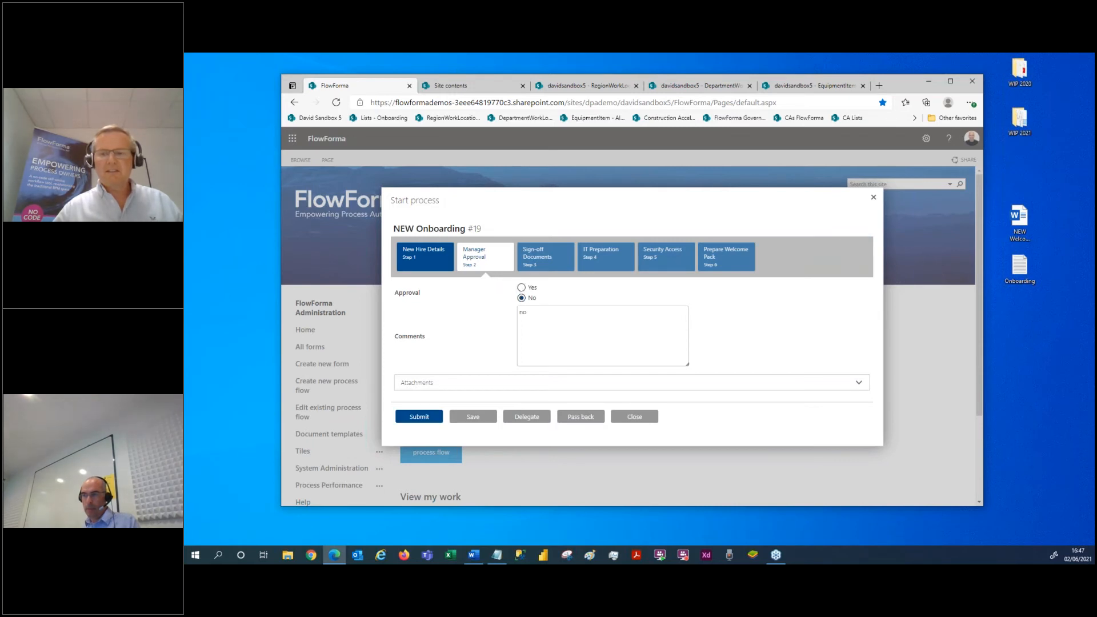
Step: Approve the Manager Approval step with Yes and submit the Sign-off Documents step without a contract or meeting date
{"action": "left_click", "coordinate": [520, 287]}
{"action": "left_click", "coordinate": [418, 384]}
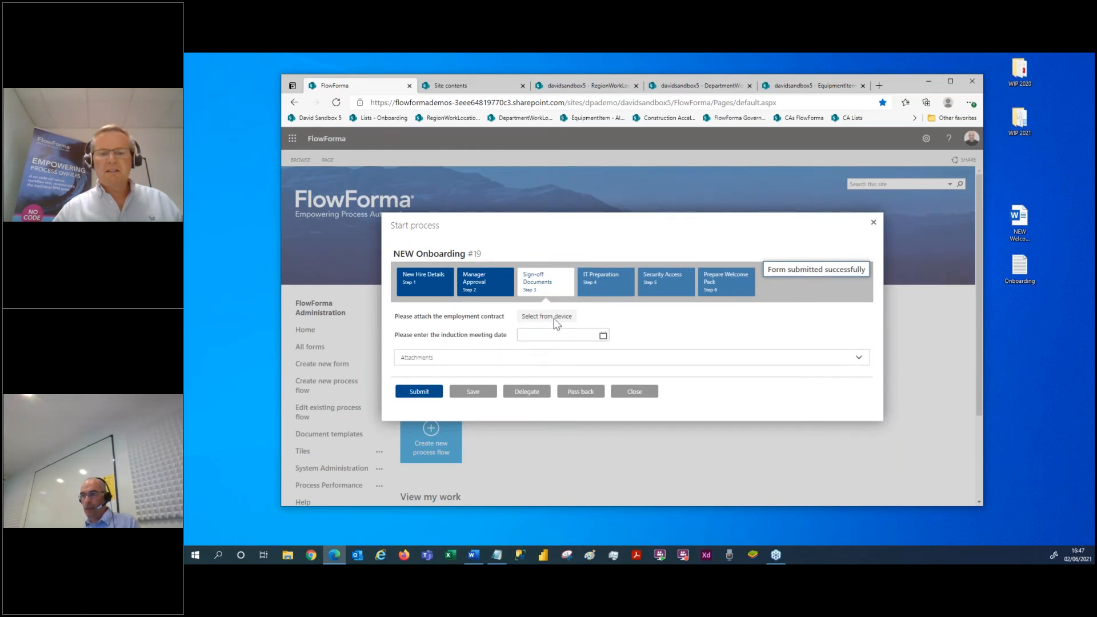
{"action": "left_click", "coordinate": [422, 392]}
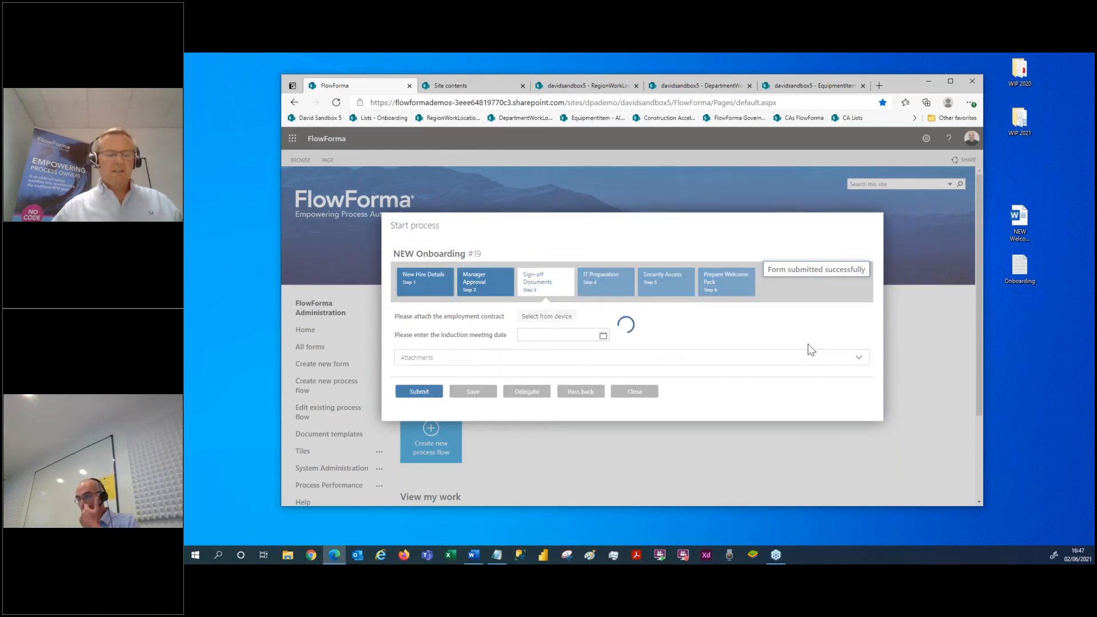
Step: Fill the first IT Preparation equipment row with Computer Accessories and the item Headset
{"action": "left_click", "coordinate": [463, 339]}
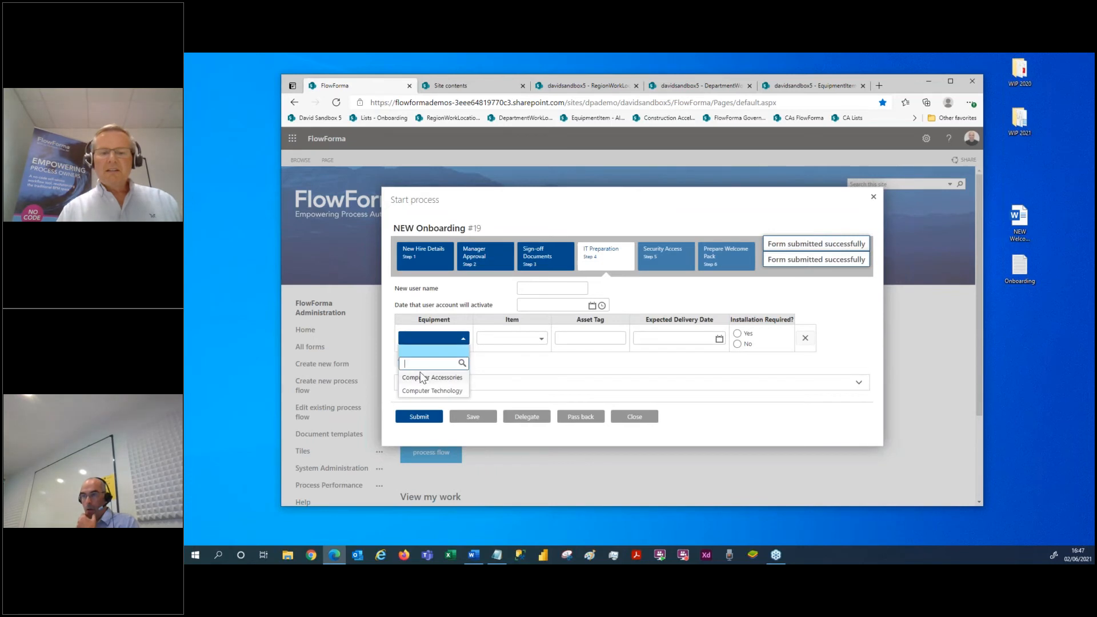
{"action": "left_click", "coordinate": [423, 378]}
{"action": "left_click", "coordinate": [540, 339]}
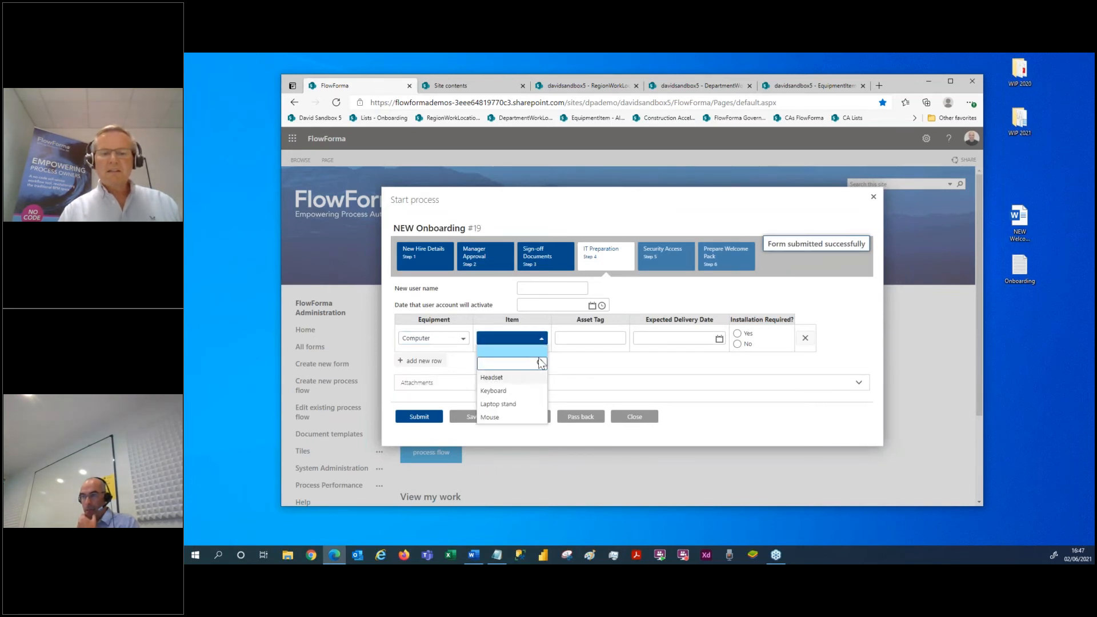
{"action": "left_click", "coordinate": [503, 388]}
Step: Add a second equipment row with Computer Technology and the item Mobile Phone, and submit the IT Preparation step
{"action": "left_click", "coordinate": [426, 362]}
{"action": "left_click", "coordinate": [456, 365]}
{"action": "left_click", "coordinate": [440, 419]}
{"action": "left_click", "coordinate": [531, 368]}
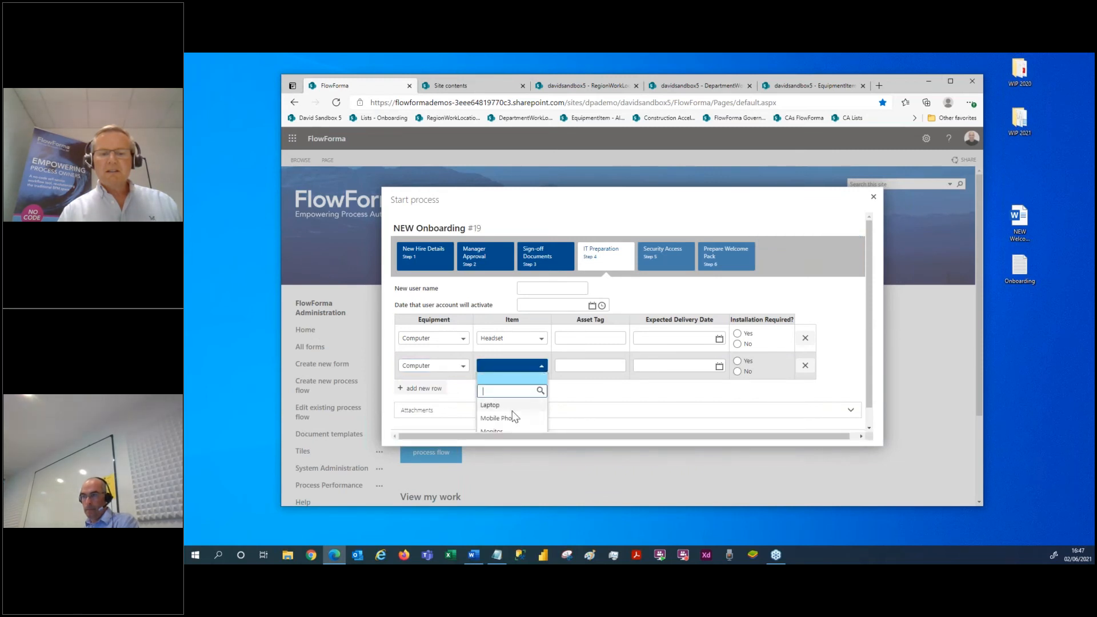
{"action": "left_click", "coordinate": [498, 418]}
{"action": "scroll", "coordinate": [445, 423], "scroll_direction": "down", "scroll_amount": 1}
{"action": "left_click", "coordinate": [440, 431]}
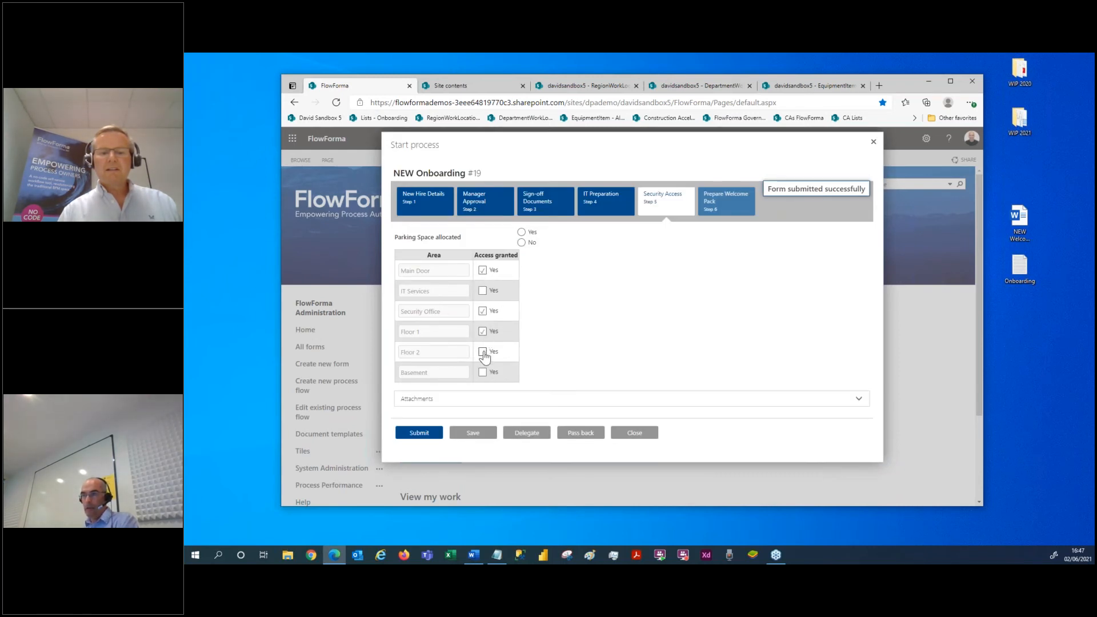
Step: Grant access to areas including Main Door, Security Office and Floor 1, allocate parking, submit Security Access and close the form
{"action": "left_click", "coordinate": [521, 232]}
{"action": "left_click", "coordinate": [422, 434]}
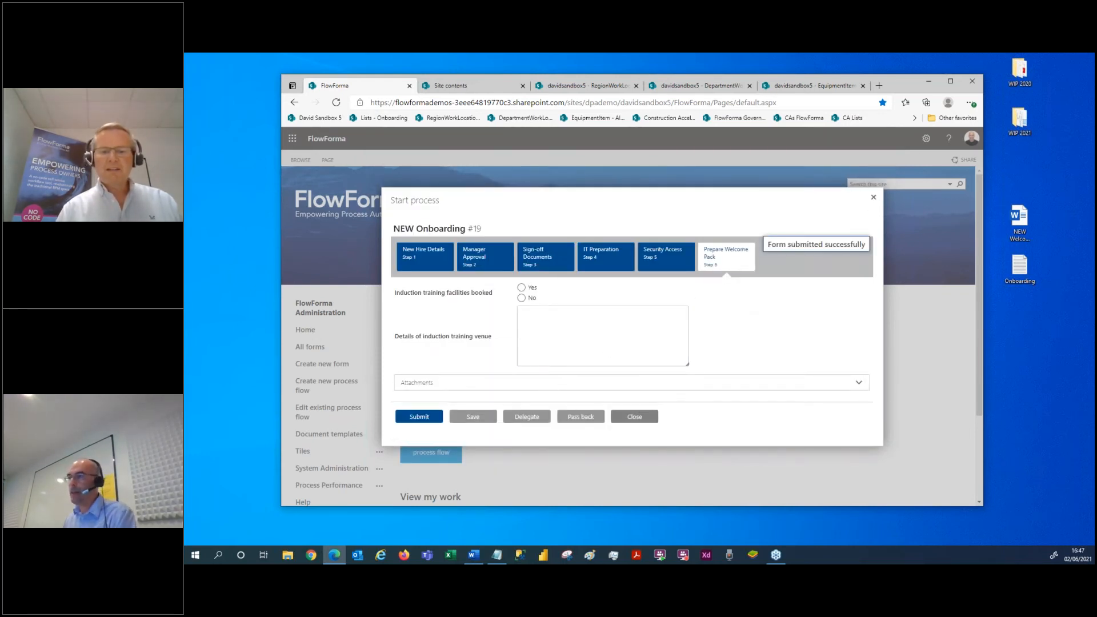
{"action": "left_click", "coordinate": [635, 416]}
Step: Open the NEW Onboarding process flow from the existing flows for editing
{"action": "scroll", "coordinate": [371, 342], "scroll_direction": "down", "scroll_amount": 2}
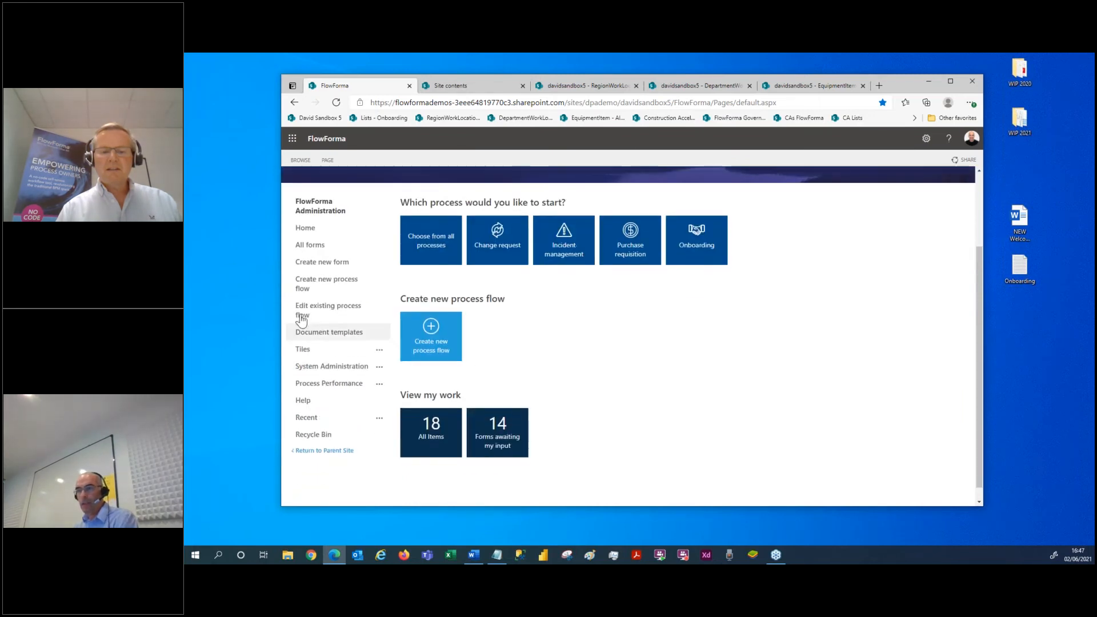
{"action": "left_click", "coordinate": [368, 311]}
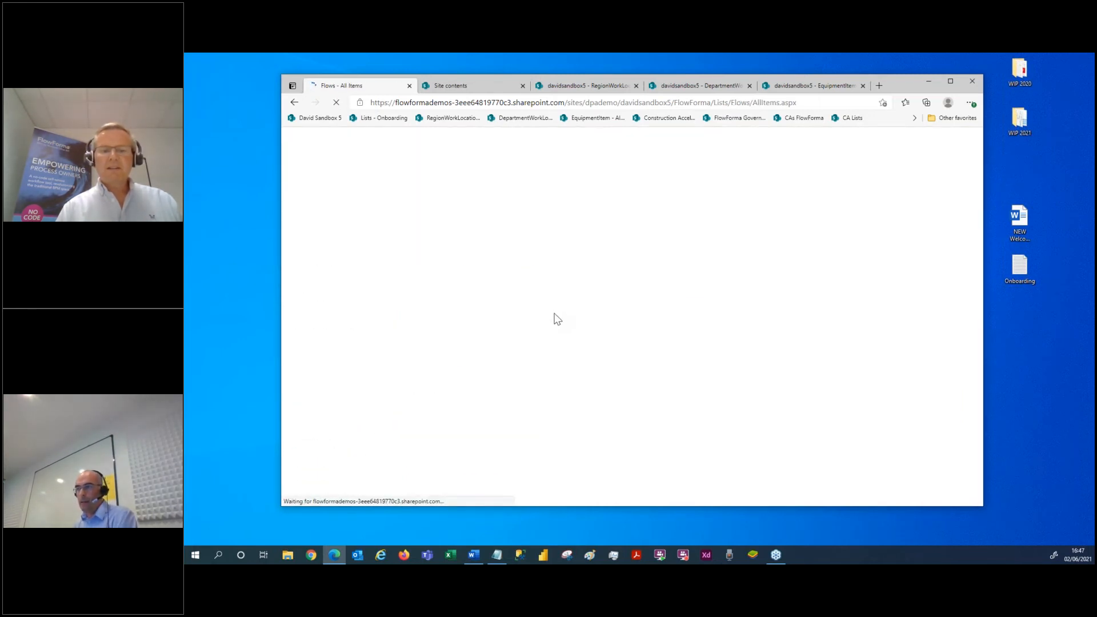
{"action": "scroll", "coordinate": [494, 412], "scroll_direction": "down", "scroll_amount": 2}
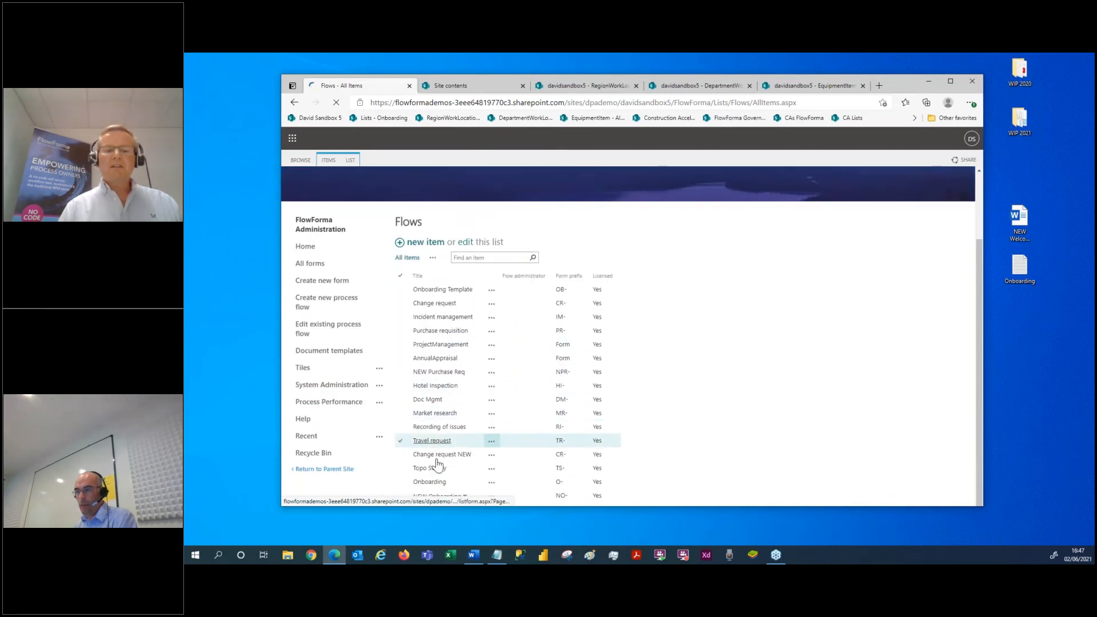
{"action": "left_click", "coordinate": [448, 498]}
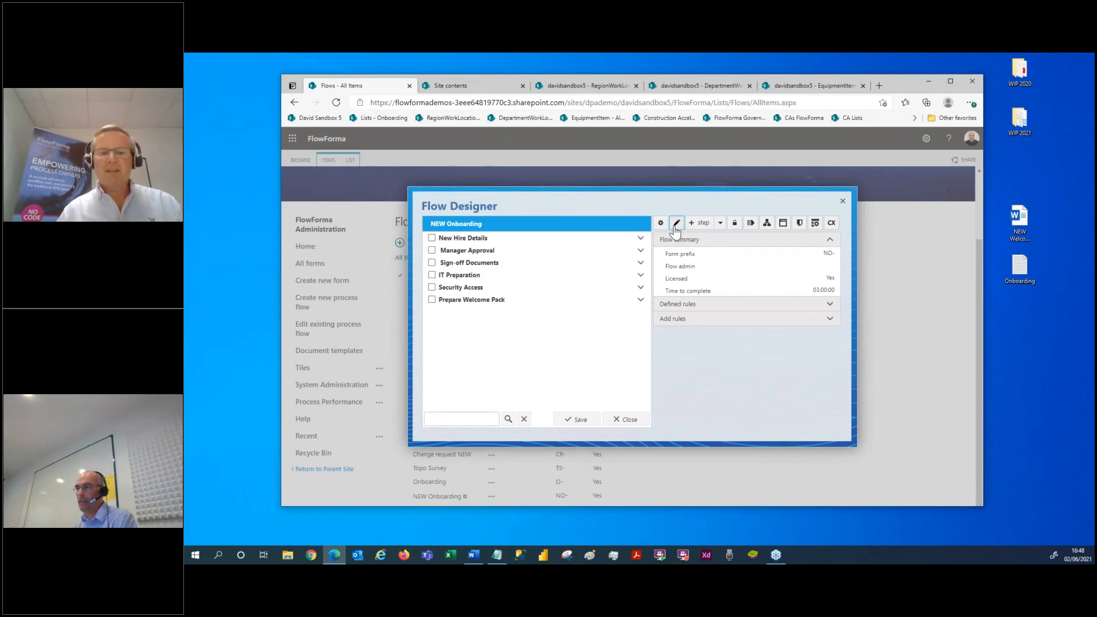
Step: Add a parallel group titled OB to the NEW Onboarding flow and save it
{"action": "left_click", "coordinate": [720, 223]}
{"action": "left_click", "coordinate": [723, 274]}
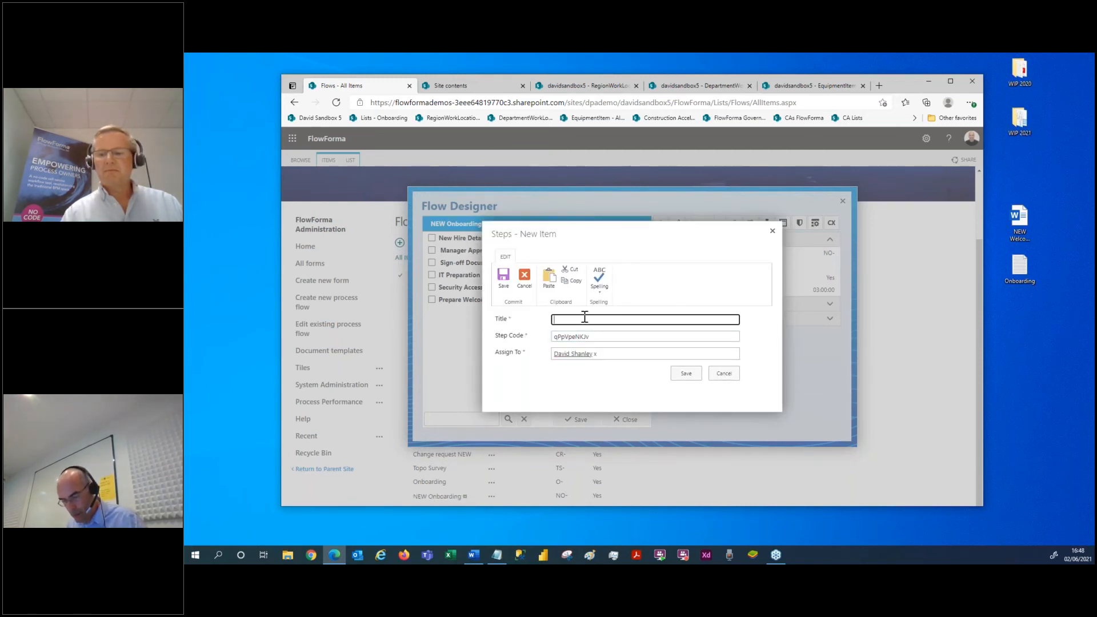
{"action": "left_click", "coordinate": [685, 374]}
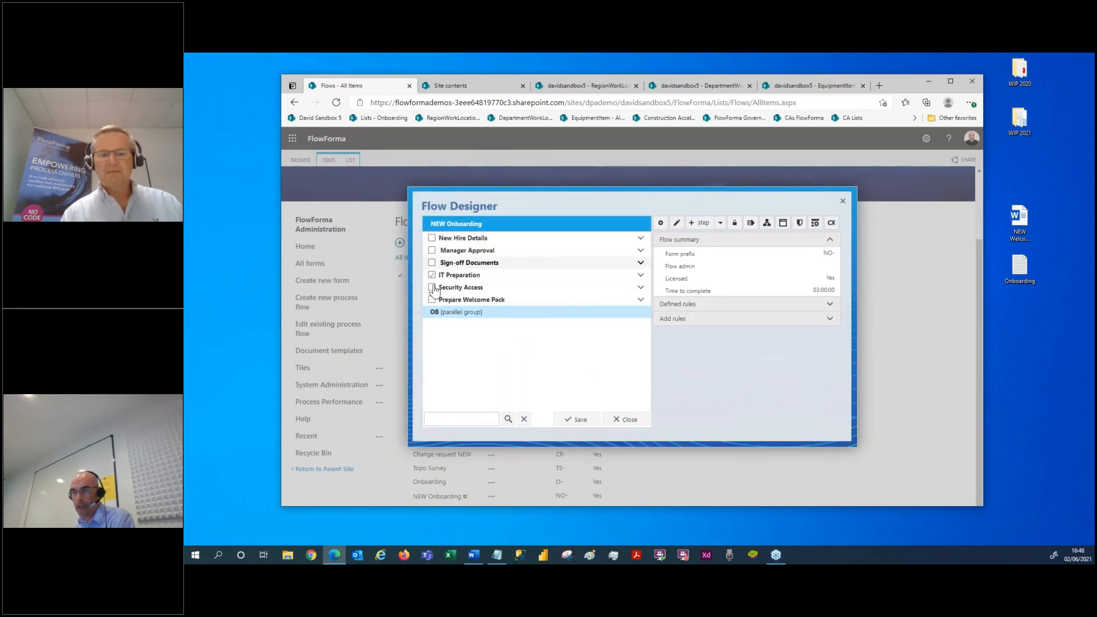
Step: Move Sign-off Documents, IT Preparation and Security Access into the OB parallel group, save the flow and close the designer
{"action": "left_click", "coordinate": [455, 312]}
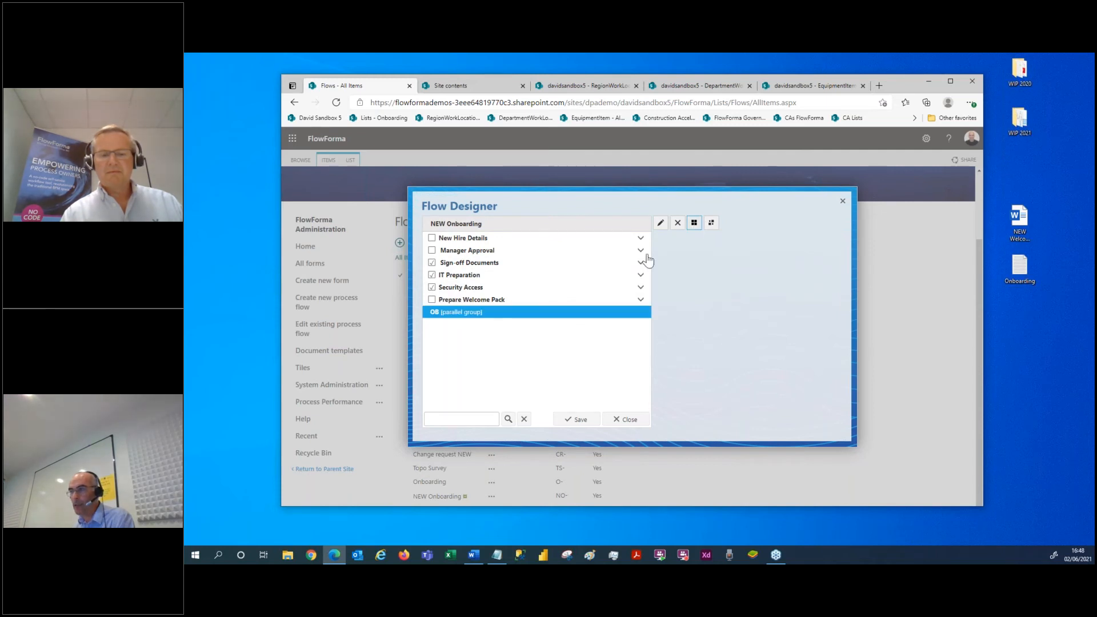
{"action": "left_click", "coordinate": [502, 279]}
{"action": "left_click_drag", "start_coordinate": [502, 278], "coordinate": [516, 263]}
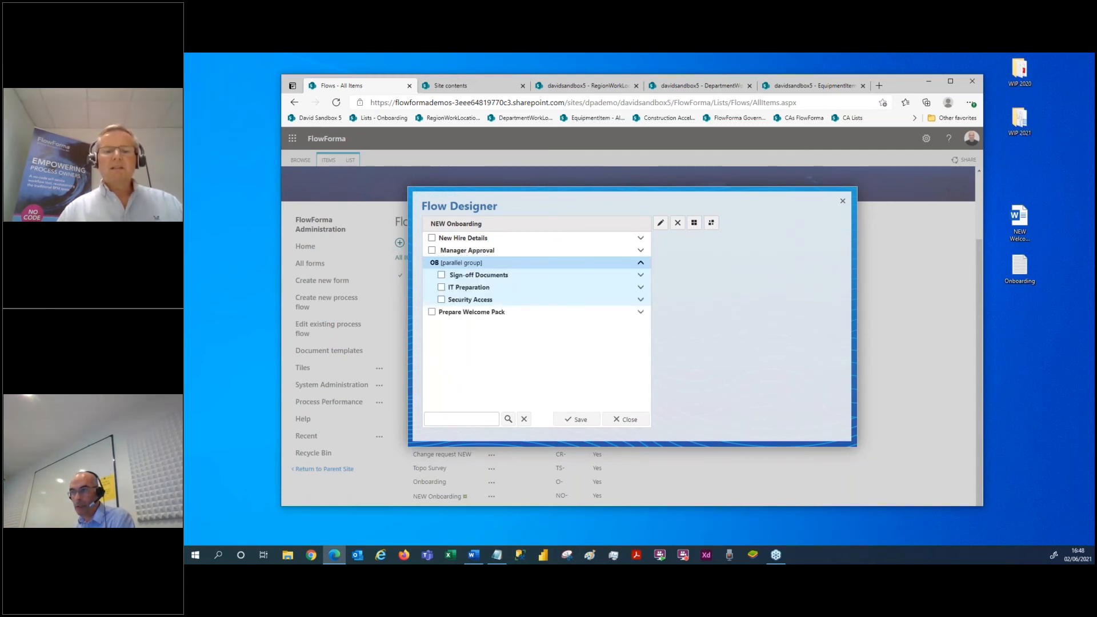
{"action": "left_click", "coordinate": [574, 418]}
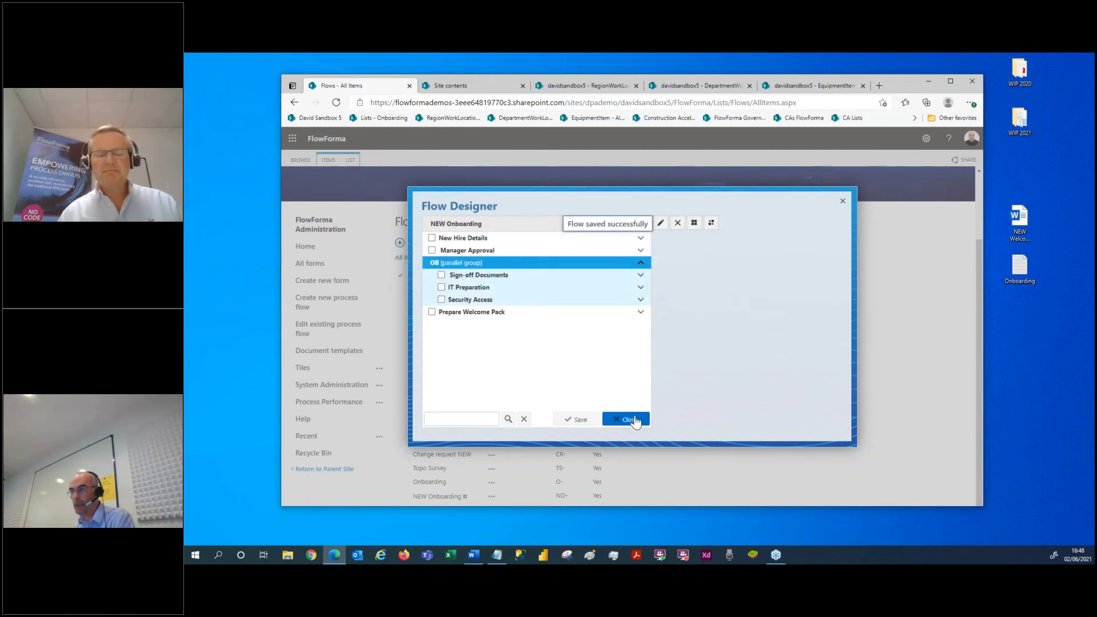
{"action": "left_click", "coordinate": [625, 419]}
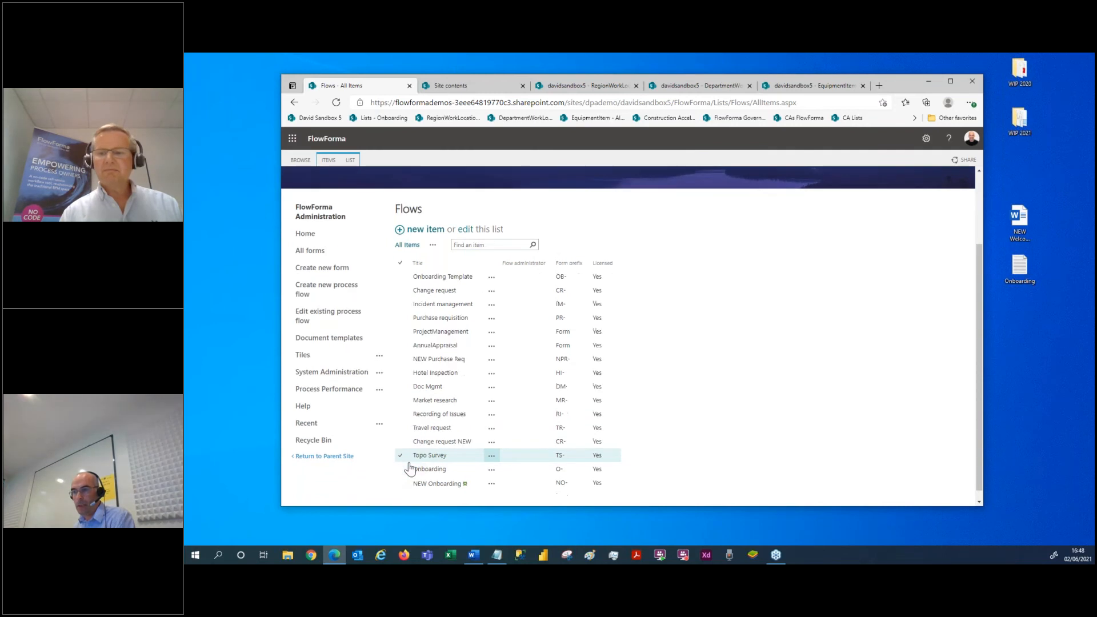
Step: Start a new NEW Onboarding form to view its steps and fields, and close it without submitting
{"action": "left_click", "coordinate": [319, 260]}
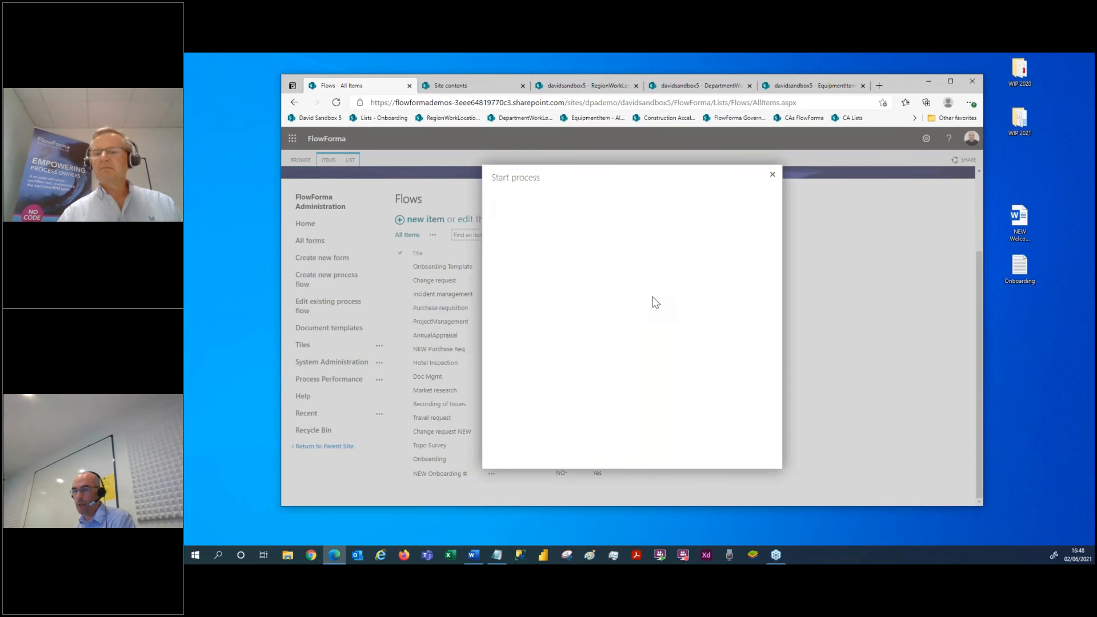
{"action": "scroll", "coordinate": [607, 335], "scroll_direction": "down", "scroll_amount": 3}
{"action": "left_click", "coordinate": [532, 300]}
{"action": "left_click", "coordinate": [525, 396]}
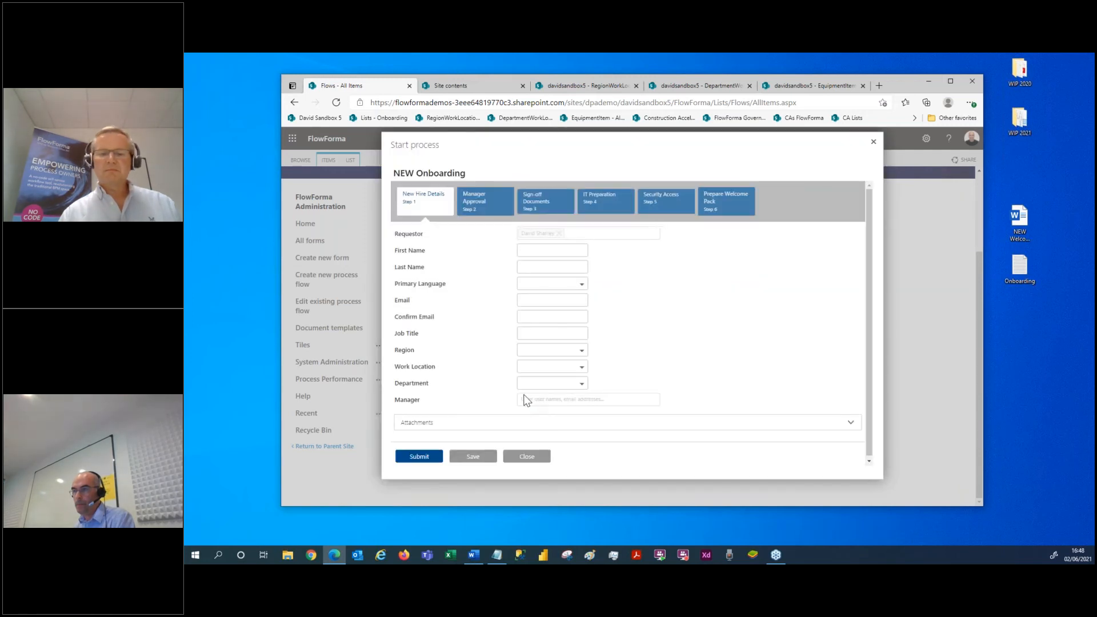
{"action": "left_click", "coordinate": [521, 457]}
{"action": "left_click", "coordinate": [632, 339]}
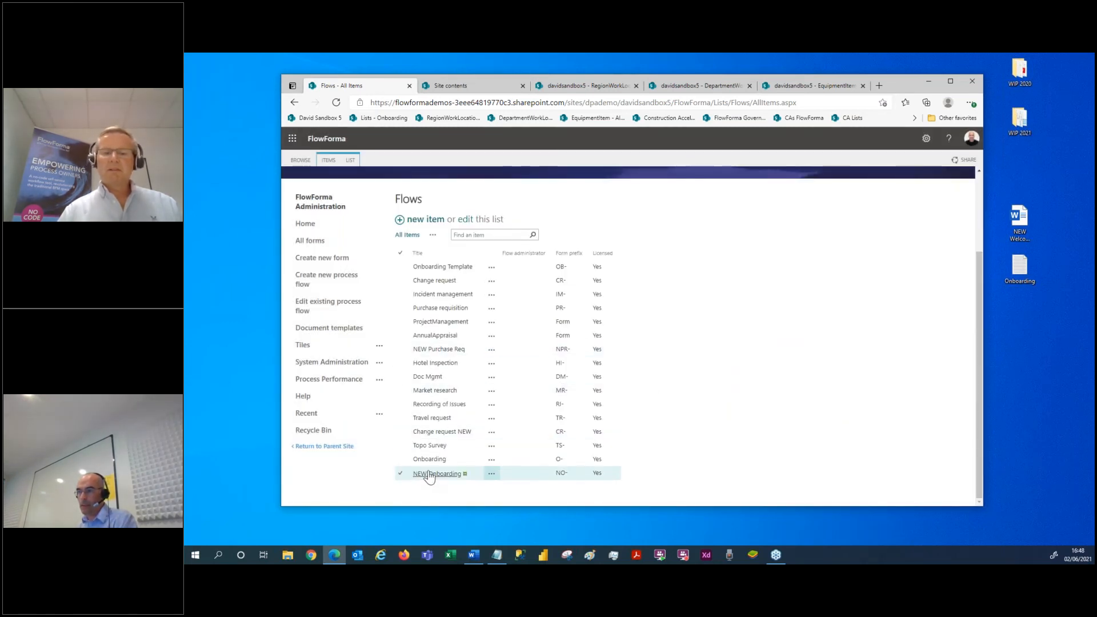
Step: Open the NEW Onboarding flow, review its form layout and theme options in the Visual Form Designer, and cancel without changes
{"action": "left_click", "coordinate": [434, 474]}
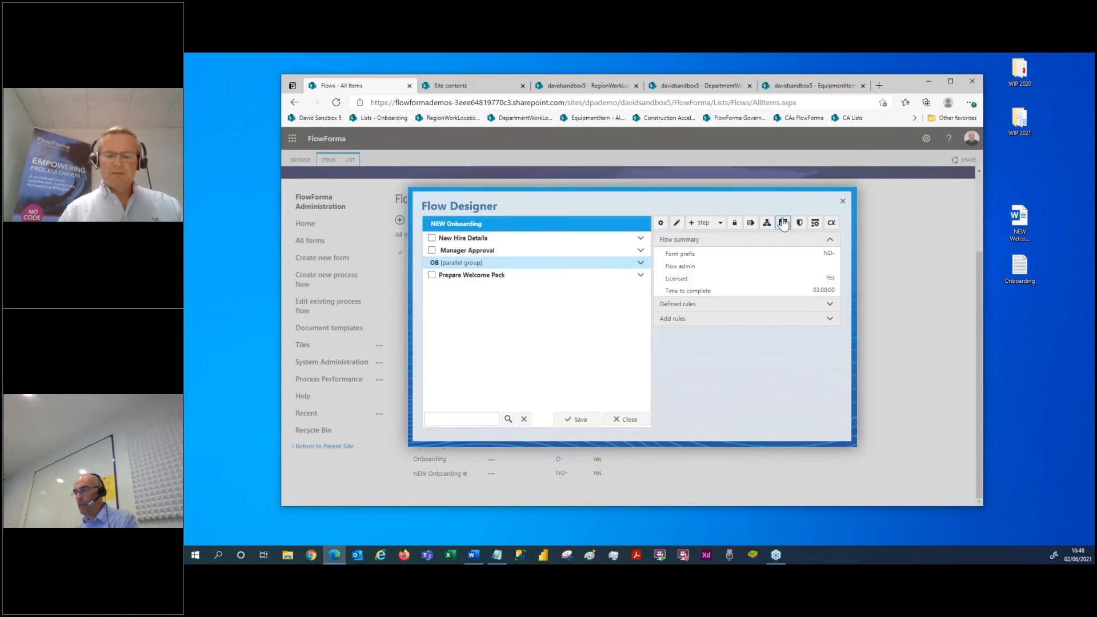
{"action": "left_click", "coordinate": [783, 225]}
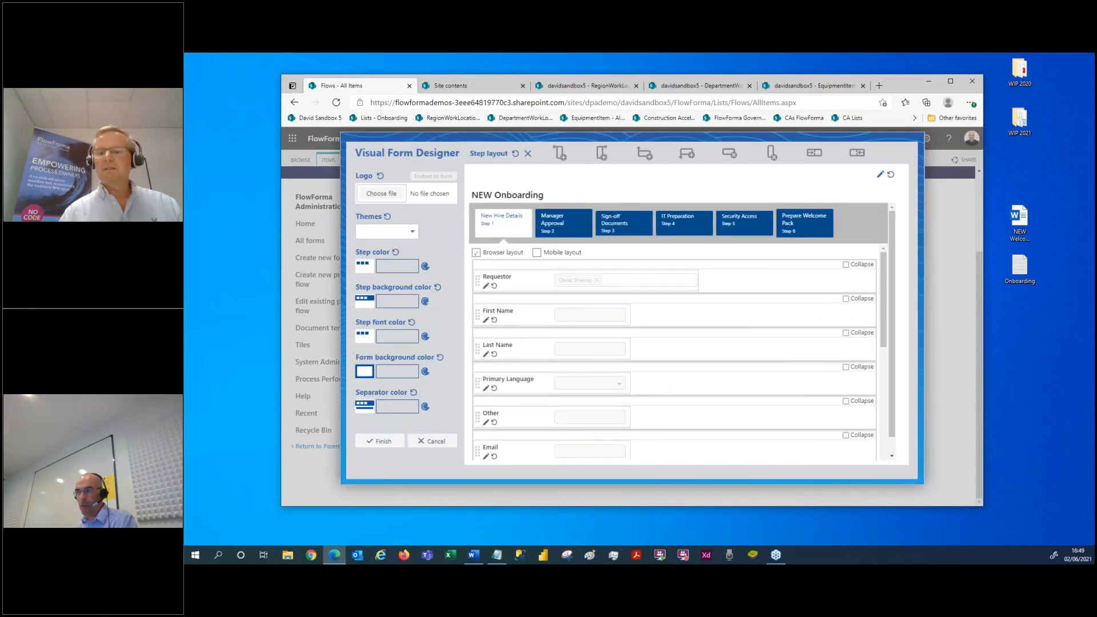
{"action": "left_click", "coordinate": [425, 267]}
{"action": "left_click", "coordinate": [441, 227]}
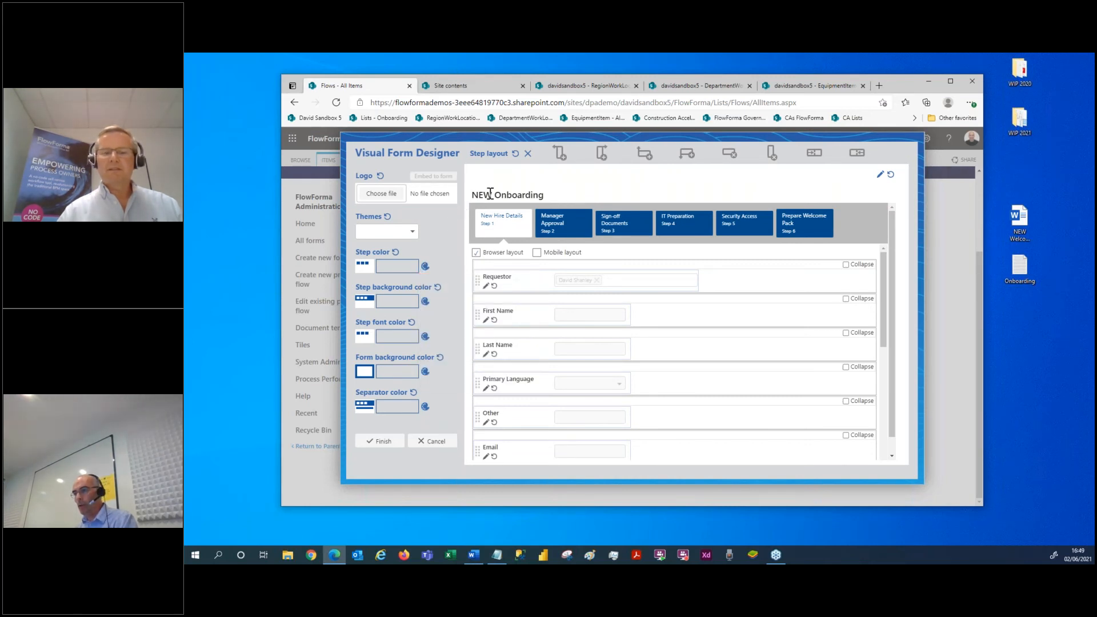
{"action": "left_click", "coordinate": [439, 442]}
Step: Review the NEW Onboarding flow diagram with its parallel group in the Visual Flow Designer, and close both designers
{"action": "left_click", "coordinate": [767, 225]}
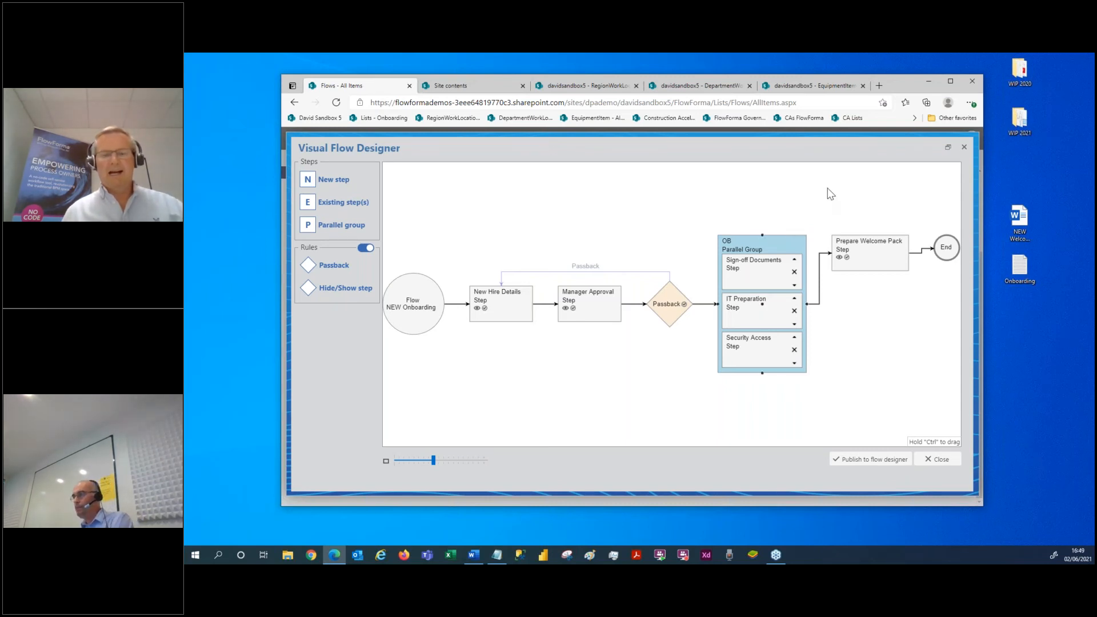
{"action": "left_click", "coordinate": [964, 150]}
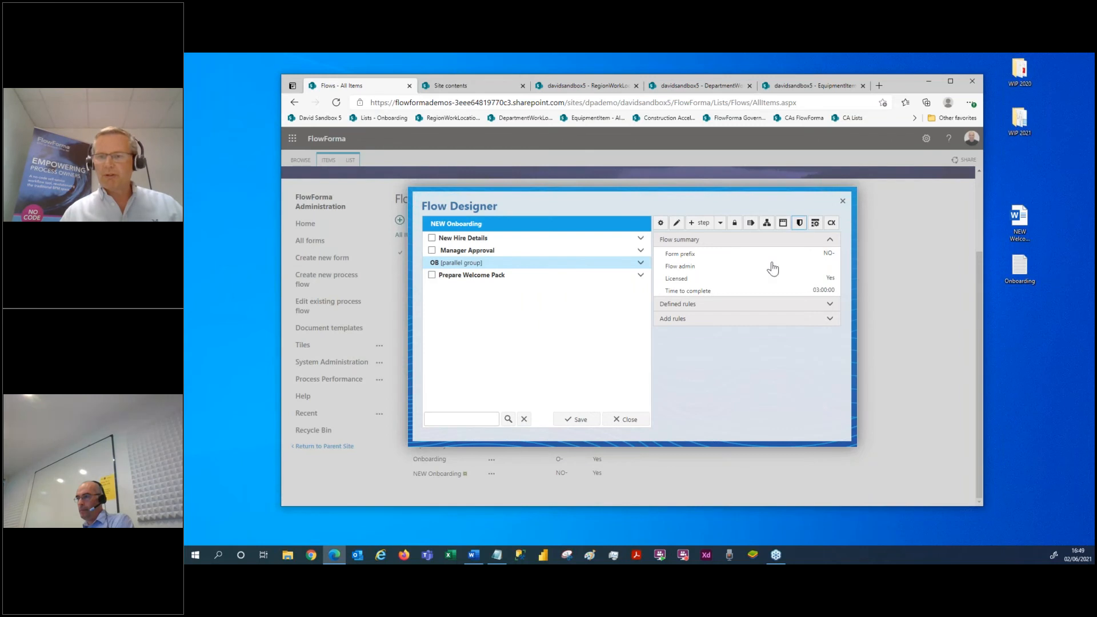
{"action": "left_click", "coordinate": [628, 421]}
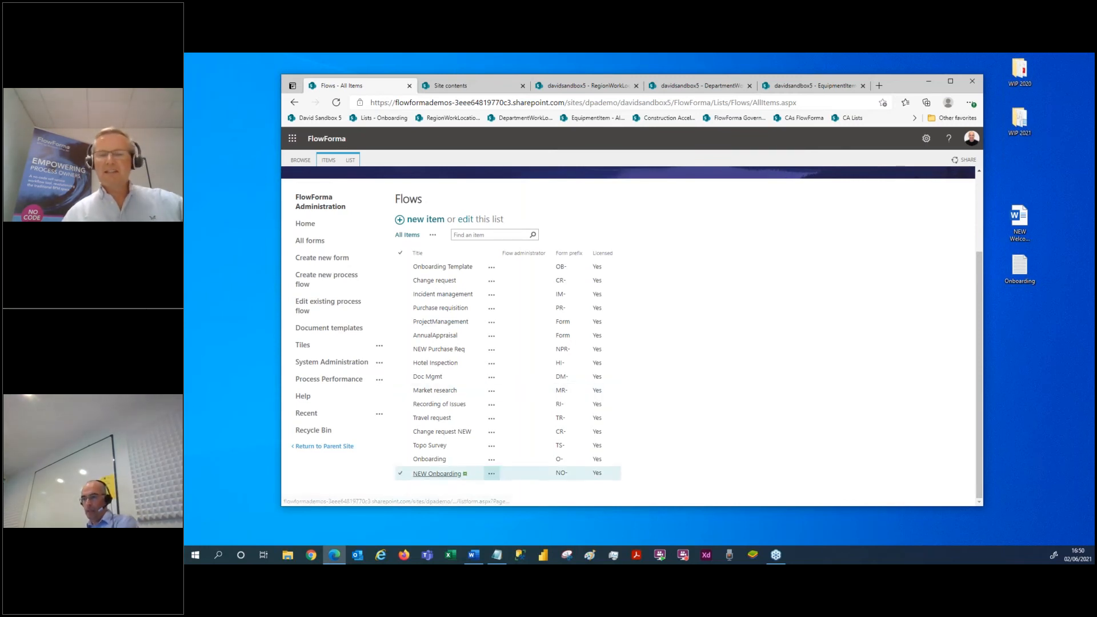
Step: Examine the timed Reassign work item rule options for the Manager Approval step of NEW Onboarding, and close without saving
{"action": "left_click", "coordinate": [445, 476]}
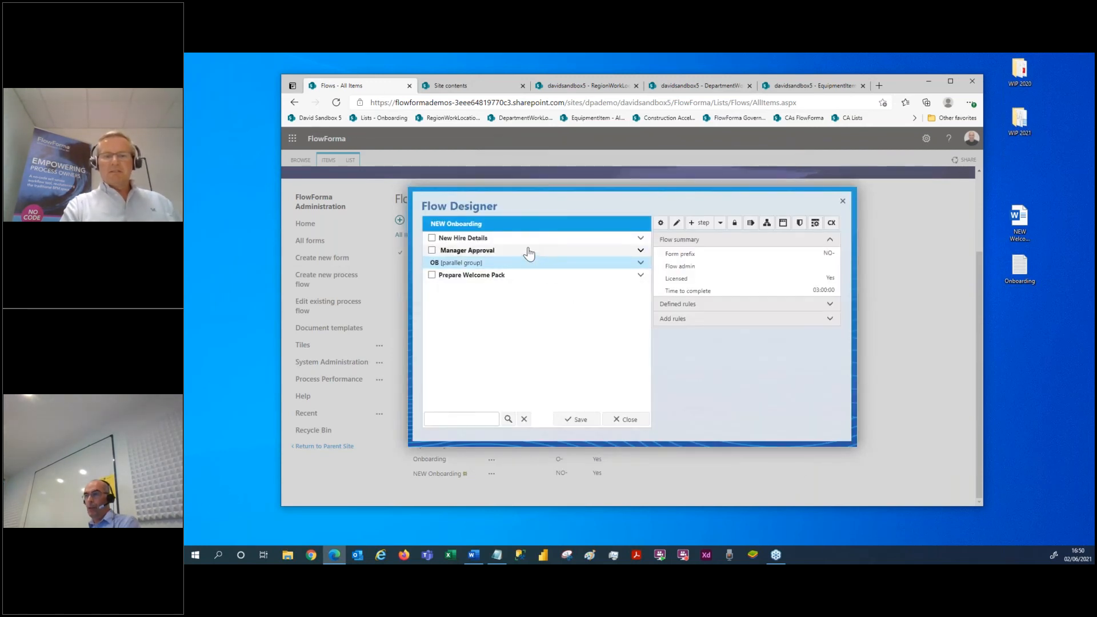
{"action": "left_click", "coordinate": [526, 249]}
{"action": "left_click", "coordinate": [673, 313]}
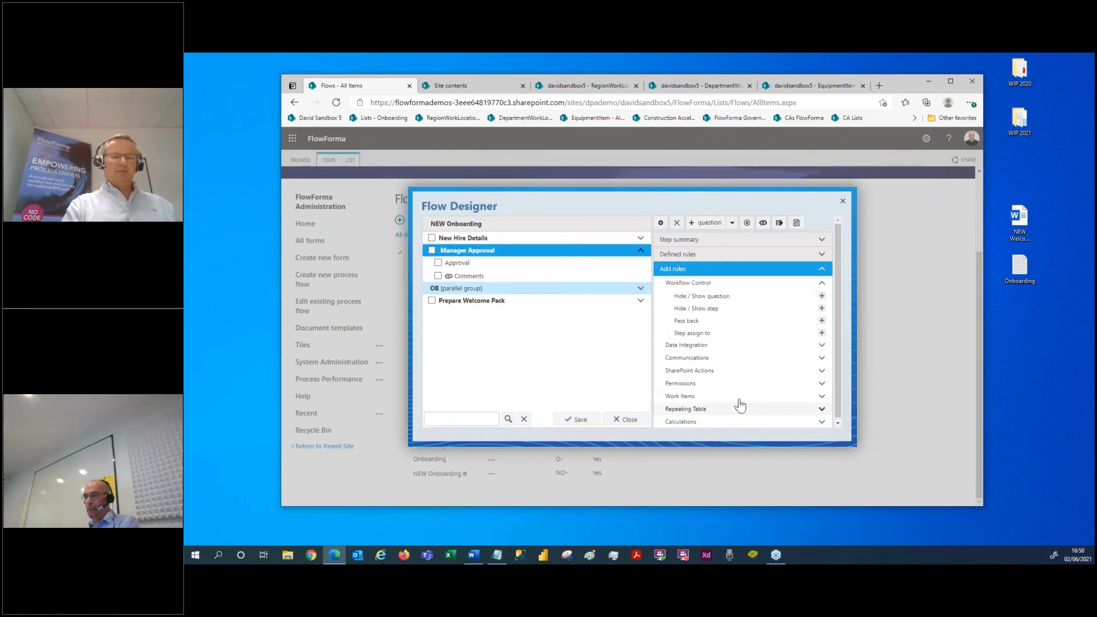
{"action": "left_click", "coordinate": [738, 396]}
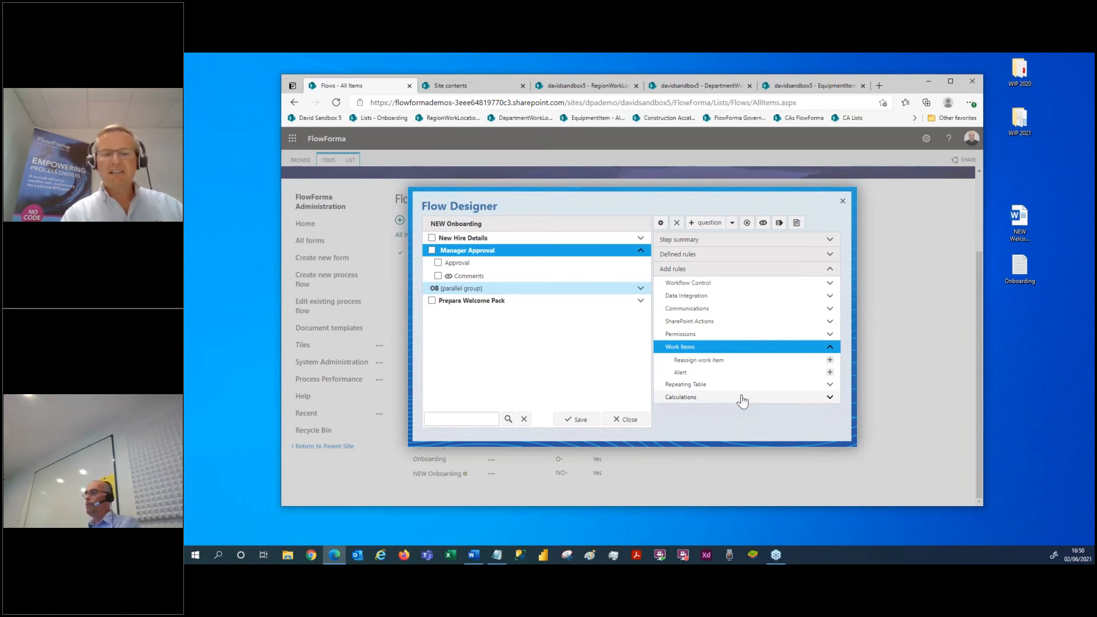
{"action": "left_click", "coordinate": [829, 359]}
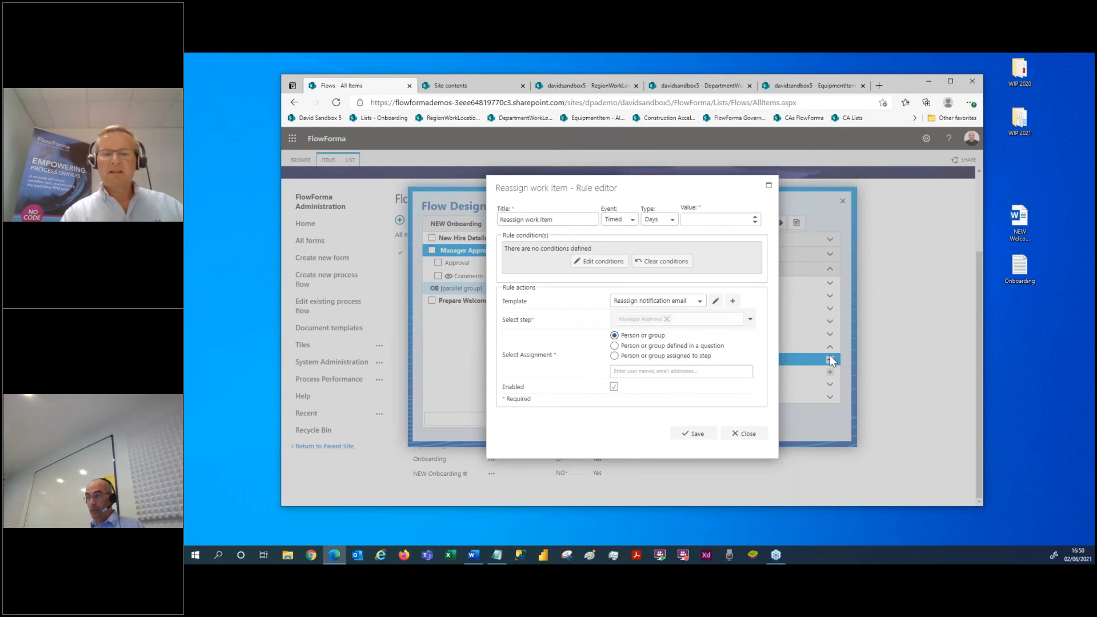
{"action": "left_click", "coordinate": [671, 222]}
{"action": "left_click", "coordinate": [738, 250]}
{"action": "left_click", "coordinate": [745, 435]}
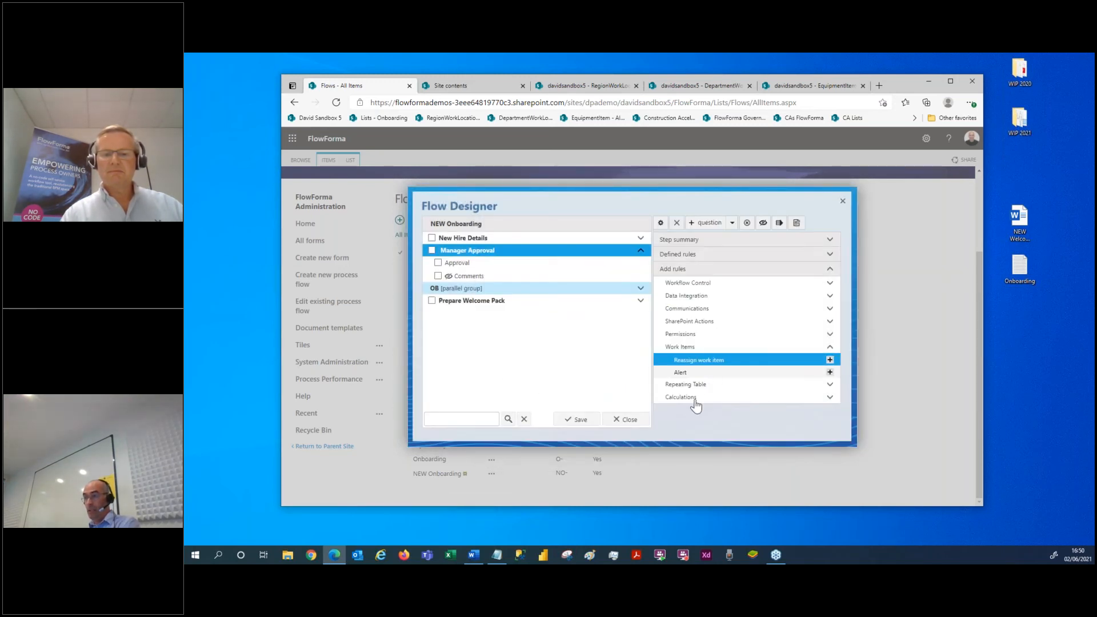
{"action": "left_click", "coordinate": [622, 423]}
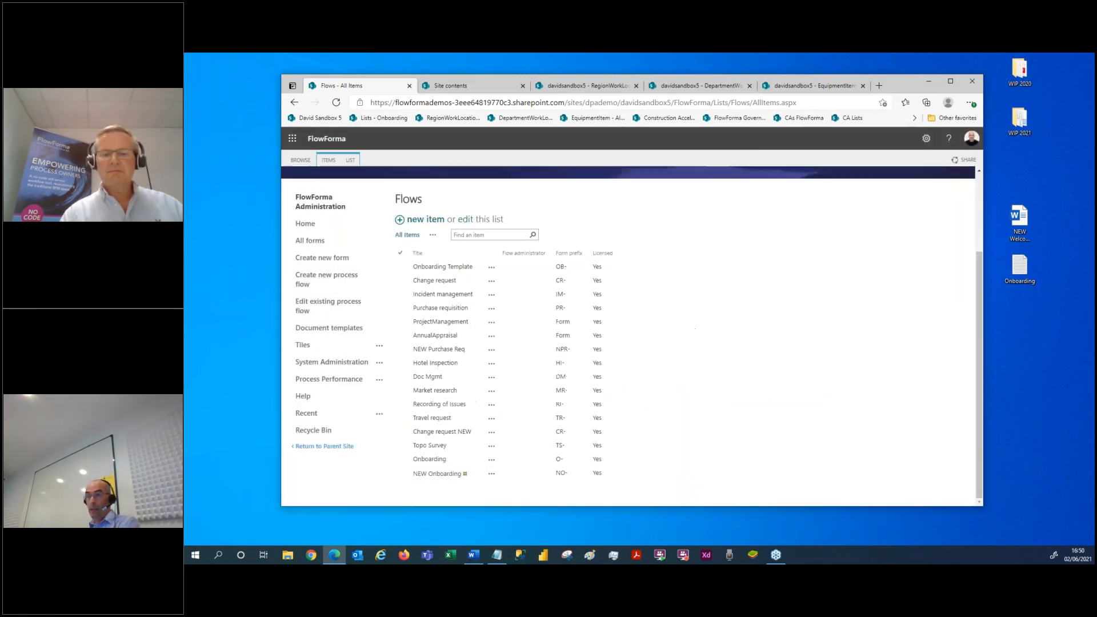
Step: View the Step Analysis report for NEW Purchase Req and list the forms behind its Purchase Req details step
{"action": "left_click", "coordinate": [379, 385]}
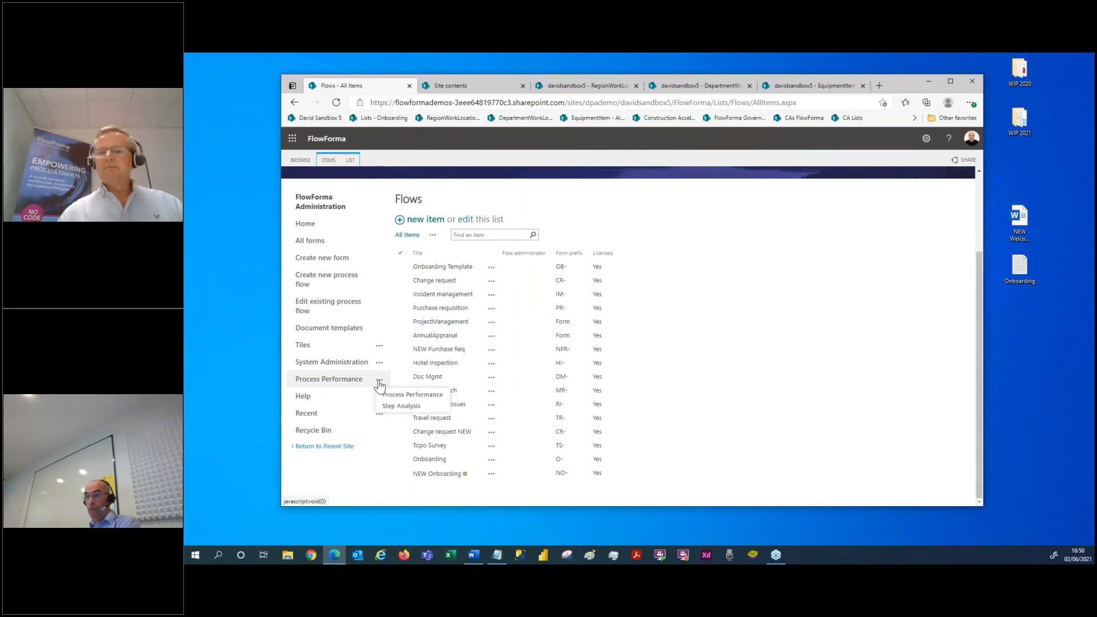
{"action": "left_click", "coordinate": [390, 405]}
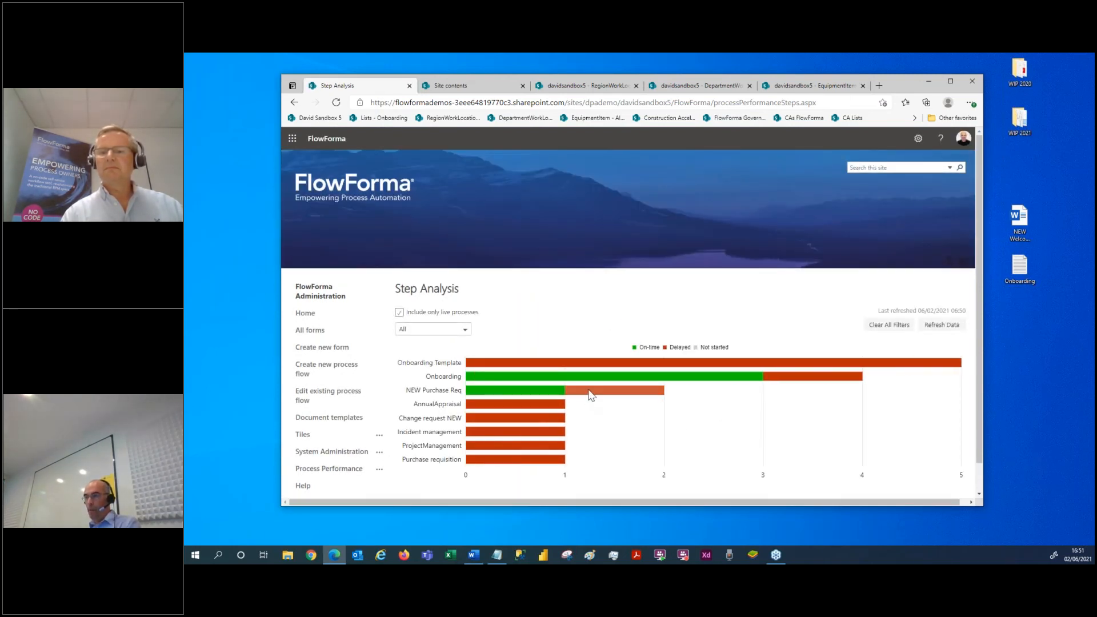
{"action": "left_click", "coordinate": [536, 394]}
{"action": "scroll", "coordinate": [529, 357], "scroll_direction": "down", "scroll_amount": 1}
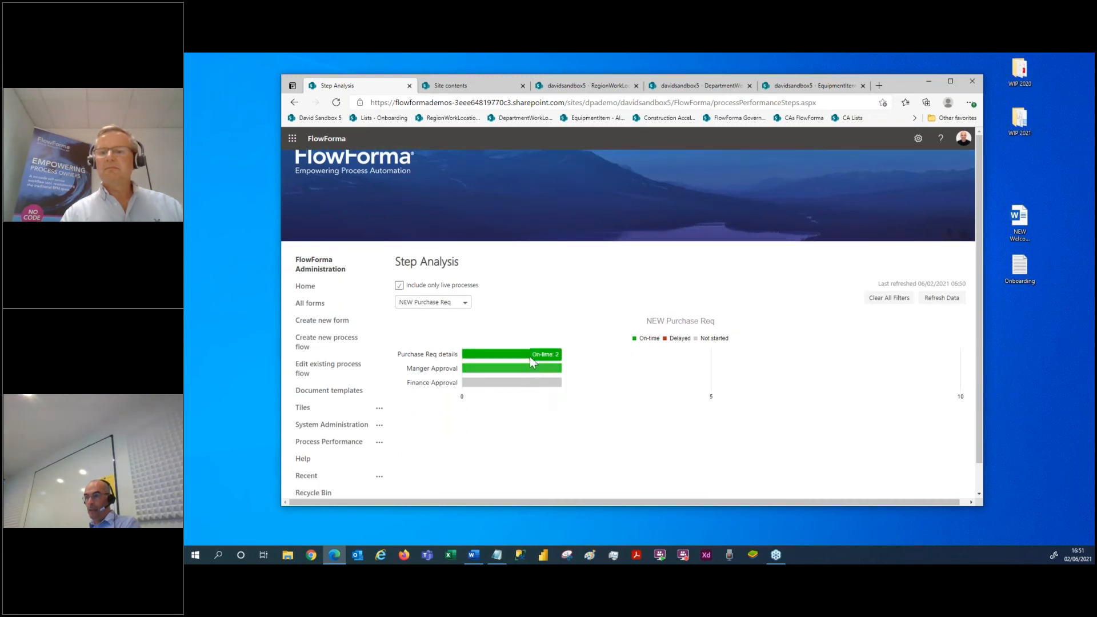
{"action": "left_click", "coordinate": [493, 355]}
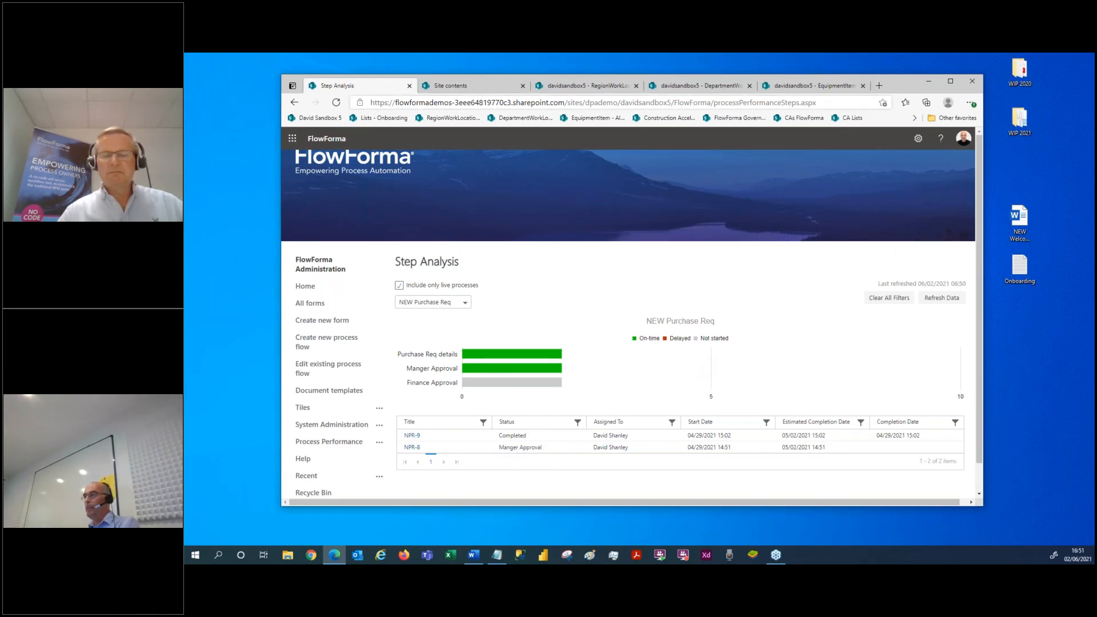
Step: Open the FlowForma Governance page and the Construction Accelerators dashboard in new browser tabs
{"action": "left_click", "coordinate": [880, 84]}
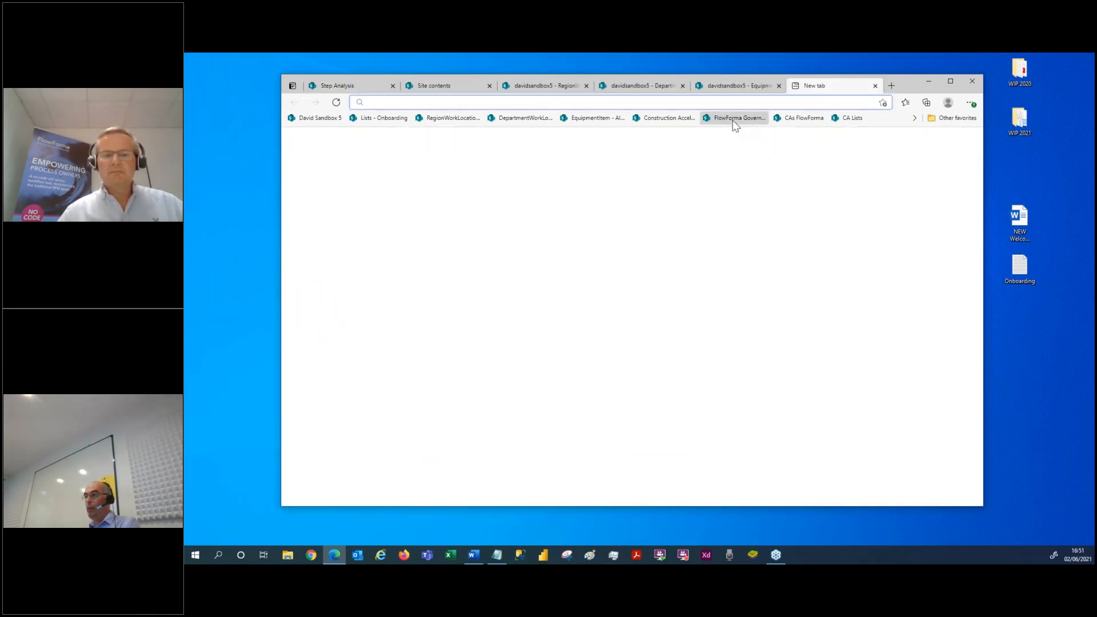
{"action": "left_click", "coordinate": [732, 120]}
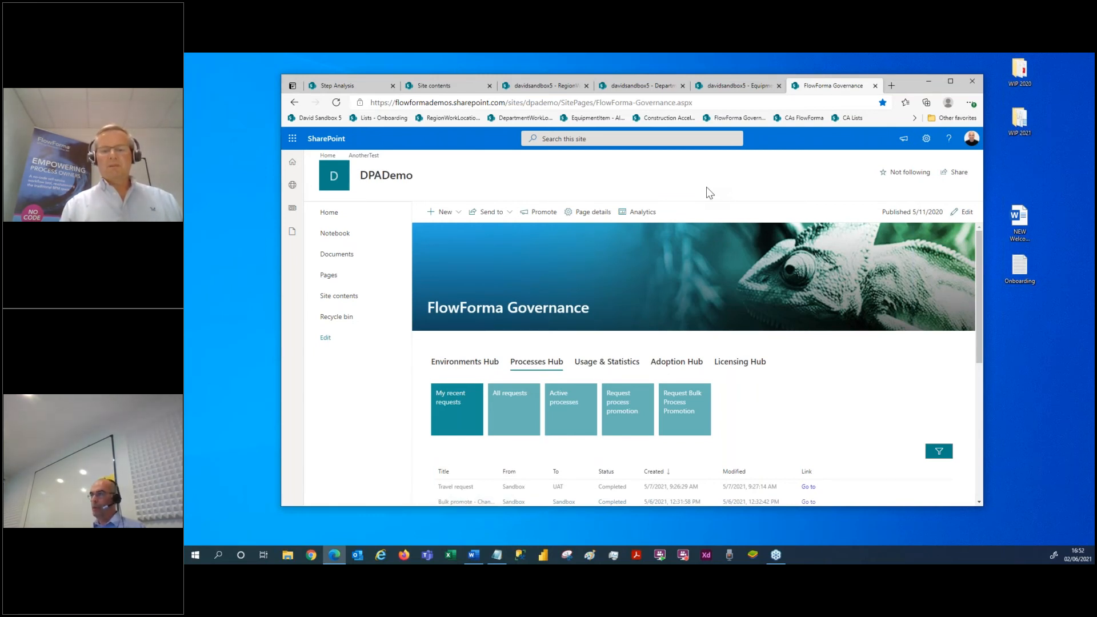
{"action": "left_click", "coordinate": [890, 85]}
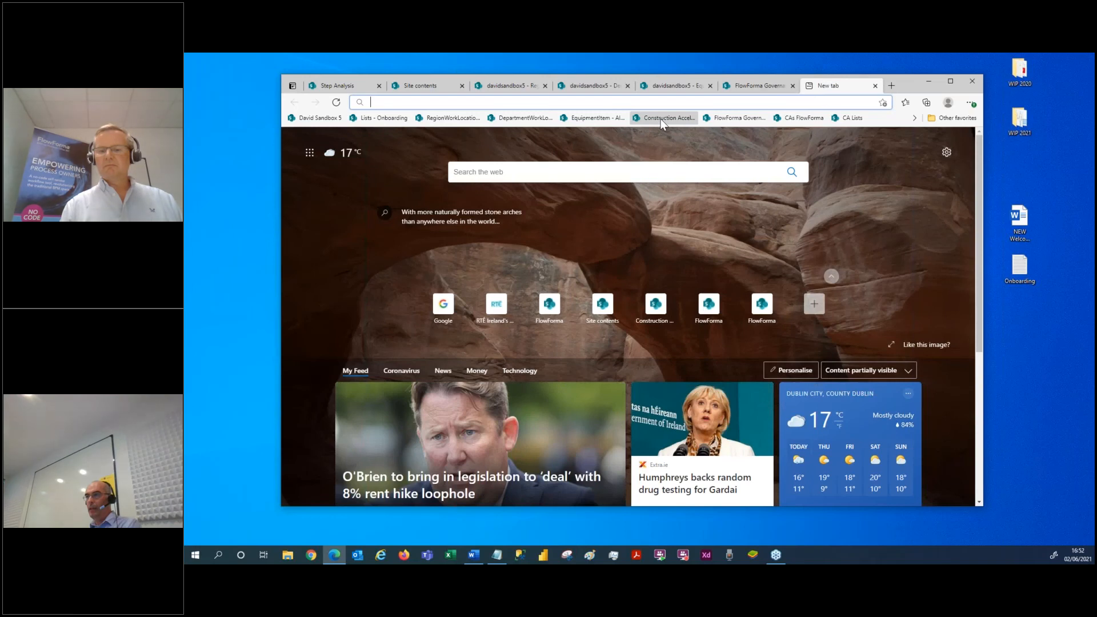
{"action": "left_click", "coordinate": [662, 119]}
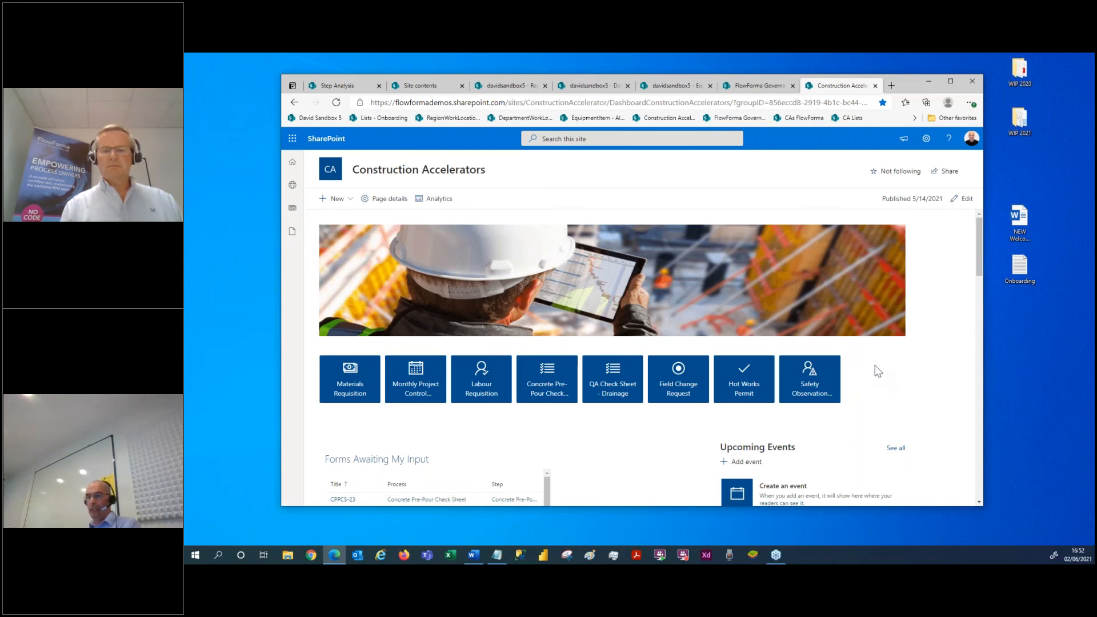
Step: Examine the Construction Accelerators dashboard and filter its Material Requisition Report - 2021 by Item 1.1 Description
{"action": "scroll", "coordinate": [875, 365], "scroll_direction": "down", "scroll_amount": 1}
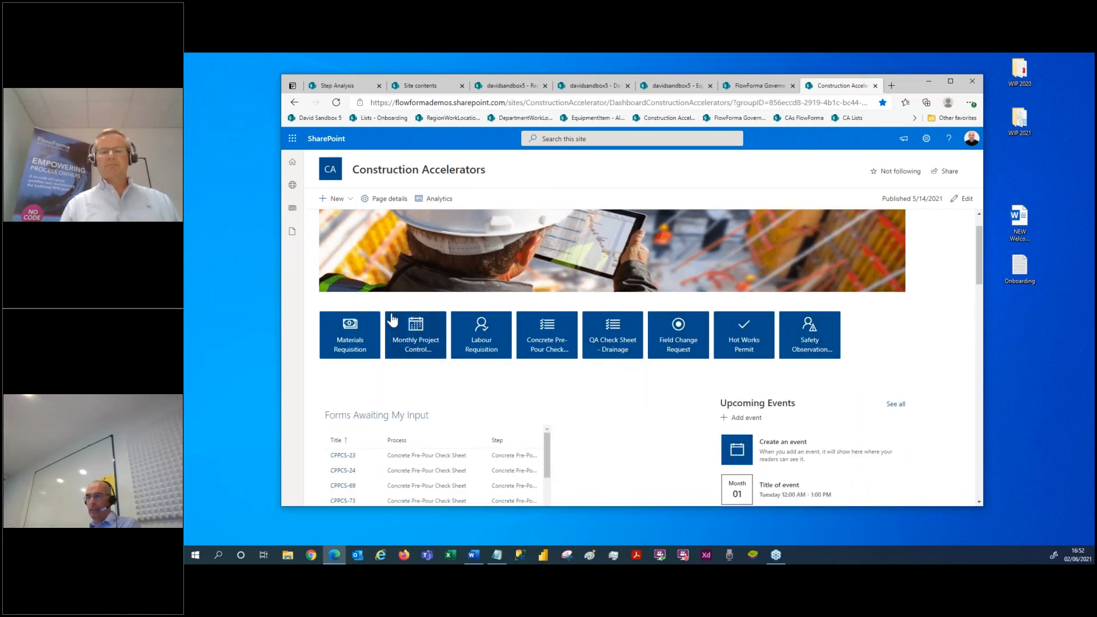
{"action": "scroll", "coordinate": [381, 348], "scroll_direction": "down", "scroll_amount": 2}
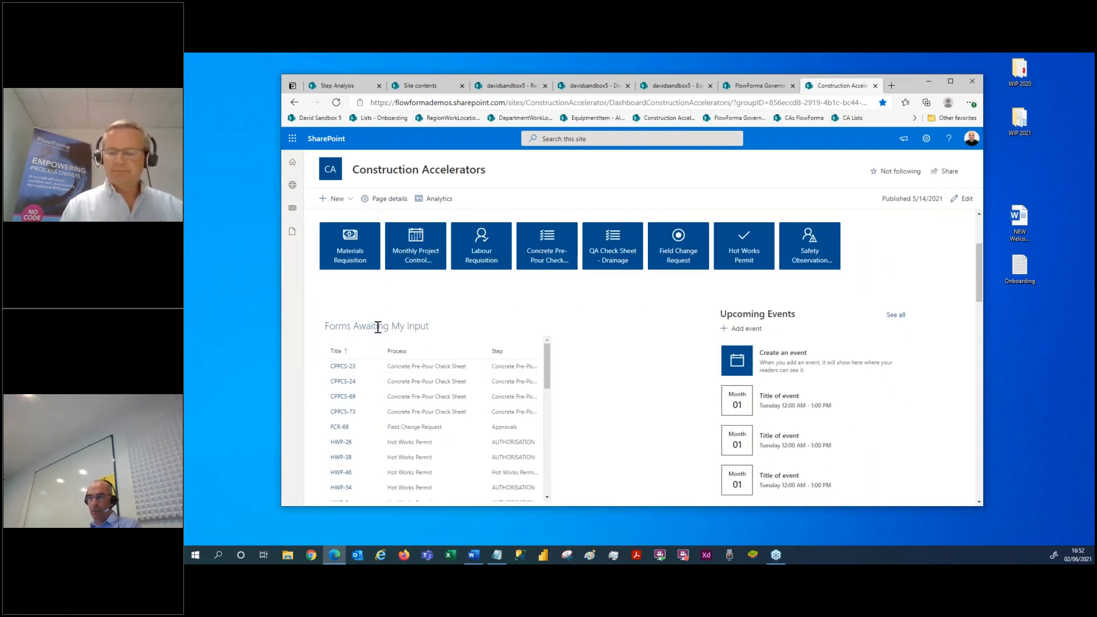
{"action": "scroll", "coordinate": [378, 327], "scroll_direction": "down", "scroll_amount": 4}
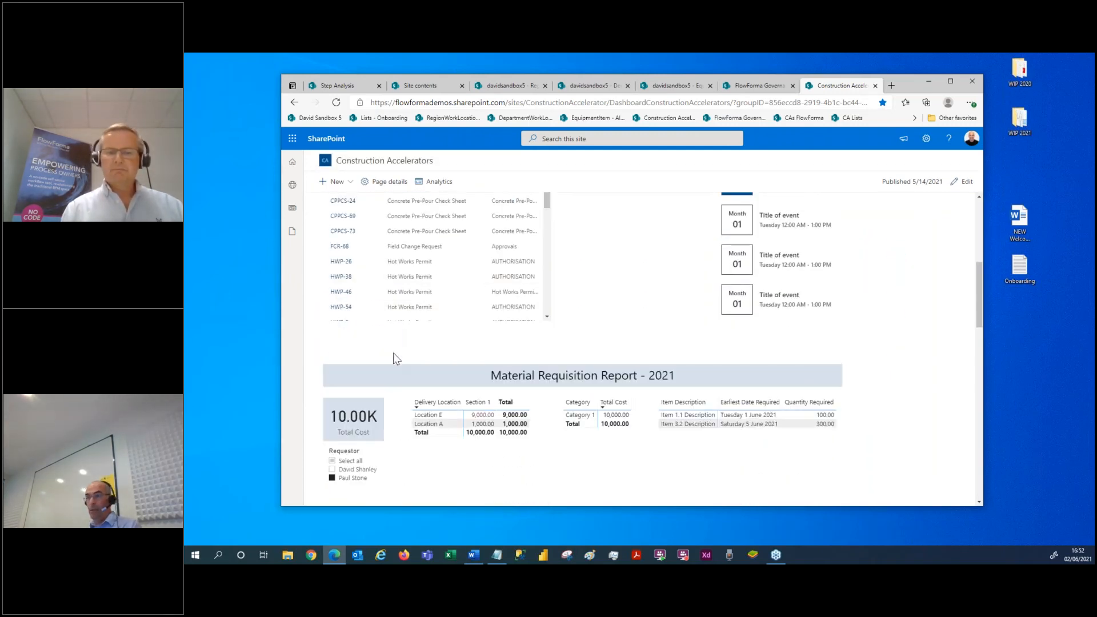
{"action": "scroll", "coordinate": [393, 352], "scroll_direction": "up", "scroll_amount": 4}
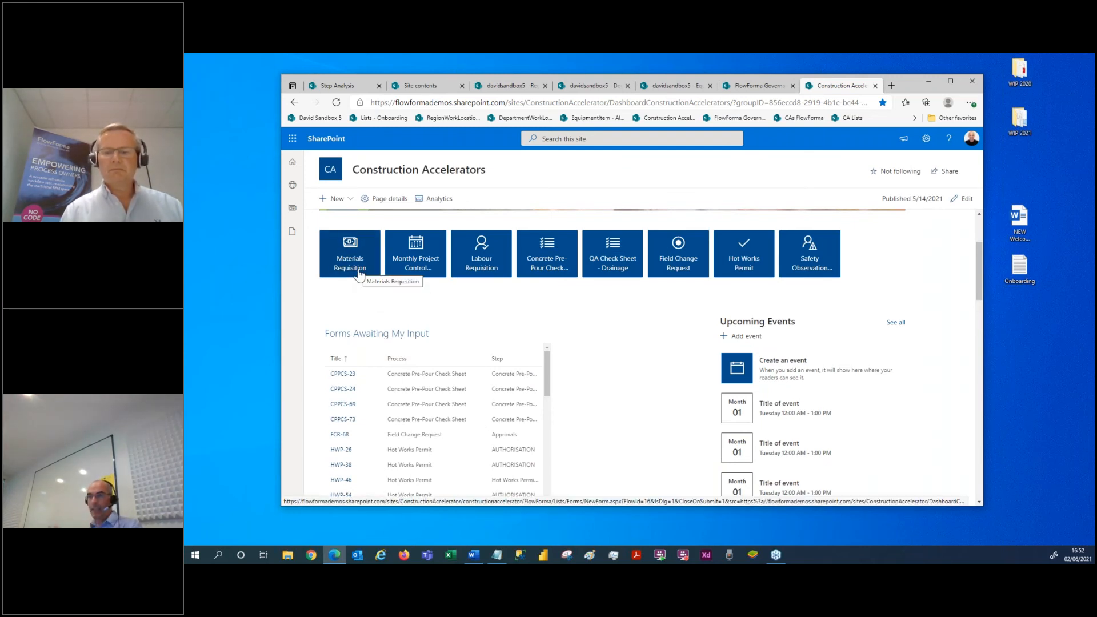
{"action": "scroll", "coordinate": [508, 343], "scroll_direction": "down", "scroll_amount": 3}
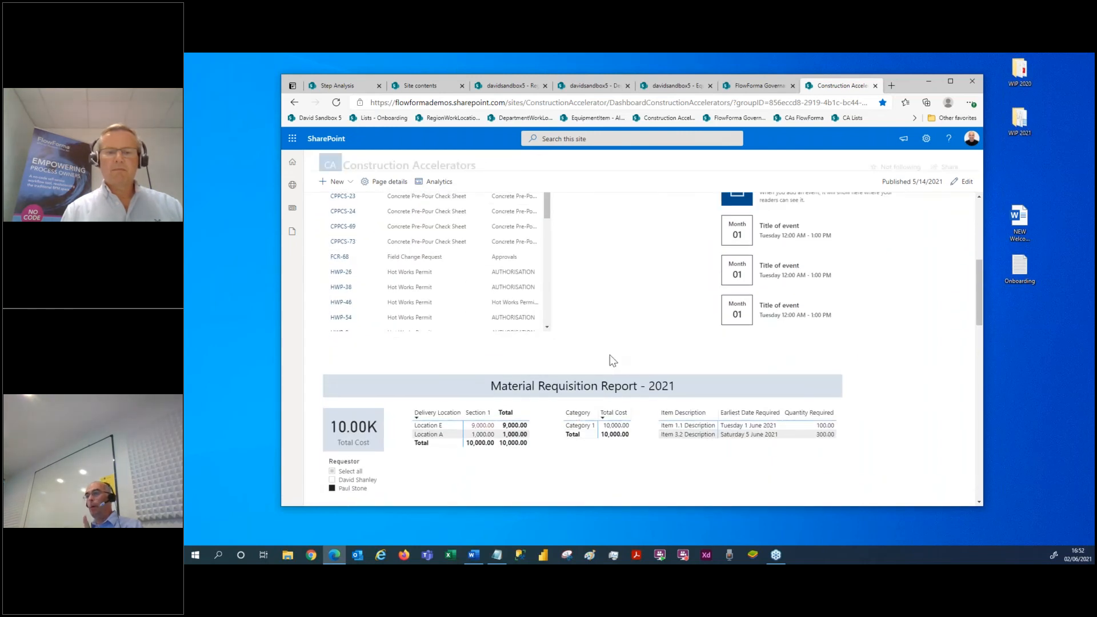
{"action": "scroll", "coordinate": [612, 360], "scroll_direction": "down", "scroll_amount": 2}
{"action": "left_click", "coordinate": [479, 349]}
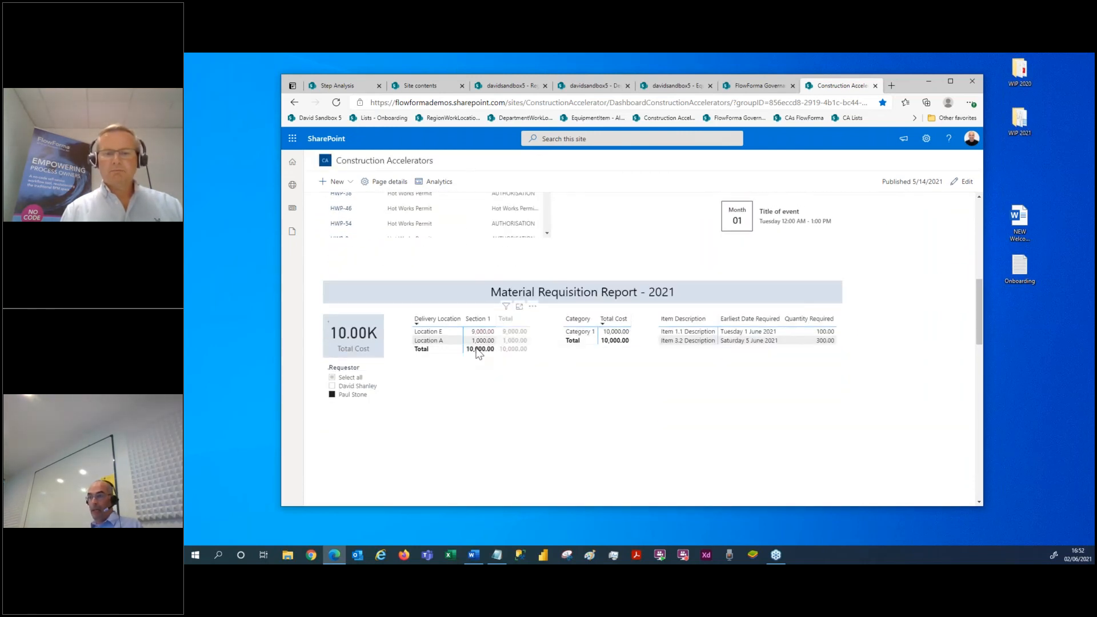
{"action": "left_click", "coordinate": [677, 331]}
{"action": "scroll", "coordinate": [619, 451], "scroll_direction": "up", "scroll_amount": 8}
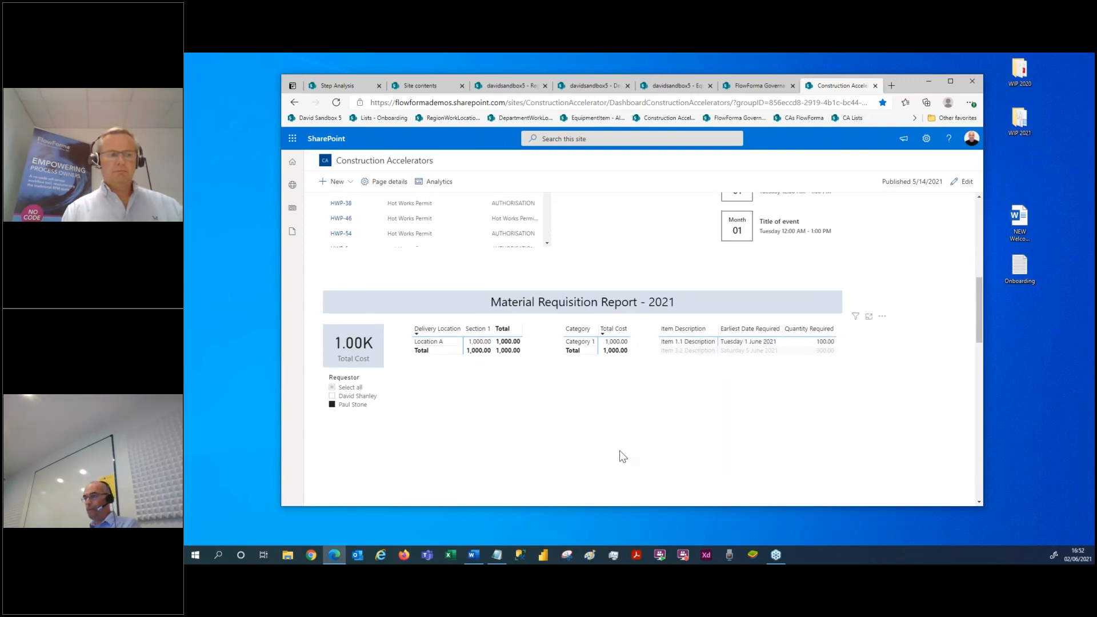
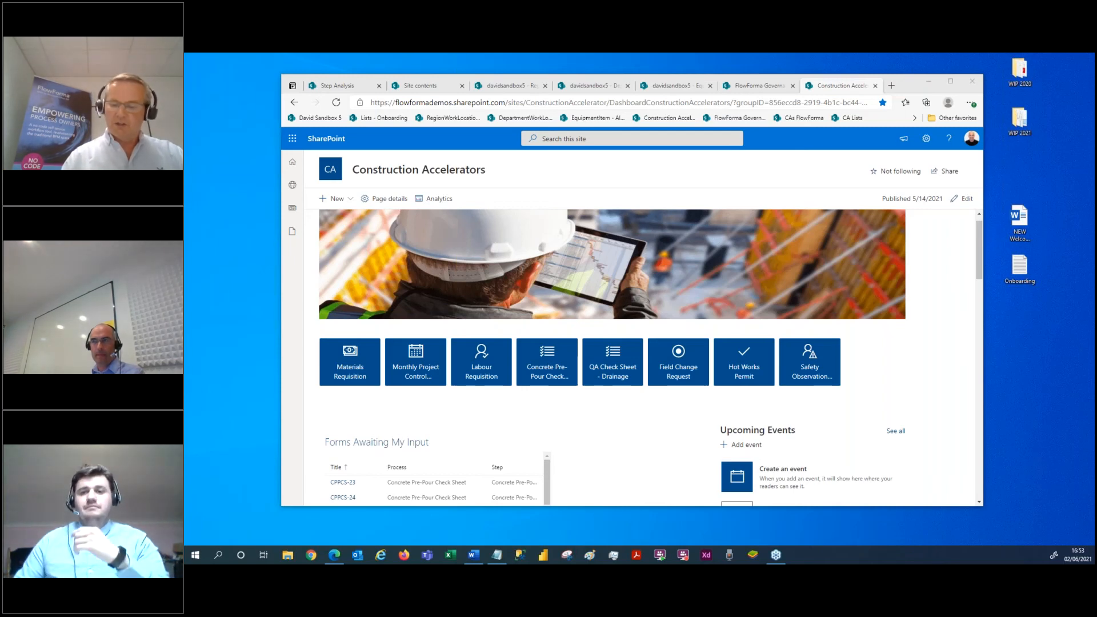
Step: Open the DepartmentWorkLocationManager list of davidsandbox5 in classic SharePoint and put it into inline editing
{"action": "left_click", "coordinate": [759, 86]}
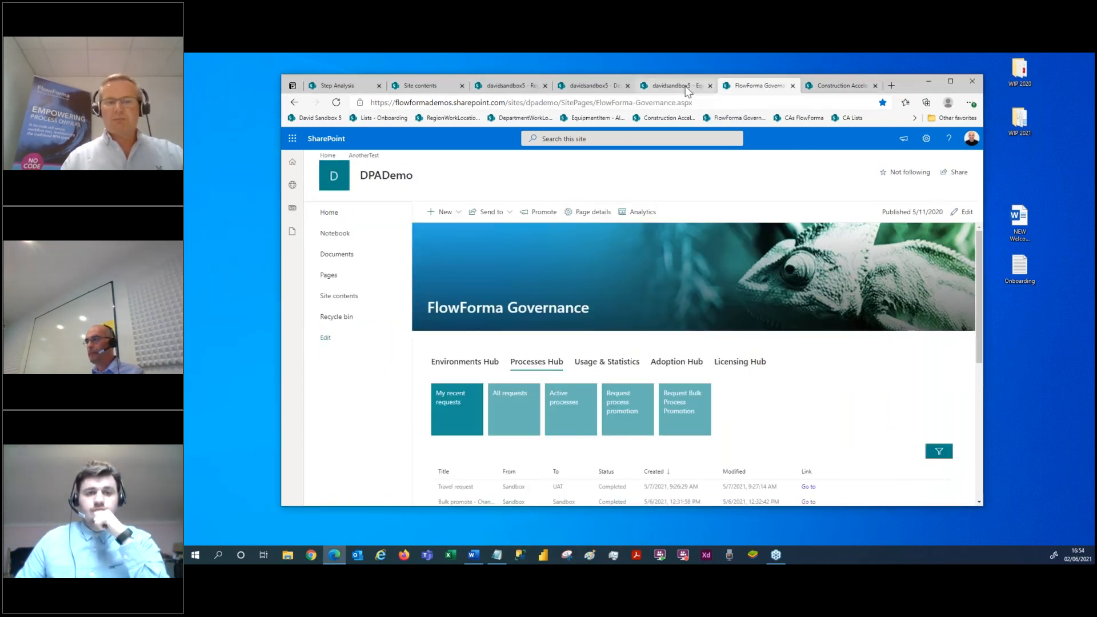
{"action": "left_click", "coordinate": [680, 86]}
{"action": "left_click", "coordinate": [587, 87]}
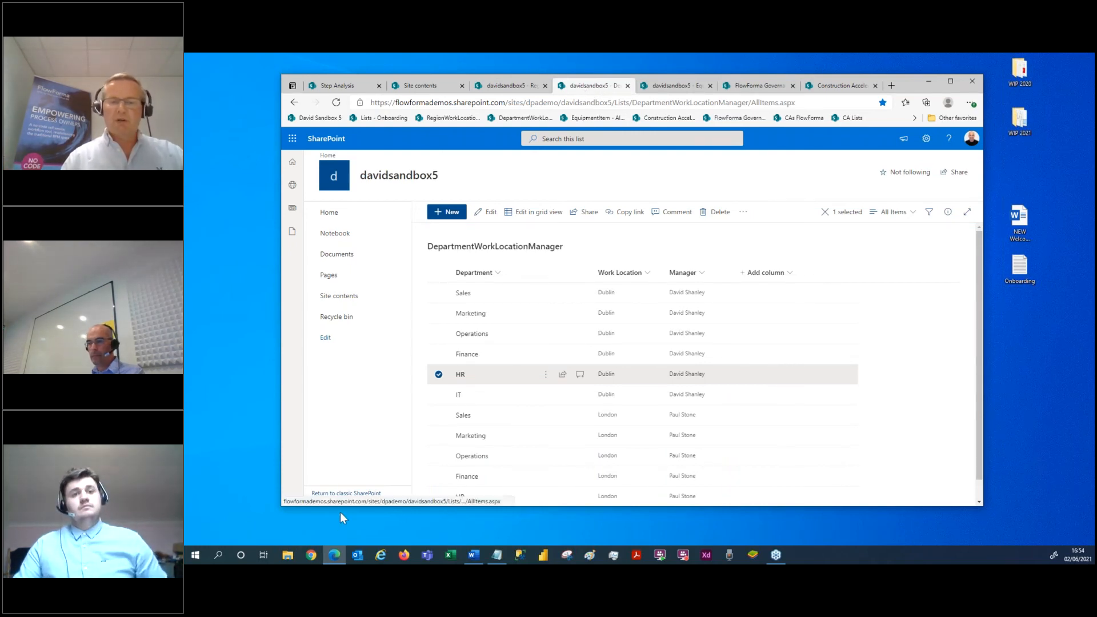
{"action": "left_click", "coordinate": [347, 494]}
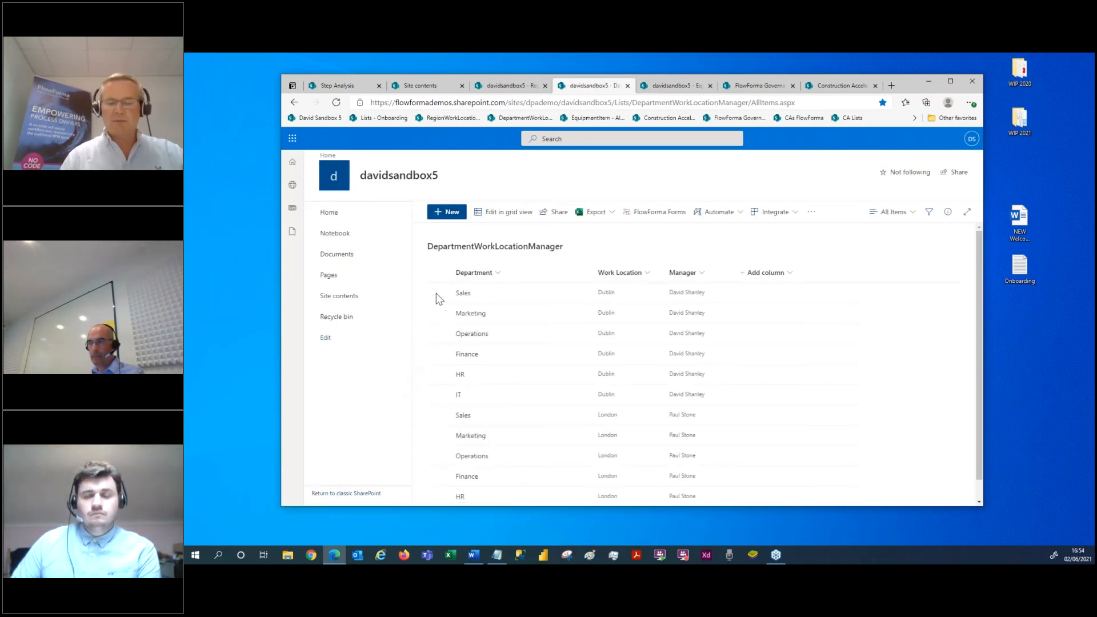
{"action": "left_click", "coordinate": [335, 494]}
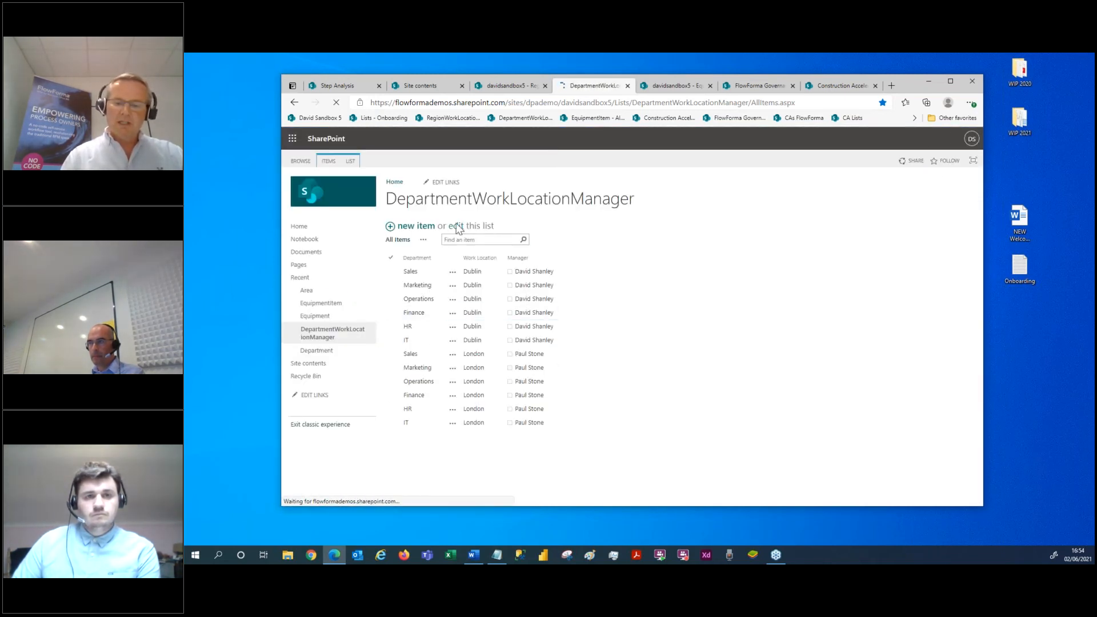
{"action": "left_click", "coordinate": [459, 229]}
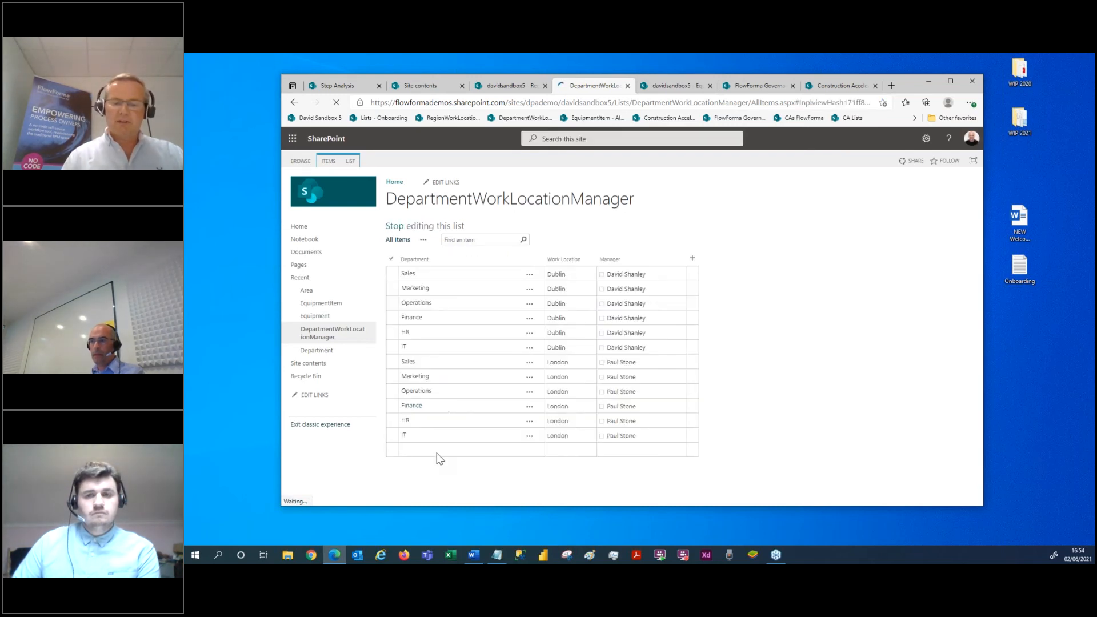
Step: Examine the list's editable department, work location and manager cells, its blank new row, and the site name in the page address
{"action": "left_click", "coordinate": [447, 445]}
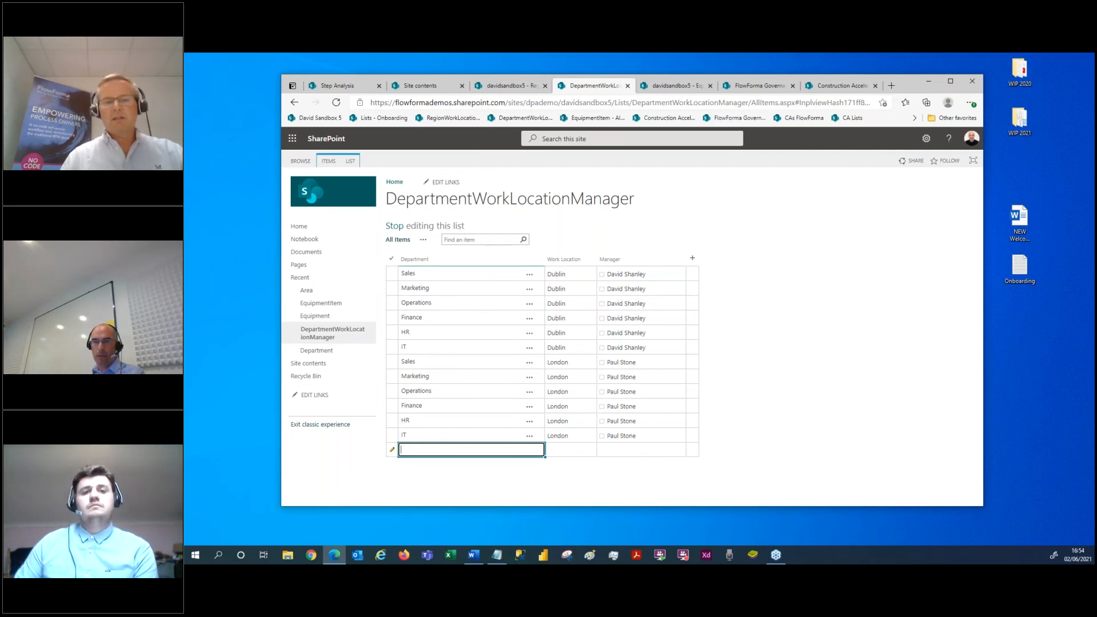
{"action": "left_click", "coordinate": [570, 274]}
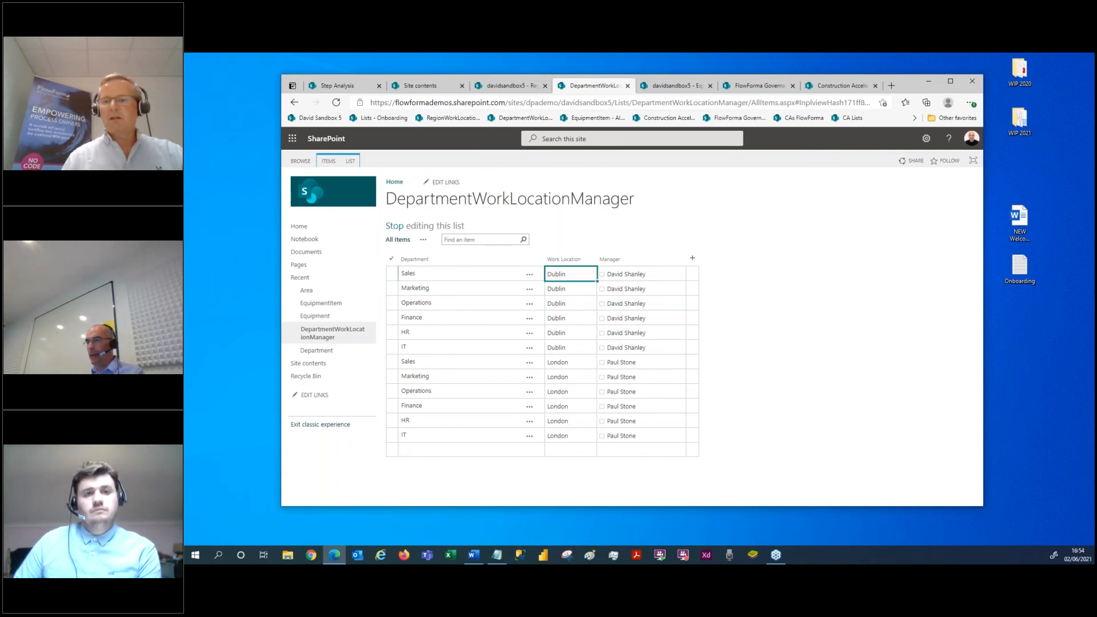
{"action": "left_click", "coordinate": [594, 103]}
{"action": "left_click_drag", "start_coordinate": [561, 102], "coordinate": [610, 101]}
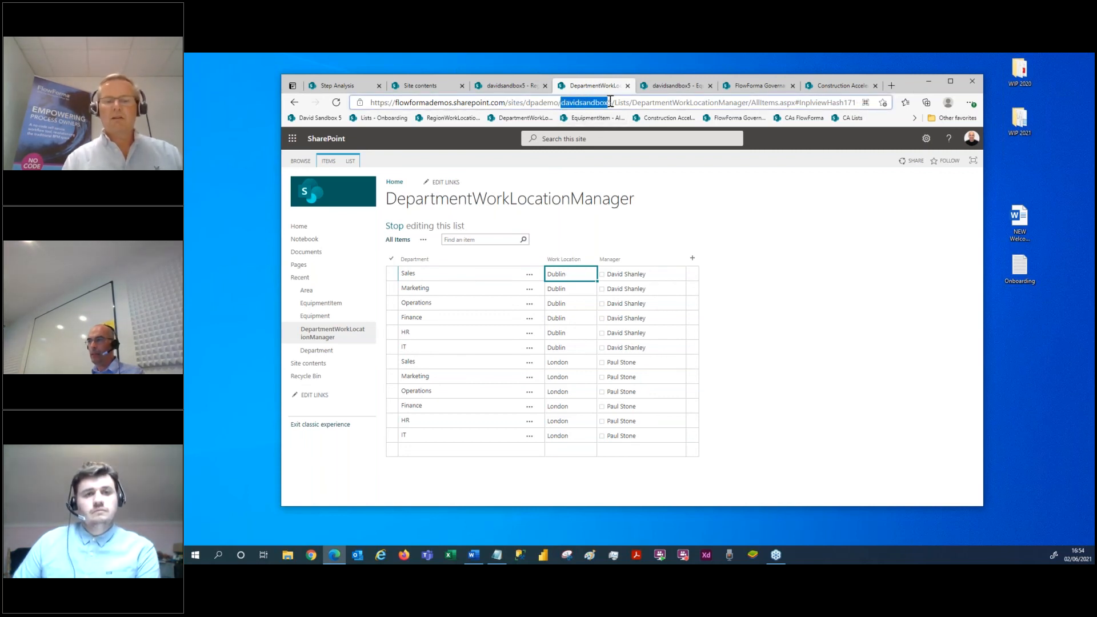
{"action": "left_click", "coordinate": [468, 276]}
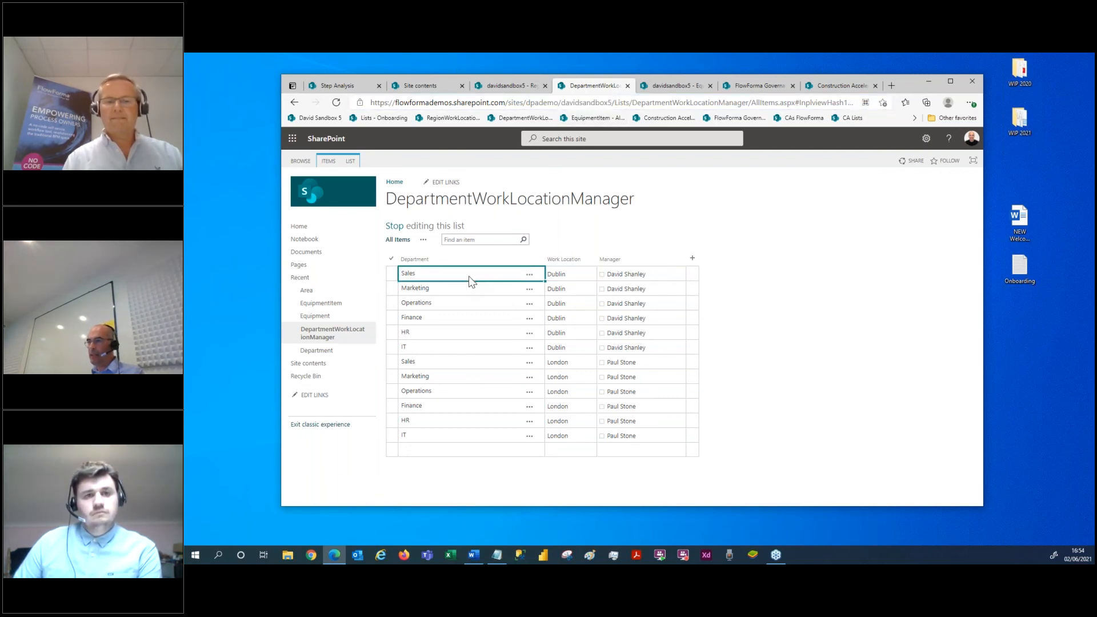
{"action": "left_click", "coordinate": [425, 451]}
{"action": "left_click", "coordinate": [426, 452]}
{"action": "left_click", "coordinate": [568, 454]}
{"action": "left_click", "coordinate": [616, 451]}
Step: Try to copy the manager of the London IT row down into the blank row, and stop editing without saving the changes
{"action": "left_click", "coordinate": [652, 434]}
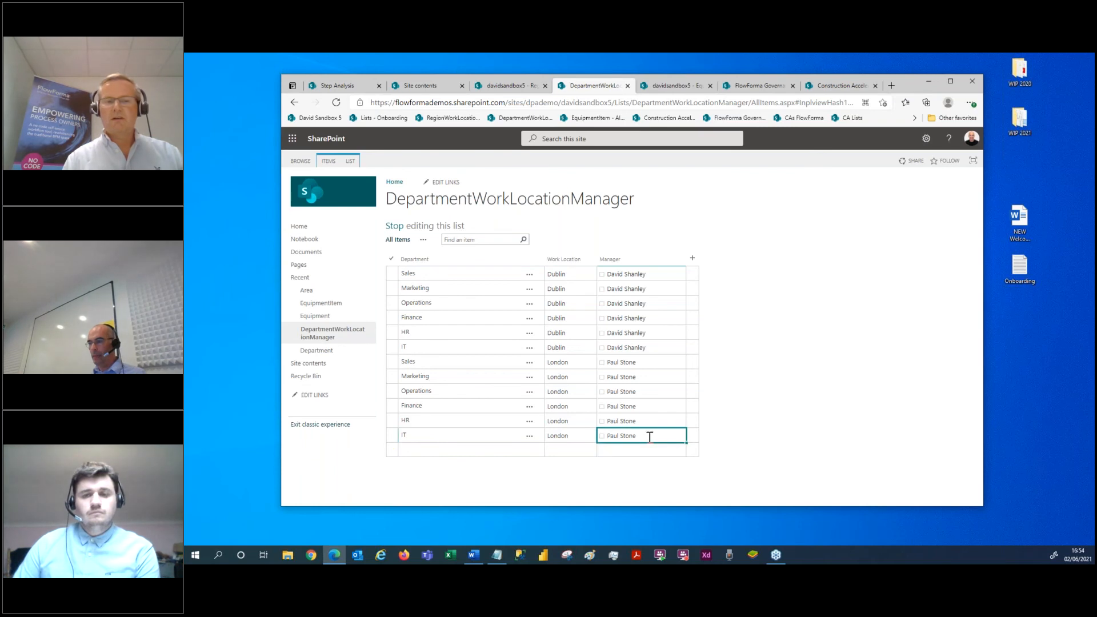
{"action": "left_click_drag", "start_coordinate": [684, 441], "coordinate": [683, 453]}
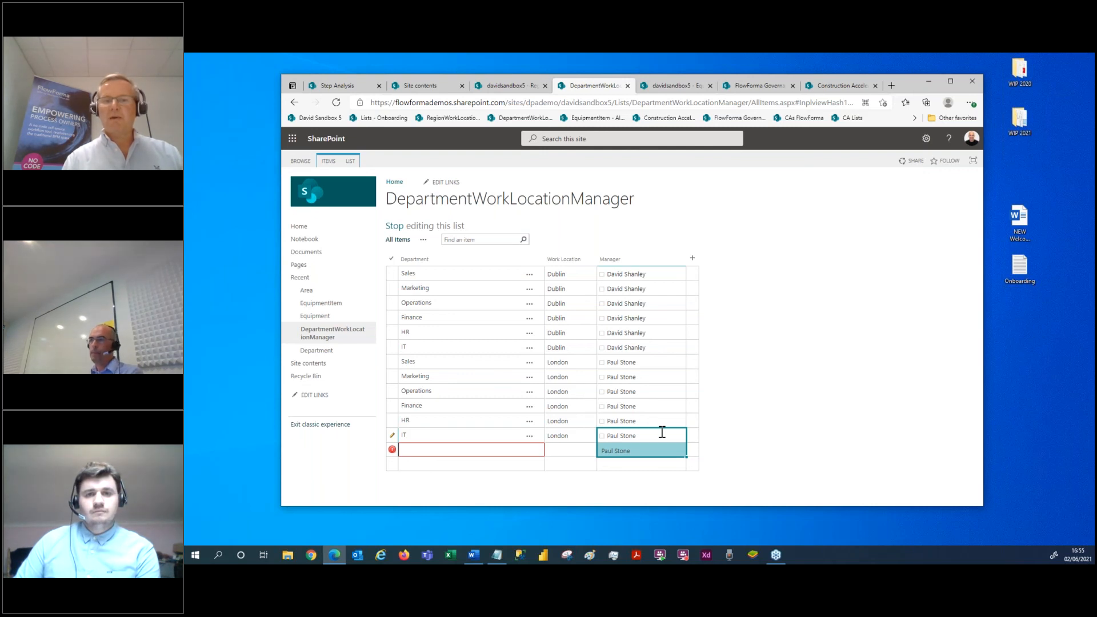
{"action": "left_click", "coordinate": [395, 227]}
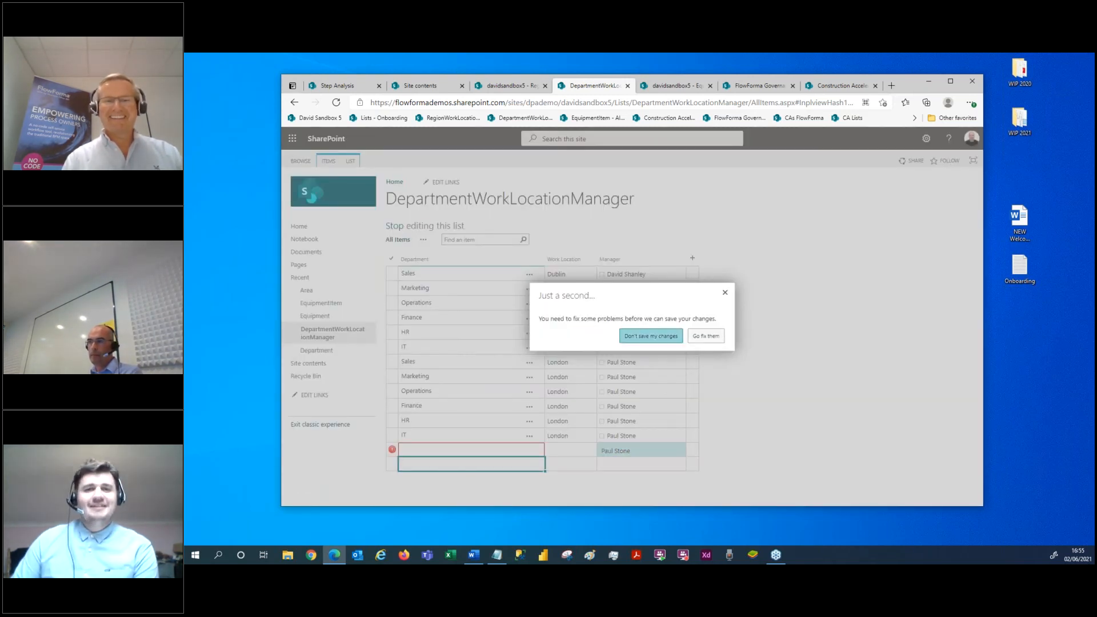
{"action": "left_click", "coordinate": [650, 336]}
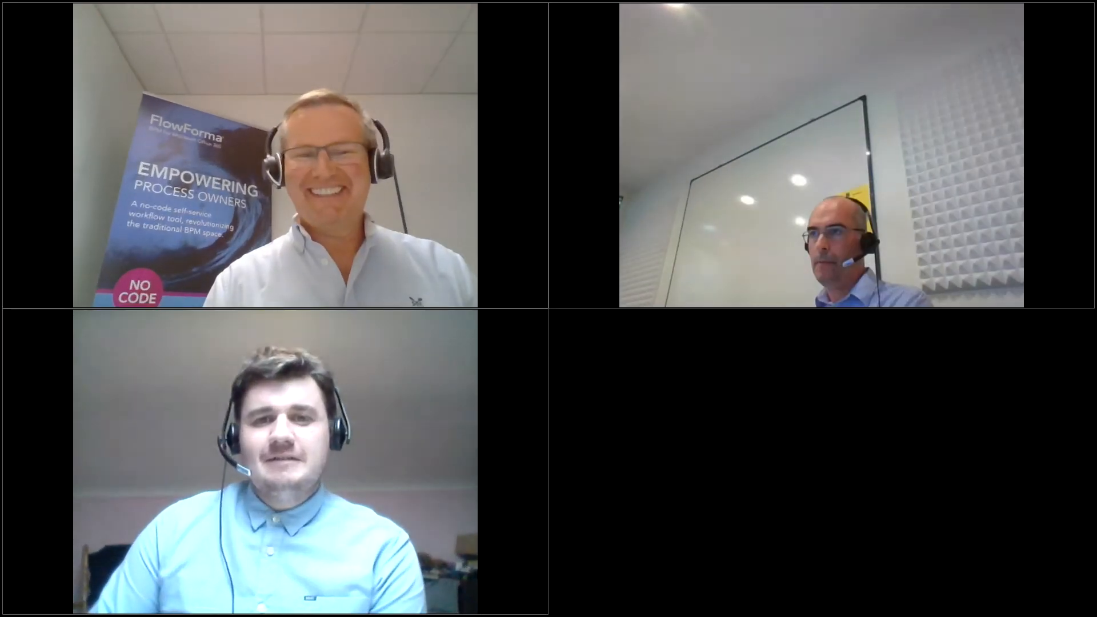